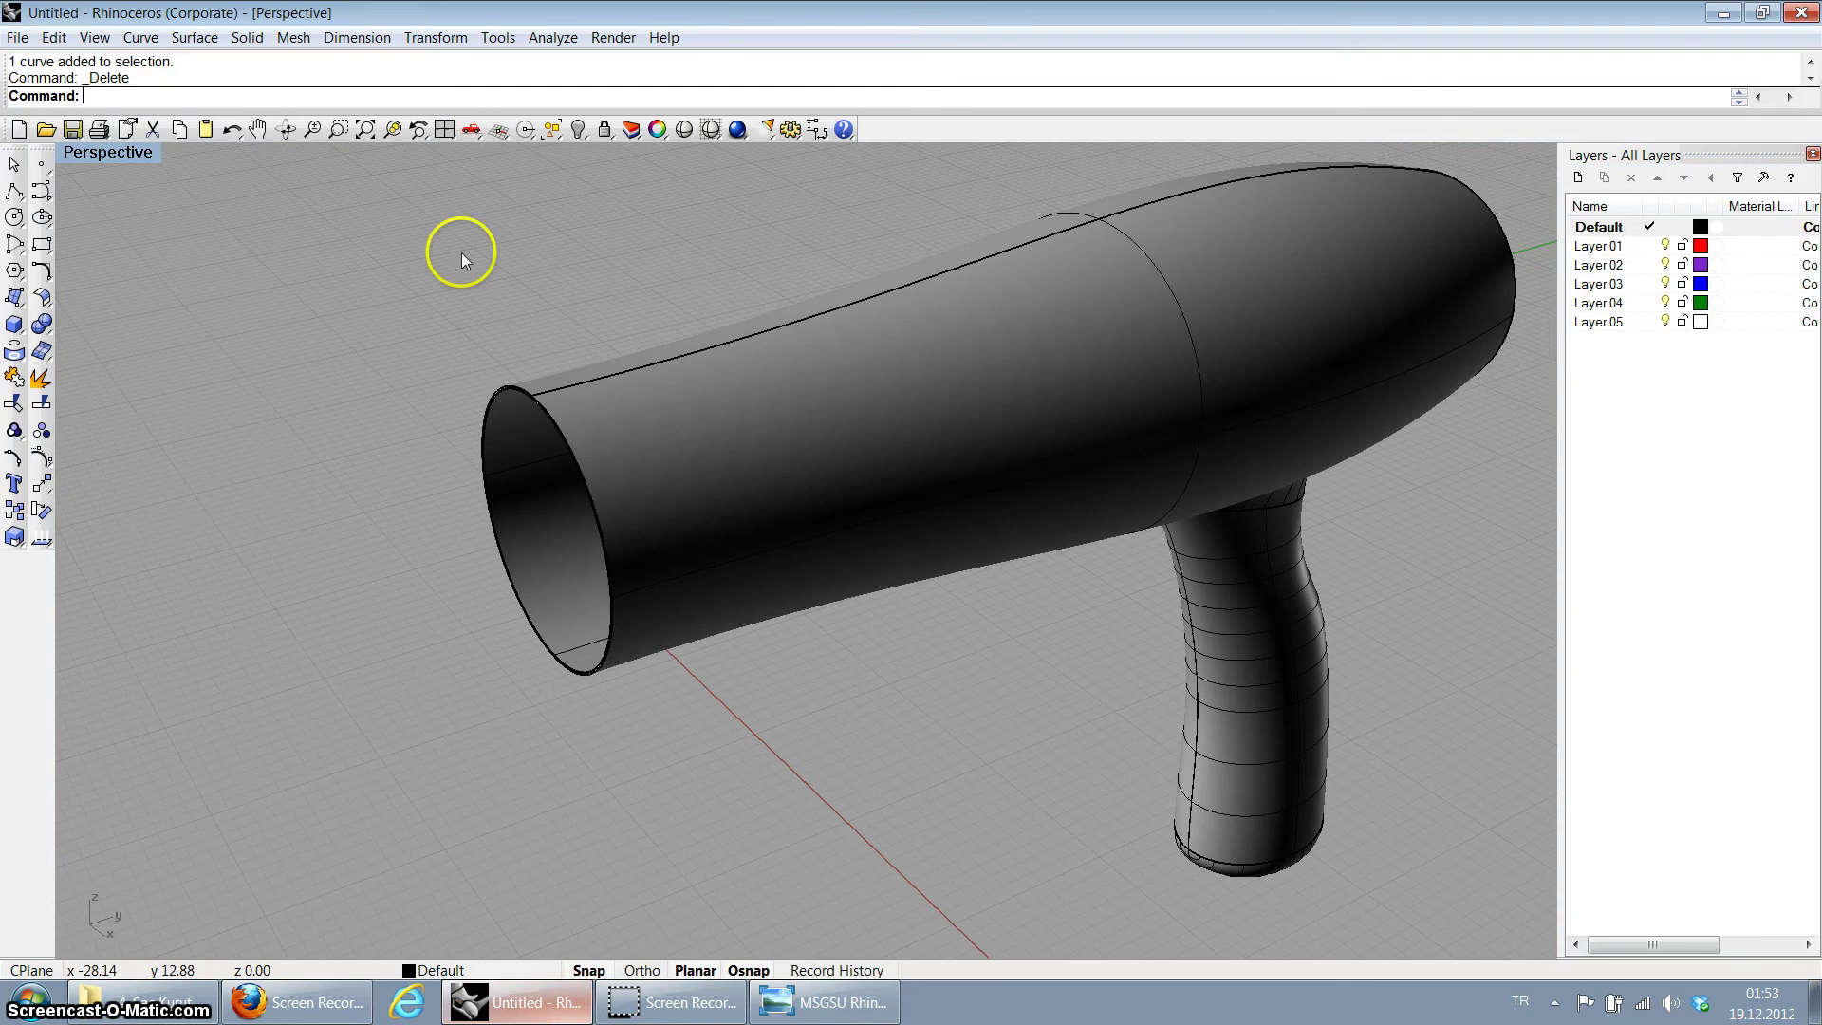
Step: Examine the hair dryer reference image in Windows Photo Viewer, and return to the Rhino model in the four-viewport layout
{"action": "double_click", "coordinate": [146, 157]}
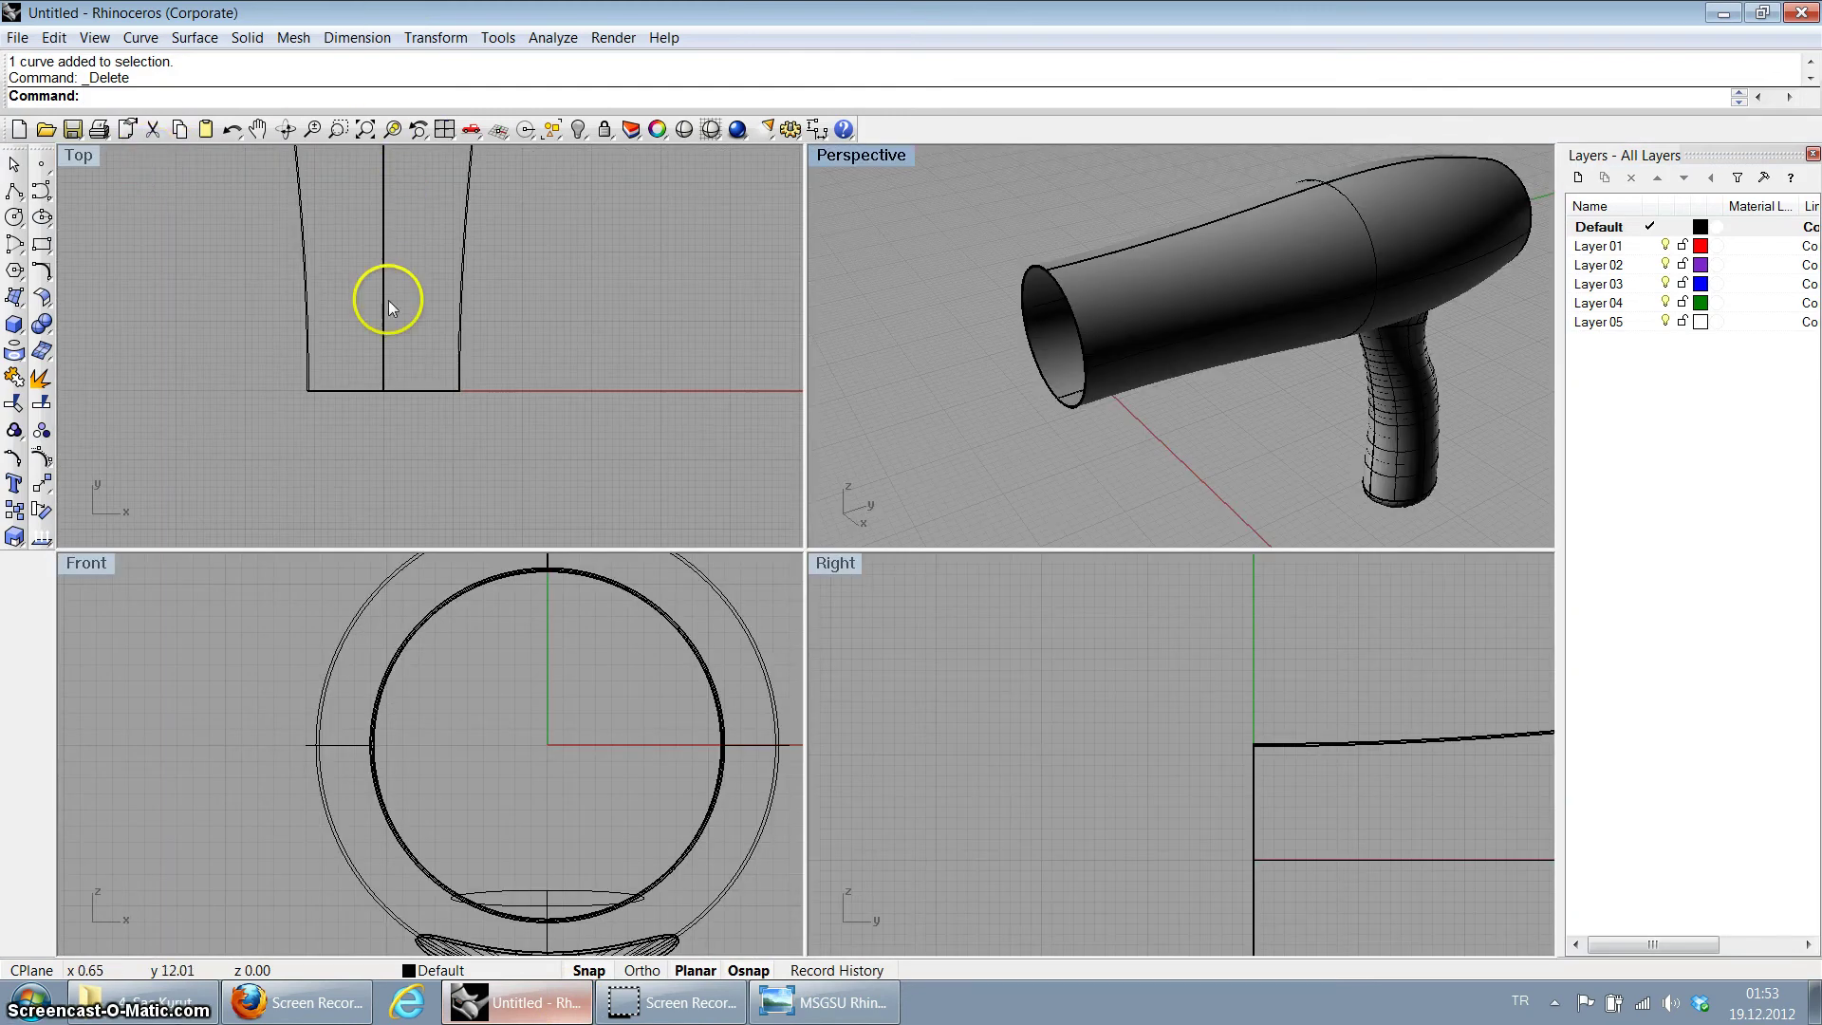
{"action": "left_click", "coordinate": [758, 1016]}
{"action": "scroll", "coordinate": [699, 313], "scroll_direction": "down", "scroll_amount": 1}
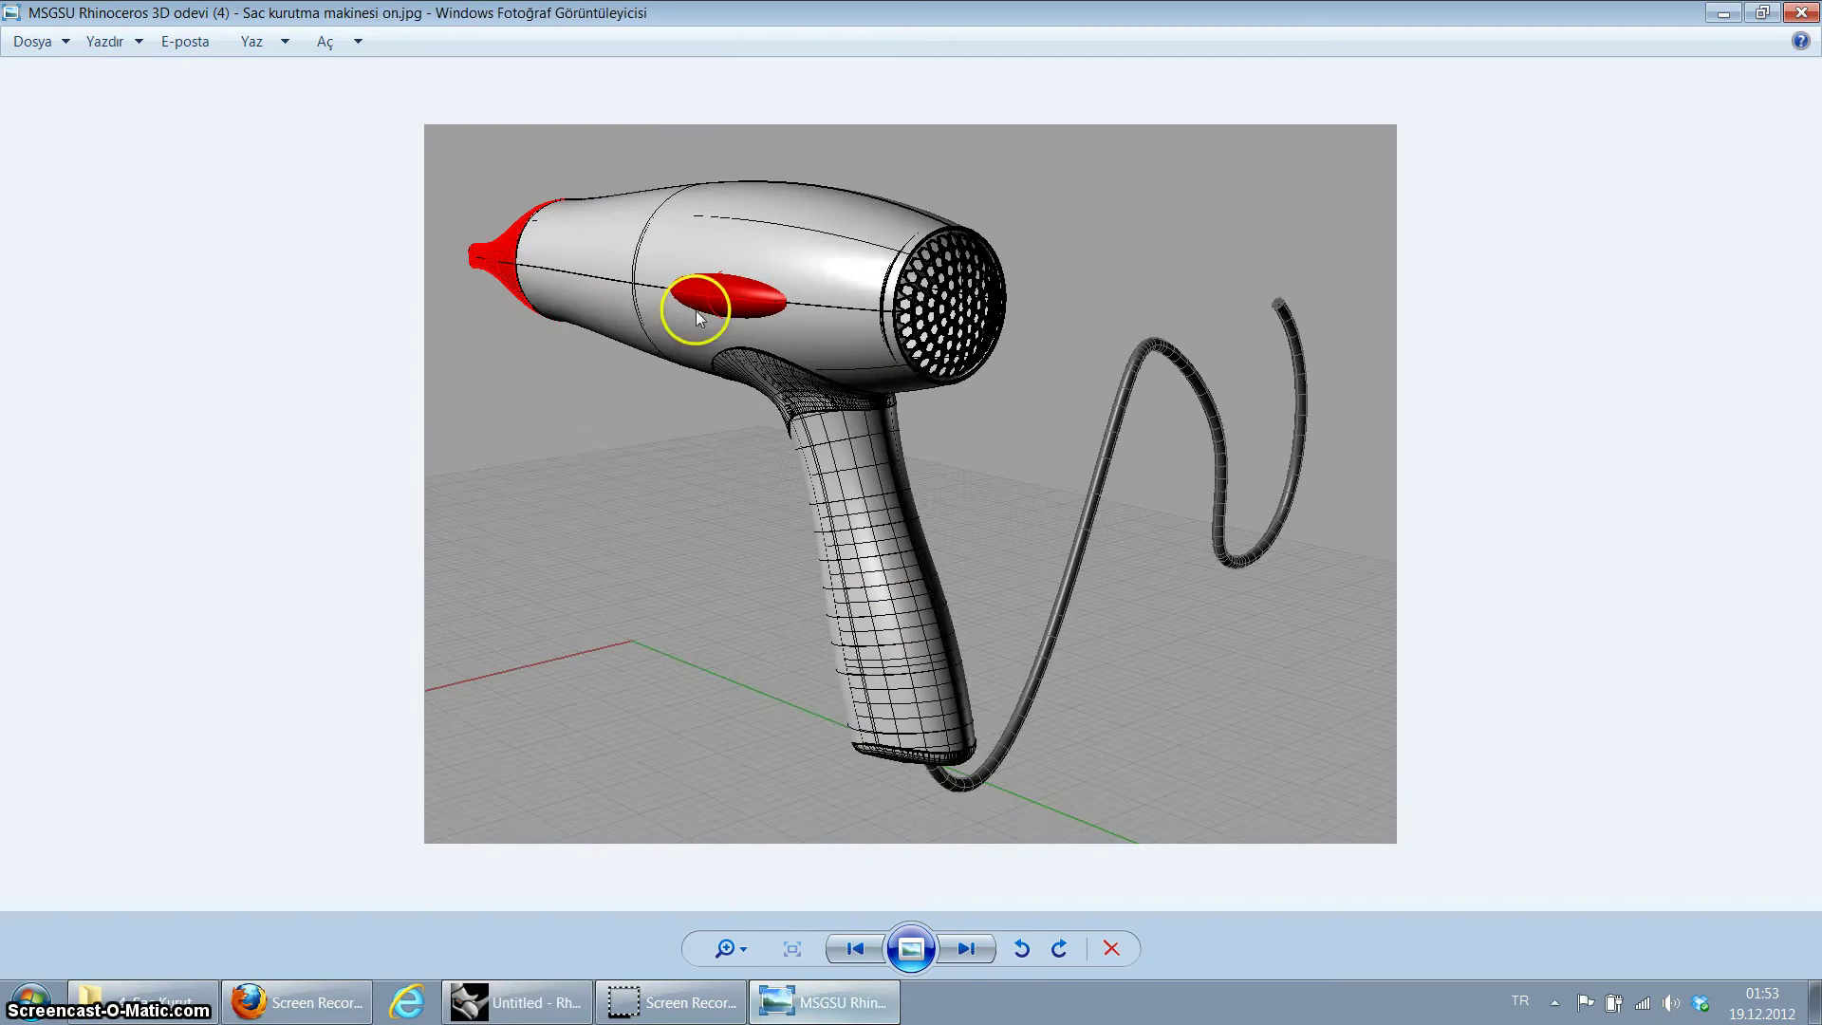
{"action": "left_click", "coordinate": [518, 1003]}
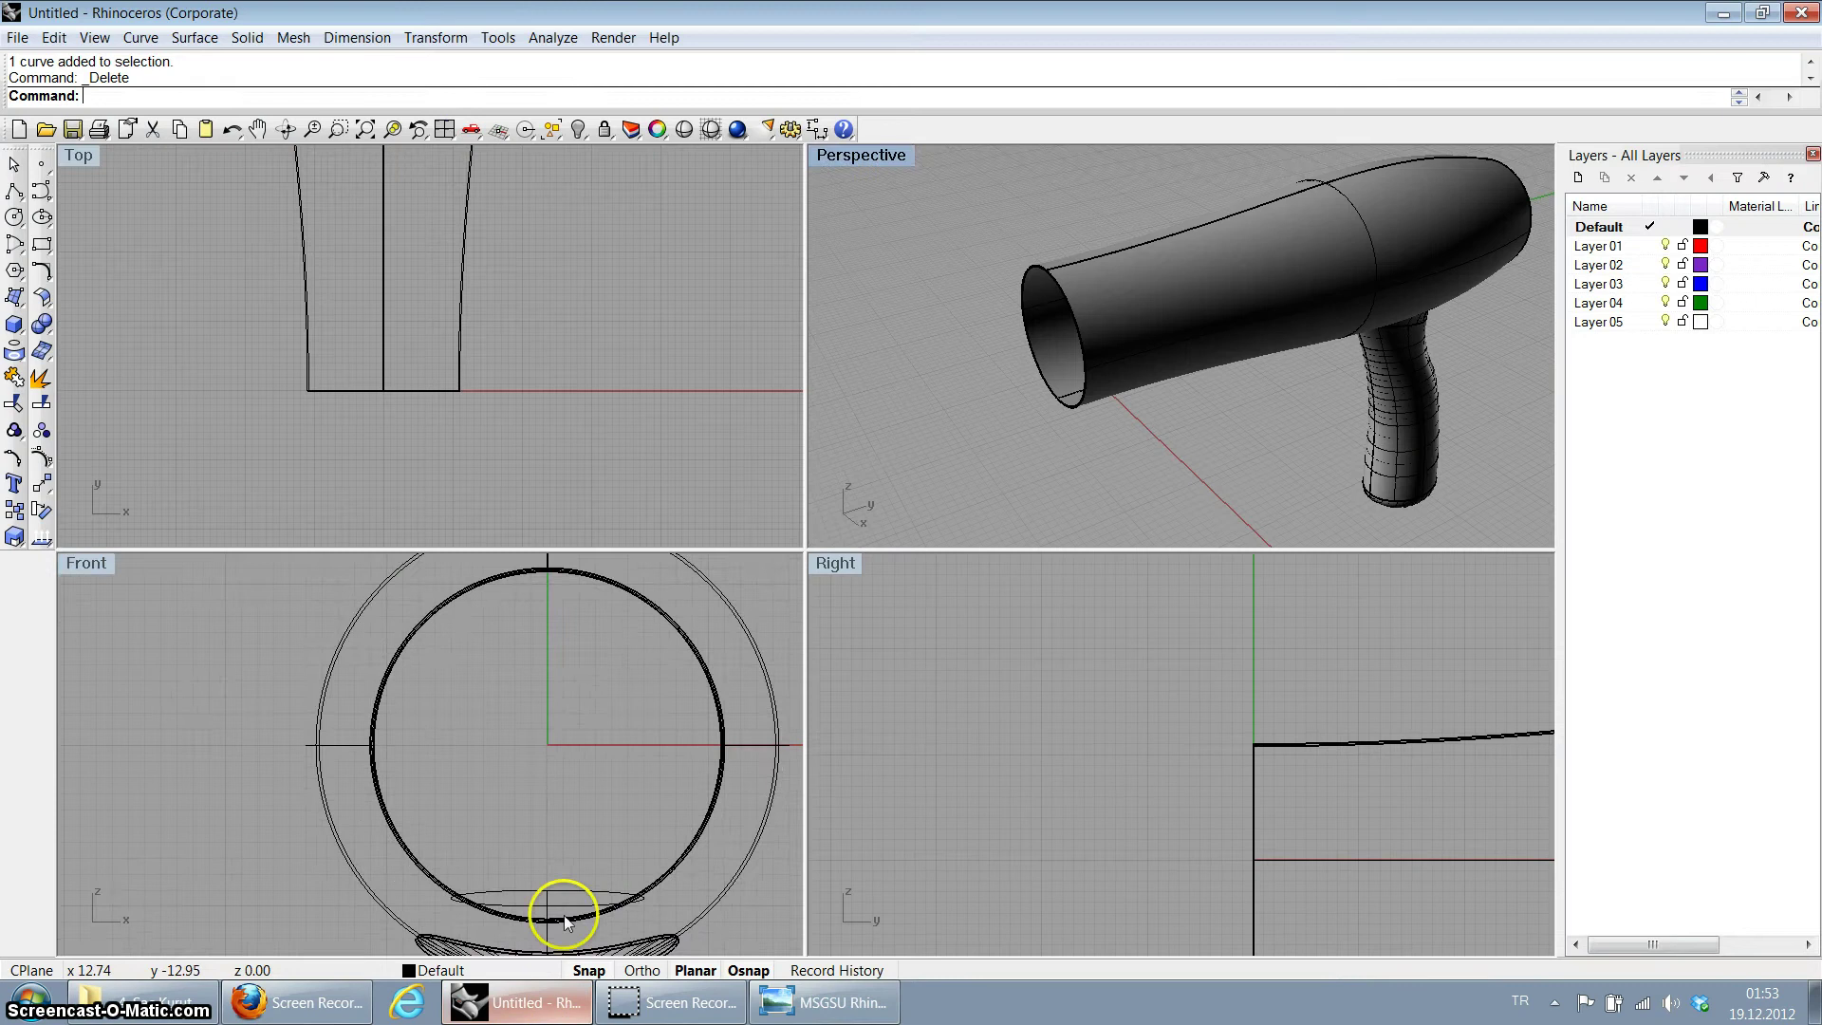
Step: Draw a three-segment open polyline in the Front view from 0,2 through -8,2 and -8,-2 to 0,-2
{"action": "scroll", "coordinate": [473, 695], "scroll_direction": "down", "scroll_amount": 2}
{"action": "left_click", "coordinate": [42, 244]}
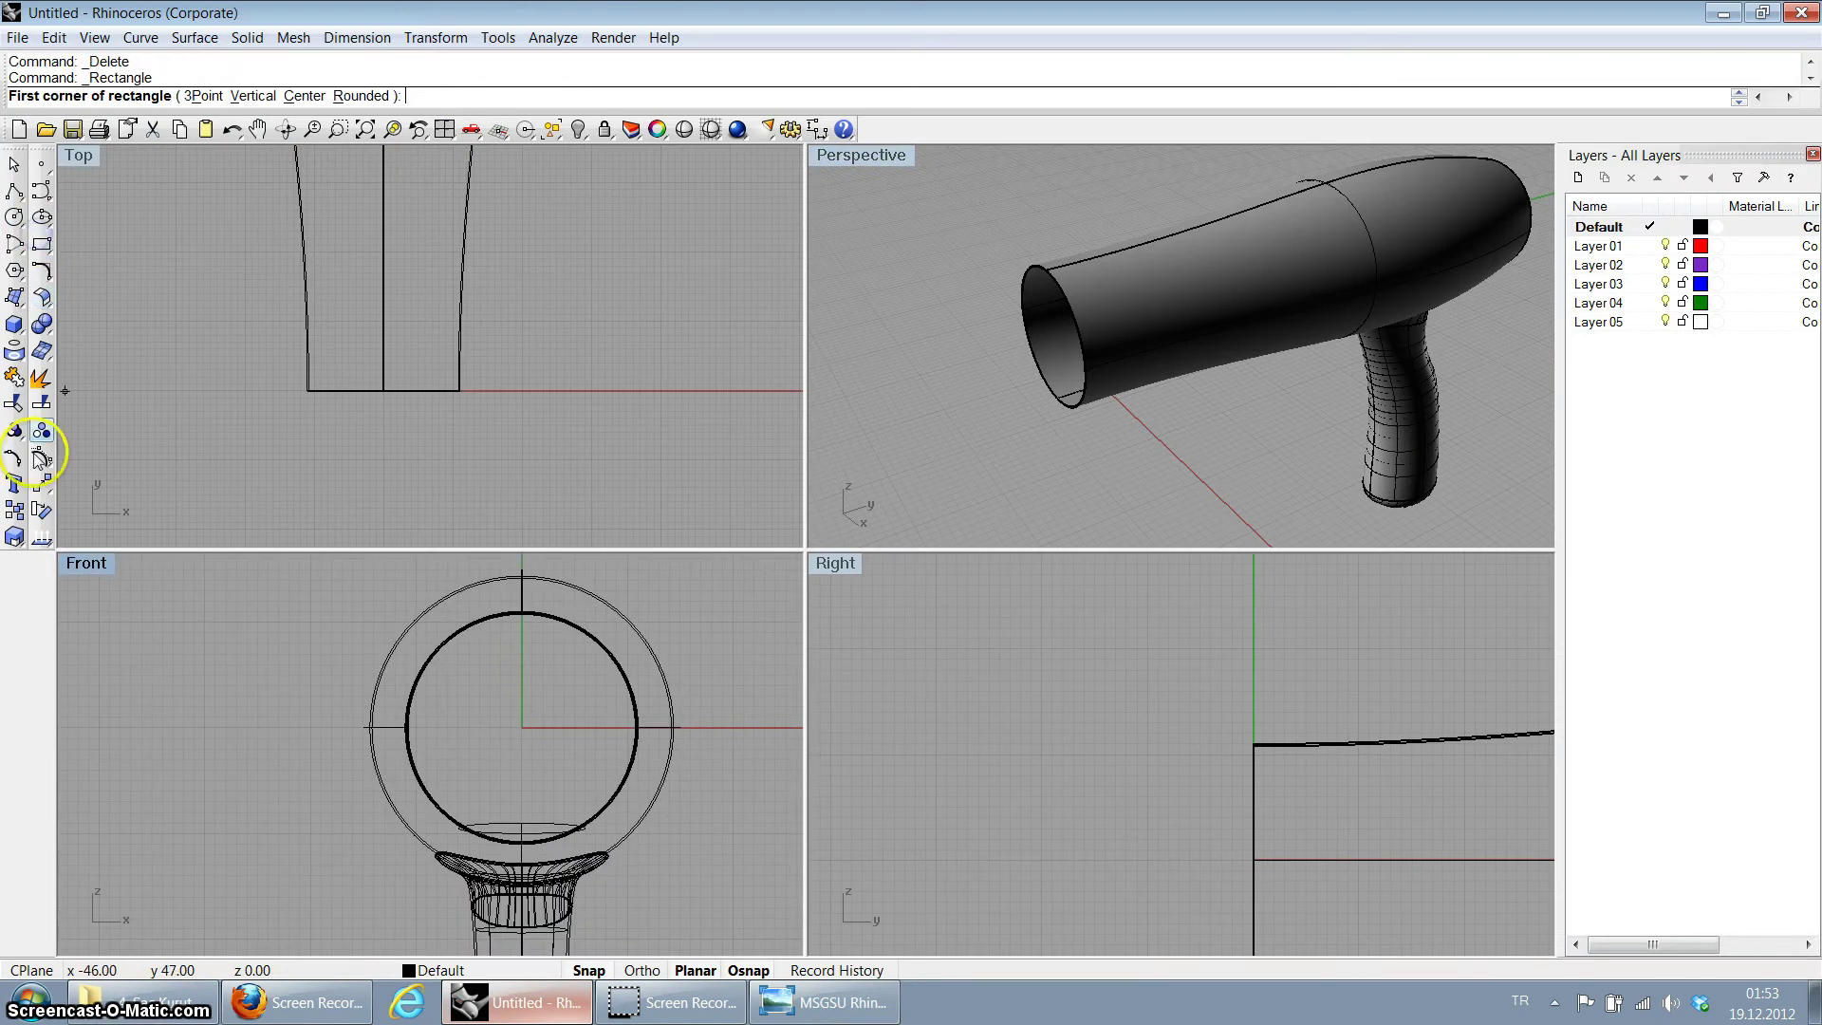
{"action": "left_click", "coordinate": [15, 192]}
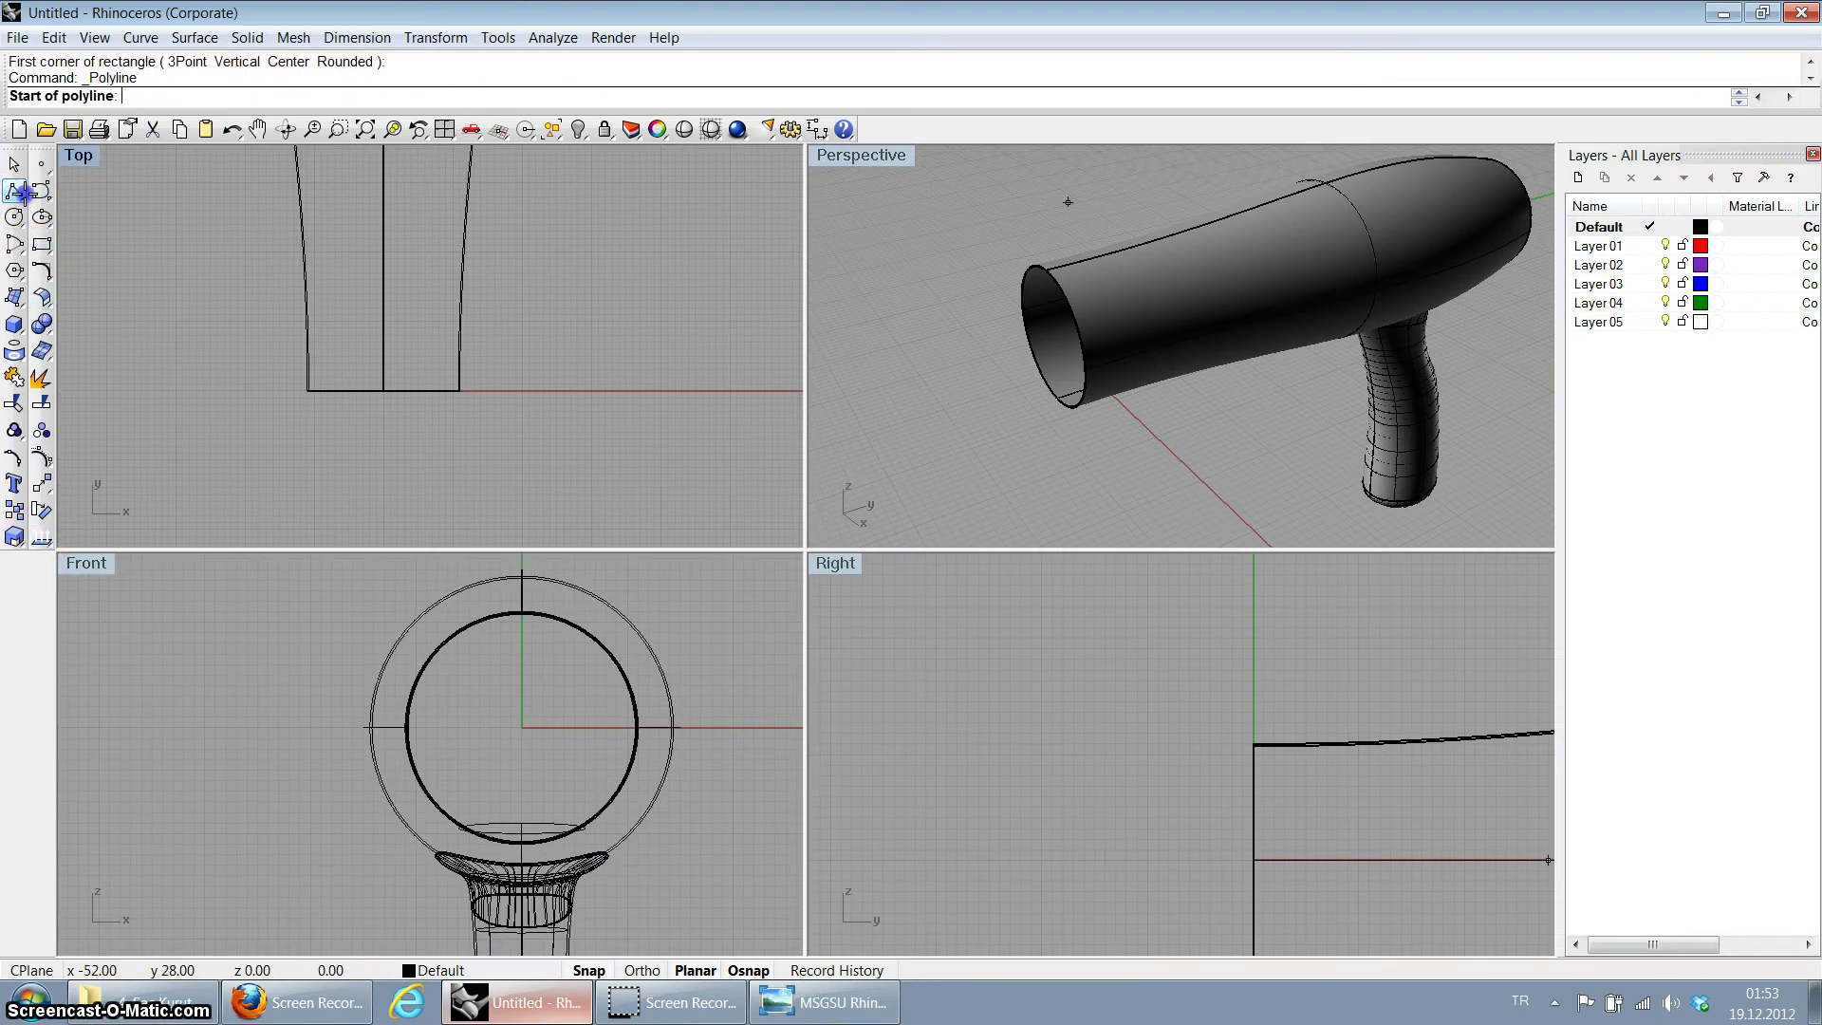
{"action": "double_click", "coordinate": [84, 562]}
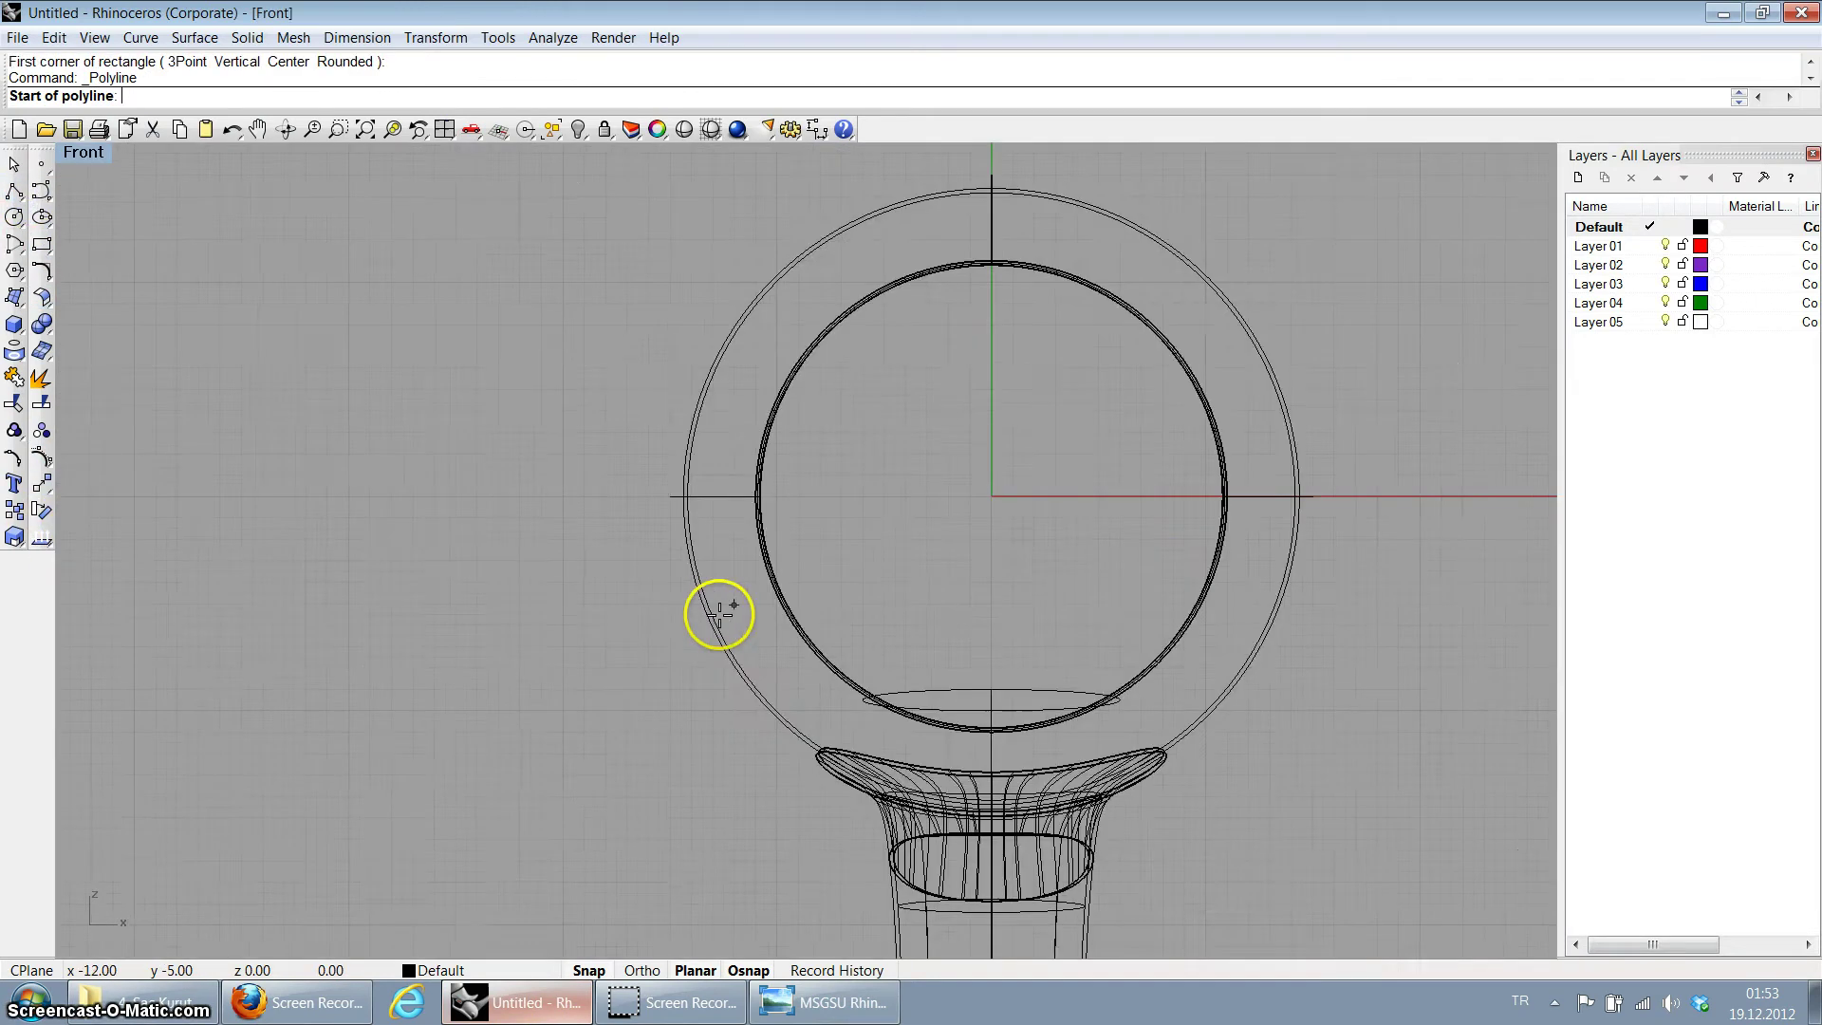
{"action": "scroll", "coordinate": [1005, 480], "scroll_direction": "up", "scroll_amount": 3}
{"action": "left_click", "coordinate": [934, 402]}
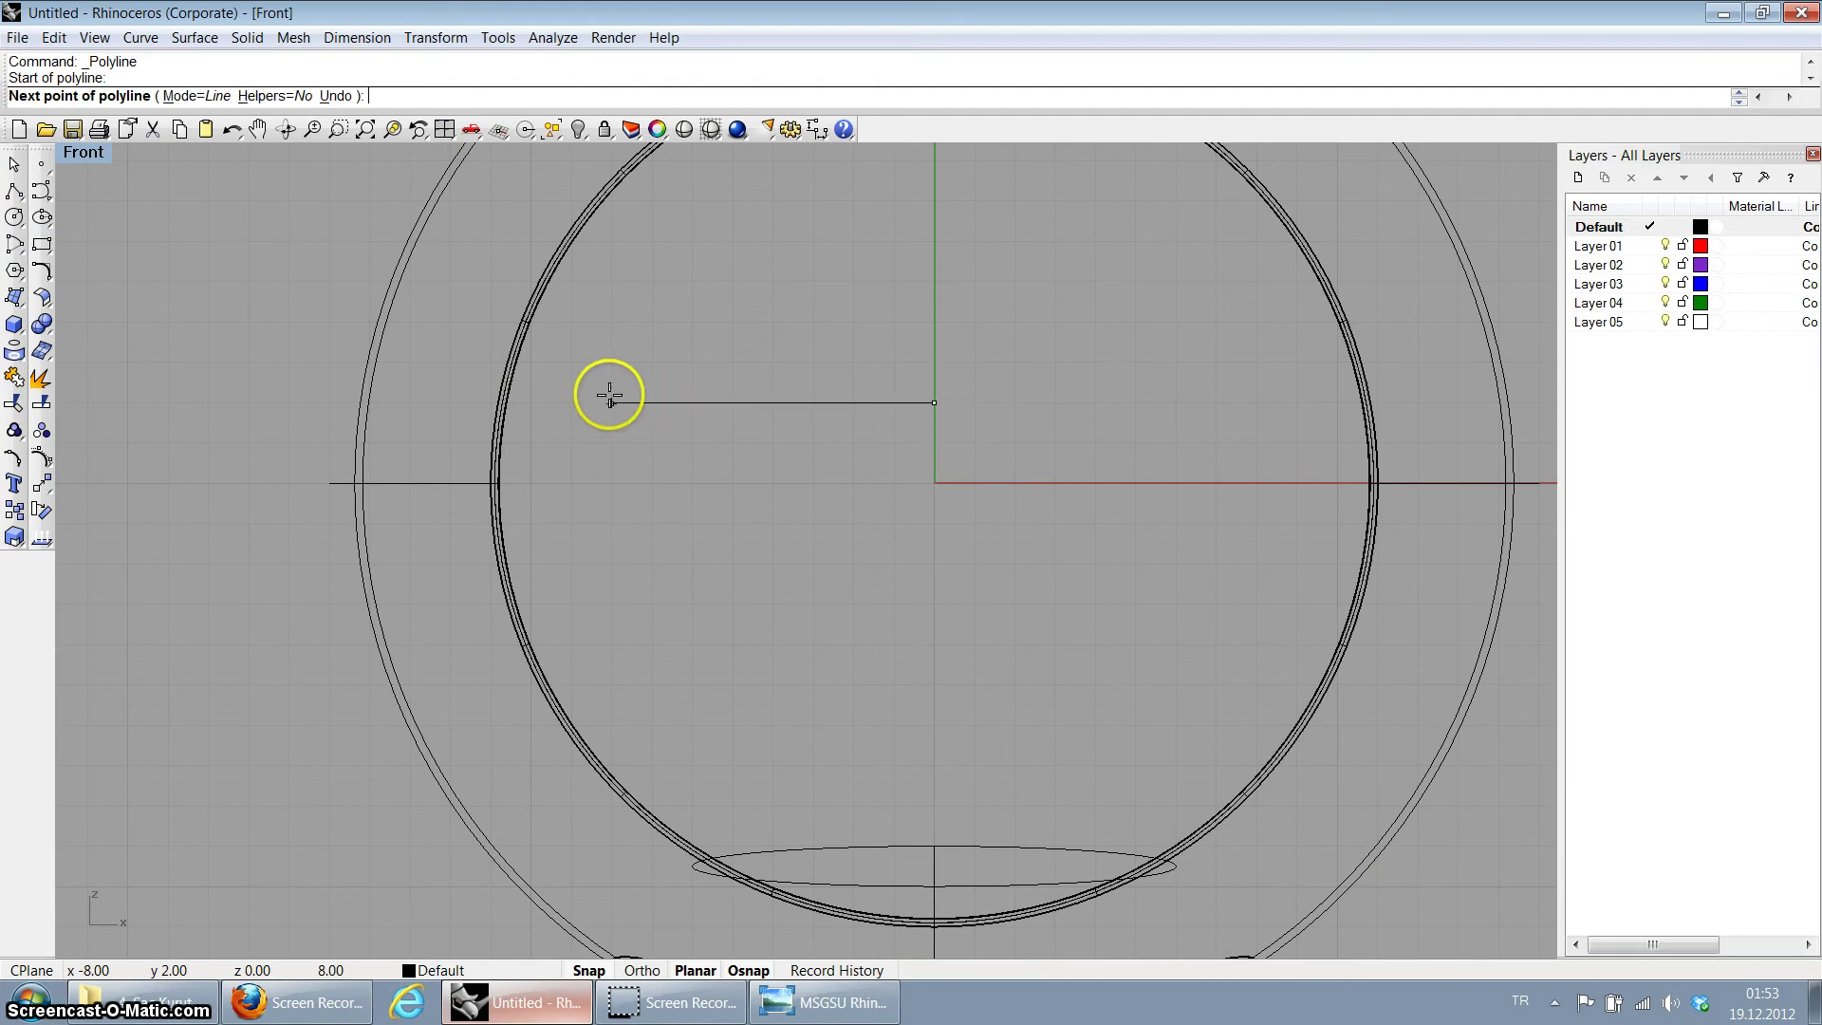
{"action": "left_click", "coordinate": [596, 404]}
{"action": "left_click", "coordinate": [603, 553]}
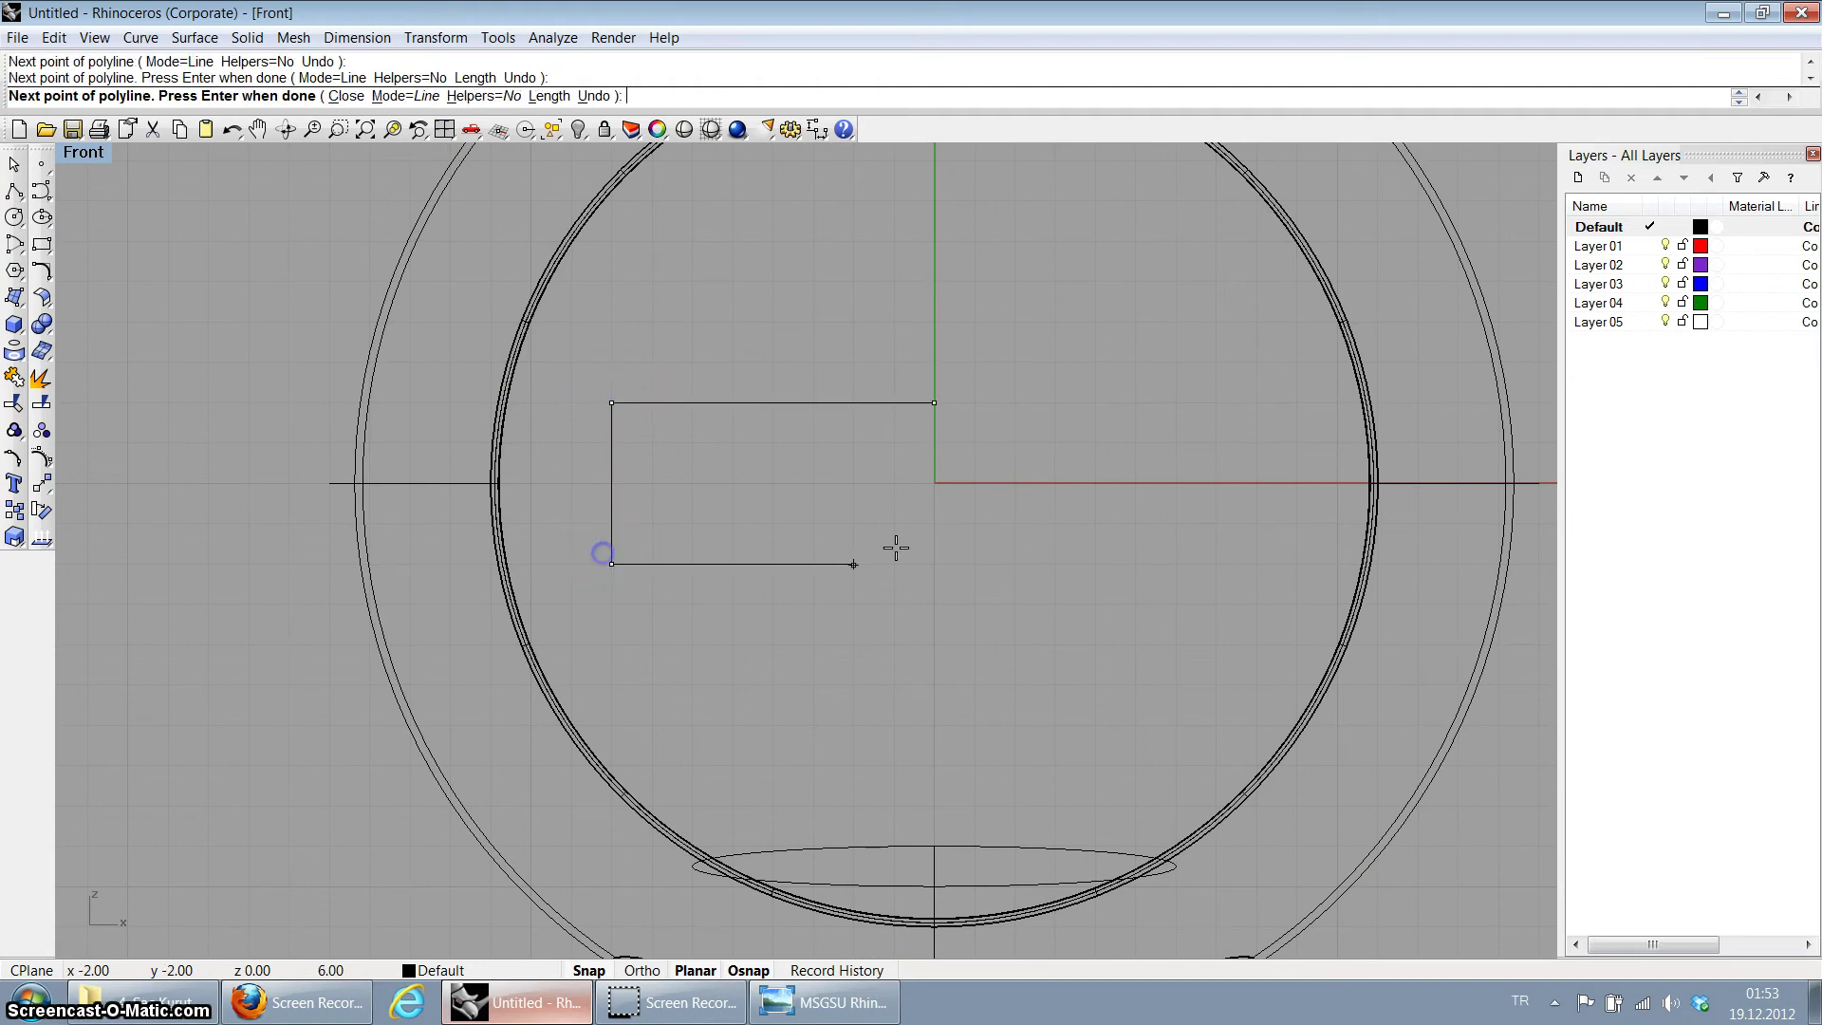
{"action": "left_click", "coordinate": [919, 547]}
{"action": "key", "text": "Return"}
Step: Mirror a copy of the half-rectangle across the vertical axis and join both halves into one closed curve
{"action": "scroll", "coordinate": [846, 497], "scroll_direction": "down", "scroll_amount": 3}
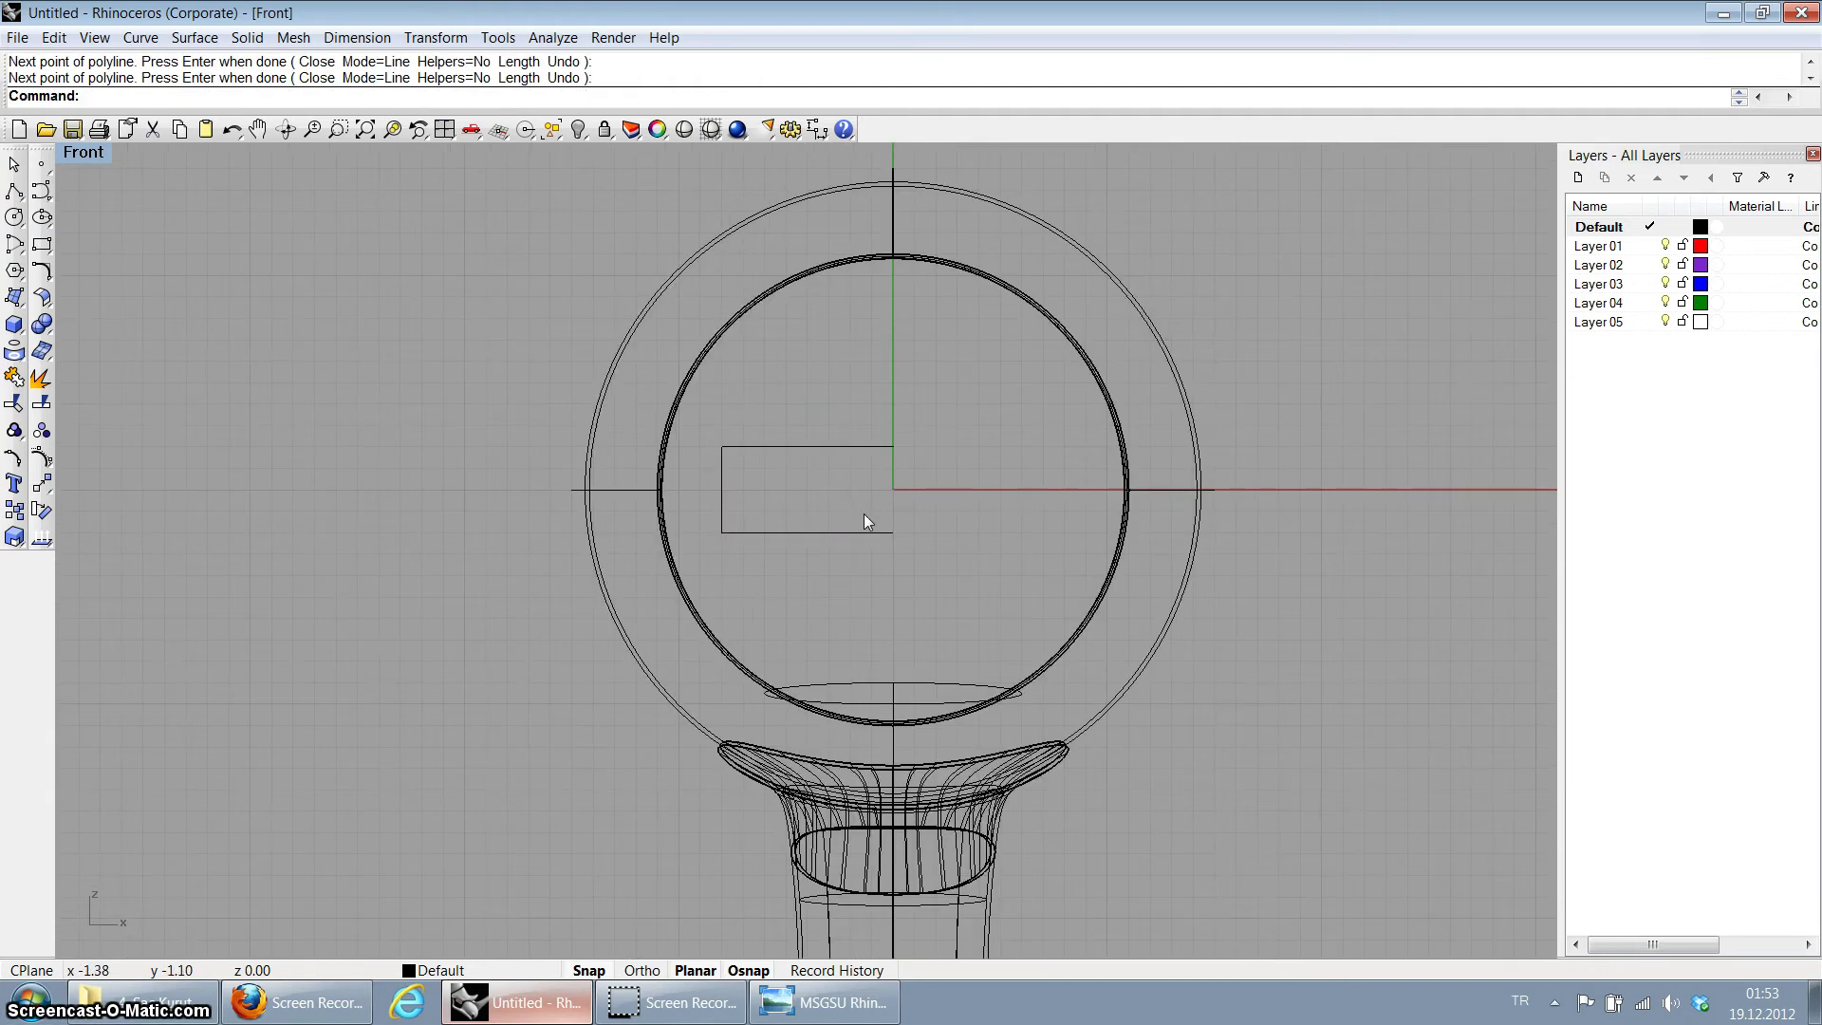
{"action": "left_click", "coordinate": [867, 537]}
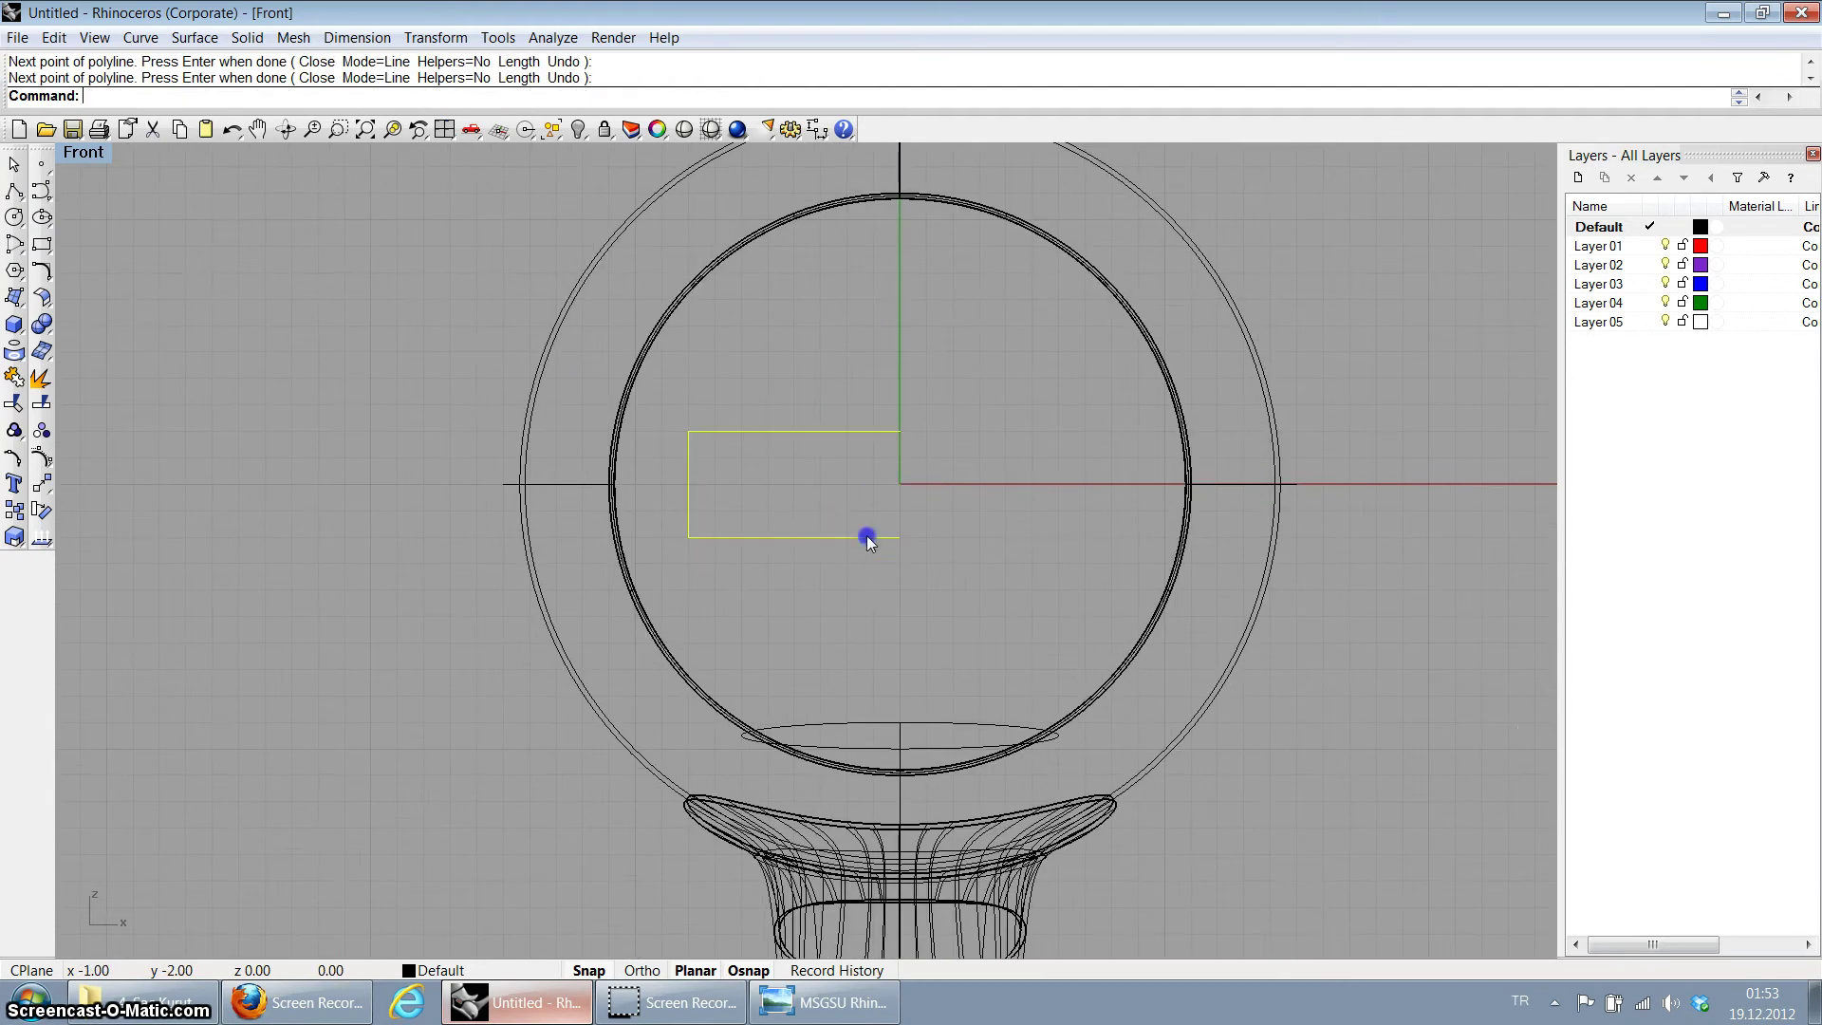
{"action": "left_click", "coordinate": [43, 492]}
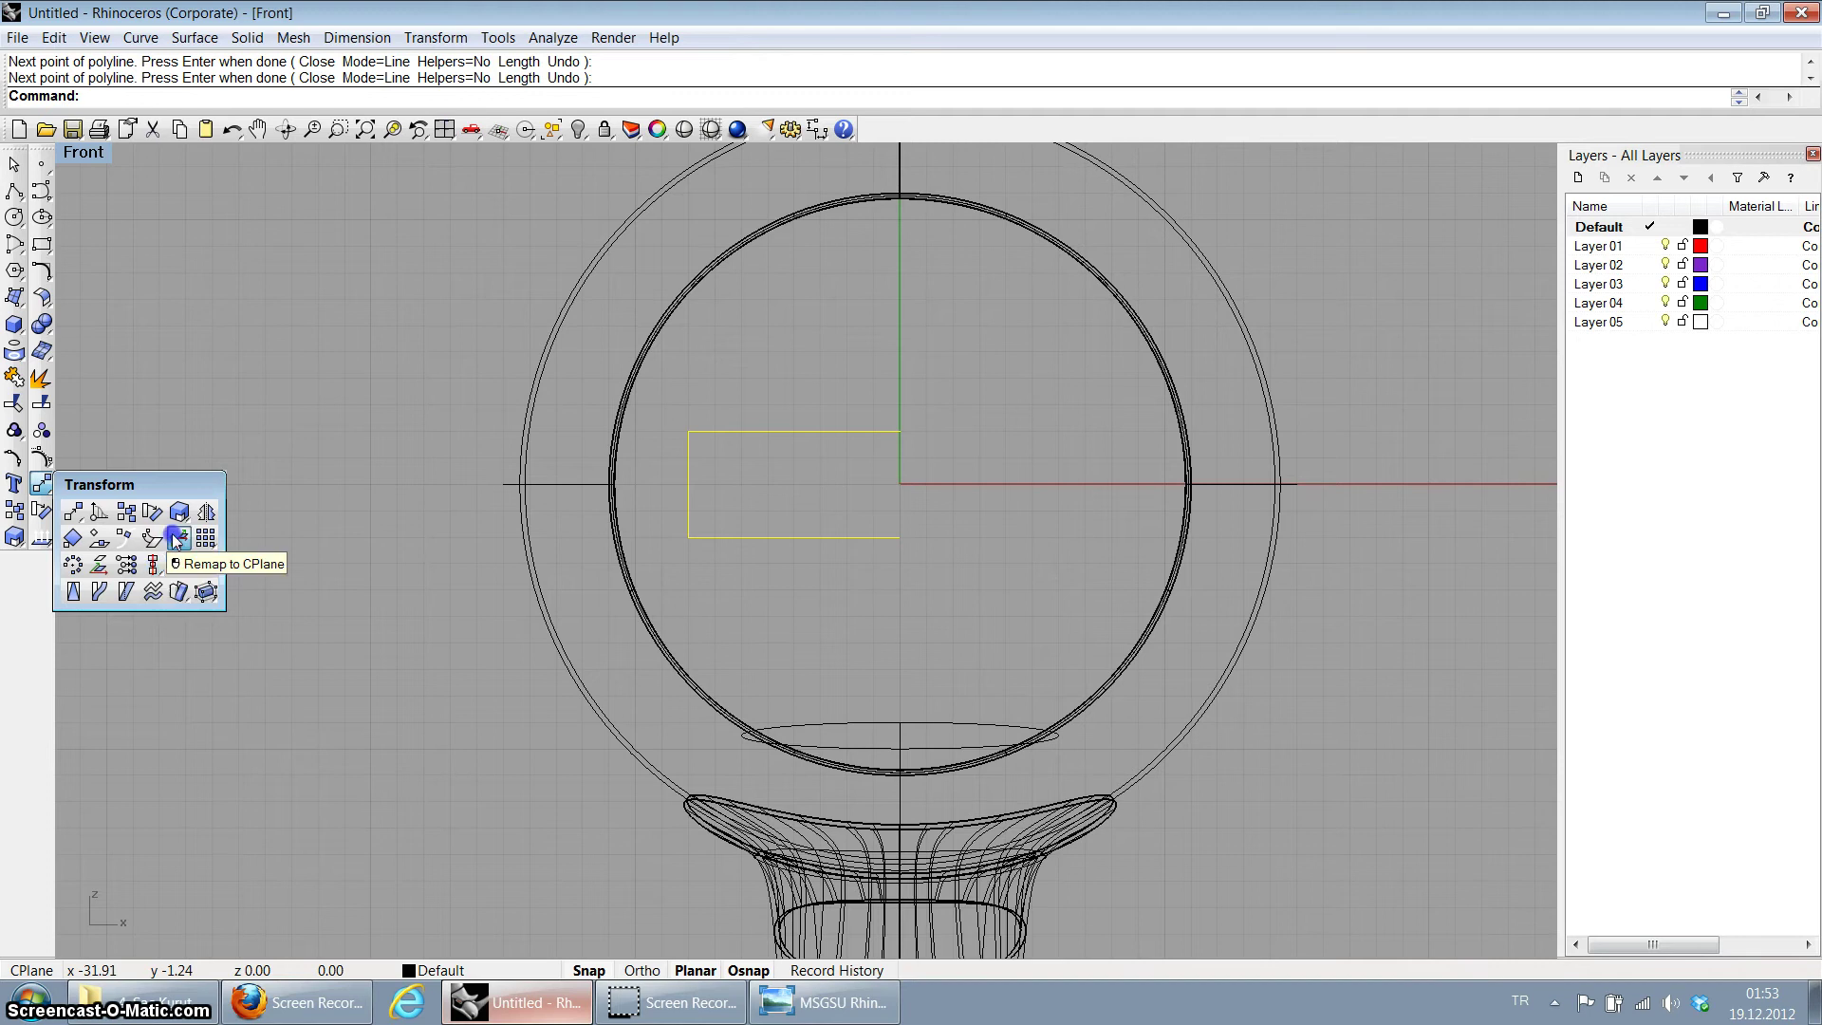
{"action": "left_click", "coordinate": [201, 515]}
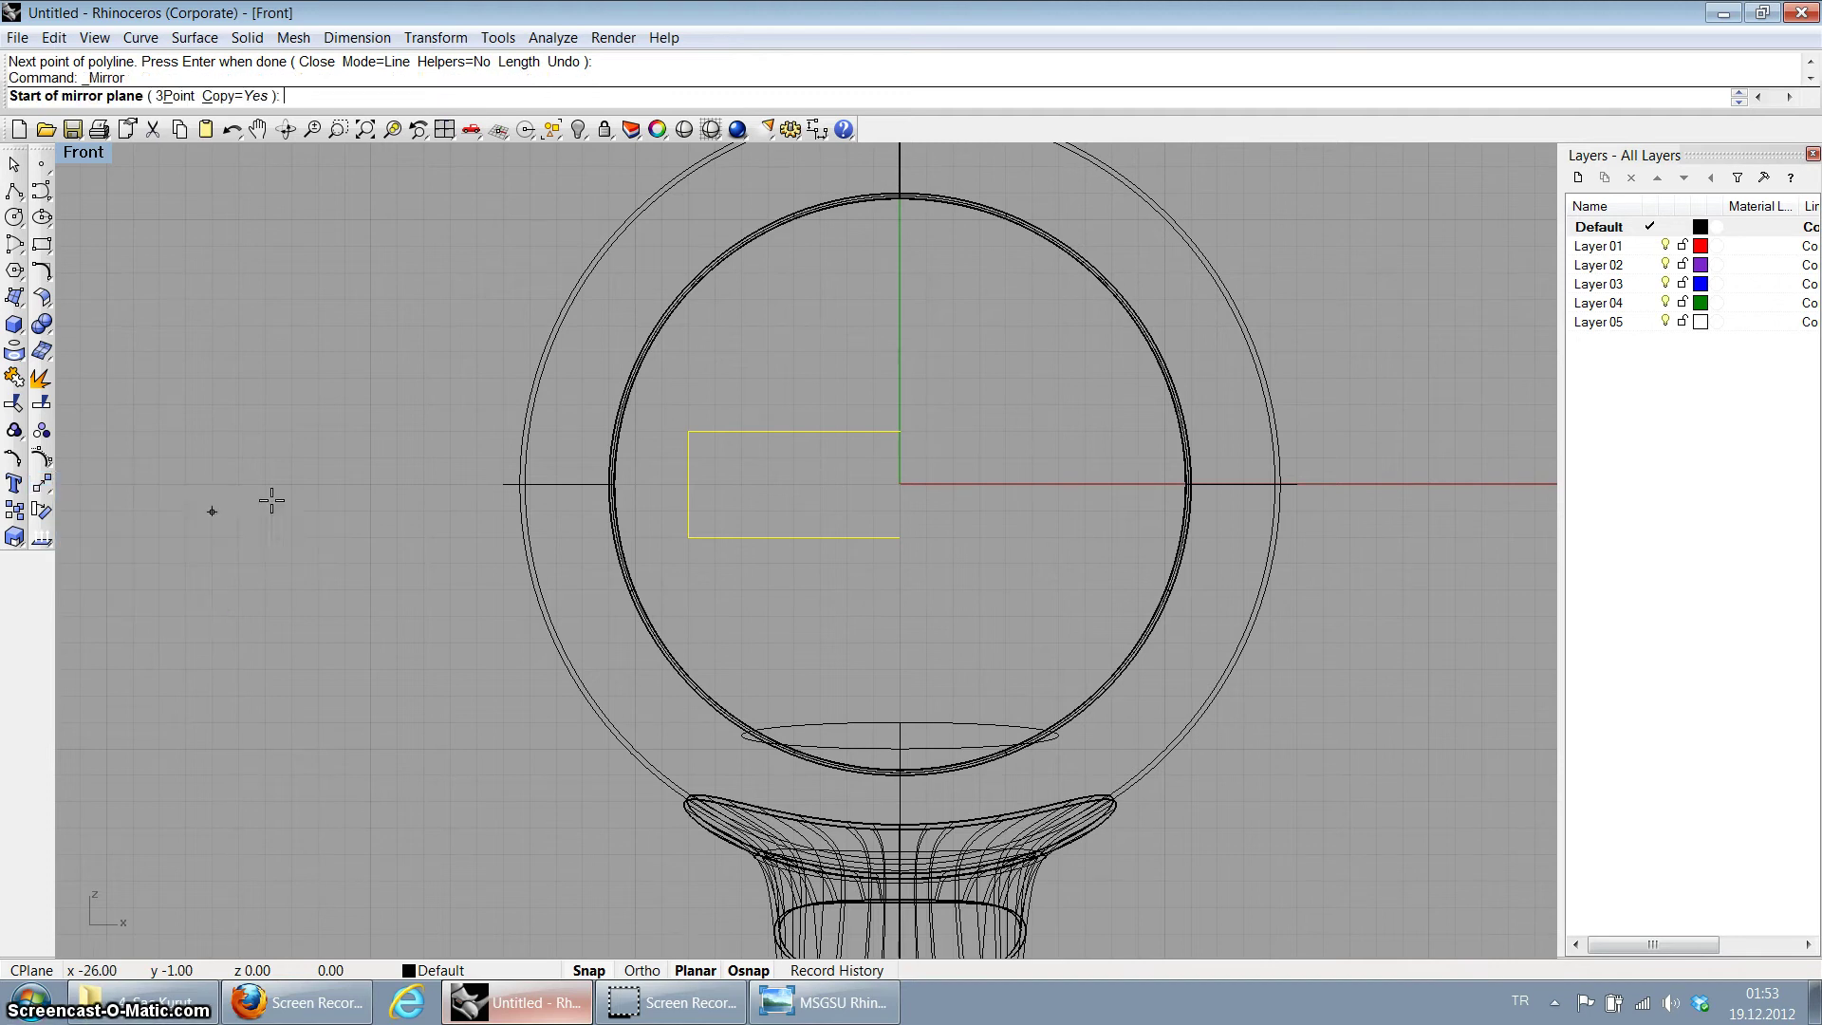
{"action": "left_click", "coordinate": [897, 486]}
{"action": "left_click", "coordinate": [887, 543]}
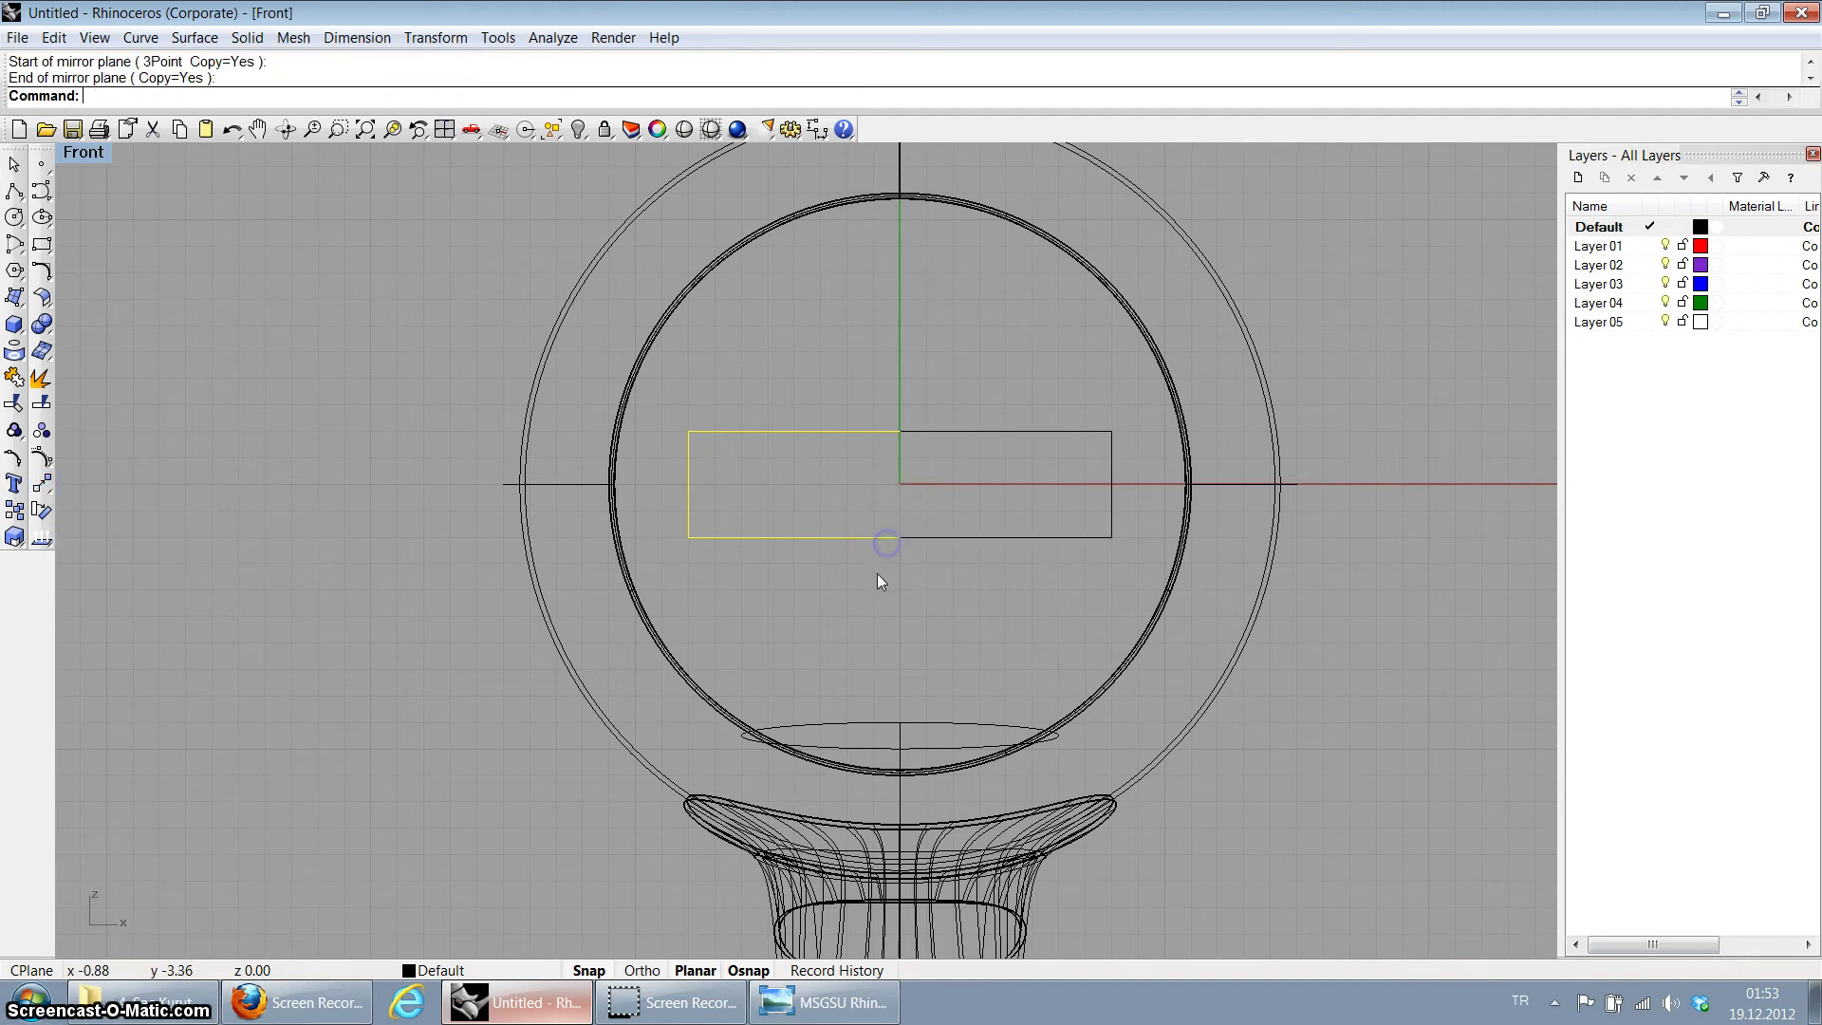
{"action": "left_click_drag", "start_coordinate": [964, 392], "coordinate": [806, 565]}
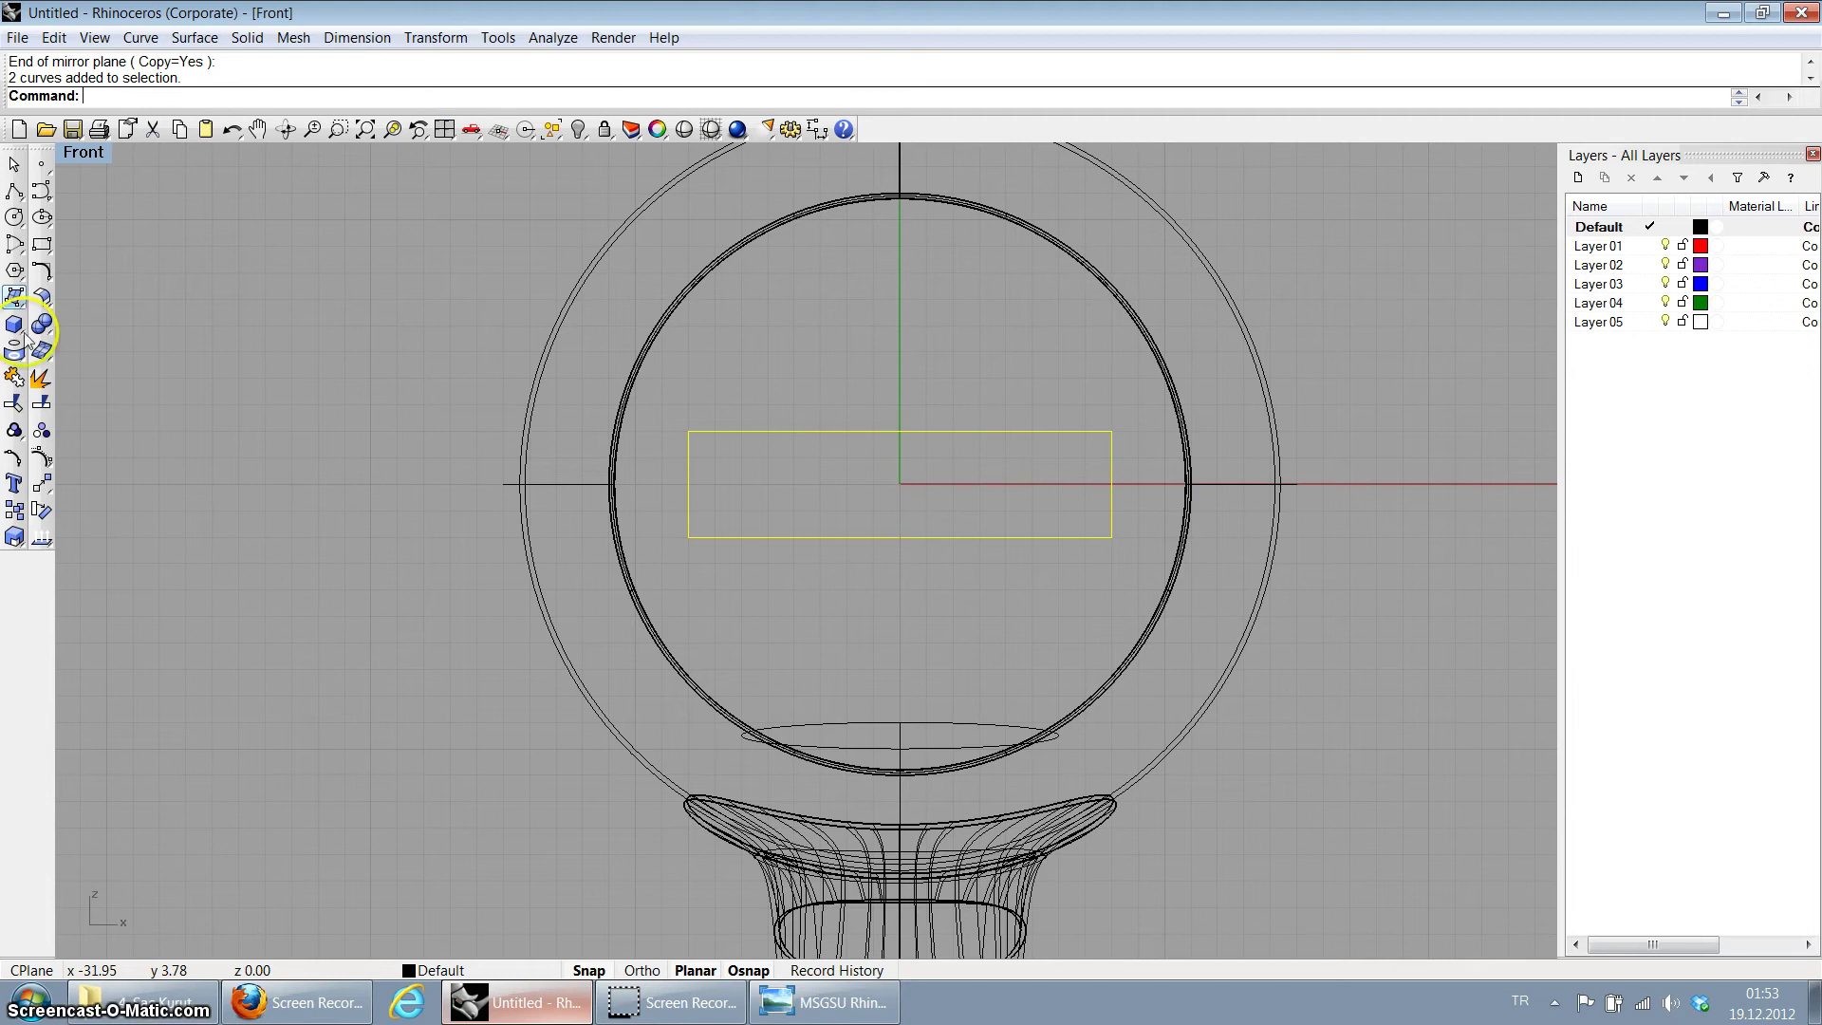
{"action": "left_click", "coordinate": [17, 402]}
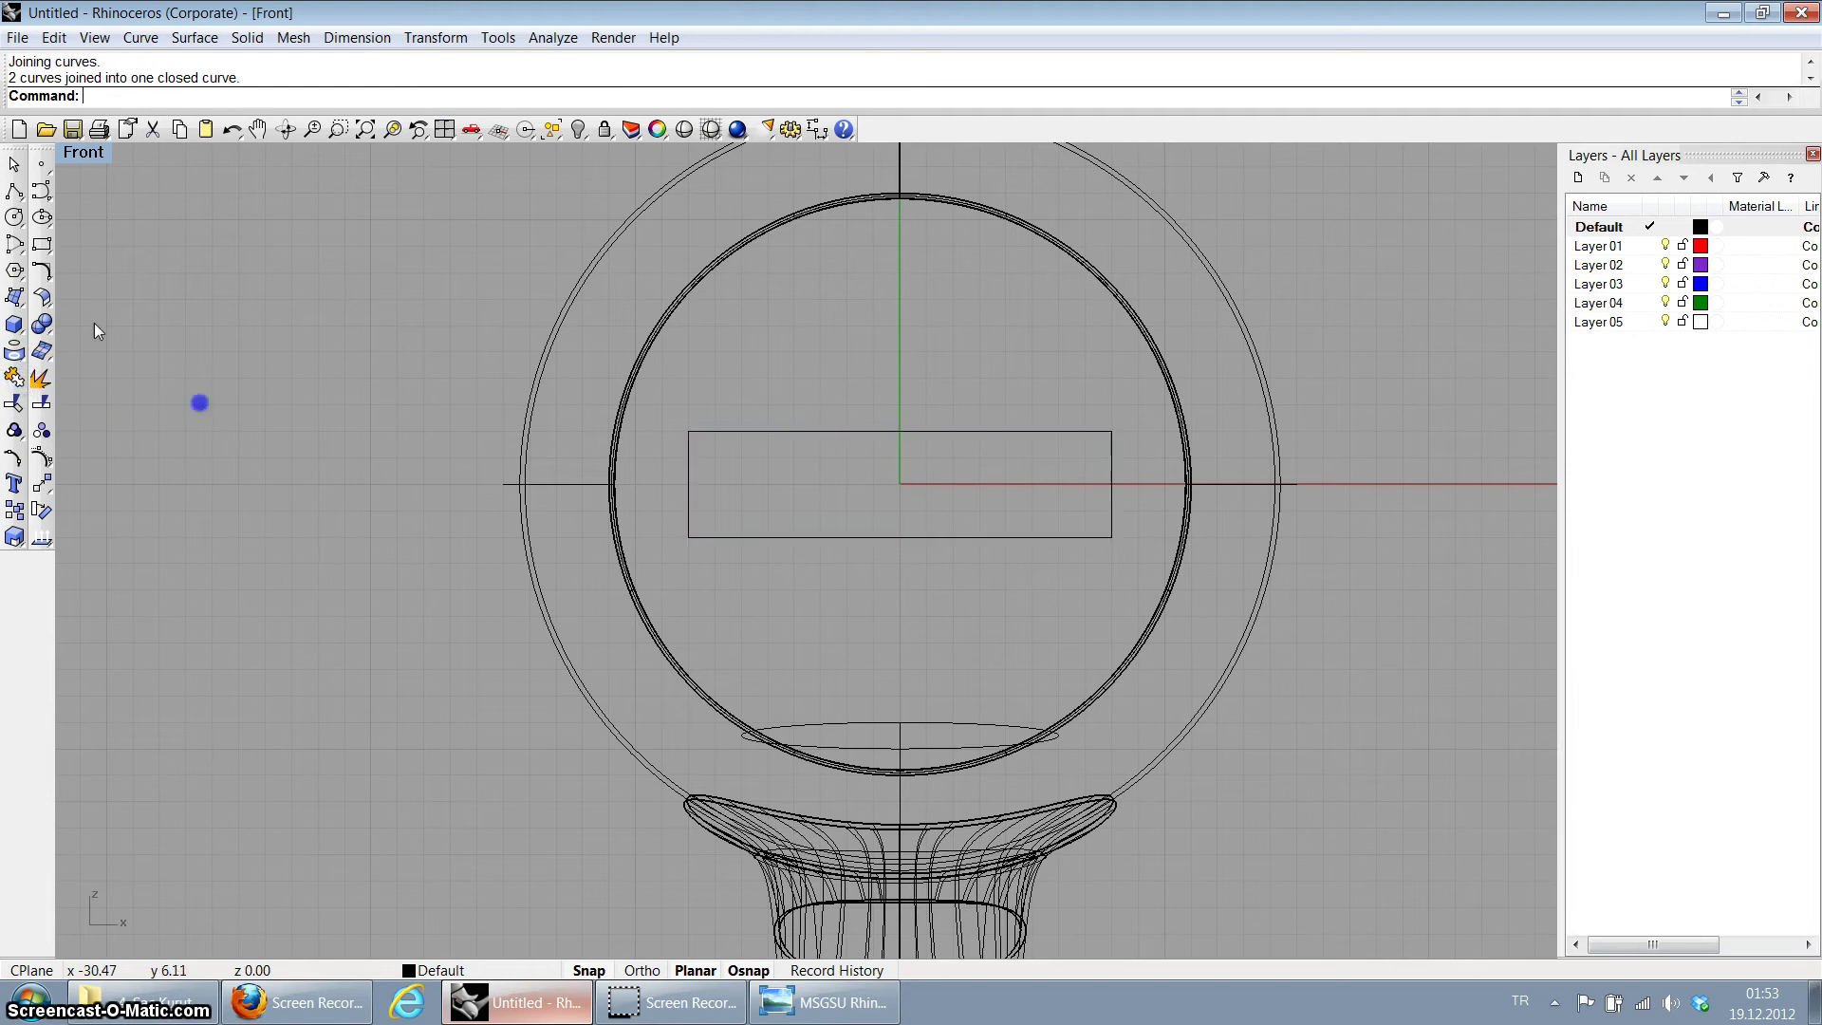
Step: Fillet all four corners of the closed rectangle with a radius of 1
{"action": "left_click", "coordinate": [43, 273]}
{"action": "left_click", "coordinate": [727, 435]}
{"action": "left_click", "coordinate": [686, 459]}
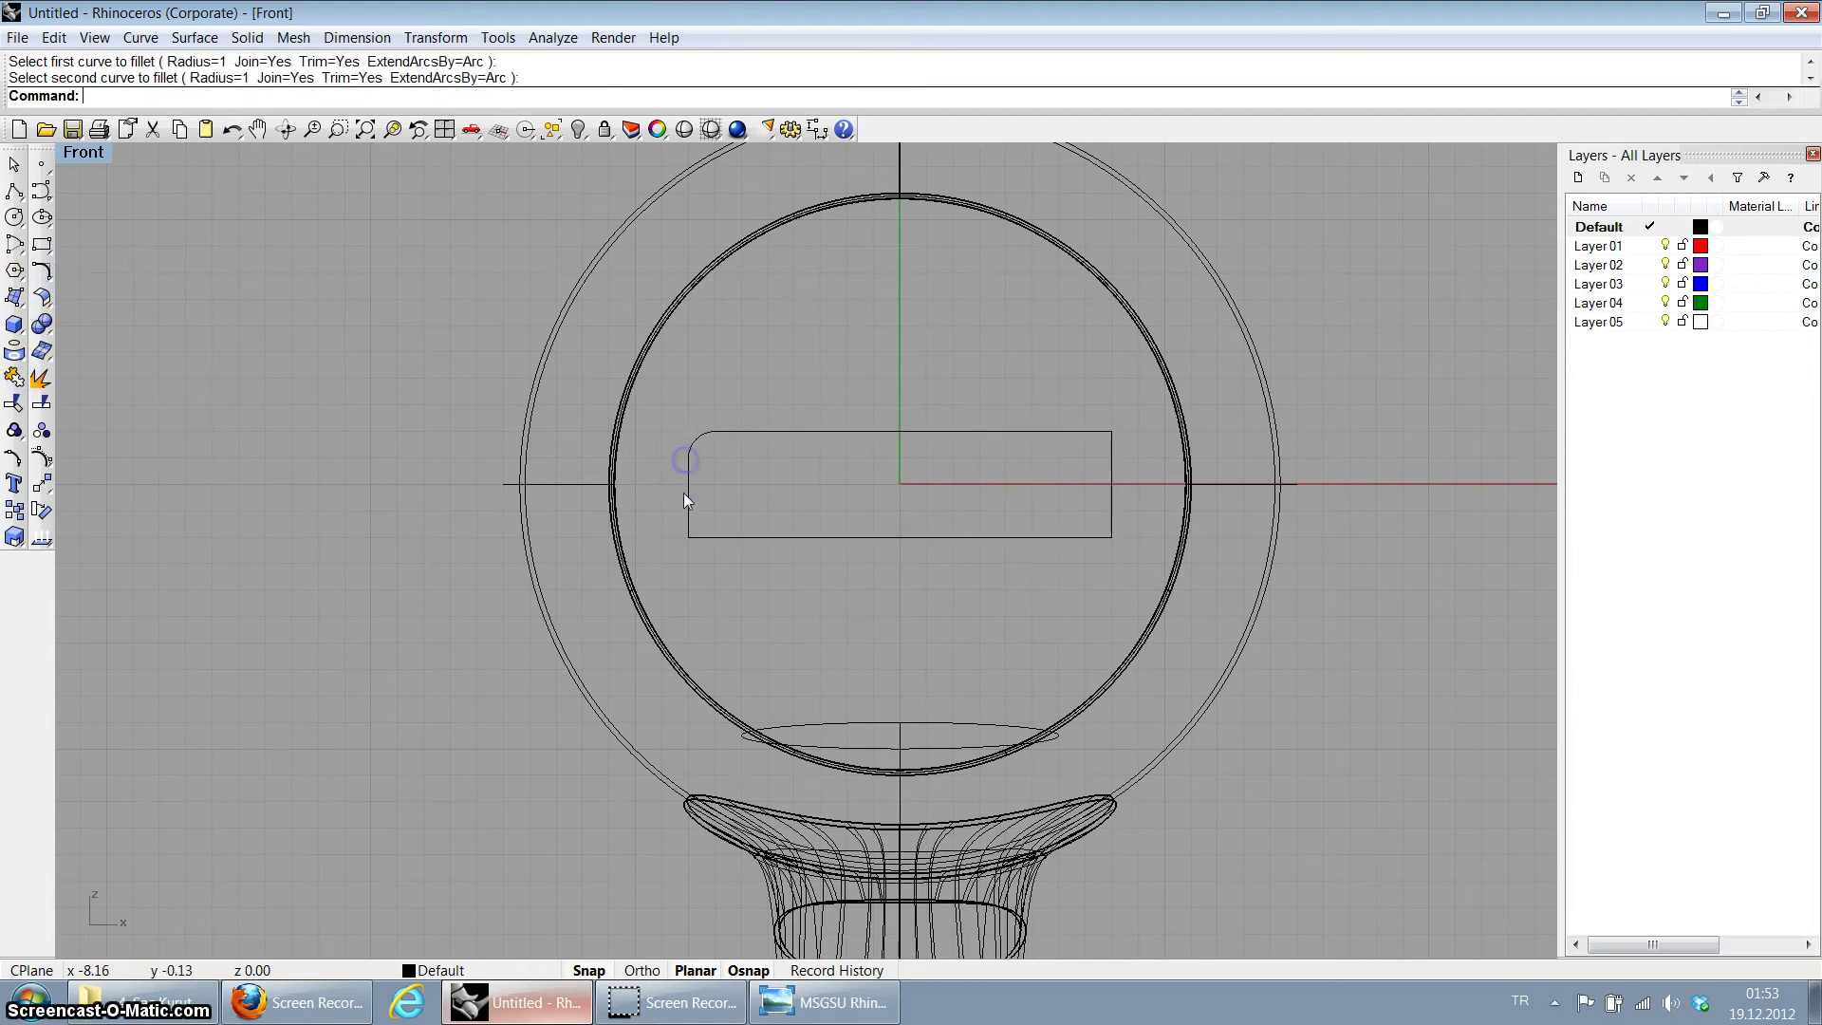
{"action": "right_click", "coordinate": [683, 493]}
{"action": "left_click", "coordinate": [697, 514]}
{"action": "left_click", "coordinate": [712, 535]}
{"action": "right_click", "coordinate": [855, 520]}
{"action": "left_click", "coordinate": [1005, 538]}
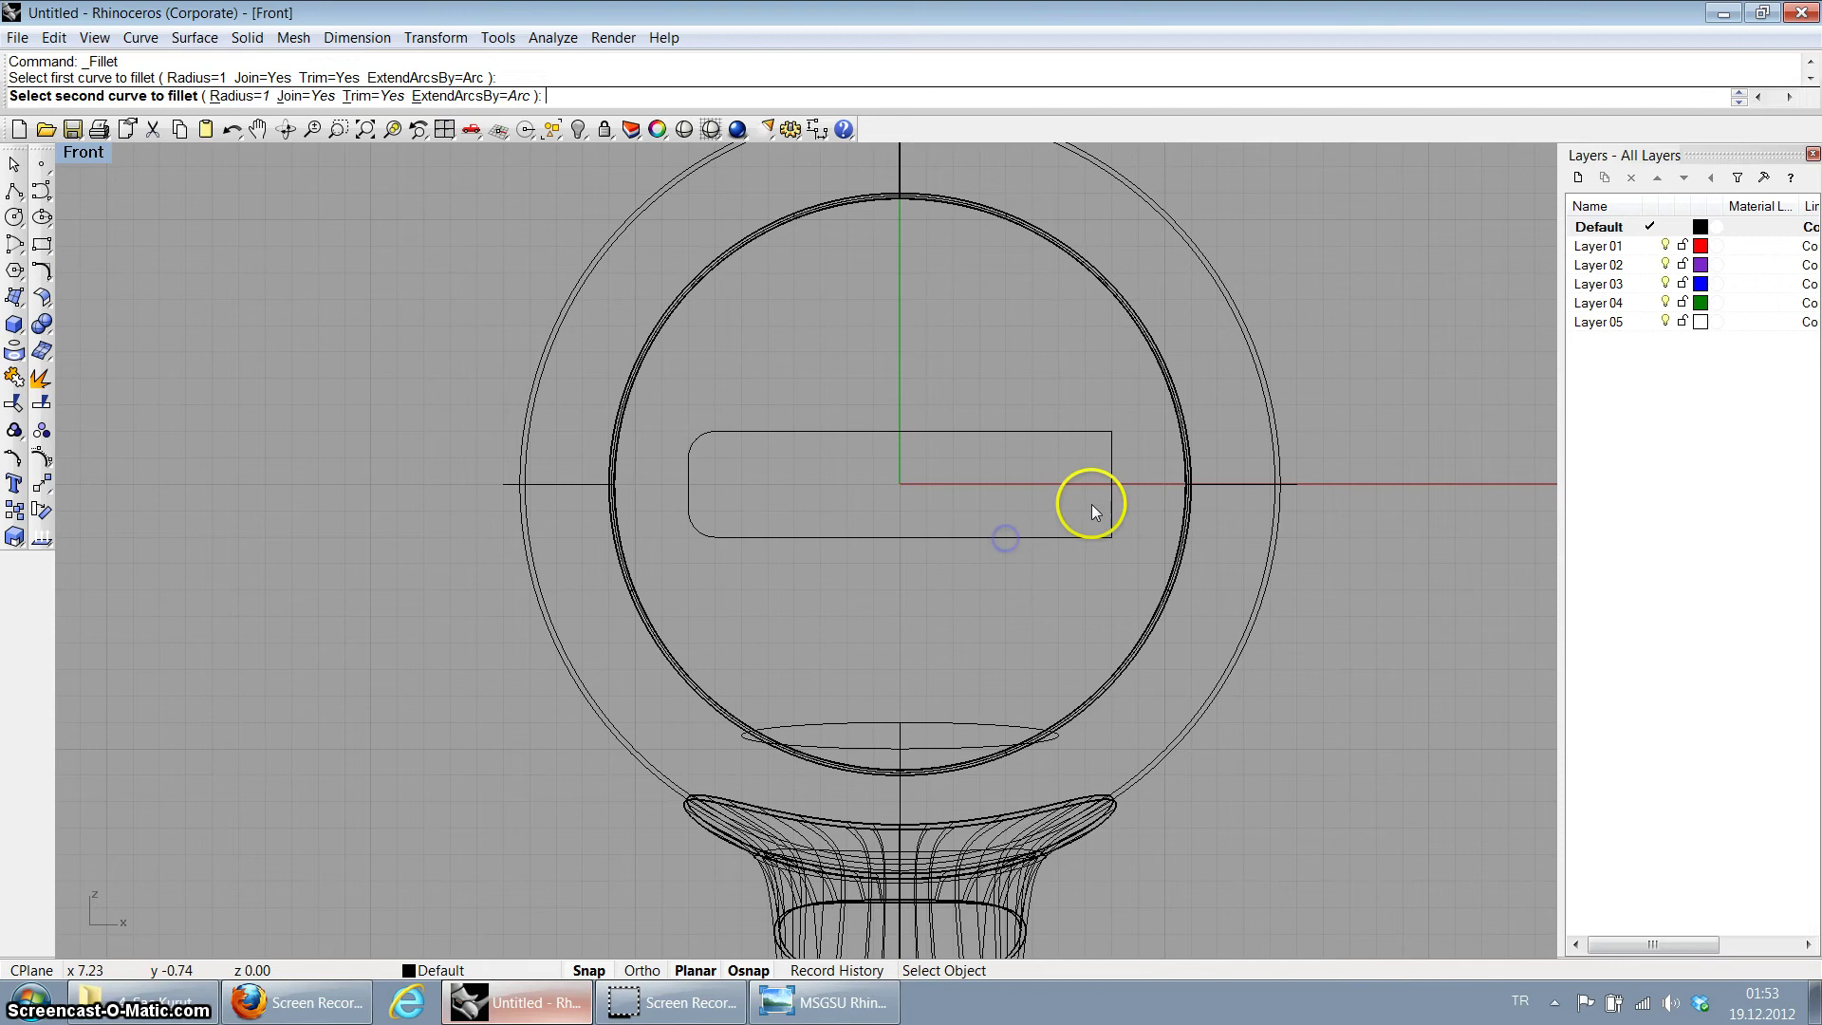
{"action": "left_click", "coordinate": [1112, 504]}
{"action": "left_click", "coordinate": [1113, 460]}
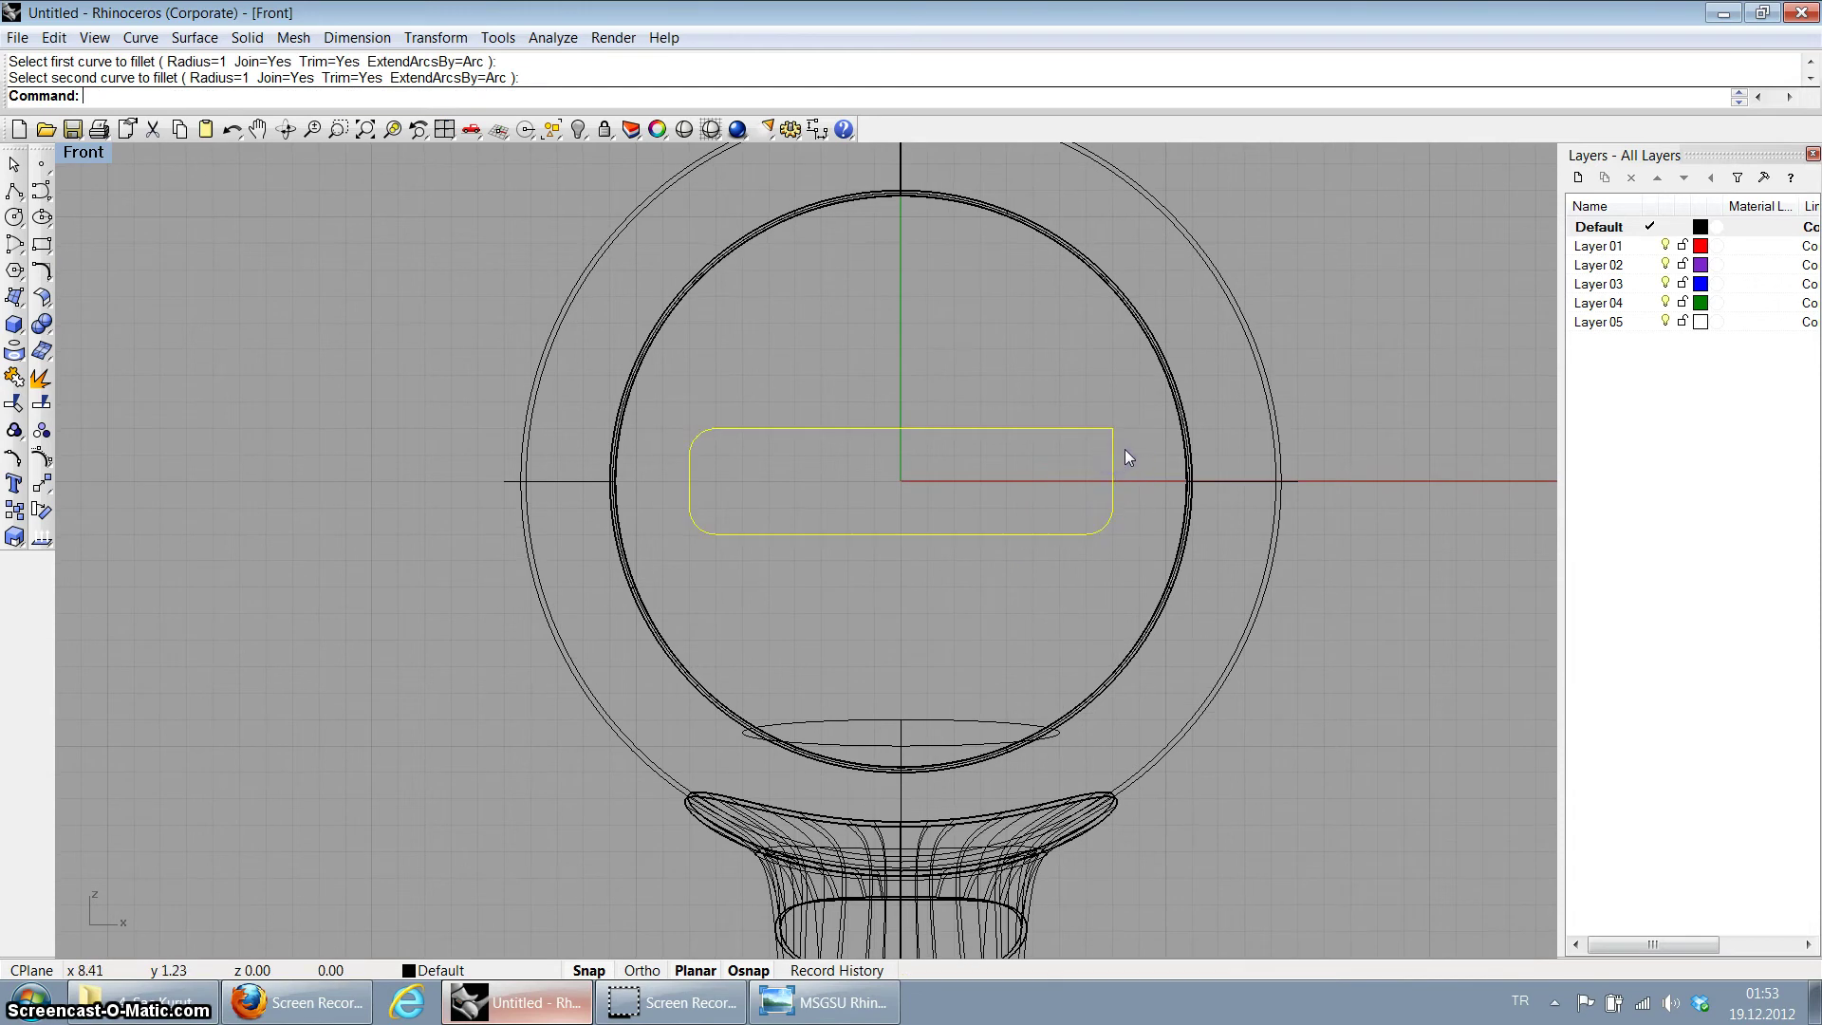
{"action": "right_click_drag", "start_coordinate": [1121, 452], "coordinate": [1118, 454]}
{"action": "right_click", "coordinate": [1115, 460]}
{"action": "left_click", "coordinate": [1111, 459]}
{"action": "left_click", "coordinate": [1086, 434]}
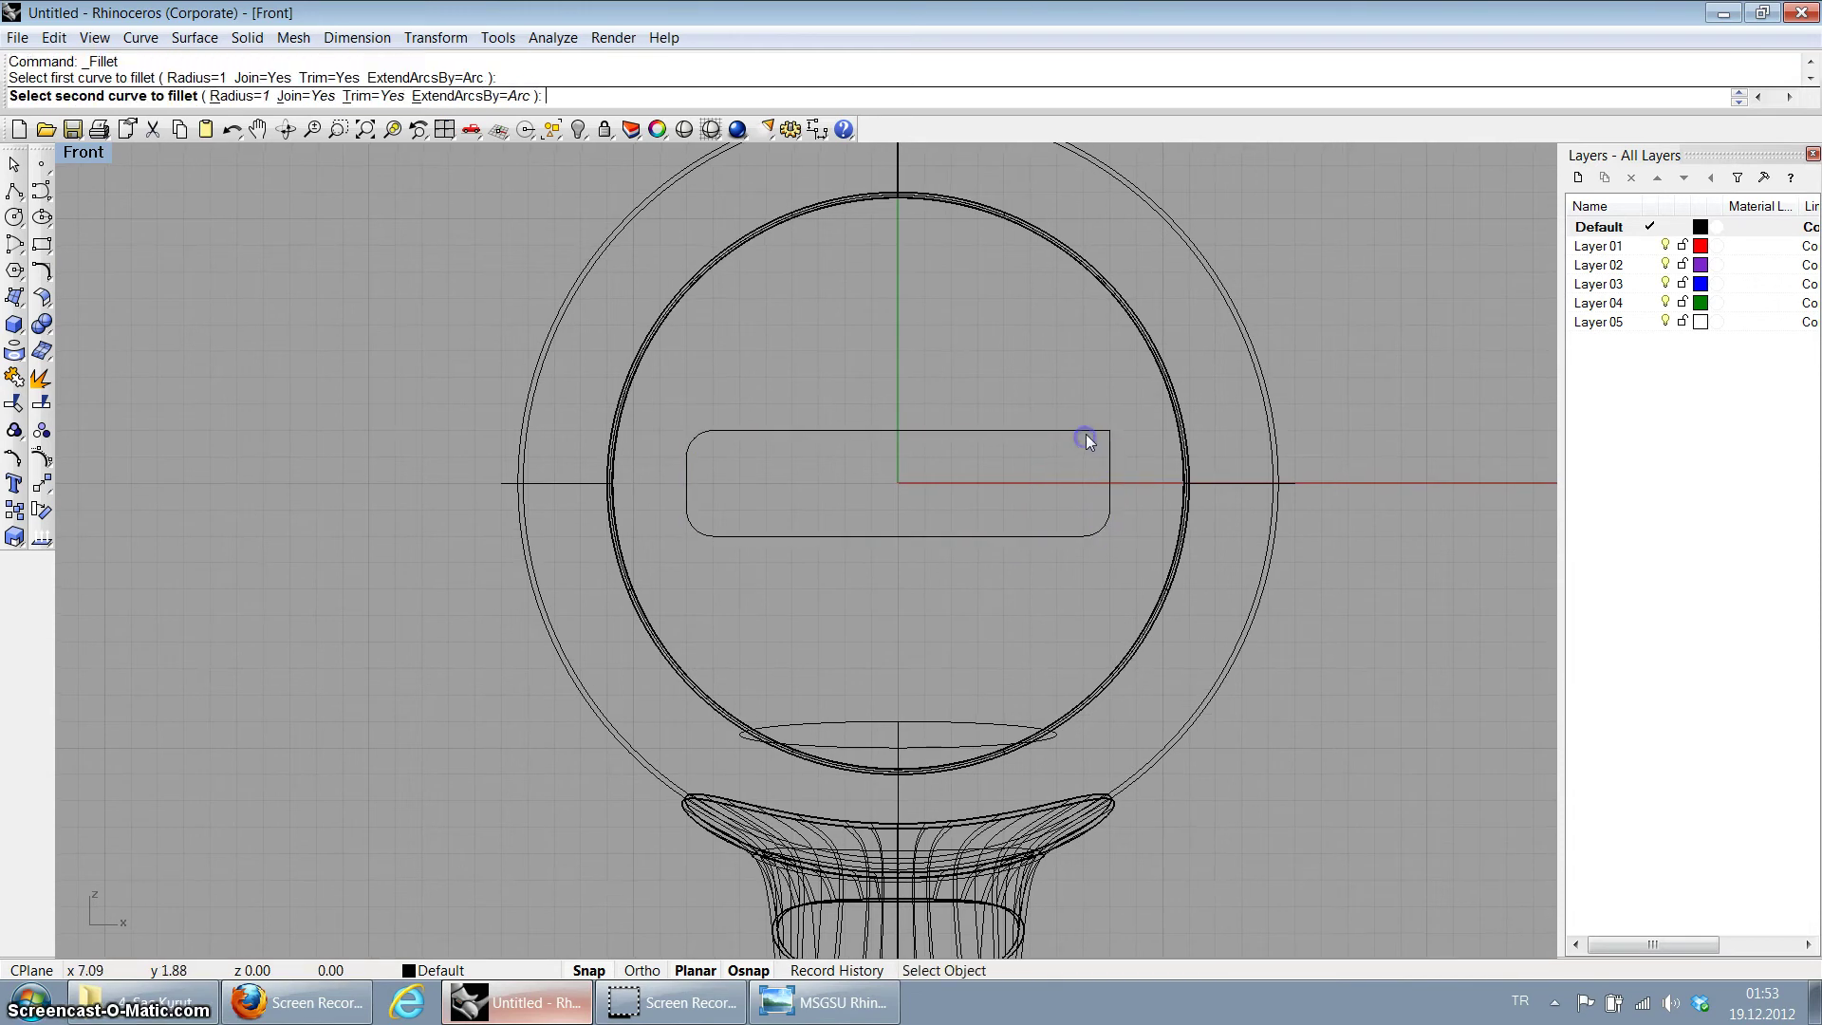
{"action": "left_click", "coordinate": [1086, 435]}
Step: Move the rounded rectangle about 20 units out in front of the barrel's open end in the Top view
{"action": "scroll", "coordinate": [1051, 430], "scroll_direction": "down", "scroll_amount": 2}
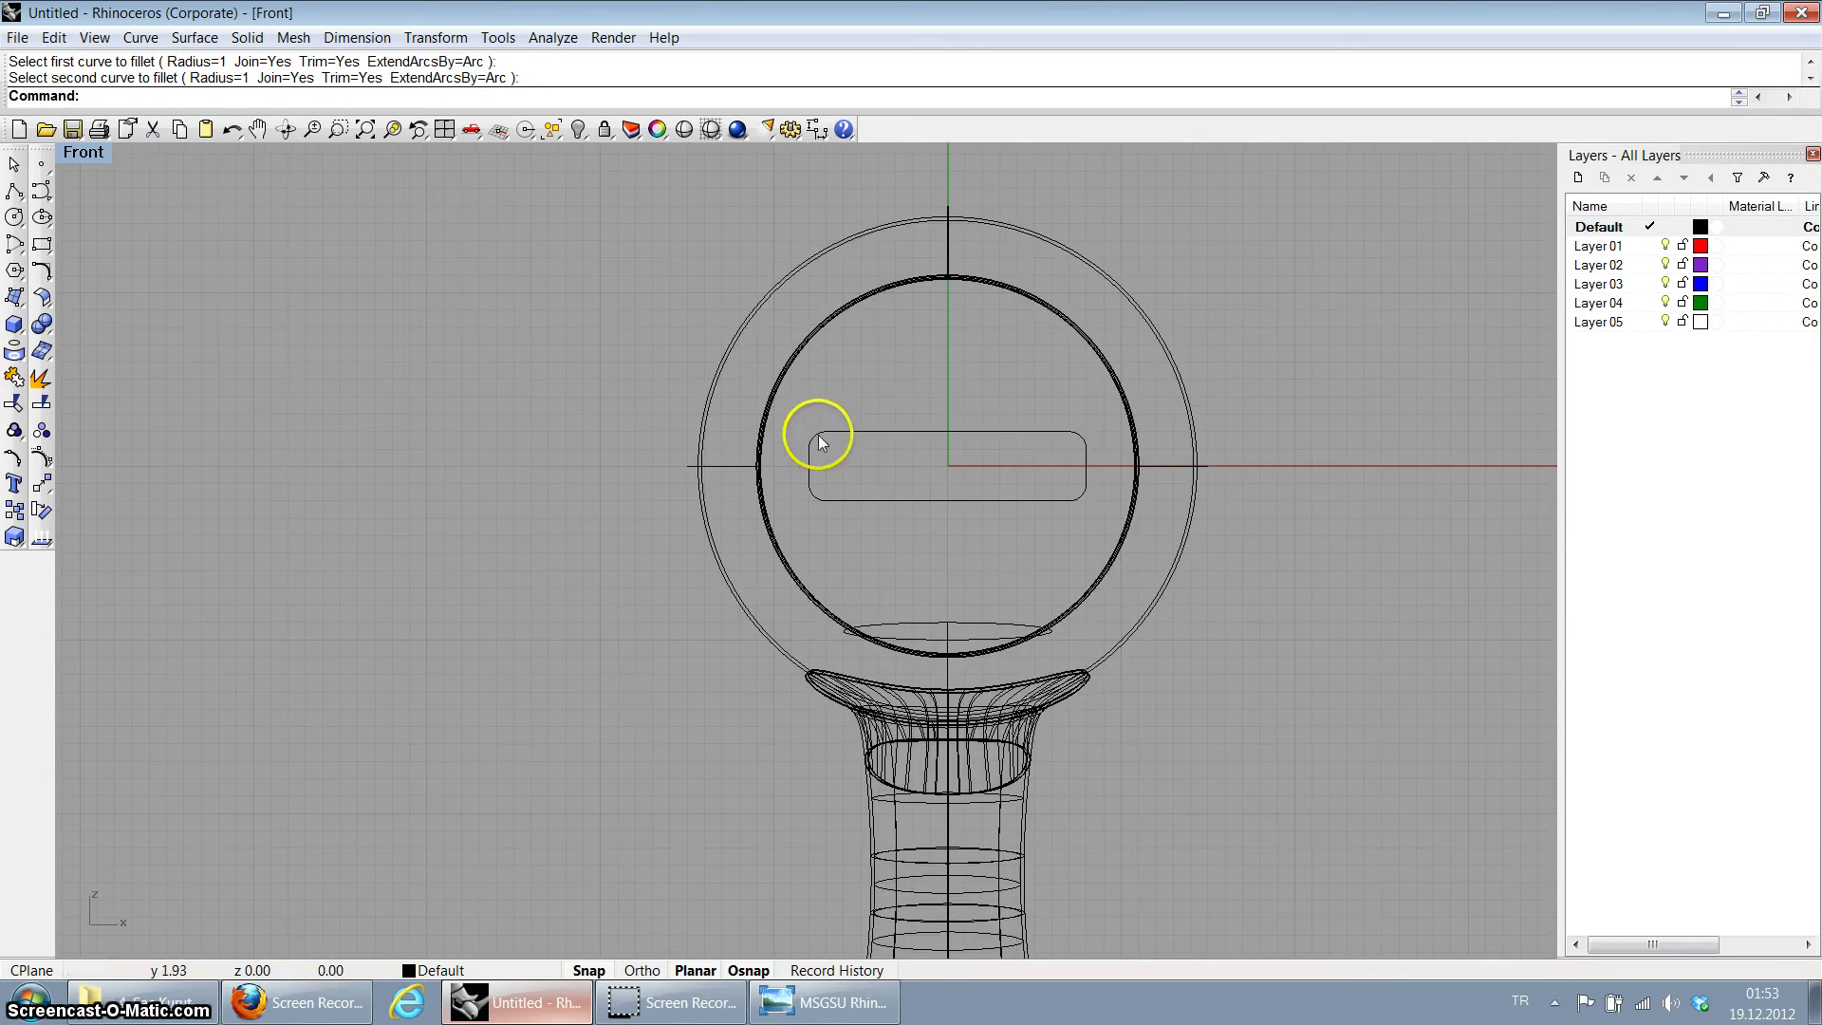
{"action": "double_click", "coordinate": [84, 153]}
{"action": "left_click_drag", "start_coordinate": [391, 392], "coordinate": [389, 536]}
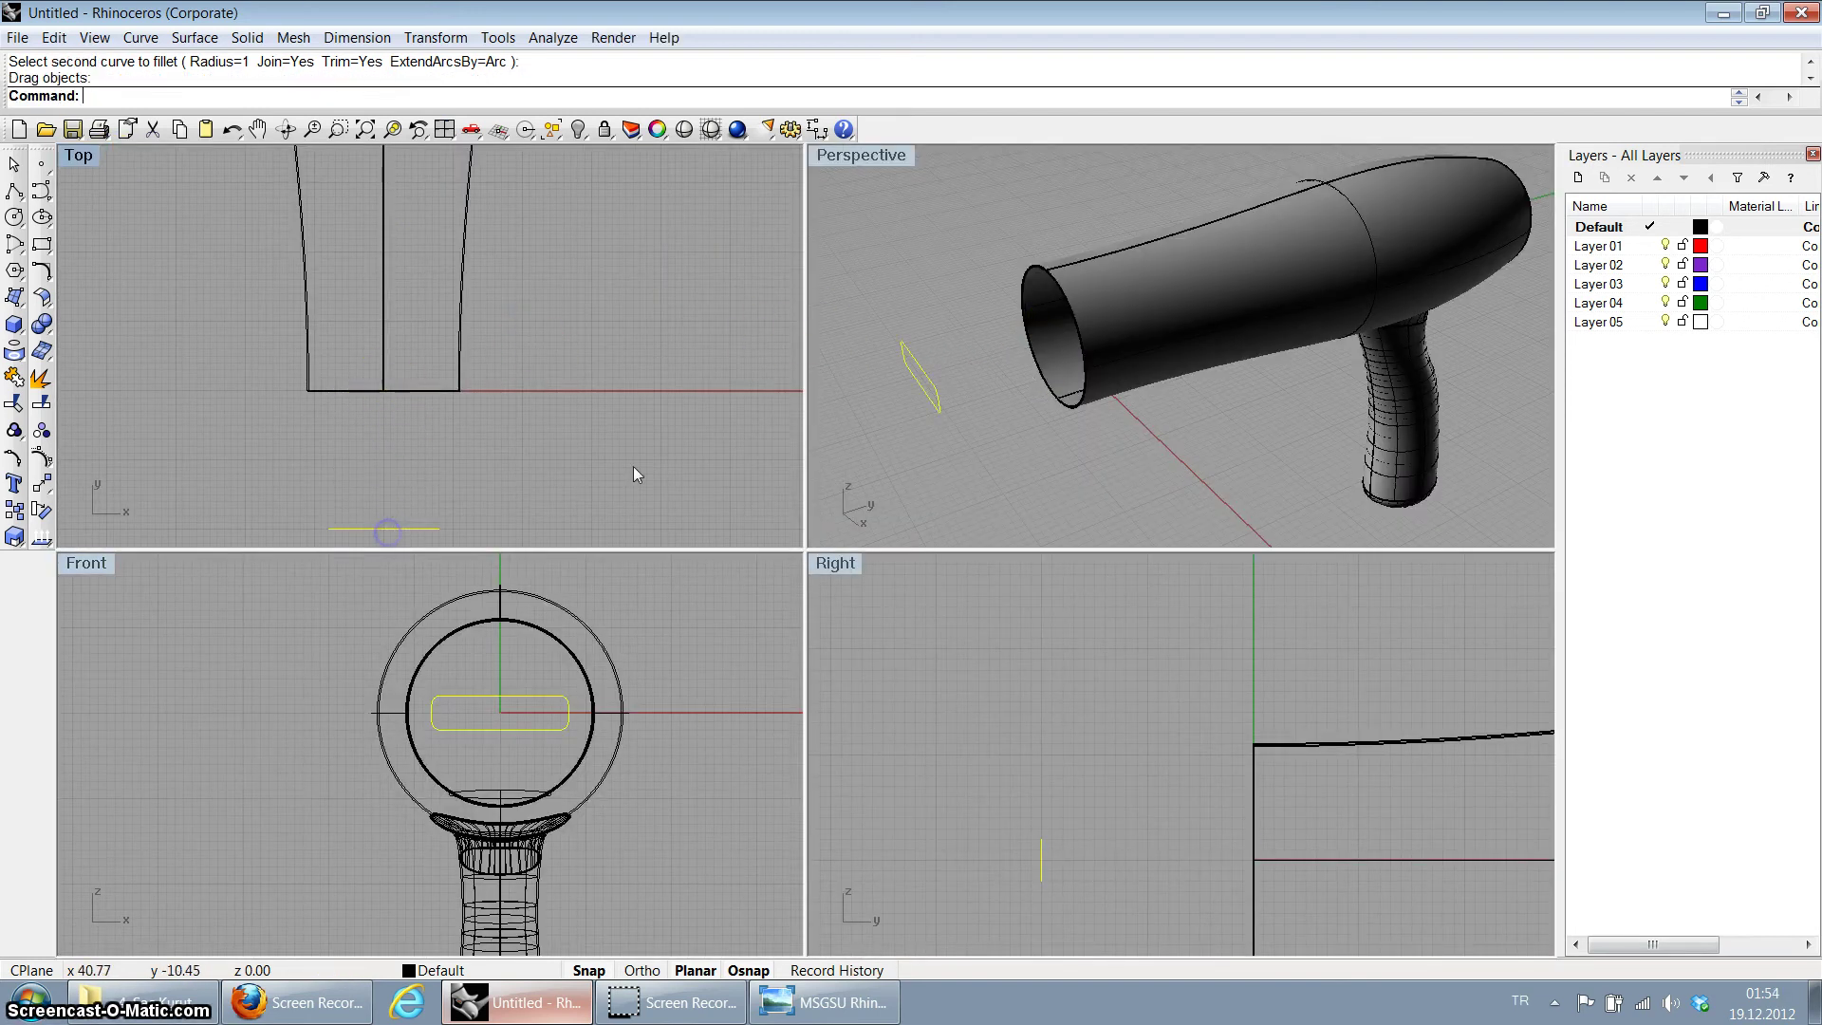
{"action": "left_click", "coordinate": [965, 438]}
{"action": "scroll", "coordinate": [924, 301], "scroll_direction": "up", "scroll_amount": 3}
{"action": "right_click_drag", "start_coordinate": [919, 306], "coordinate": [991, 316]}
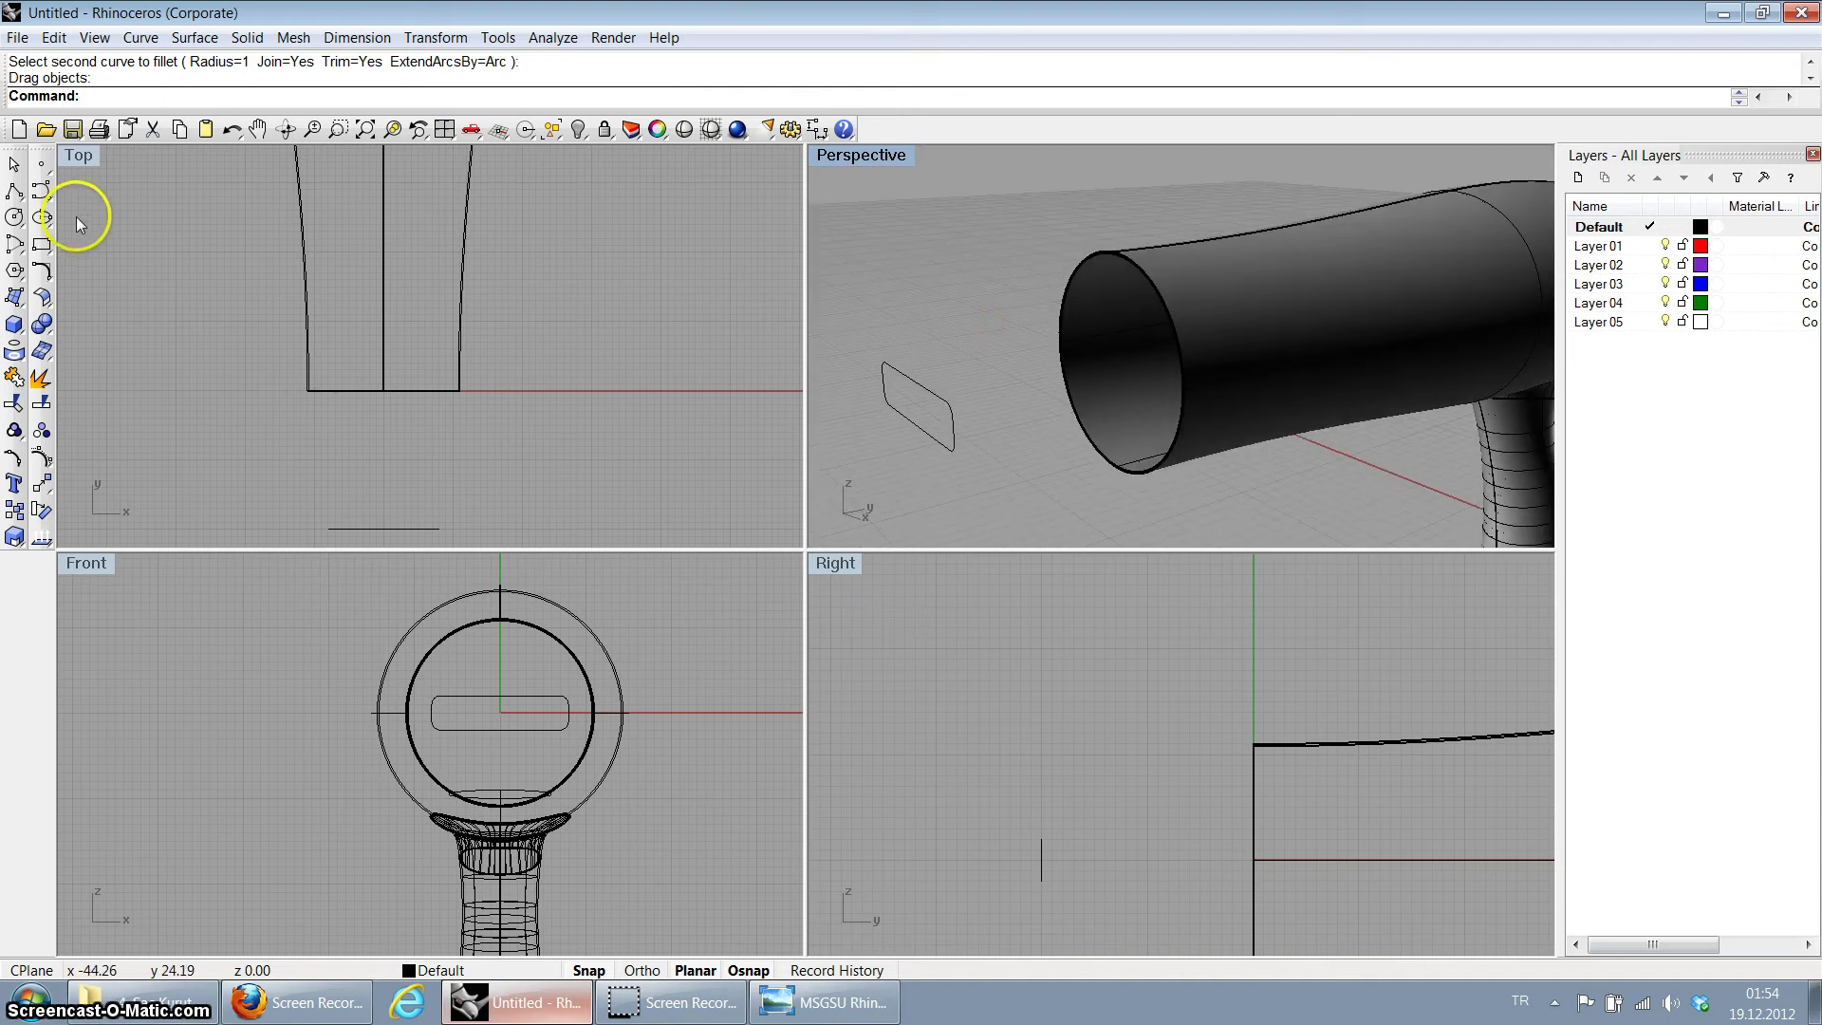
Step: Draw a degree-3 S-shaped curve in the Right view from the barrel's upper edge at 0,11 to the rounded rectangle's upper edge at -20,2
{"action": "left_click", "coordinate": [48, 194]}
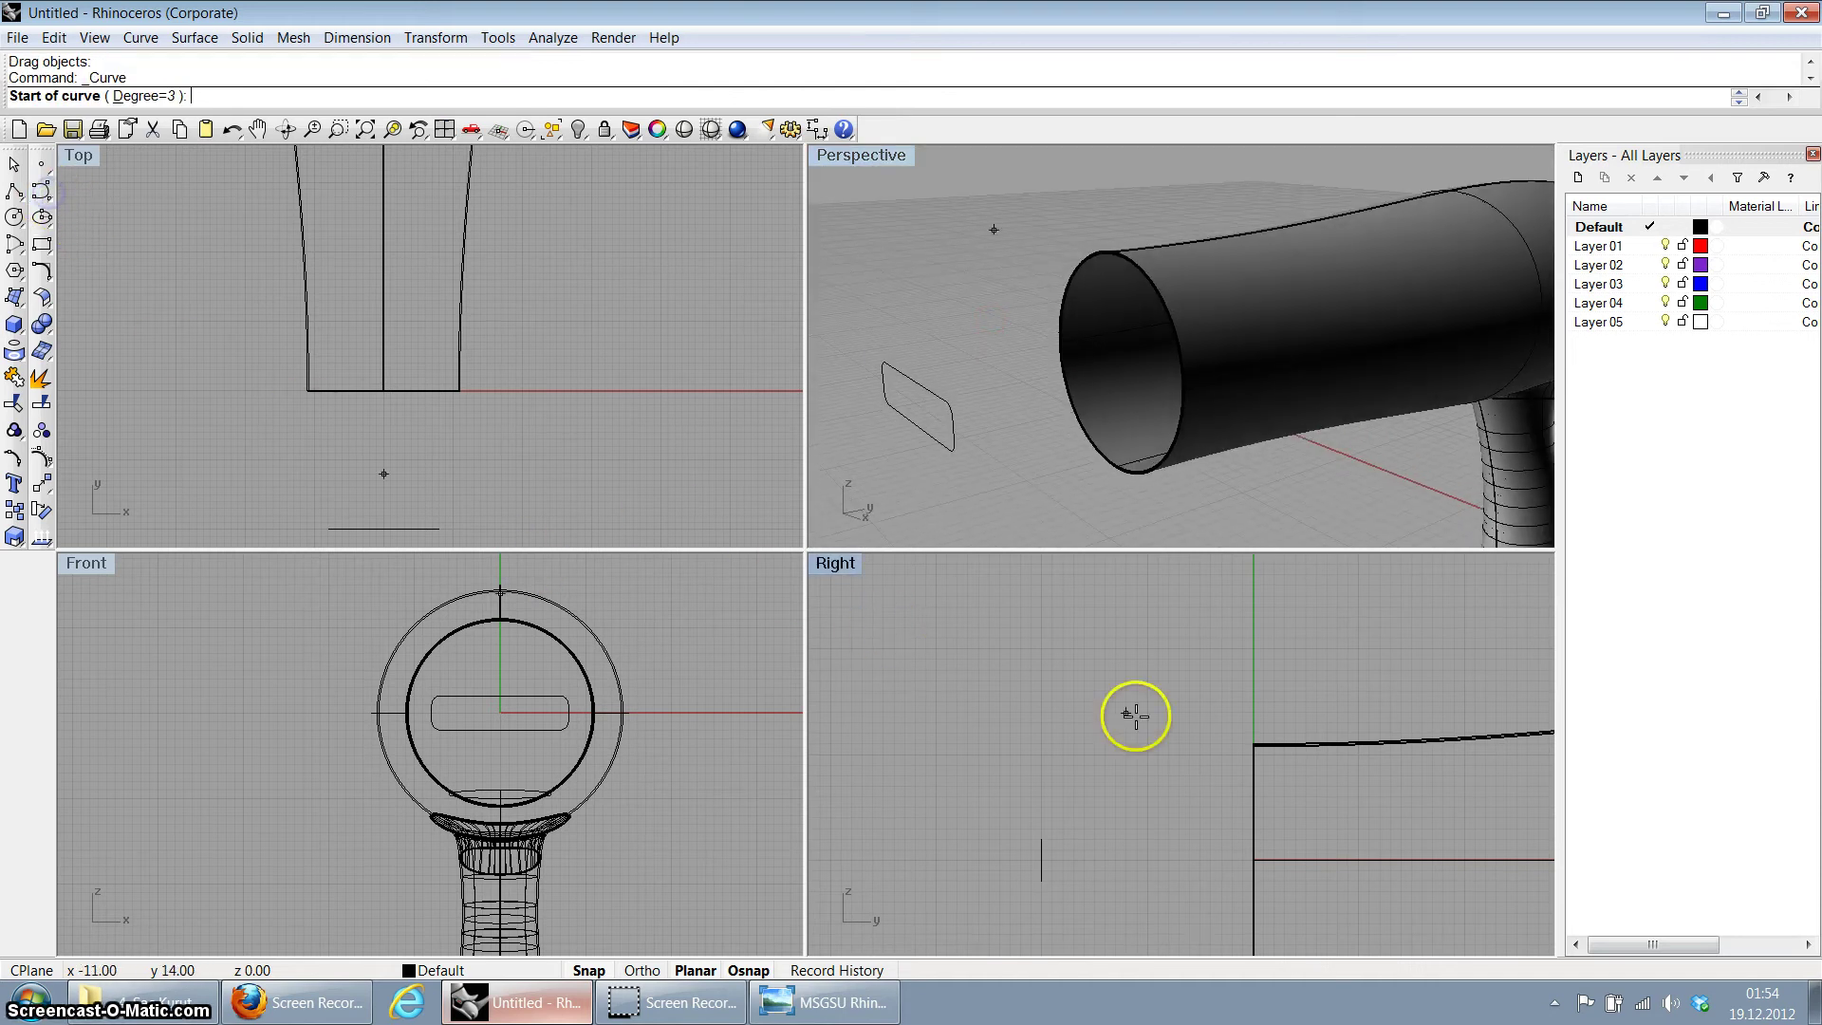
{"action": "double_click", "coordinate": [833, 563]}
{"action": "scroll", "coordinate": [899, 602], "scroll_direction": "up", "scroll_amount": 2}
{"action": "scroll", "coordinate": [1038, 490], "scroll_direction": "up", "scroll_amount": 2}
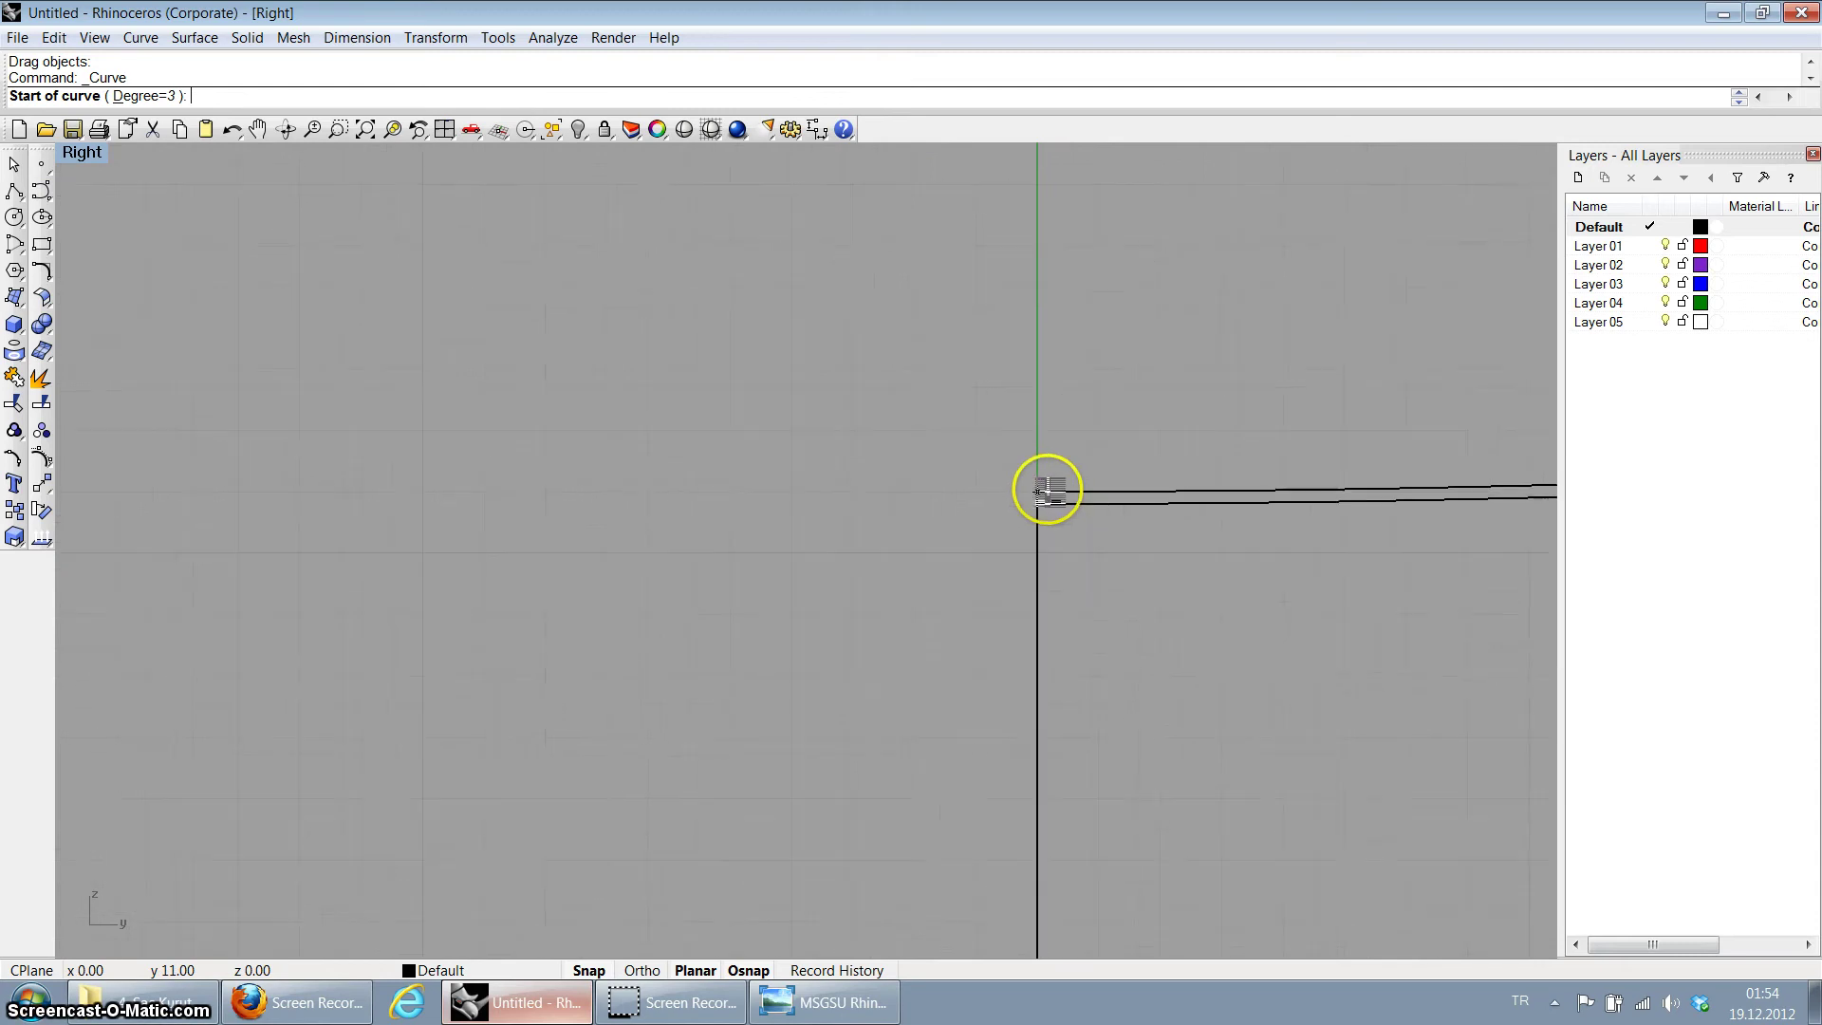
{"action": "left_click", "coordinate": [1041, 492]}
{"action": "left_click", "coordinate": [625, 484]}
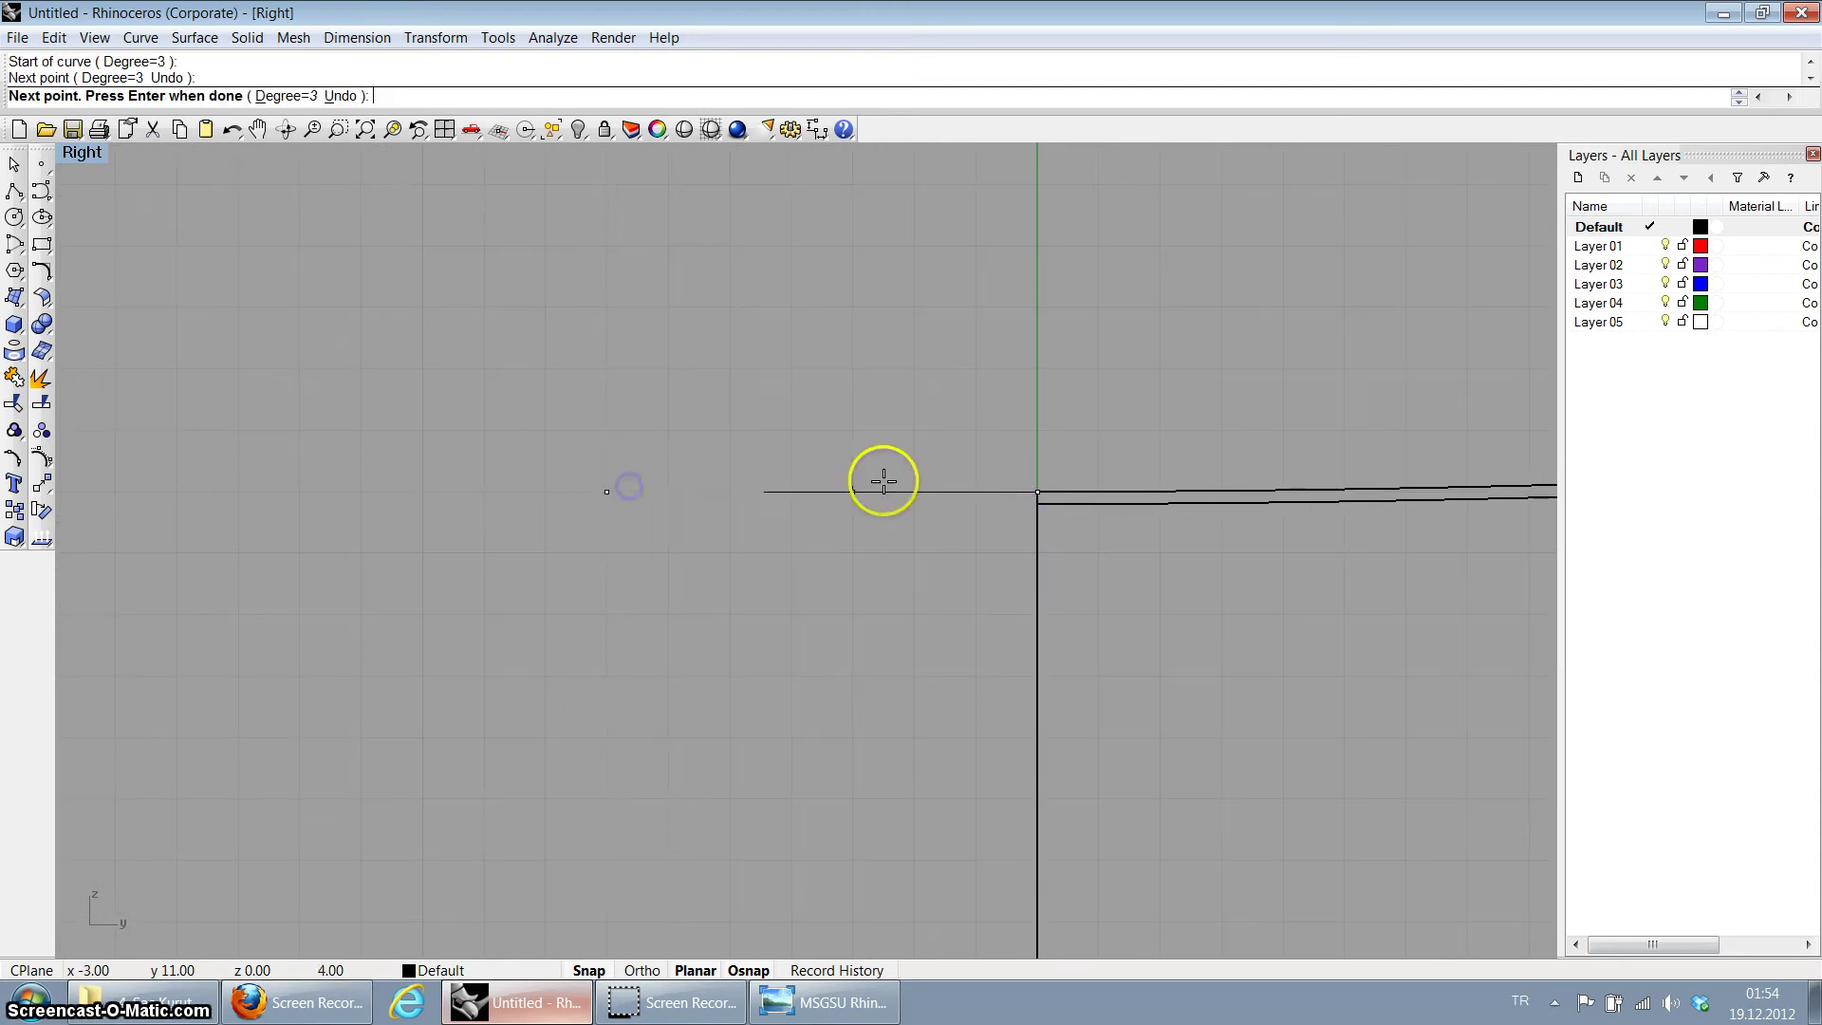
{"action": "scroll", "coordinate": [883, 481], "scroll_direction": "down", "scroll_amount": 2}
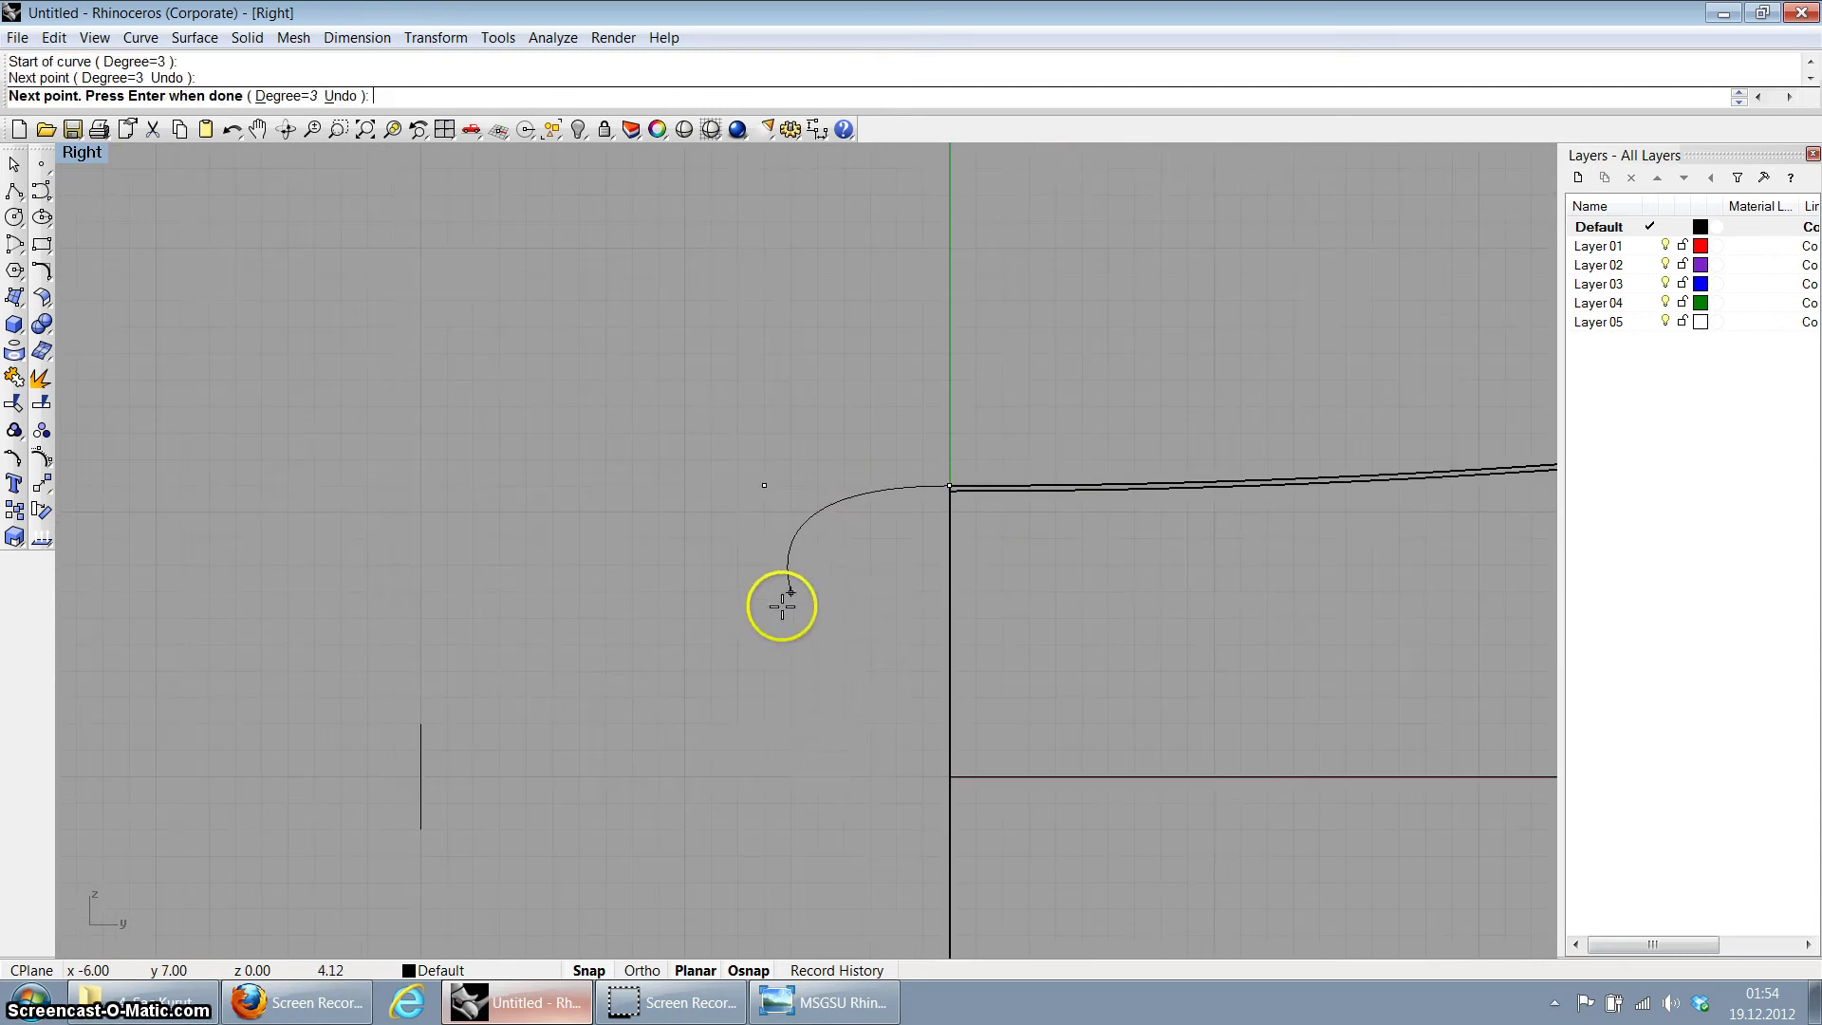
{"action": "left_click", "coordinate": [575, 727]}
{"action": "left_click", "coordinate": [418, 729]}
{"action": "right_click", "coordinate": [419, 731]}
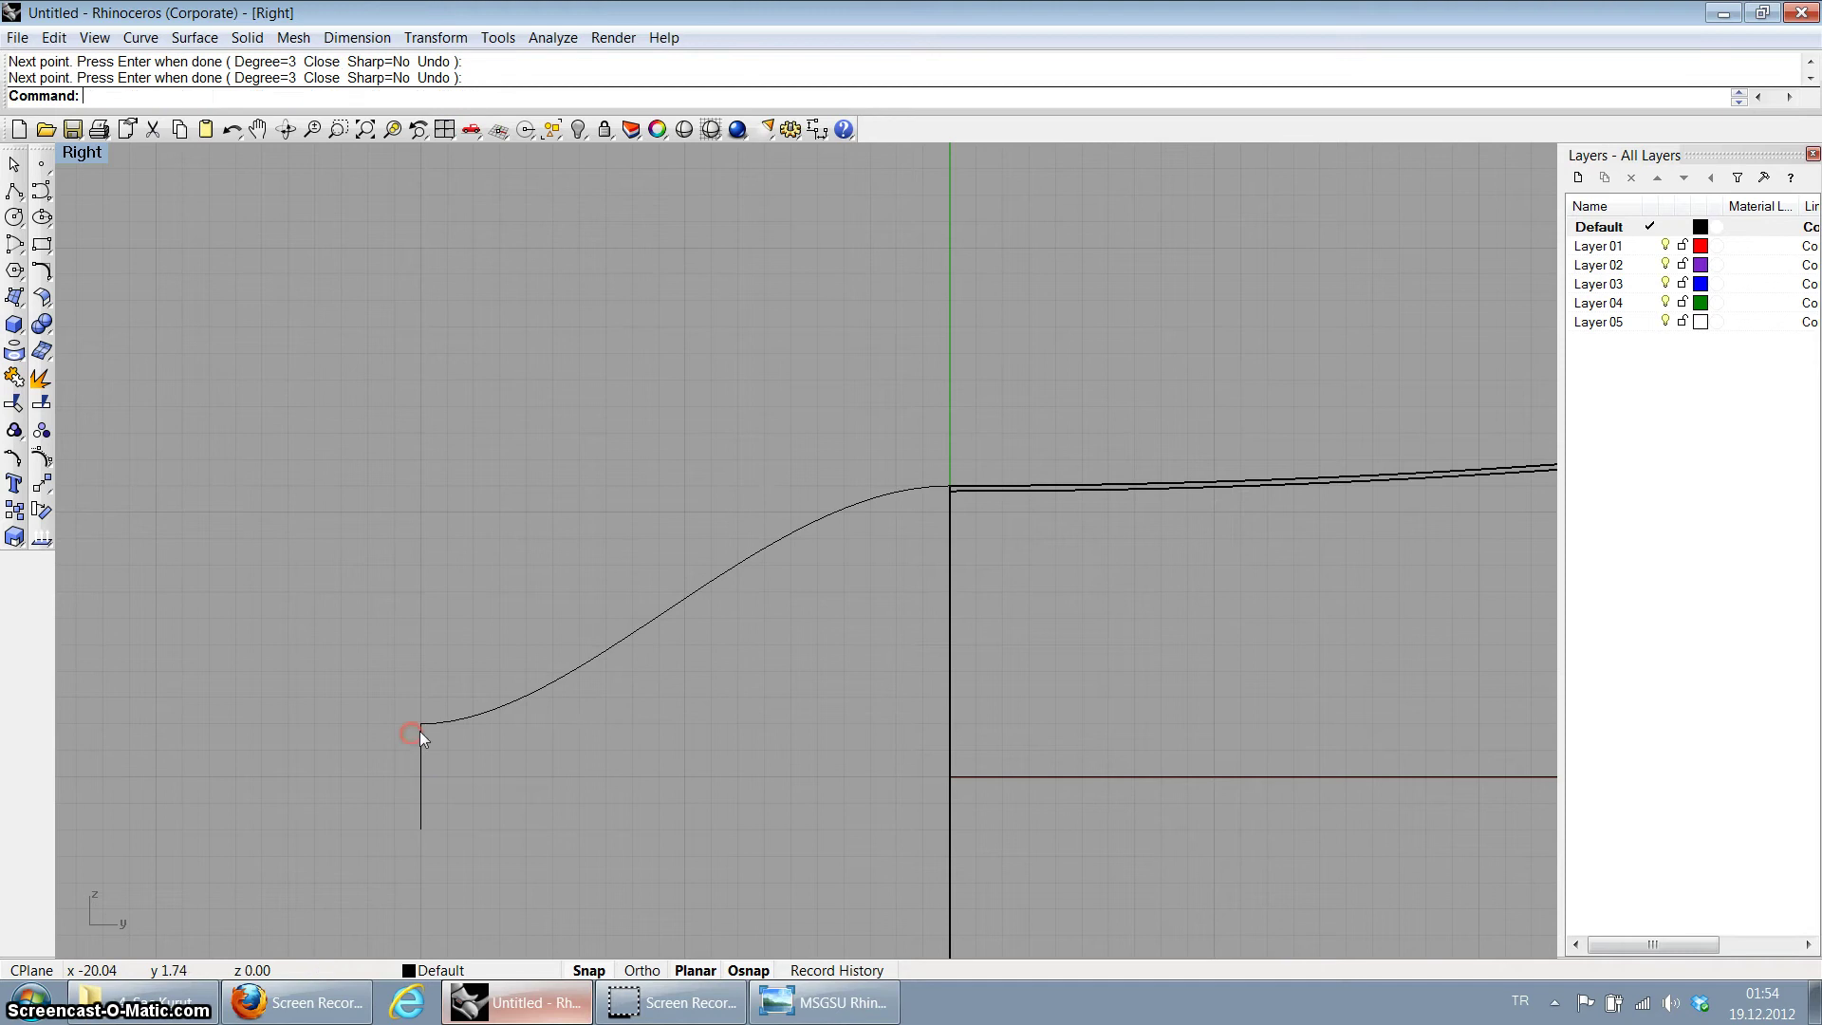
Step: Show the S-curve's control points and move the lower inner one about 2 units horizontally toward the barrel
{"action": "scroll", "coordinate": [504, 713], "scroll_direction": "up", "scroll_amount": 1}
{"action": "left_click", "coordinate": [504, 713]}
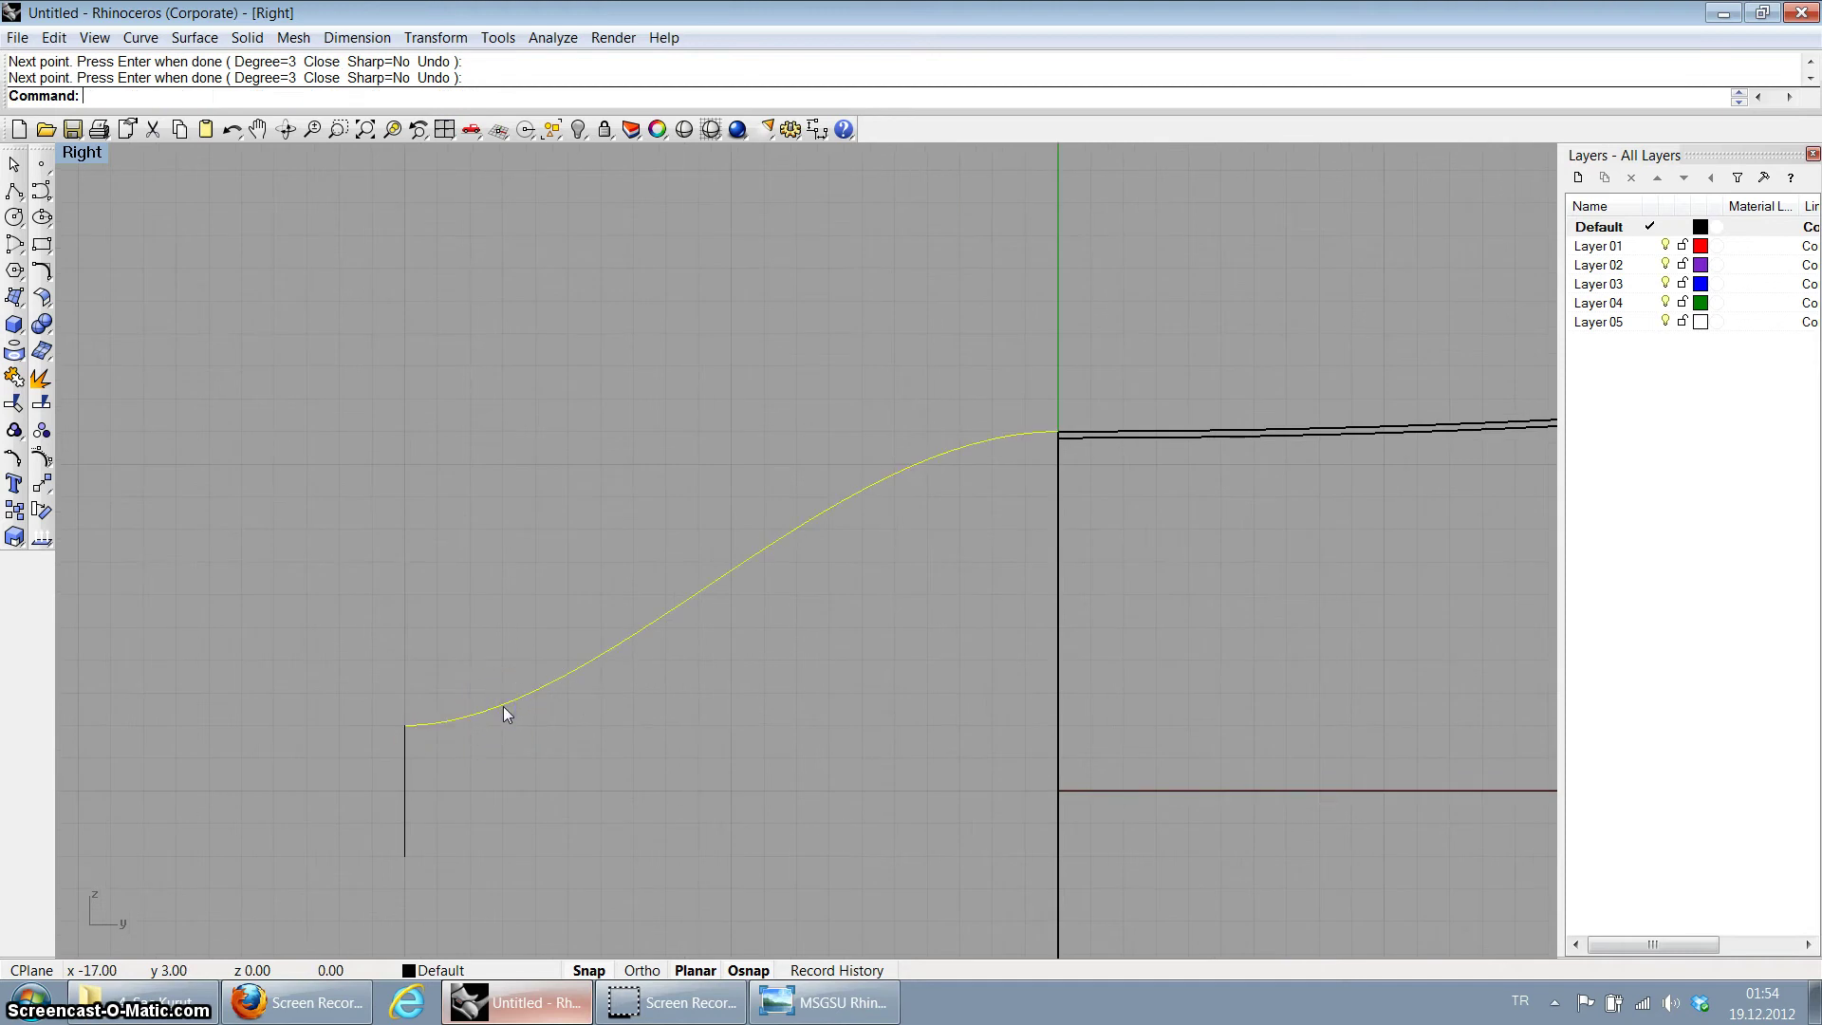
{"action": "key", "text": "F10"}
{"action": "left_click", "coordinate": [829, 433]}
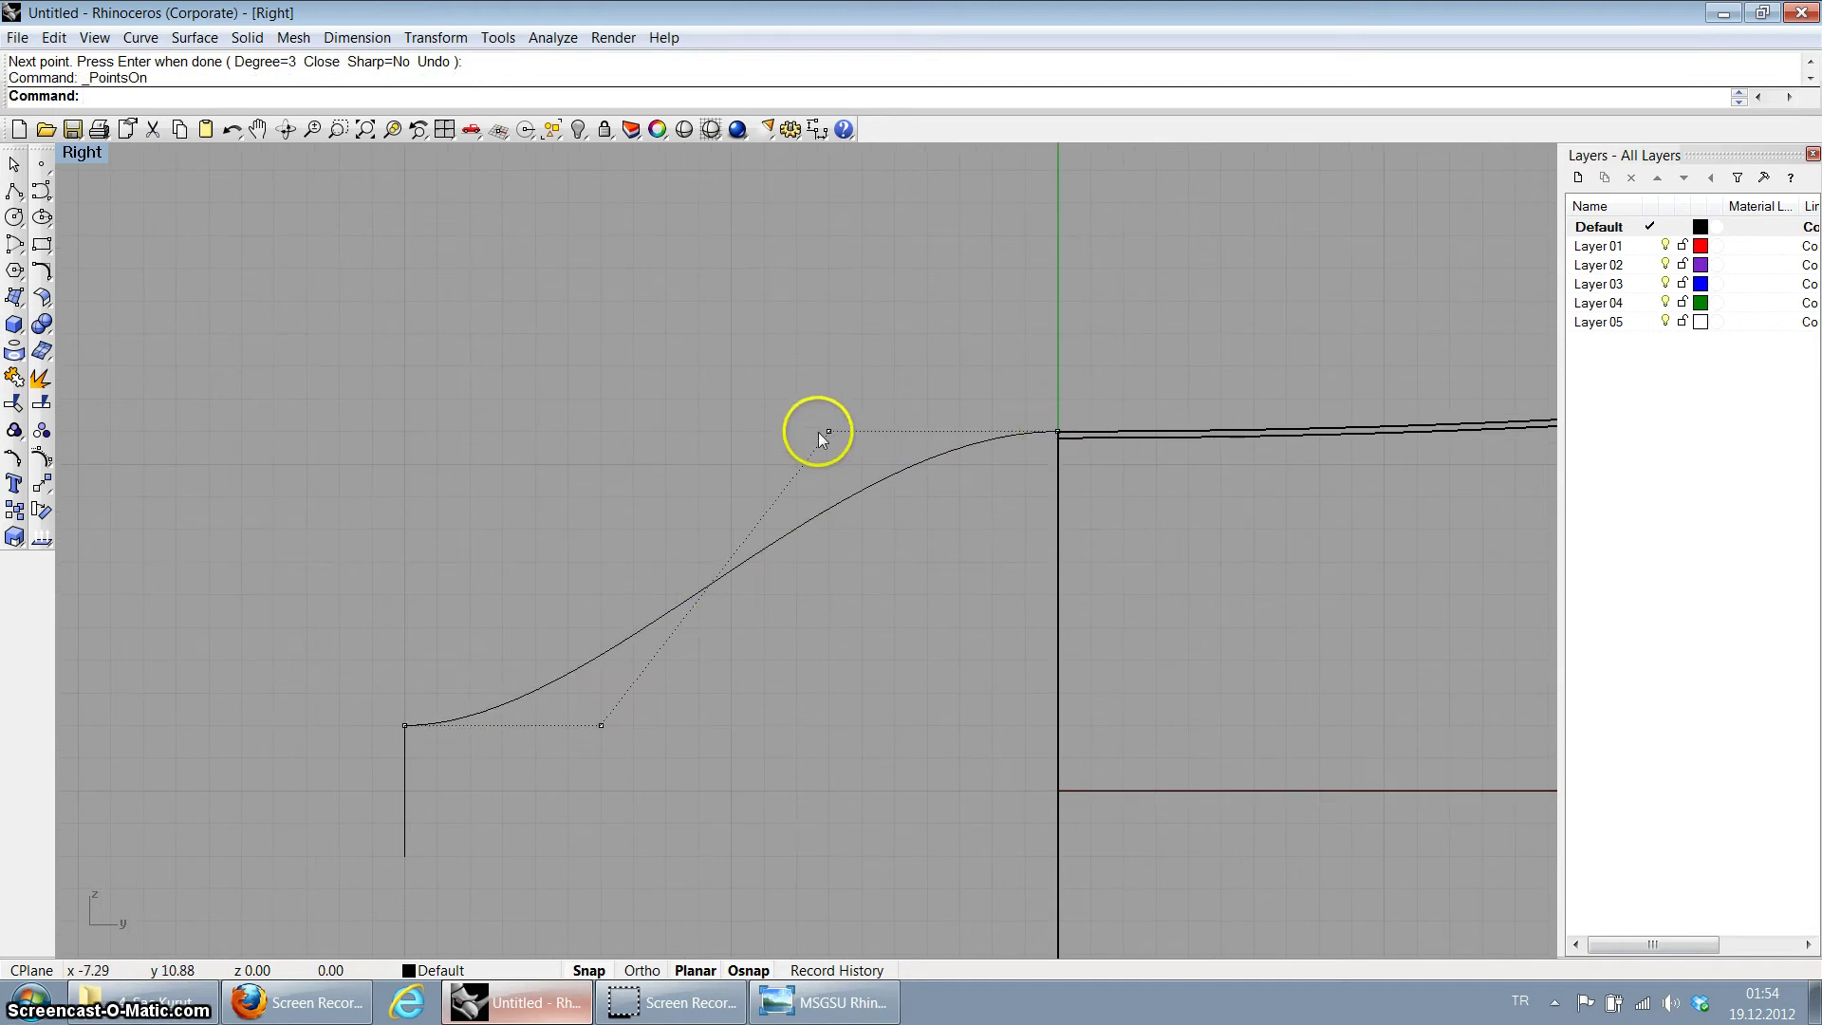
{"action": "left_click", "coordinate": [406, 726]}
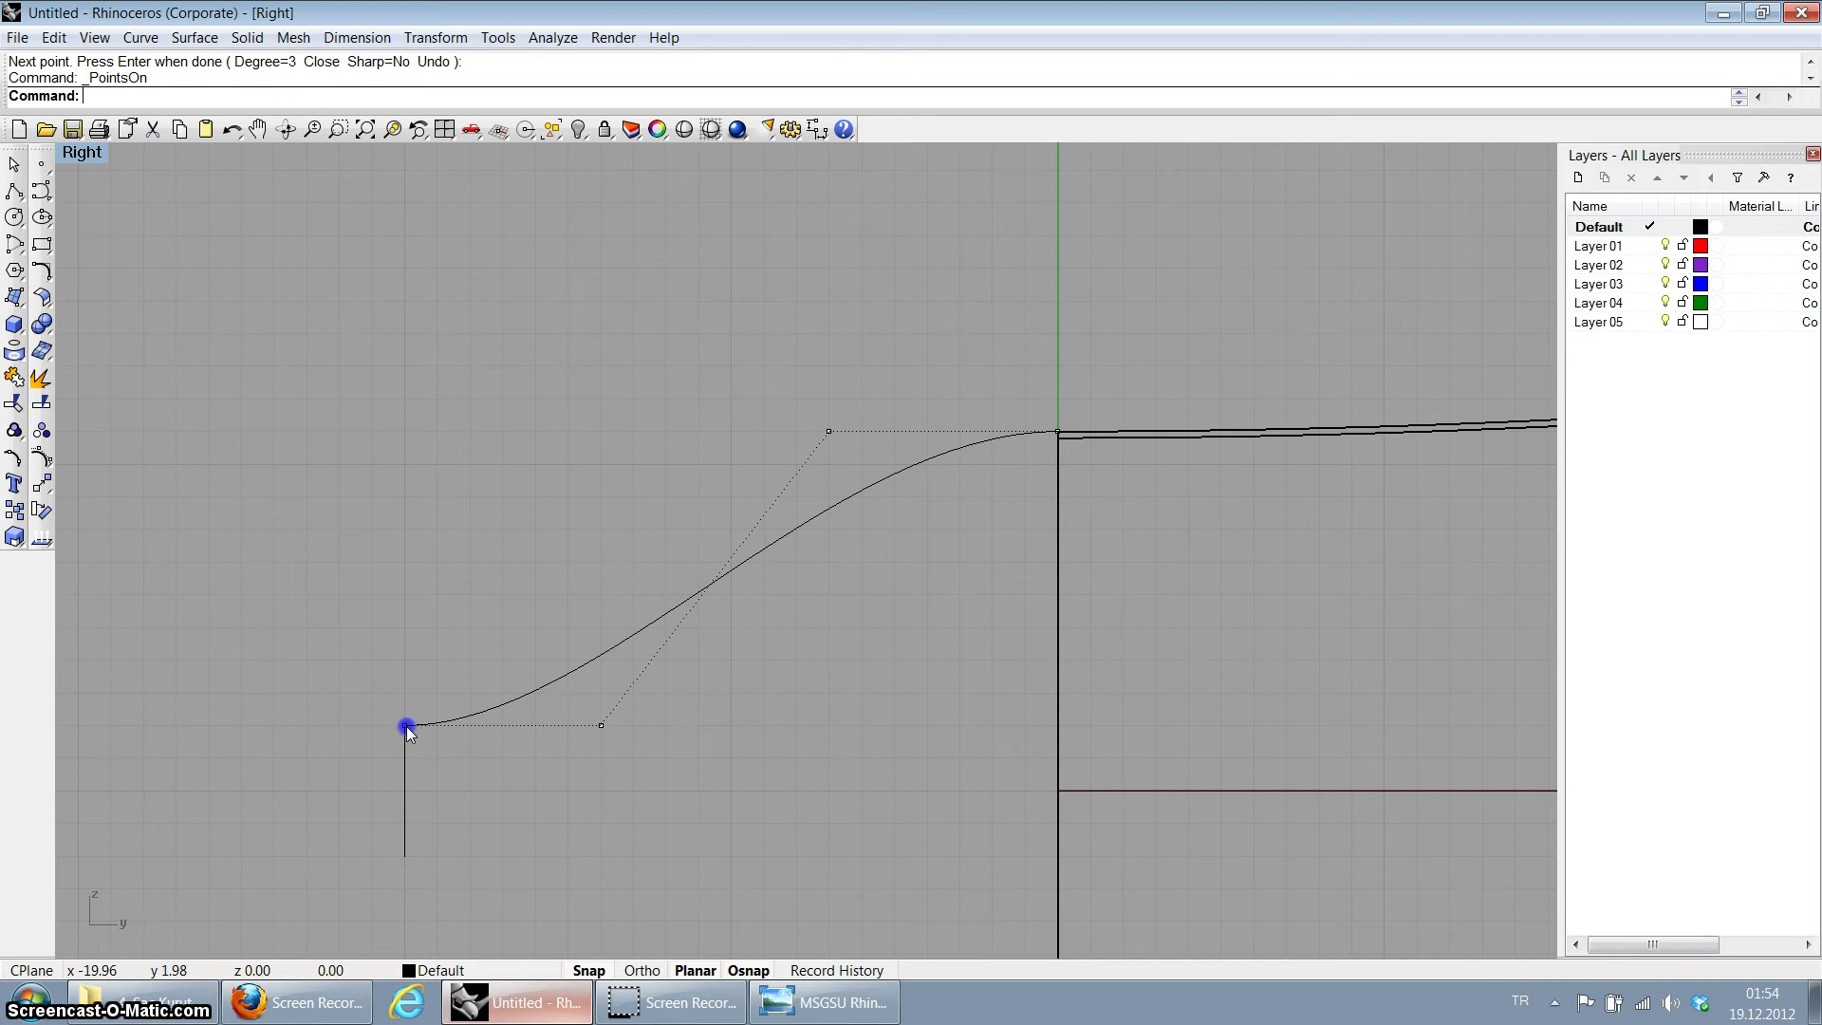
{"action": "left_click", "coordinate": [601, 727]}
{"action": "scroll", "coordinate": [465, 734], "scroll_direction": "up", "scroll_amount": 3}
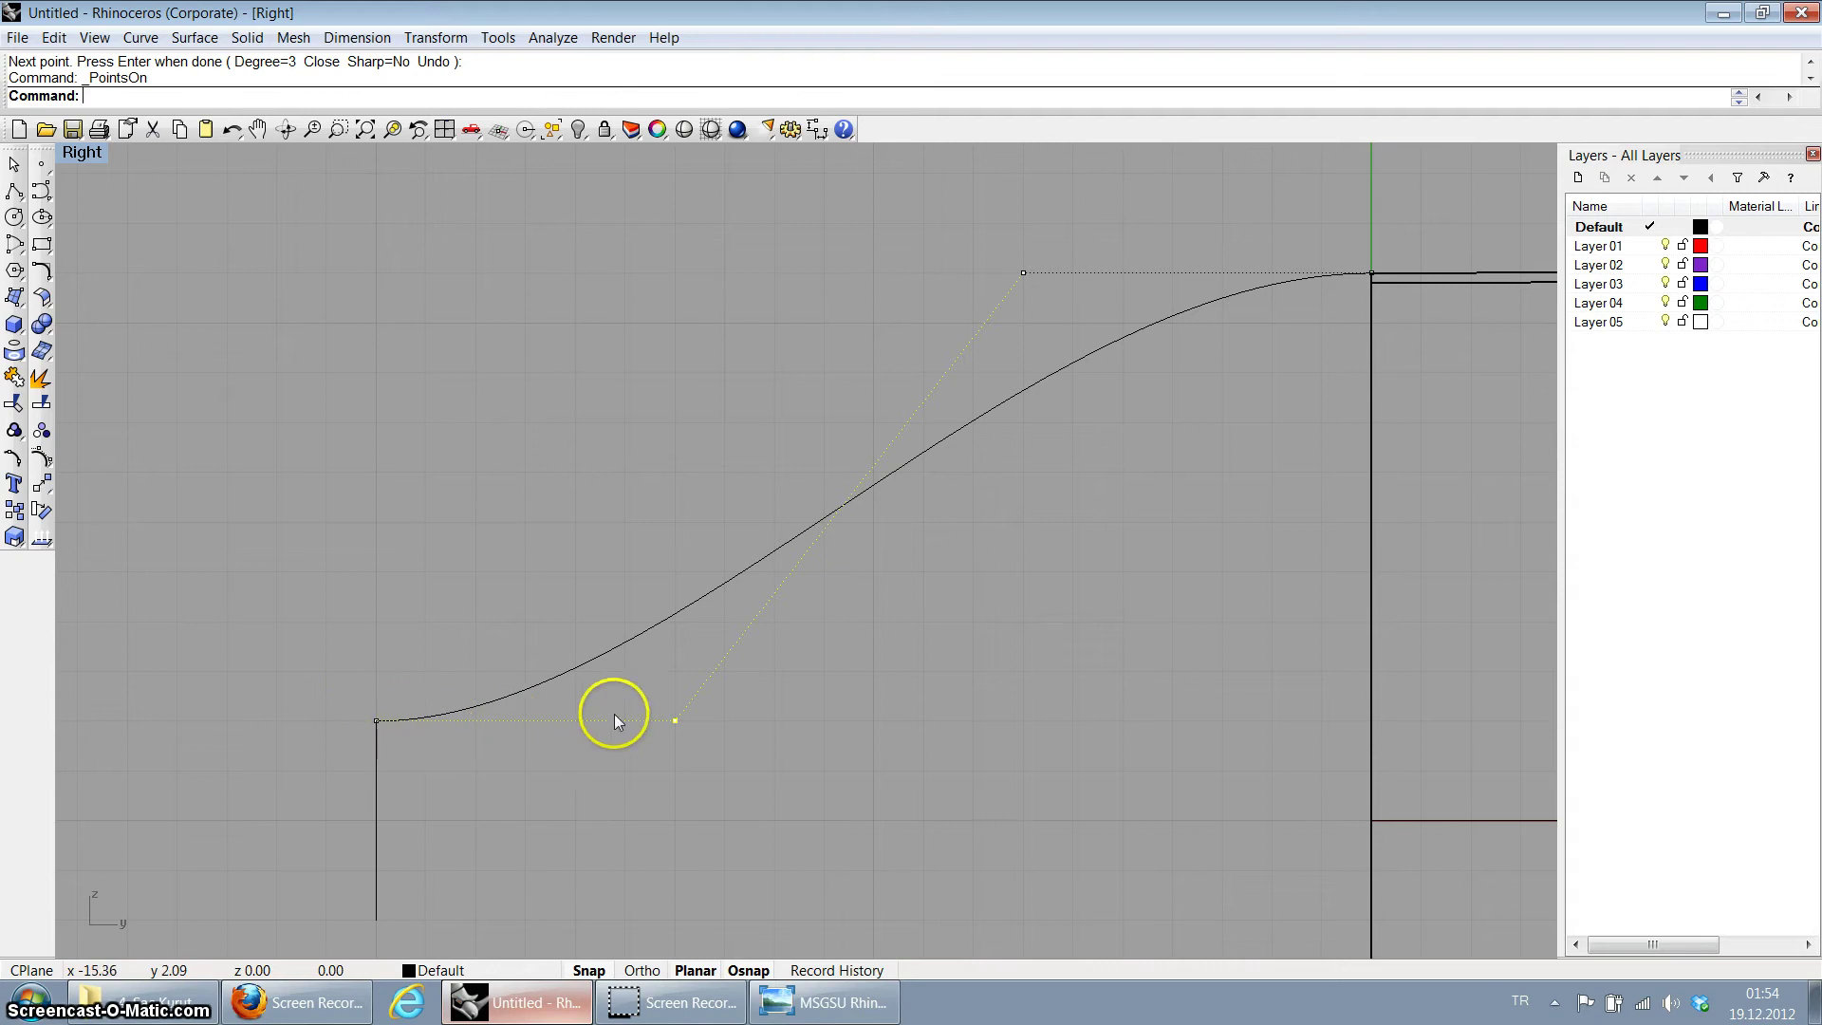
{"action": "left_click_drag", "start_coordinate": [672, 721], "coordinate": [775, 722]}
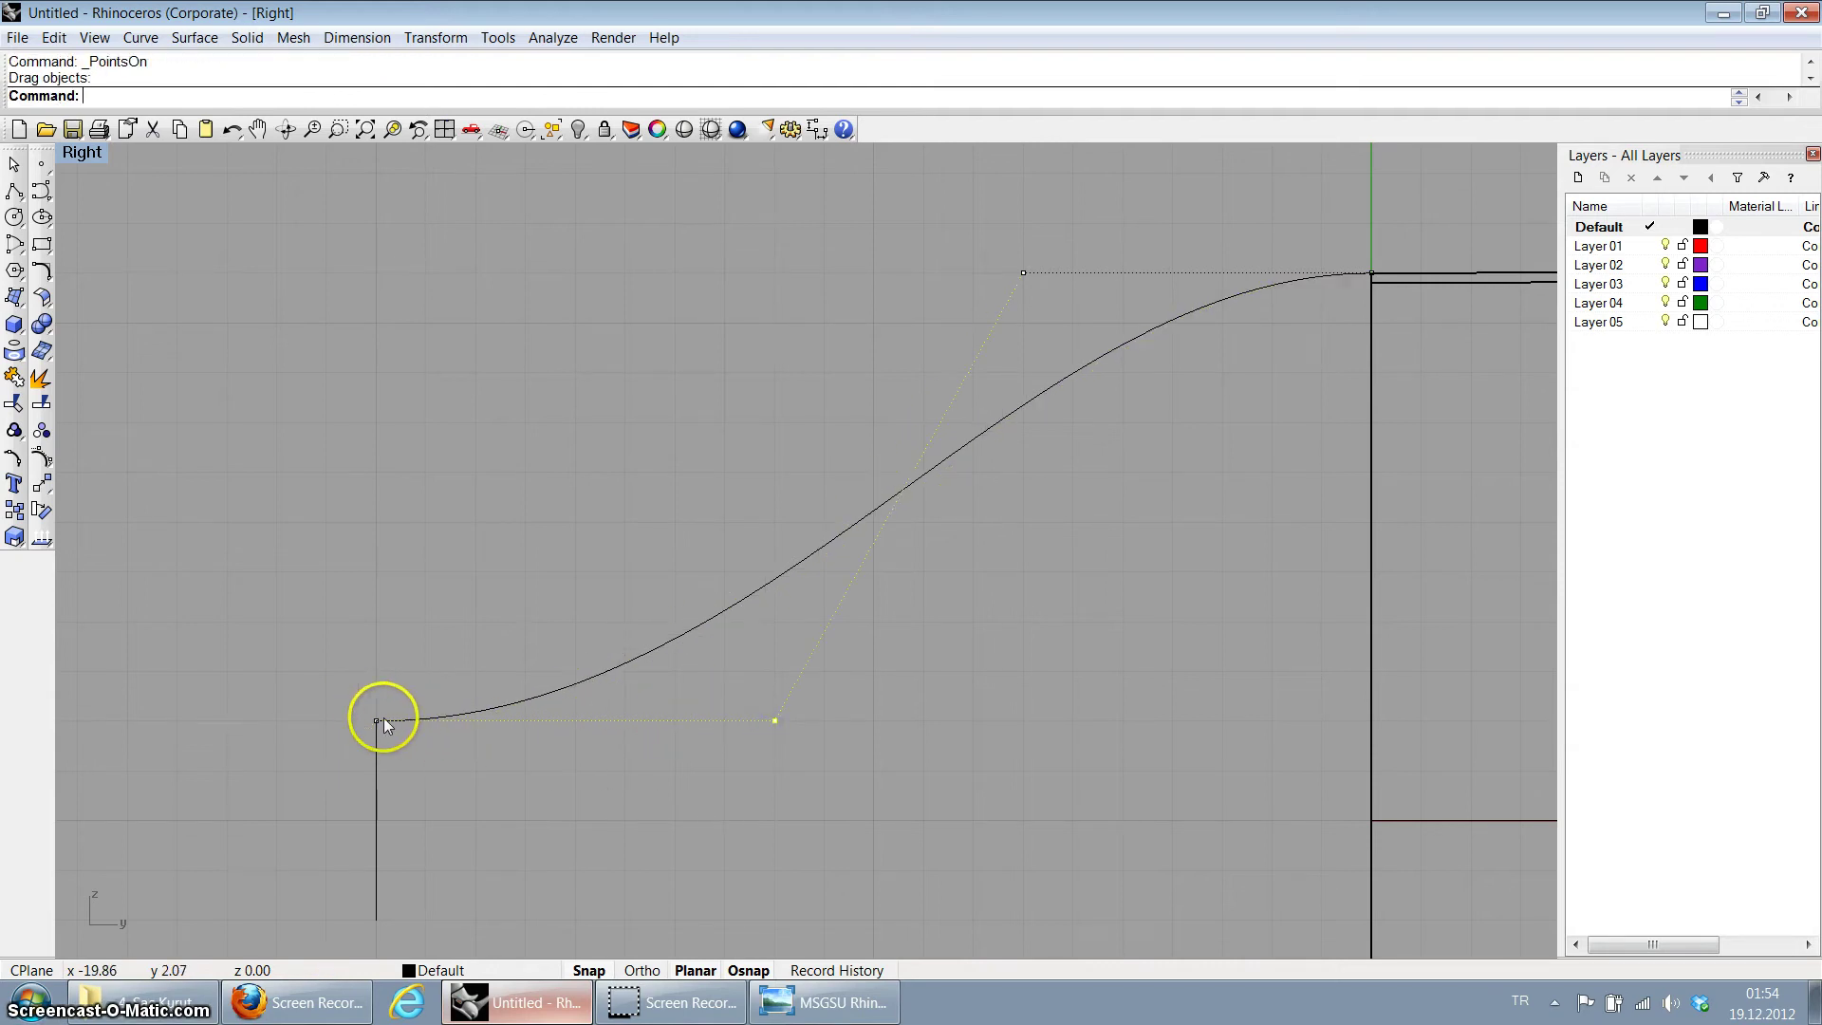
Step: Try to adjust the position of the S-curve's upper inner control point
{"action": "scroll", "coordinate": [383, 717], "scroll_direction": "down", "scroll_amount": 2}
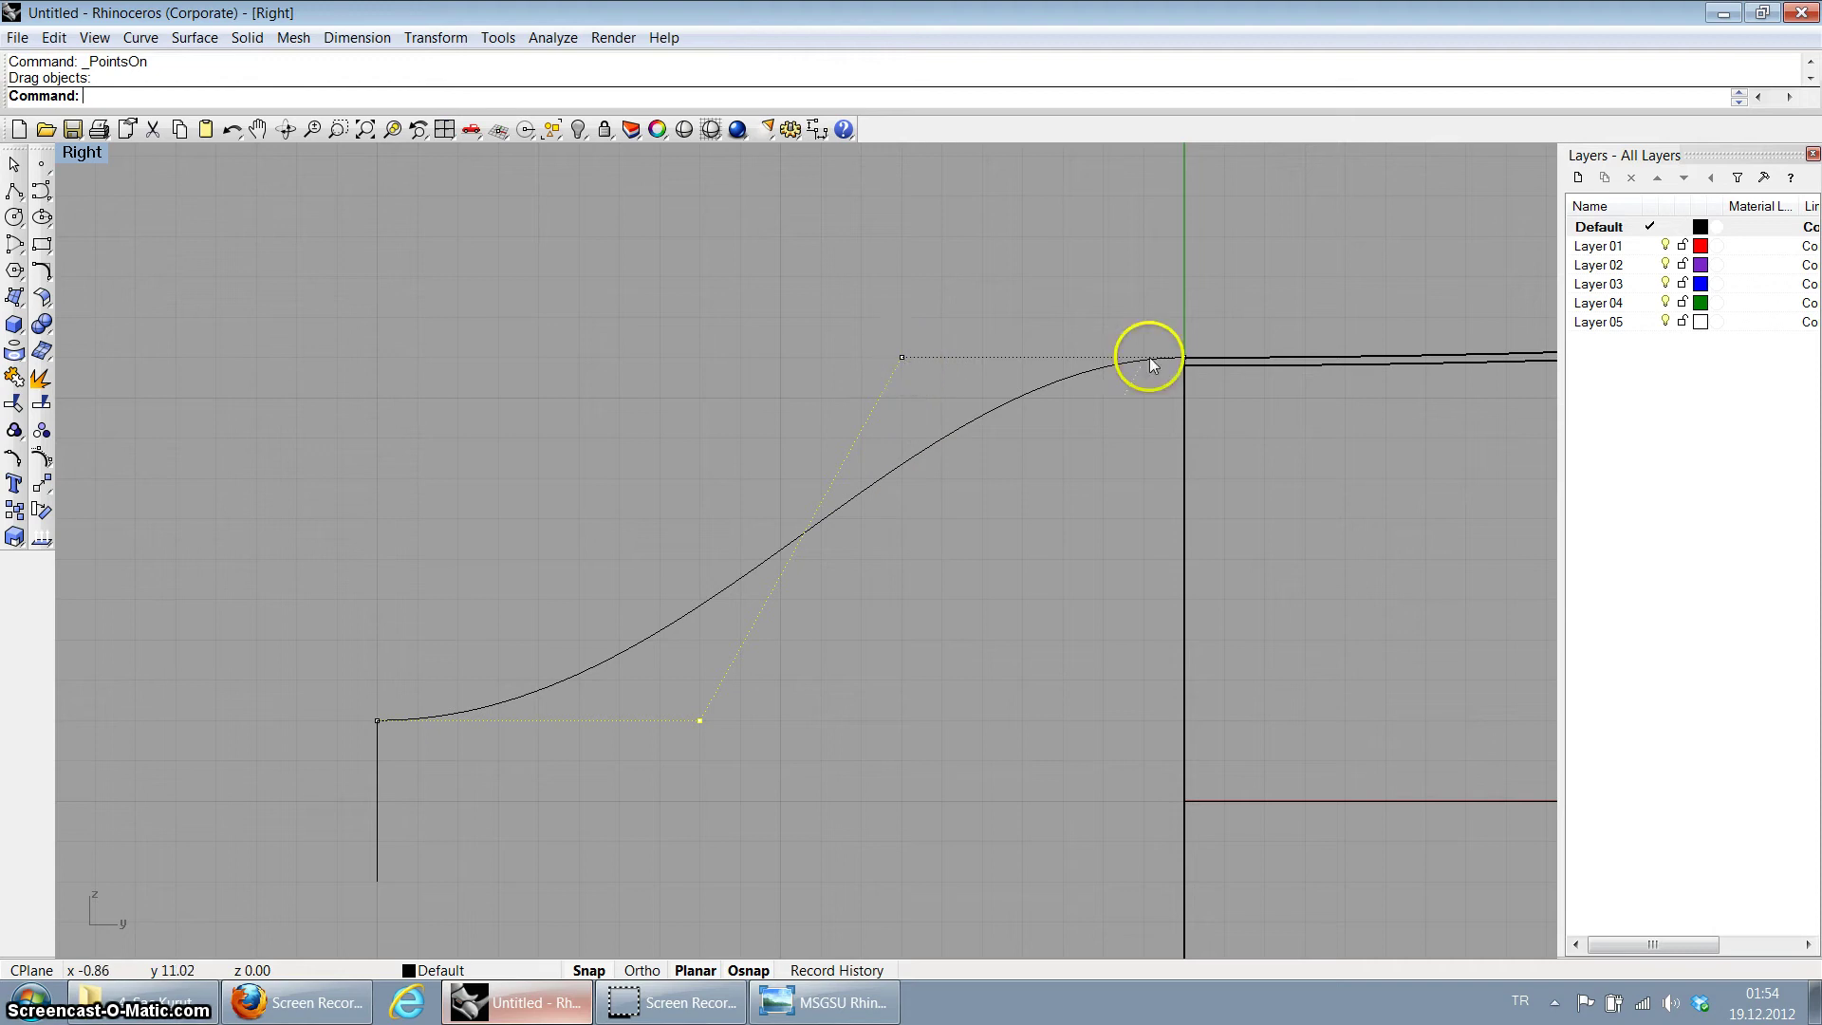
{"action": "scroll", "coordinate": [1149, 385], "scroll_direction": "down", "scroll_amount": 4}
{"action": "scroll", "coordinate": [1304, 389], "scroll_direction": "up", "scroll_amount": 8}
{"action": "scroll", "coordinate": [826, 439], "scroll_direction": "down", "scroll_amount": 4}
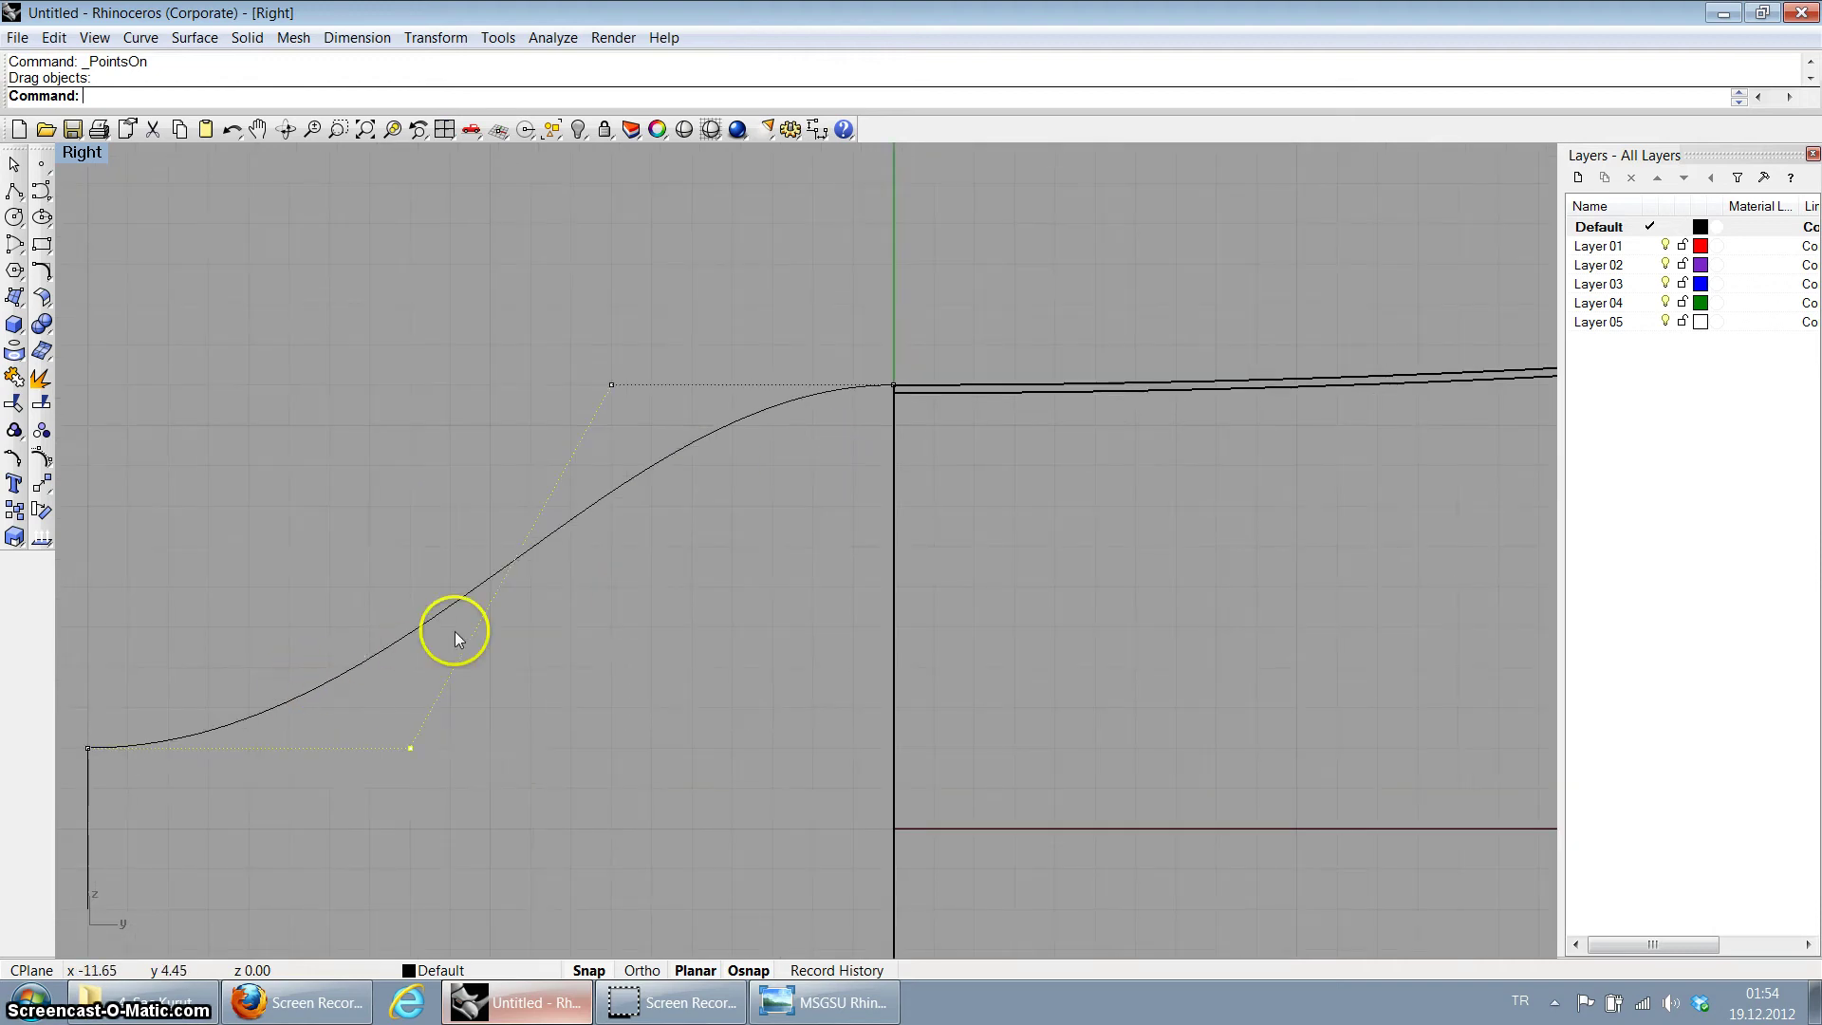
{"action": "mouse_move", "coordinate": [611, 383]}
{"action": "left_mouse_down"}
{"action": "mouse_move", "coordinate": [870, 191]}
{"action": "mouse_move", "coordinate": [853, 184]}
{"action": "mouse_move", "coordinate": [627, 346]}
{"action": "mouse_move", "coordinate": [594, 411]}
{"action": "mouse_move", "coordinate": [594, 390]}
{"action": "left_mouse_up"}
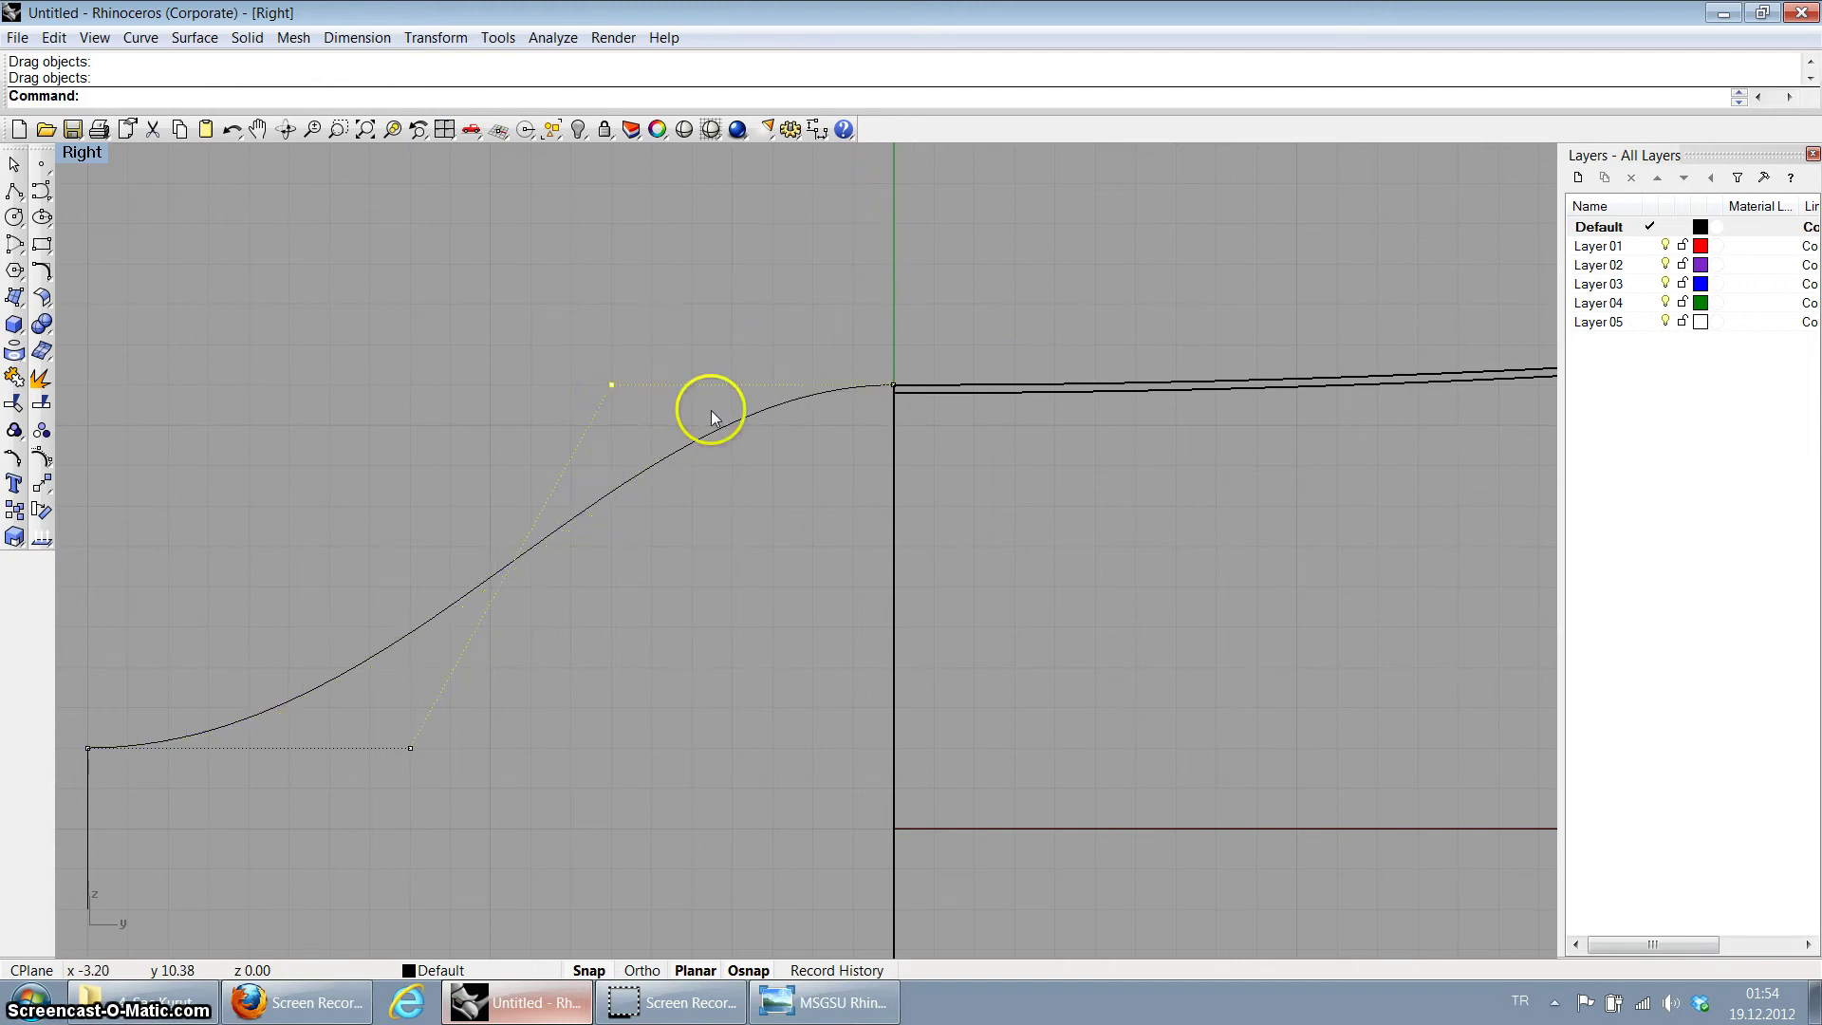
Step: Show the control points of the barrel's upper profile curve and compare its alignment with the S-curve's end handle in the Right view
{"action": "scroll", "coordinate": [895, 394], "scroll_direction": "up", "scroll_amount": 2}
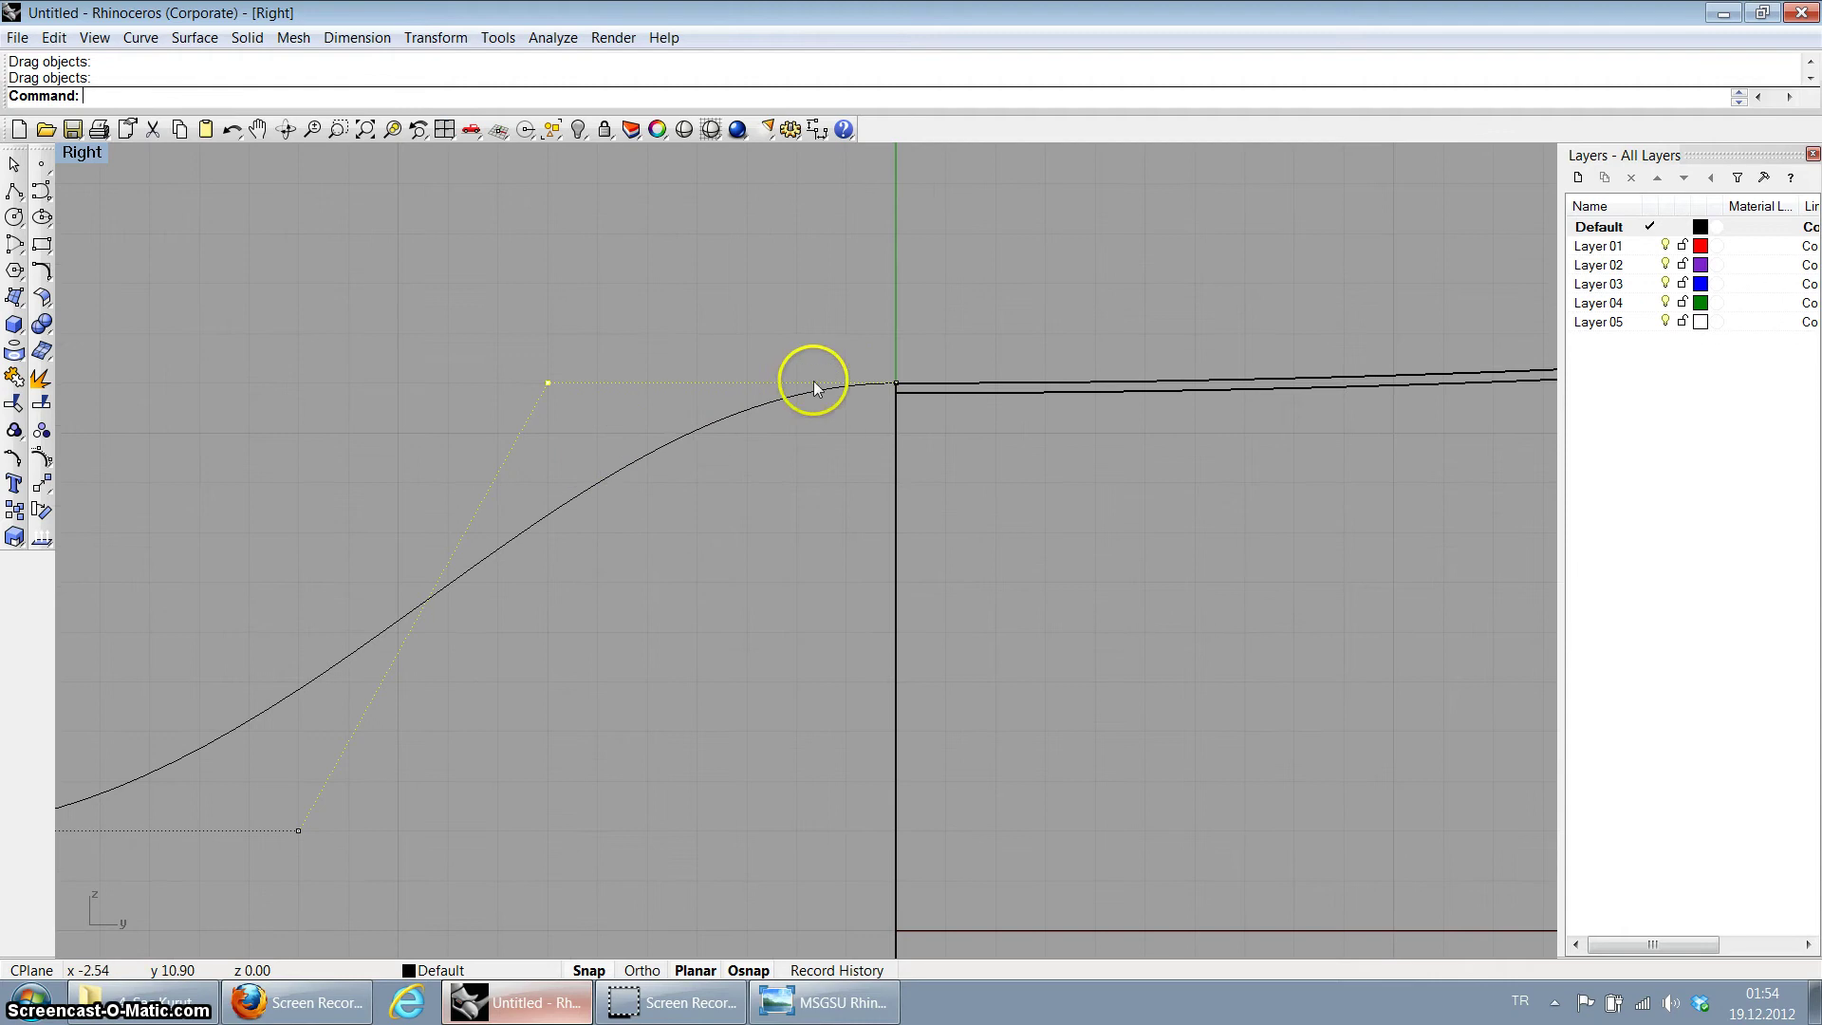
{"action": "scroll", "coordinate": [1010, 402], "scroll_direction": "down", "scroll_amount": 2}
{"action": "left_click", "coordinate": [1023, 397]}
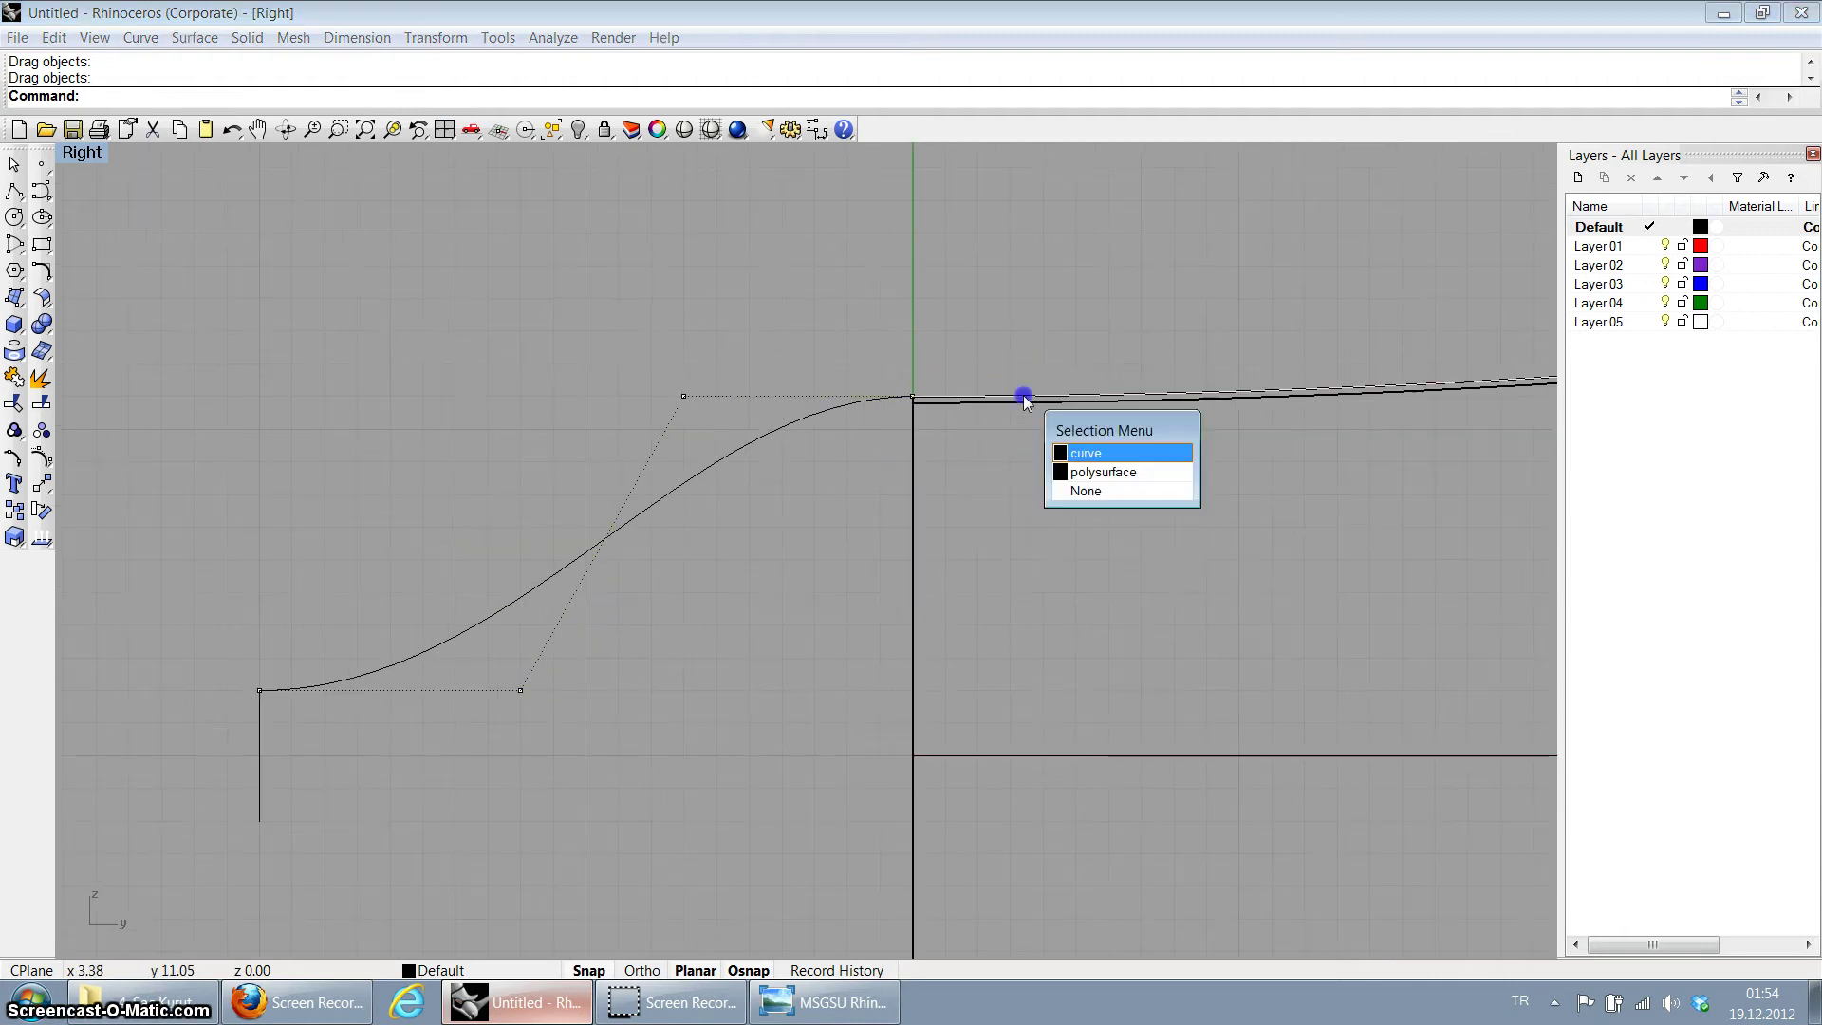
{"action": "left_click", "coordinate": [1097, 455]}
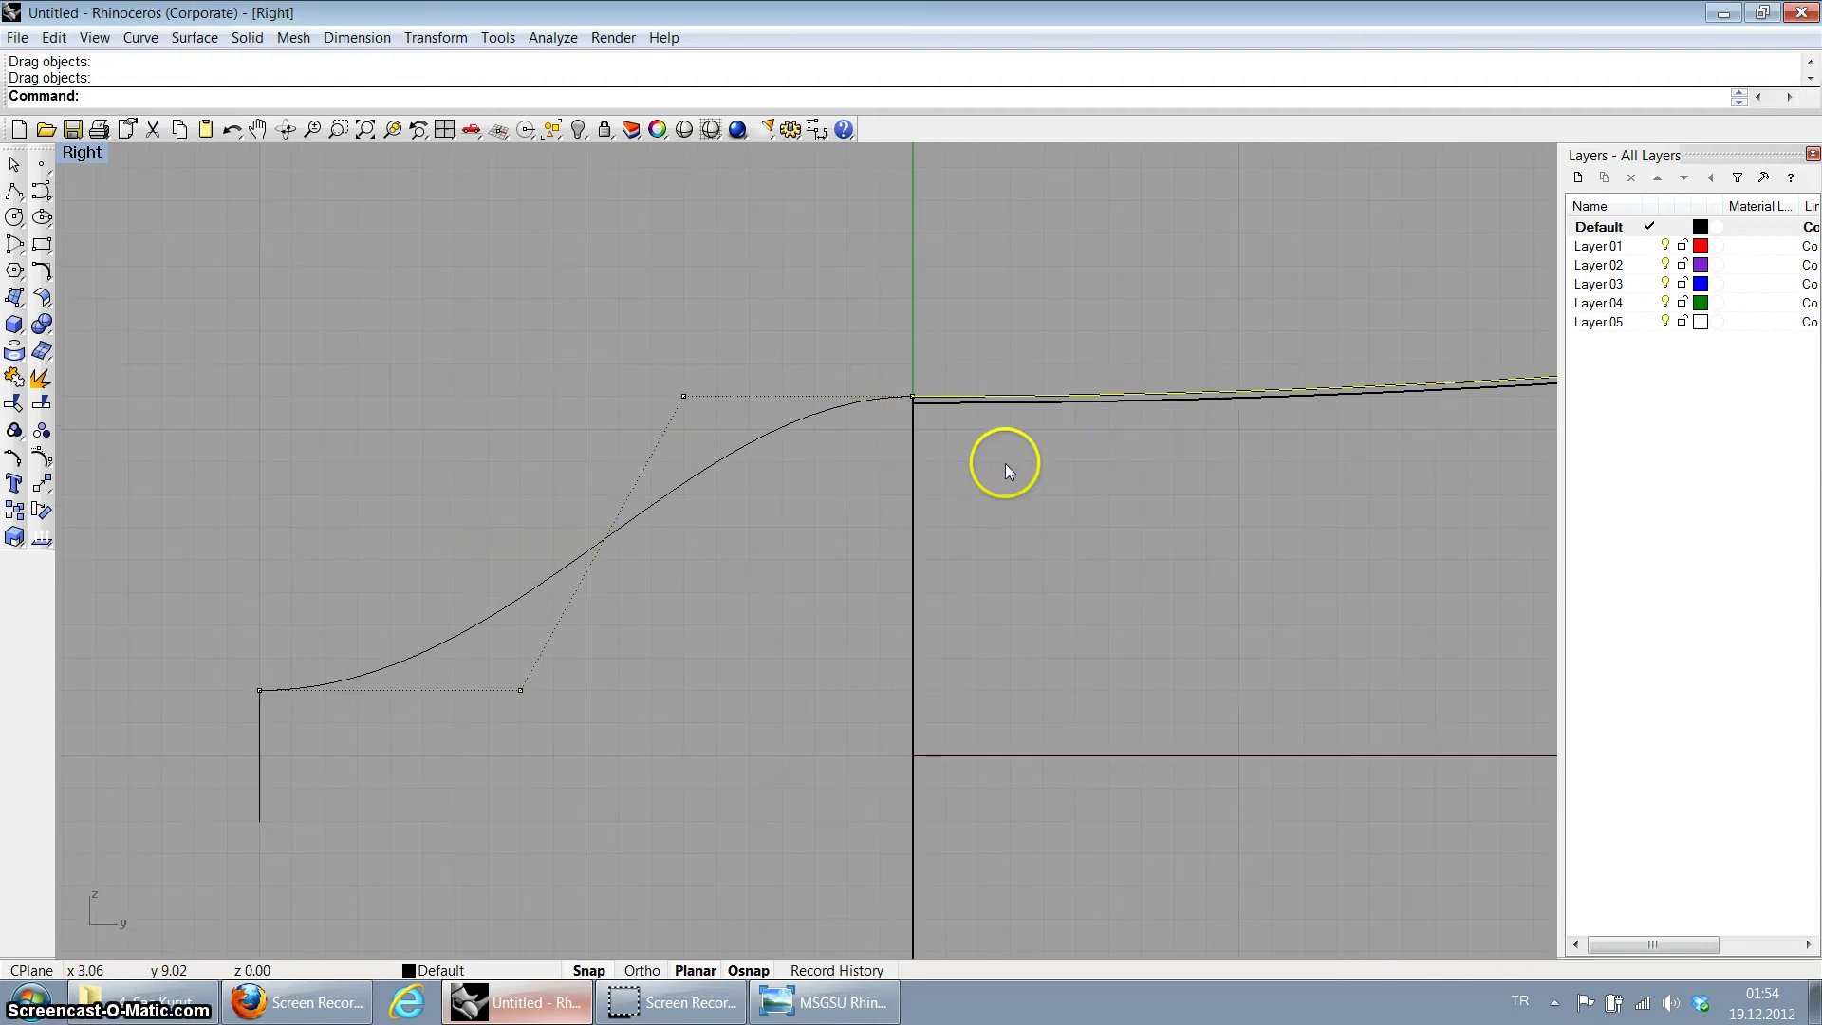
{"action": "key", "text": "F10"}
{"action": "scroll", "coordinate": [1175, 372], "scroll_direction": "down", "scroll_amount": 8}
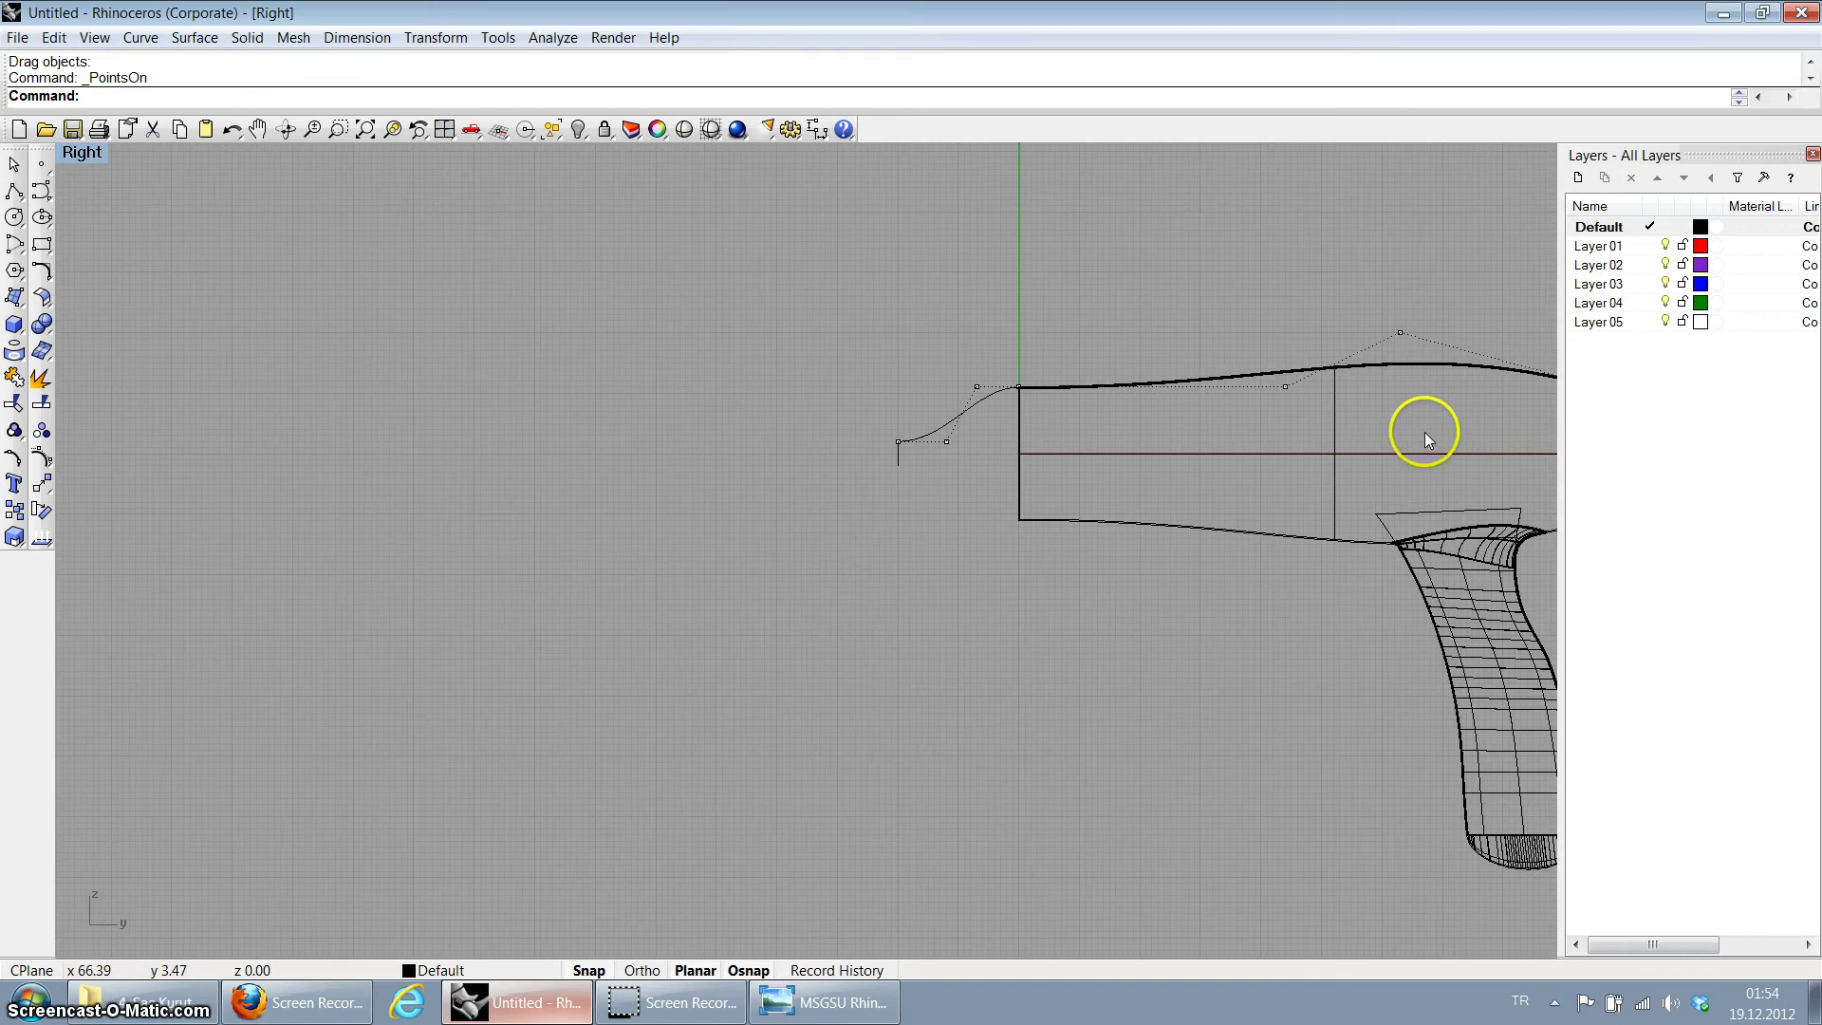
{"action": "scroll", "coordinate": [1164, 362], "scroll_direction": "up", "scroll_amount": 5}
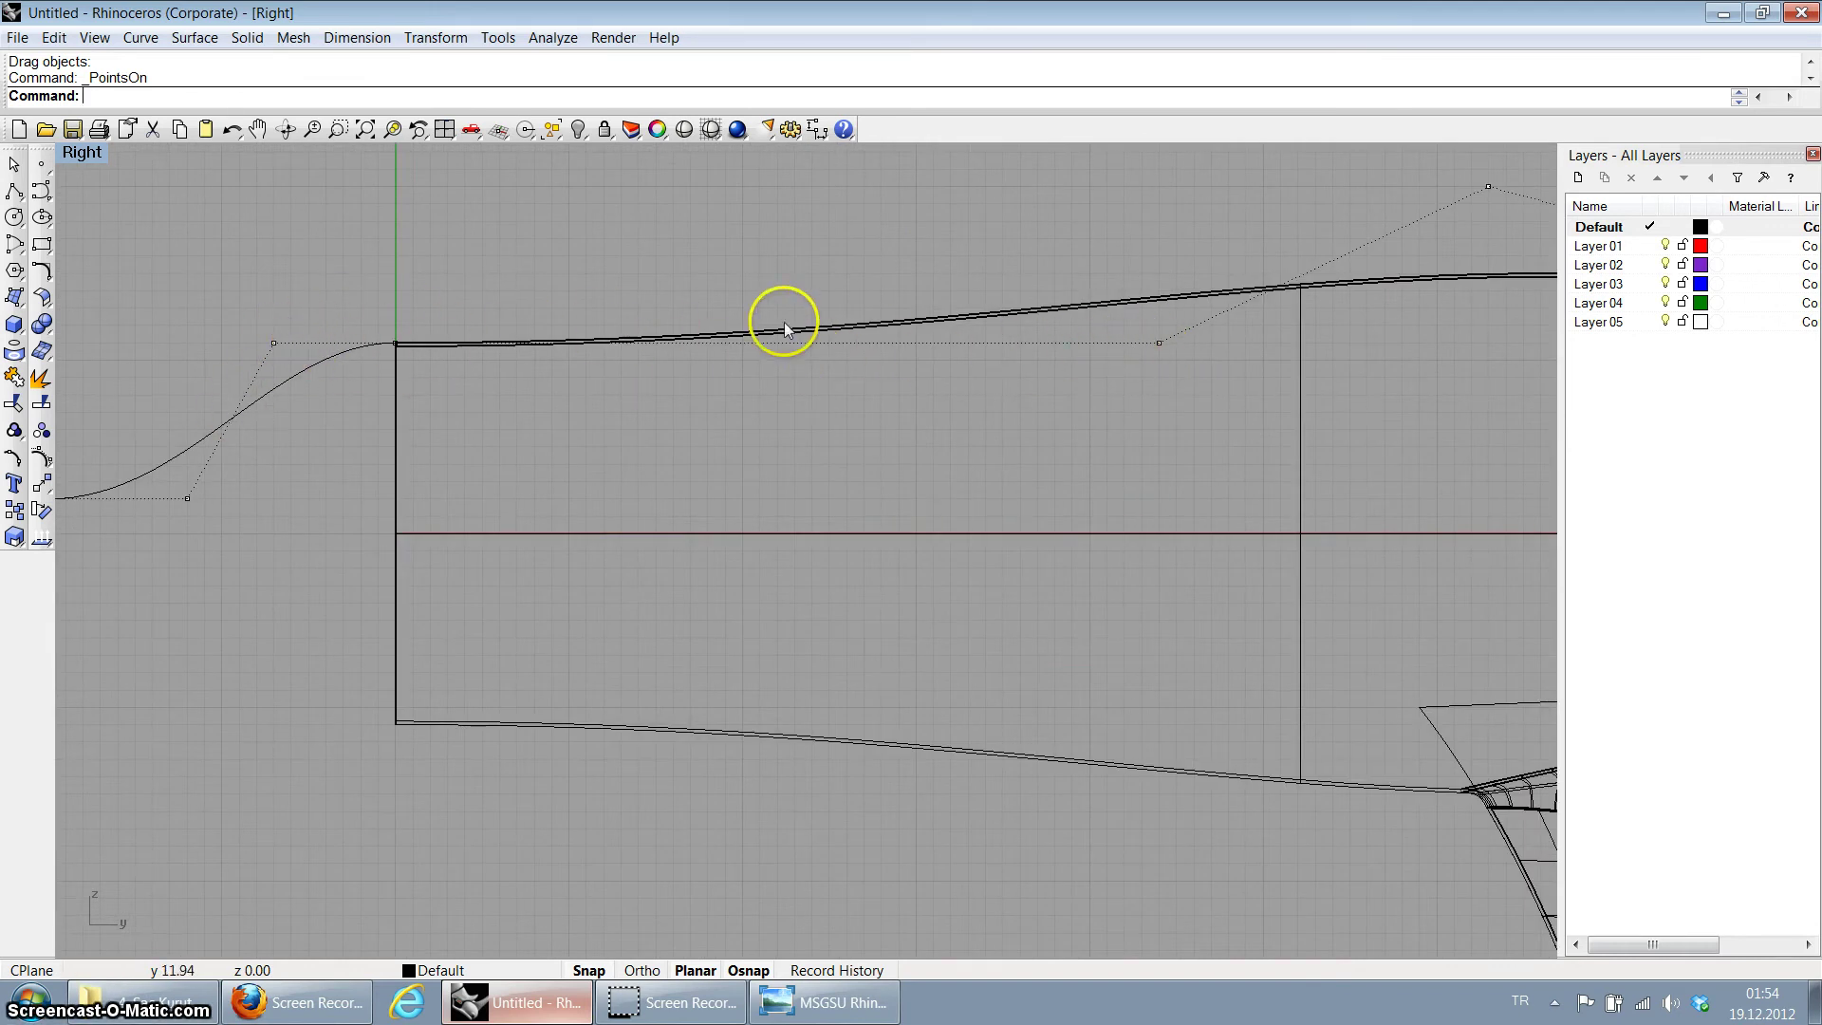
{"action": "scroll", "coordinate": [727, 338], "scroll_direction": "down", "scroll_amount": 6}
{"action": "scroll", "coordinate": [320, 391], "scroll_direction": "up", "scroll_amount": 10}
{"action": "scroll", "coordinate": [560, 391], "scroll_direction": "down", "scroll_amount": 2}
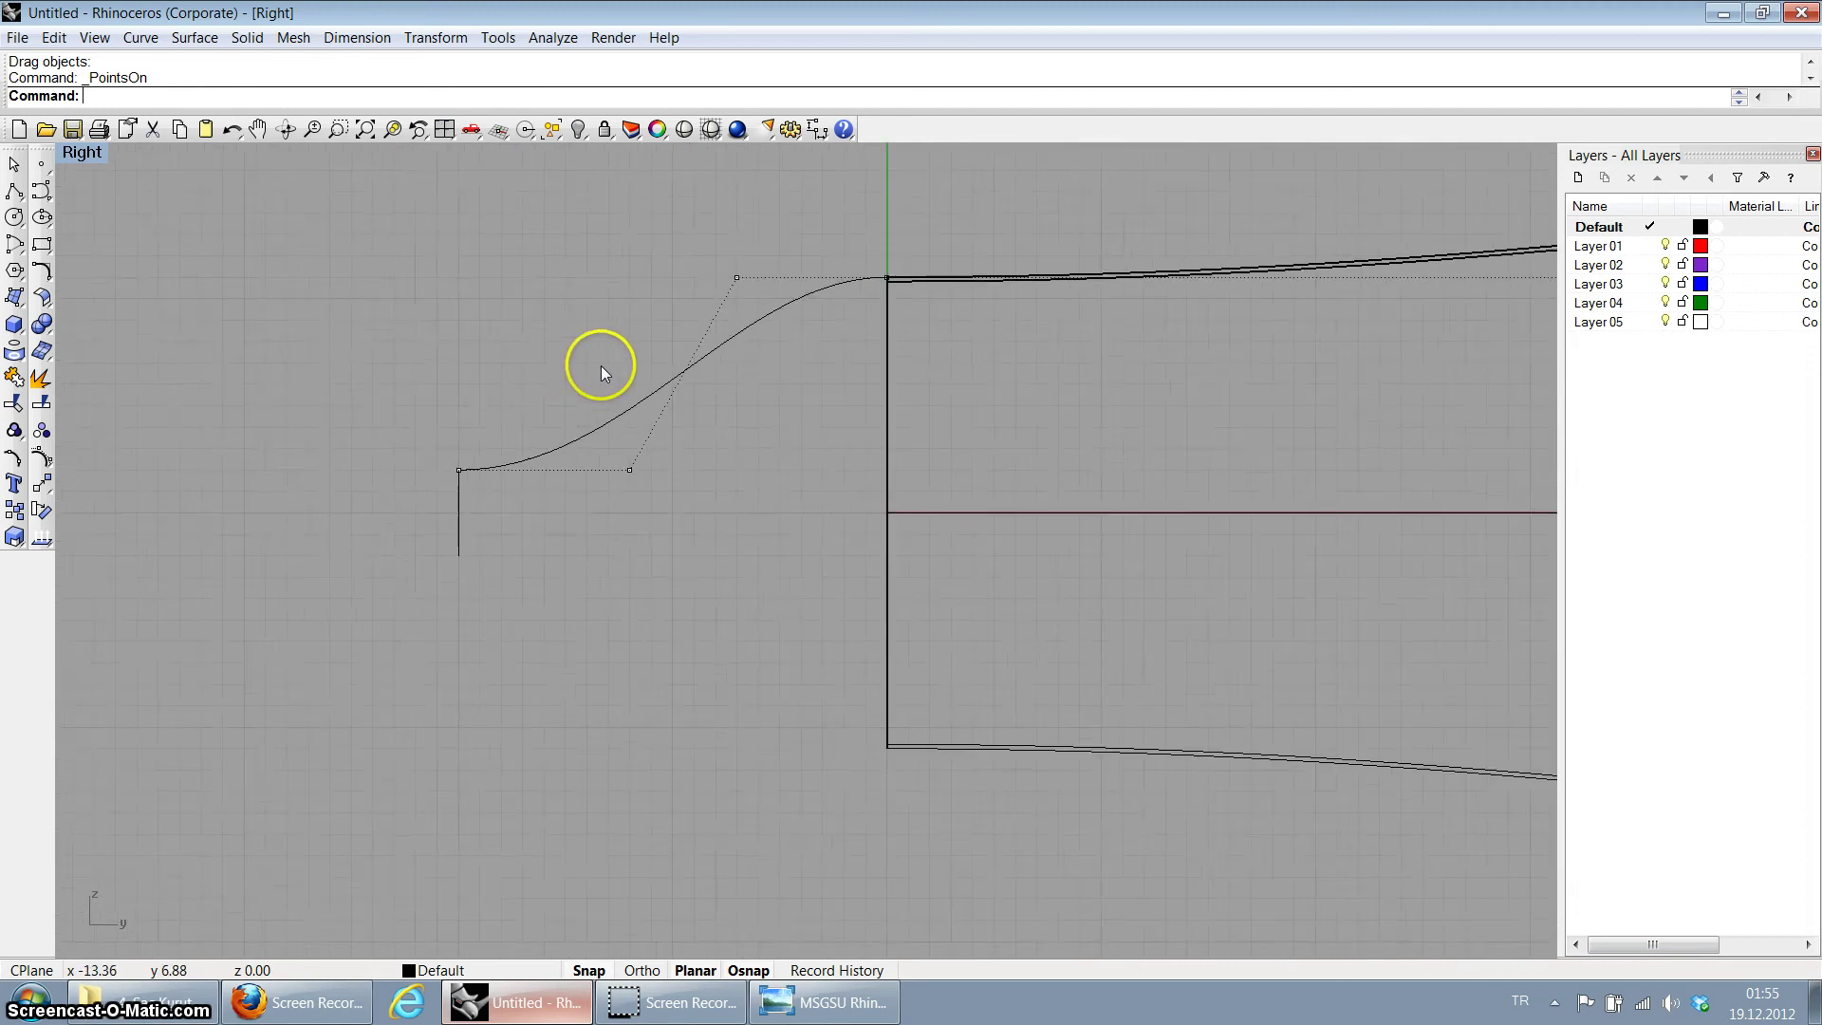
{"action": "scroll", "coordinate": [604, 367], "scroll_direction": "up", "scroll_amount": 1}
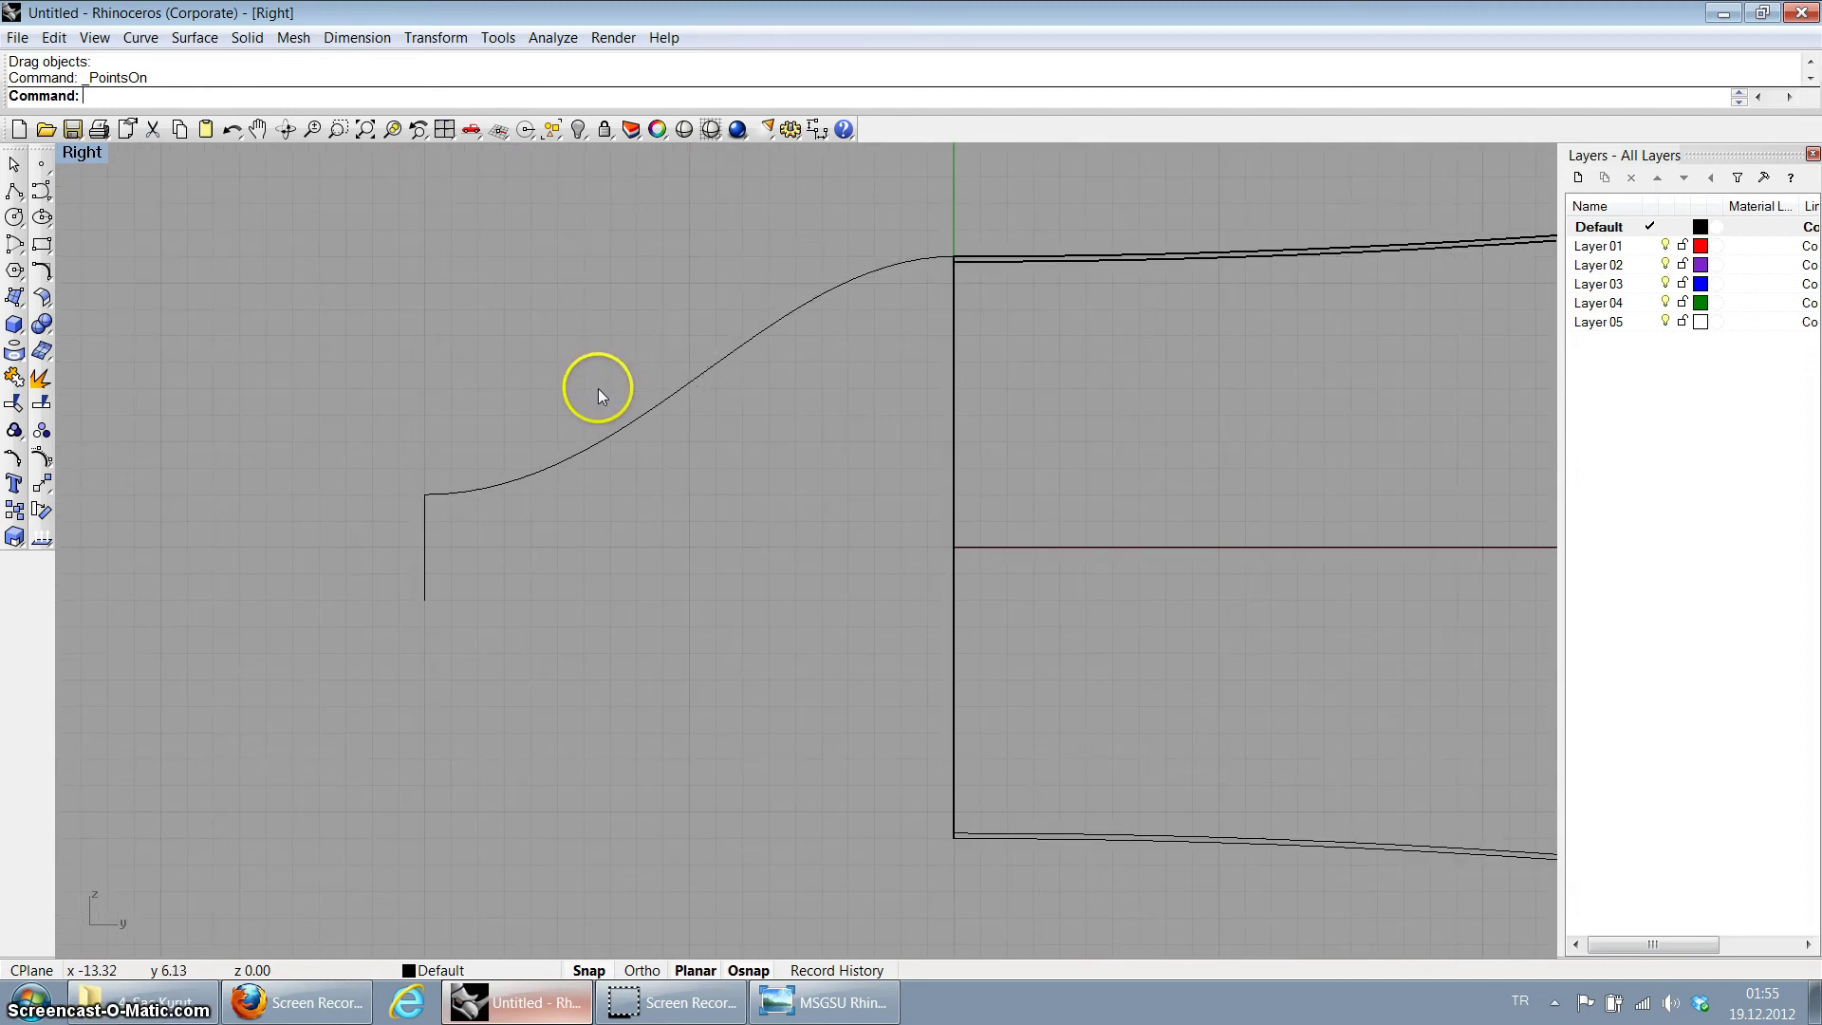
{"action": "scroll", "coordinate": [598, 389], "scroll_direction": "down", "scroll_amount": 3}
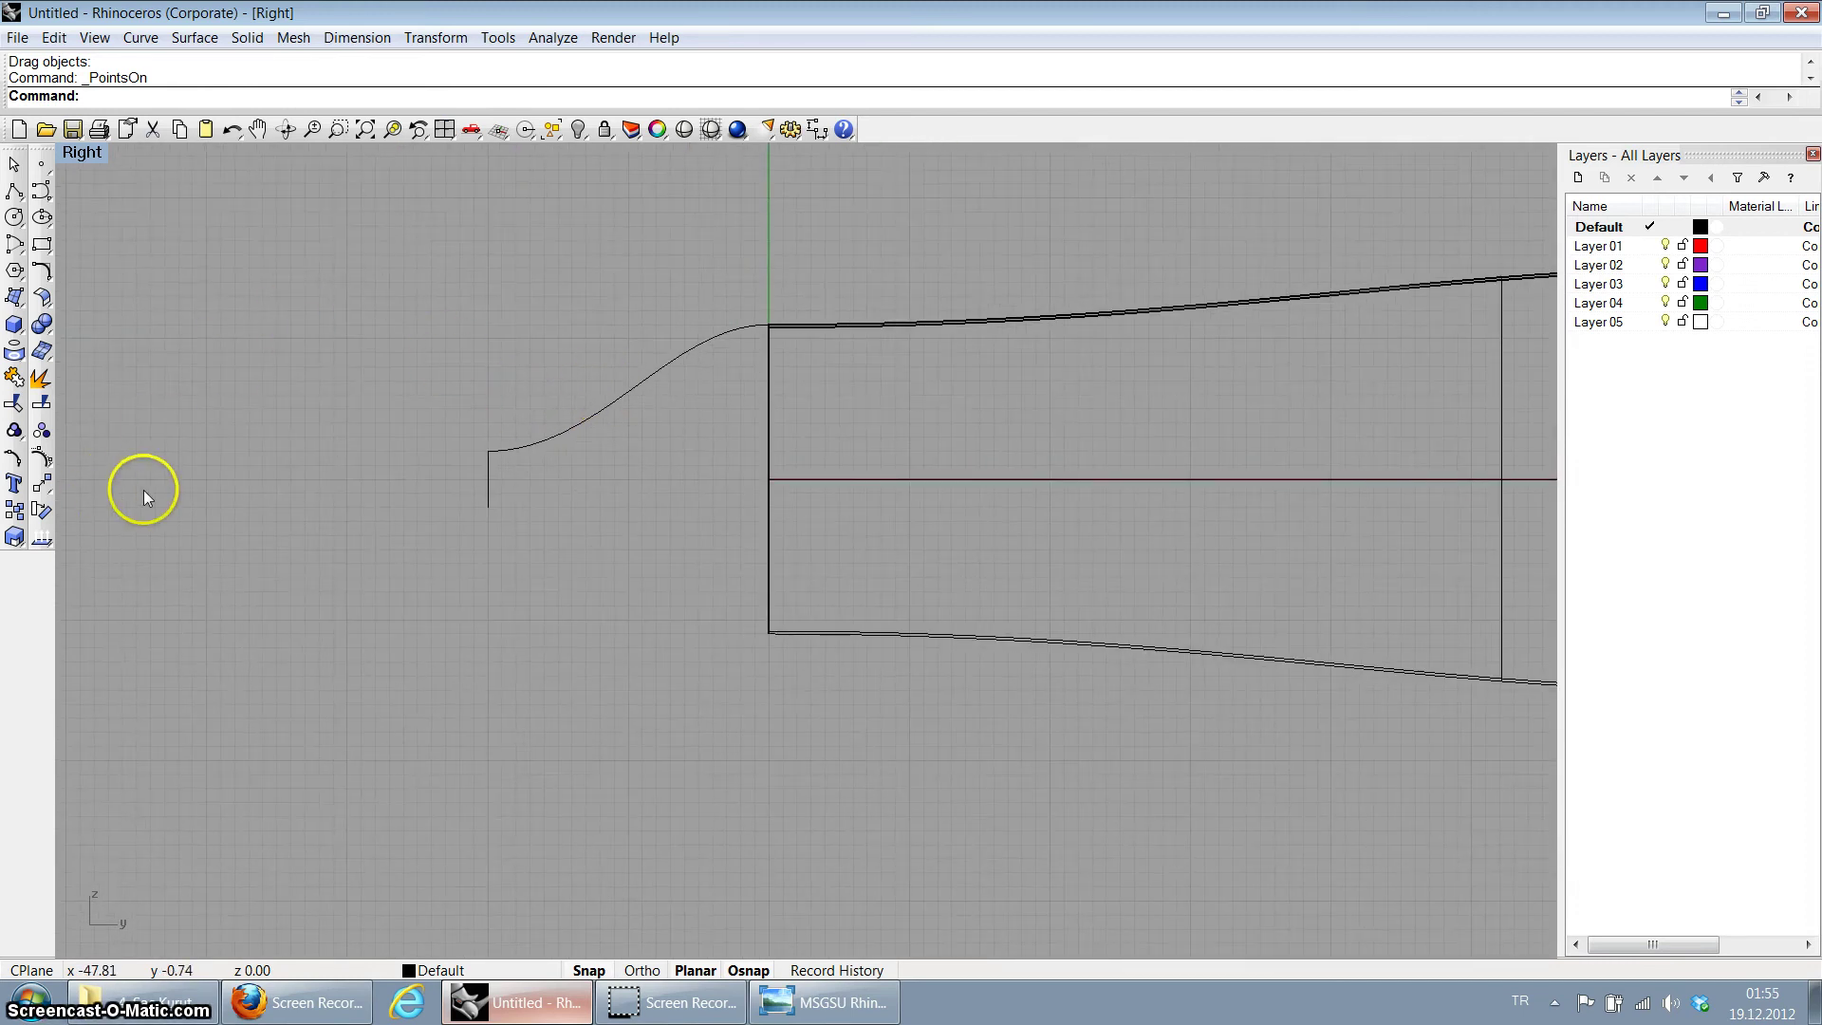
Step: Delete the S-shaped curve between the barrel's upper edge and the rounded rectangle
{"action": "left_click", "coordinate": [576, 435]}
{"action": "left_click", "coordinate": [39, 462]}
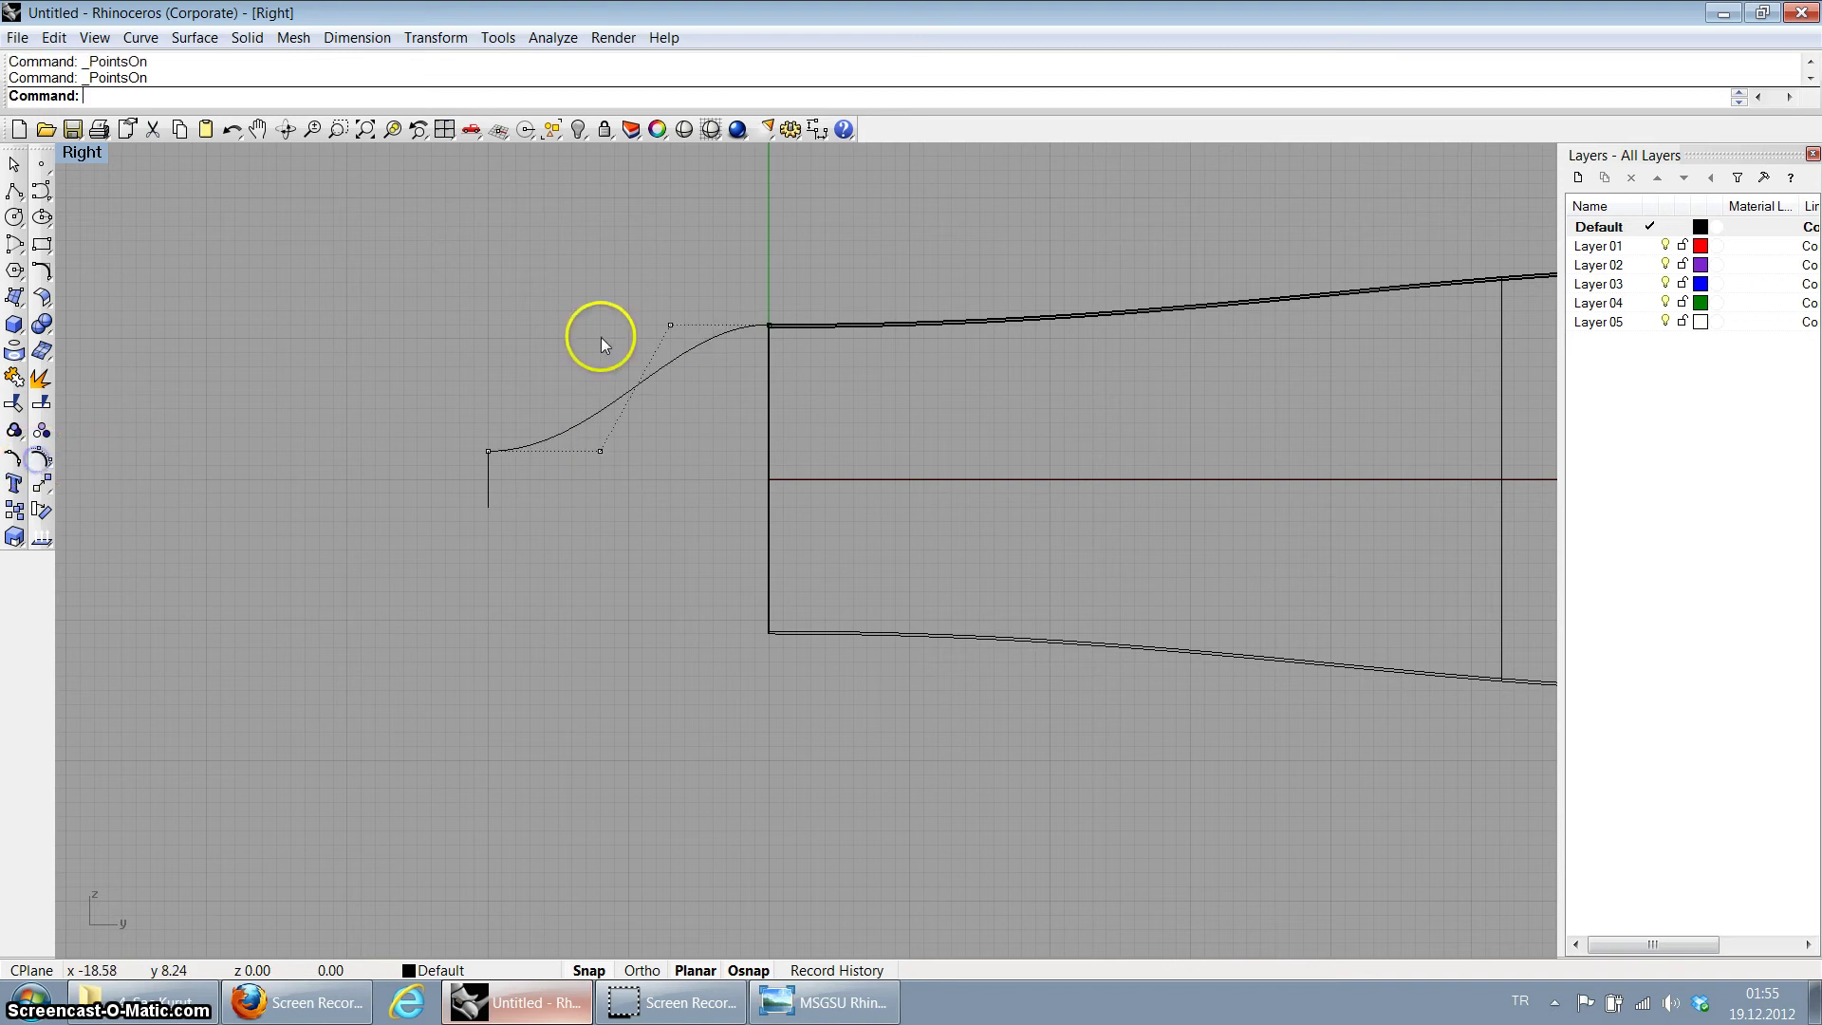
{"action": "scroll", "coordinate": [627, 346], "scroll_direction": "up", "scroll_amount": 2}
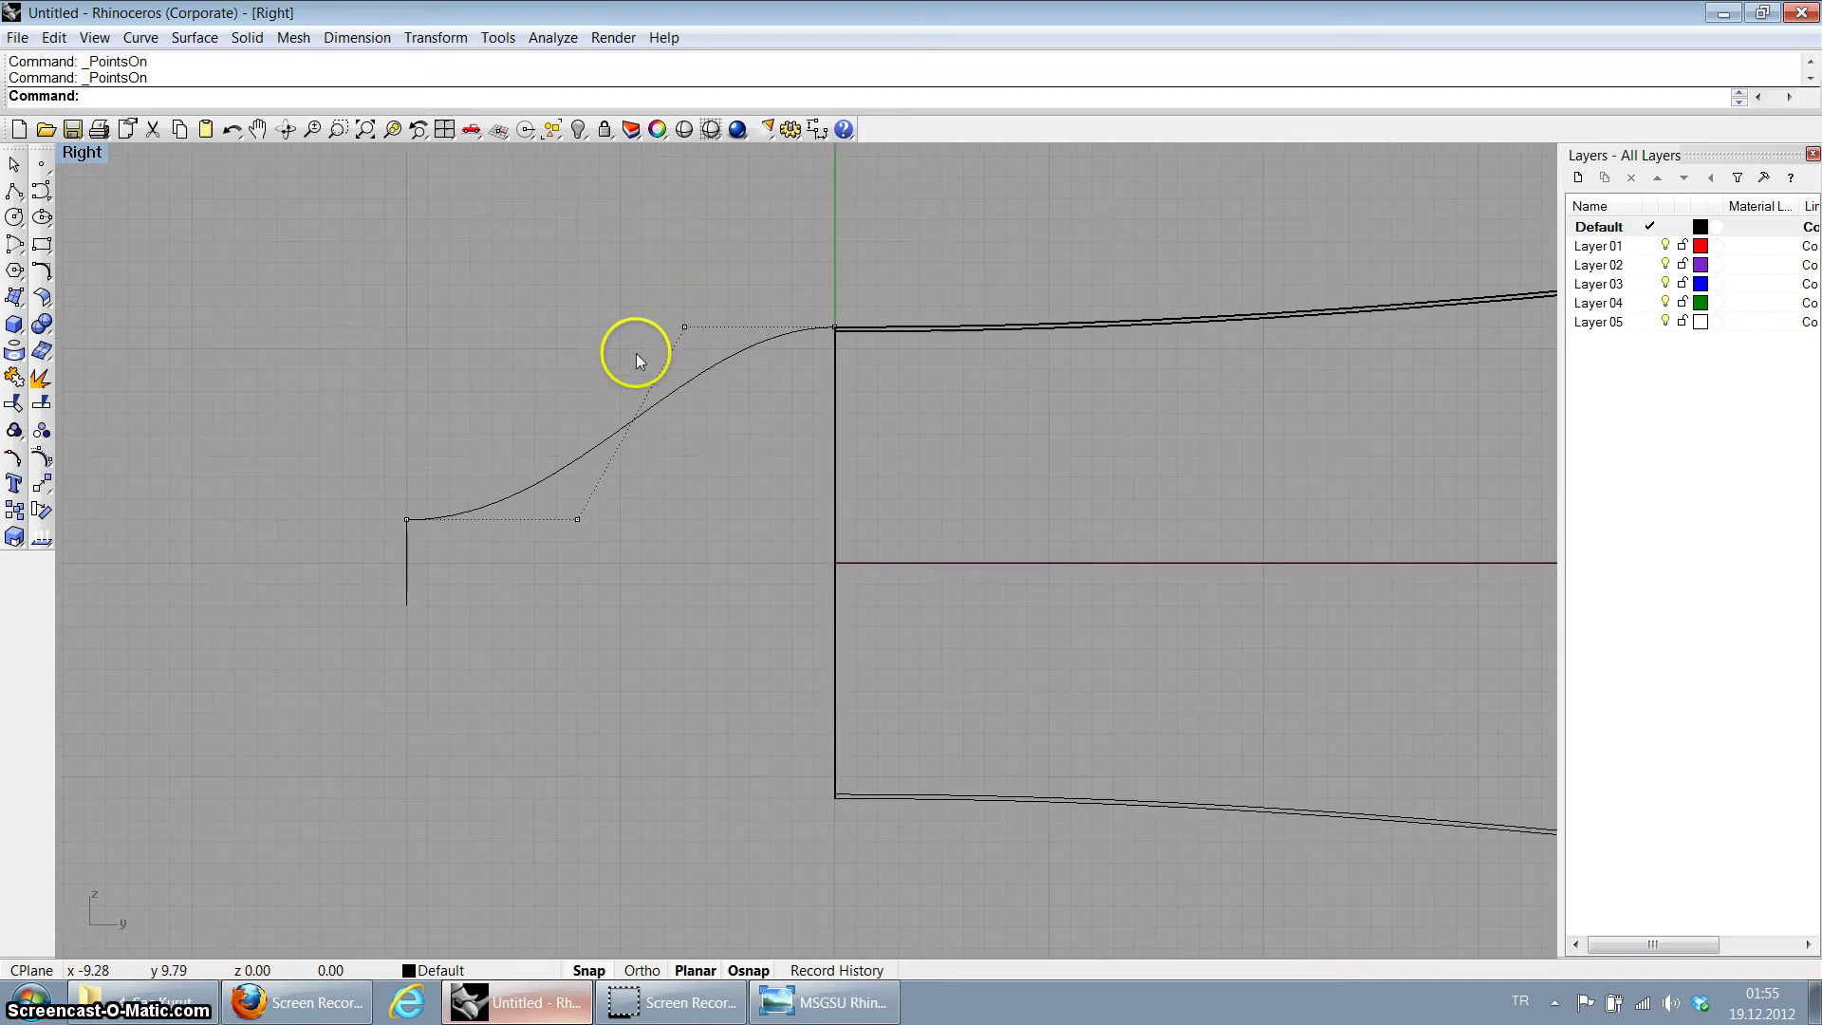
{"action": "double_click", "coordinate": [80, 154]}
{"action": "right_click_drag", "start_coordinate": [903, 333], "coordinate": [1004, 461]}
{"action": "left_click", "coordinate": [1000, 454]}
{"action": "scroll", "coordinate": [999, 456], "scroll_direction": "down", "scroll_amount": 2}
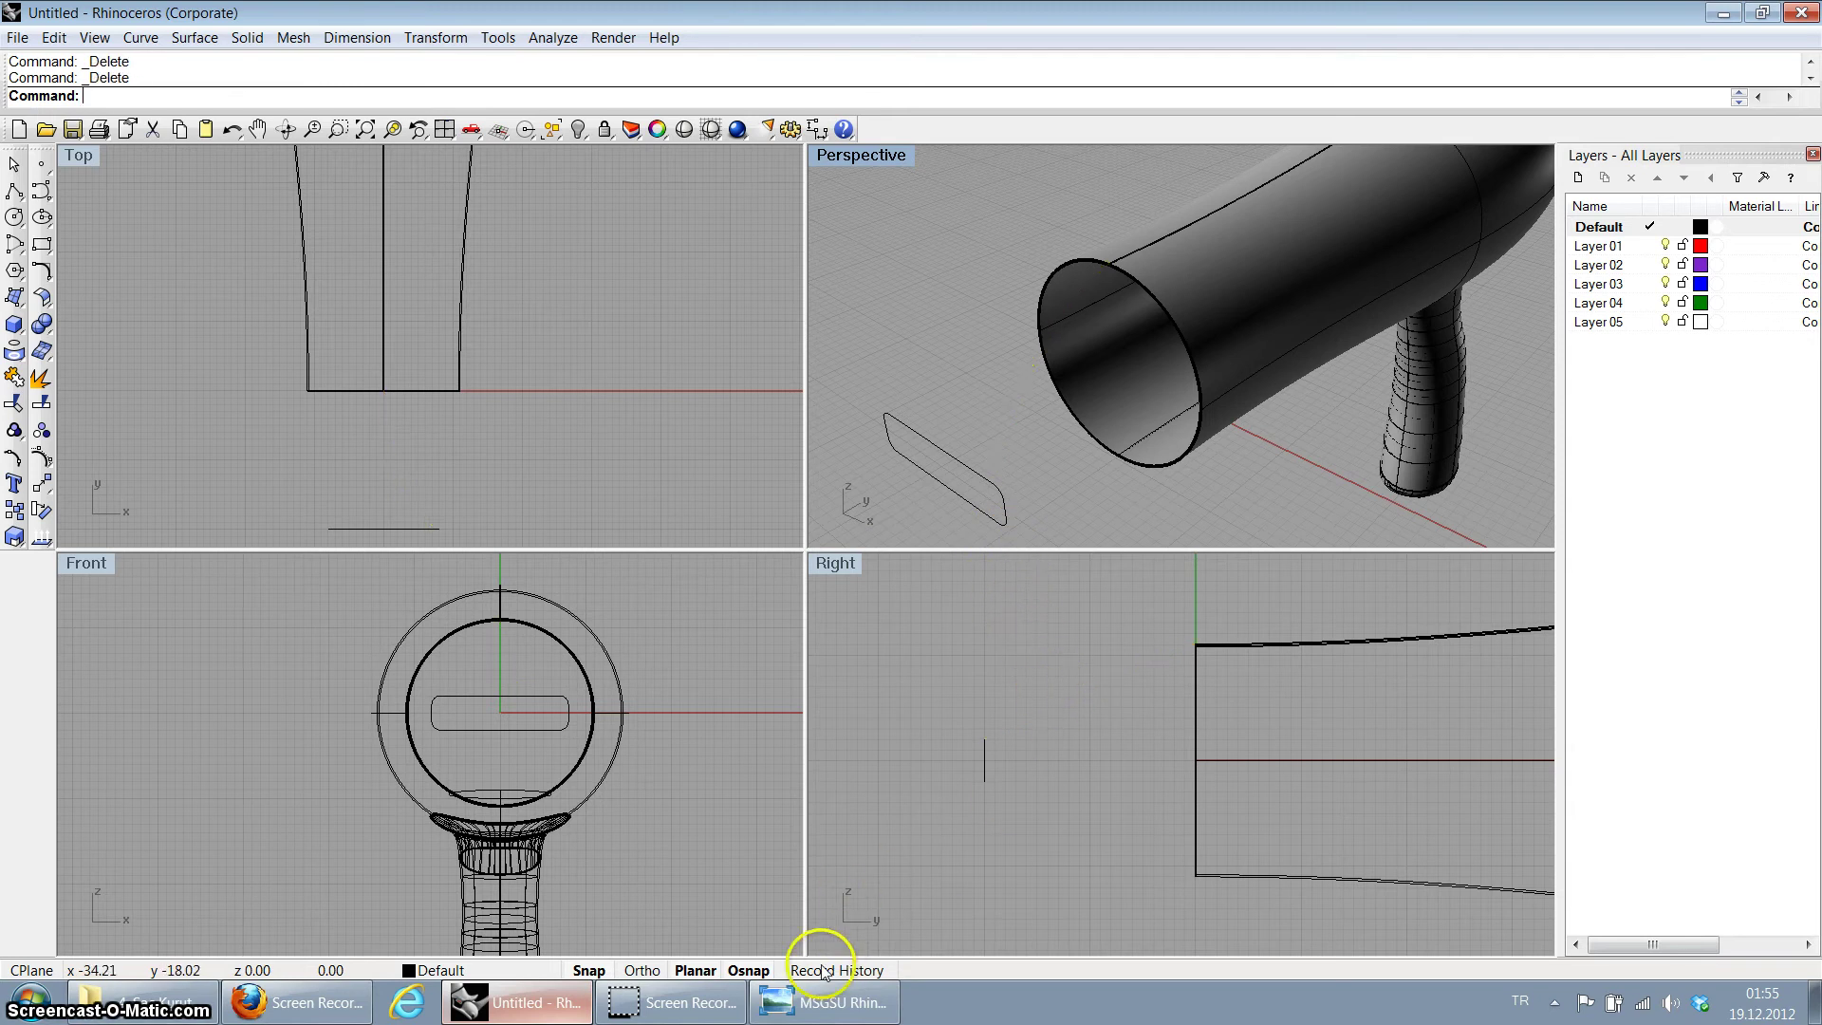
Step: Show the object snap options and start a degree-3 control-point curve for the nozzle's upper profile
{"action": "left_click", "coordinate": [749, 970]}
{"action": "left_click", "coordinate": [1263, 859]}
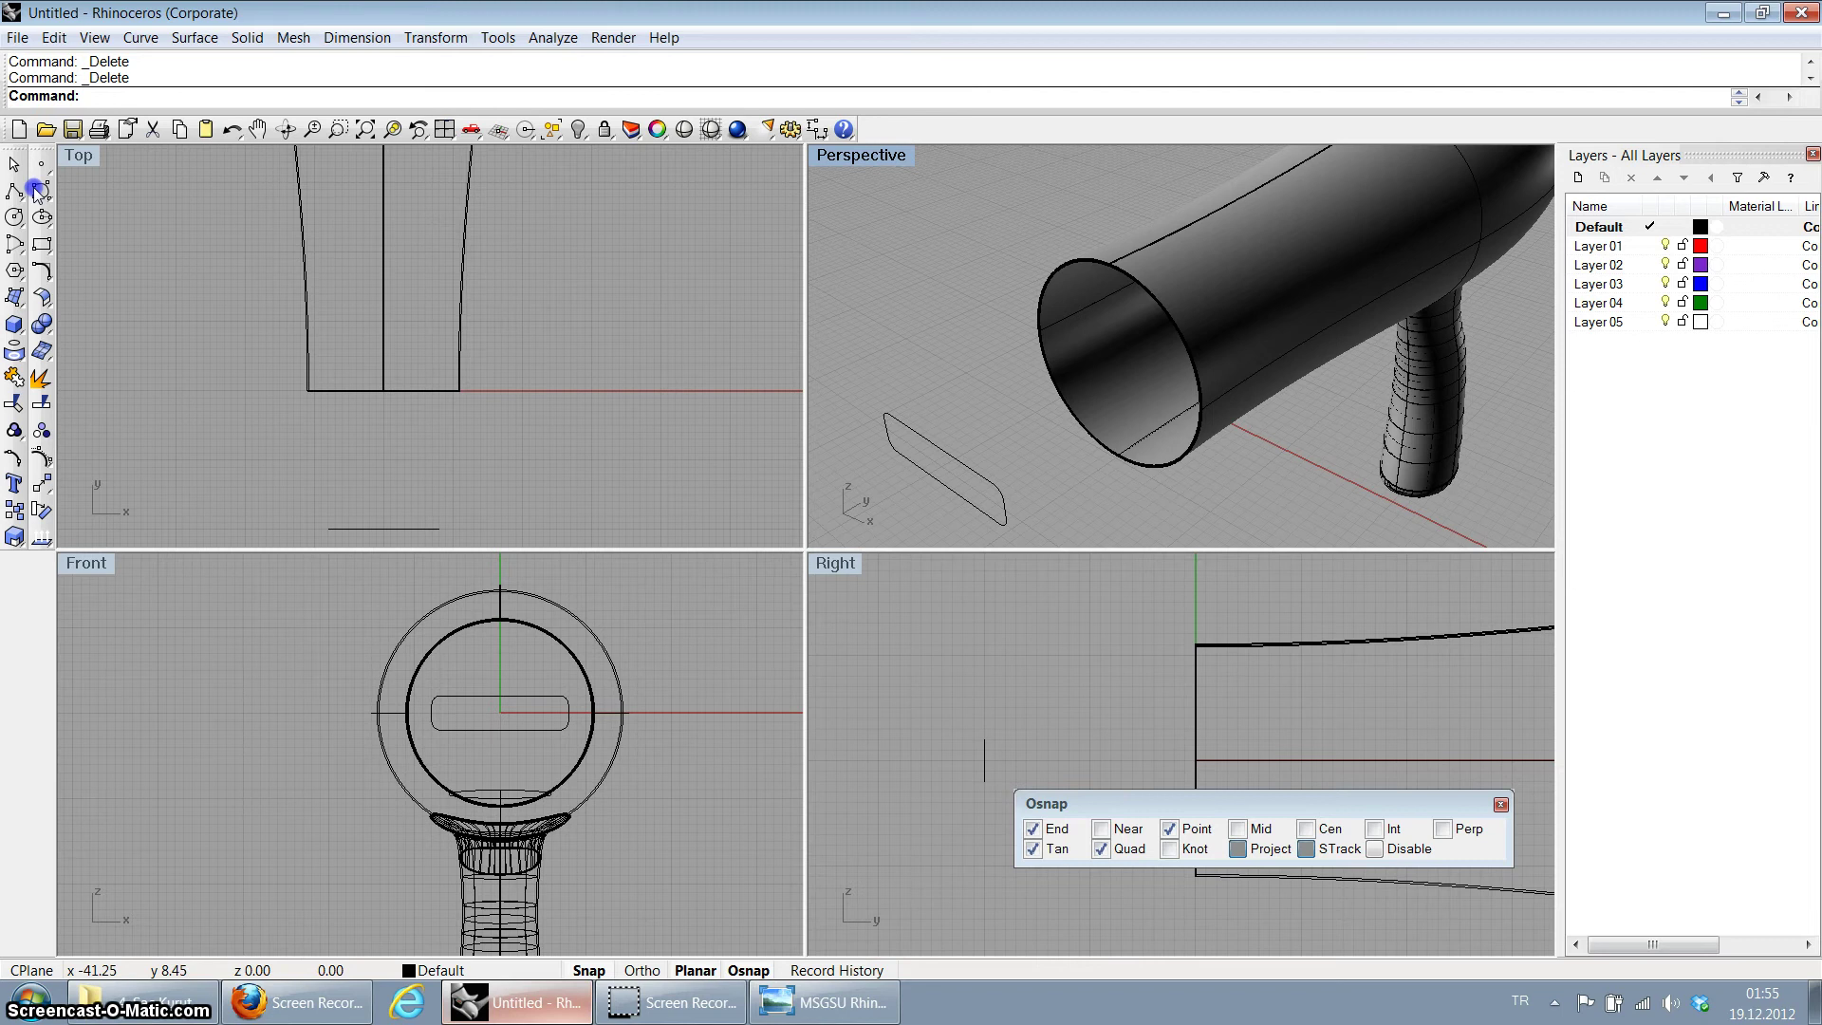
{"action": "left_click", "coordinate": [35, 190]}
{"action": "scroll", "coordinate": [1198, 655], "scroll_direction": "up", "scroll_amount": 3}
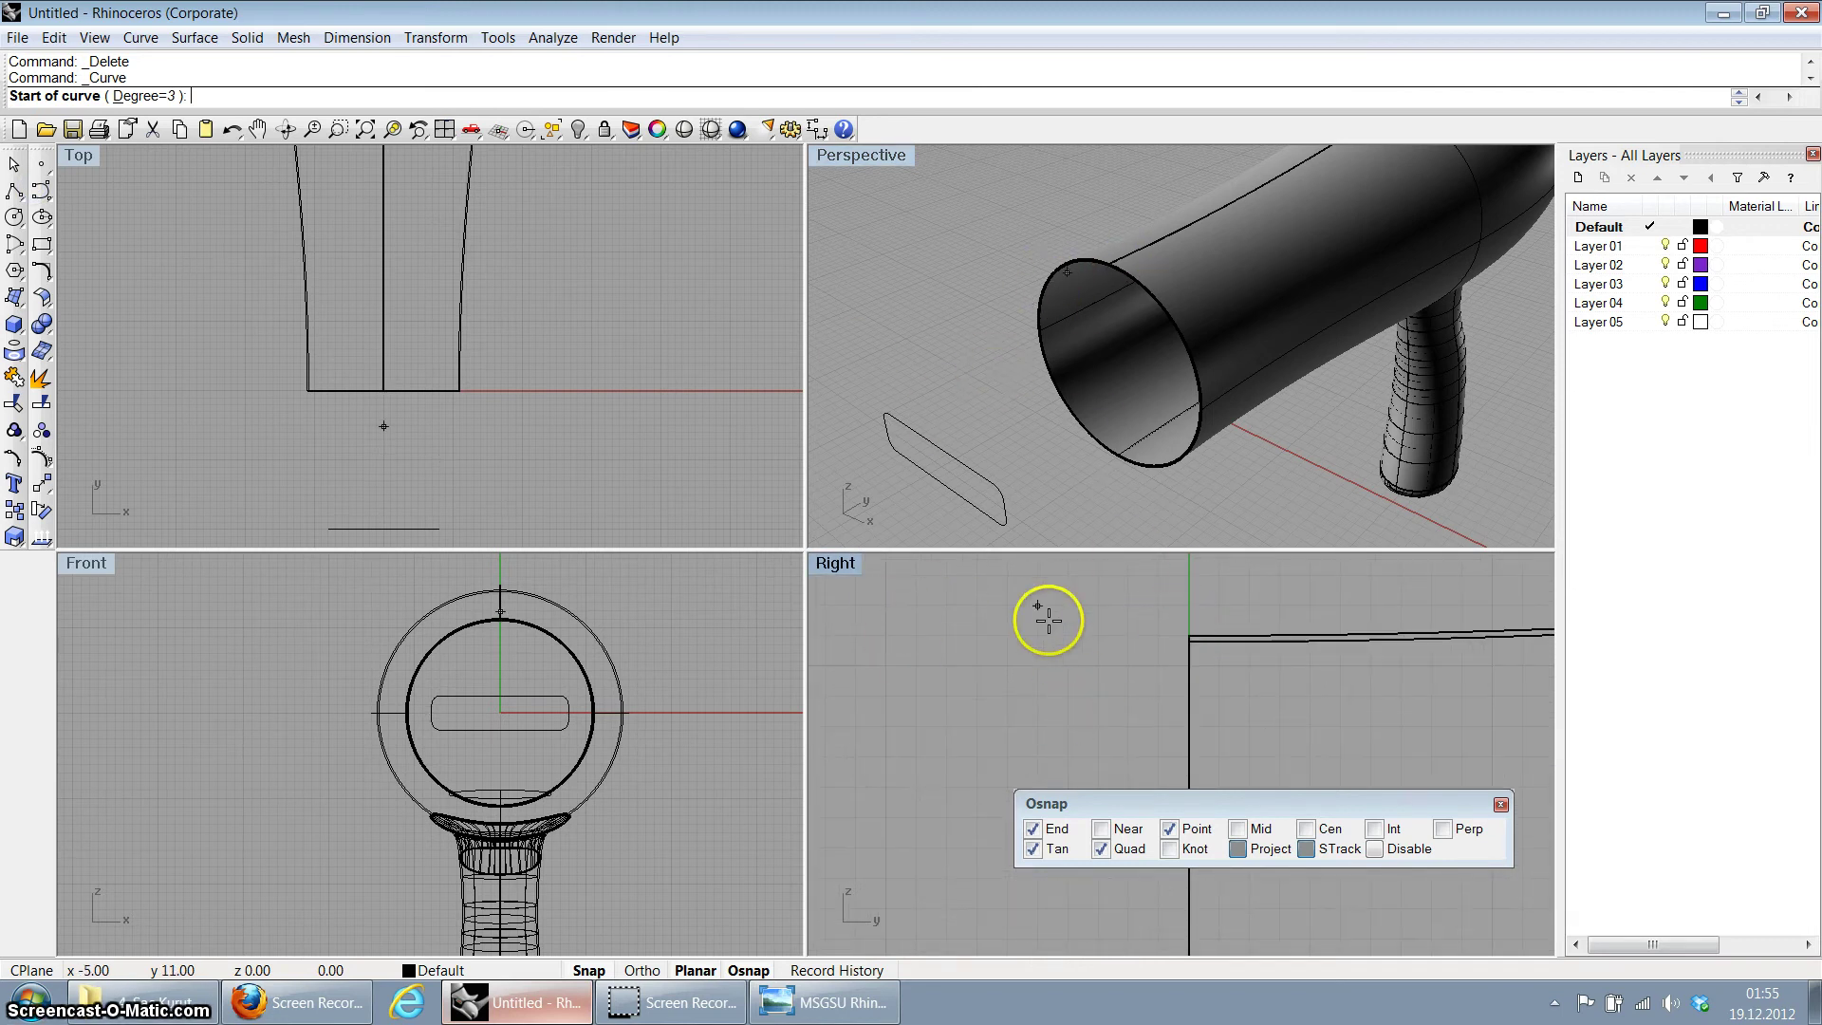
{"action": "scroll", "coordinate": [1049, 620], "scroll_direction": "down", "scroll_amount": 6}
{"action": "scroll", "coordinate": [1125, 634], "scroll_direction": "down", "scroll_amount": 10}
{"action": "scroll", "coordinate": [1134, 642], "scroll_direction": "up", "scroll_amount": 2}
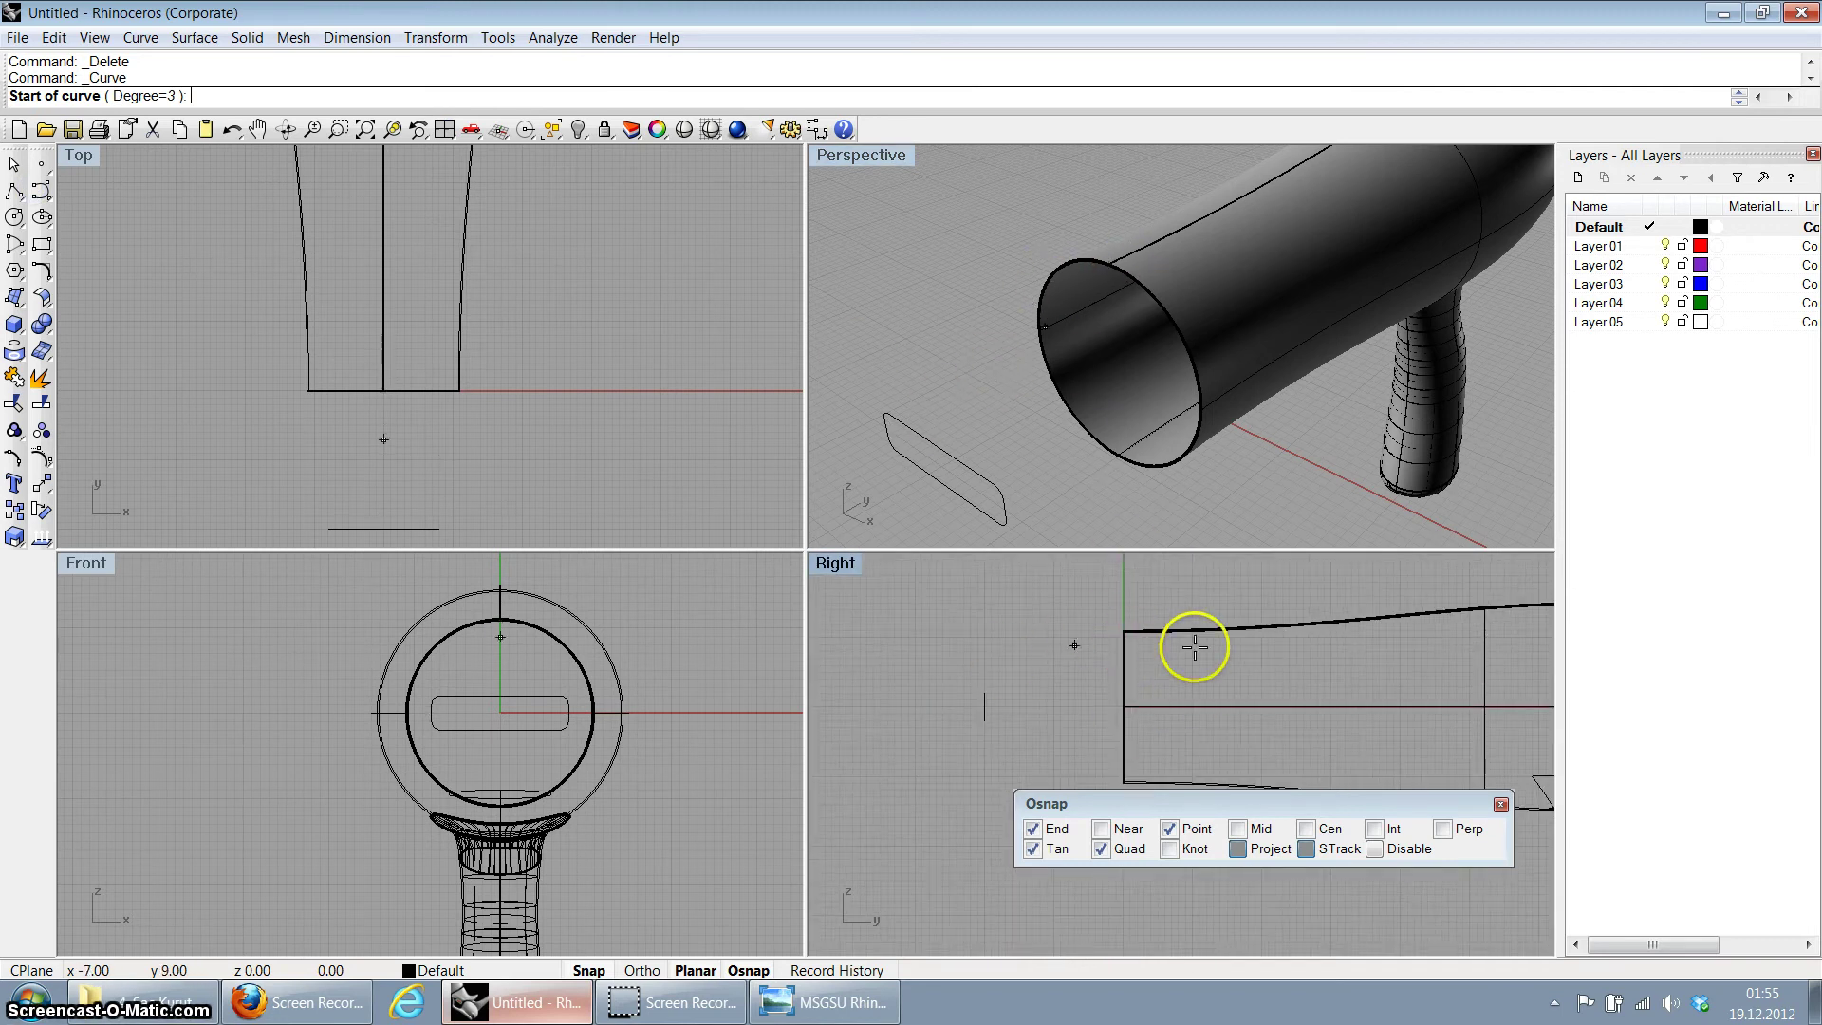
{"action": "left_click", "coordinate": [1034, 635]}
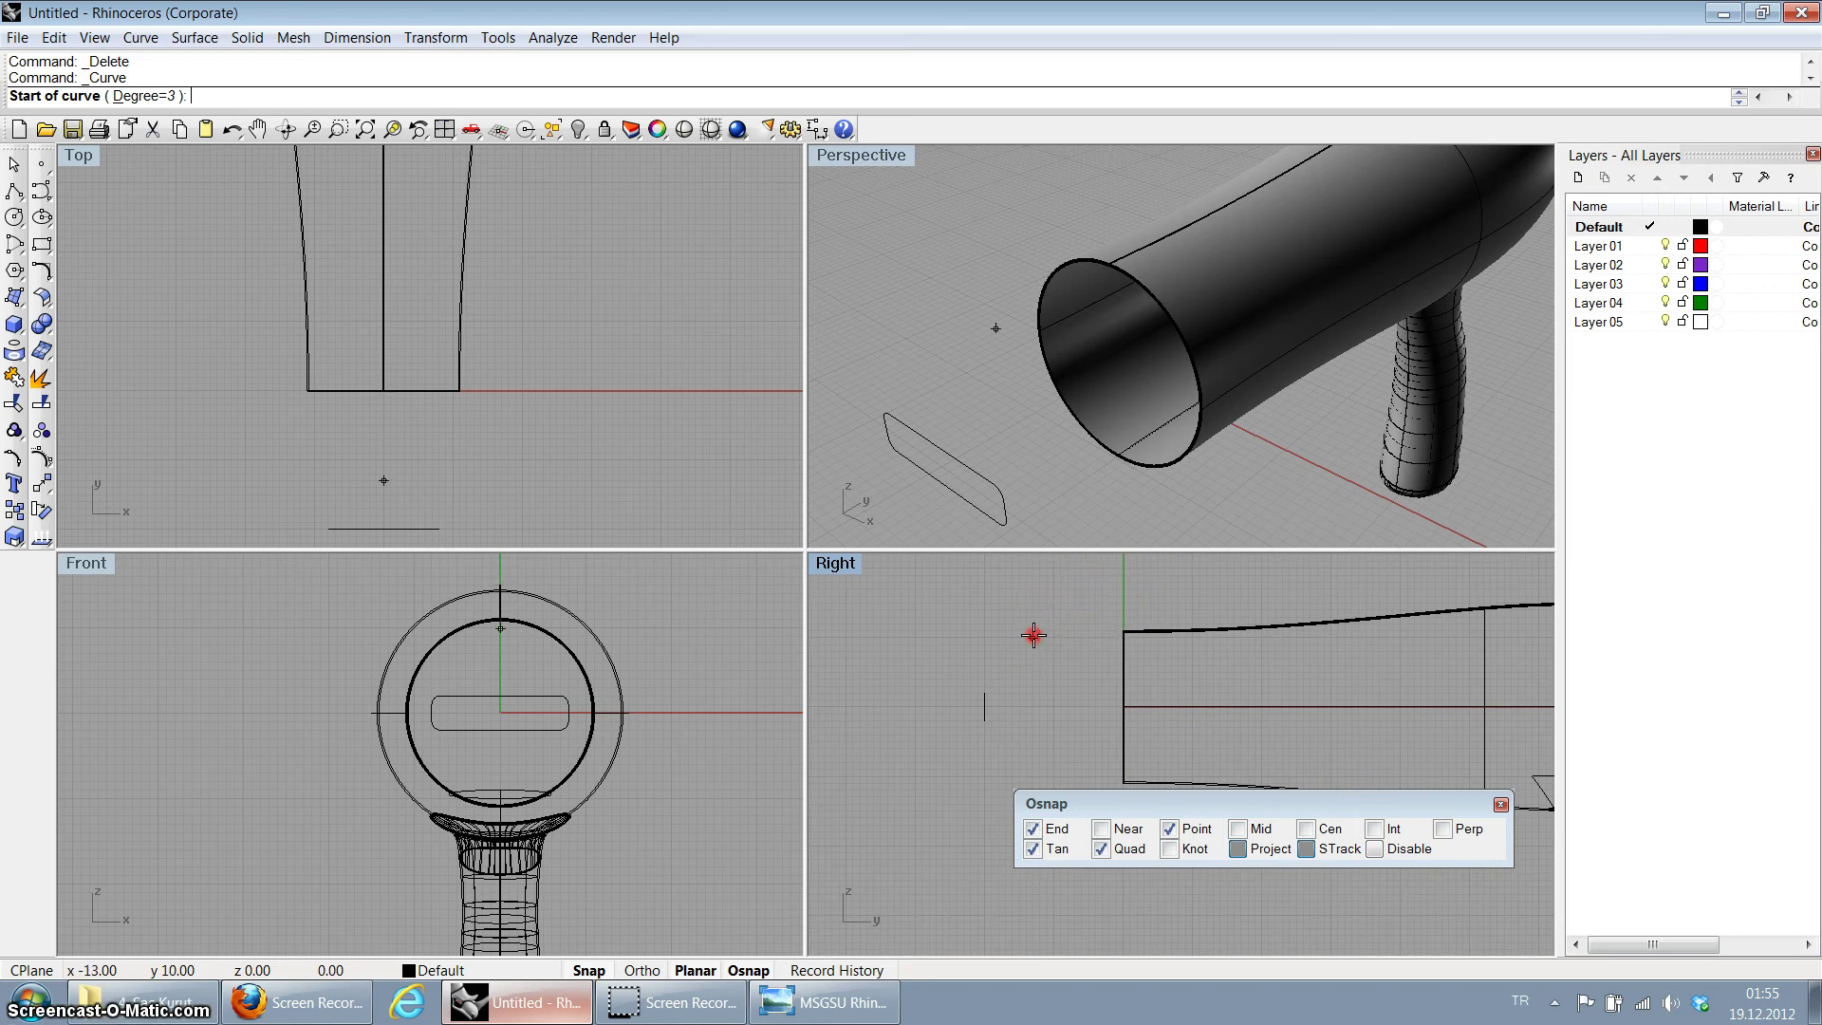
{"action": "mouse_move", "coordinate": [1034, 635]}
{"action": "right_mouse_down"}
{"action": "mouse_move", "coordinate": [977, 615]}
{"action": "mouse_move", "coordinate": [1017, 618]}
{"action": "right_mouse_up"}
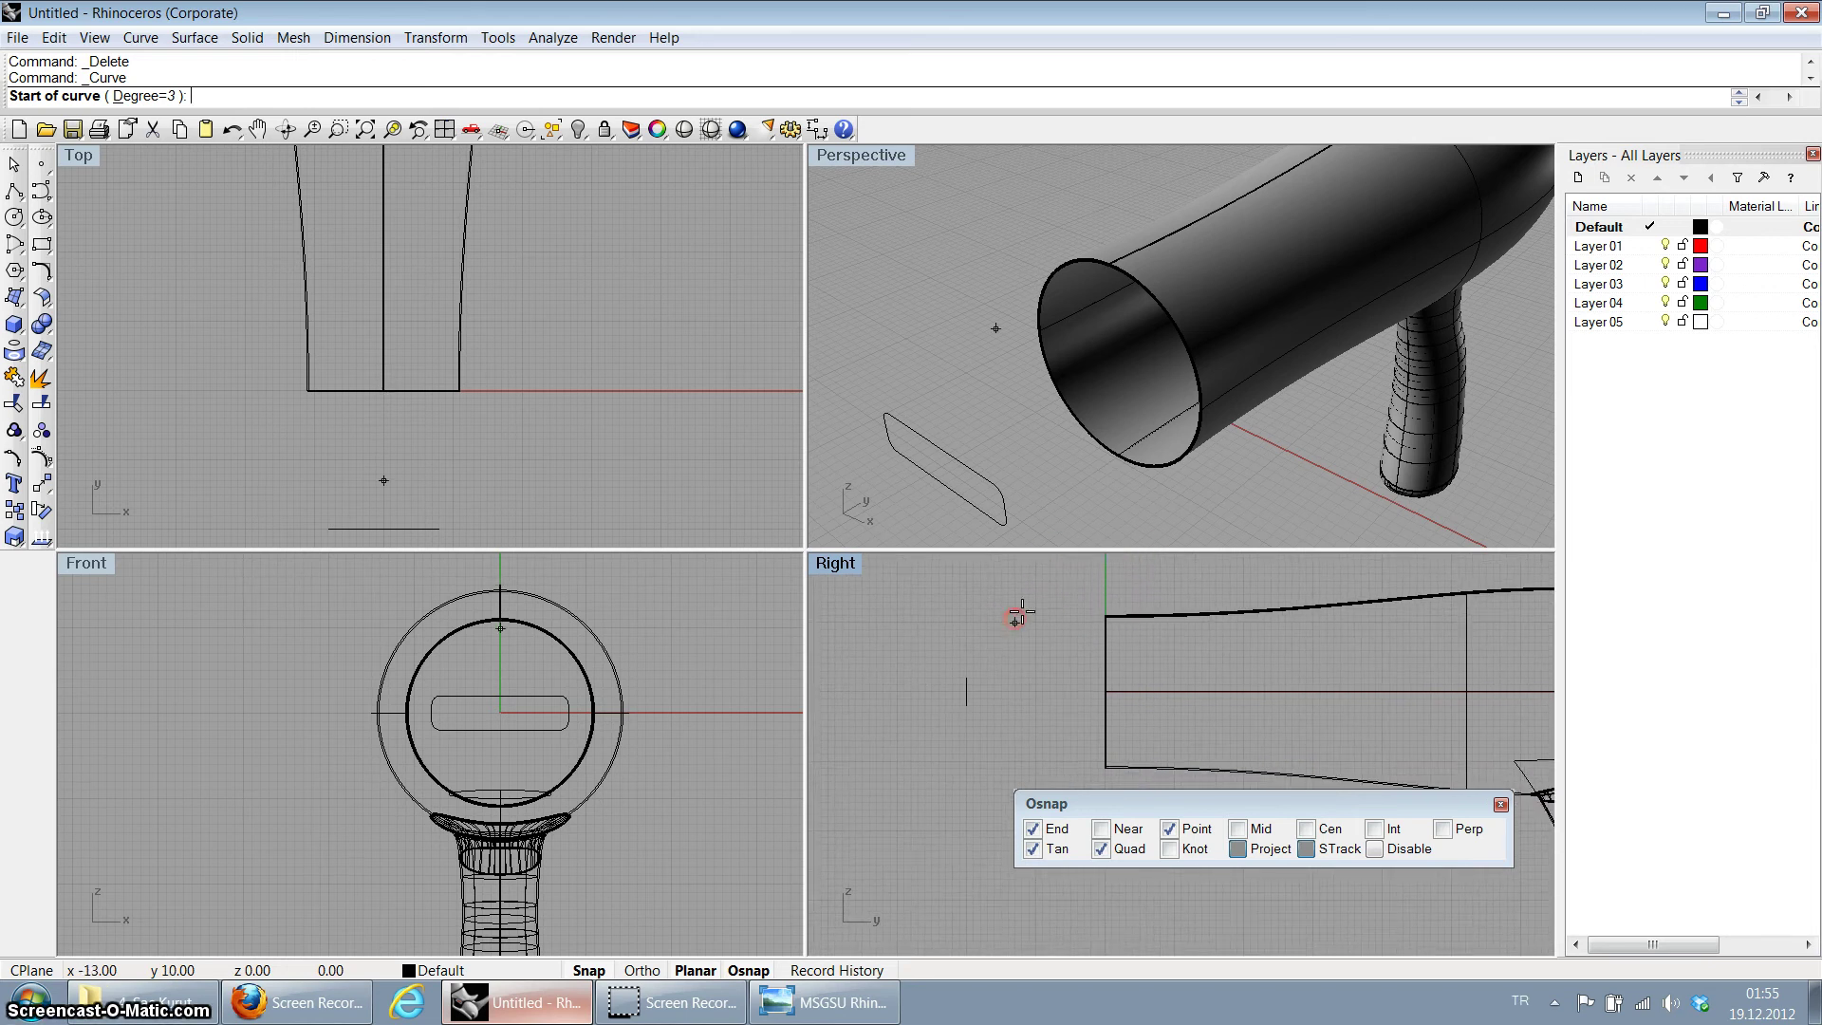
{"action": "double_click", "coordinate": [881, 159]}
{"action": "right_click_drag", "start_coordinate": [976, 436], "coordinate": [1103, 383]}
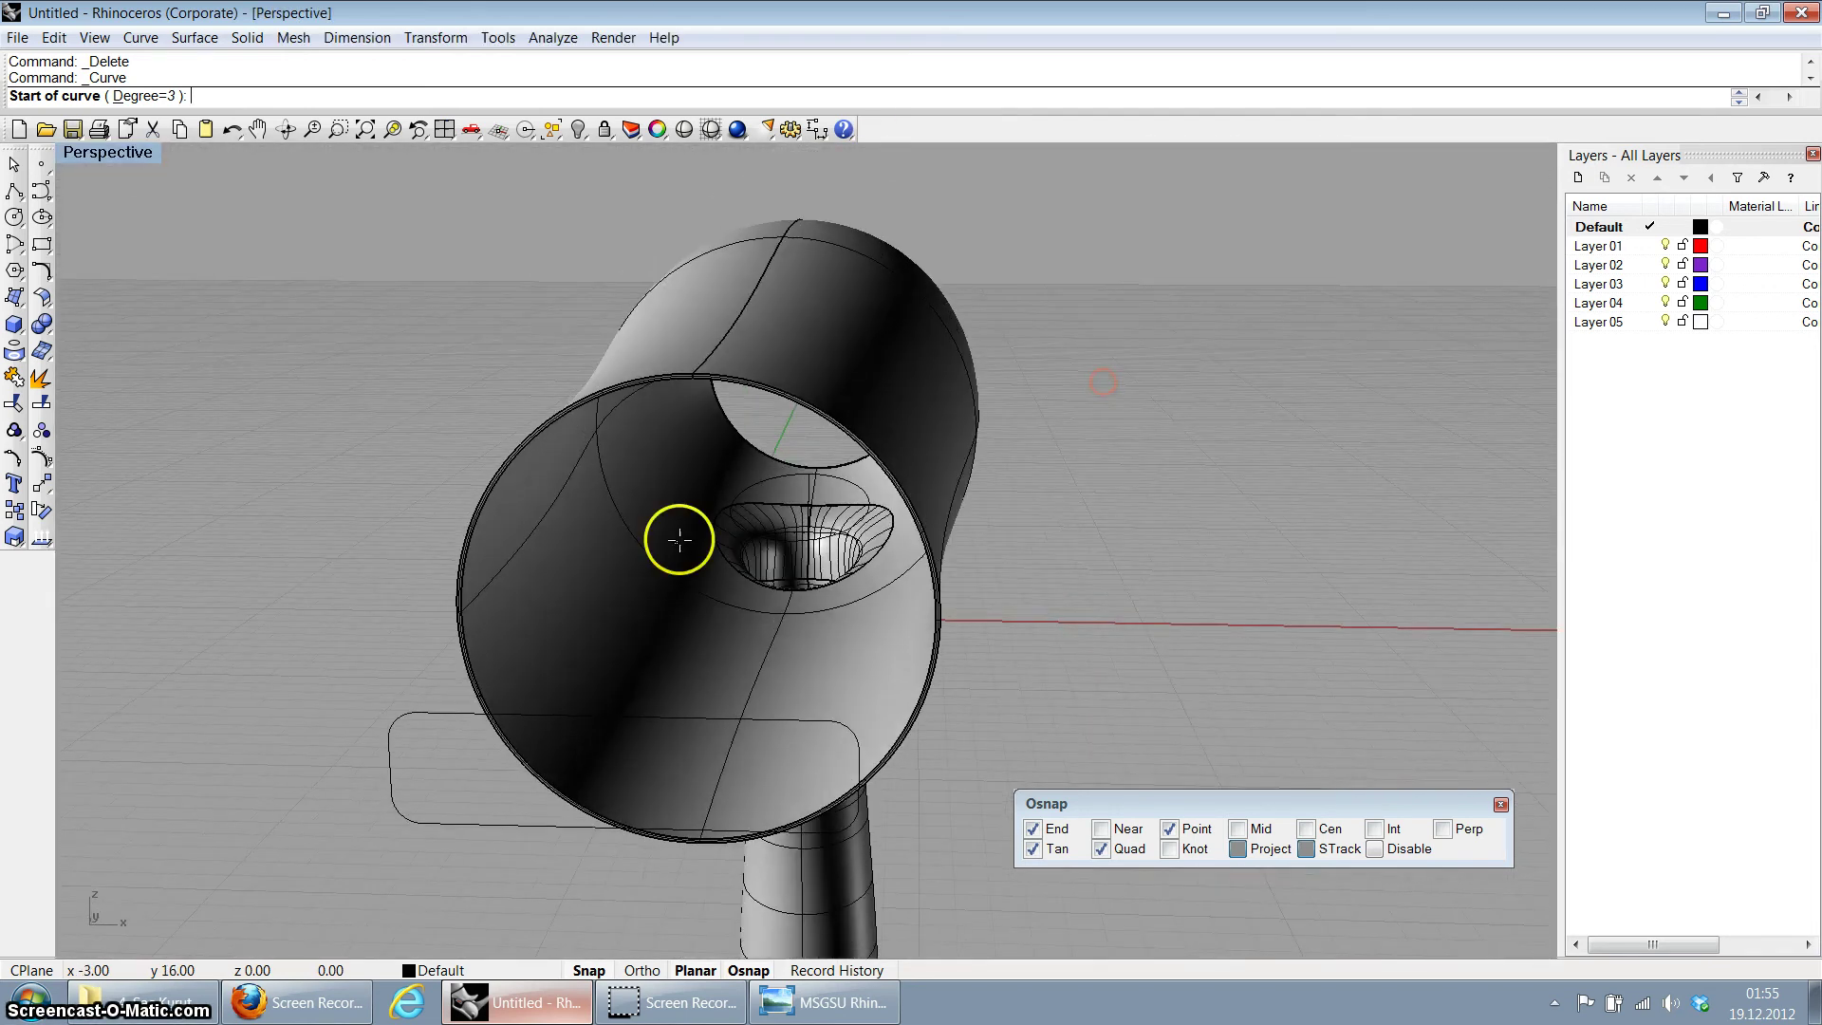
{"action": "right_click_drag", "start_coordinate": [749, 521], "coordinate": [898, 579]}
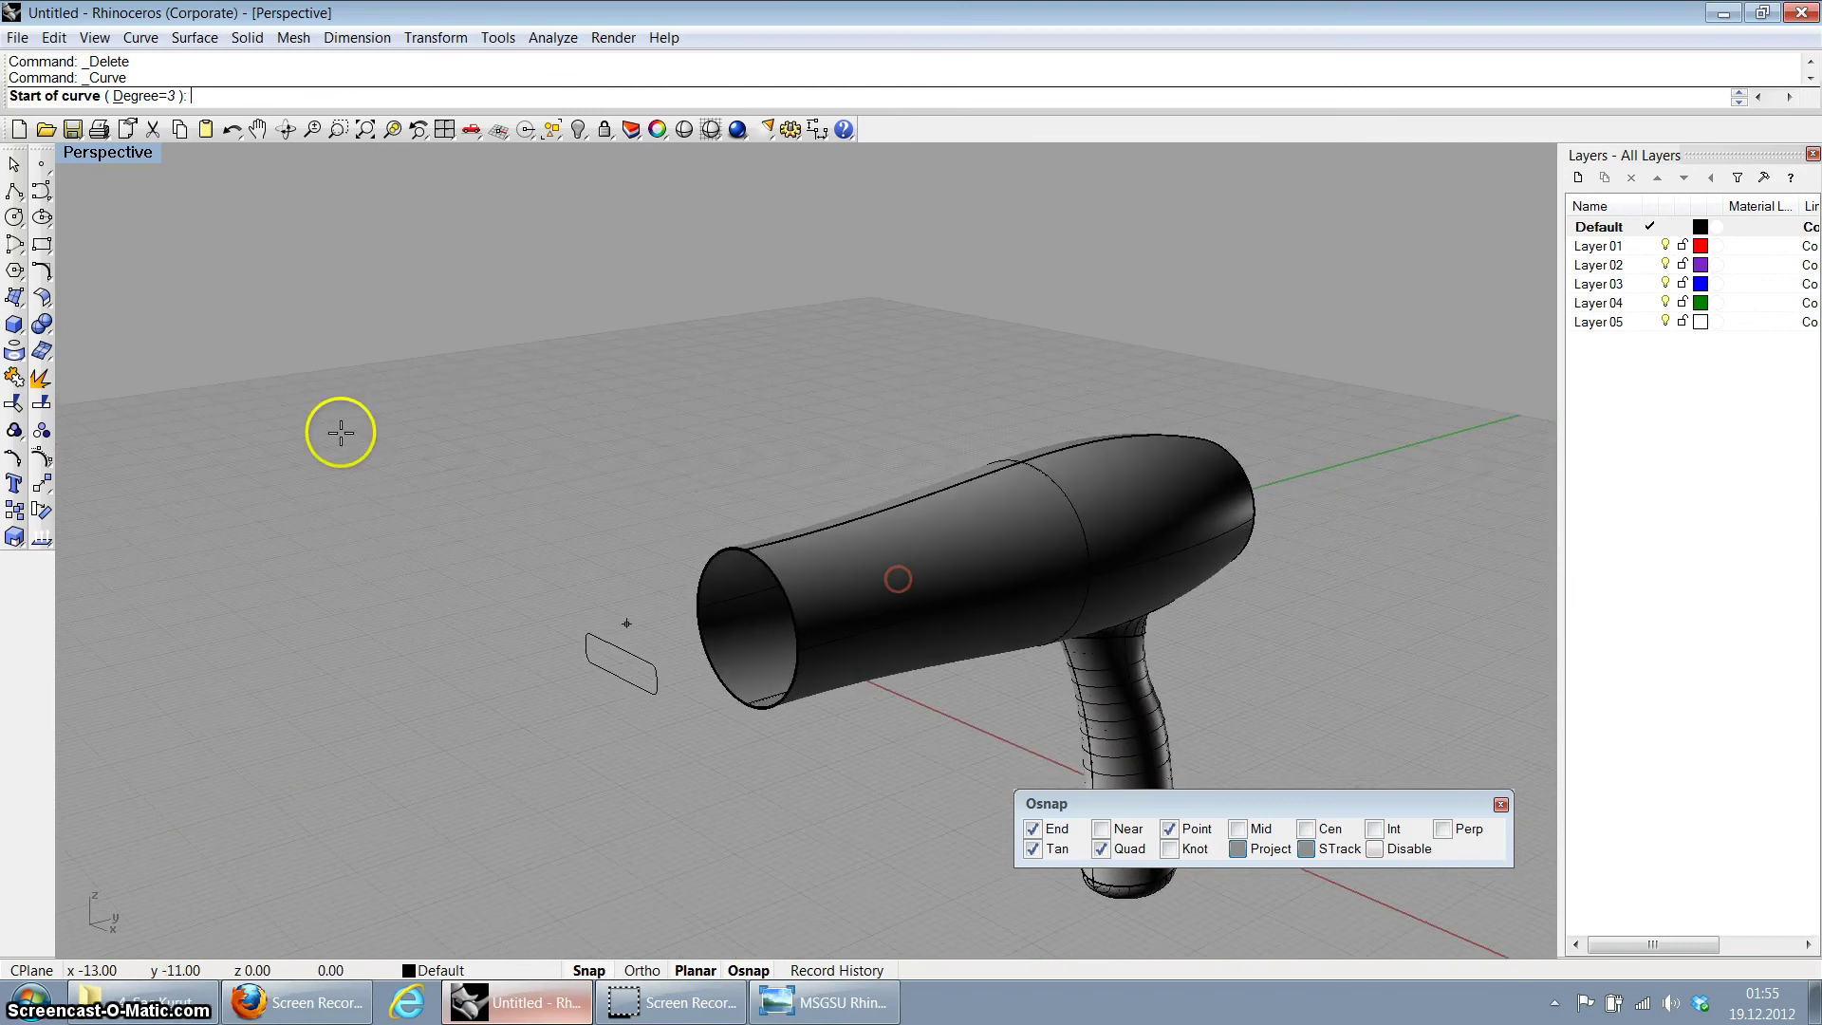
{"action": "double_click", "coordinate": [105, 154]}
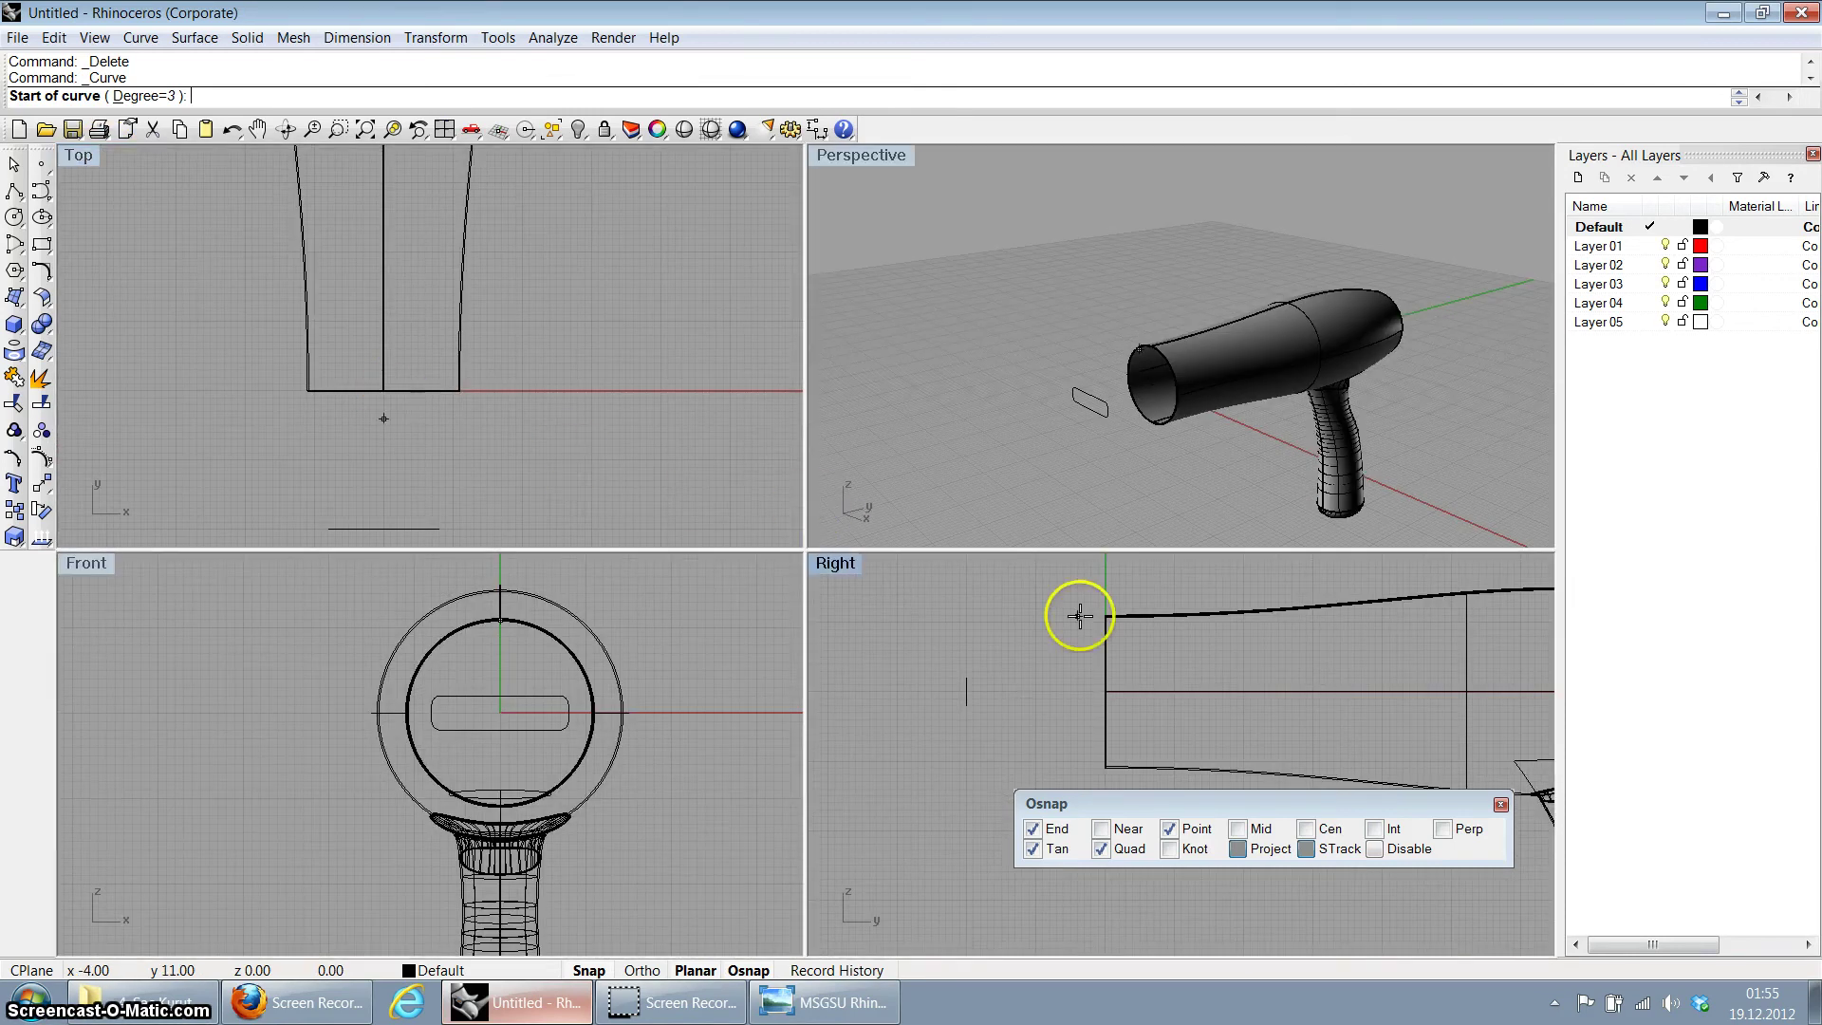
Step: Draw the S-shaped curve in the Right view from the barrel's upper edge through a control point at -7,11 to the rounded rectangle at -20,2
{"action": "left_click", "coordinate": [1118, 605]}
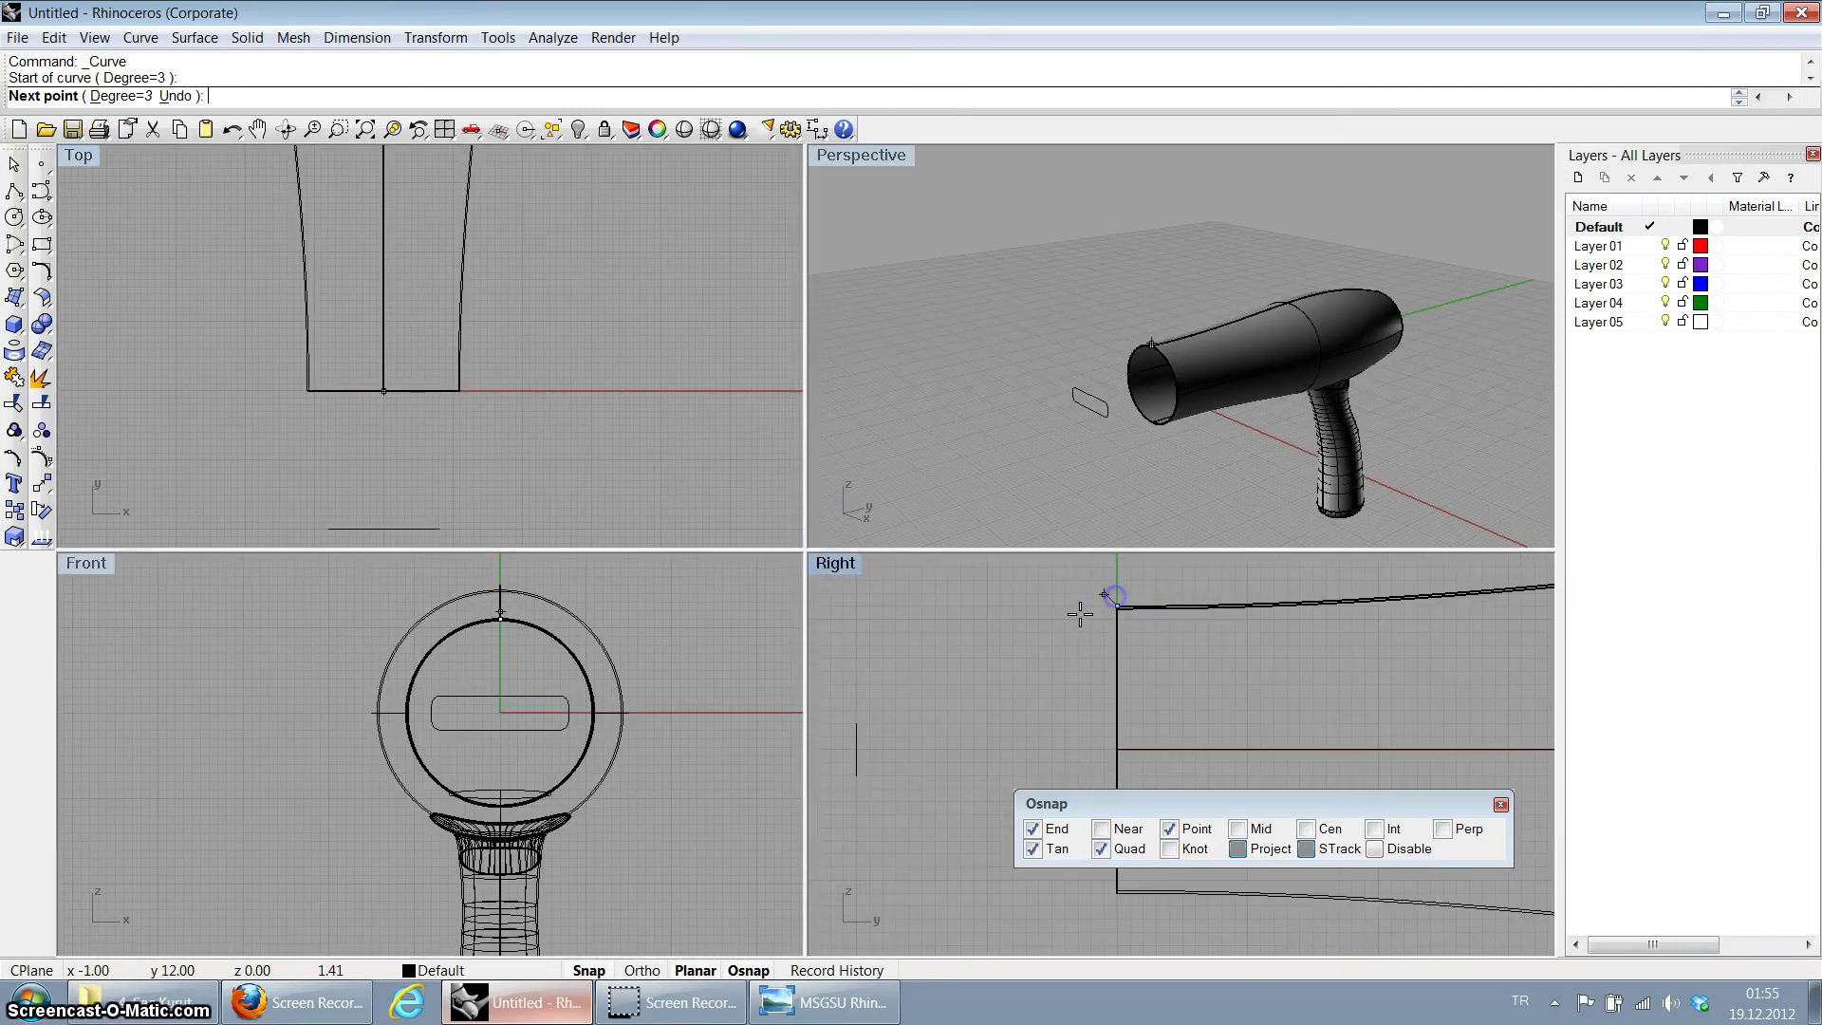
{"action": "scroll", "coordinate": [1025, 573], "scroll_direction": "up", "scroll_amount": 4}
{"action": "left_click", "coordinate": [1019, 626]}
{"action": "scroll", "coordinate": [1025, 571], "scroll_direction": "down", "scroll_amount": 10}
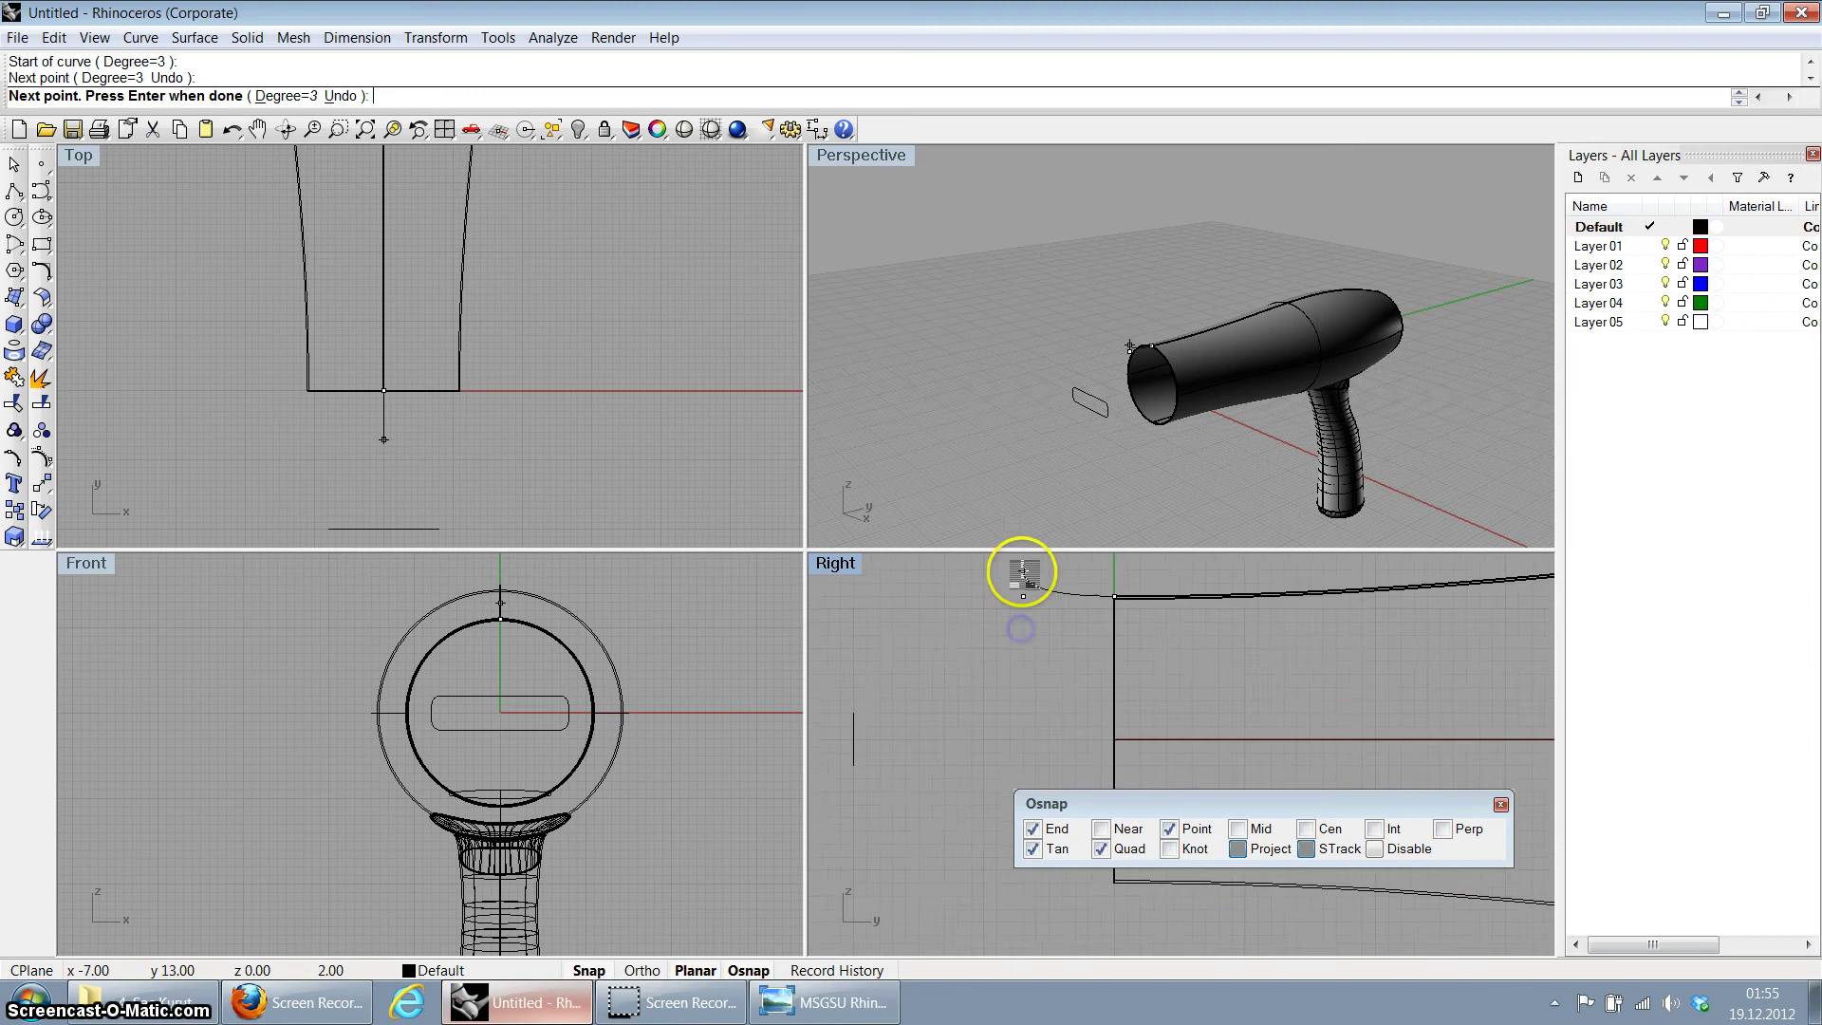
{"action": "scroll", "coordinate": [949, 663], "scroll_direction": "up", "scroll_amount": 6}
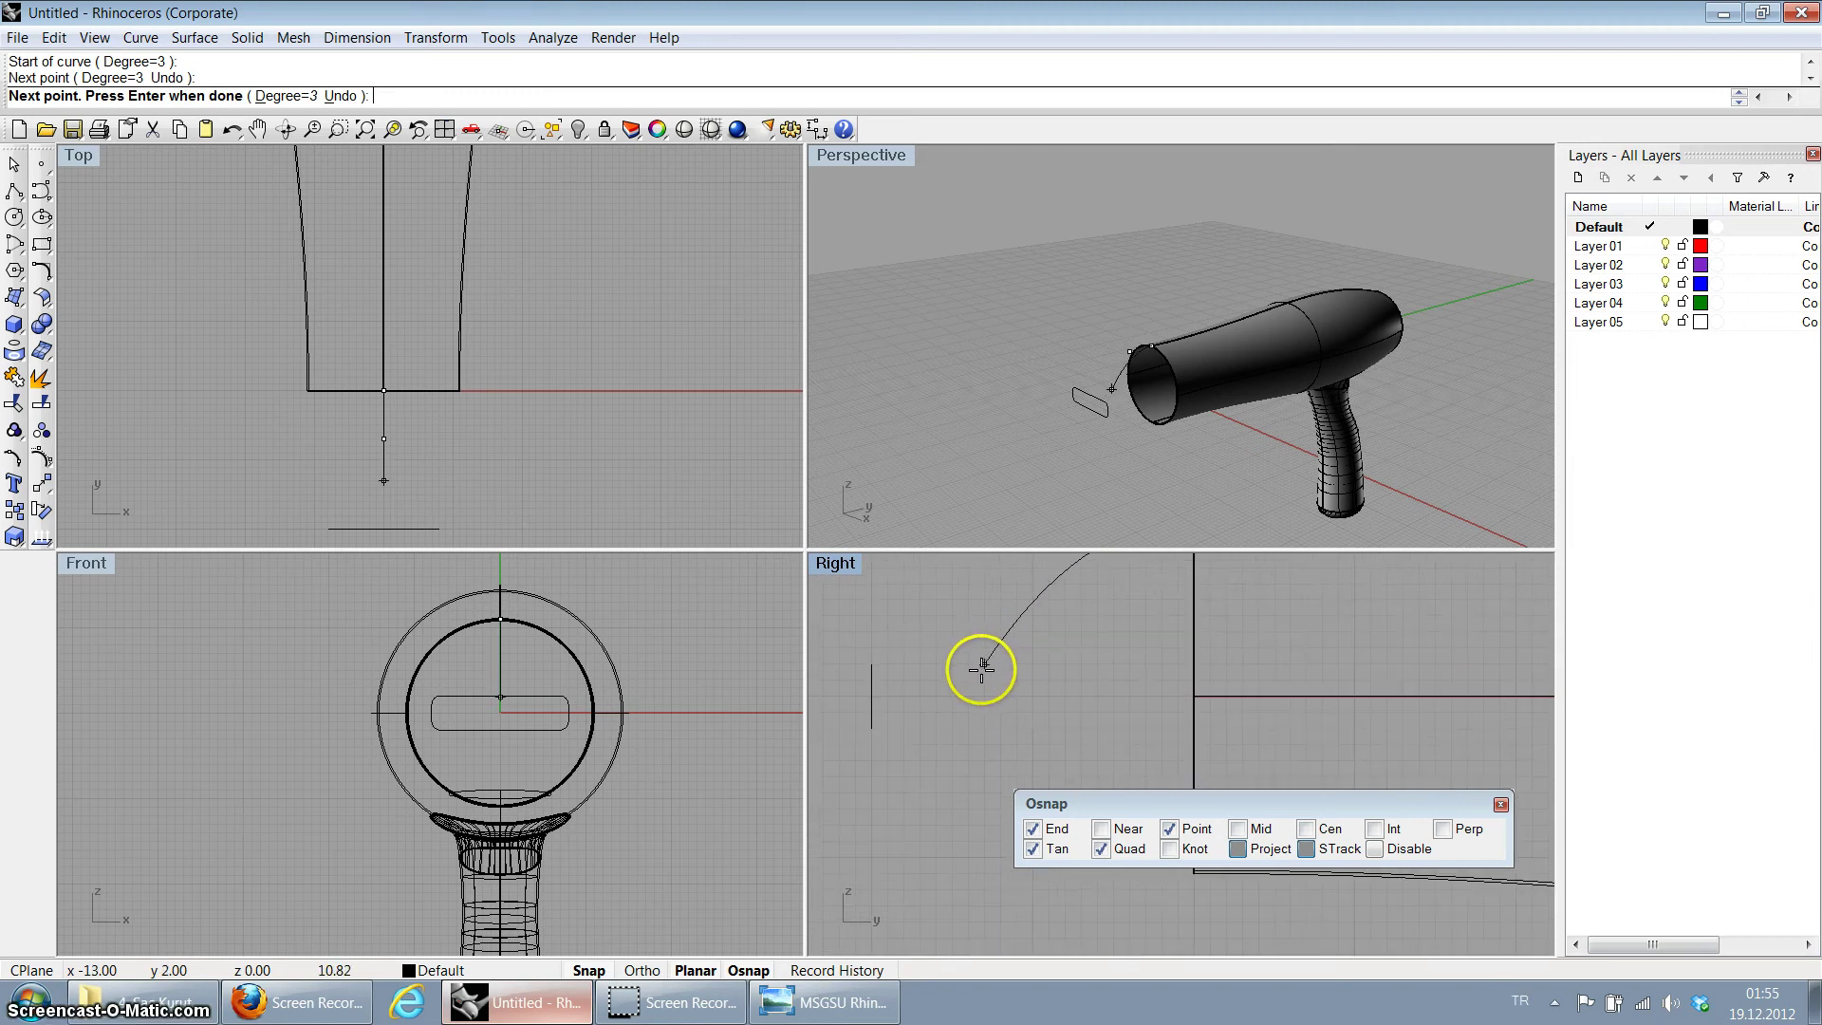
{"action": "left_click", "coordinate": [953, 664]}
{"action": "left_click", "coordinate": [874, 664]}
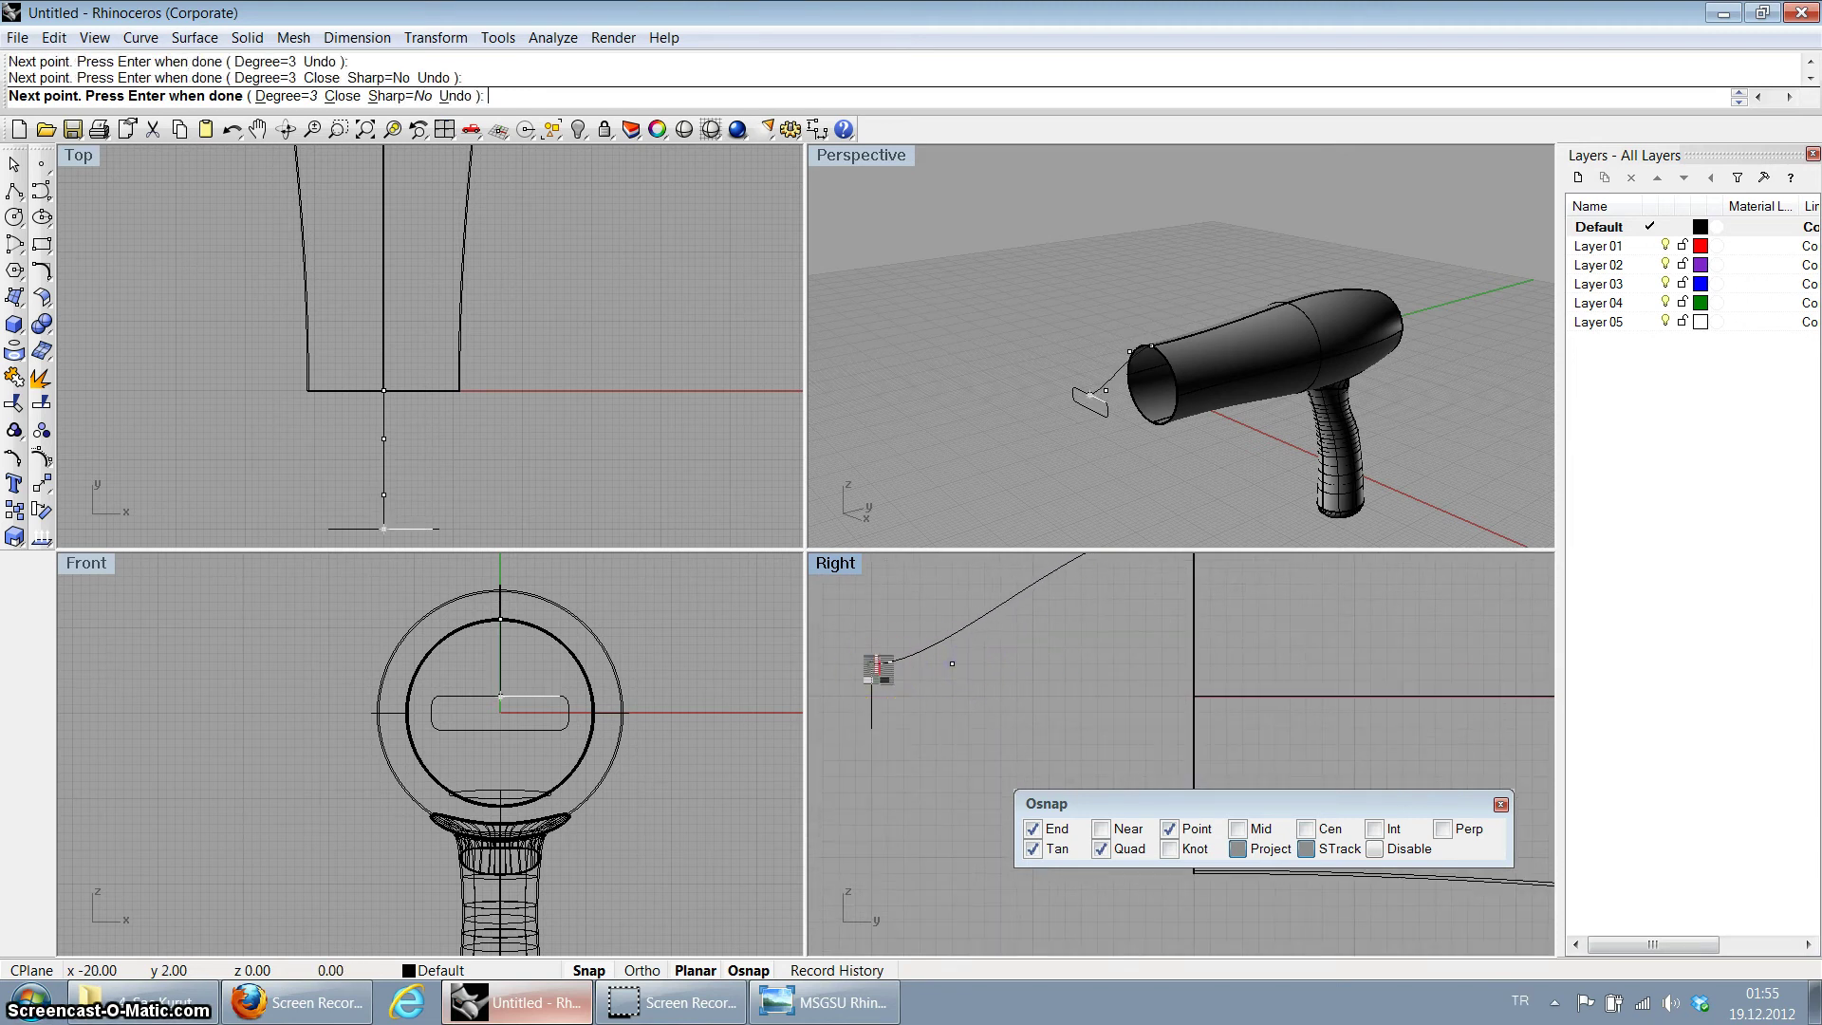
{"action": "key", "text": "Return"}
{"action": "double_click", "coordinate": [867, 161]}
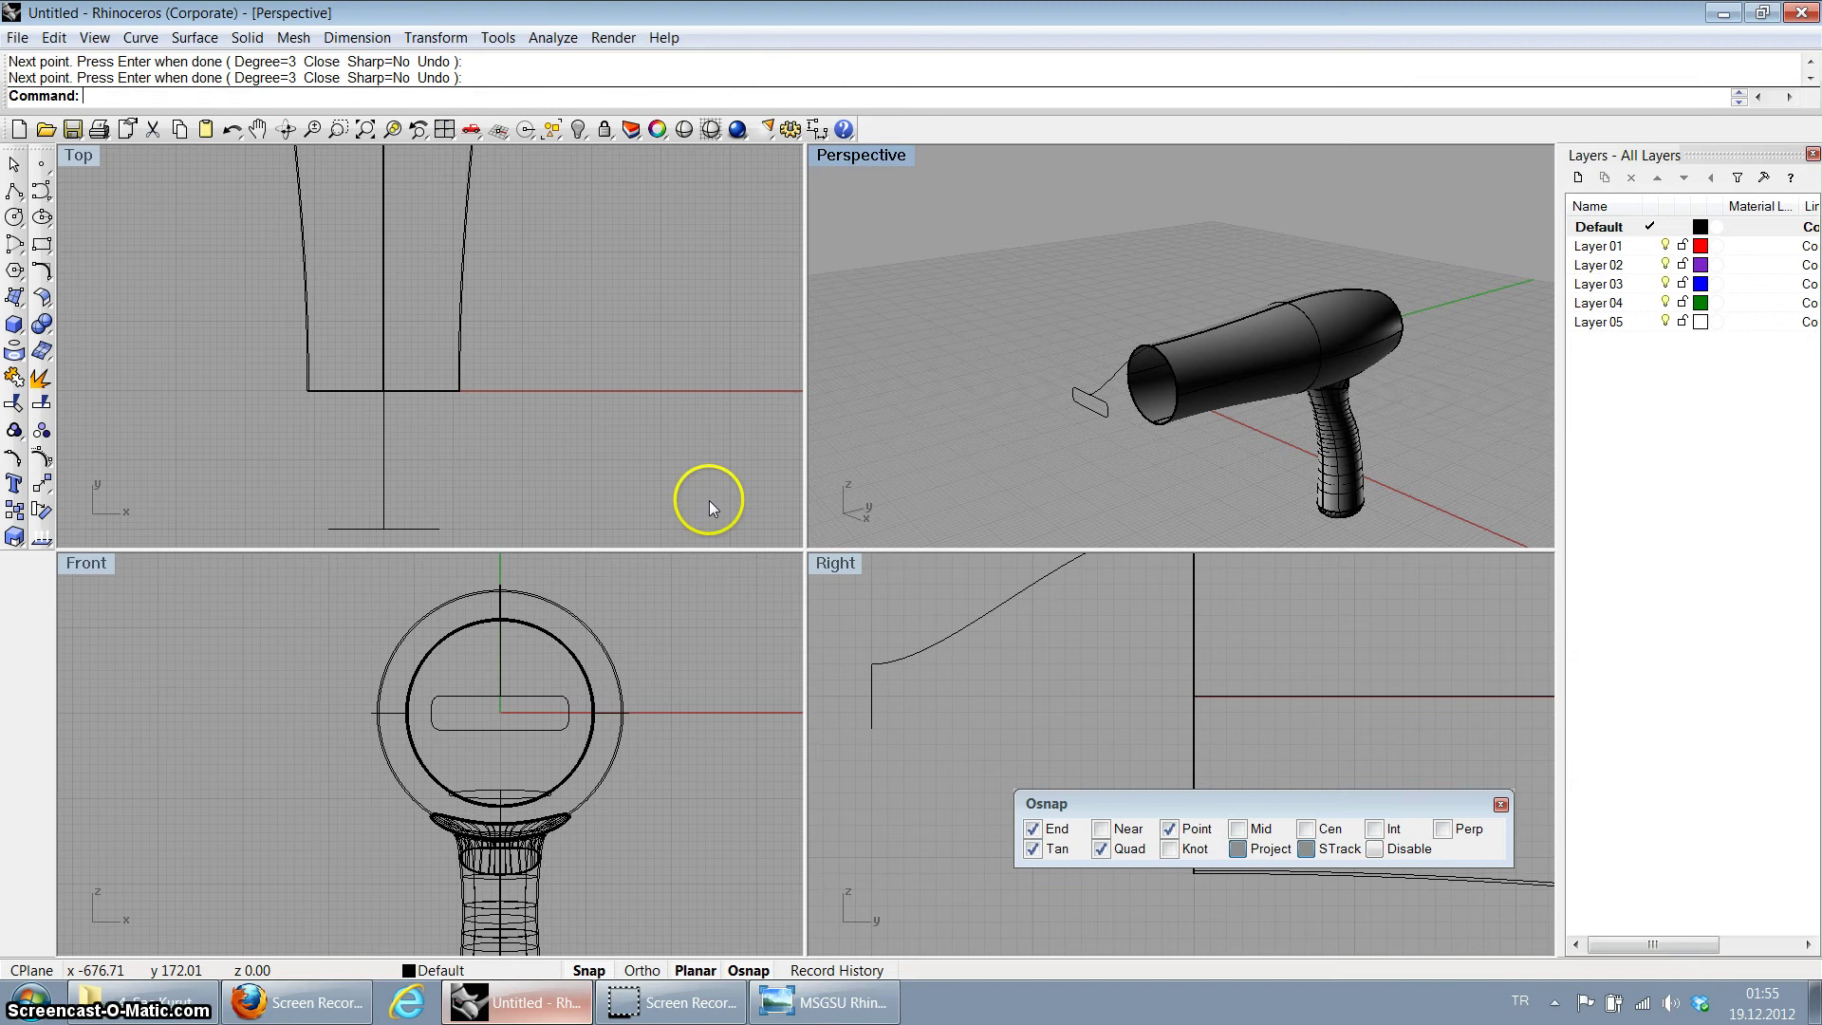
{"action": "scroll", "coordinate": [683, 631], "scroll_direction": "up", "scroll_amount": 8}
{"action": "right_click_drag", "start_coordinate": [687, 672], "coordinate": [659, 678]}
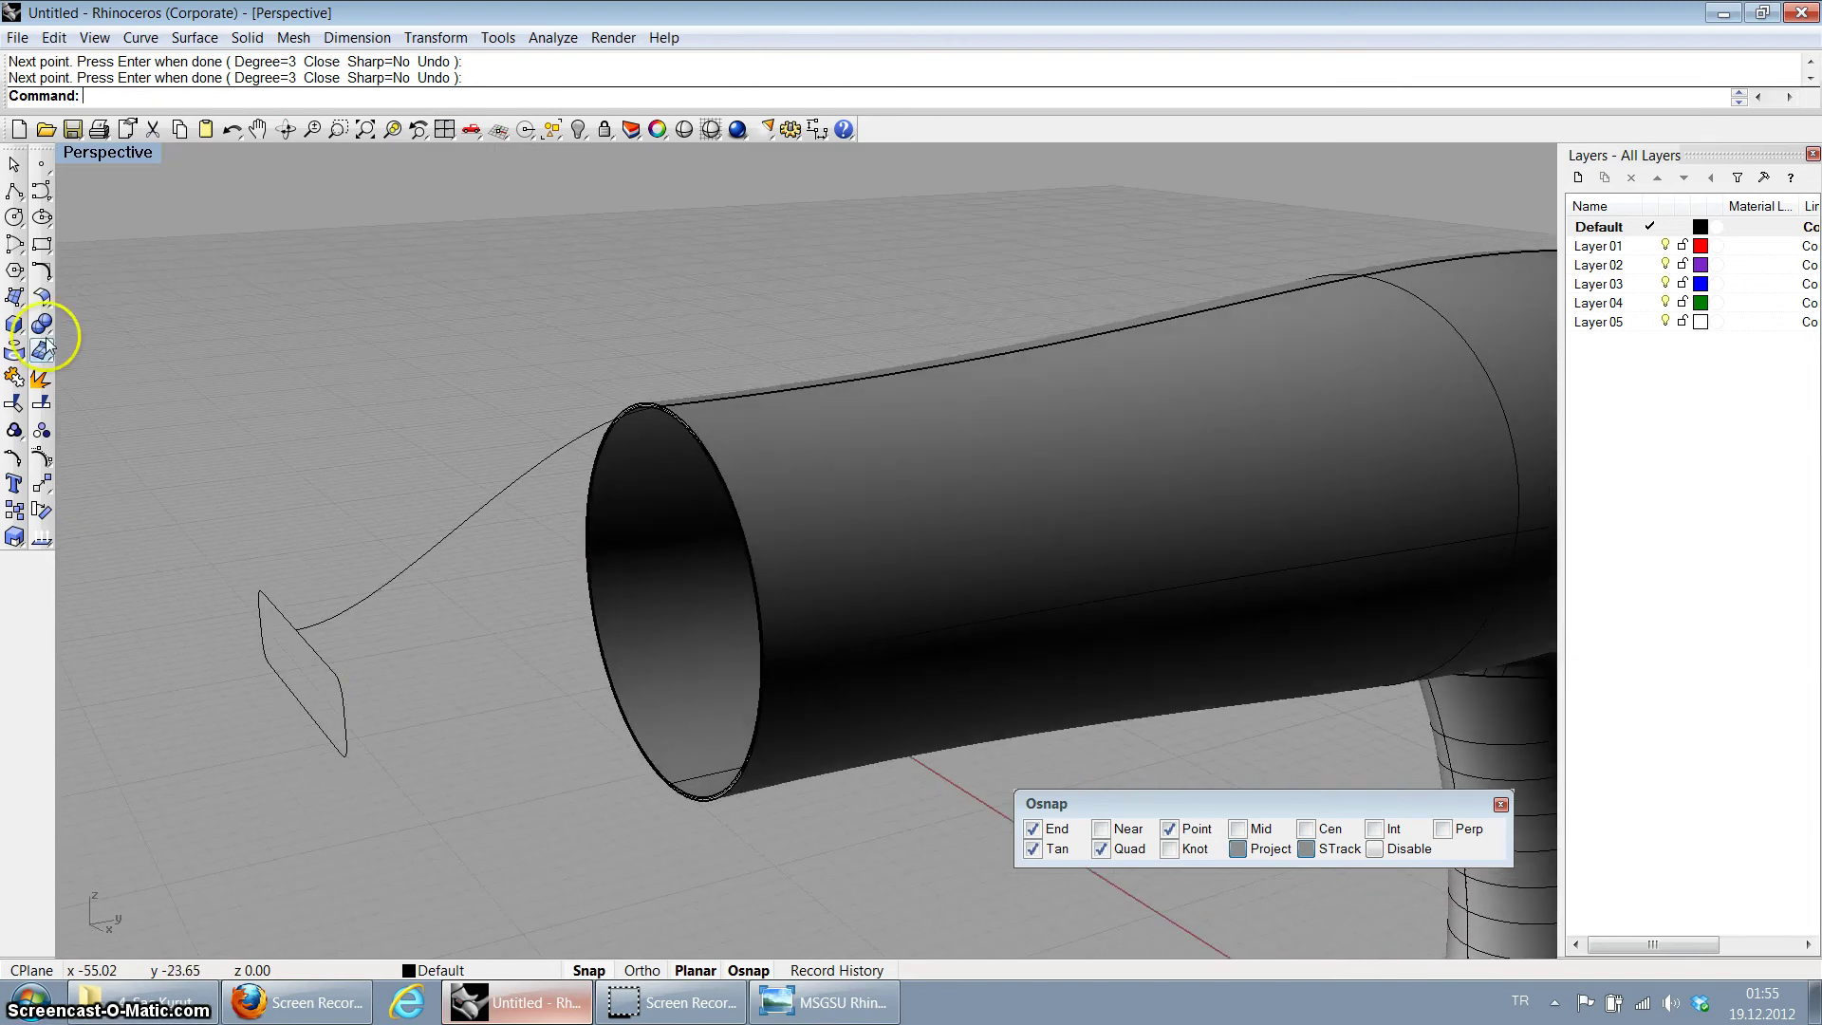
Step: Draw a degree-3 side curve in the Top view from the rounded rectangle's side at 8,-20 through 8,-13 and 11,-6 to the barrel's edge
{"action": "left_click", "coordinate": [42, 192]}
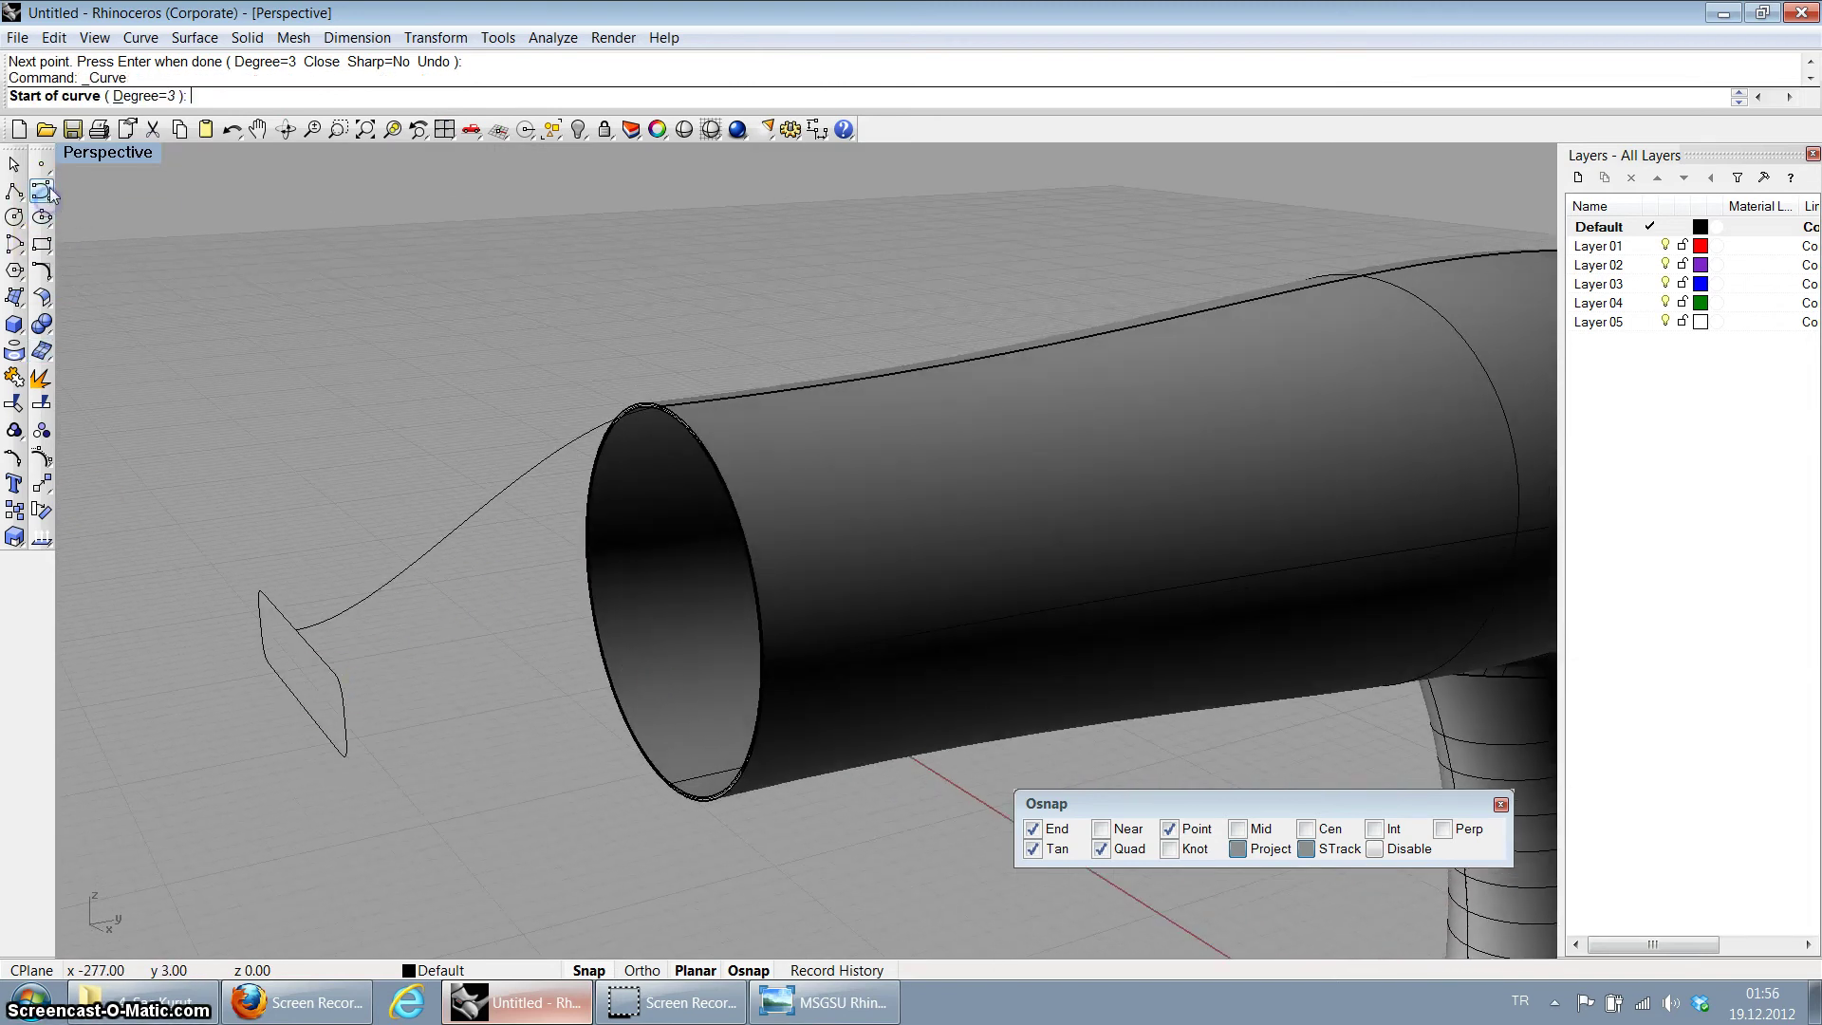
{"action": "double_click", "coordinate": [94, 152]}
{"action": "scroll", "coordinate": [371, 373], "scroll_direction": "down", "scroll_amount": 6}
{"action": "scroll", "coordinate": [405, 460], "scroll_direction": "up", "scroll_amount": 8}
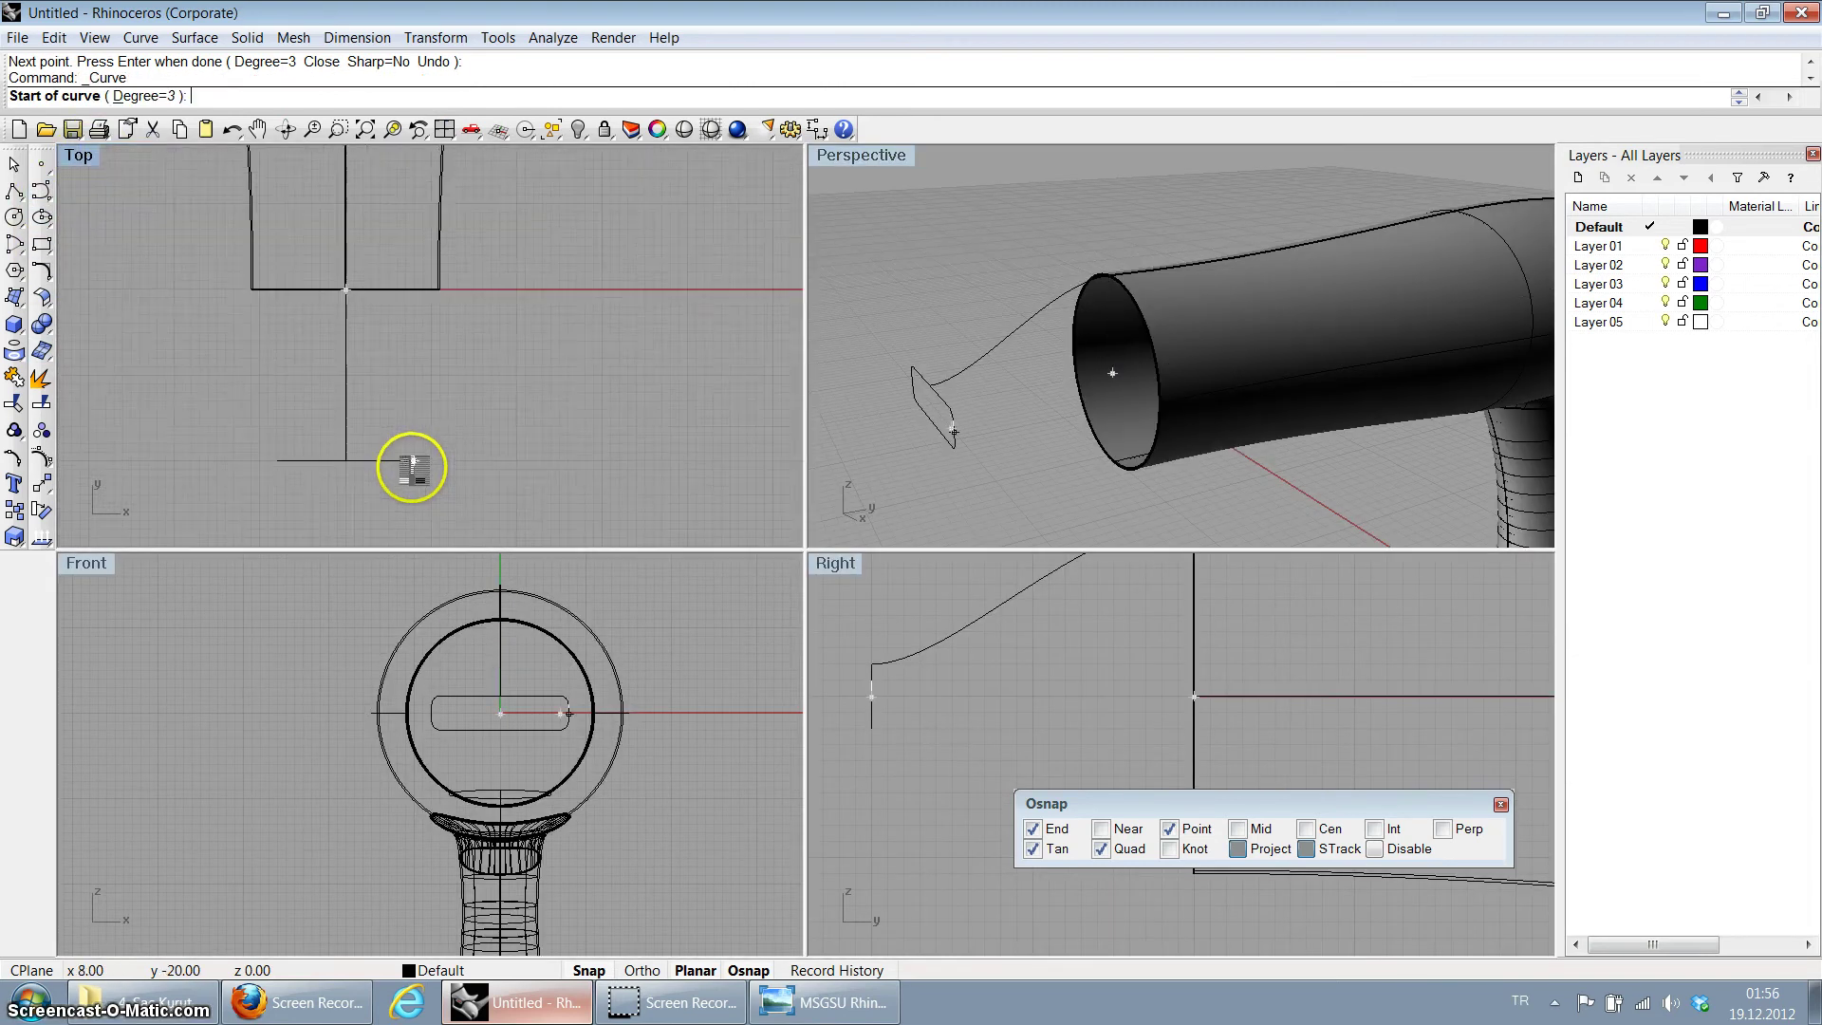
{"action": "scroll", "coordinate": [413, 465], "scroll_direction": "up", "scroll_amount": 3}
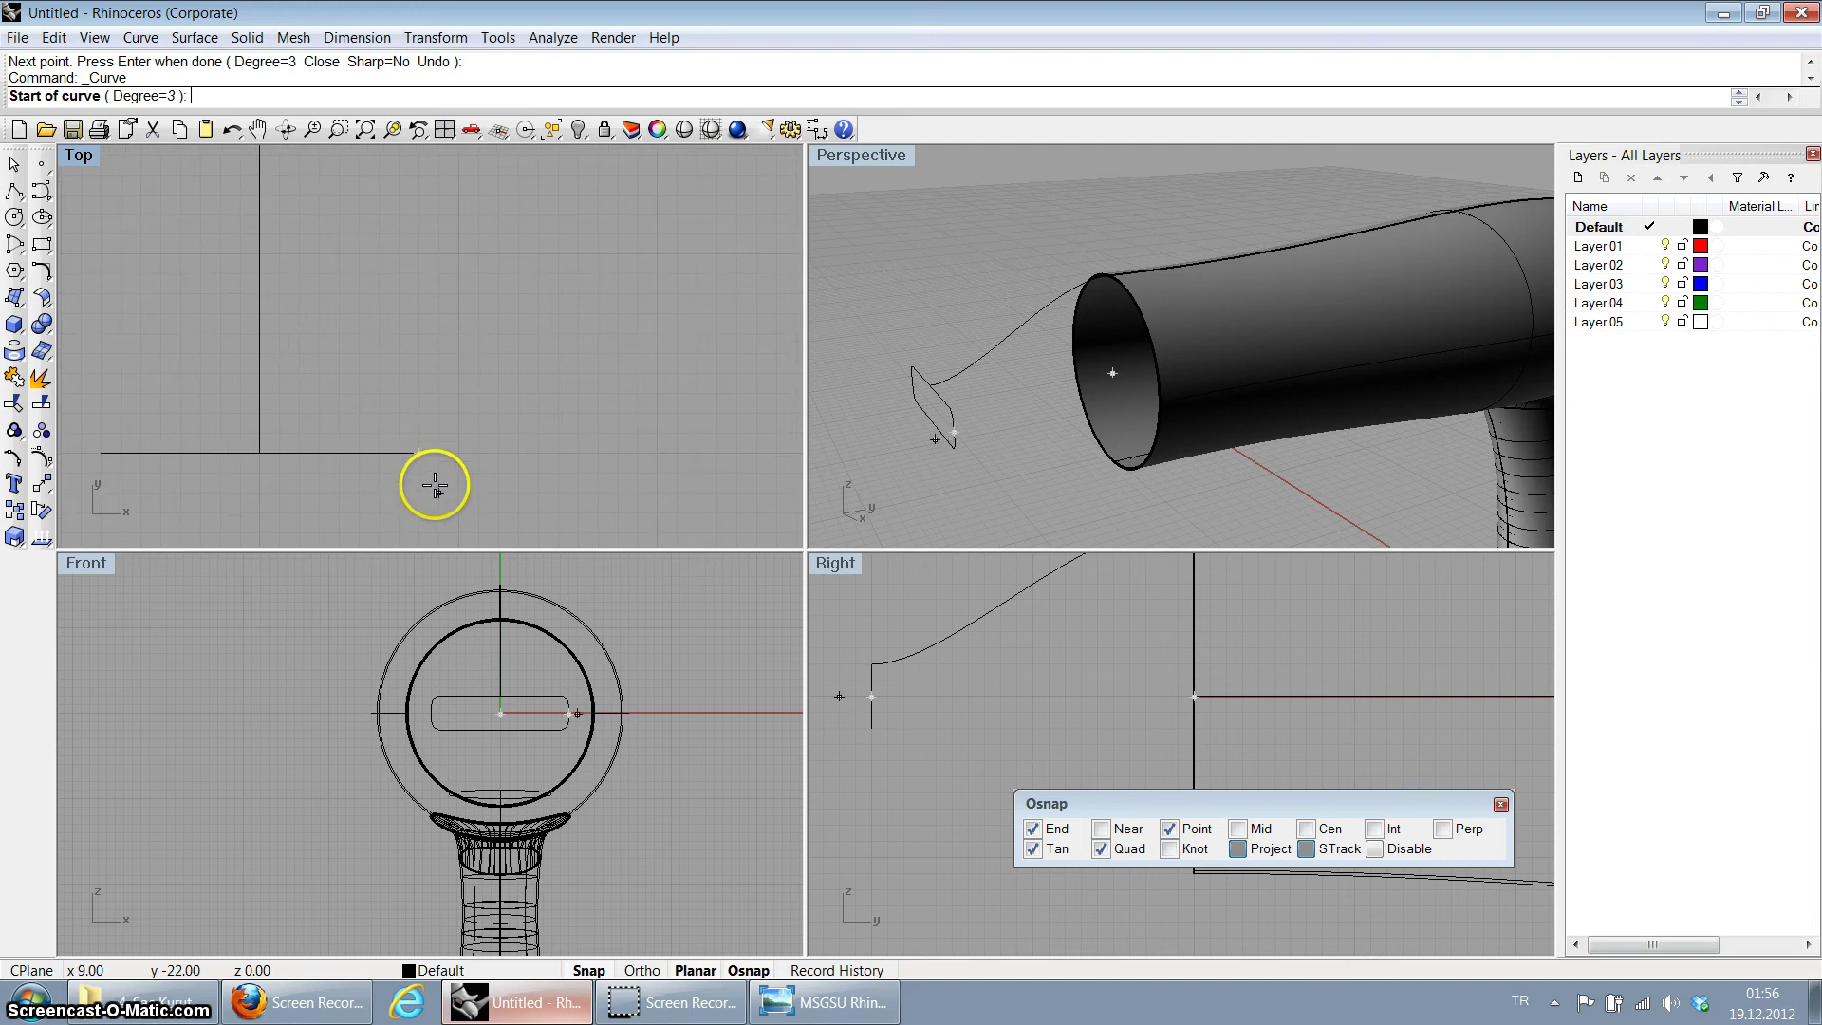
{"action": "left_click", "coordinate": [419, 450]}
{"action": "scroll", "coordinate": [419, 417], "scroll_direction": "down", "scroll_amount": 1}
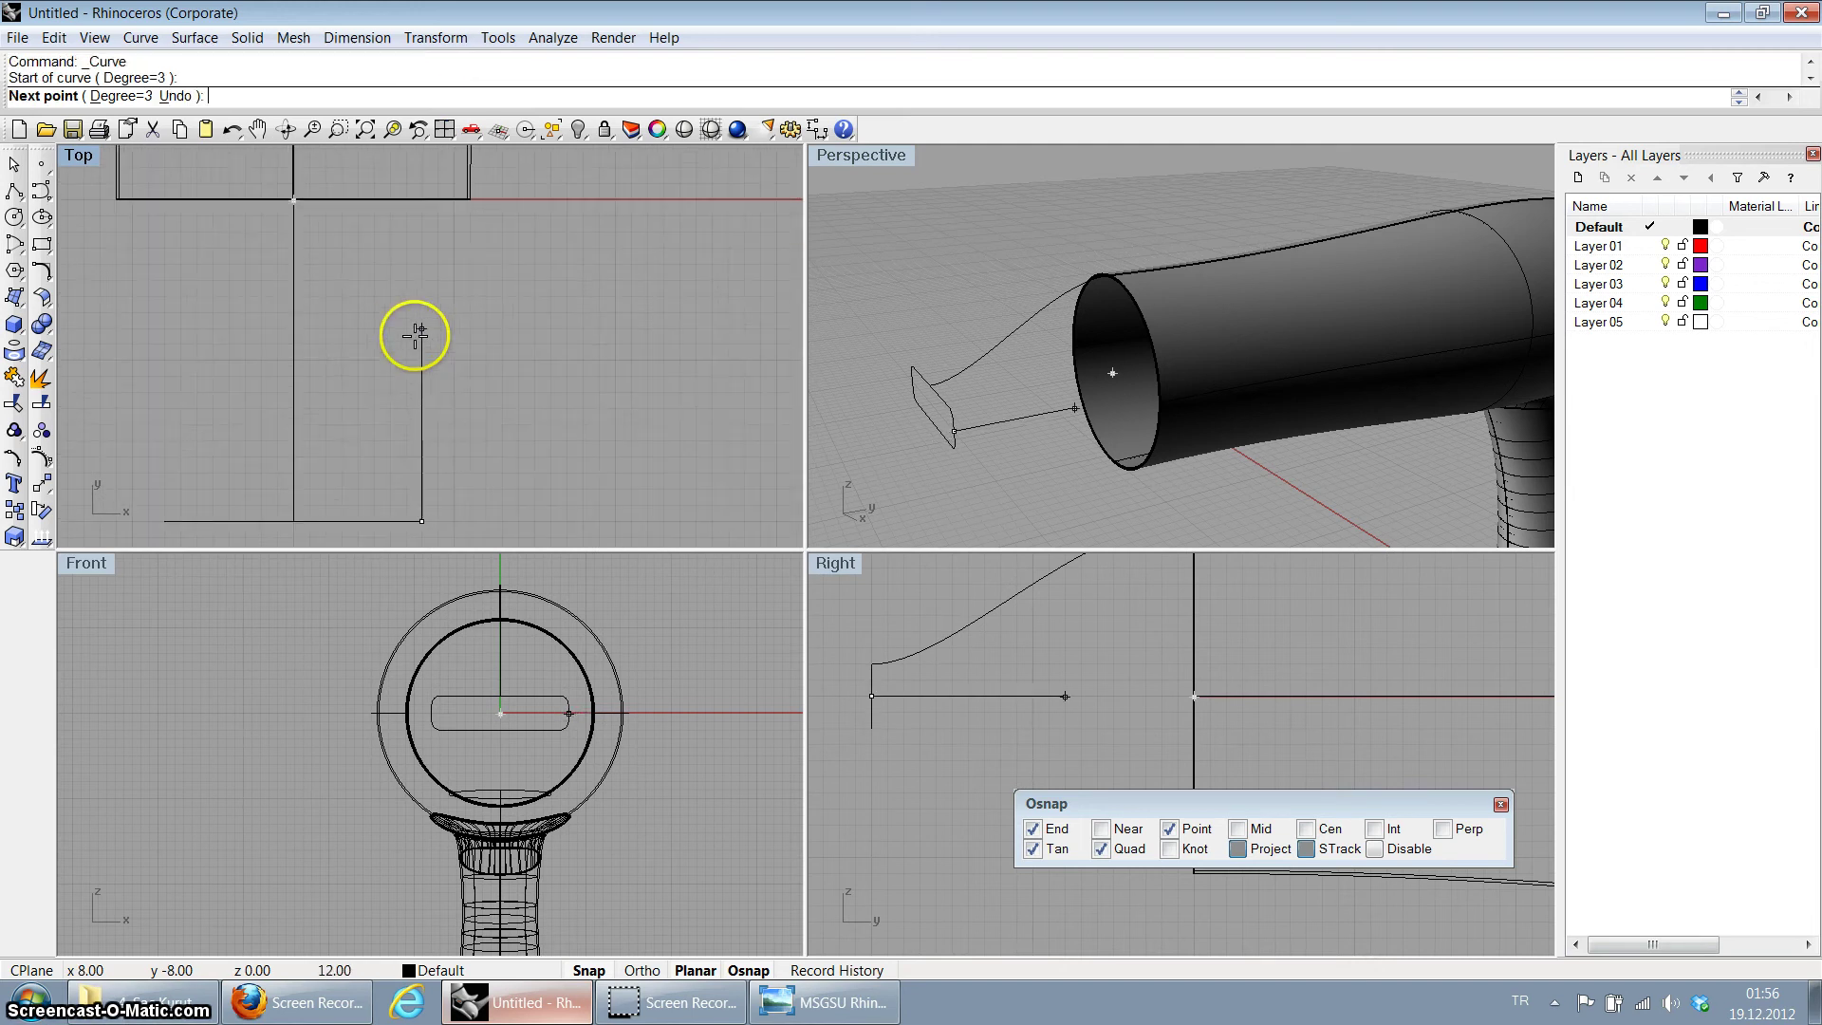
{"action": "left_click", "coordinate": [421, 406]}
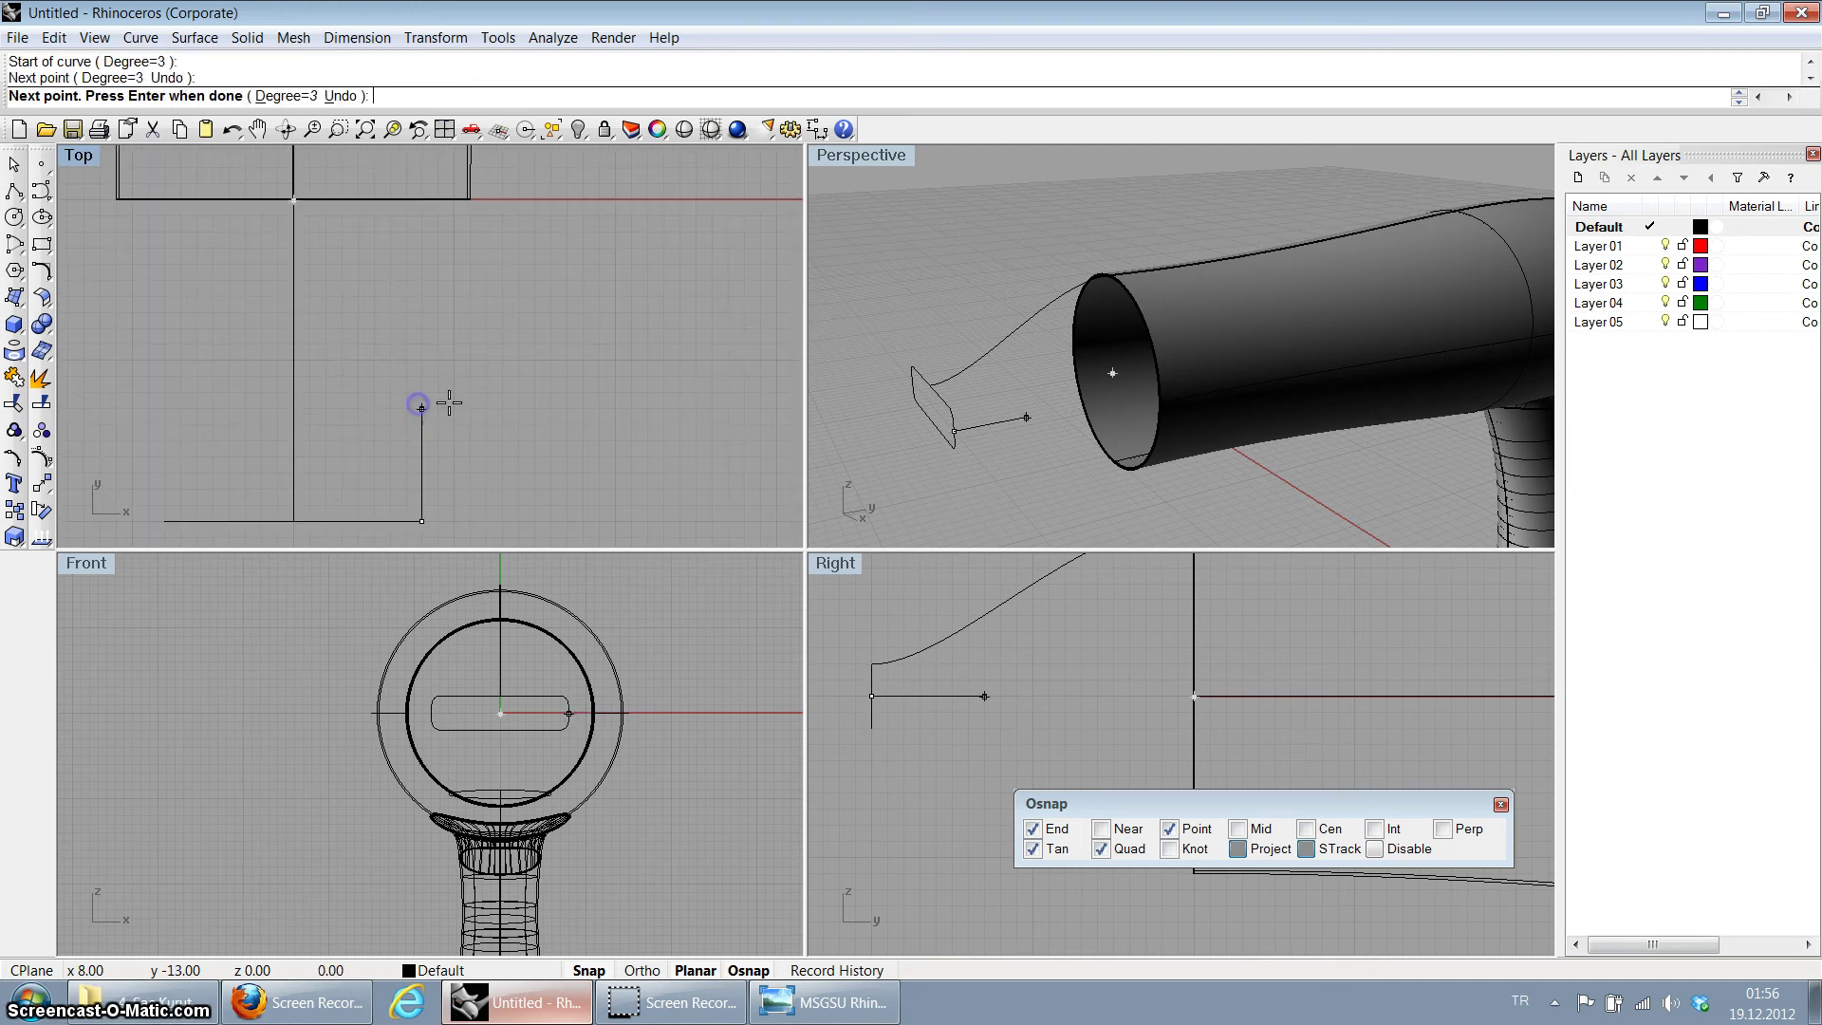
{"action": "scroll", "coordinate": [480, 204], "scroll_direction": "up", "scroll_amount": 3}
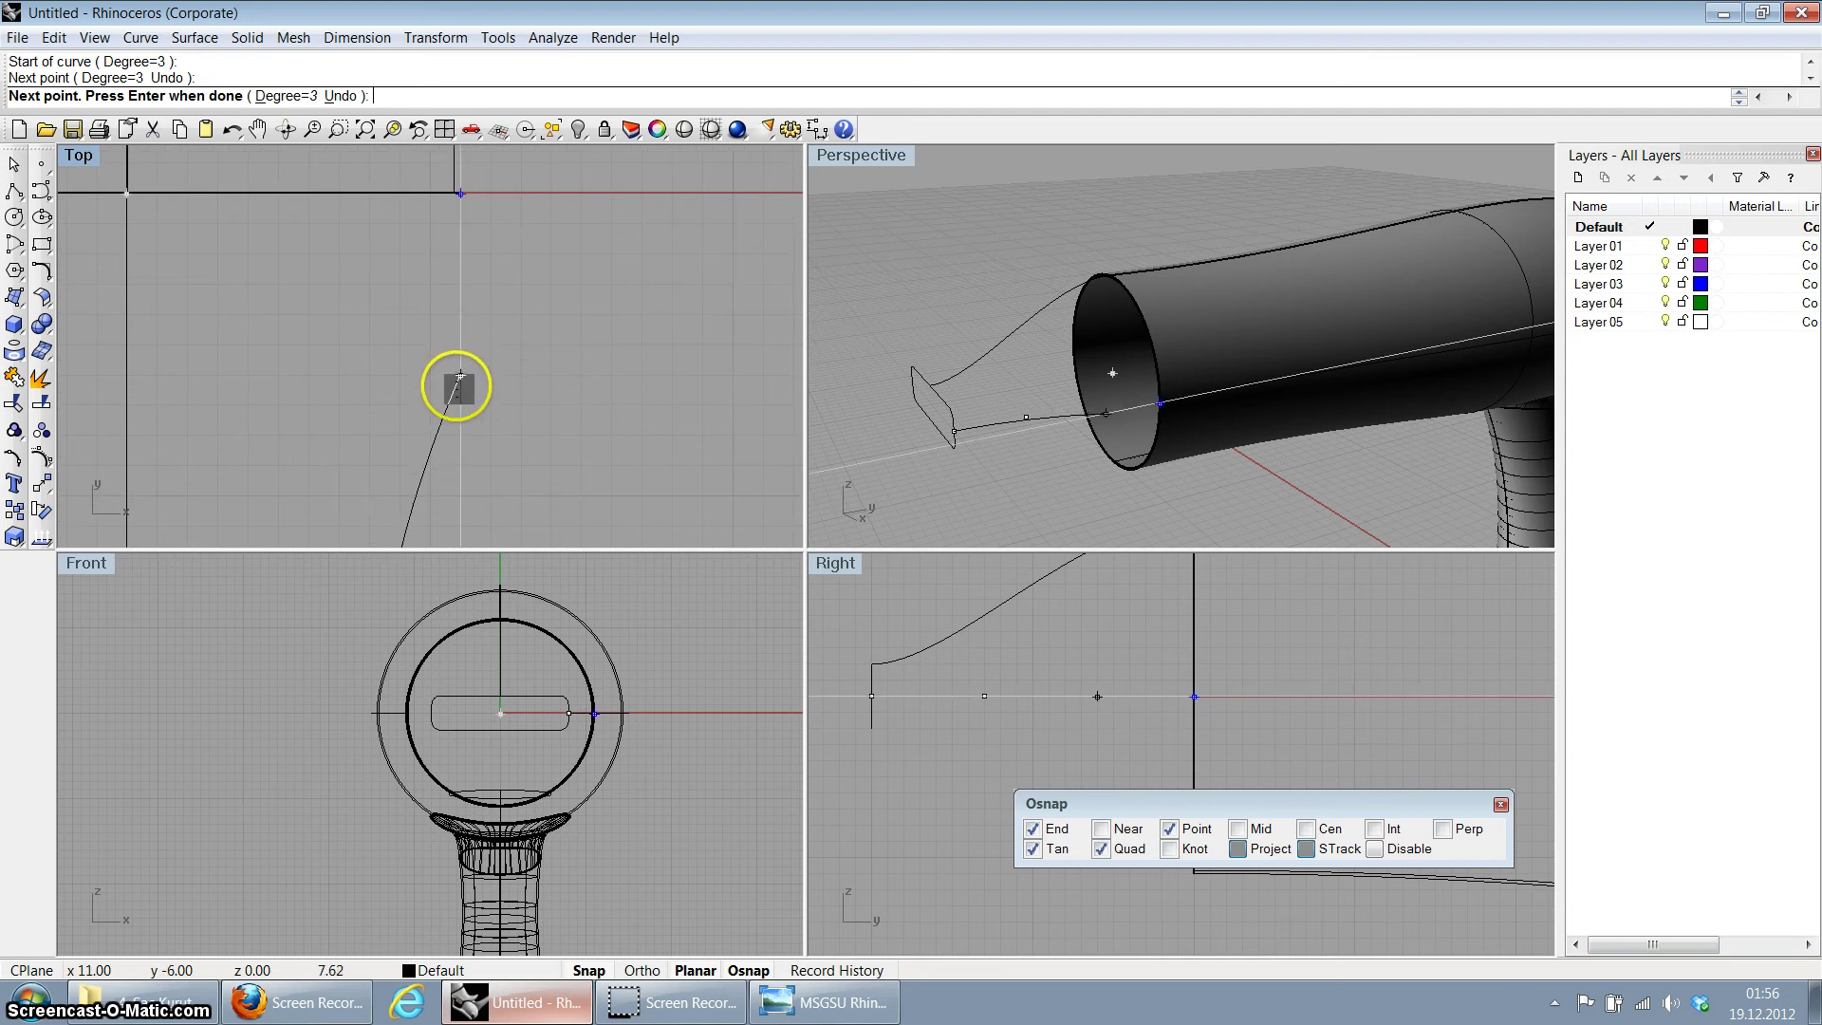
{"action": "left_click", "coordinate": [459, 379]}
{"action": "left_click", "coordinate": [465, 192]}
{"action": "right_click", "coordinate": [467, 194]}
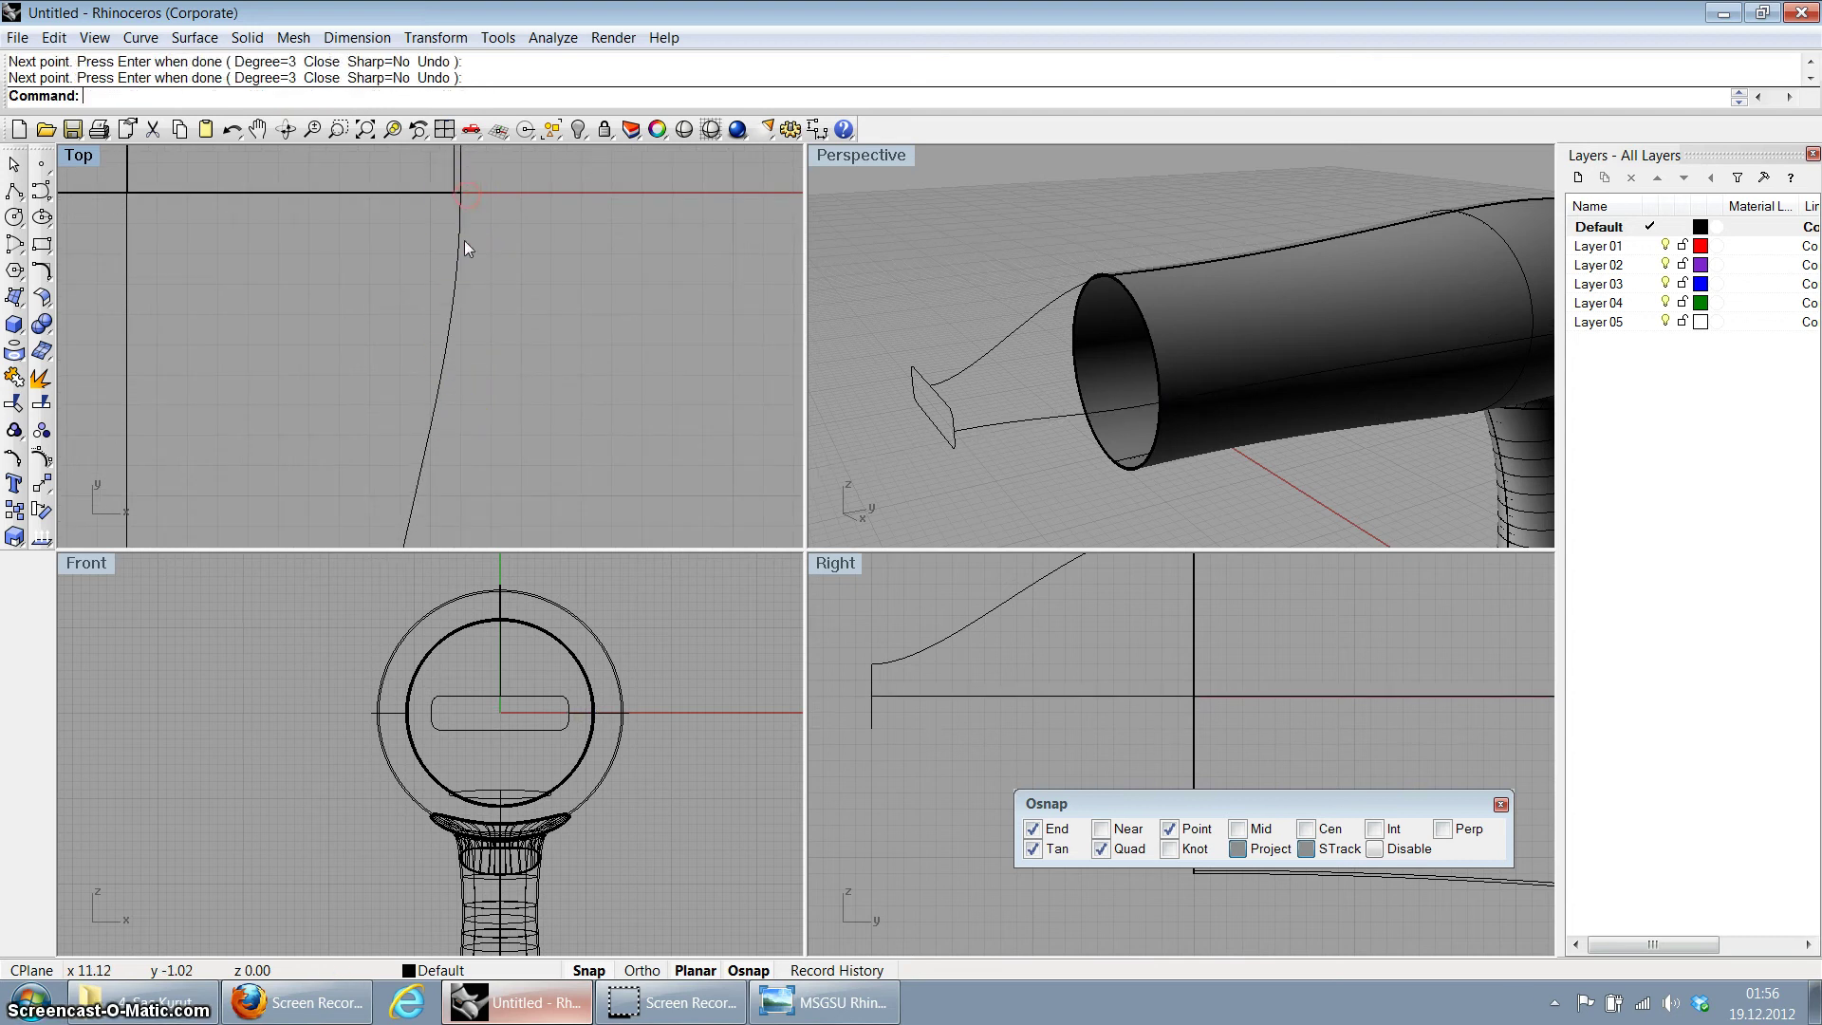
Step: Examine in the Perspective view how the side curve meets the rounded rectangle and the barrel's open end
{"action": "left_click", "coordinate": [462, 245]}
{"action": "mouse_move", "coordinate": [1035, 320]}
{"action": "right_mouse_down"}
{"action": "mouse_move", "coordinate": [1009, 317]}
{"action": "mouse_move", "coordinate": [1063, 327]}
{"action": "right_mouse_up"}
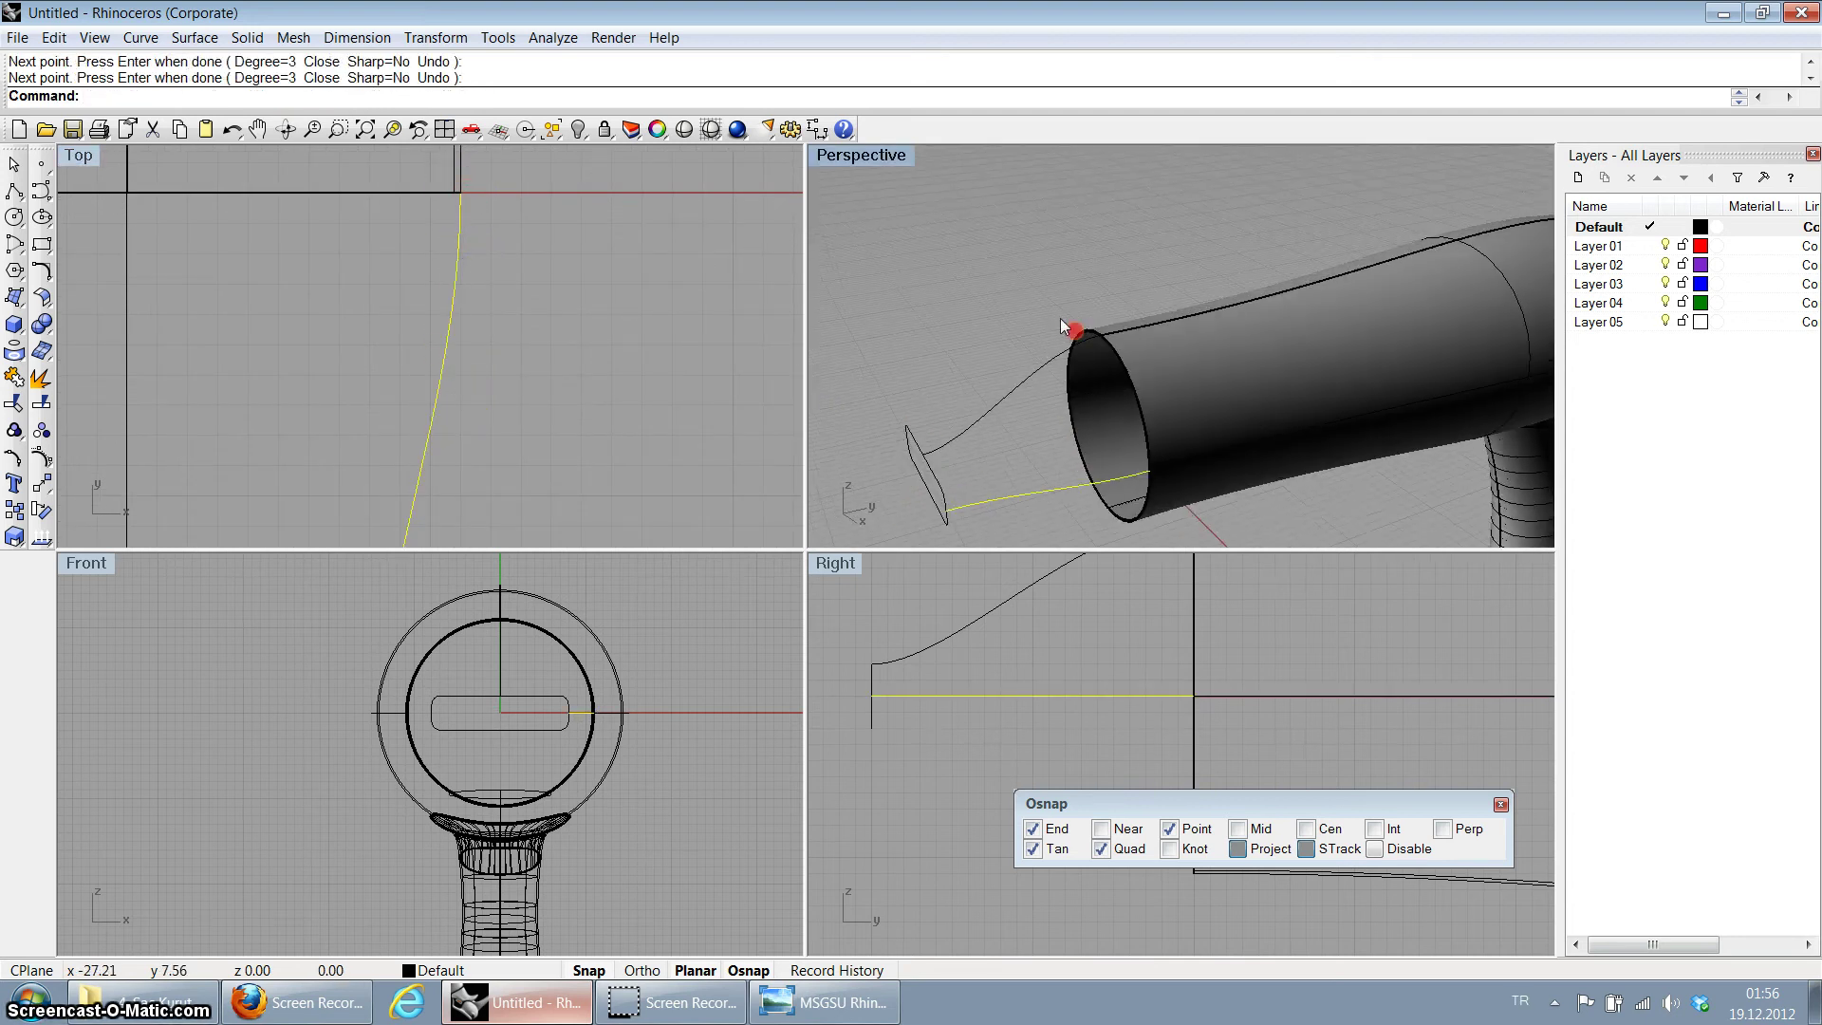
{"action": "double_click", "coordinate": [877, 163]}
{"action": "scroll", "coordinate": [794, 401], "scroll_direction": "up", "scroll_amount": 3}
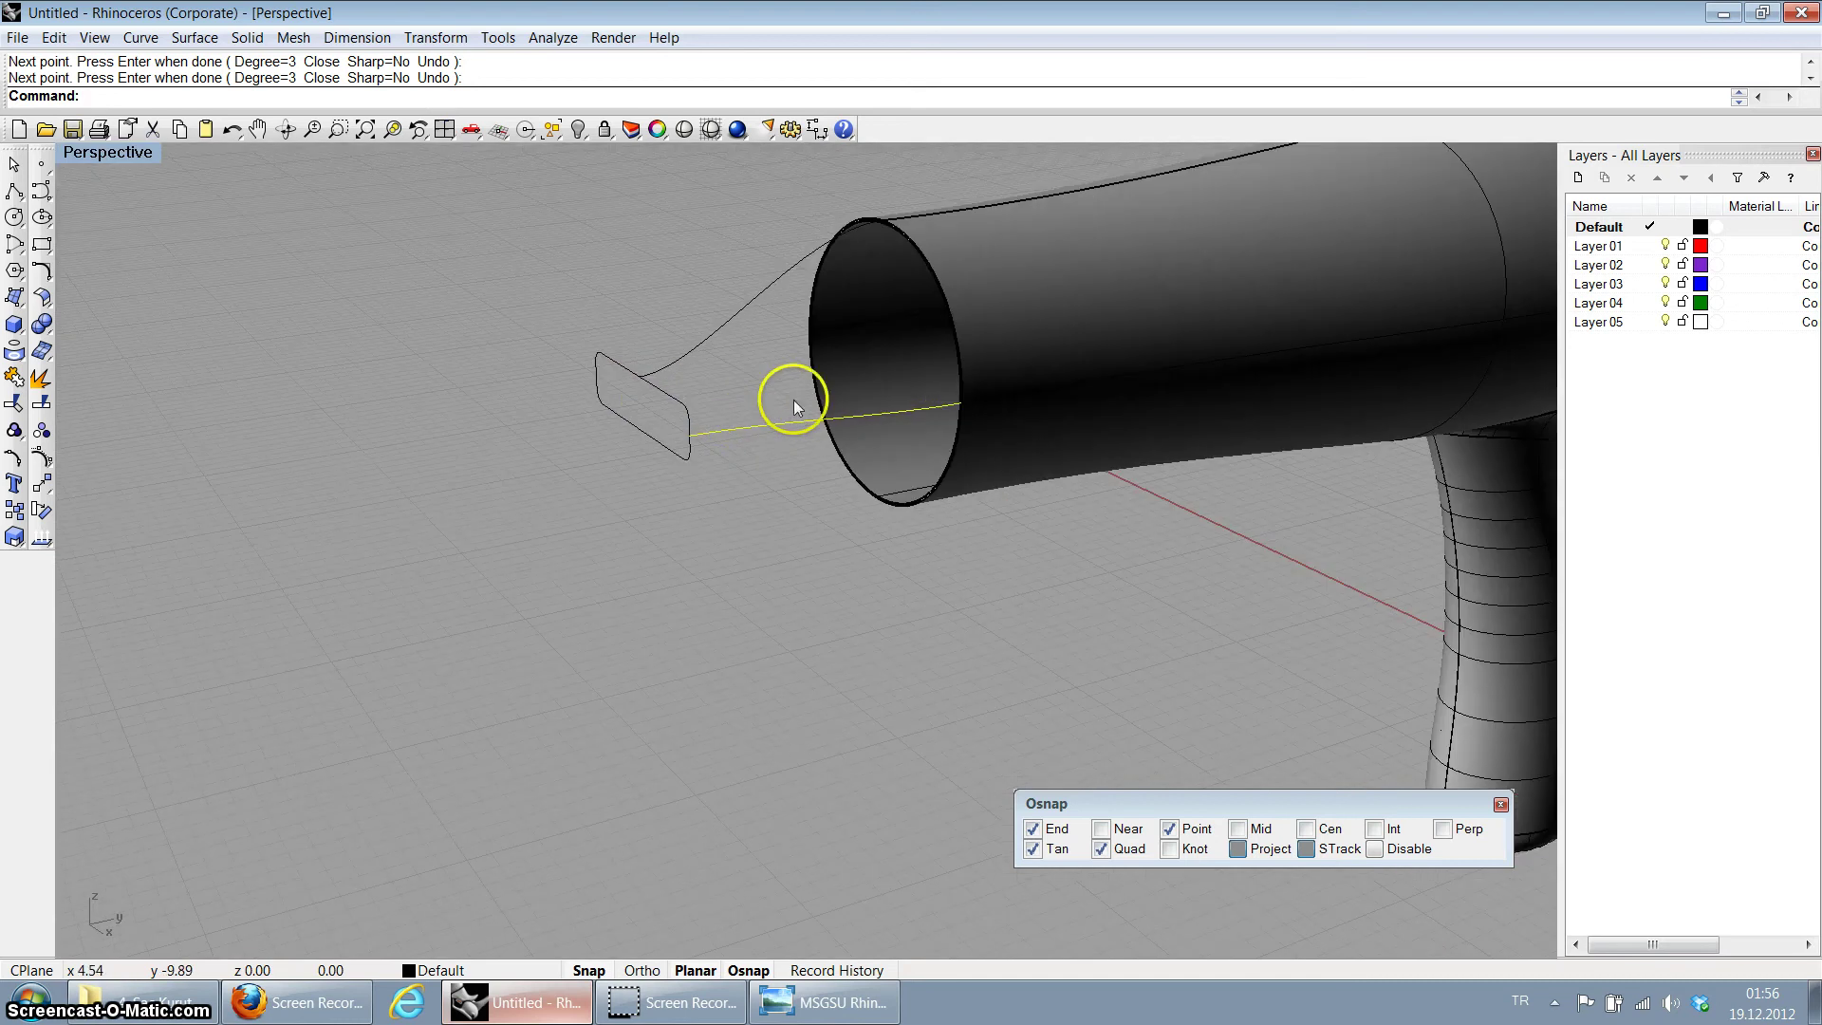
{"action": "right_click_drag", "start_coordinate": [876, 493], "coordinate": [936, 521]}
{"action": "scroll", "coordinate": [1148, 541], "scroll_direction": "up", "scroll_amount": 6}
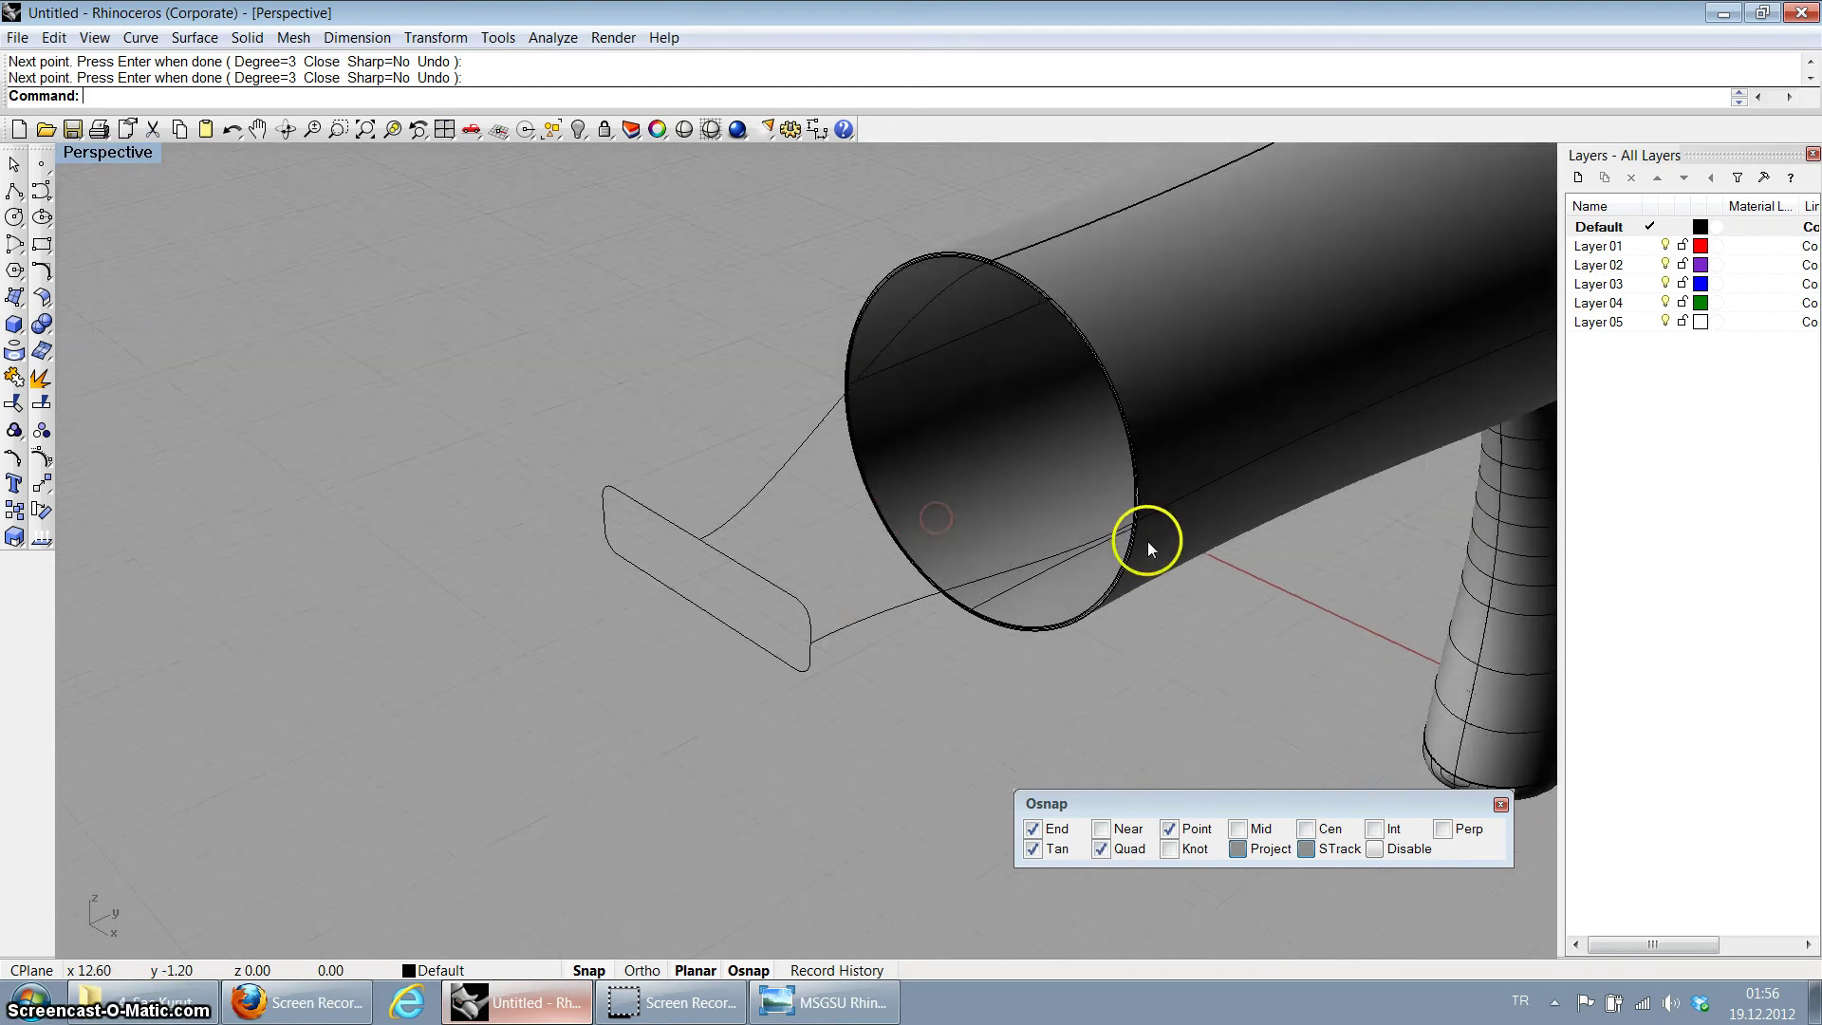
Step: Examine the nozzle's profile curves and the barrel's open end from several angles in the Perspective view
{"action": "left_click", "coordinate": [1090, 532]}
{"action": "left_click", "coordinate": [1103, 680]}
{"action": "right_click_drag", "start_coordinate": [1103, 680], "coordinate": [1158, 692]}
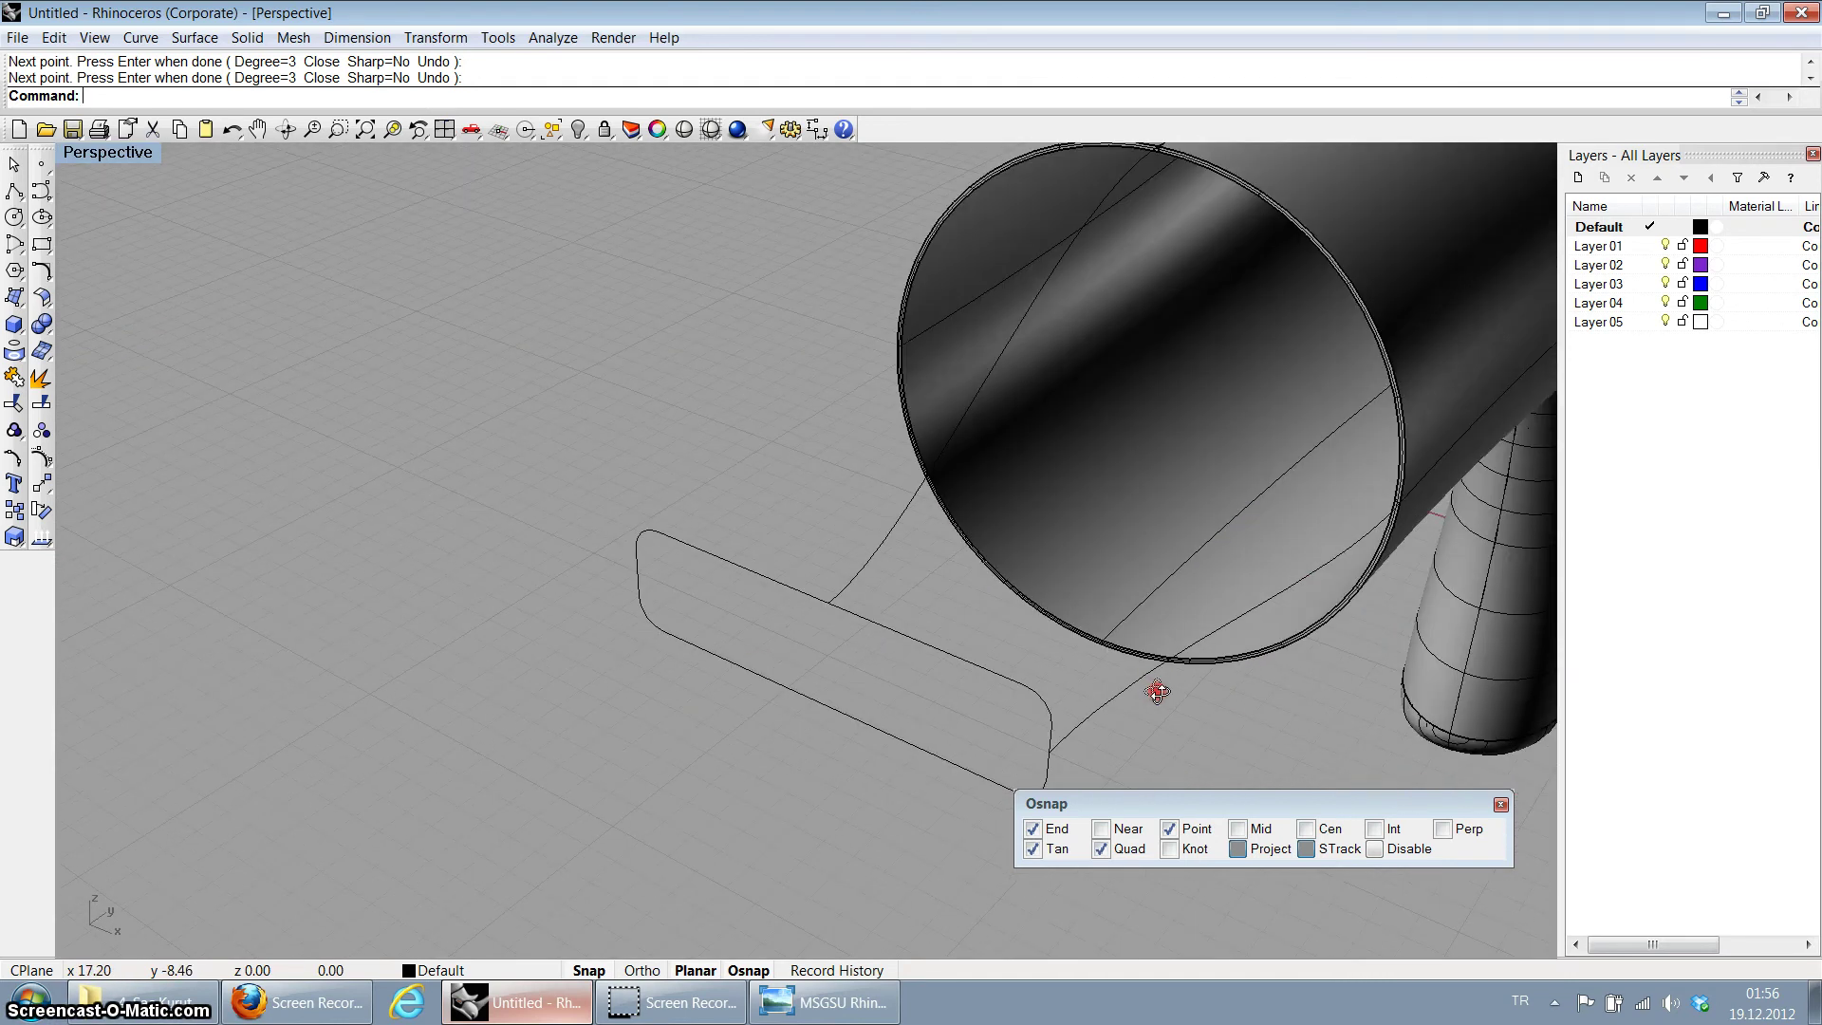
{"action": "scroll", "coordinate": [1075, 557], "scroll_direction": "down", "scroll_amount": 8}
{"action": "right_click_drag", "start_coordinate": [1073, 552], "coordinate": [1139, 536]}
{"action": "scroll", "coordinate": [1183, 340], "scroll_direction": "up", "scroll_amount": 3}
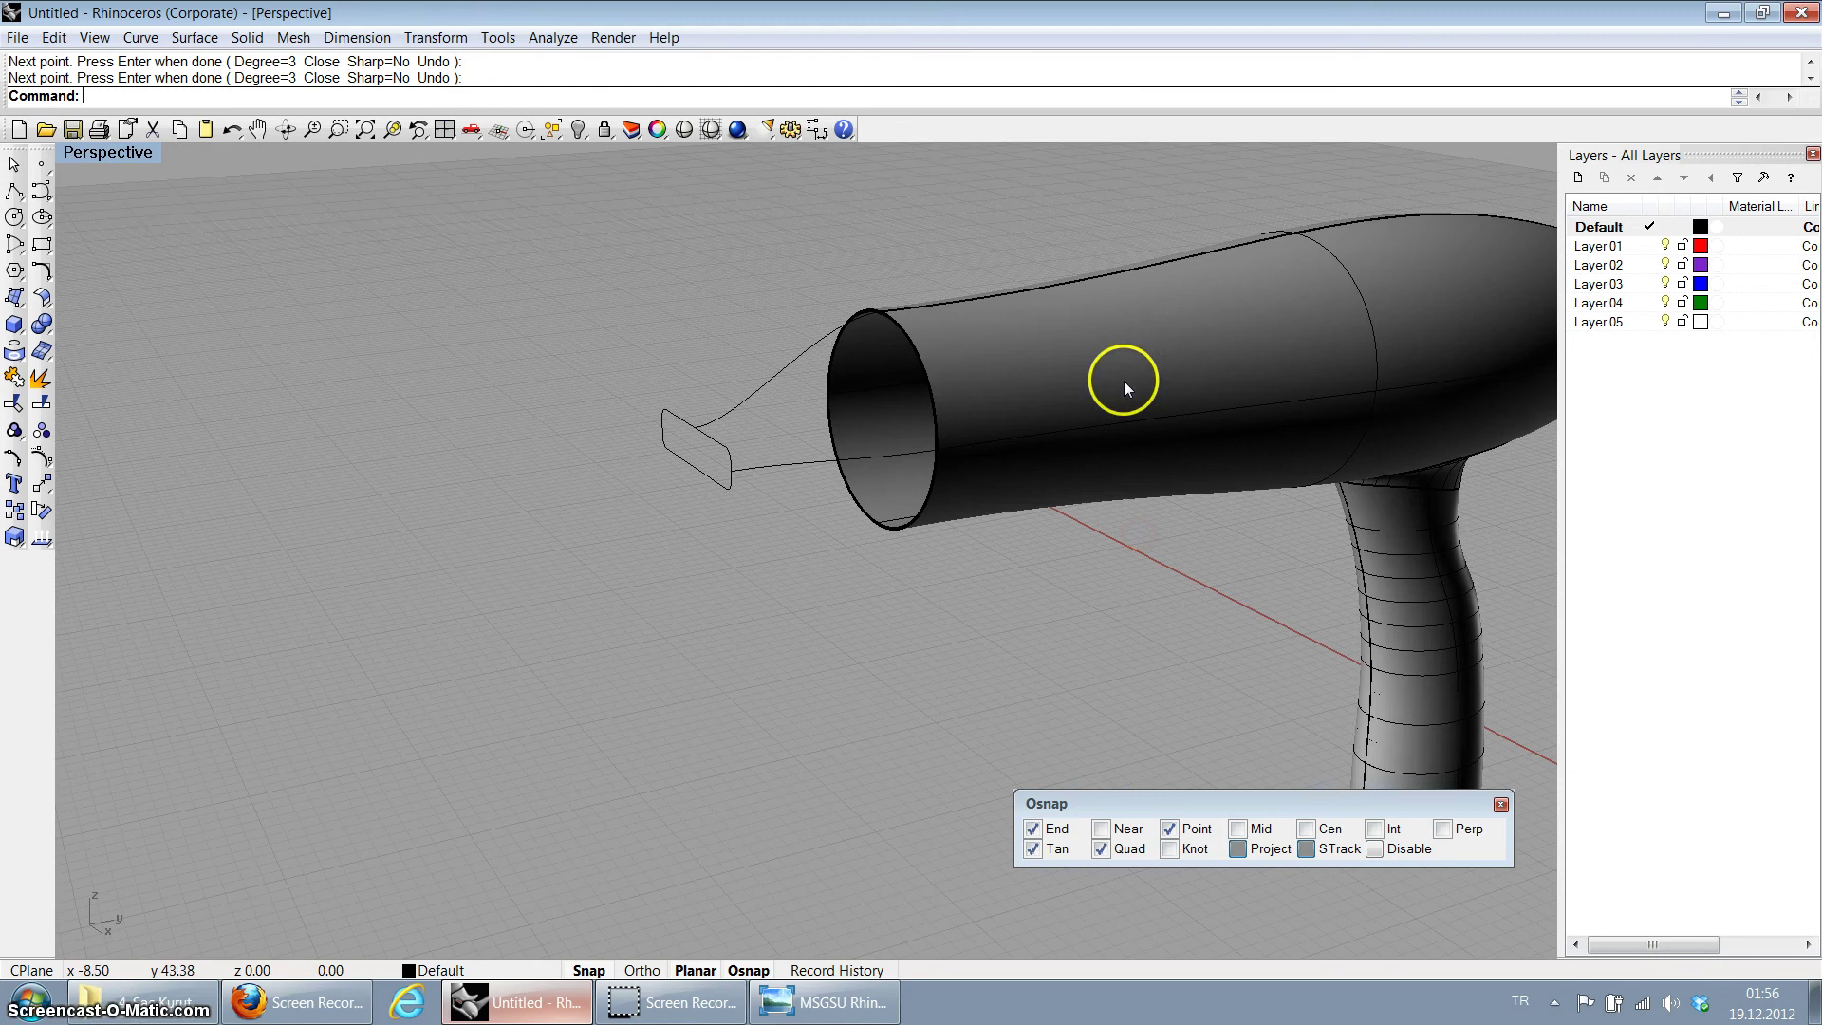
{"action": "right_click_drag", "start_coordinate": [1124, 382], "coordinate": [1087, 392]}
{"action": "scroll", "coordinate": [1155, 358], "scroll_direction": "up", "scroll_amount": 5}
{"action": "right_click_drag", "start_coordinate": [1001, 453], "coordinate": [952, 480]}
Step: Move the nozzle's side curve about 30 units straight down, clear of the barrel, in the Right view
{"action": "left_click", "coordinate": [681, 620]}
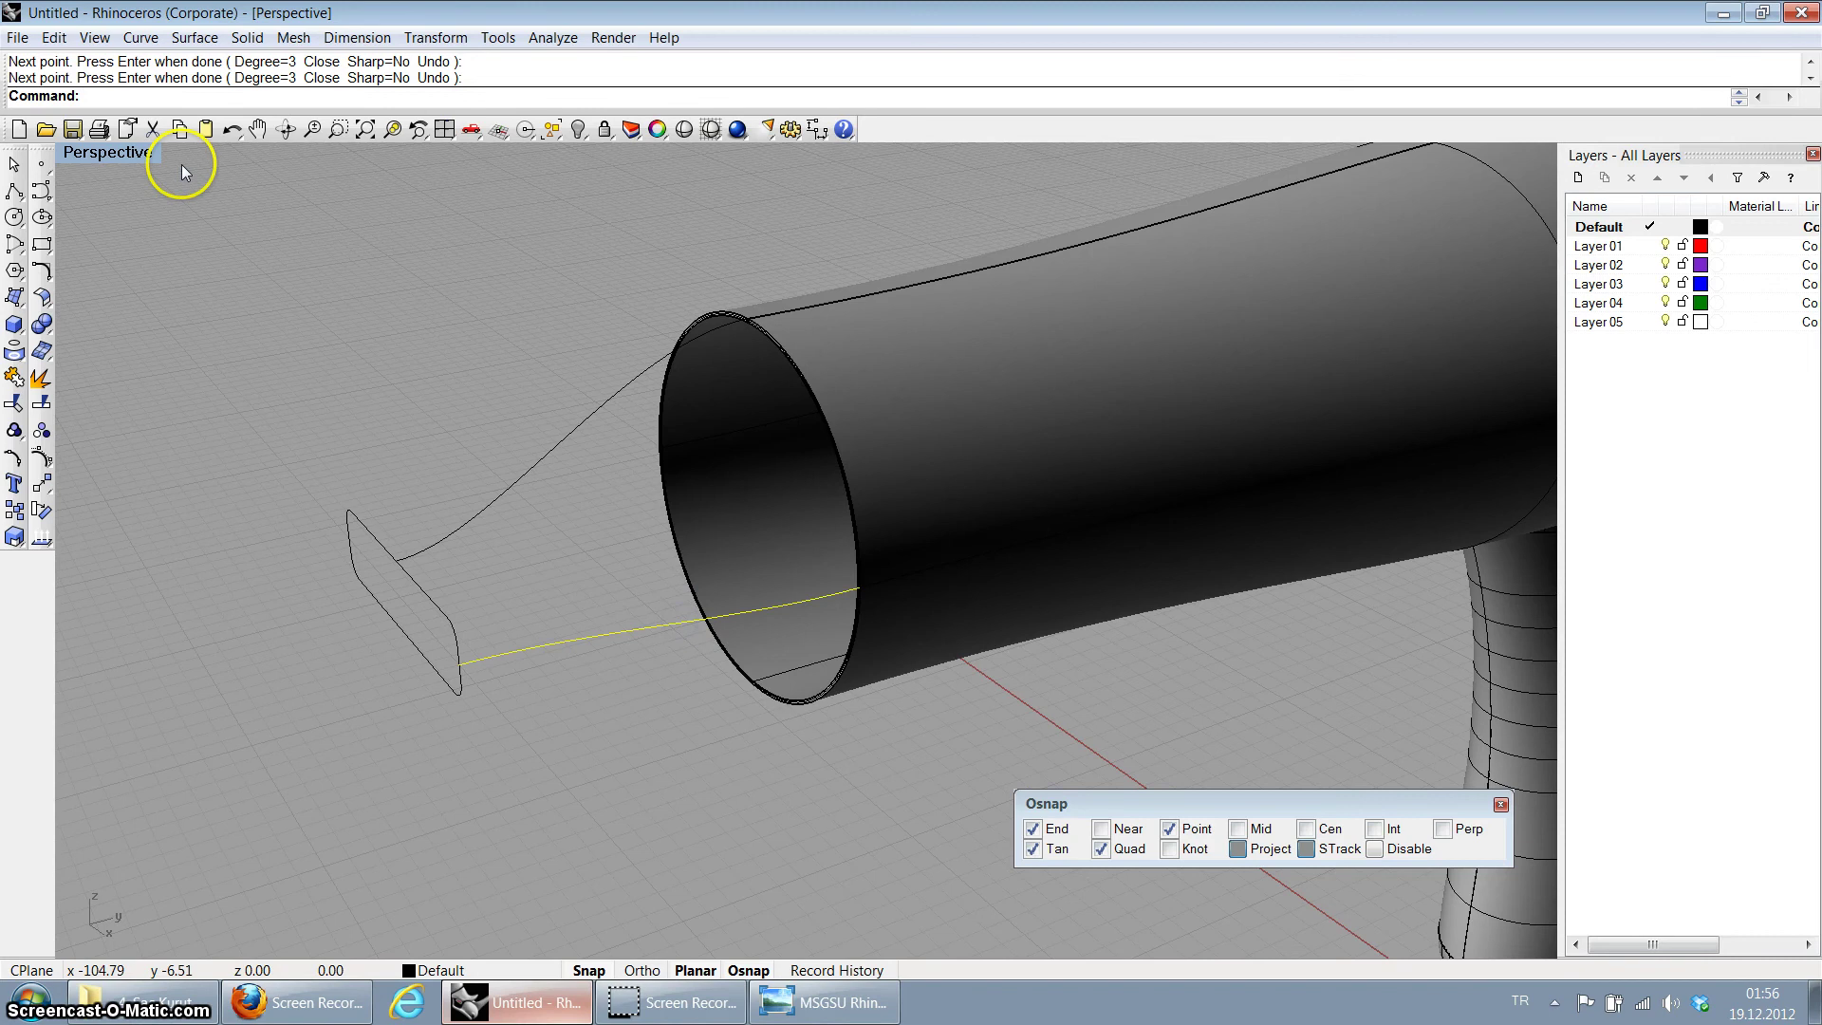
{"action": "double_click", "coordinate": [139, 156]}
{"action": "scroll", "coordinate": [974, 698], "scroll_direction": "down", "scroll_amount": 3}
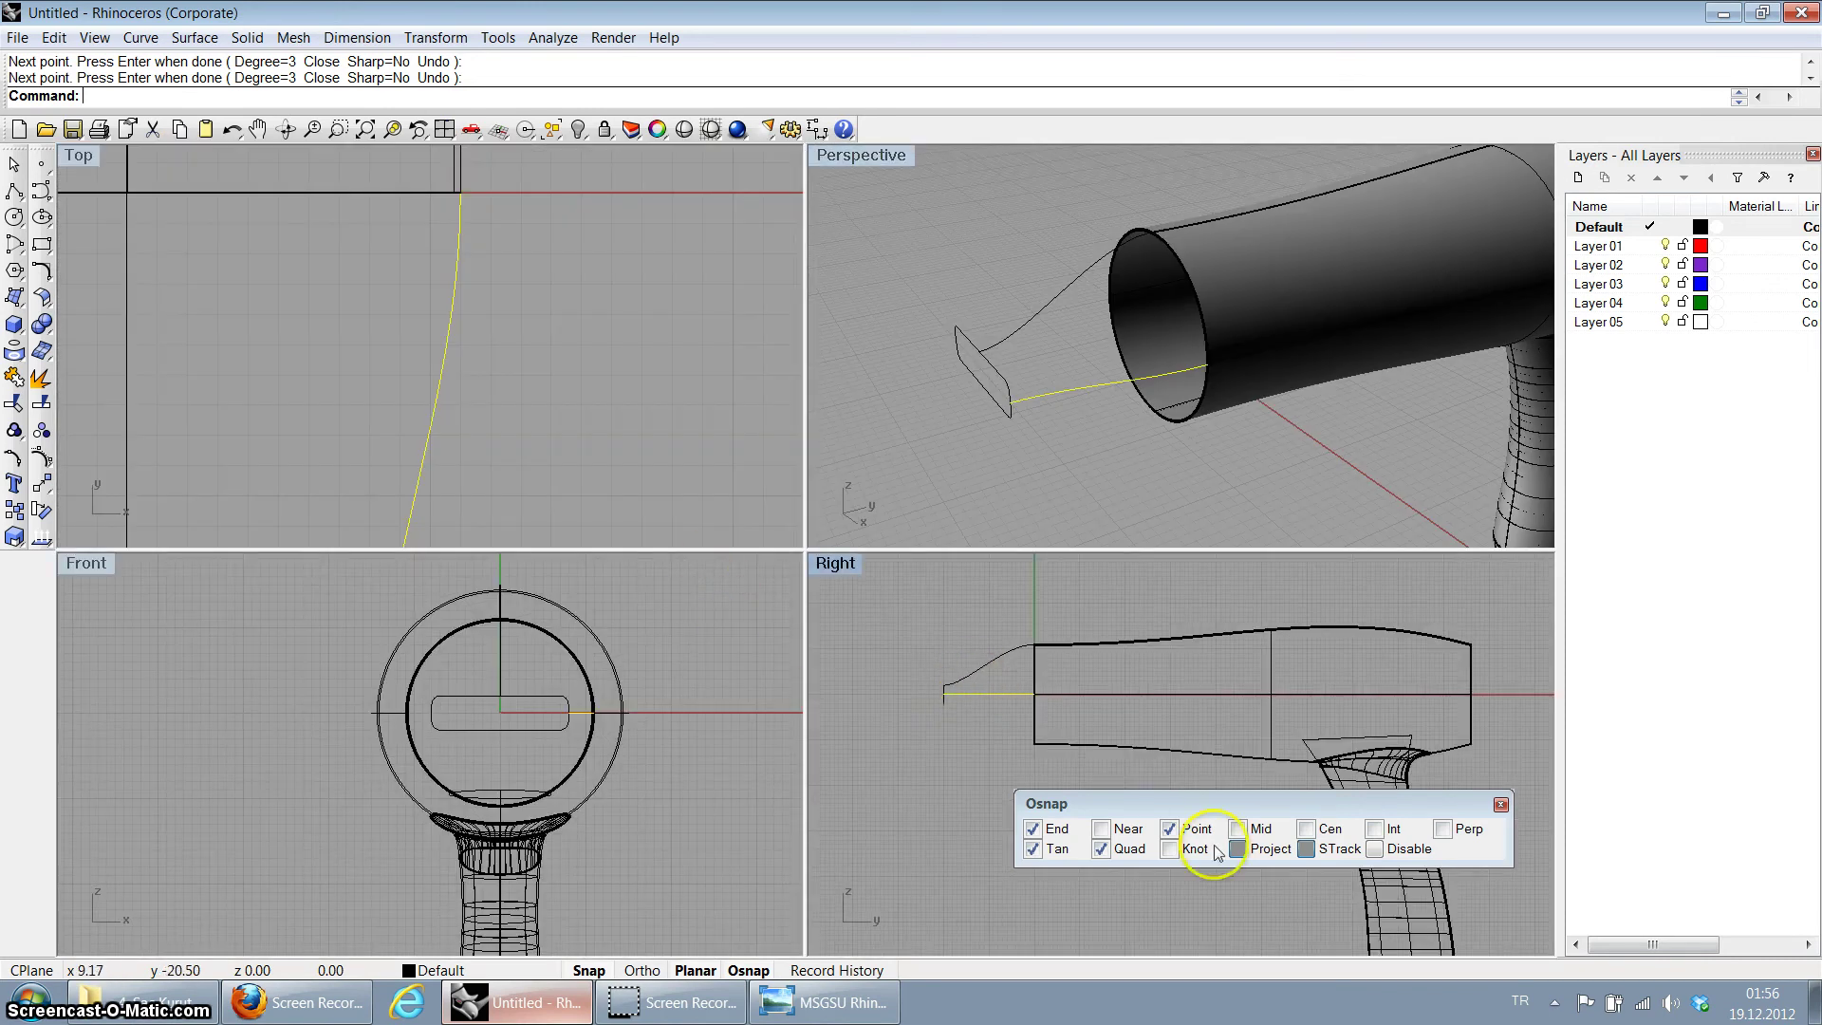
{"action": "left_click_drag", "start_coordinate": [978, 696], "coordinate": [985, 838]}
{"action": "scroll", "coordinate": [836, 680], "scroll_direction": "down", "scroll_amount": 3}
{"action": "scroll", "coordinate": [963, 752], "scroll_direction": "up", "scroll_amount": 3}
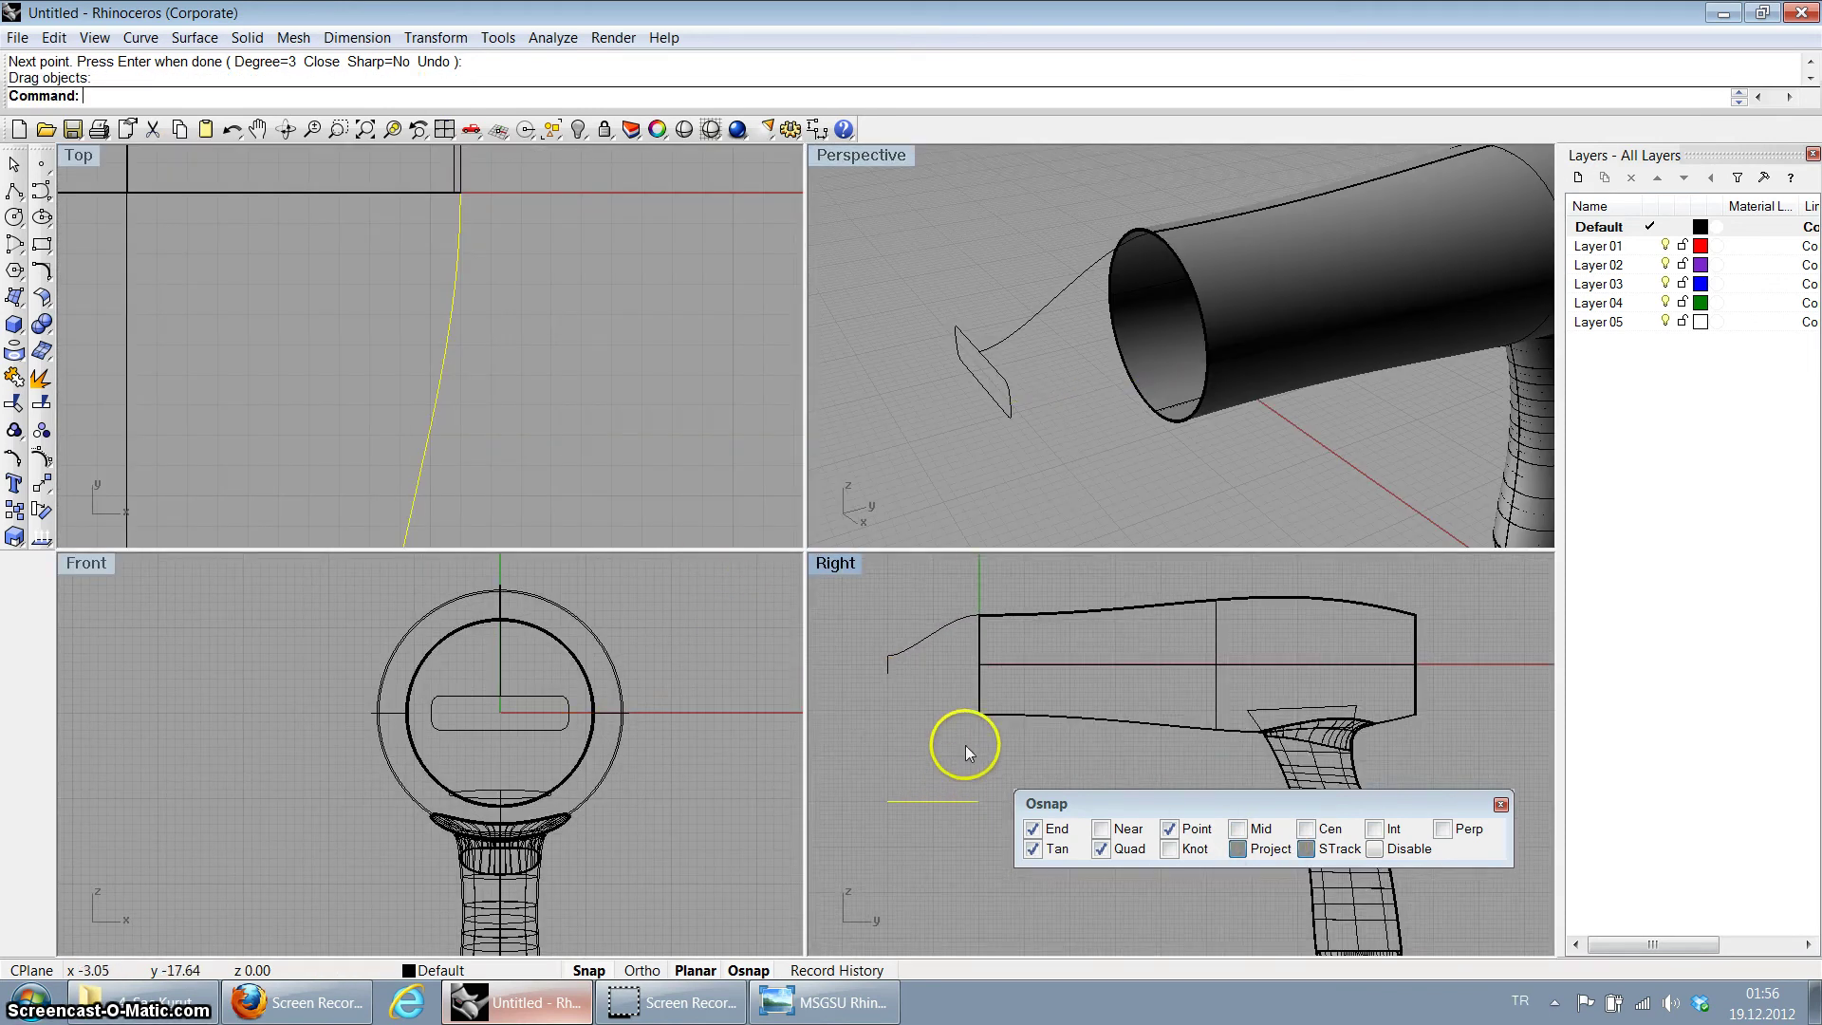
{"action": "left_click", "coordinate": [1046, 448]}
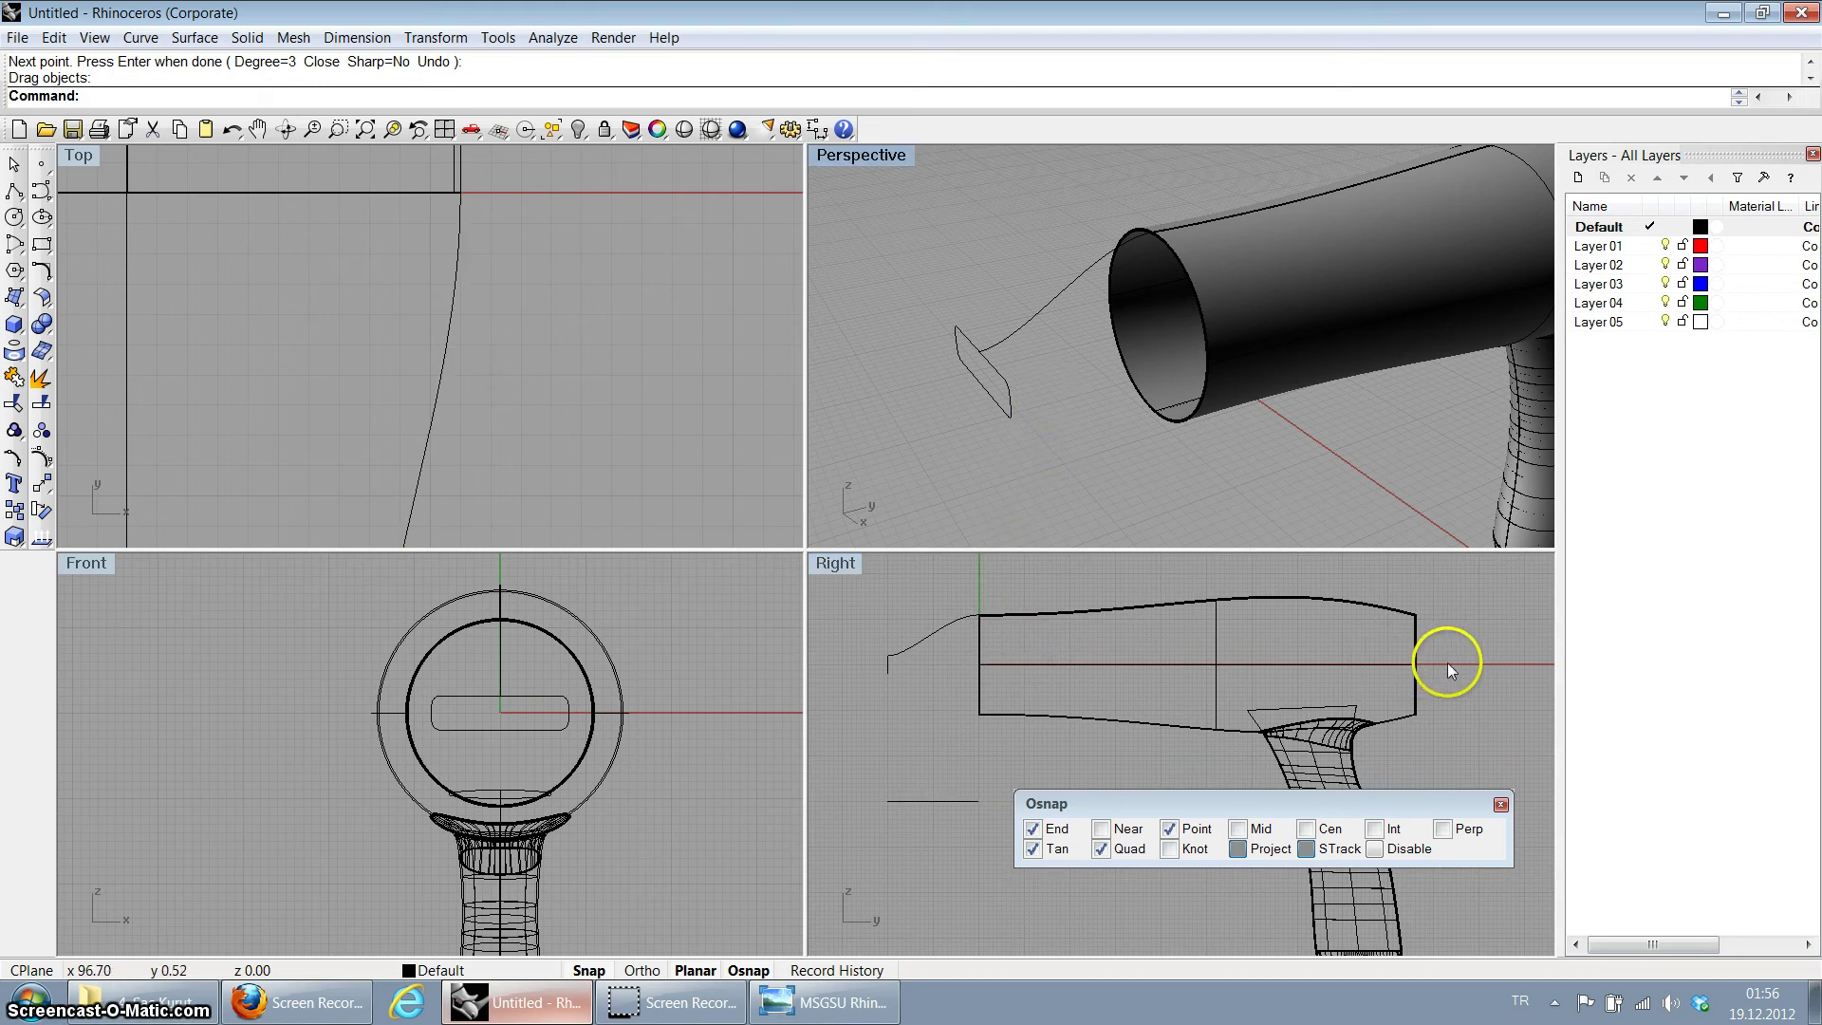
Step: Enable the Mid object snap and move the side curve by its front endpoint onto the midpoint of the rounded rectangle's short side
{"action": "scroll", "coordinate": [1277, 653], "scroll_direction": "down", "scroll_amount": 4}
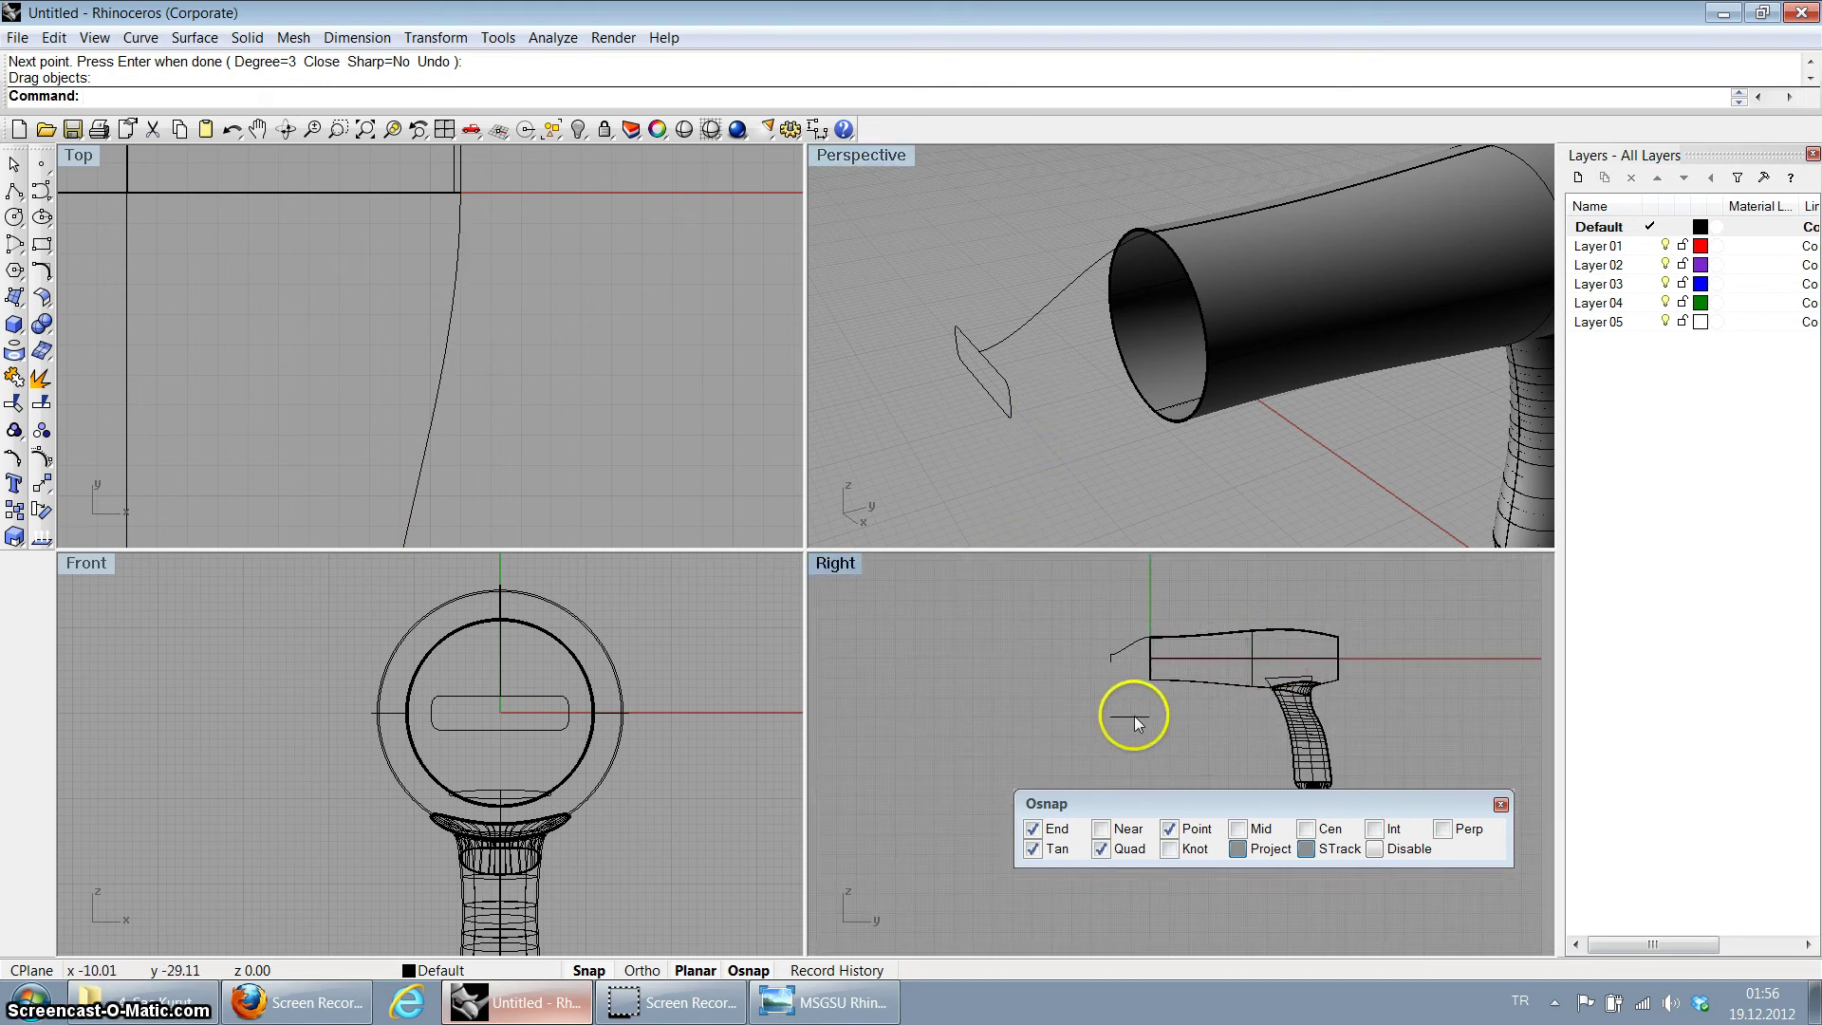
{"action": "scroll", "coordinate": [1144, 719], "scroll_direction": "up", "scroll_amount": 3}
{"action": "scroll", "coordinate": [1039, 346], "scroll_direction": "down", "scroll_amount": 3}
{"action": "scroll", "coordinate": [1049, 418], "scroll_direction": "up", "scroll_amount": 3}
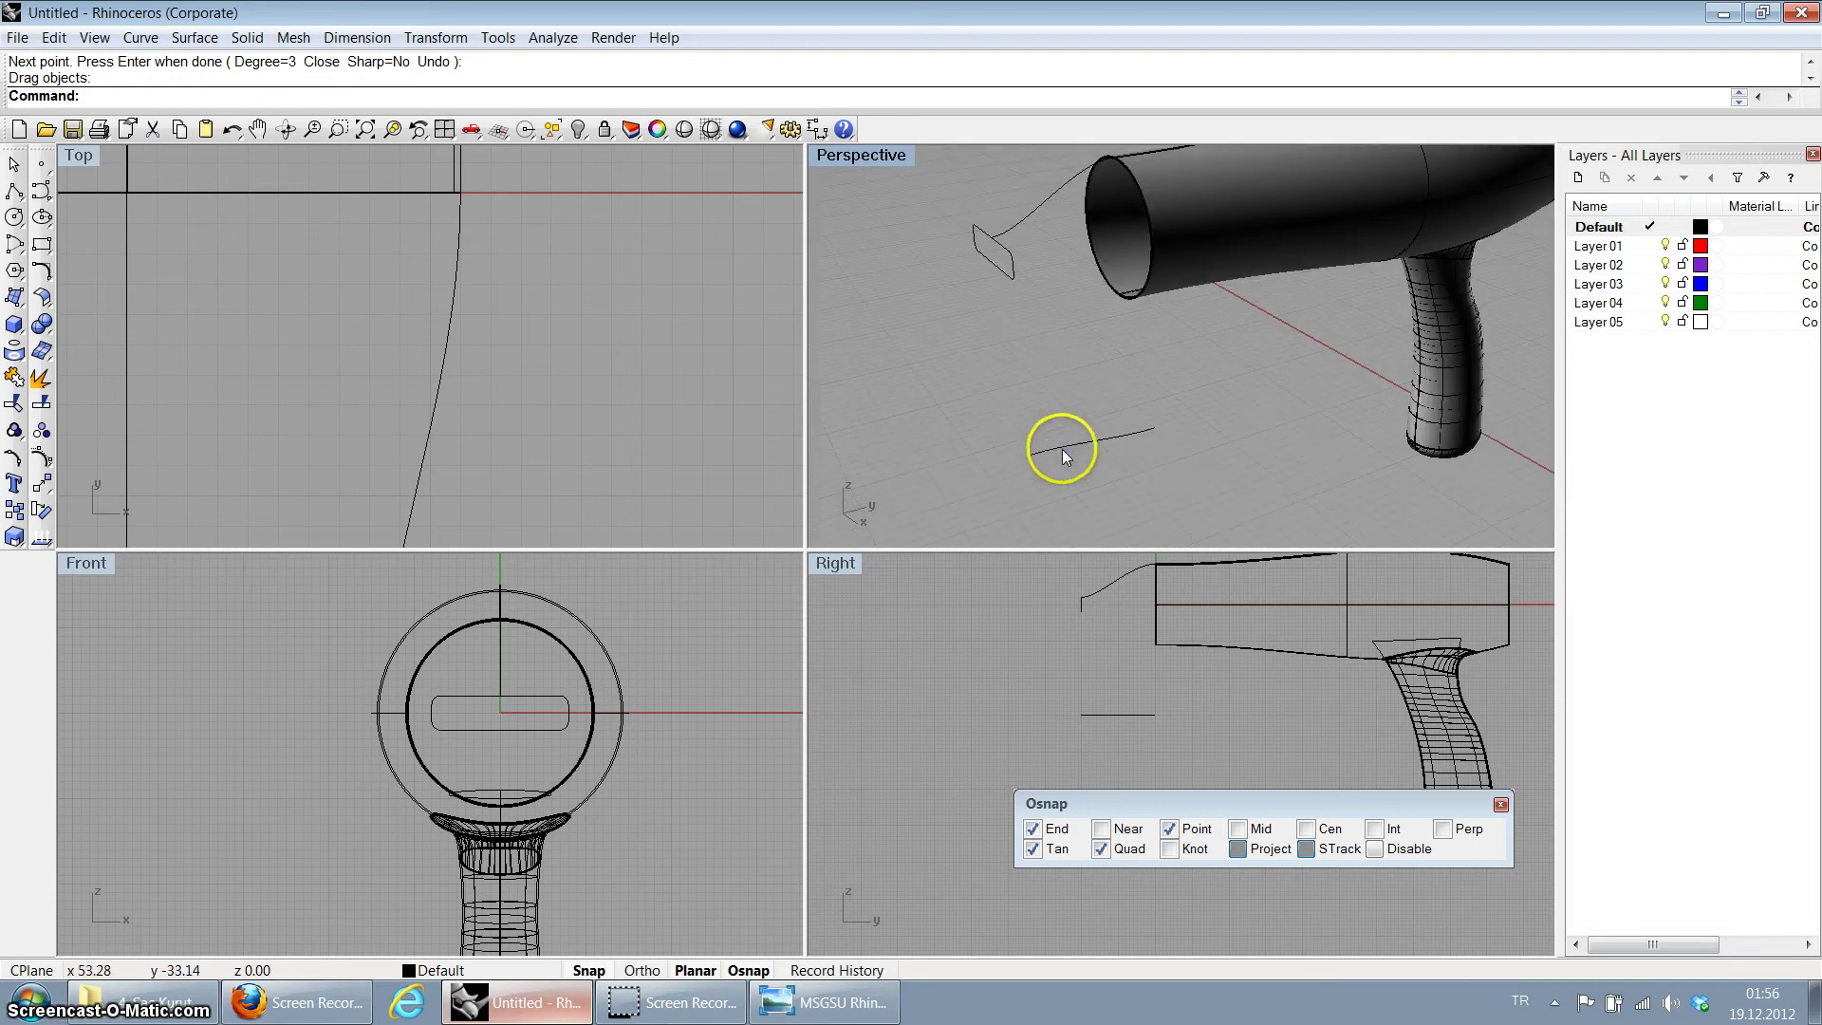
{"action": "left_click", "coordinate": [1063, 447]}
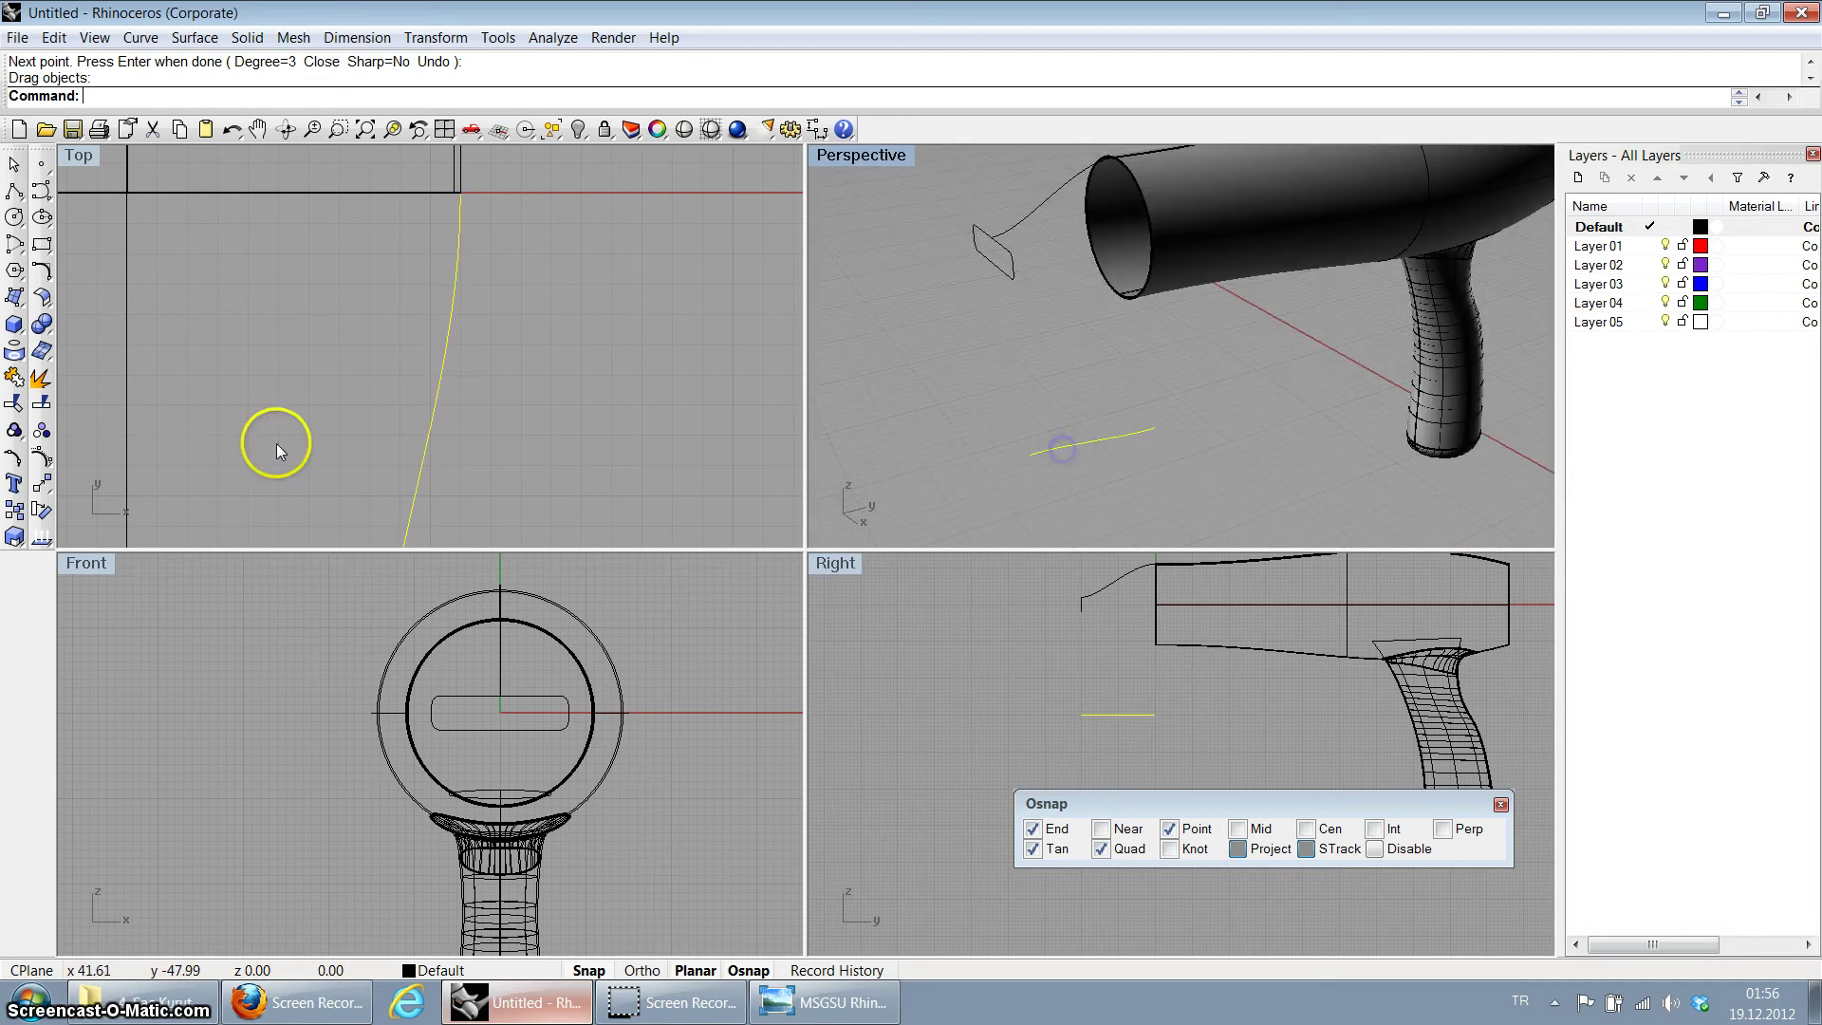
{"action": "left_click", "coordinate": [42, 492]}
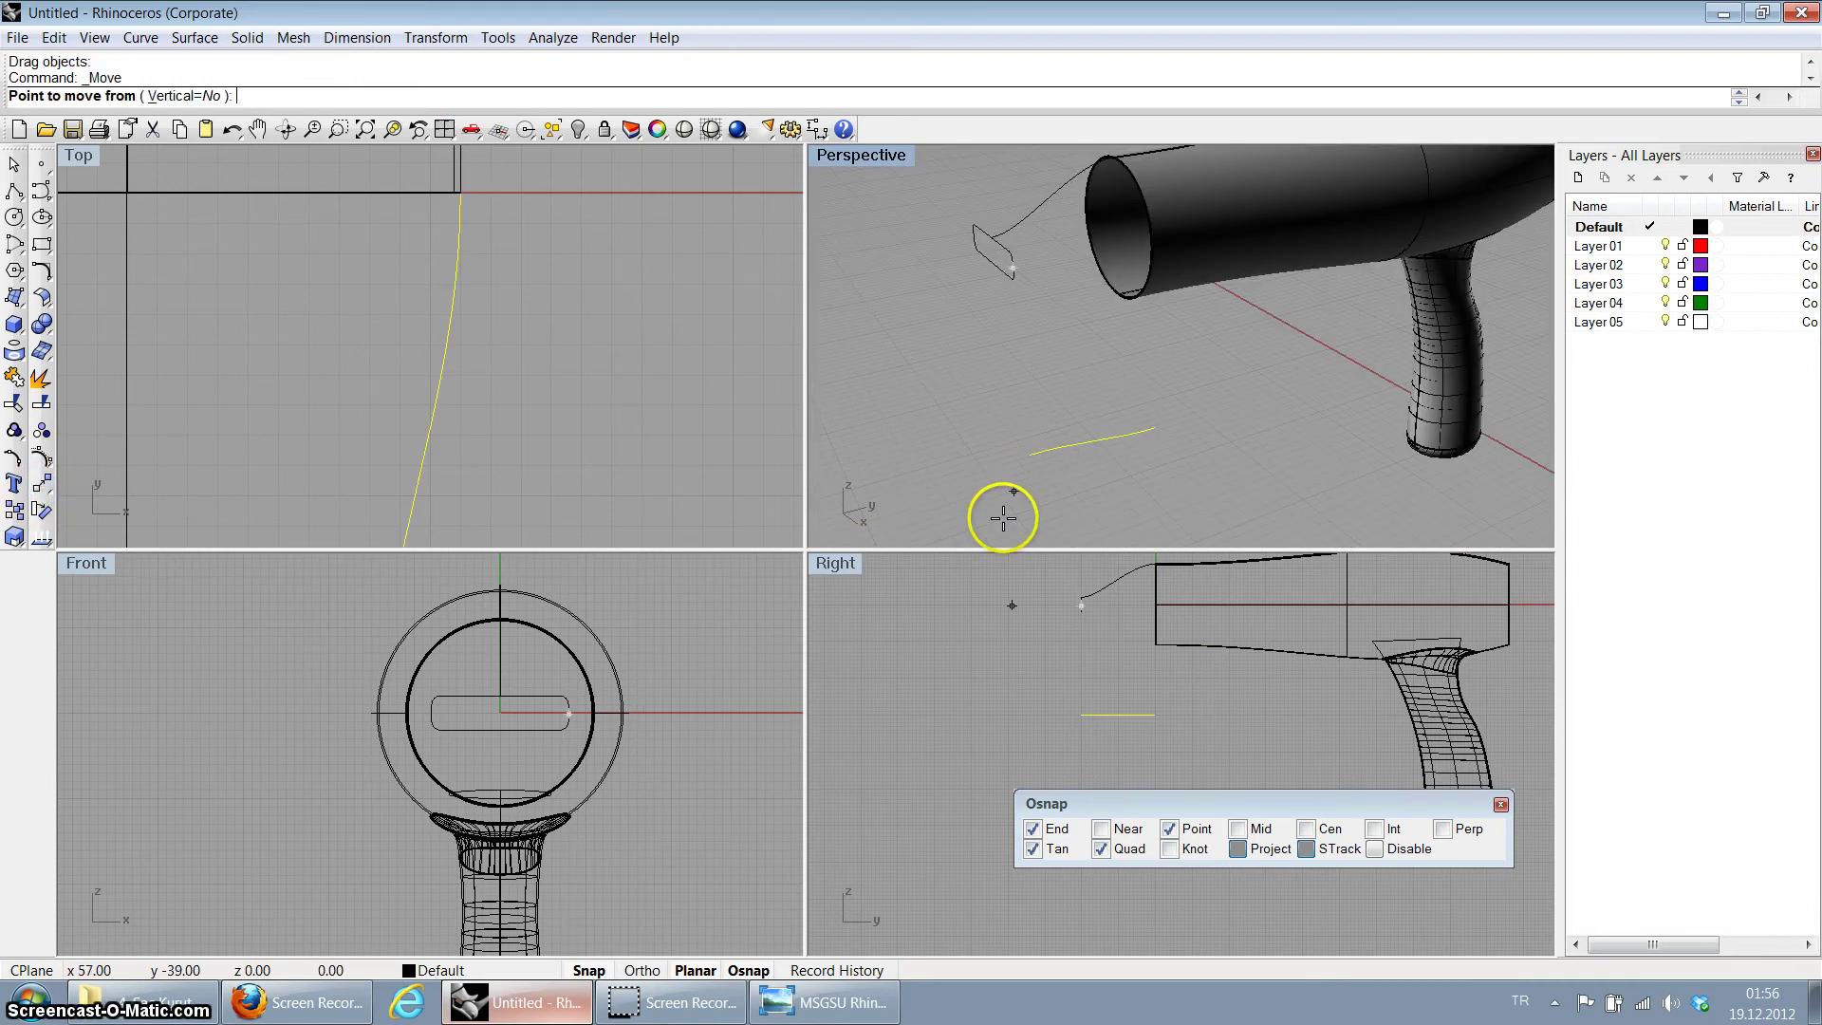
{"action": "left_click", "coordinate": [1025, 454]}
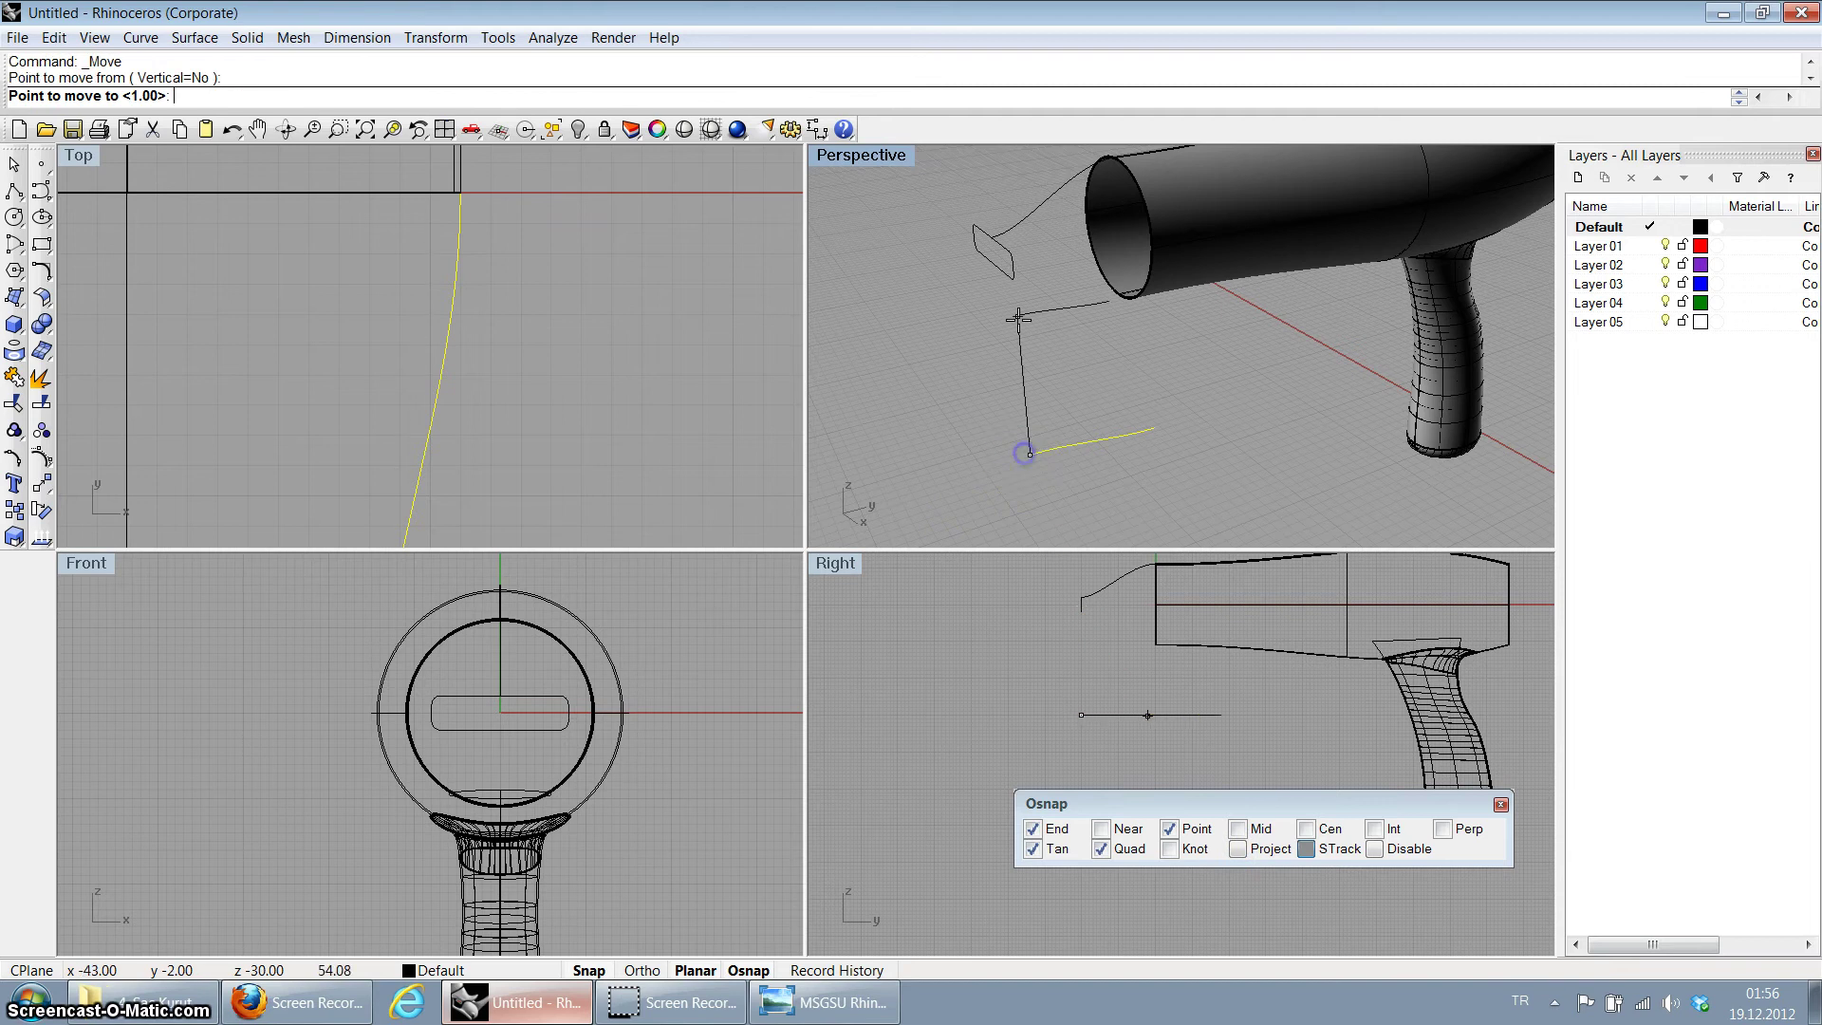
{"action": "scroll", "coordinate": [1049, 276], "scroll_direction": "up", "scroll_amount": 3}
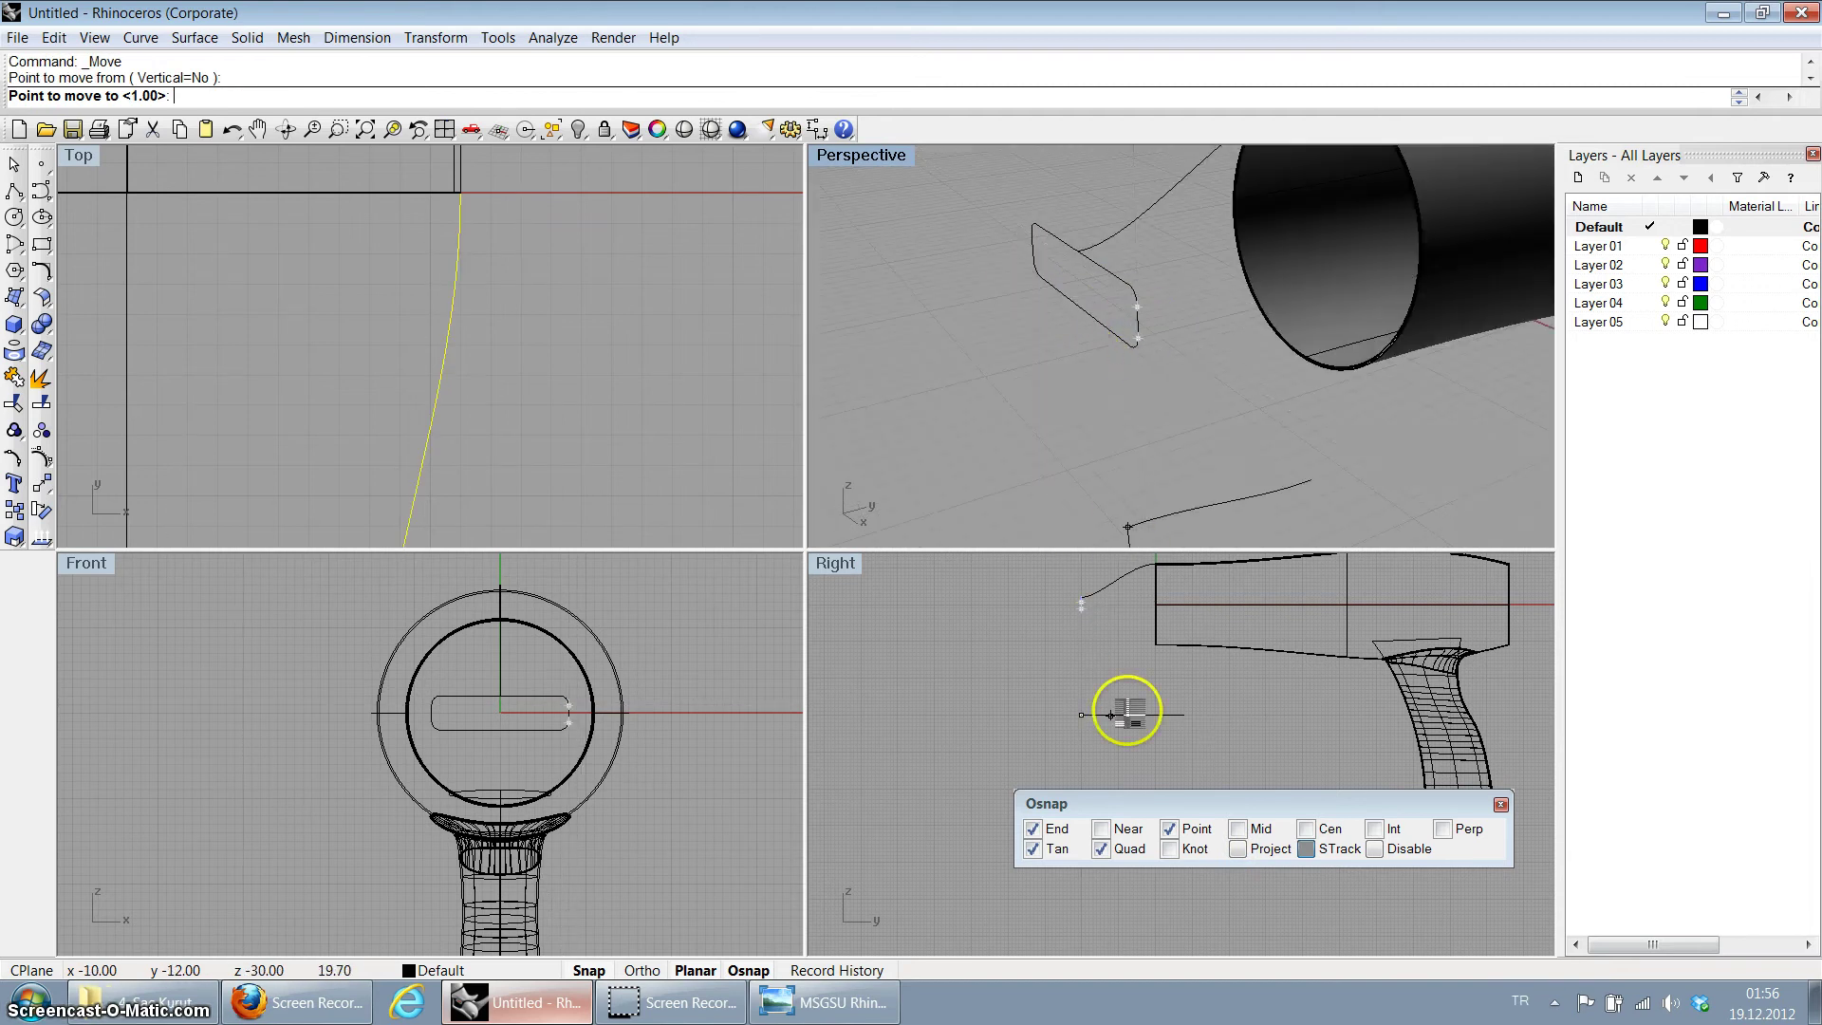
{"action": "left_click", "coordinate": [1237, 829]}
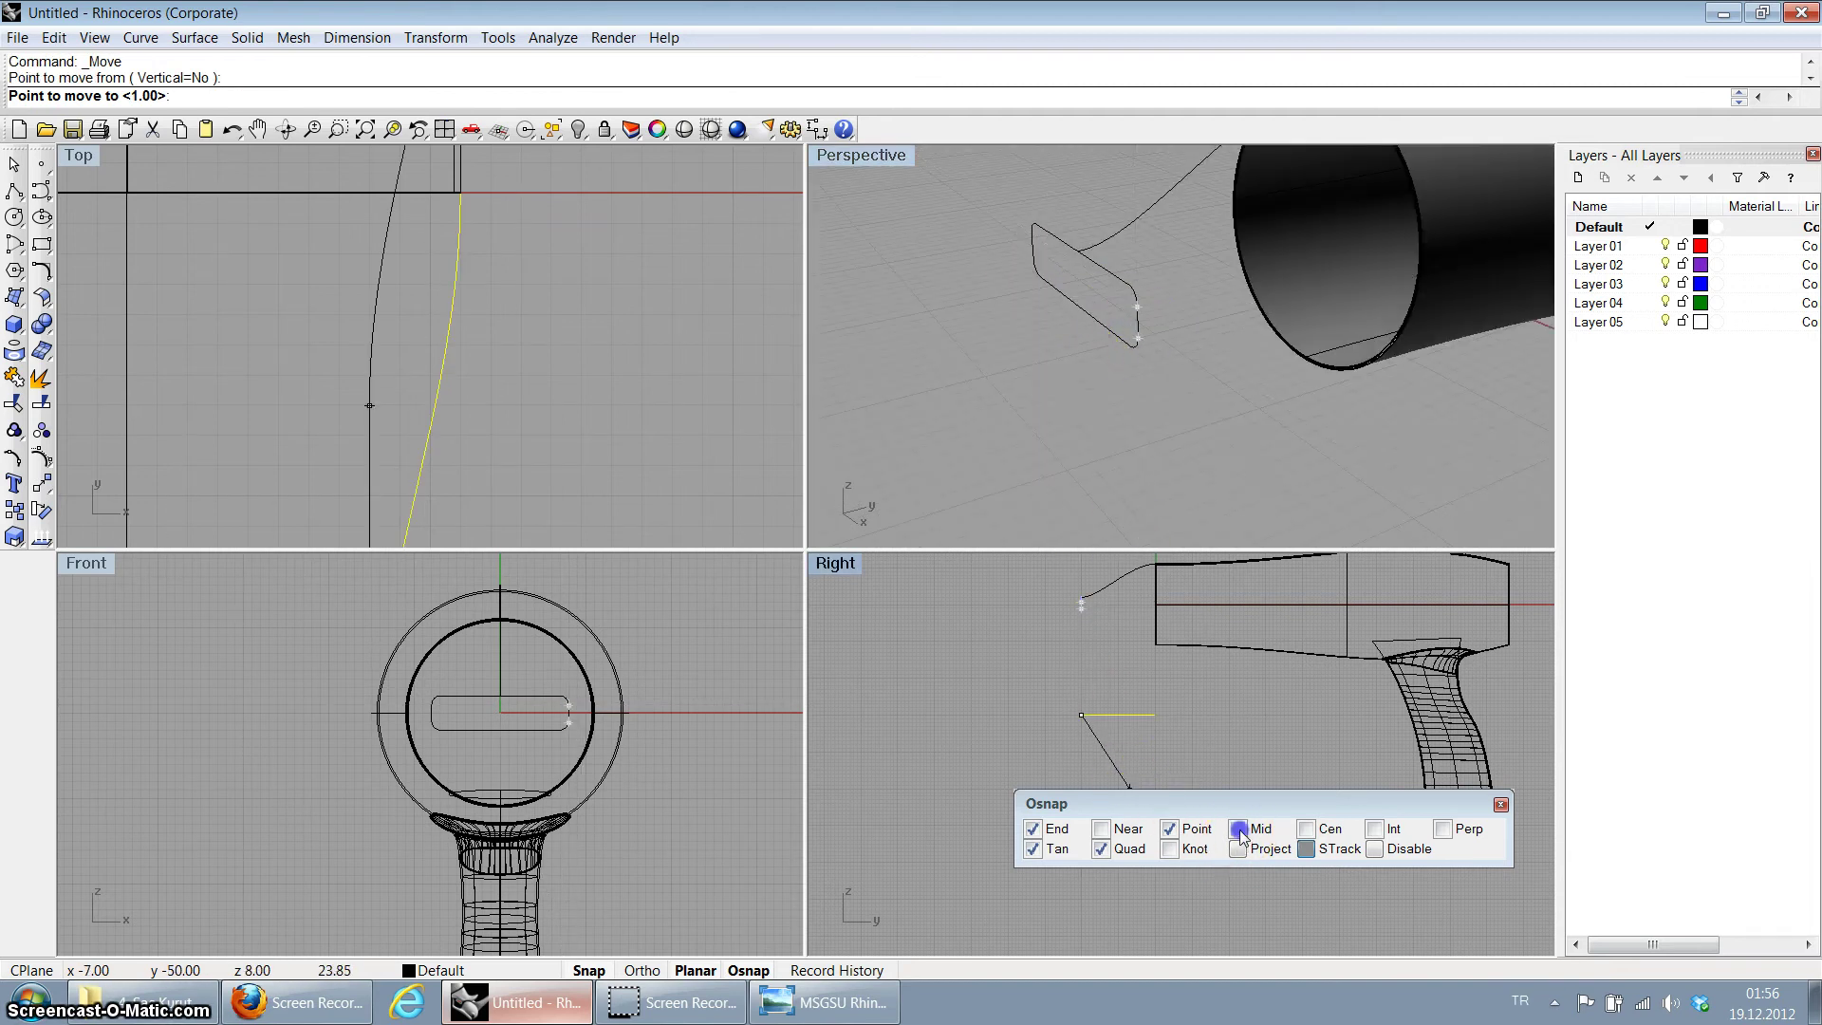
{"action": "left_click", "coordinate": [1140, 322]}
Step: Mirror a copy of the nozzle's upper profile curve across the horizontal axis in the Front view
{"action": "right_click_drag", "start_coordinate": [1163, 418], "coordinate": [1008, 191]}
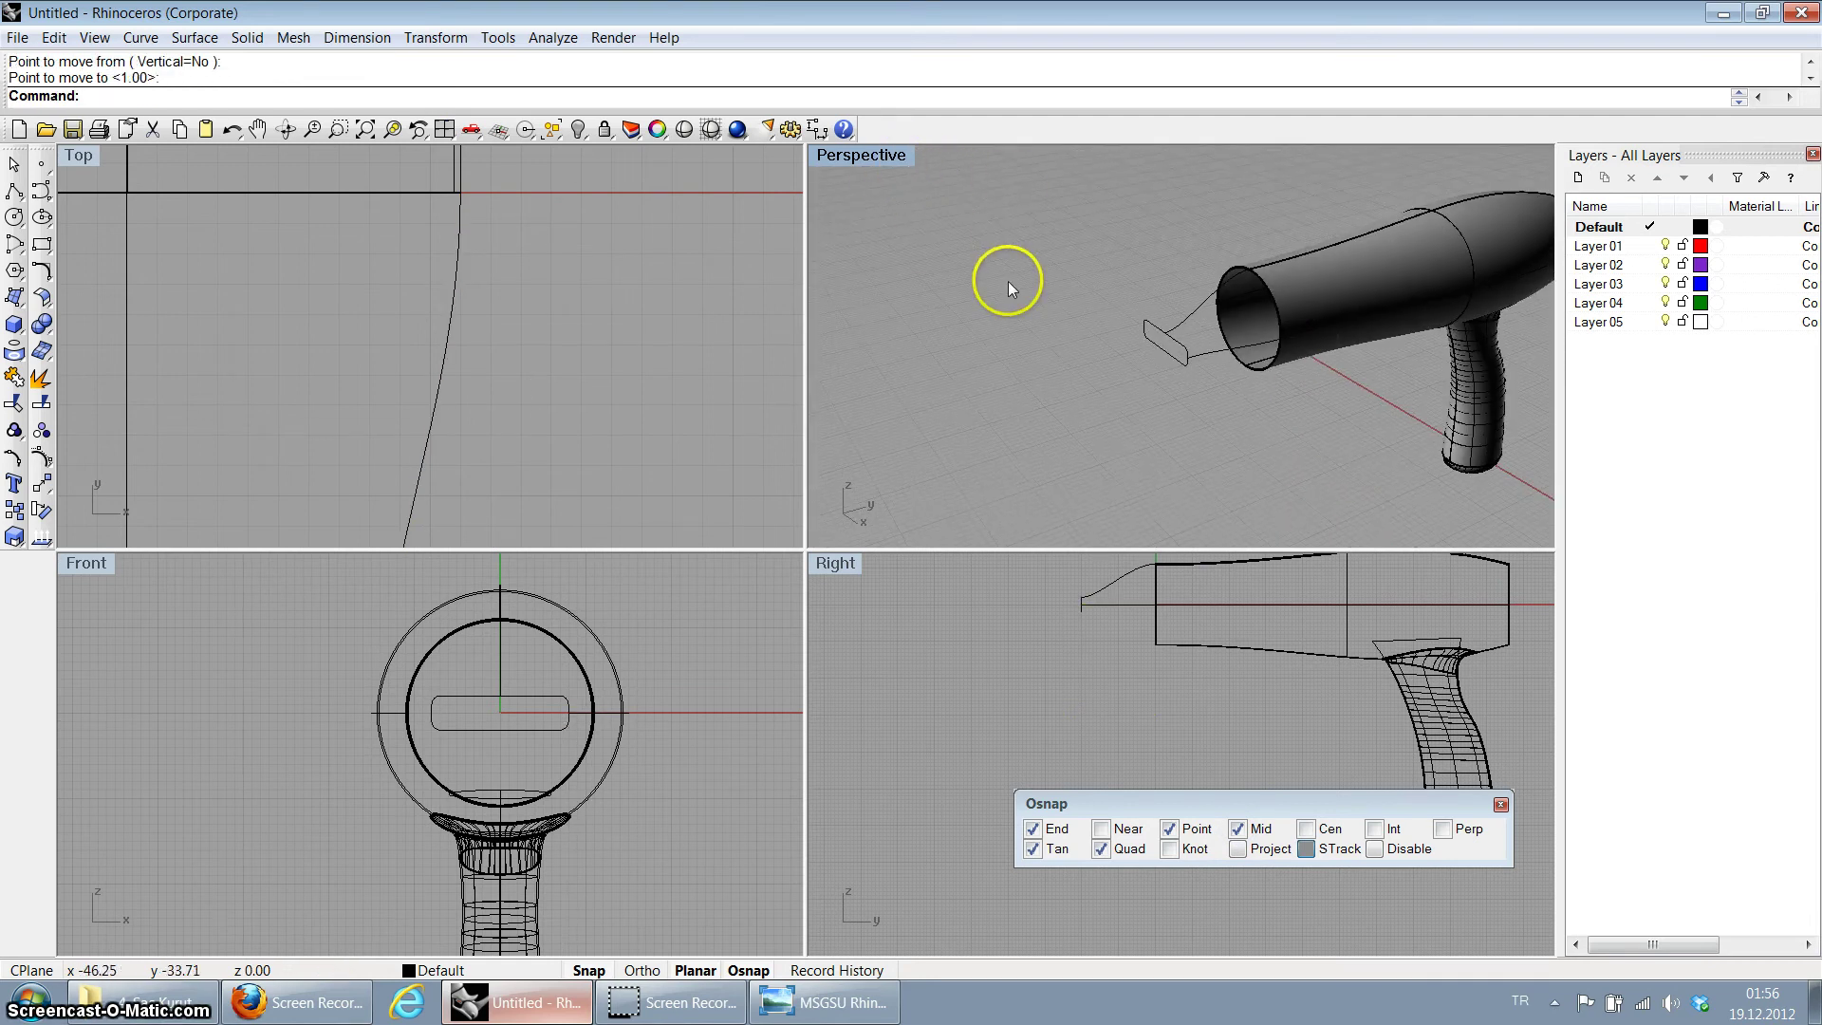
{"action": "right_click_drag", "start_coordinate": [1001, 276], "coordinate": [1123, 305]}
{"action": "left_click", "coordinate": [1128, 306]}
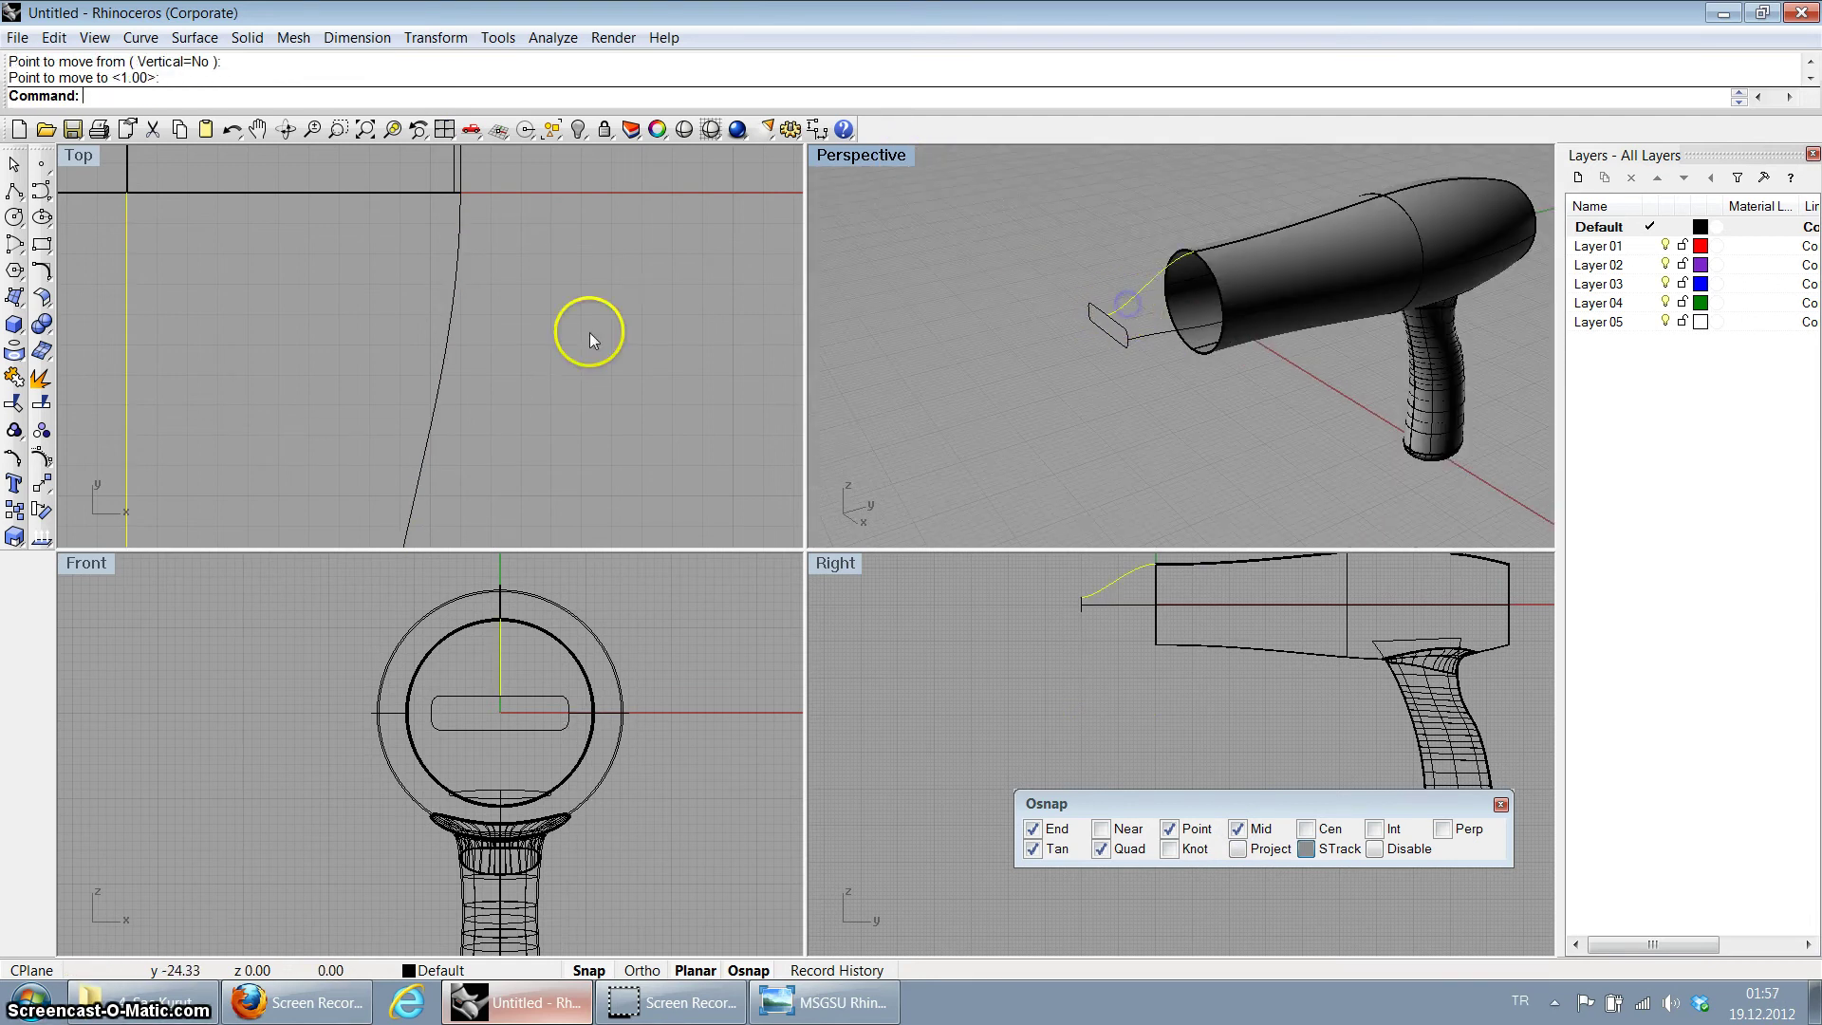
{"action": "left_click", "coordinate": [46, 489]}
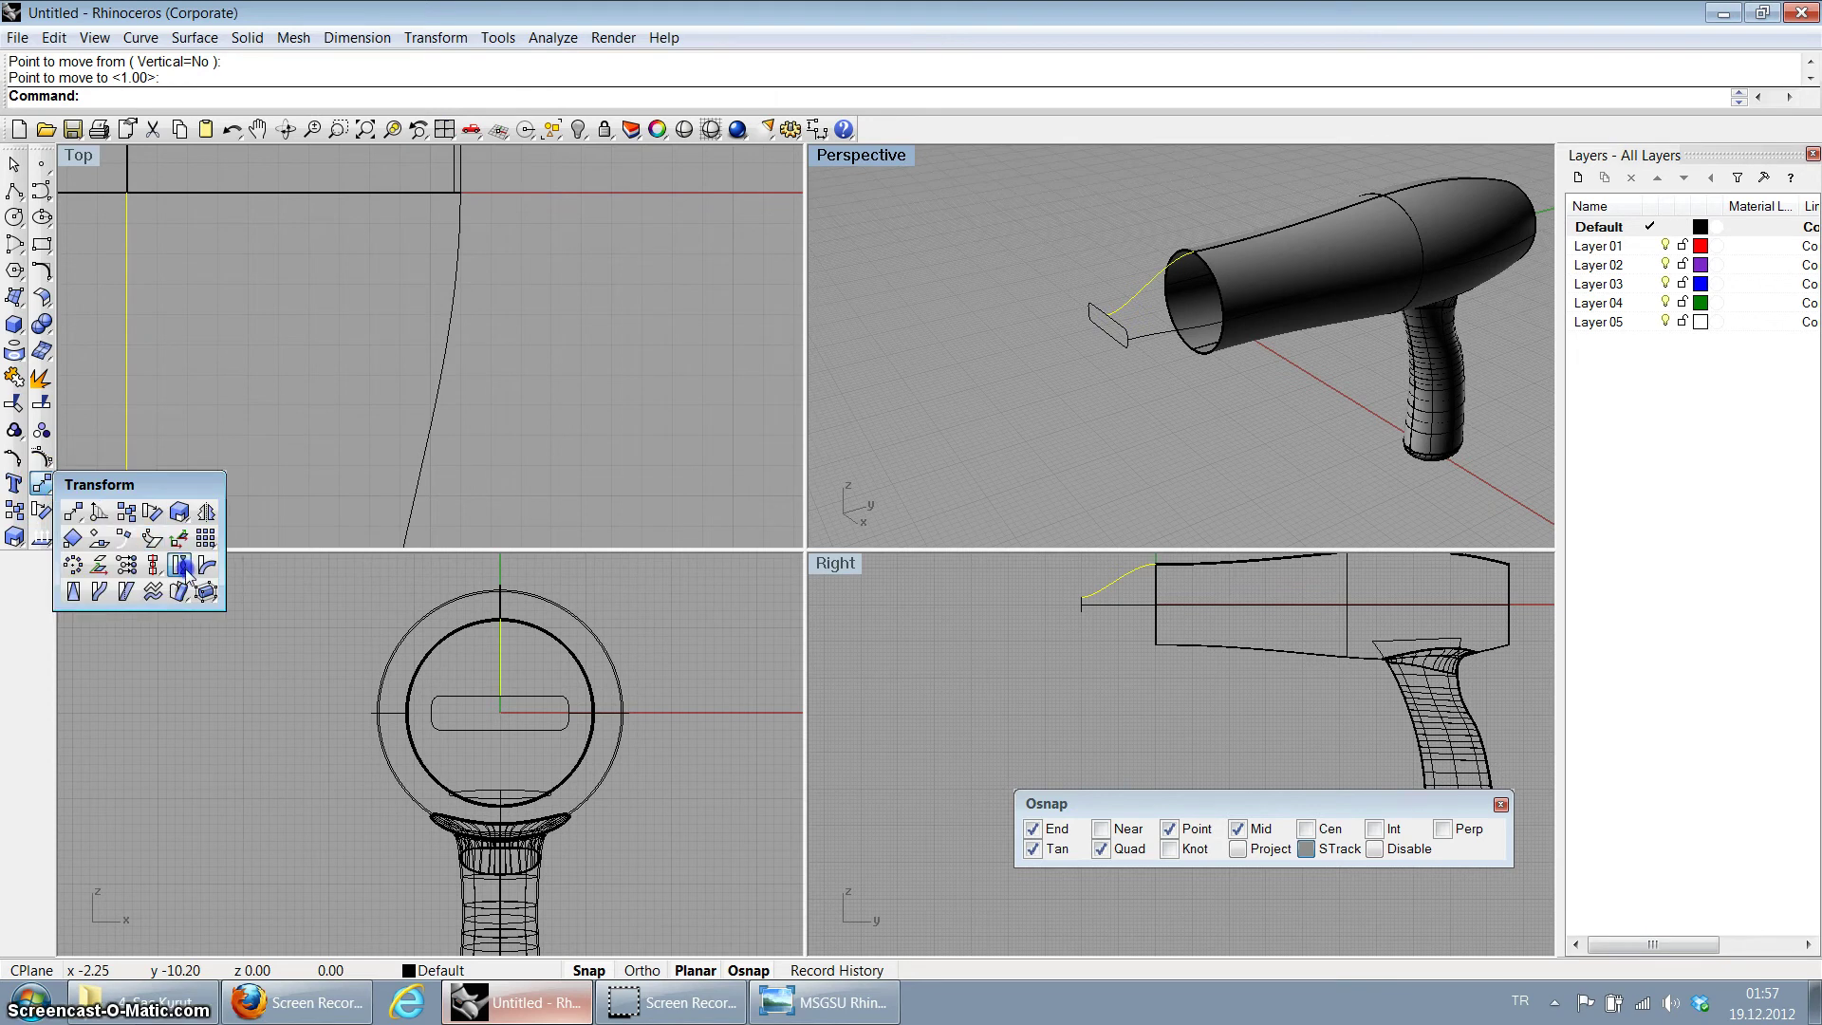
{"action": "left_click", "coordinate": [207, 513]}
{"action": "scroll", "coordinate": [671, 702], "scroll_direction": "up", "scroll_amount": 3}
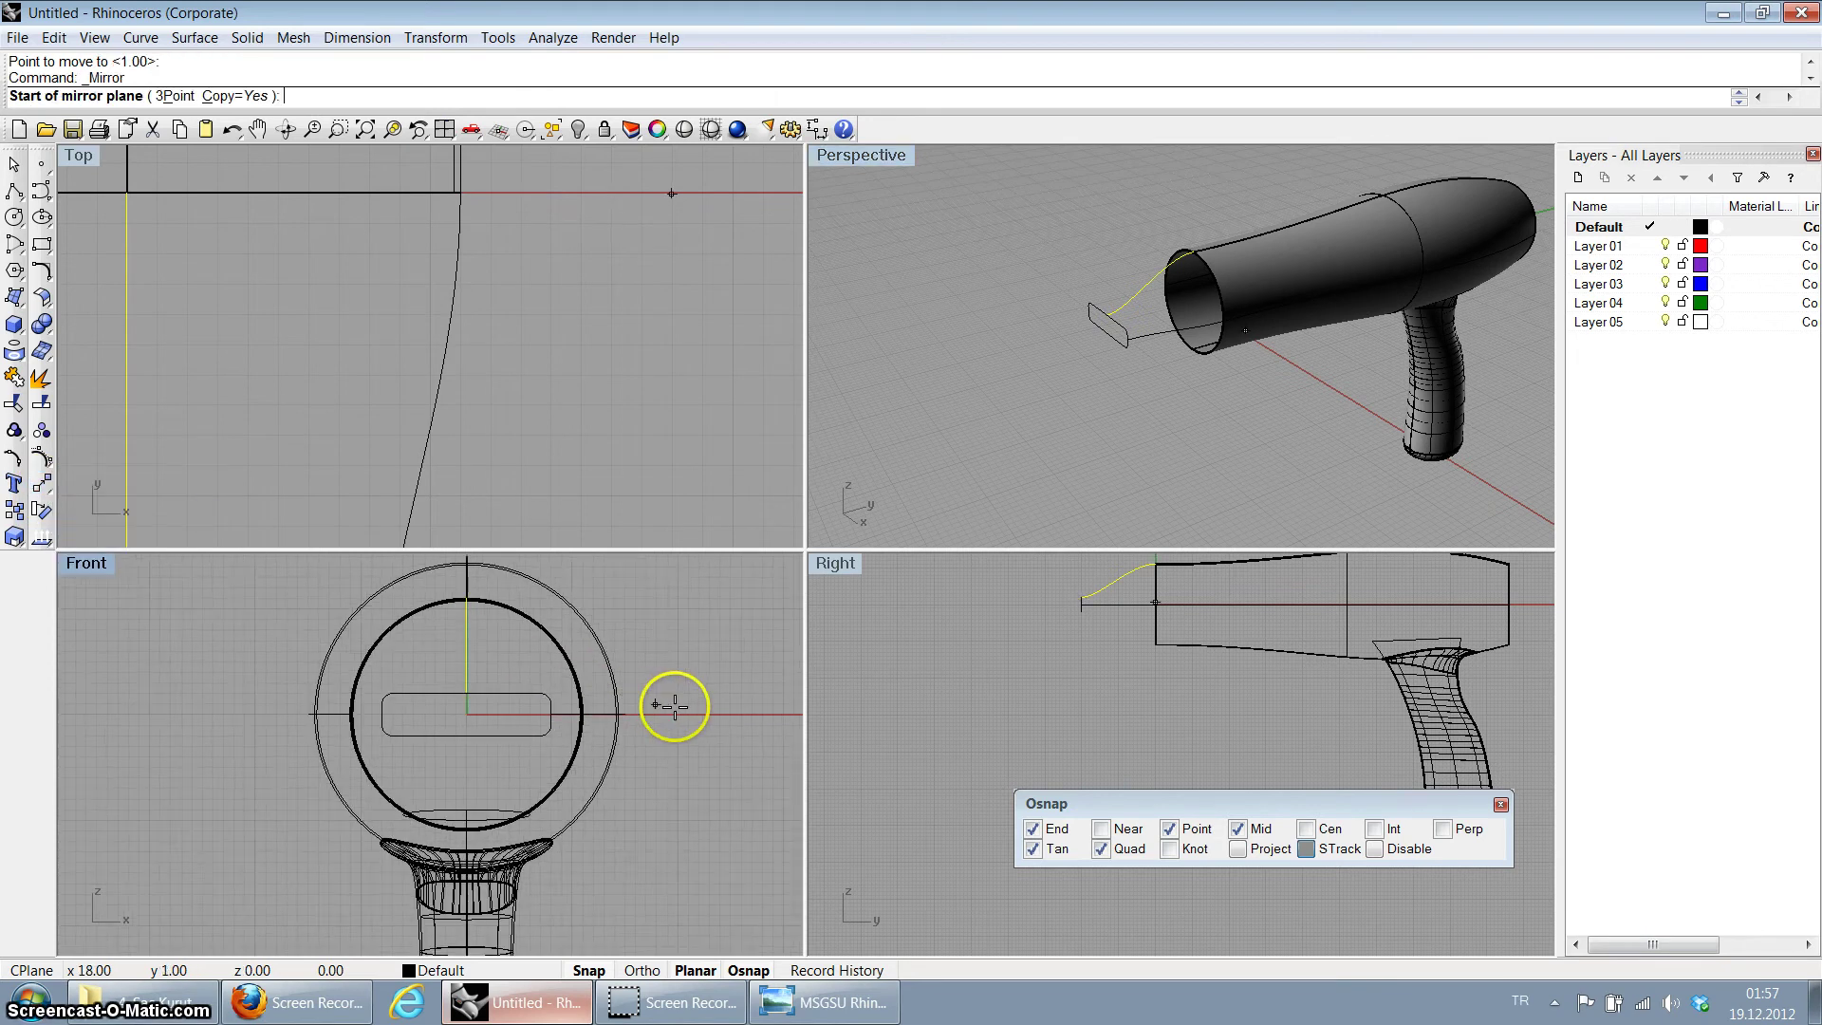
{"action": "left_click", "coordinate": [682, 716]}
{"action": "left_click", "coordinate": [718, 717]}
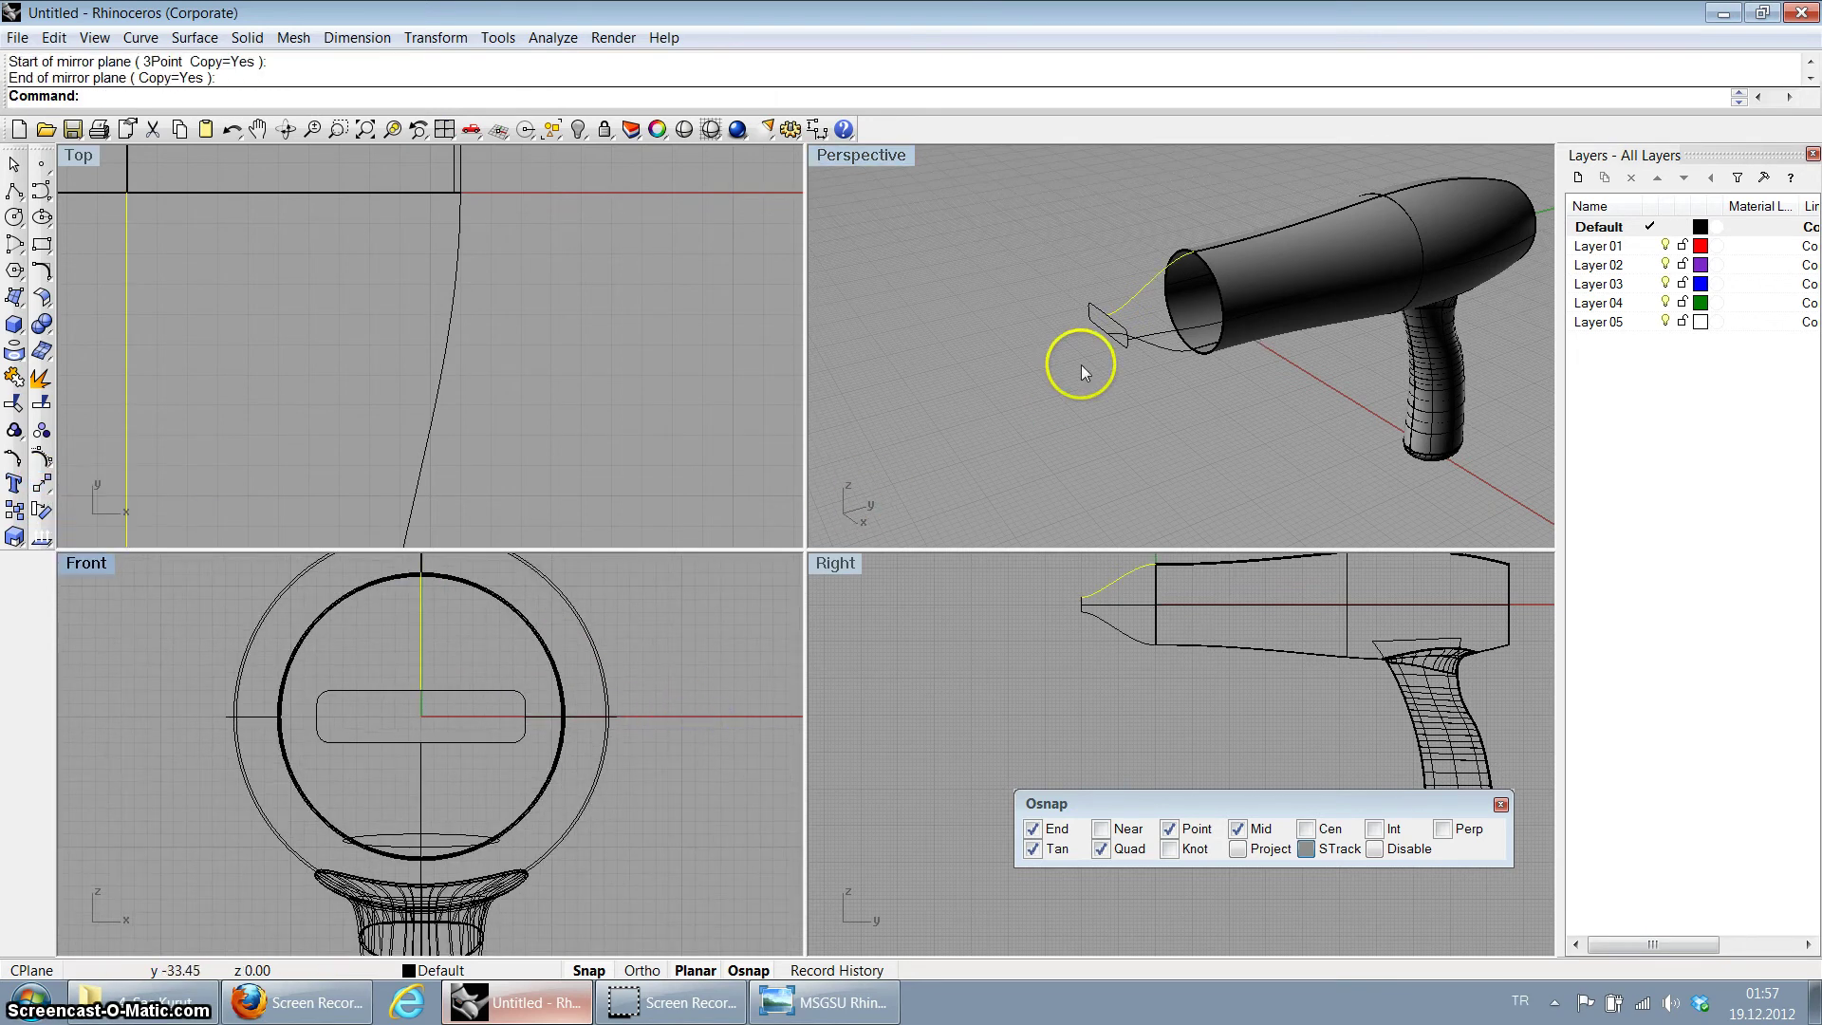
Step: Mirror a copy of the nozzle's side curve across the vertical centre axis in the Top view
{"action": "left_click", "coordinate": [1174, 333]}
{"action": "right_click", "coordinate": [1175, 333]}
{"action": "scroll", "coordinate": [350, 227], "scroll_direction": "down", "scroll_amount": 10}
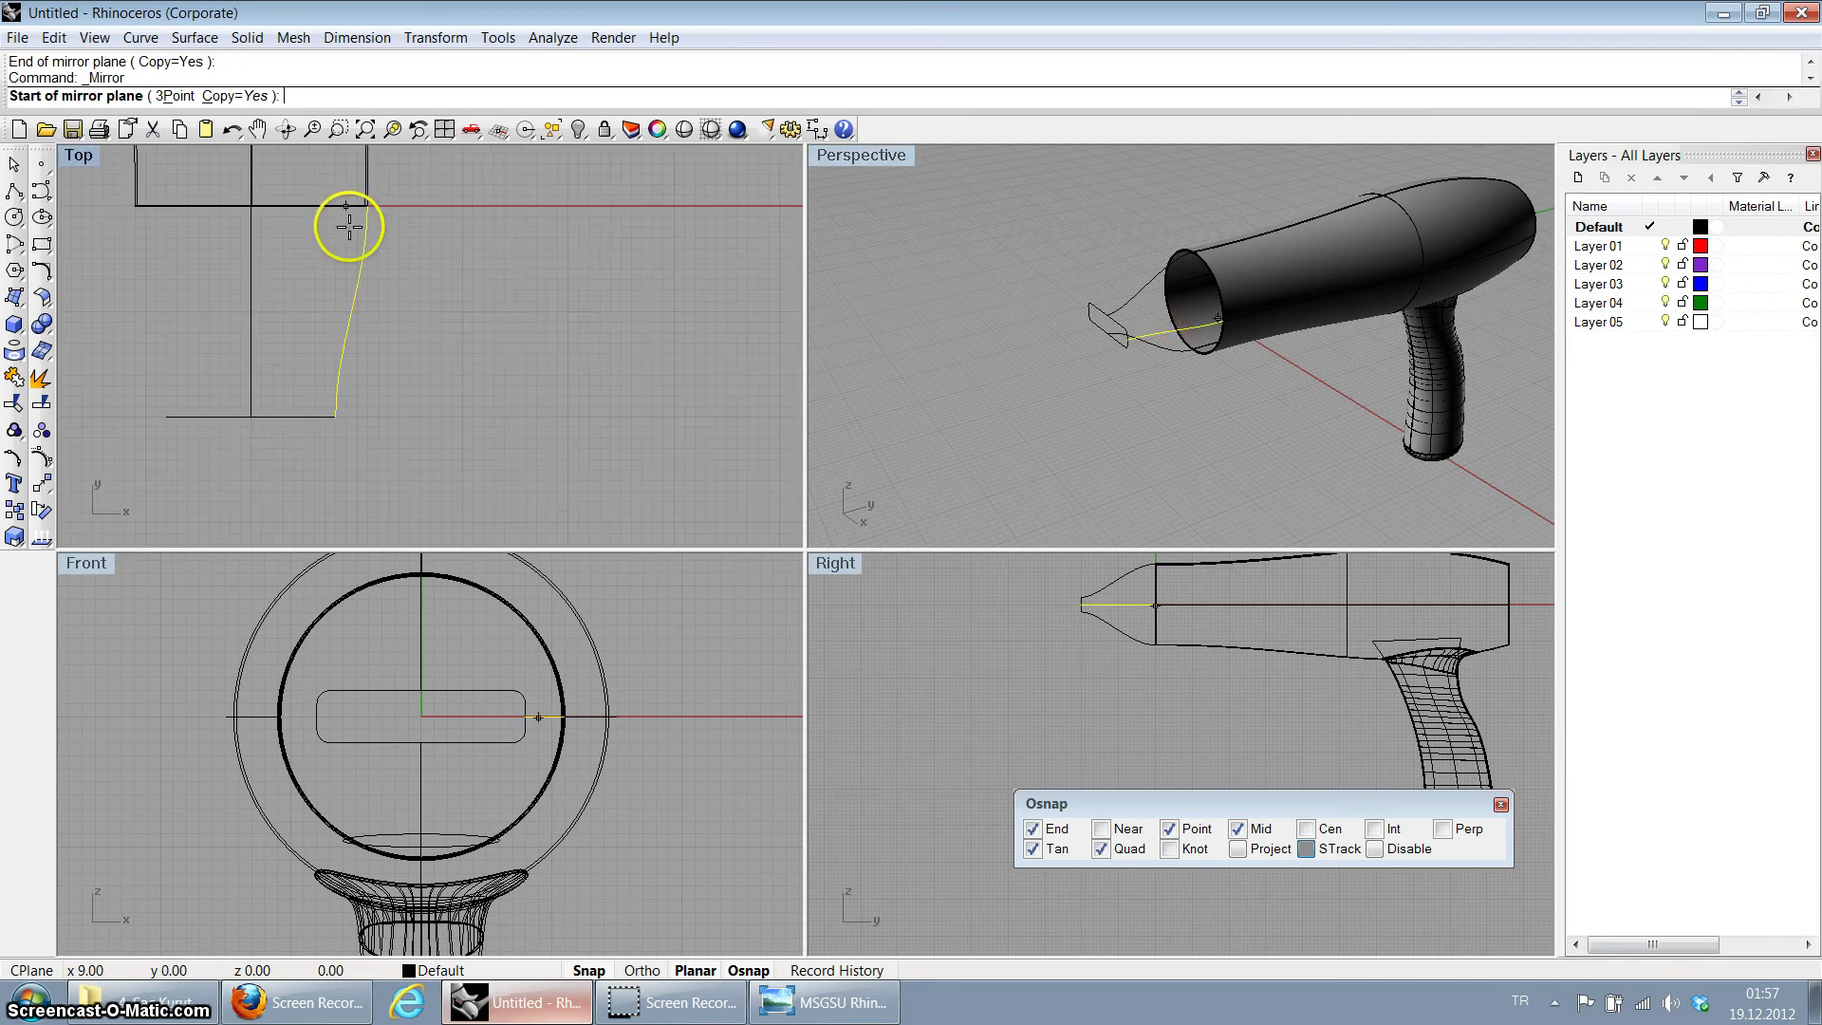
{"action": "left_click", "coordinate": [252, 458]}
{"action": "left_click", "coordinate": [246, 514]}
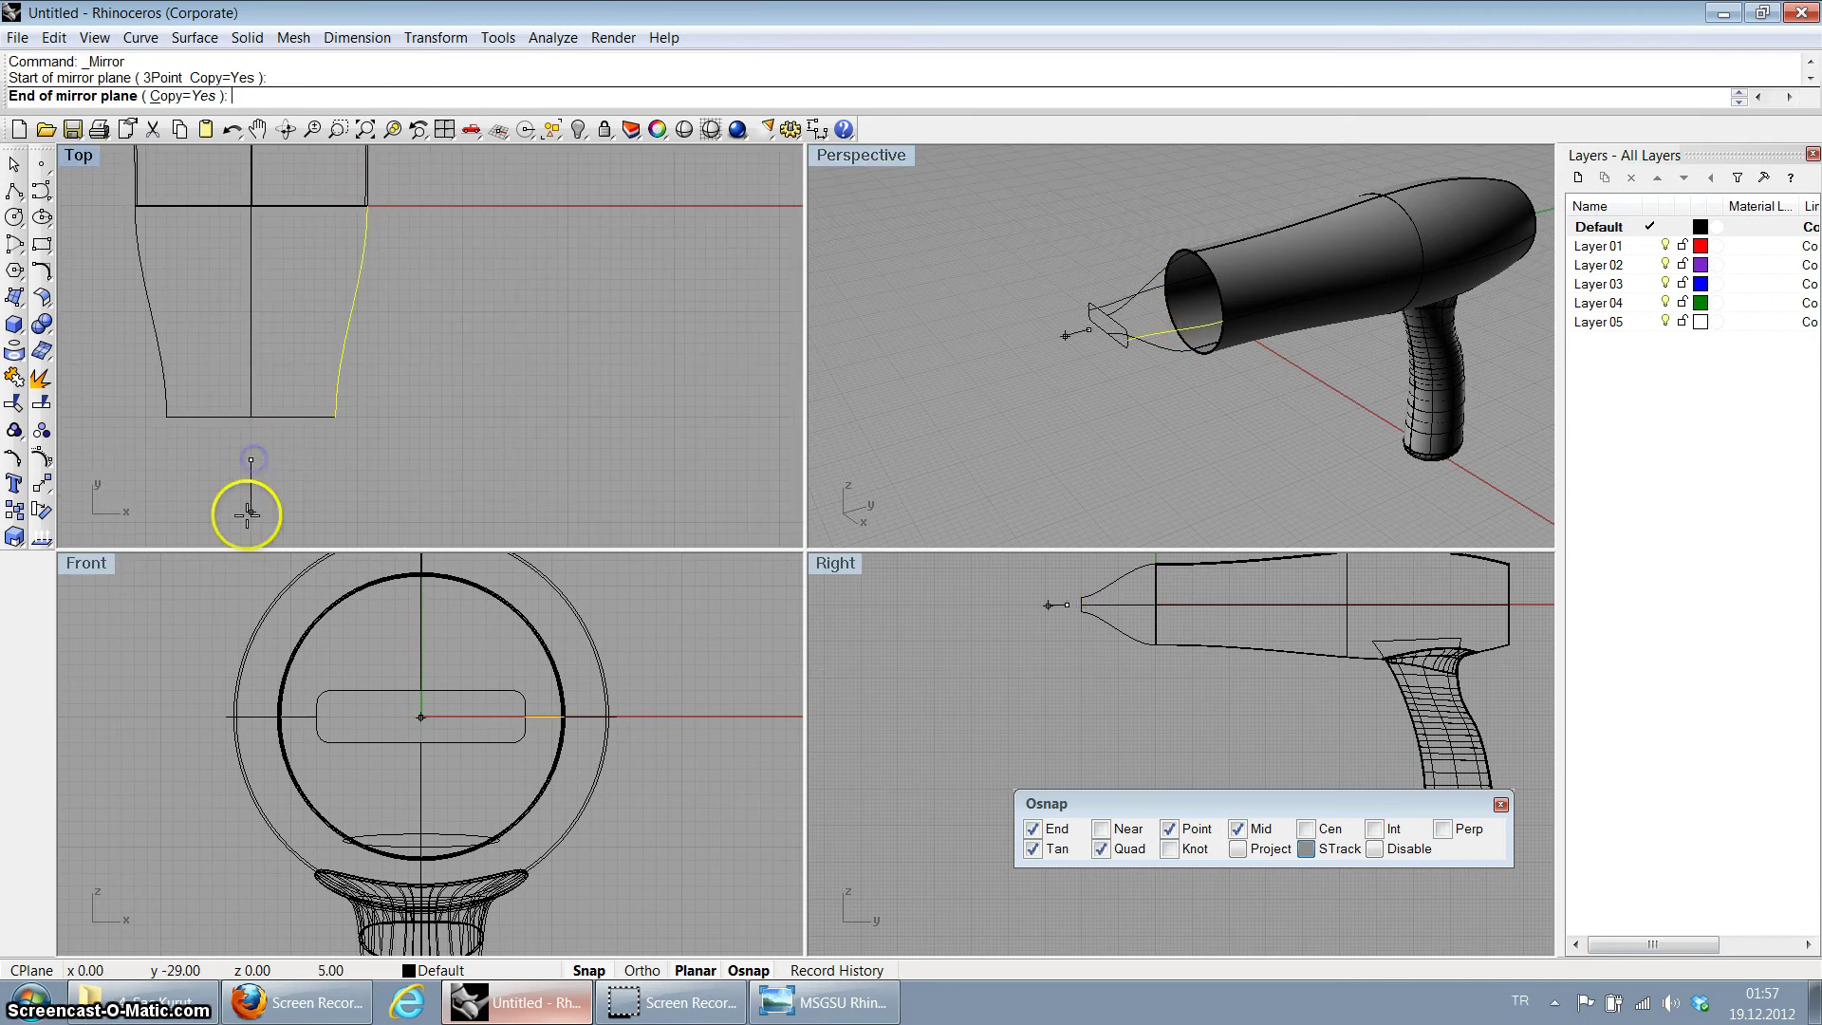
Step: Examine the four nozzle profile curves in a maximized Perspective view and hide the object snap options
{"action": "double_click", "coordinate": [834, 157]}
{"action": "scroll", "coordinate": [804, 423], "scroll_direction": "up", "scroll_amount": 6}
{"action": "left_click", "coordinate": [473, 277]}
{"action": "mouse_move", "coordinate": [678, 421]}
{"action": "right_mouse_down"}
{"action": "mouse_move", "coordinate": [823, 370]}
{"action": "mouse_move", "coordinate": [693, 417]}
{"action": "right_mouse_up"}
{"action": "scroll", "coordinate": [708, 409], "scroll_direction": "down", "scroll_amount": 5}
{"action": "right_click_drag", "start_coordinate": [1097, 343], "coordinate": [1050, 325]}
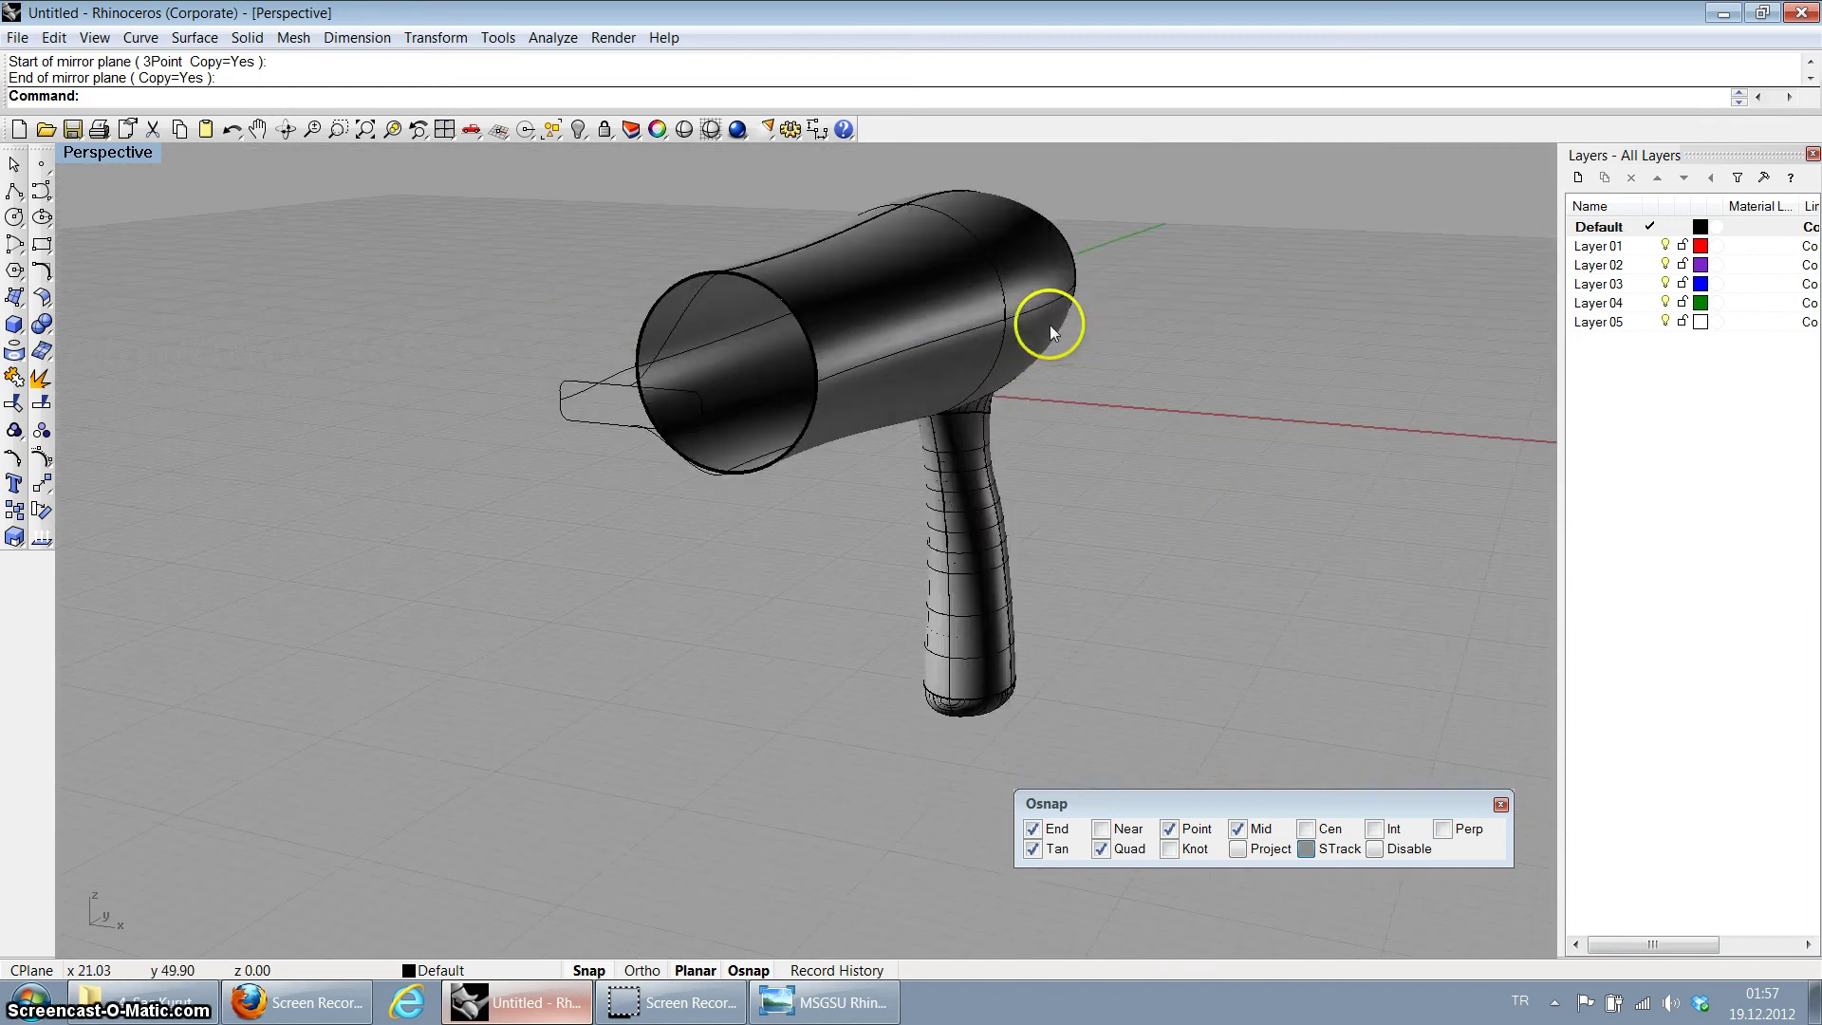
{"action": "scroll", "coordinate": [1050, 325], "scroll_direction": "up", "scroll_amount": 2}
{"action": "scroll", "coordinate": [728, 370], "scroll_direction": "up", "scroll_amount": 2}
{"action": "right_click_drag", "start_coordinate": [845, 346], "coordinate": [768, 412]}
{"action": "scroll", "coordinate": [435, 366], "scroll_direction": "down", "scroll_amount": 3}
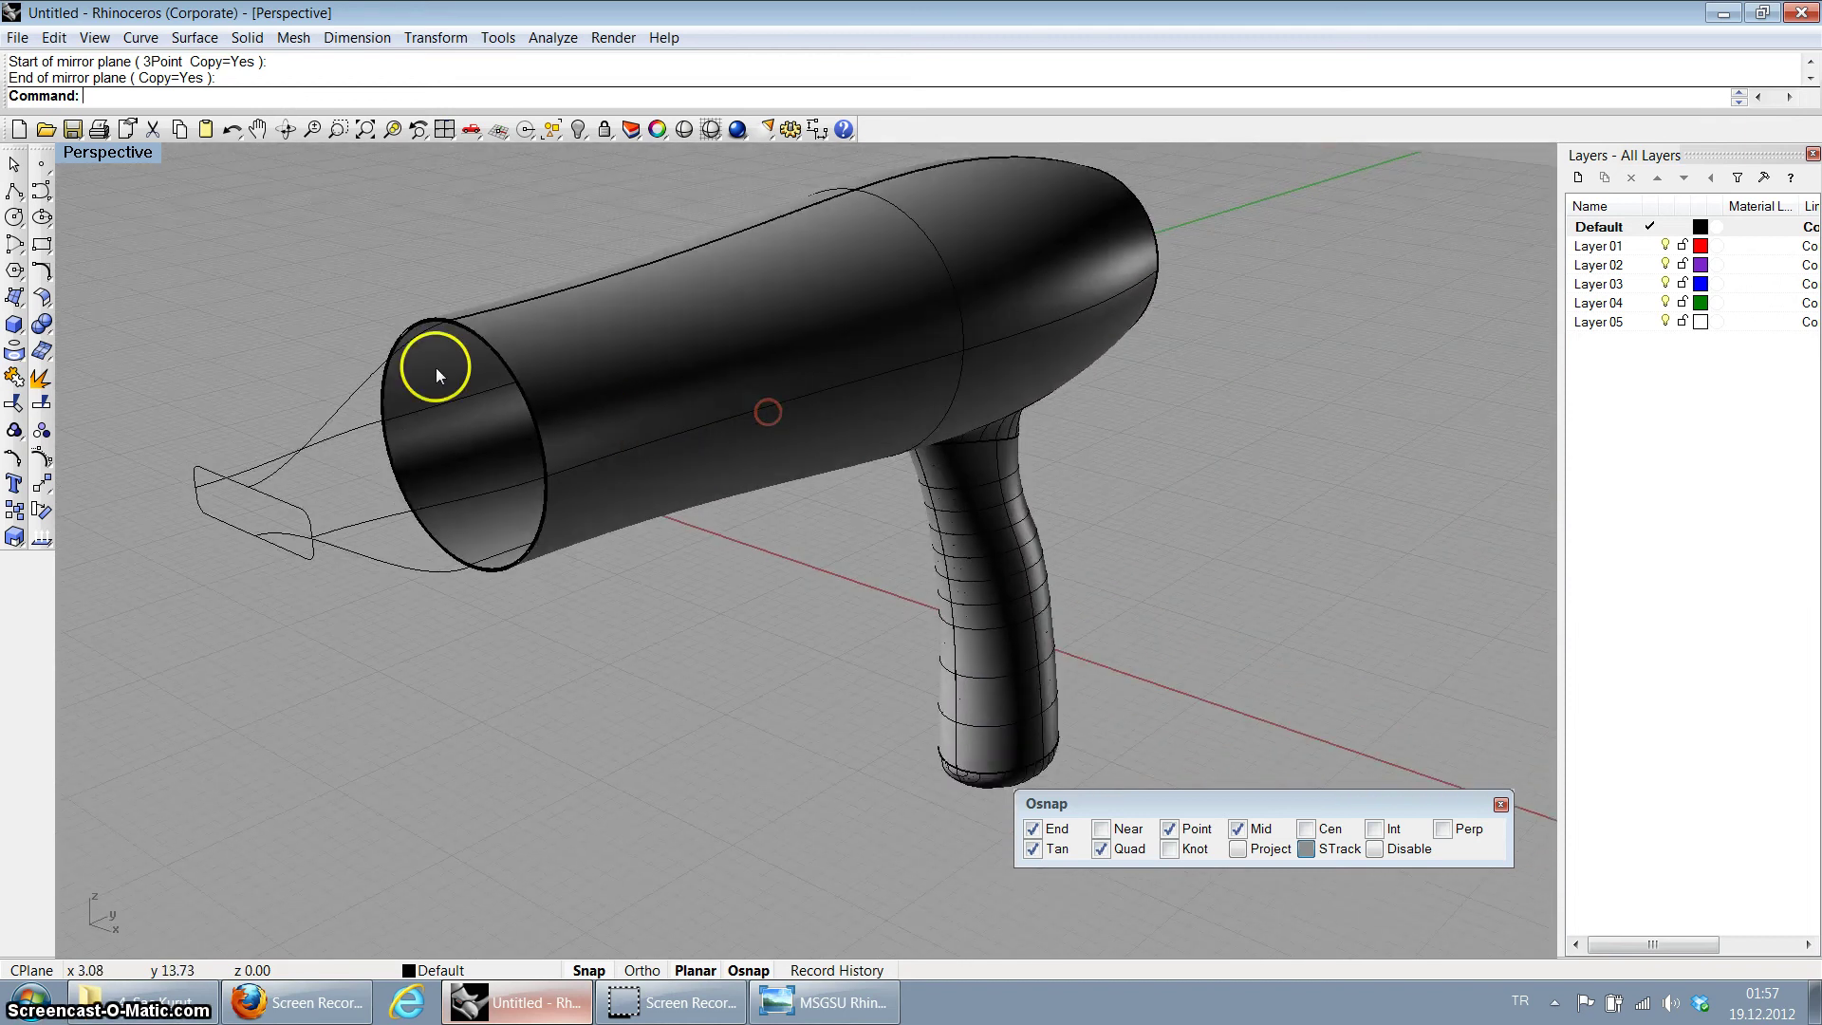
{"action": "scroll", "coordinate": [436, 375], "scroll_direction": "up", "scroll_amount": 2}
{"action": "left_click", "coordinate": [1501, 805]}
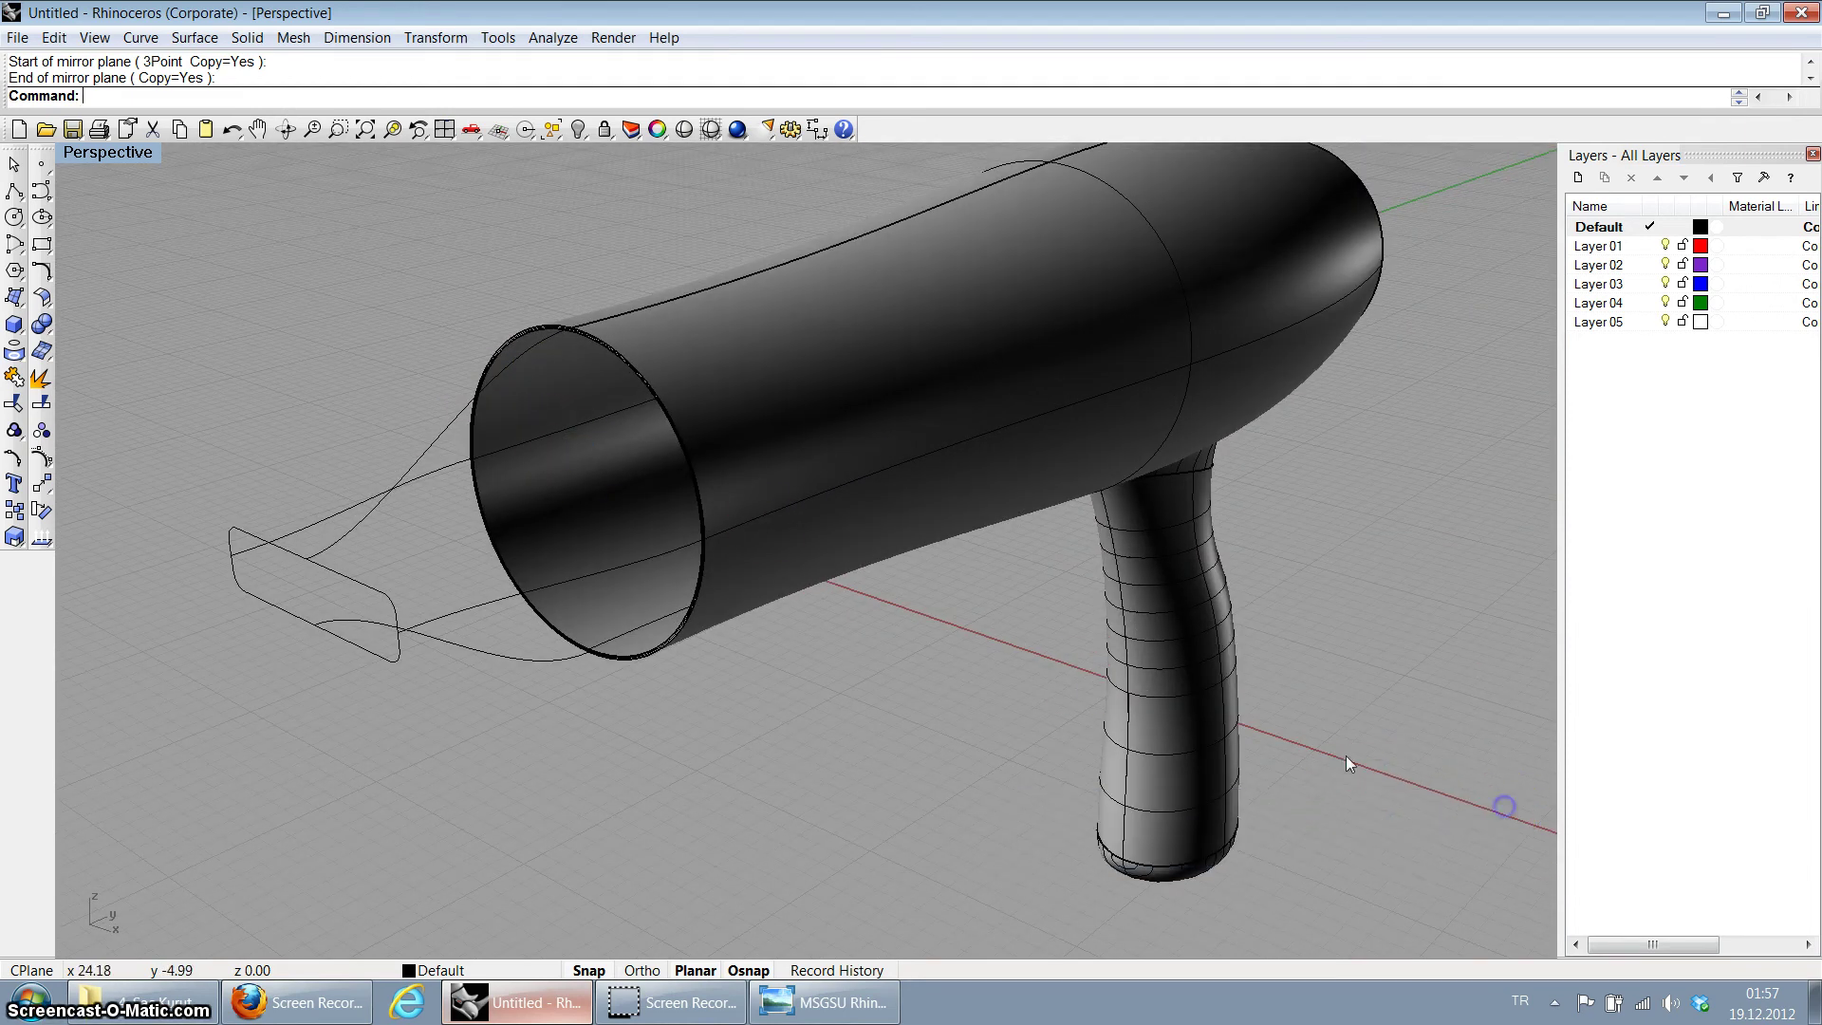
Step: Loft between the barrel's open-end edge and the rounded rectangle with the Normal style and Do not simplify
{"action": "scroll", "coordinate": [430, 520], "scroll_direction": "up", "scroll_amount": 2}
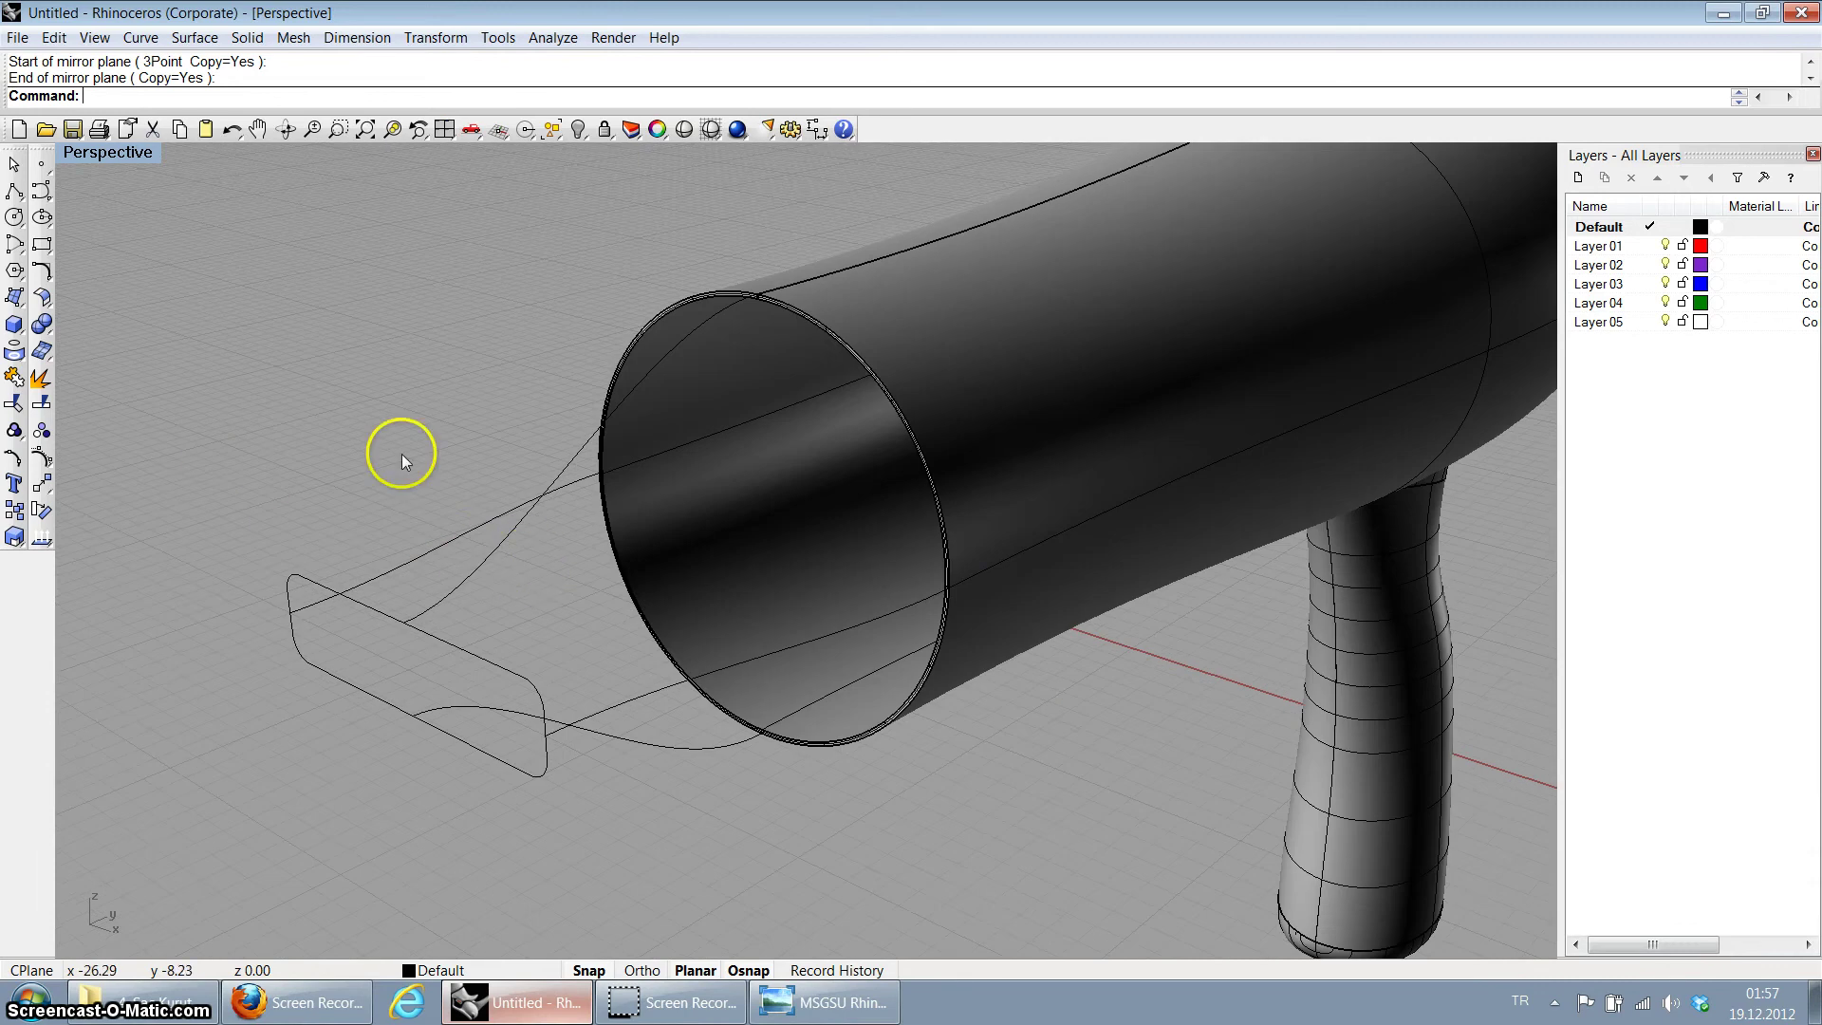
{"action": "scroll", "coordinate": [447, 539], "scroll_direction": "up", "scroll_amount": 1}
{"action": "left_click", "coordinate": [15, 300]}
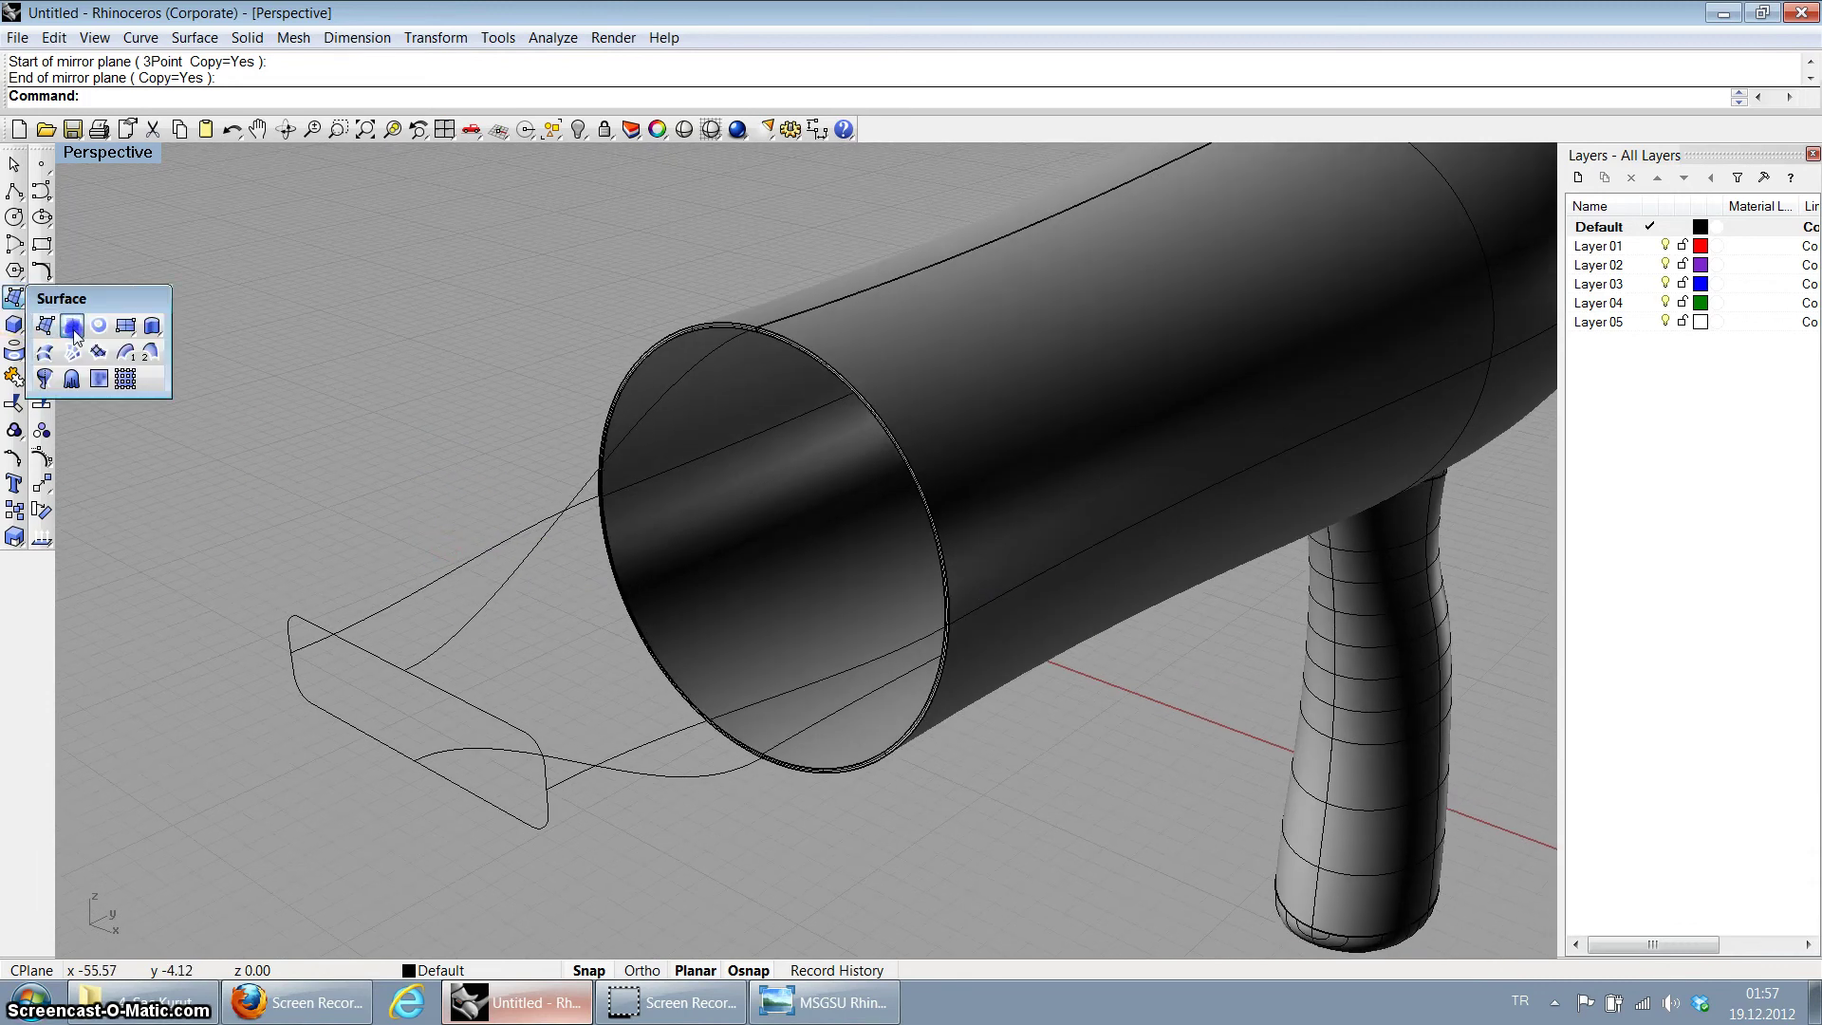
{"action": "left_click", "coordinate": [52, 354]}
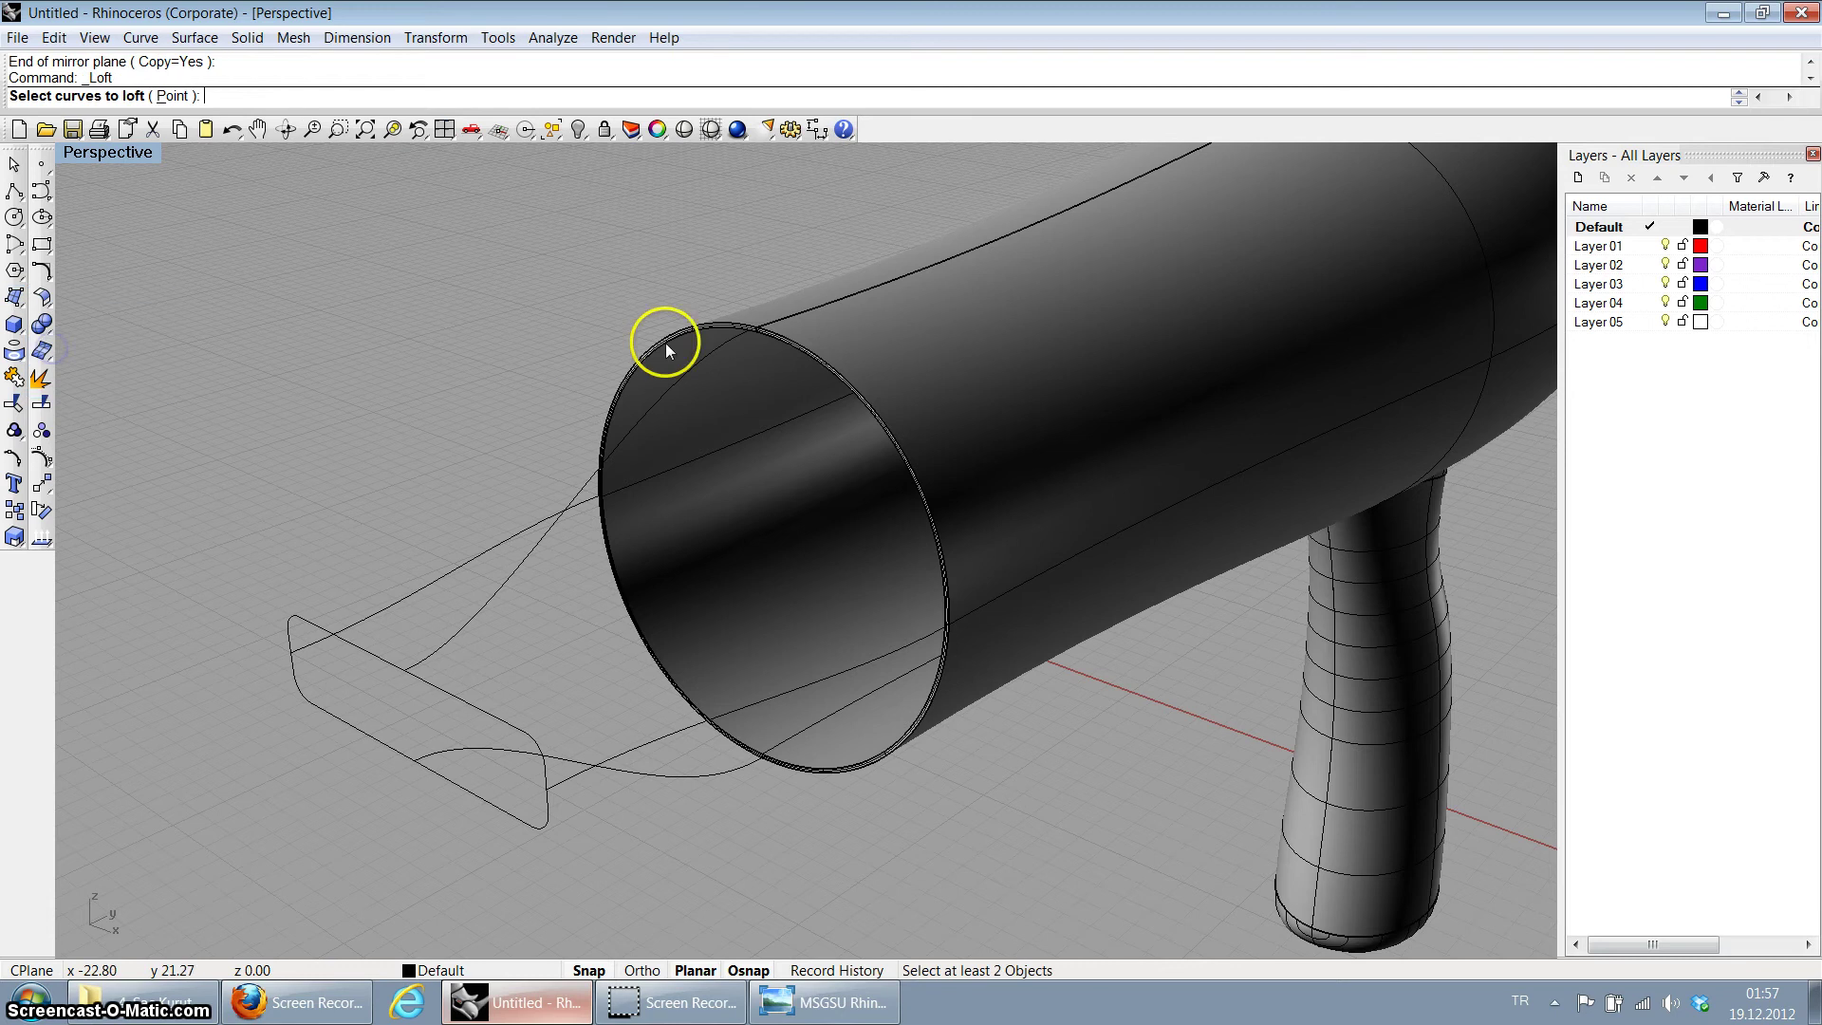
{"action": "left_click", "coordinate": [848, 383]}
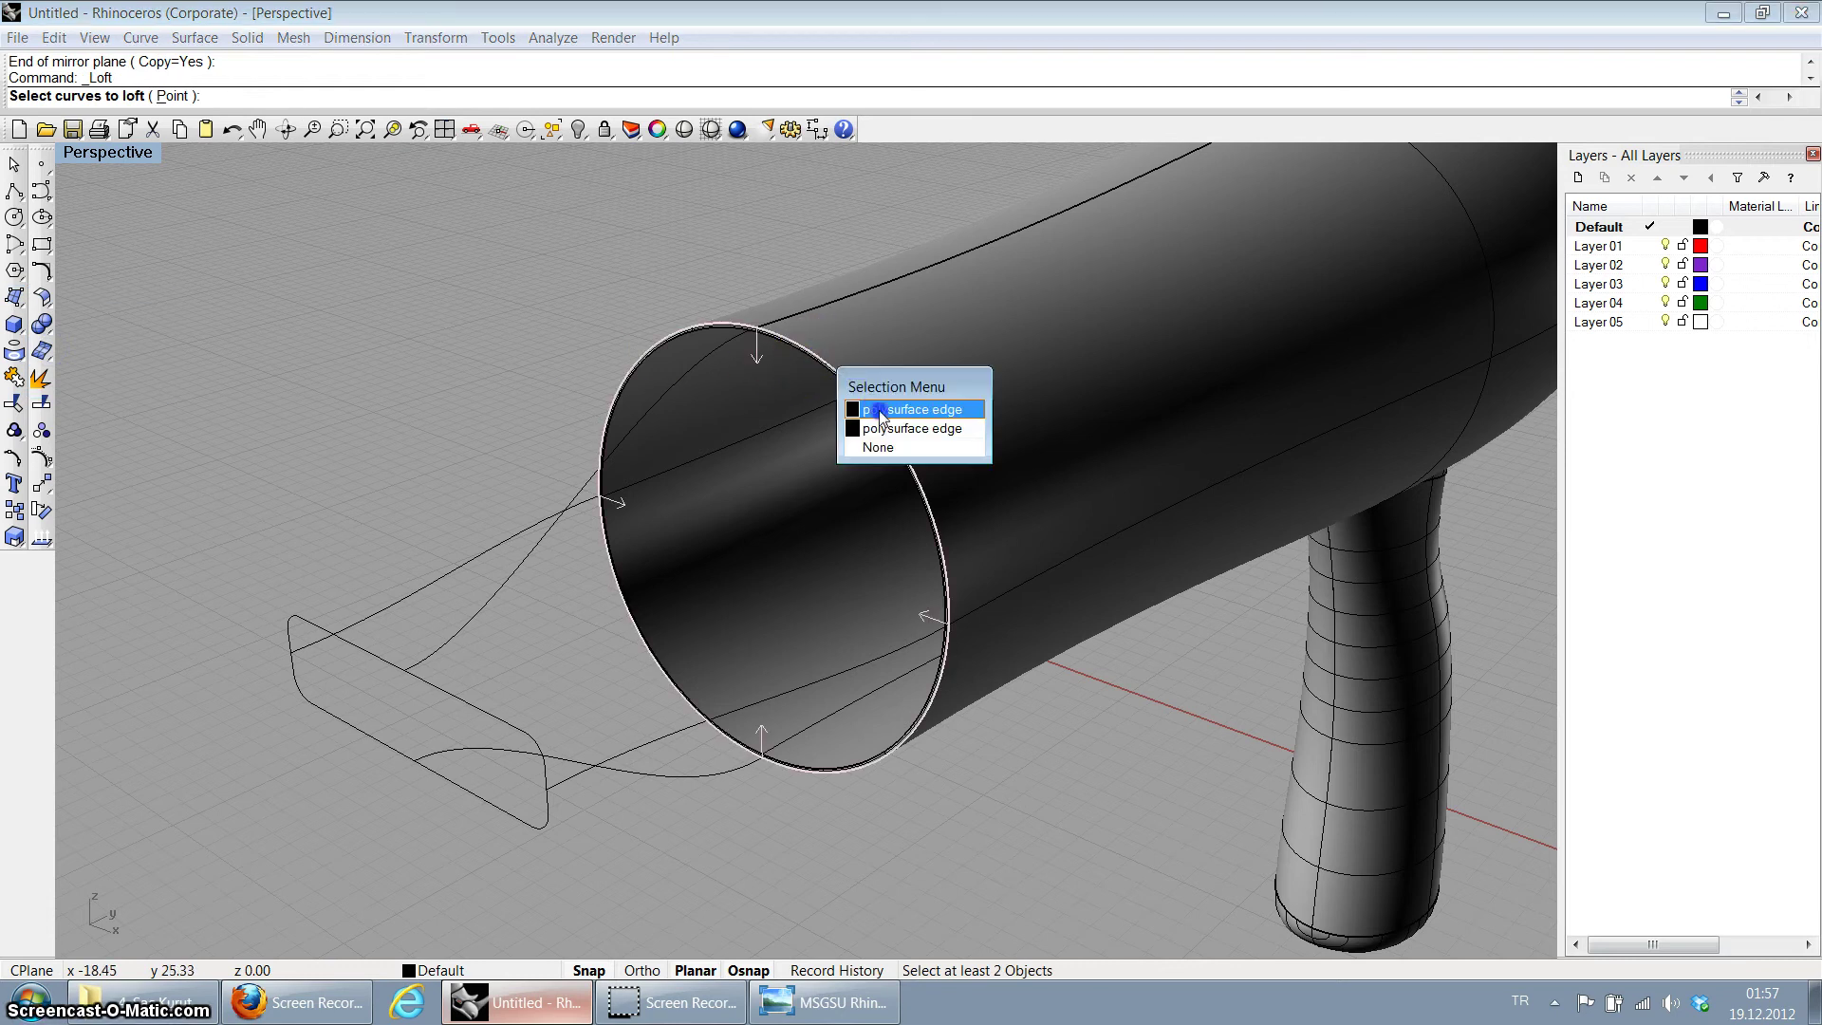
{"action": "left_click", "coordinate": [880, 414]}
{"action": "left_click", "coordinate": [528, 737]}
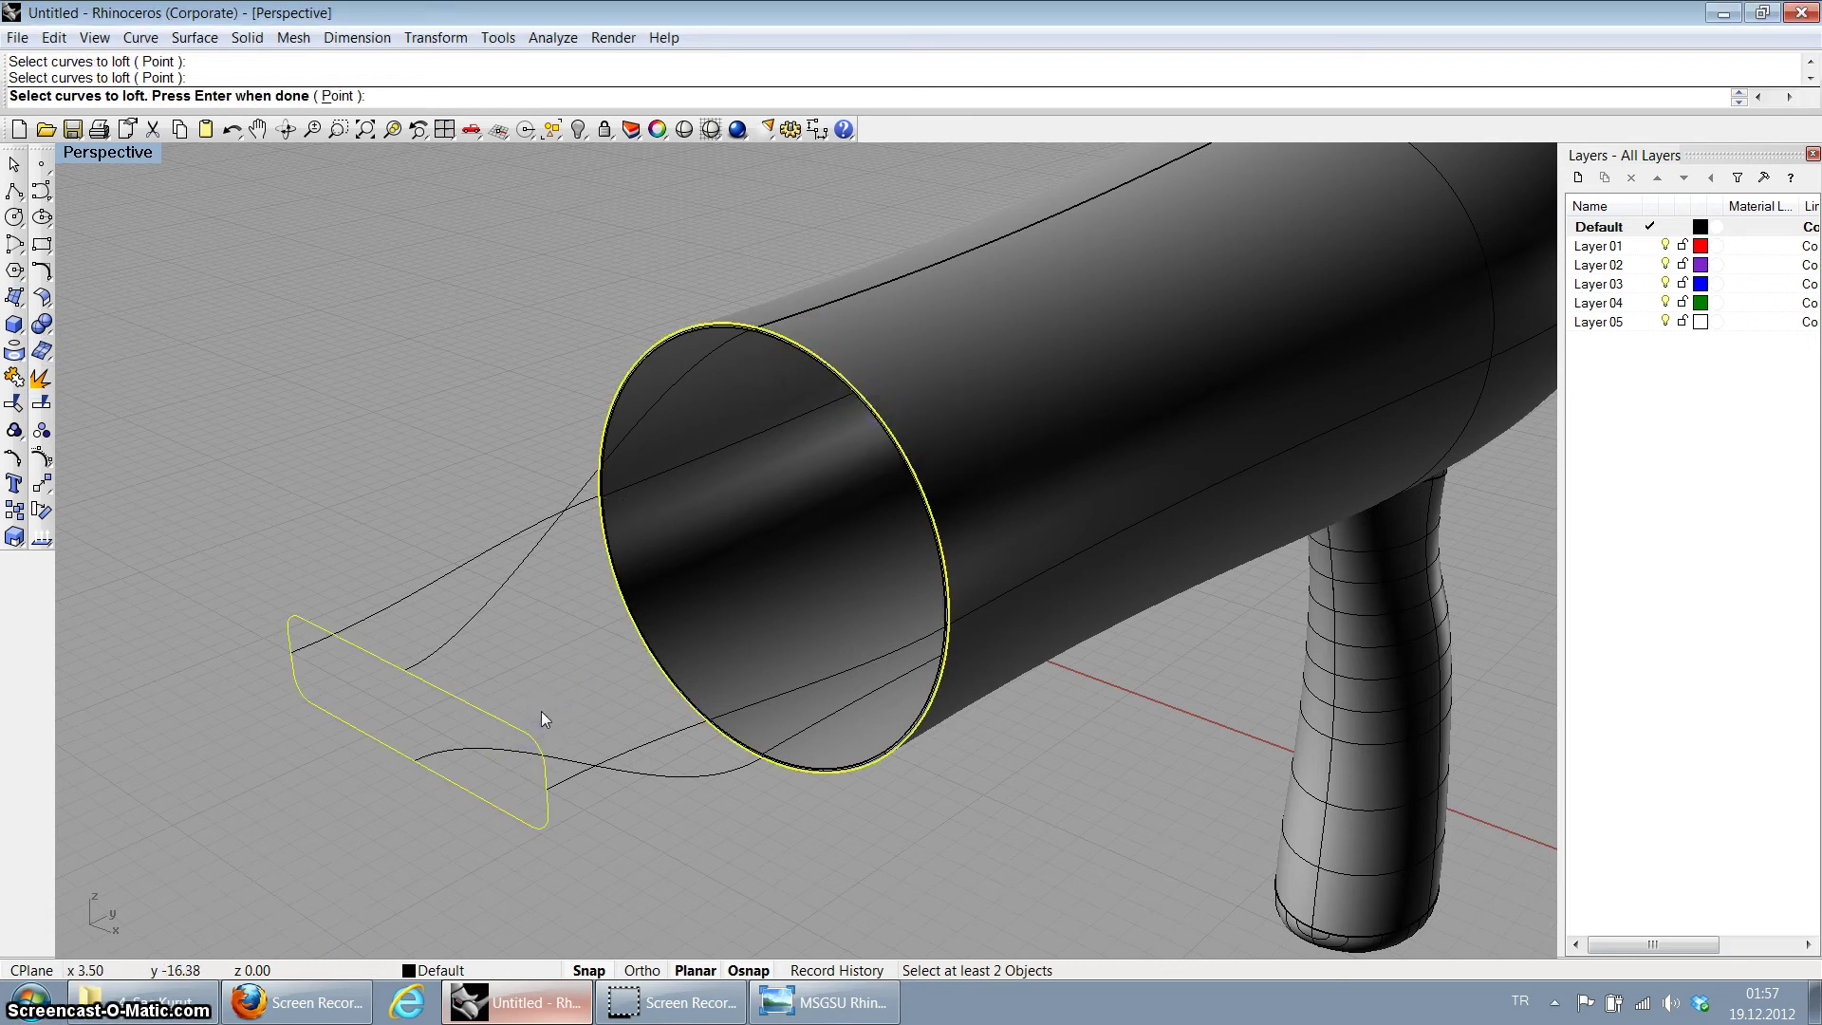
{"action": "key", "text": "Return"}
{"action": "key", "text": "Return"}
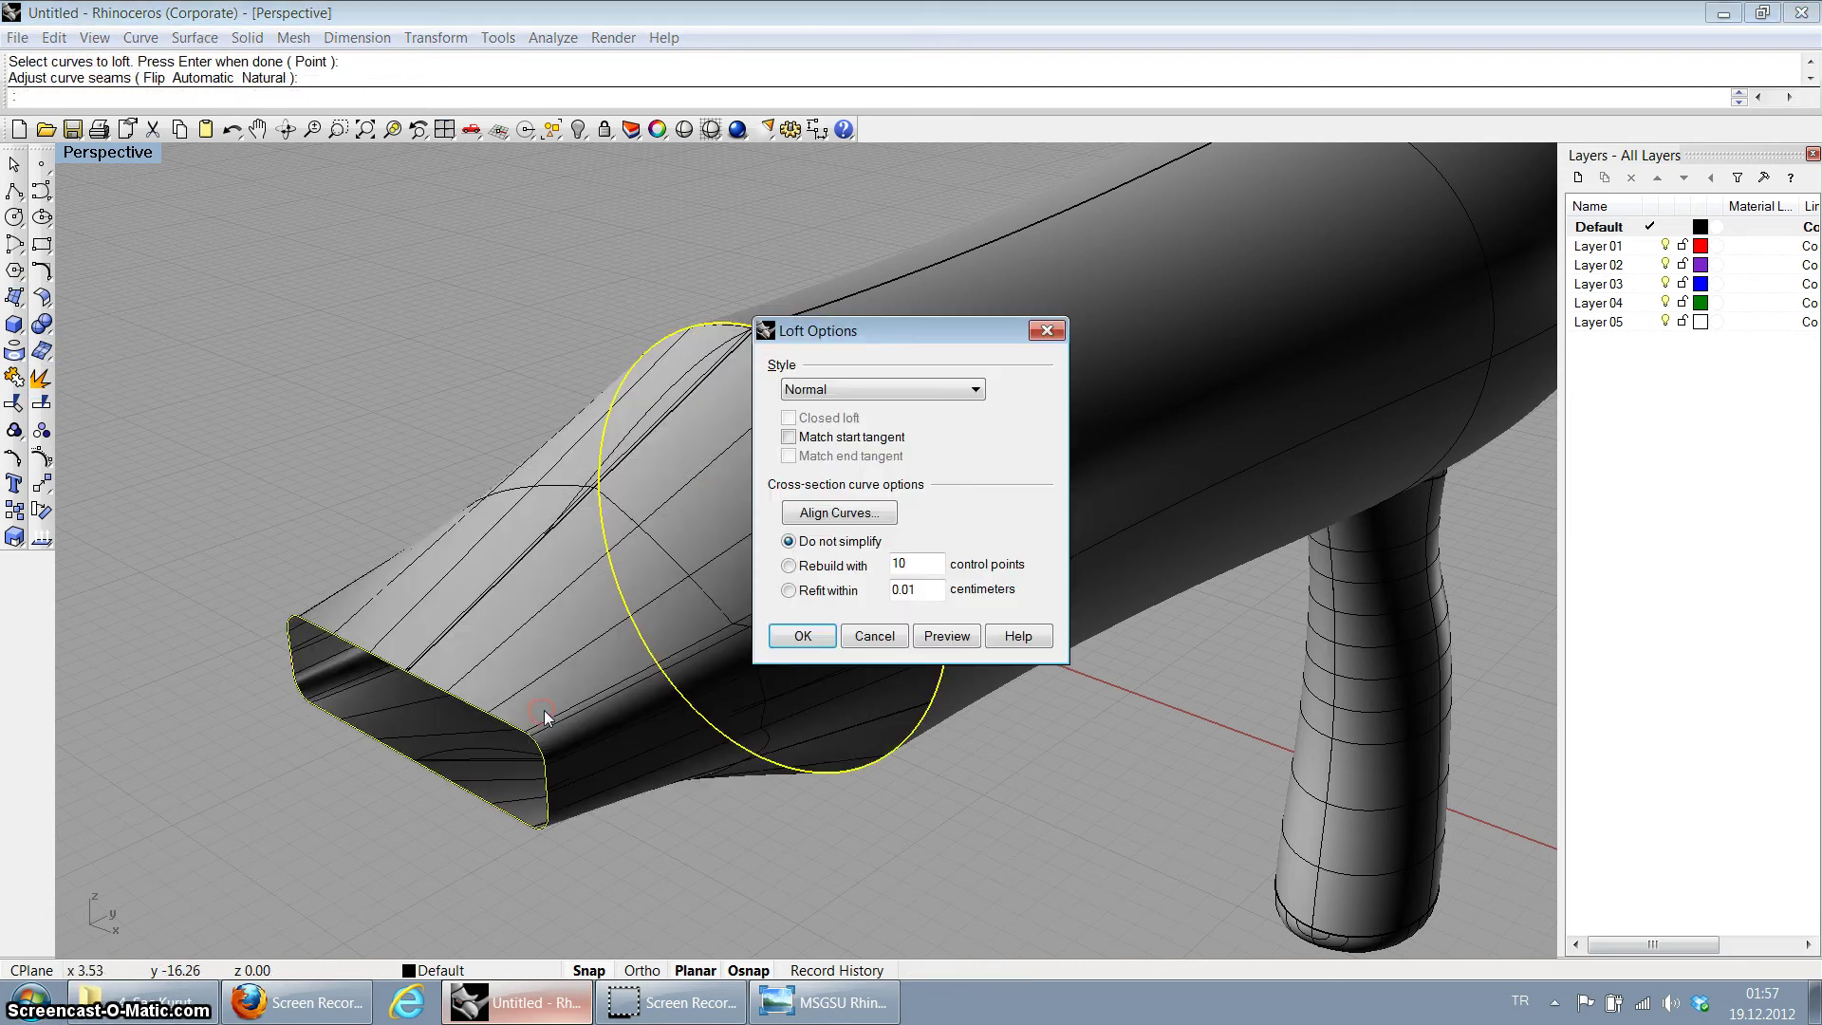
{"action": "left_click", "coordinate": [802, 636]}
Step: Inspect the lofted nozzle surface and delete it, keeping the profile curves
{"action": "right_click_drag", "start_coordinate": [488, 367], "coordinate": [573, 252]}
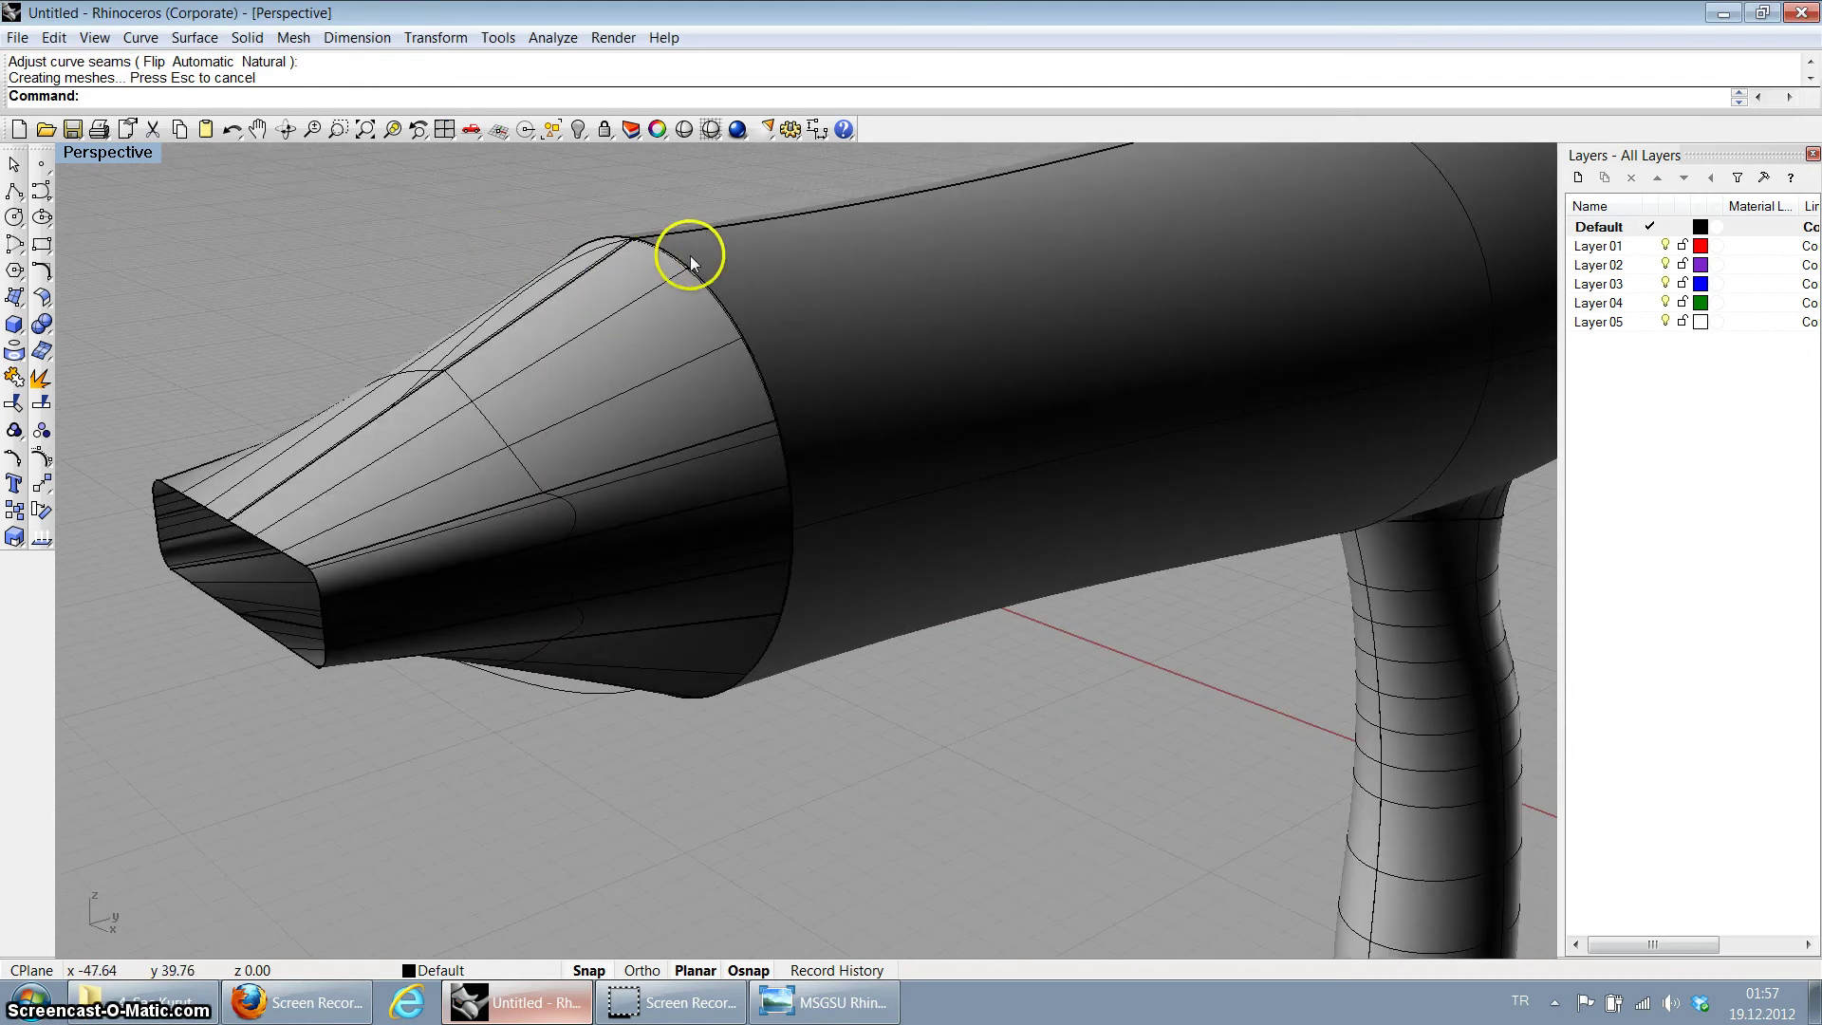
{"action": "left_click", "coordinate": [646, 323]}
{"action": "key", "text": "Delete"}
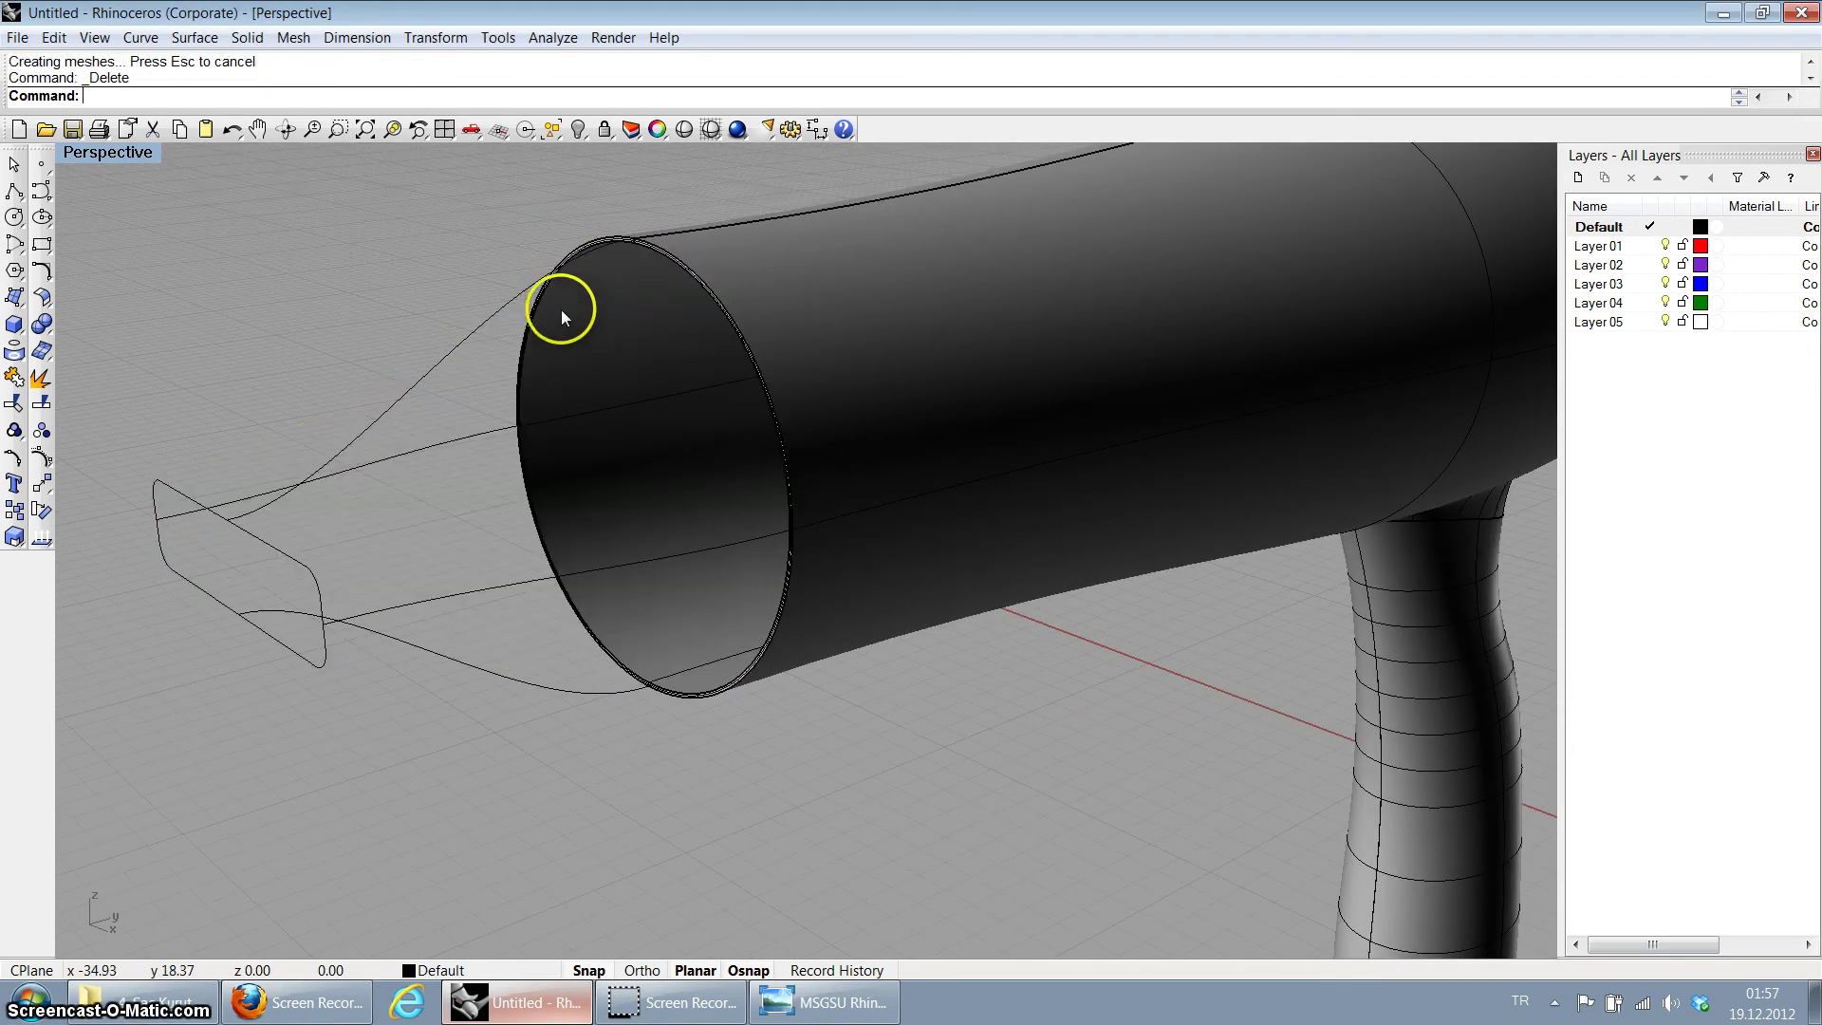
Step: Create a closed two-rail sweep along the barrel's open-end edge and rounded rectangle, using the four profile curves as cross sections with Do not simplify
{"action": "right_click_drag", "start_coordinate": [561, 309], "coordinate": [577, 331]}
{"action": "left_click", "coordinate": [43, 300]}
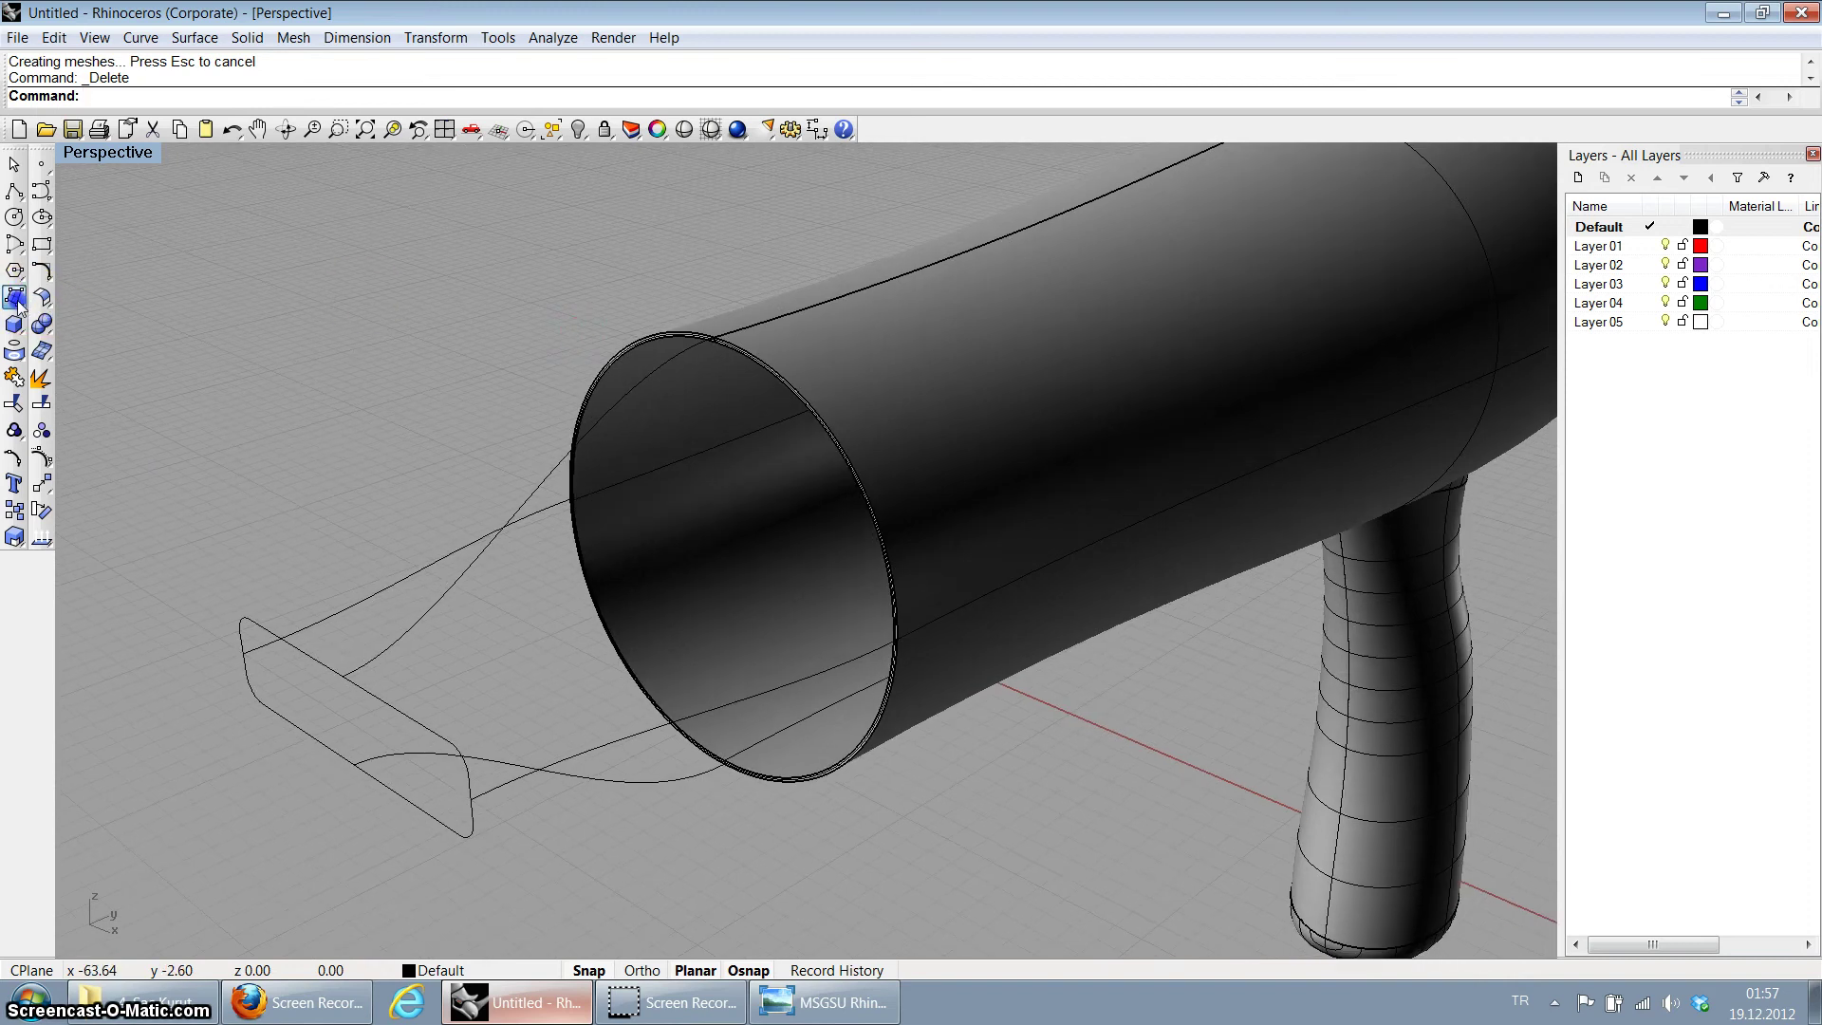
{"action": "left_click", "coordinate": [18, 300]}
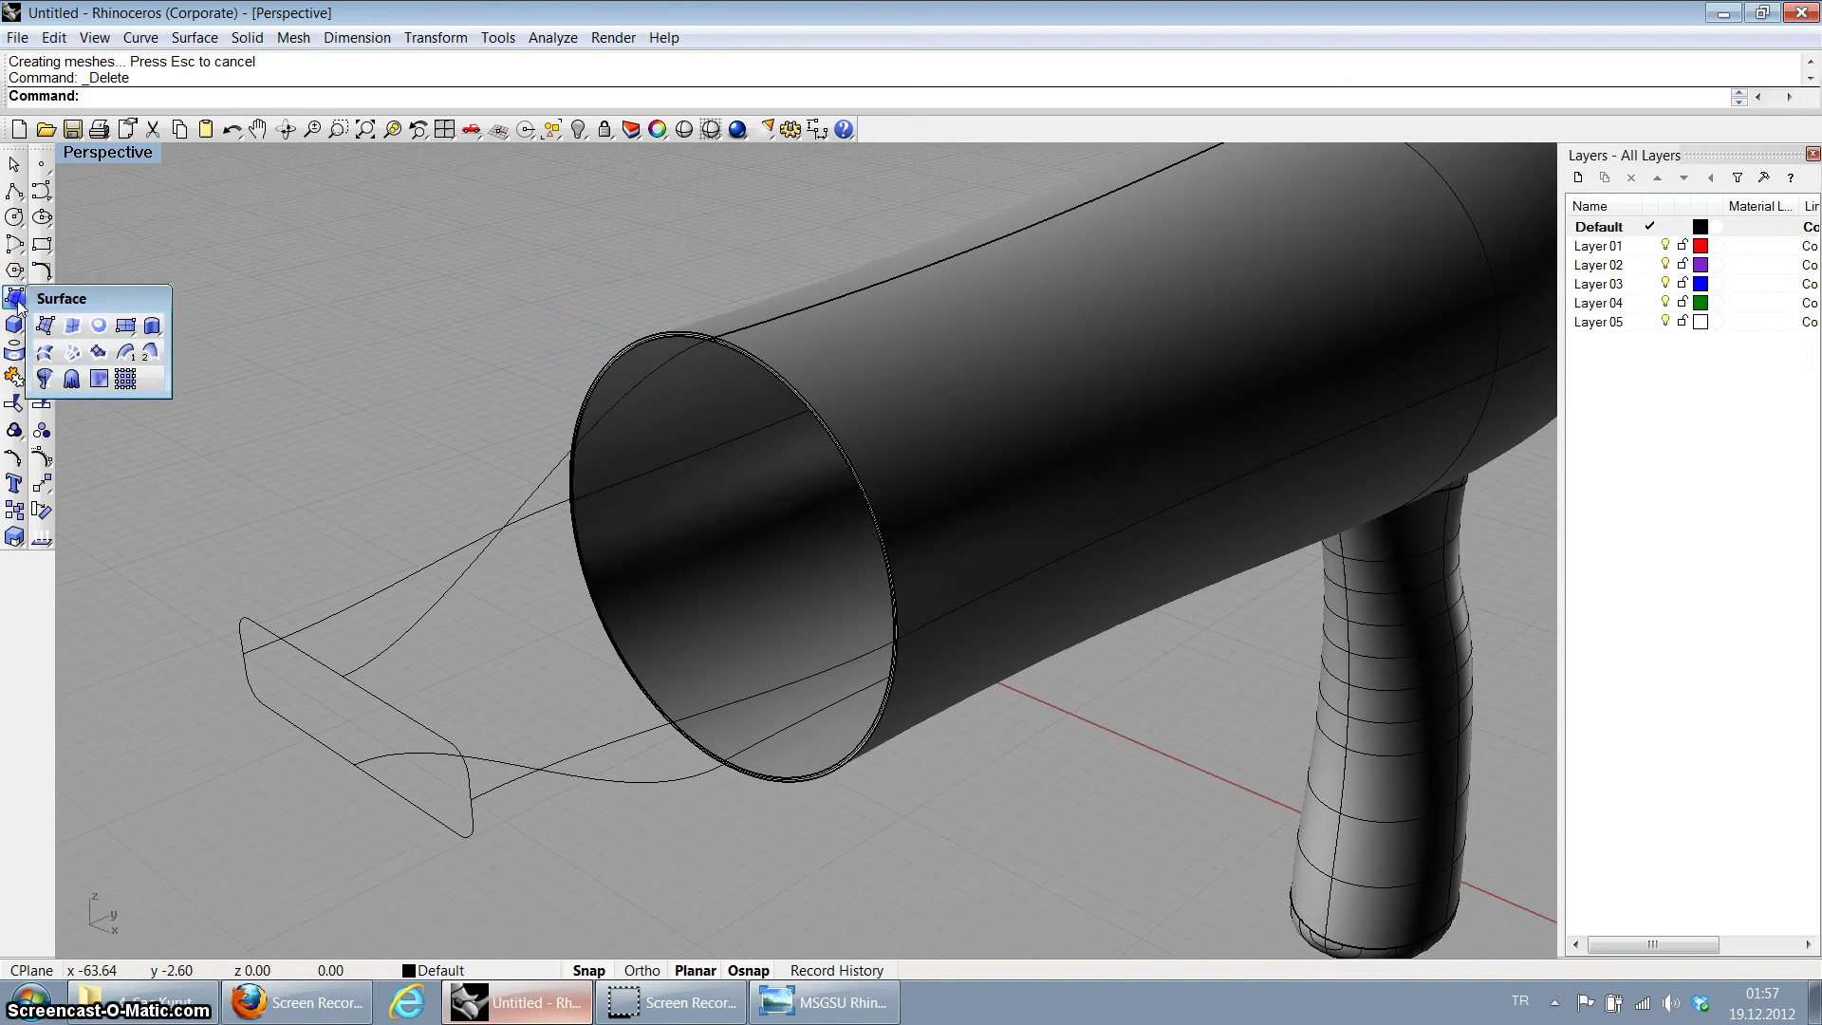
{"action": "left_click", "coordinate": [148, 351]}
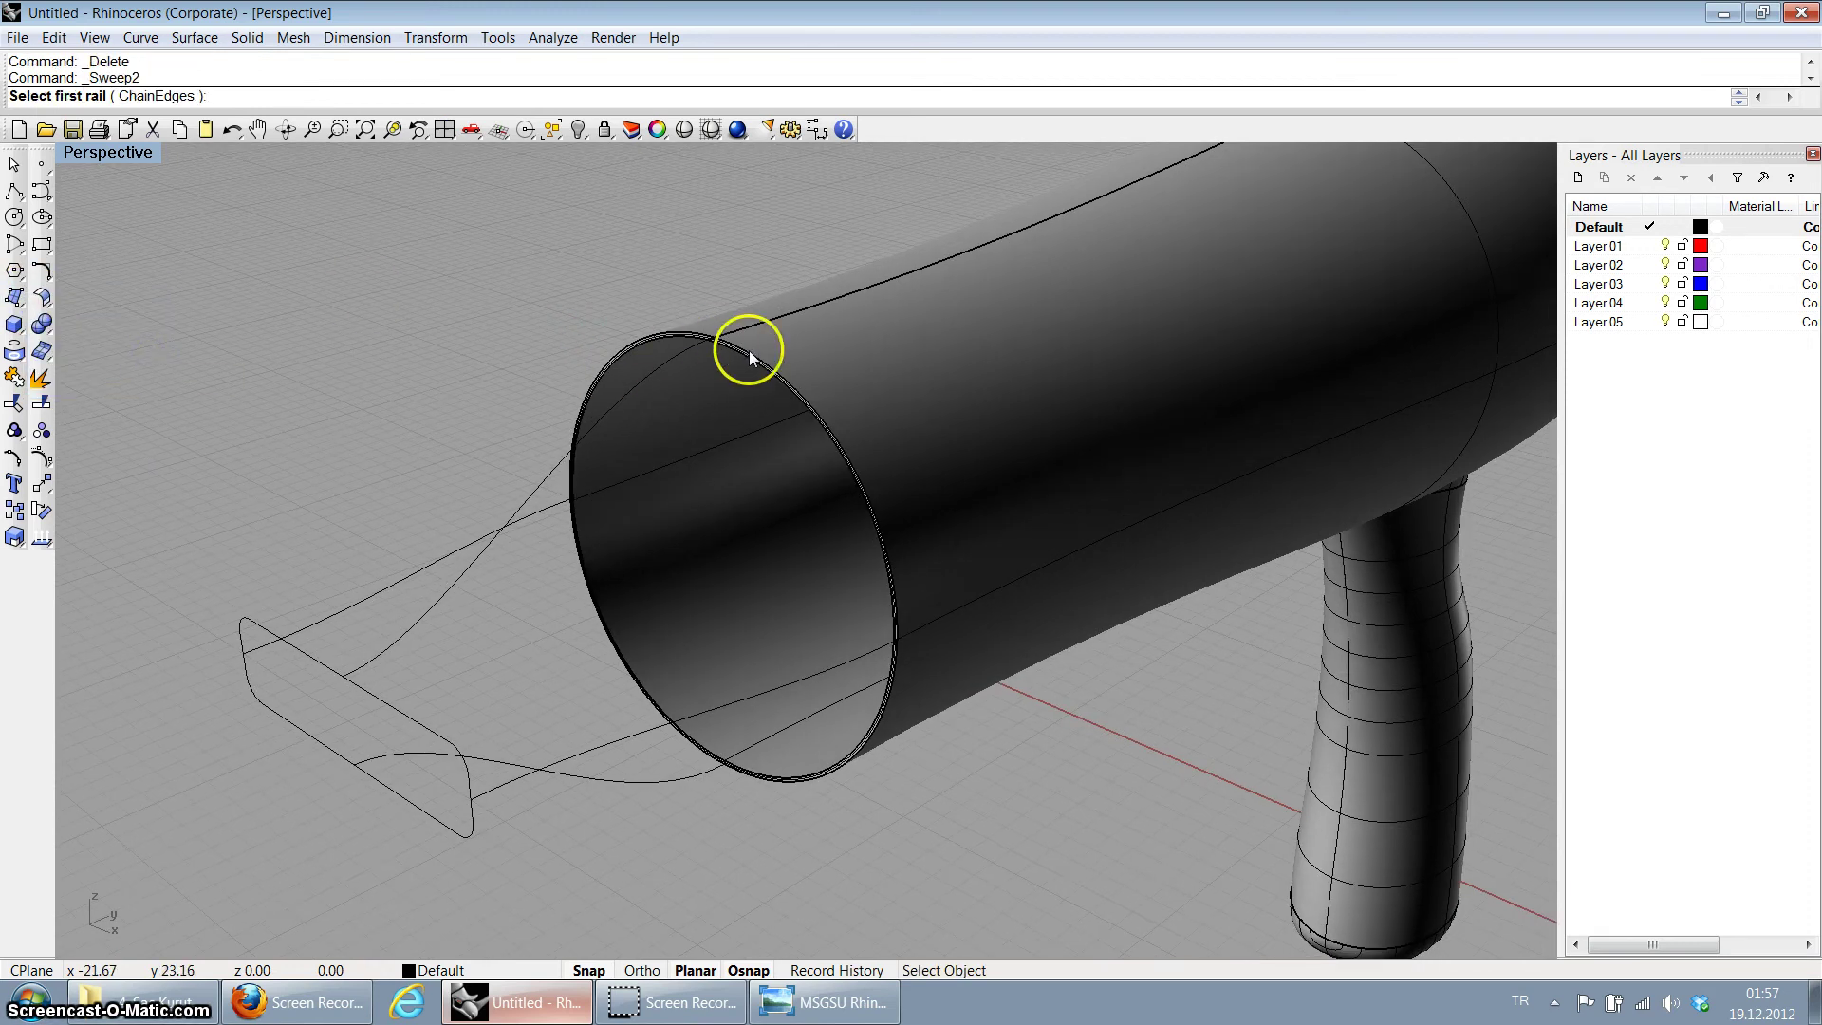
{"action": "left_click", "coordinate": [748, 352]}
{"action": "left_click", "coordinate": [821, 408]}
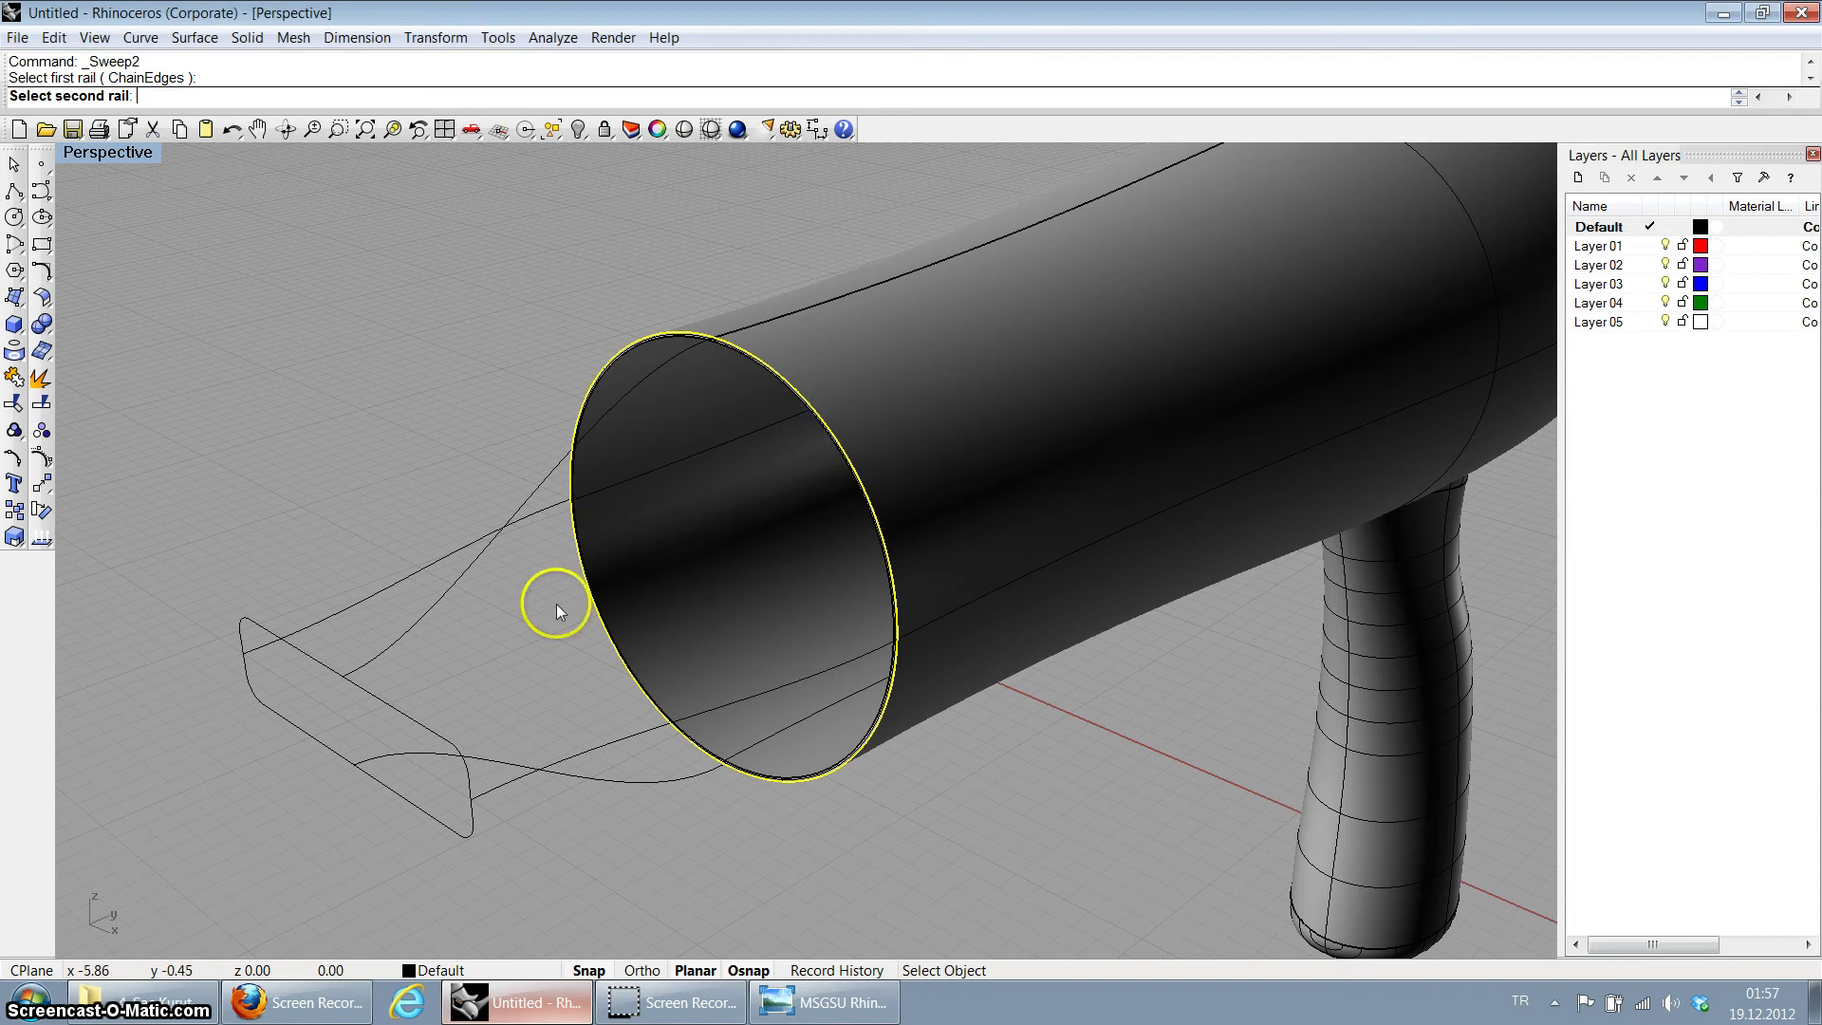
{"action": "left_click", "coordinate": [436, 725]}
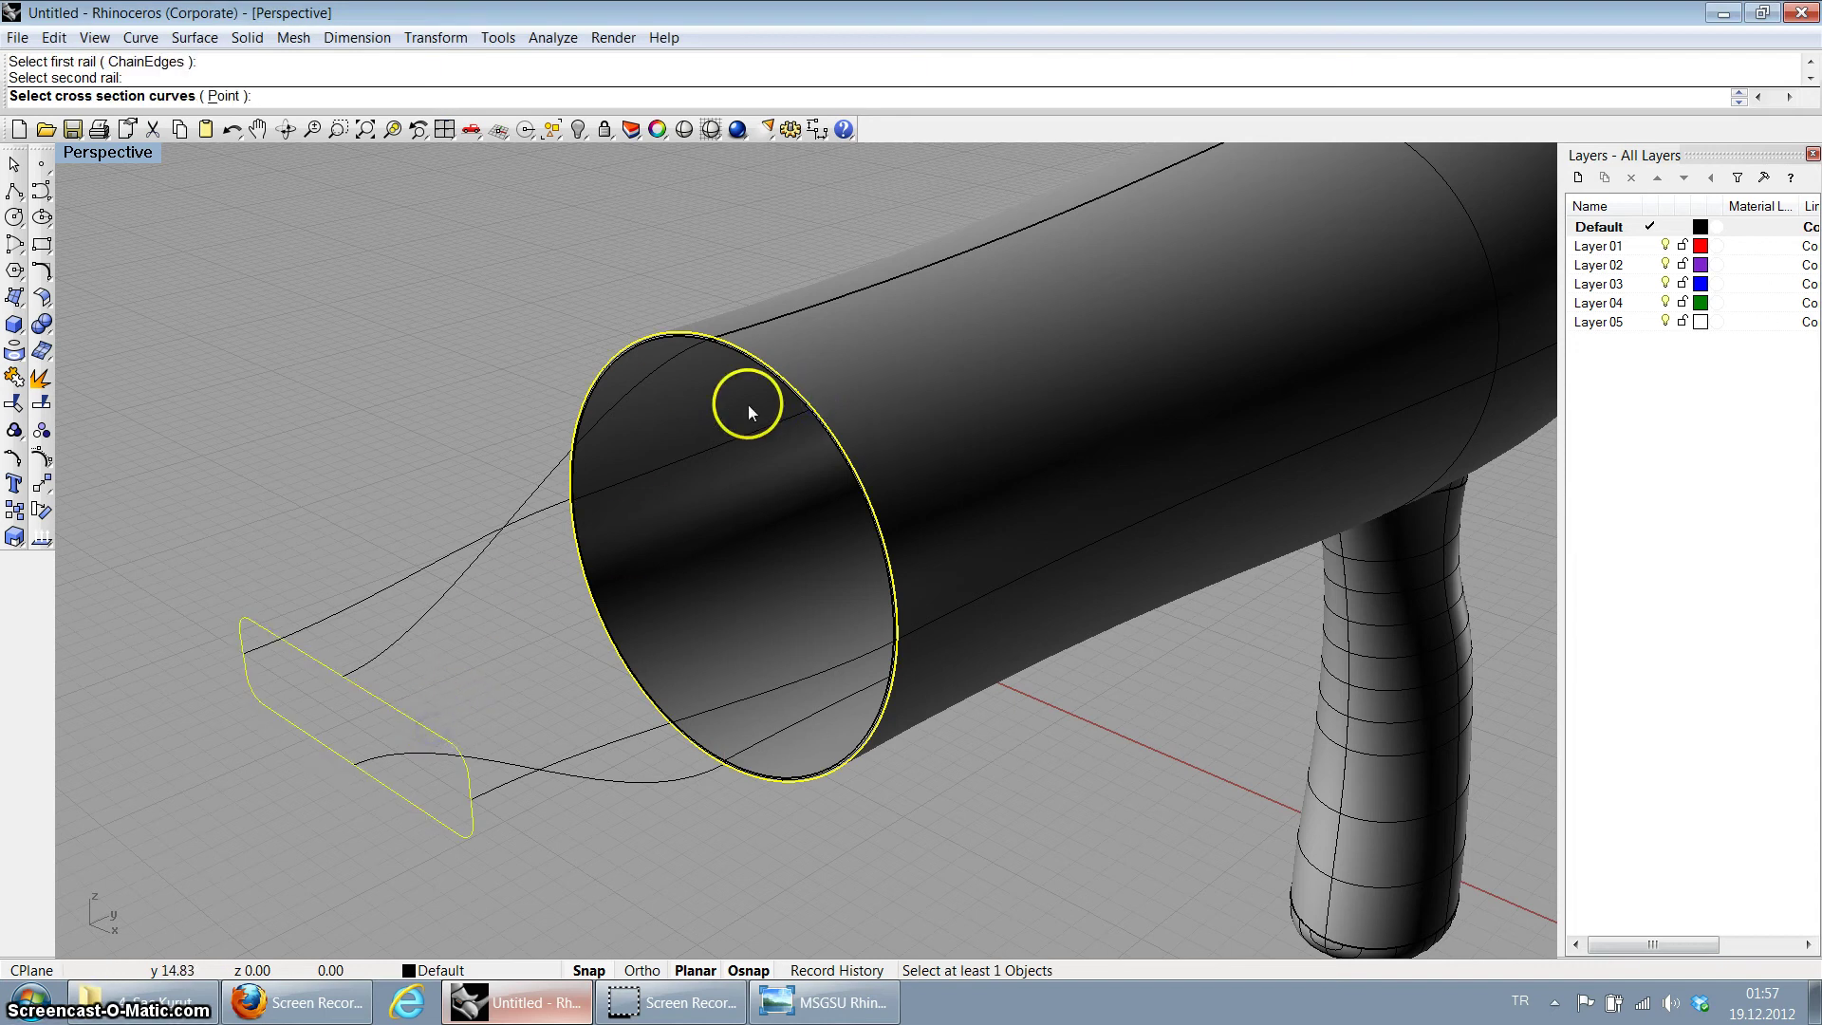
{"action": "left_click", "coordinate": [607, 777]}
{"action": "left_click", "coordinate": [604, 741]}
{"action": "left_click", "coordinate": [363, 607]}
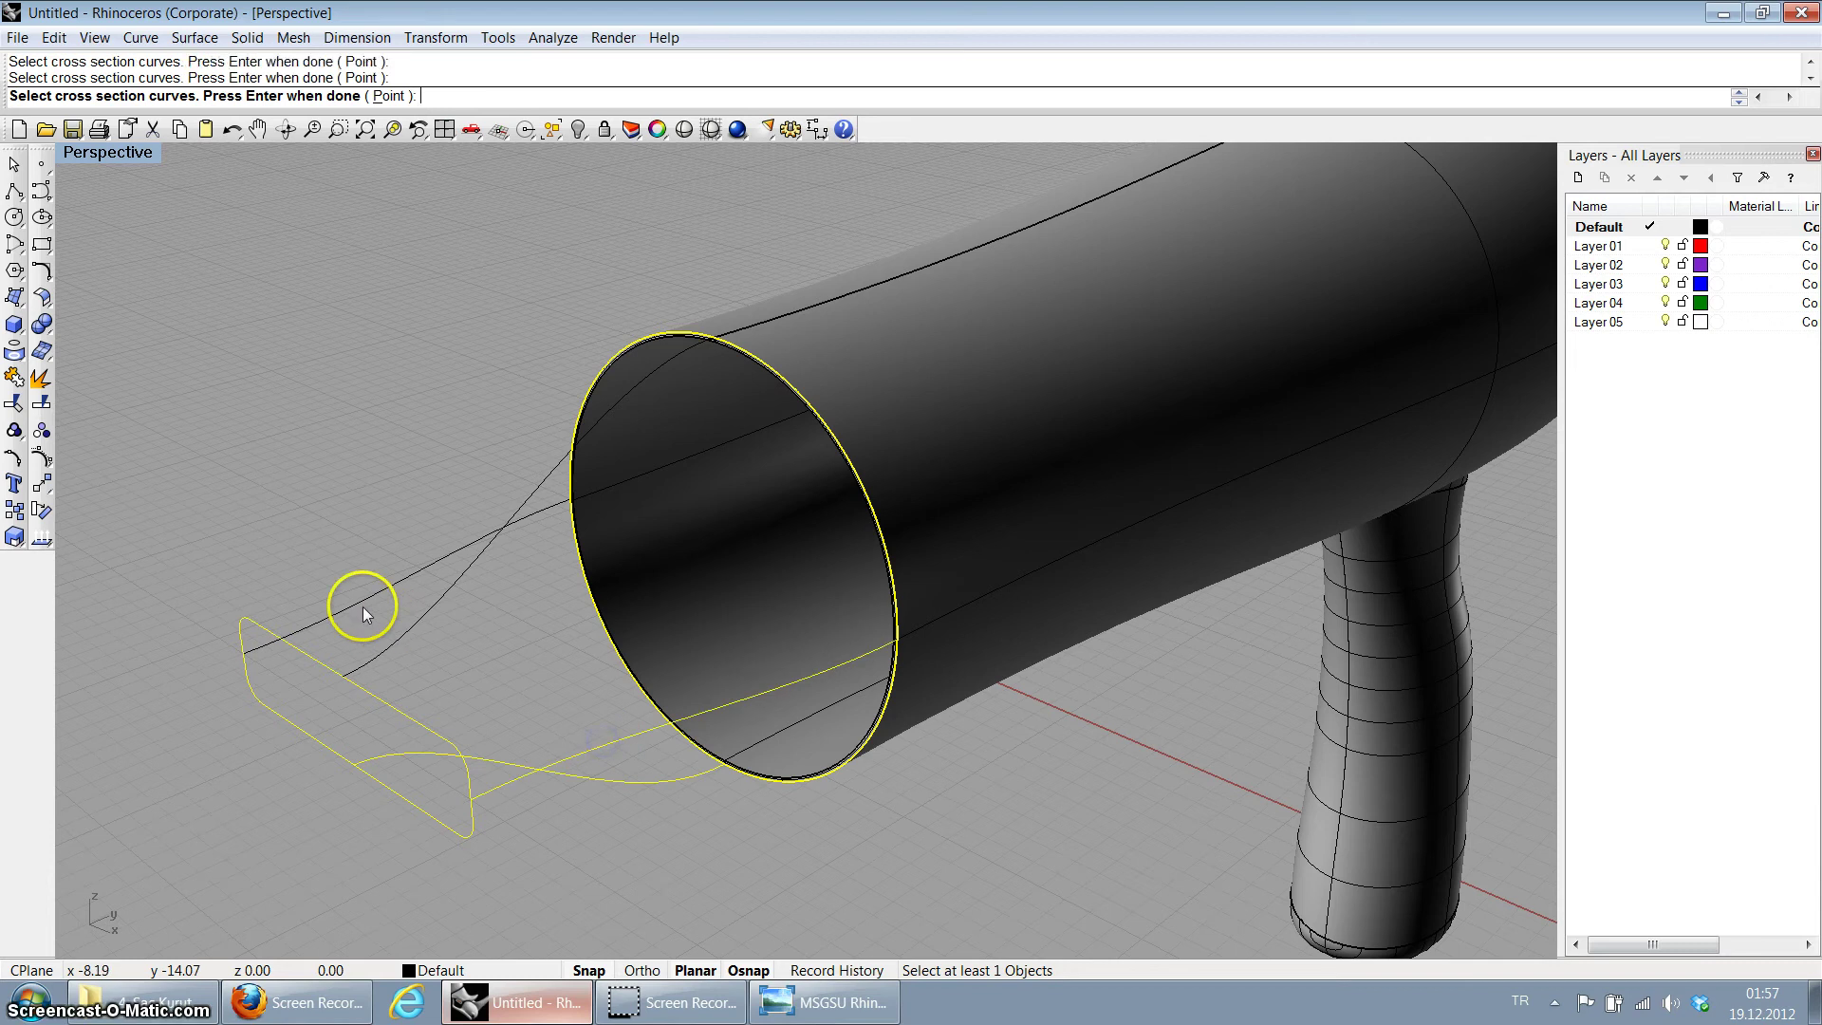
{"action": "left_click", "coordinate": [410, 633]}
{"action": "key", "text": "Return"}
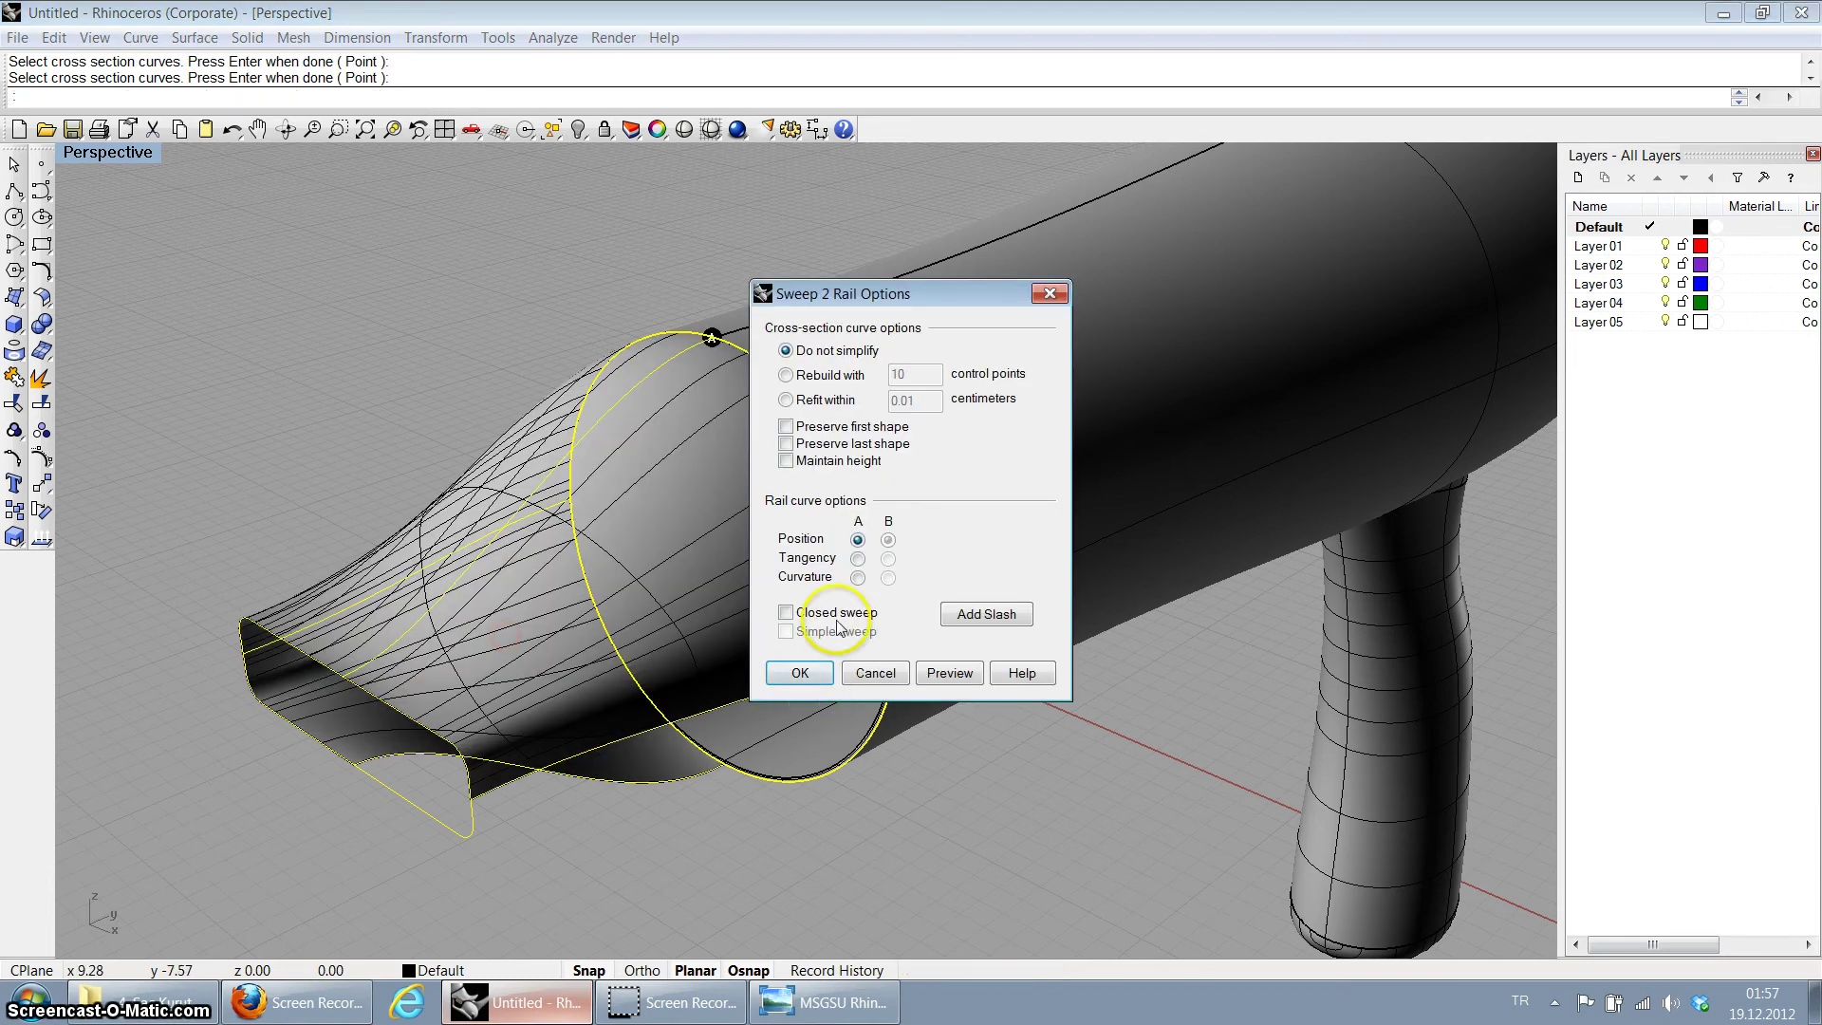
{"action": "left_click", "coordinate": [800, 673]}
Step: Examine the swept nozzle surface and its isocurves from several angles and distances
{"action": "right_click_drag", "start_coordinate": [765, 672], "coordinate": [651, 729]}
{"action": "scroll", "coordinate": [471, 595], "scroll_direction": "down", "scroll_amount": 8}
{"action": "scroll", "coordinate": [442, 583], "scroll_direction": "up", "scroll_amount": 7}
{"action": "mouse_move", "coordinate": [443, 586]}
{"action": "right_mouse_down"}
{"action": "mouse_move", "coordinate": [439, 541]}
{"action": "mouse_move", "coordinate": [379, 541]}
{"action": "mouse_move", "coordinate": [353, 515]}
{"action": "mouse_move", "coordinate": [459, 570]}
{"action": "mouse_move", "coordinate": [602, 574]}
{"action": "right_mouse_up"}
{"action": "scroll", "coordinate": [601, 573], "scroll_direction": "up", "scroll_amount": 3}
{"action": "left_click", "coordinate": [565, 552]}
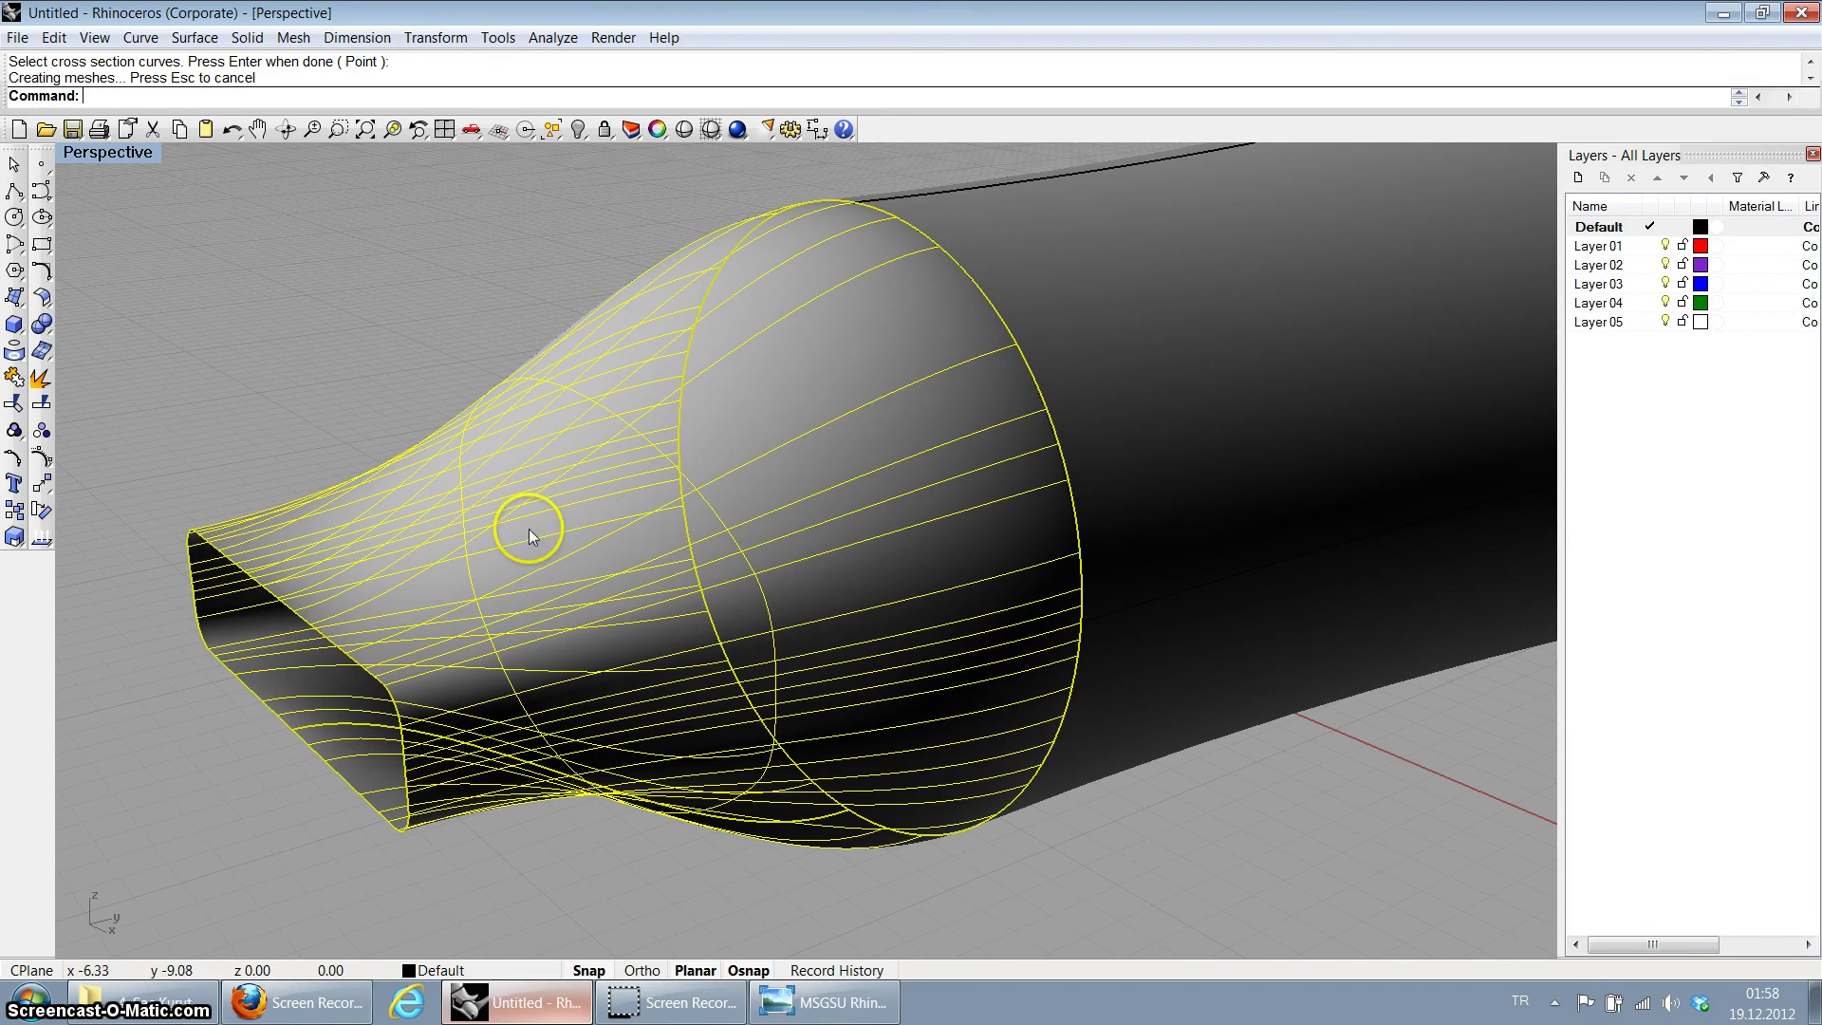
{"action": "scroll", "coordinate": [527, 527], "scroll_direction": "down", "scroll_amount": 2}
{"action": "left_click", "coordinate": [340, 360]}
{"action": "scroll", "coordinate": [339, 360], "scroll_direction": "down", "scroll_amount": 2}
{"action": "scroll", "coordinate": [356, 385], "scroll_direction": "up", "scroll_amount": 4}
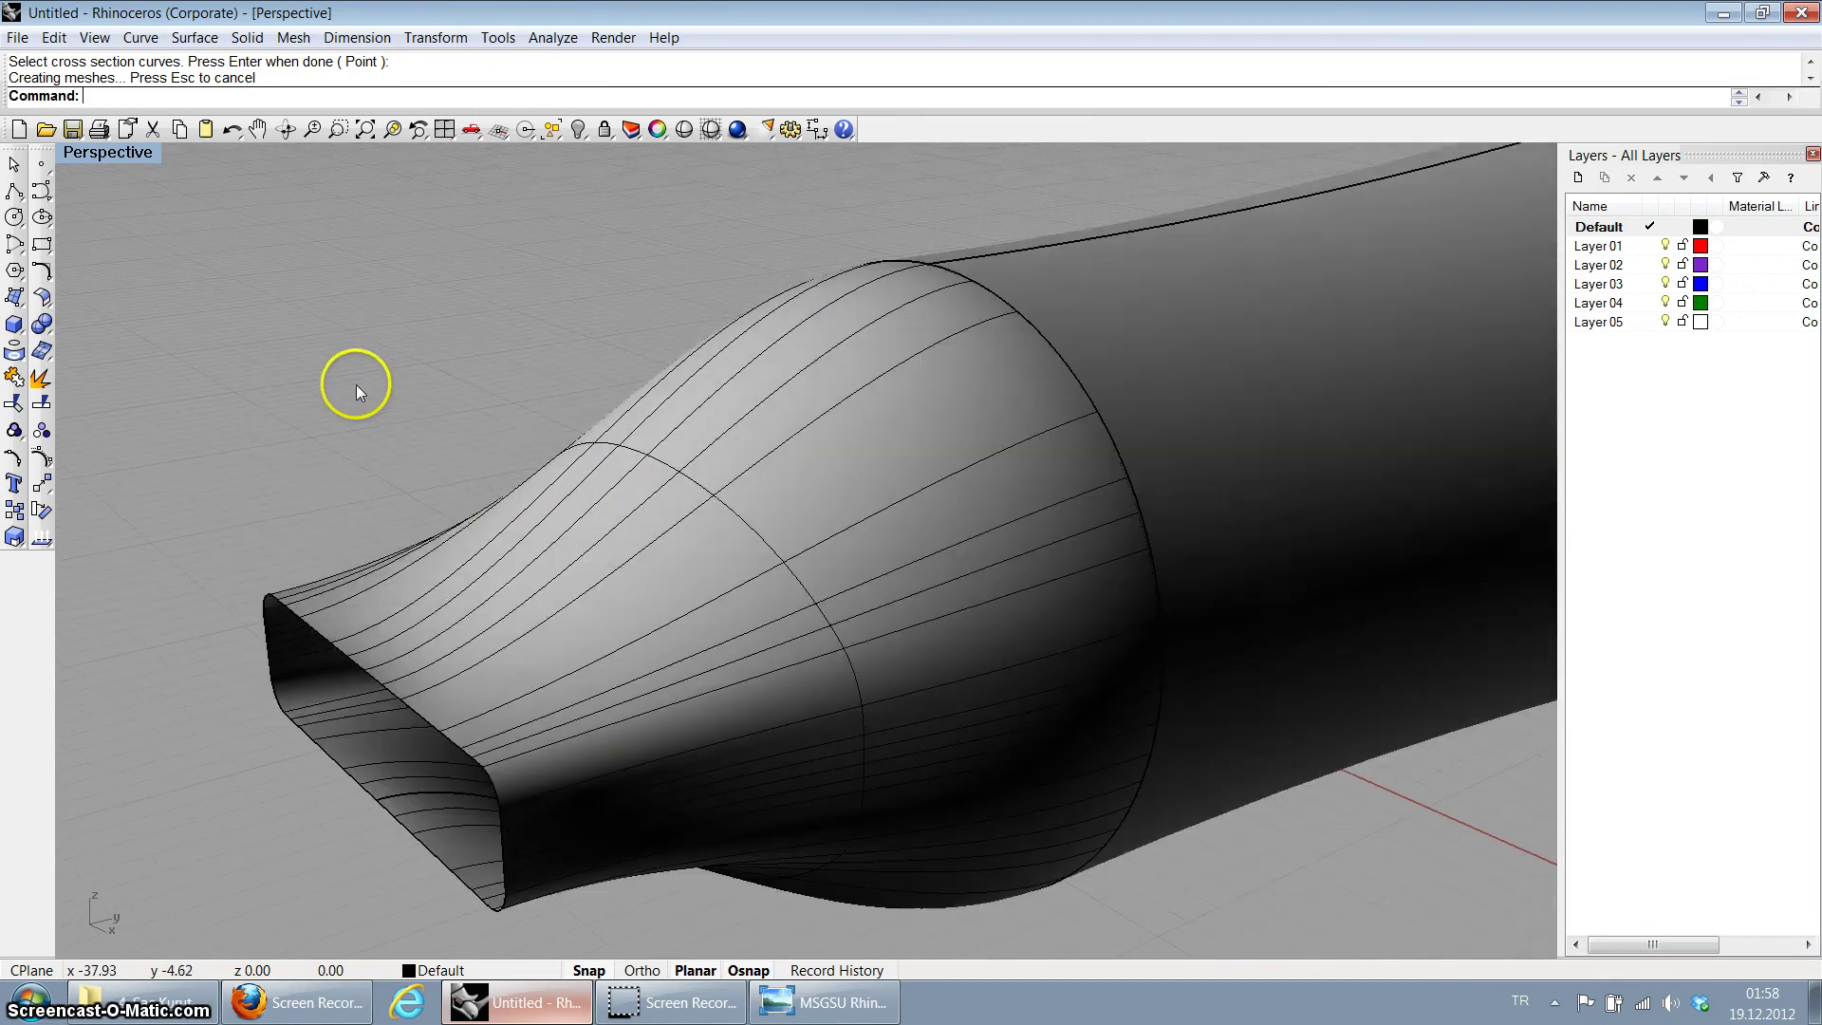
{"action": "scroll", "coordinate": [517, 500], "scroll_direction": "down", "scroll_amount": 3}
{"action": "scroll", "coordinate": [529, 509], "scroll_direction": "up", "scroll_amount": 2}
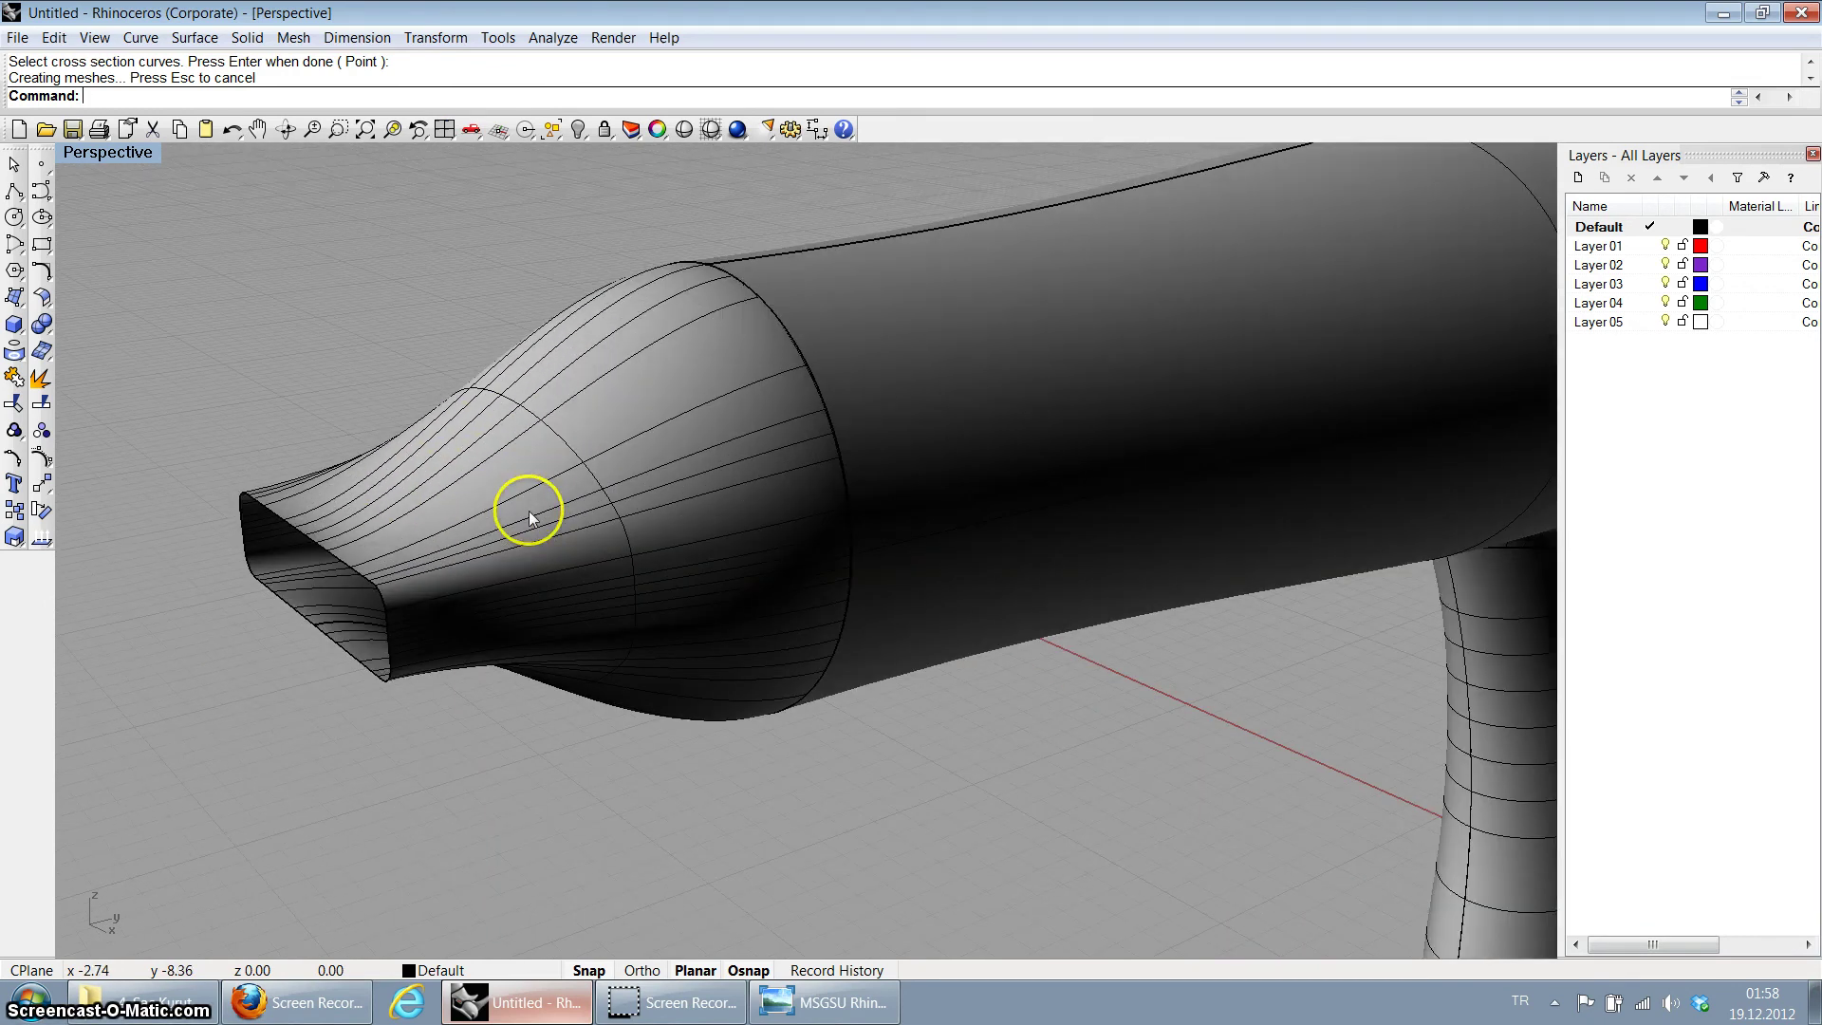
{"action": "left_click", "coordinate": [536, 432]}
{"action": "left_click", "coordinate": [327, 344]}
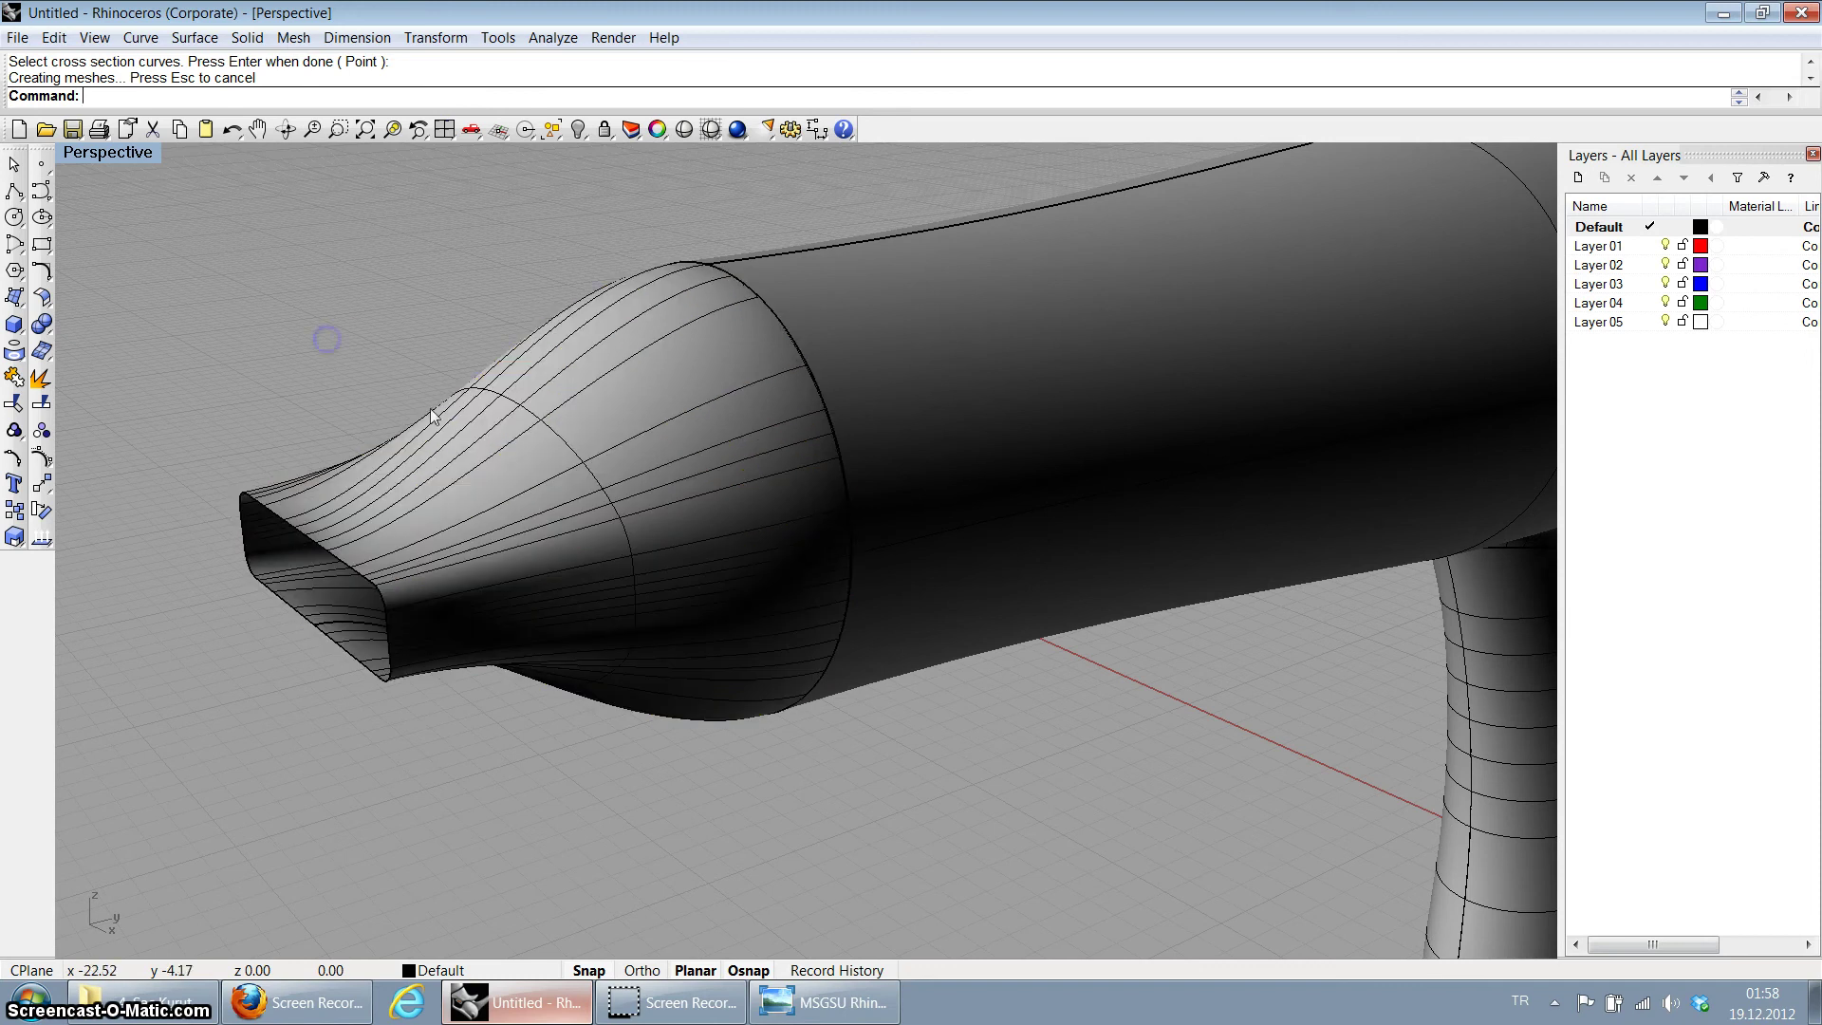
Step: Move the swept nozzle surface away from the barrel, leaving the profile curves and rounded rectangle in place
{"action": "left_click", "coordinate": [491, 446]}
{"action": "scroll", "coordinate": [492, 452], "scroll_direction": "down", "scroll_amount": 3}
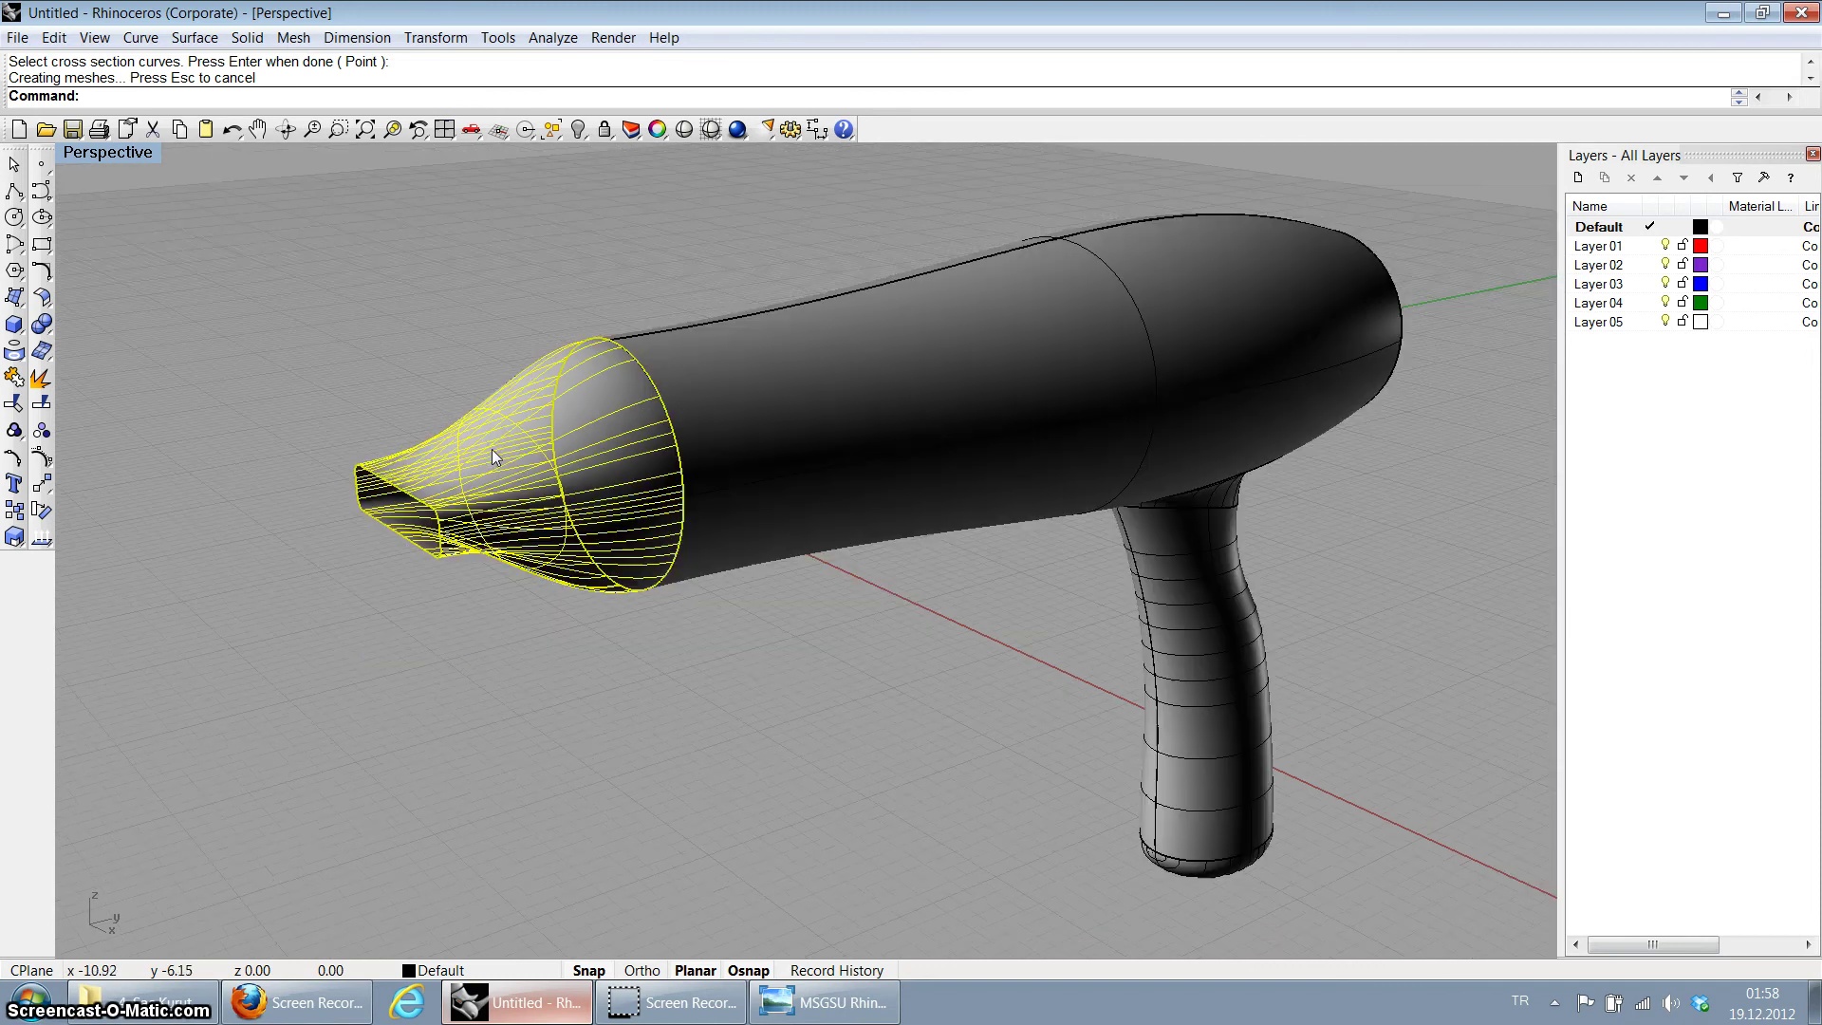
{"action": "left_click_drag", "start_coordinate": [499, 460], "coordinate": [411, 549]}
{"action": "left_click", "coordinate": [402, 623]}
{"action": "right_click_drag", "start_coordinate": [465, 692], "coordinate": [524, 711]}
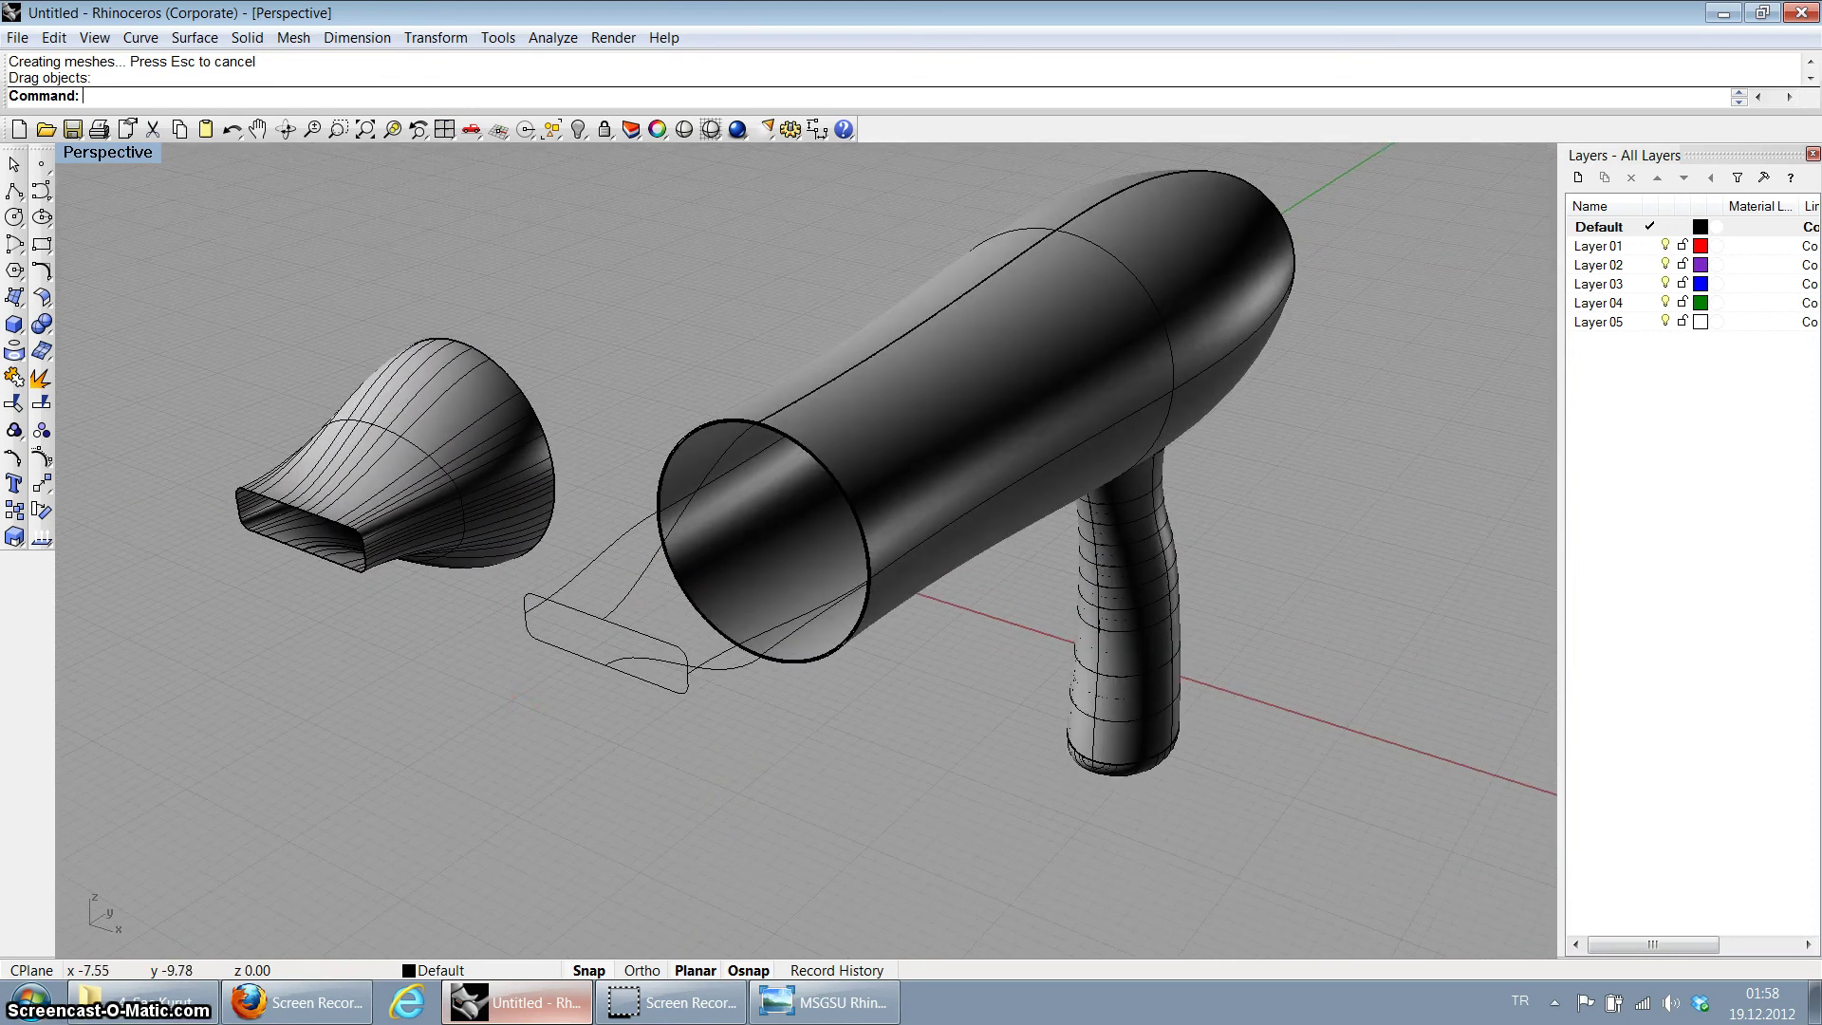
{"action": "left_click", "coordinate": [15, 297]}
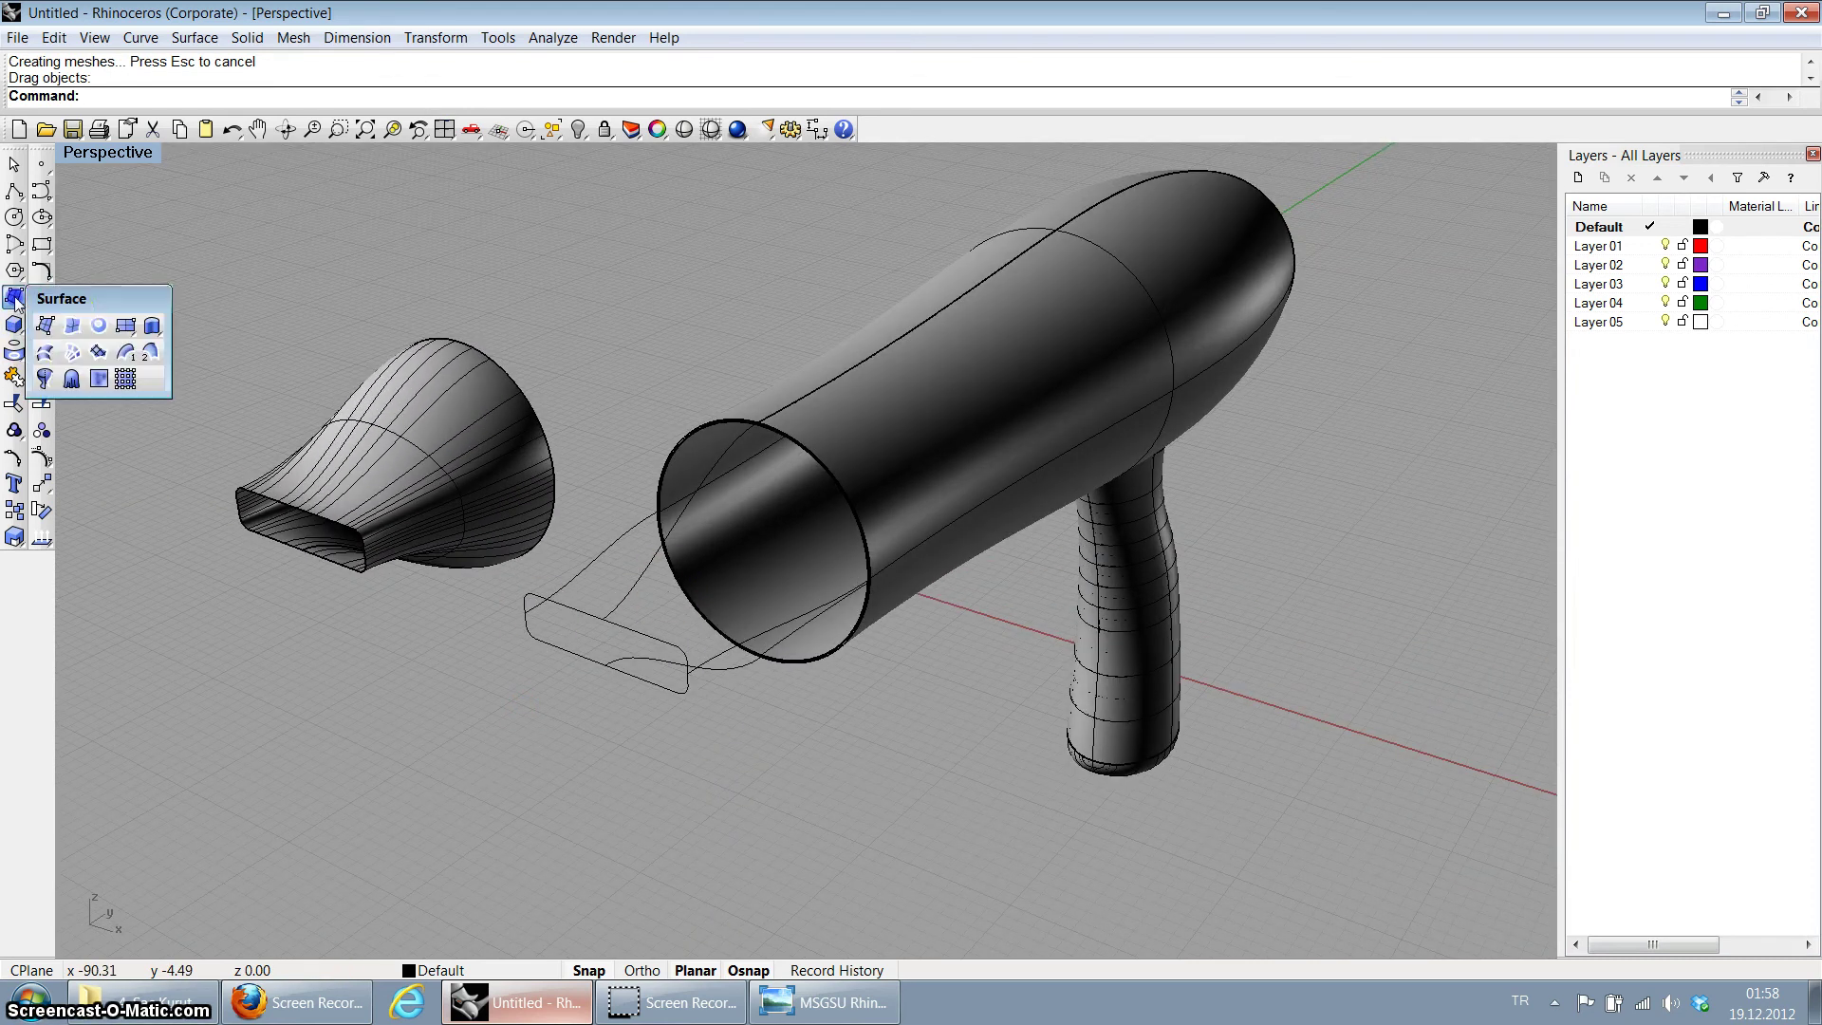
{"action": "left_click", "coordinate": [74, 353]}
{"action": "scroll", "coordinate": [813, 456], "scroll_direction": "up", "scroll_amount": 2}
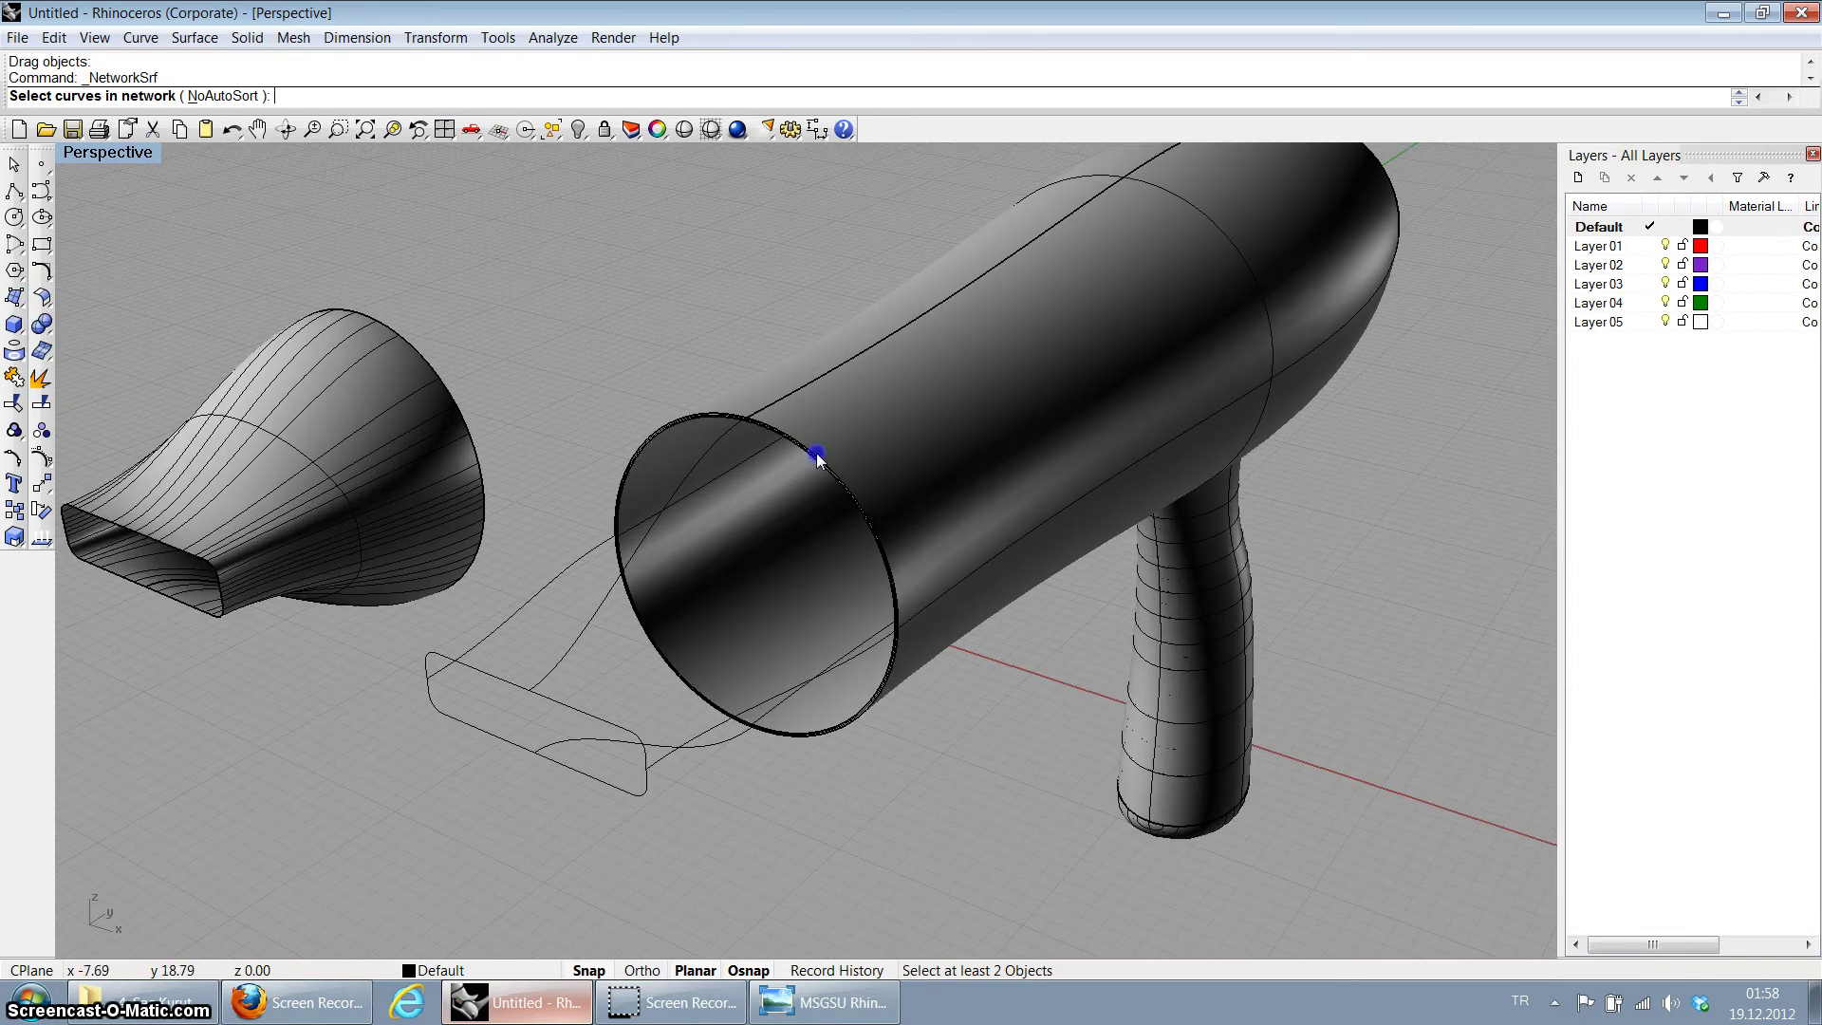
{"action": "scroll", "coordinate": [819, 462], "scroll_direction": "up", "scroll_amount": 4}
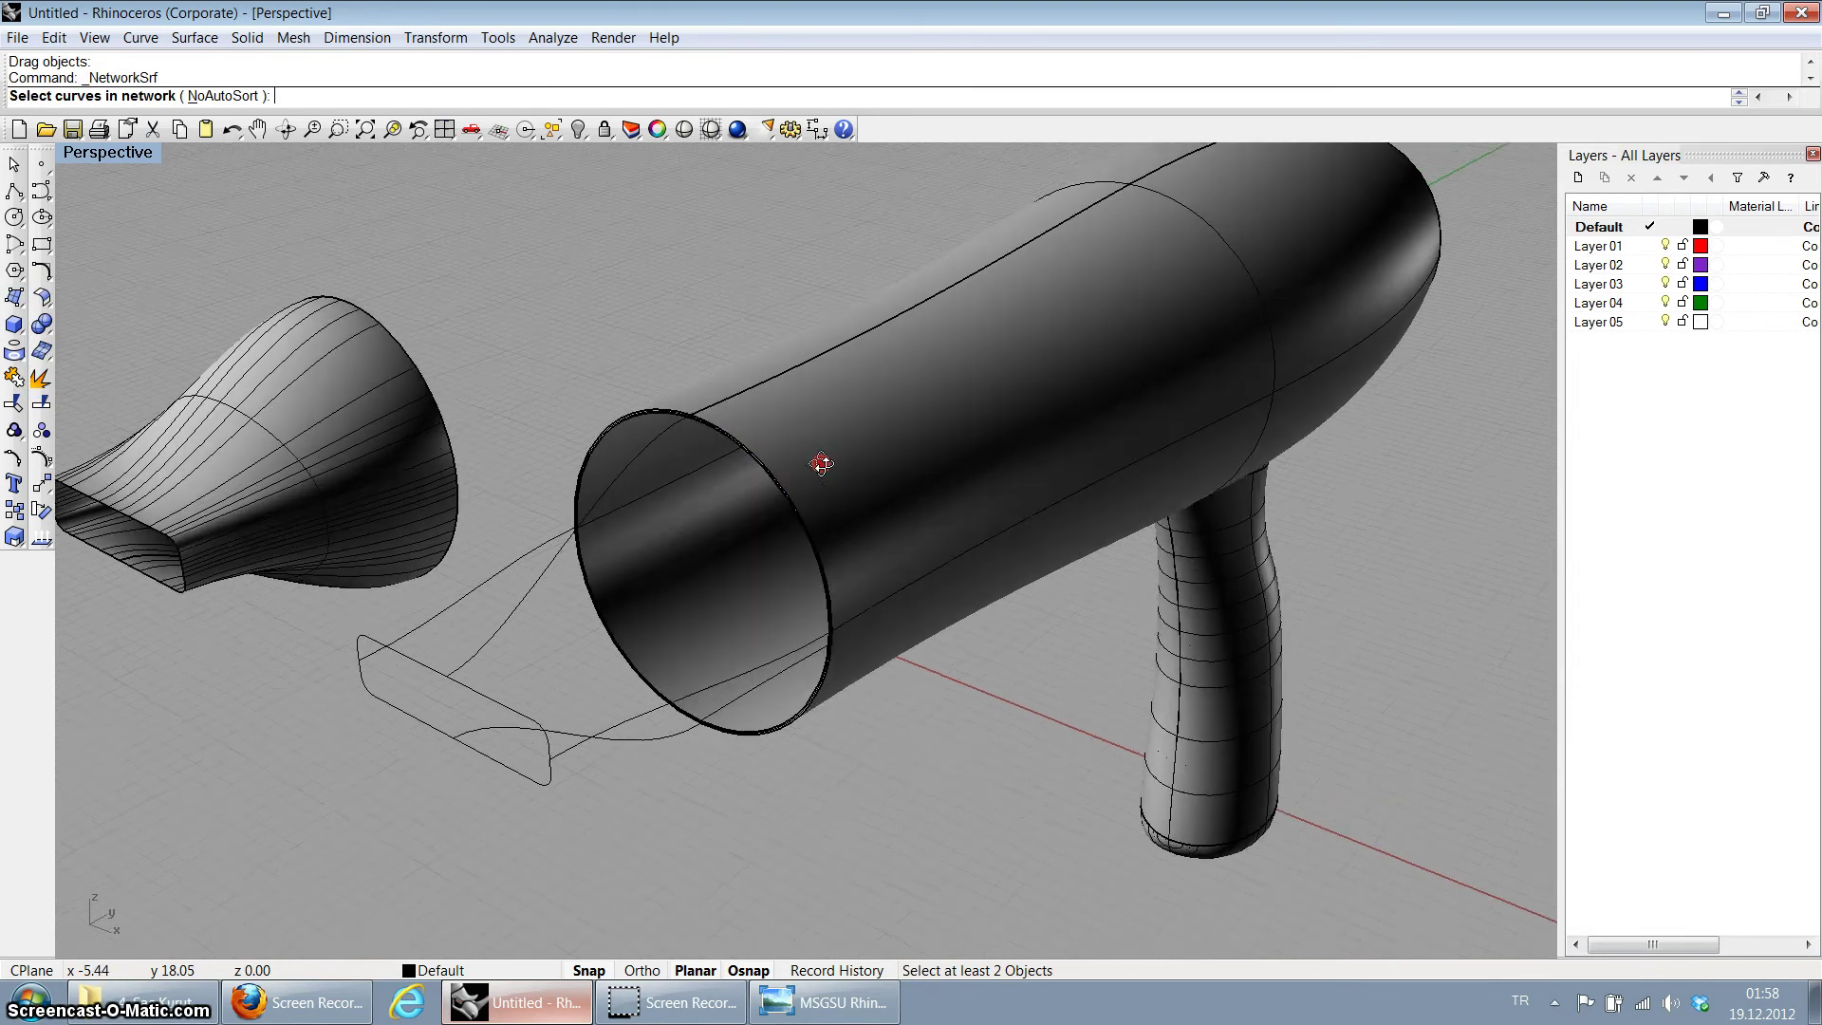
{"action": "right_click", "coordinate": [781, 481]}
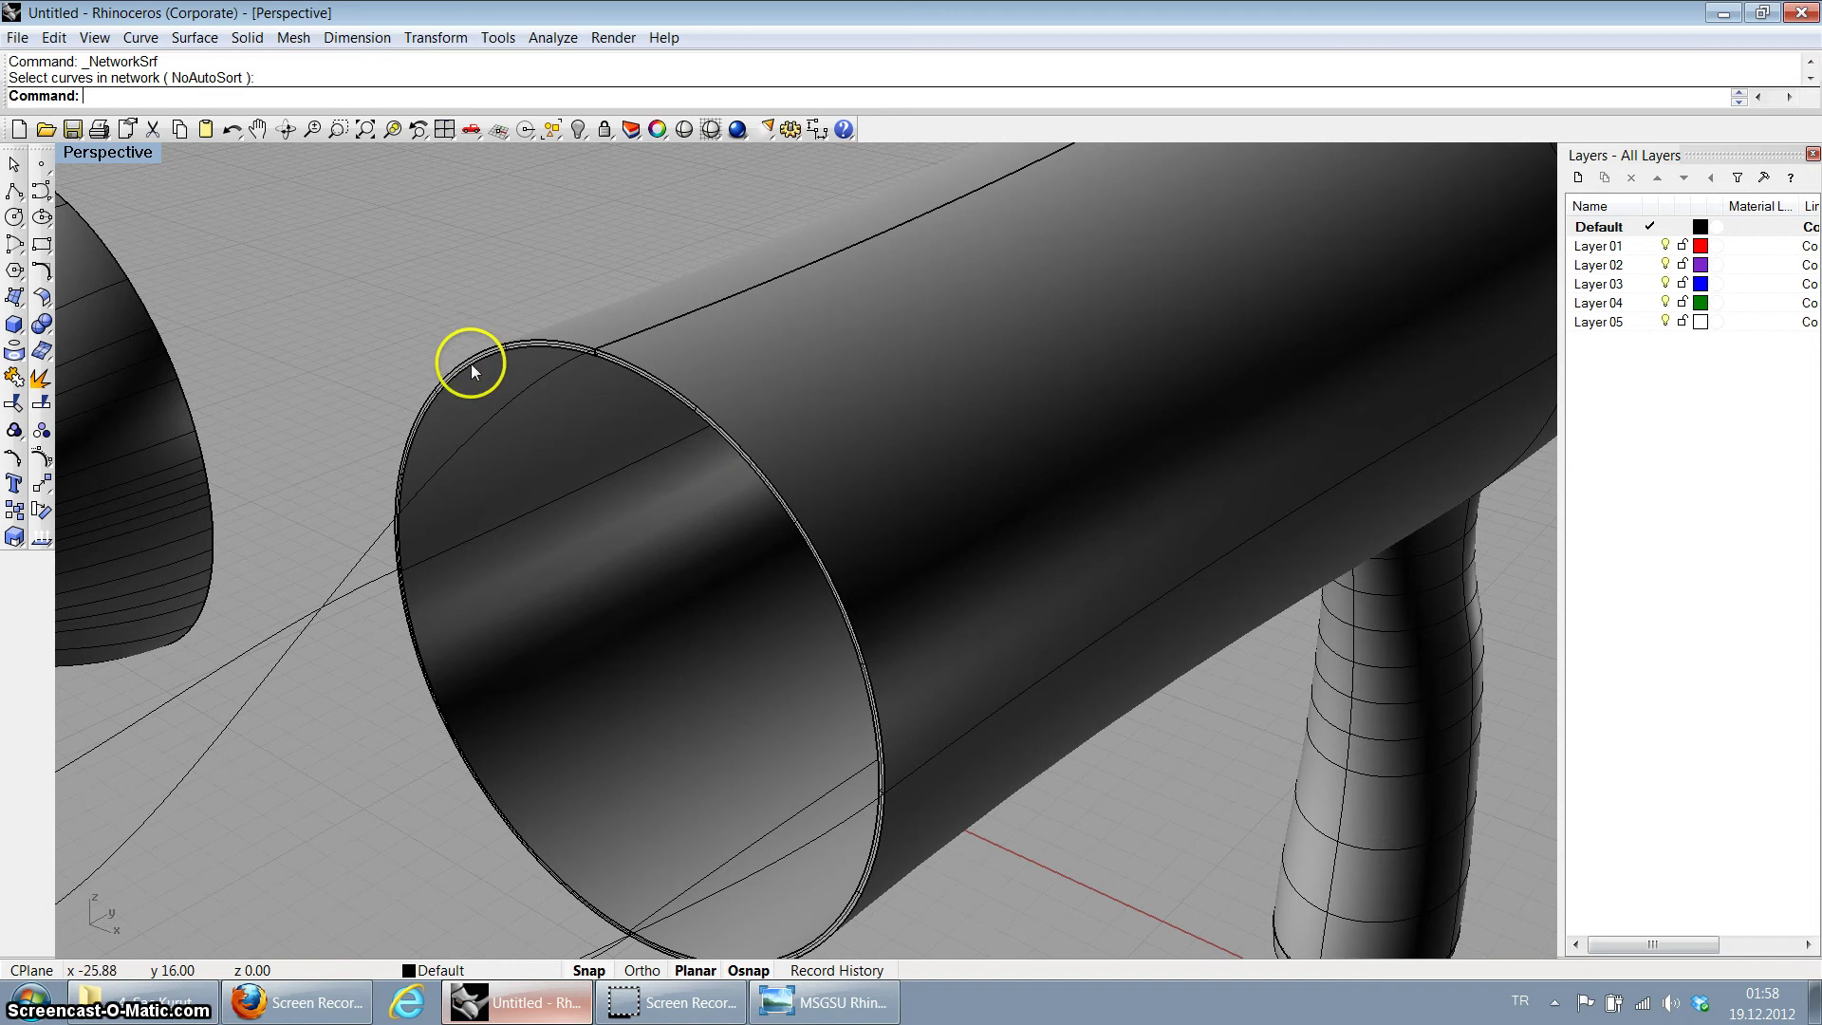
Step: Duplicate the outer edge at the barrel's open end as a separate curve
{"action": "scroll", "coordinate": [476, 413], "scroll_direction": "down", "scroll_amount": 2}
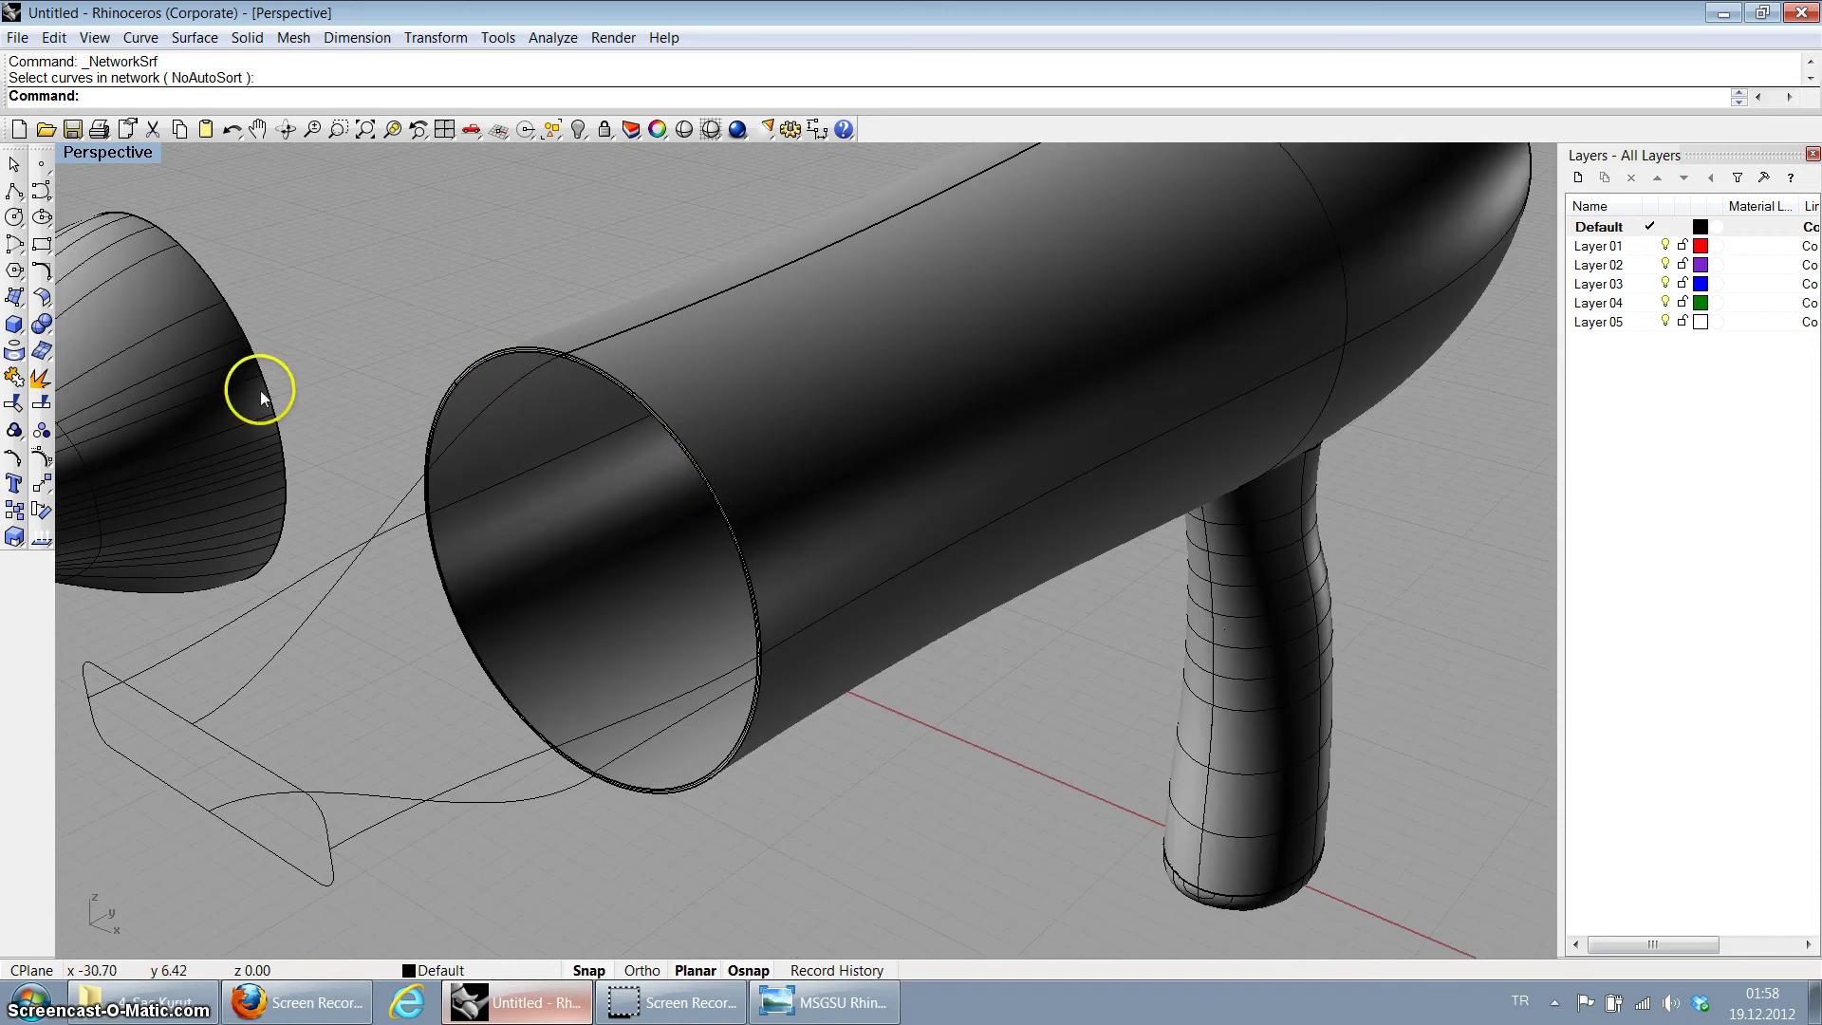
{"action": "left_click", "coordinate": [24, 354]}
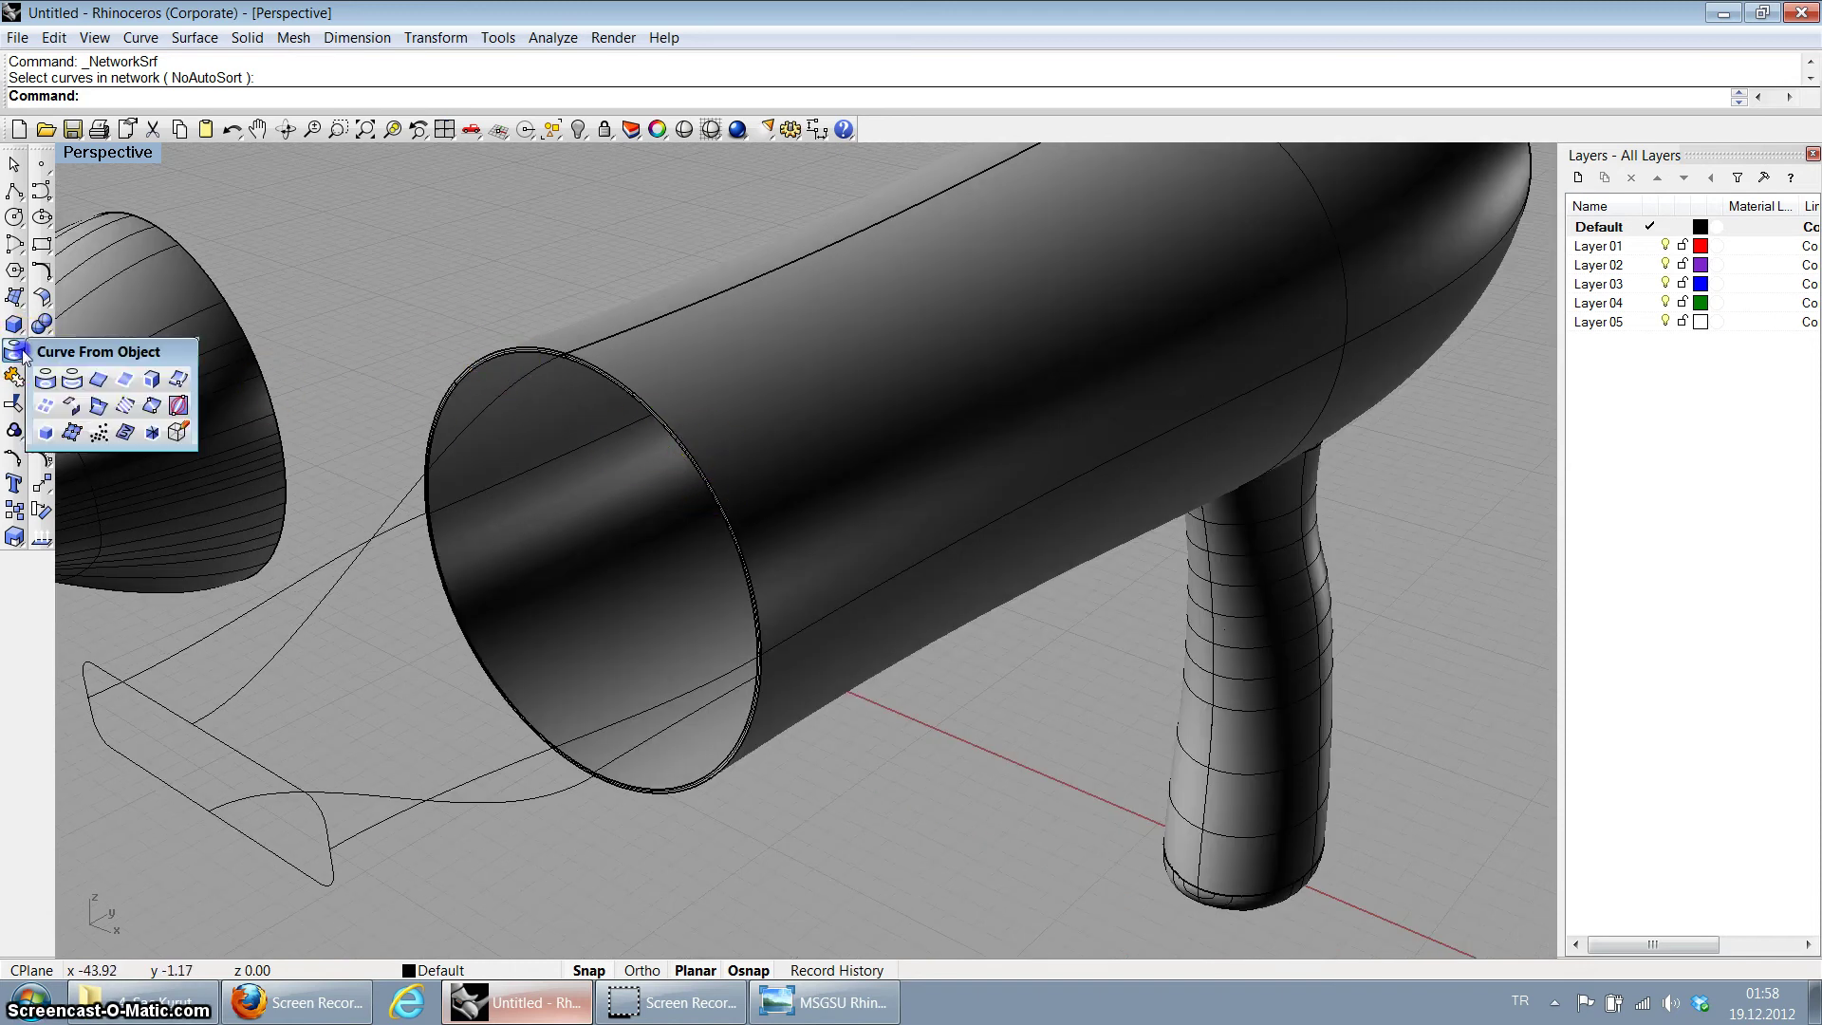
{"action": "left_click", "coordinate": [71, 382]}
{"action": "scroll", "coordinate": [629, 427], "scroll_direction": "up", "scroll_amount": 2}
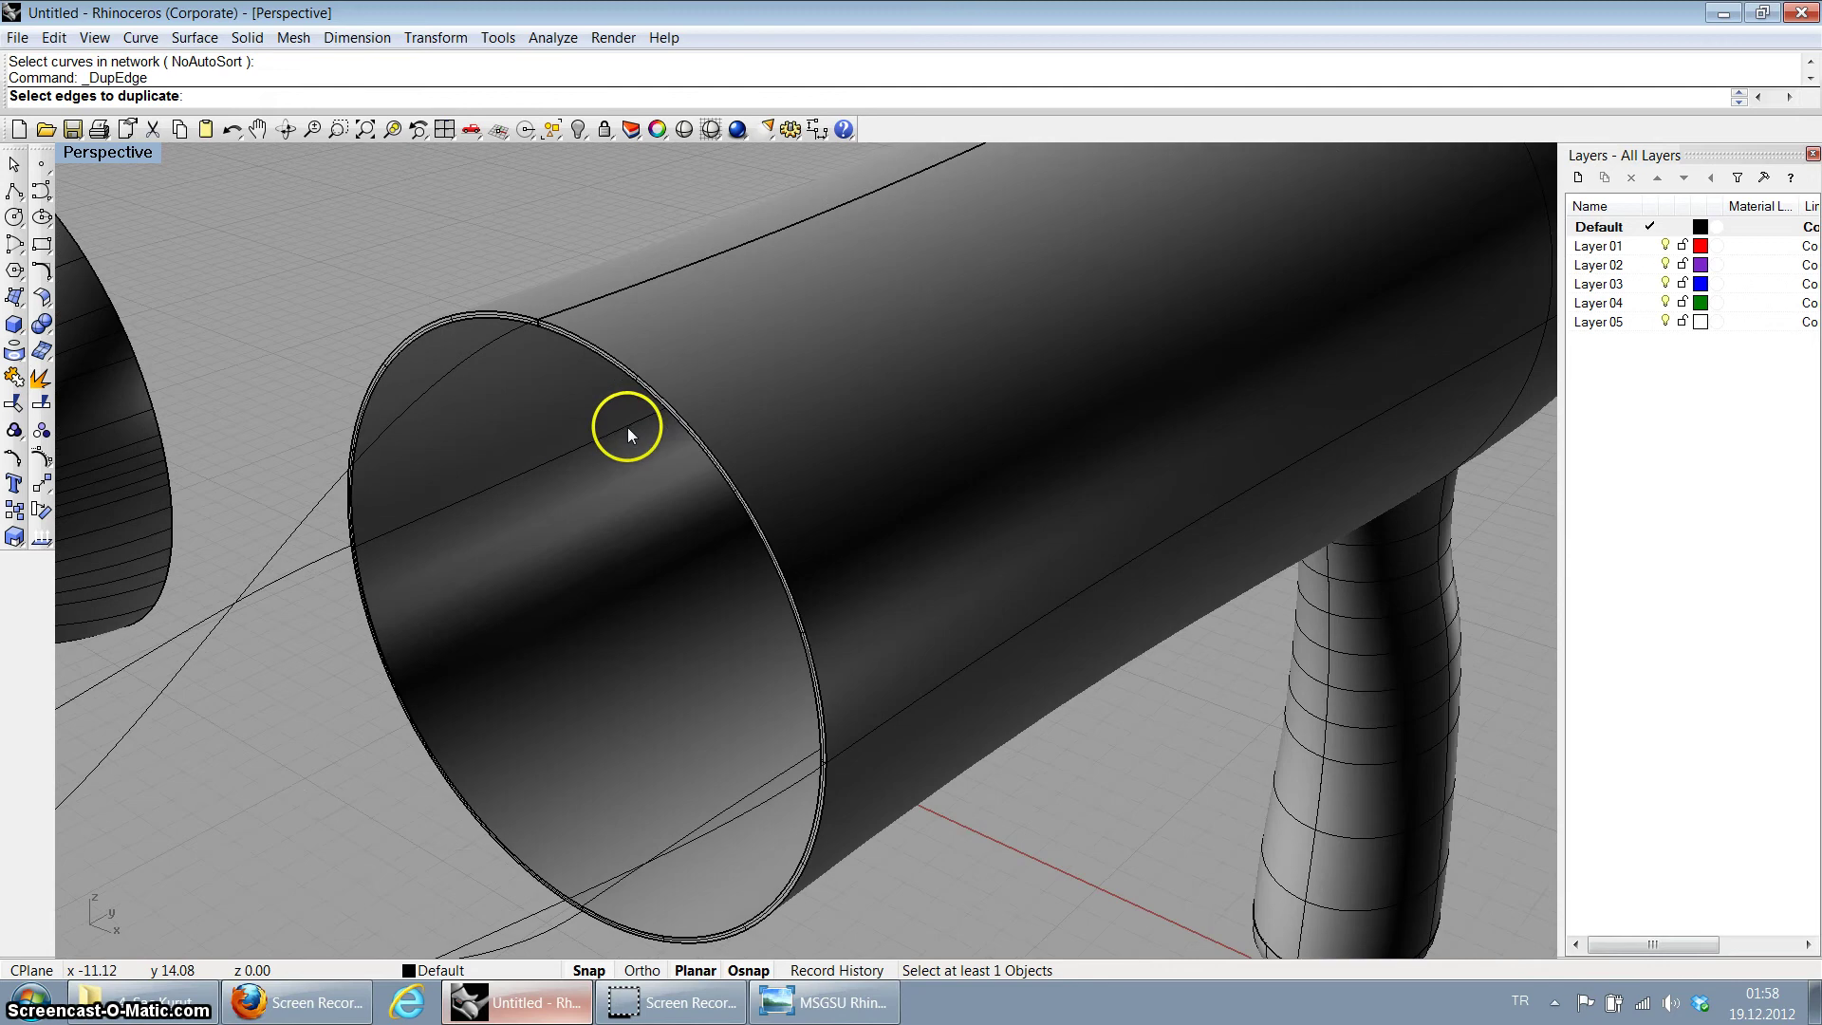
{"action": "left_click", "coordinate": [658, 399]}
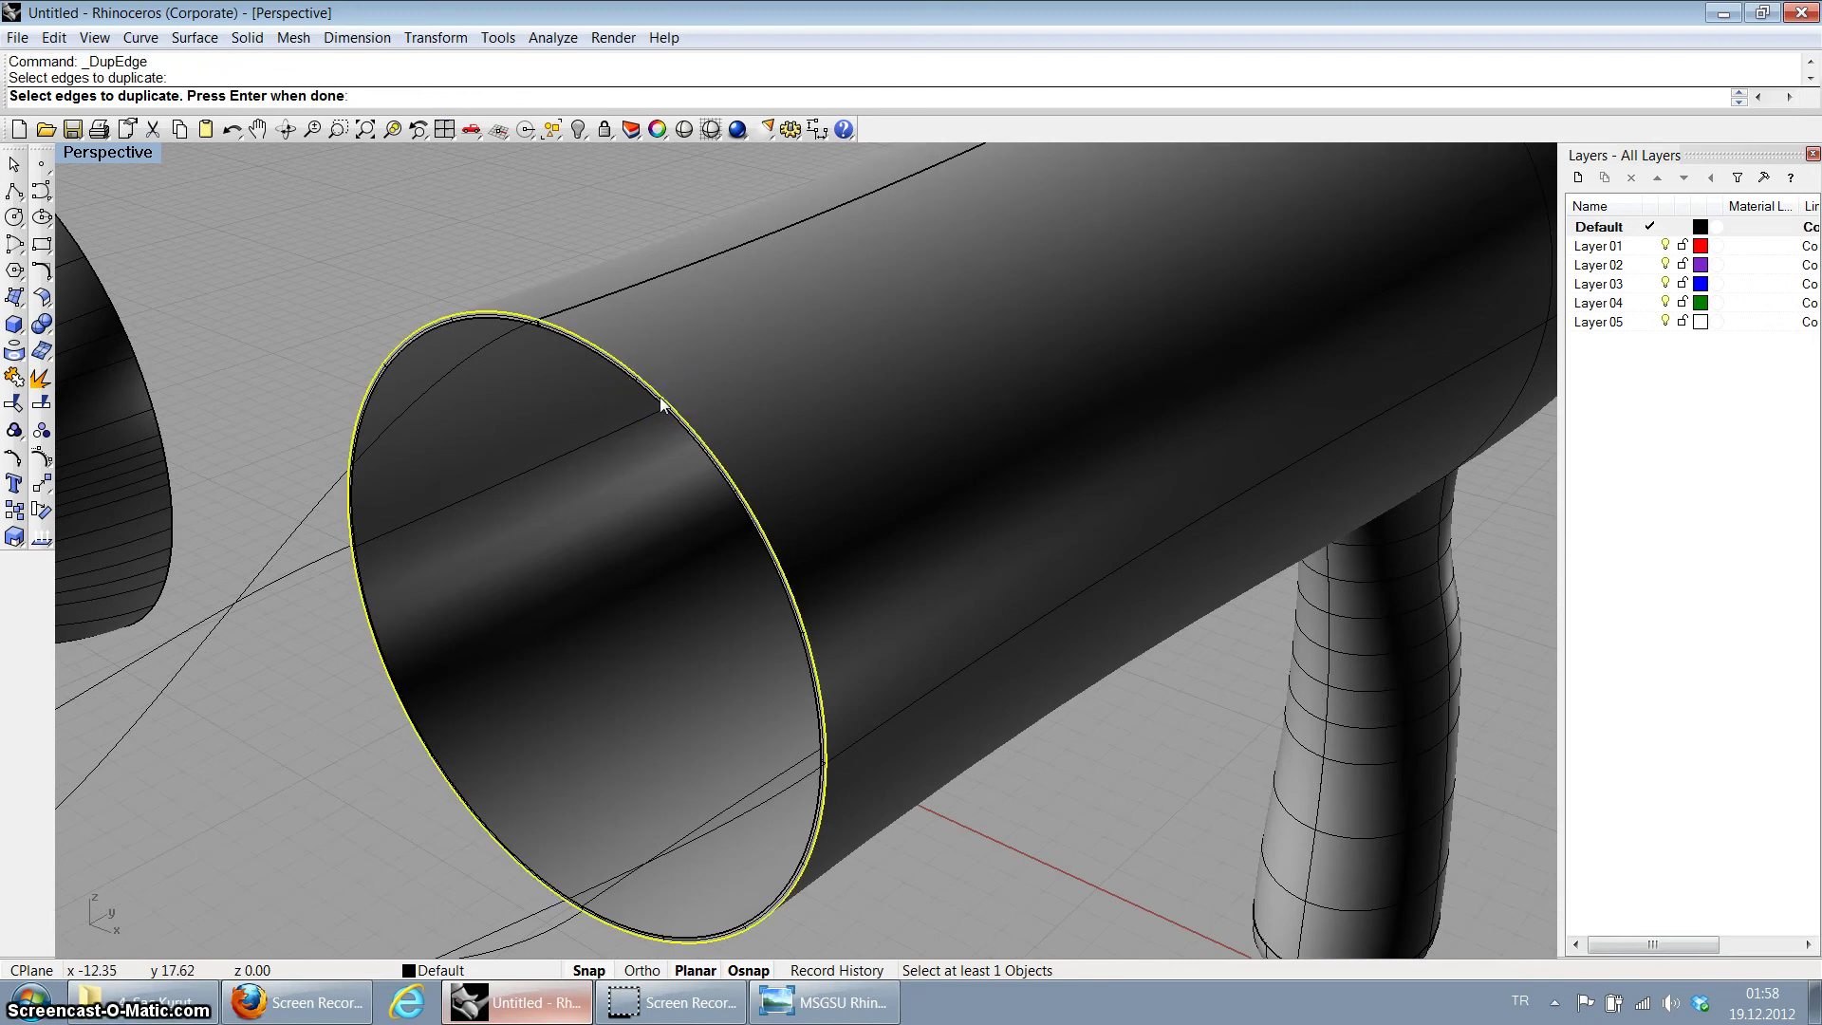
{"action": "right_click", "coordinate": [661, 404]}
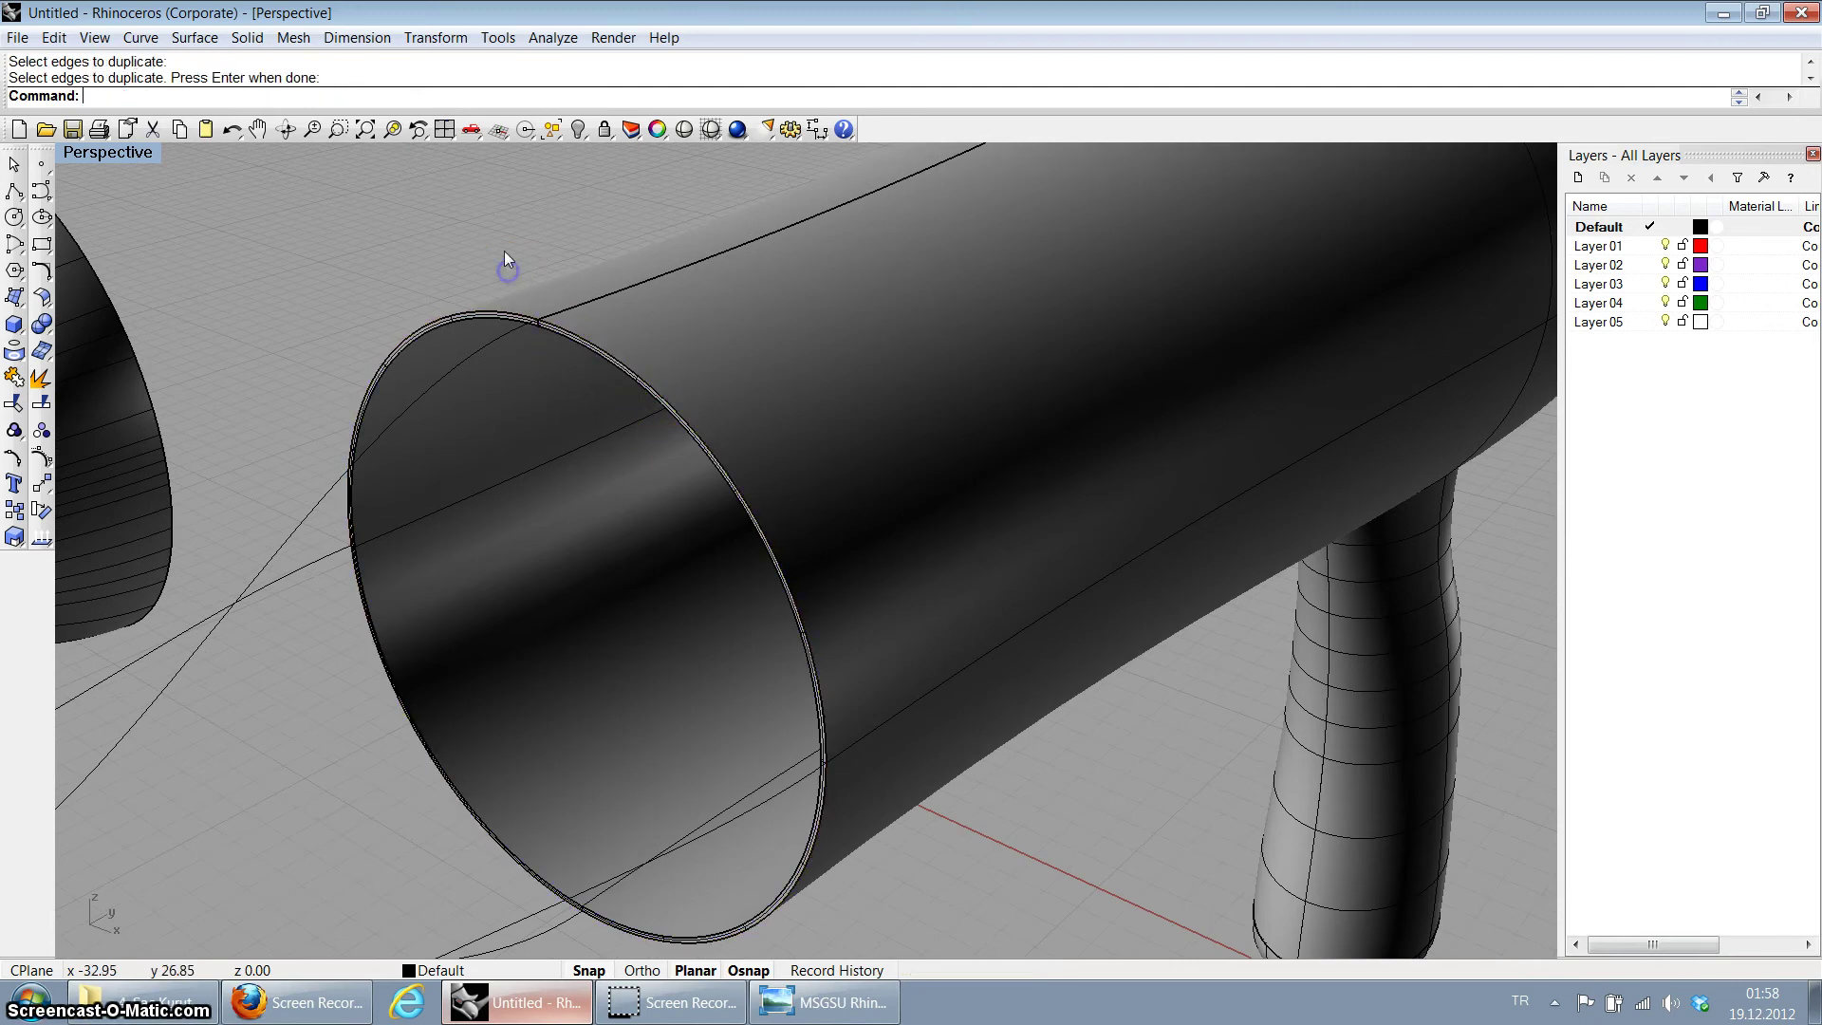
Step: Create a network surface from the duplicated barrel edge, the rounded rectangle and the four profile curves, with Position edge matching
{"action": "scroll", "coordinate": [532, 285], "scroll_direction": "down", "scroll_amount": 3}
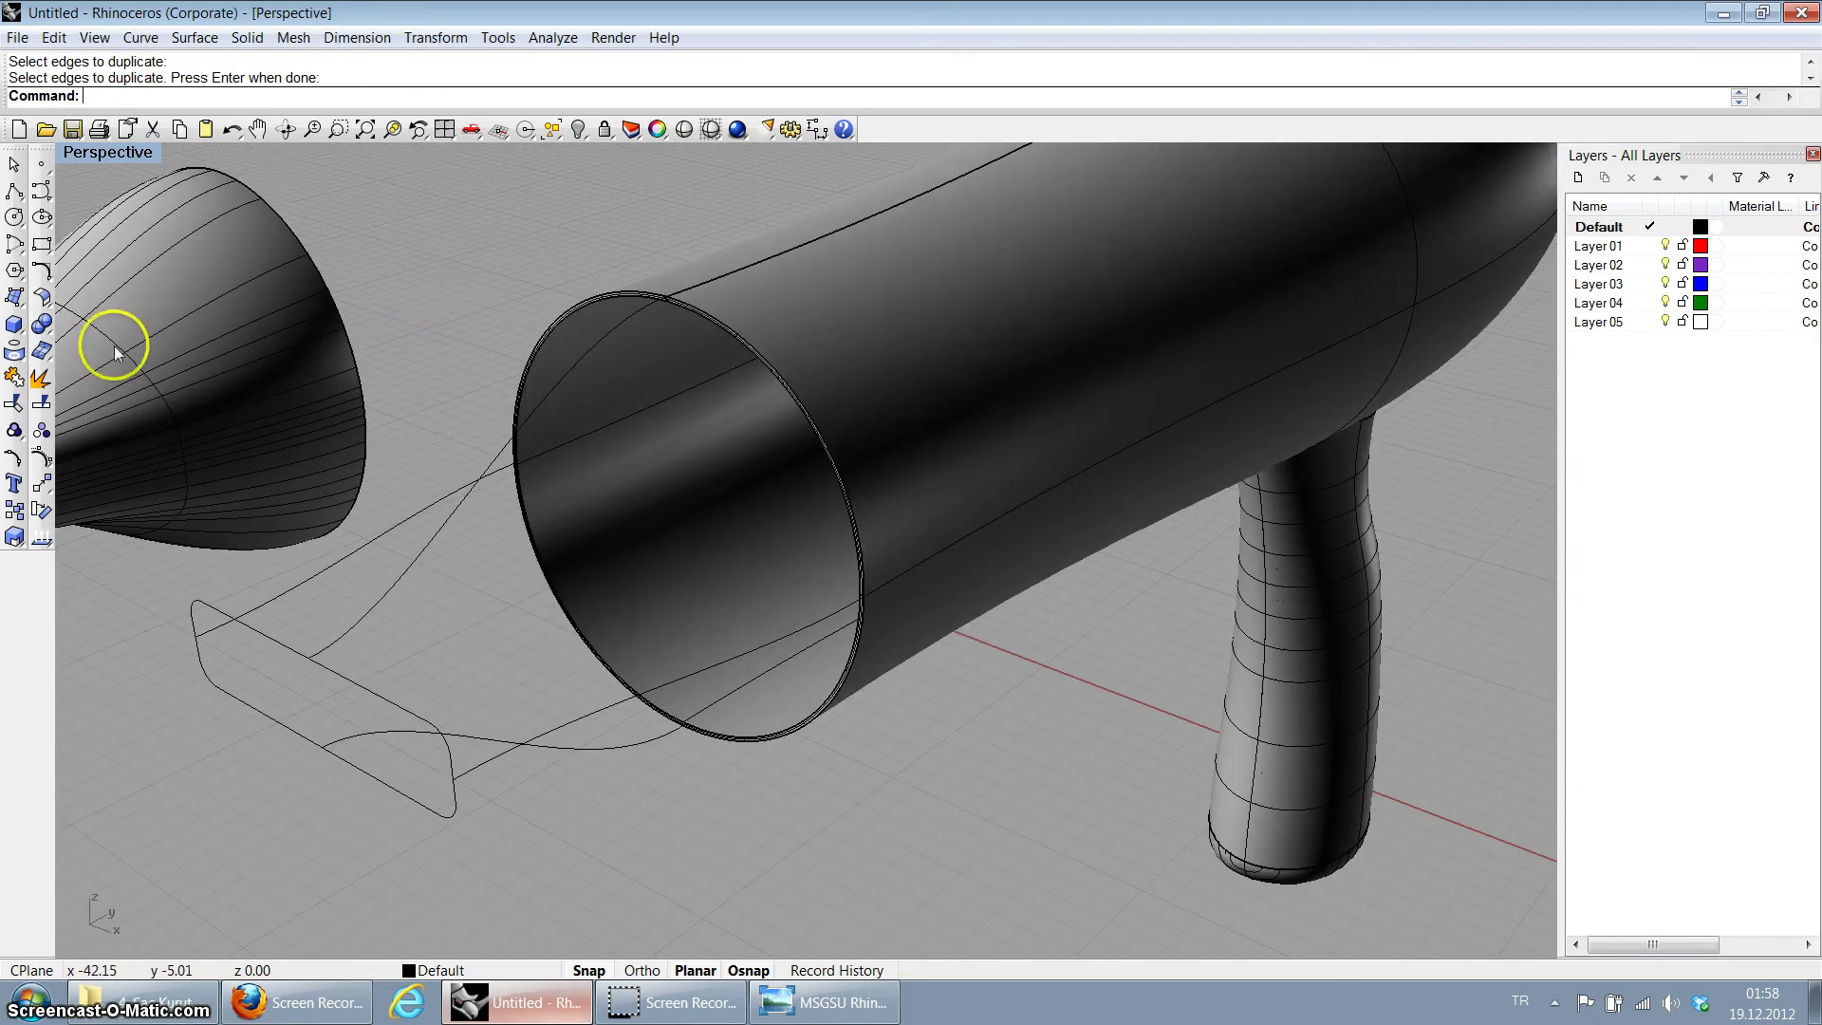
{"action": "left_click", "coordinate": [17, 306]}
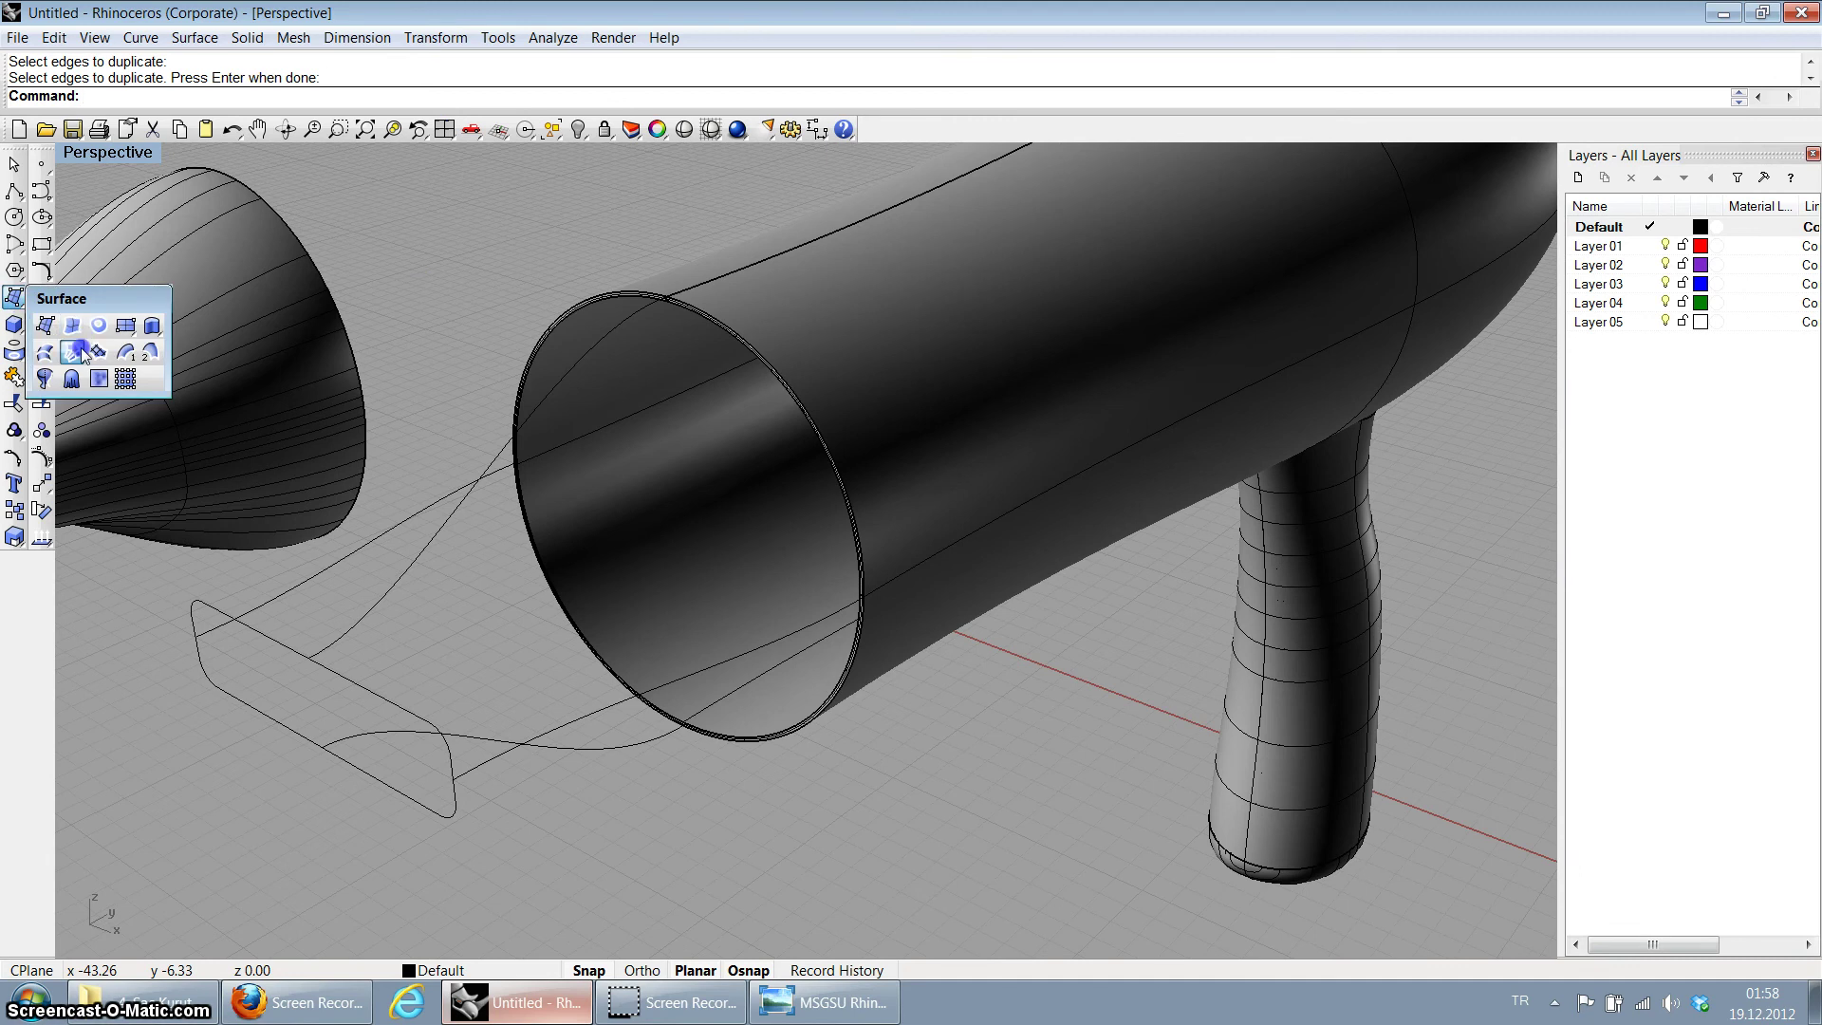
{"action": "left_click", "coordinate": [80, 352]}
{"action": "left_click", "coordinate": [731, 334]}
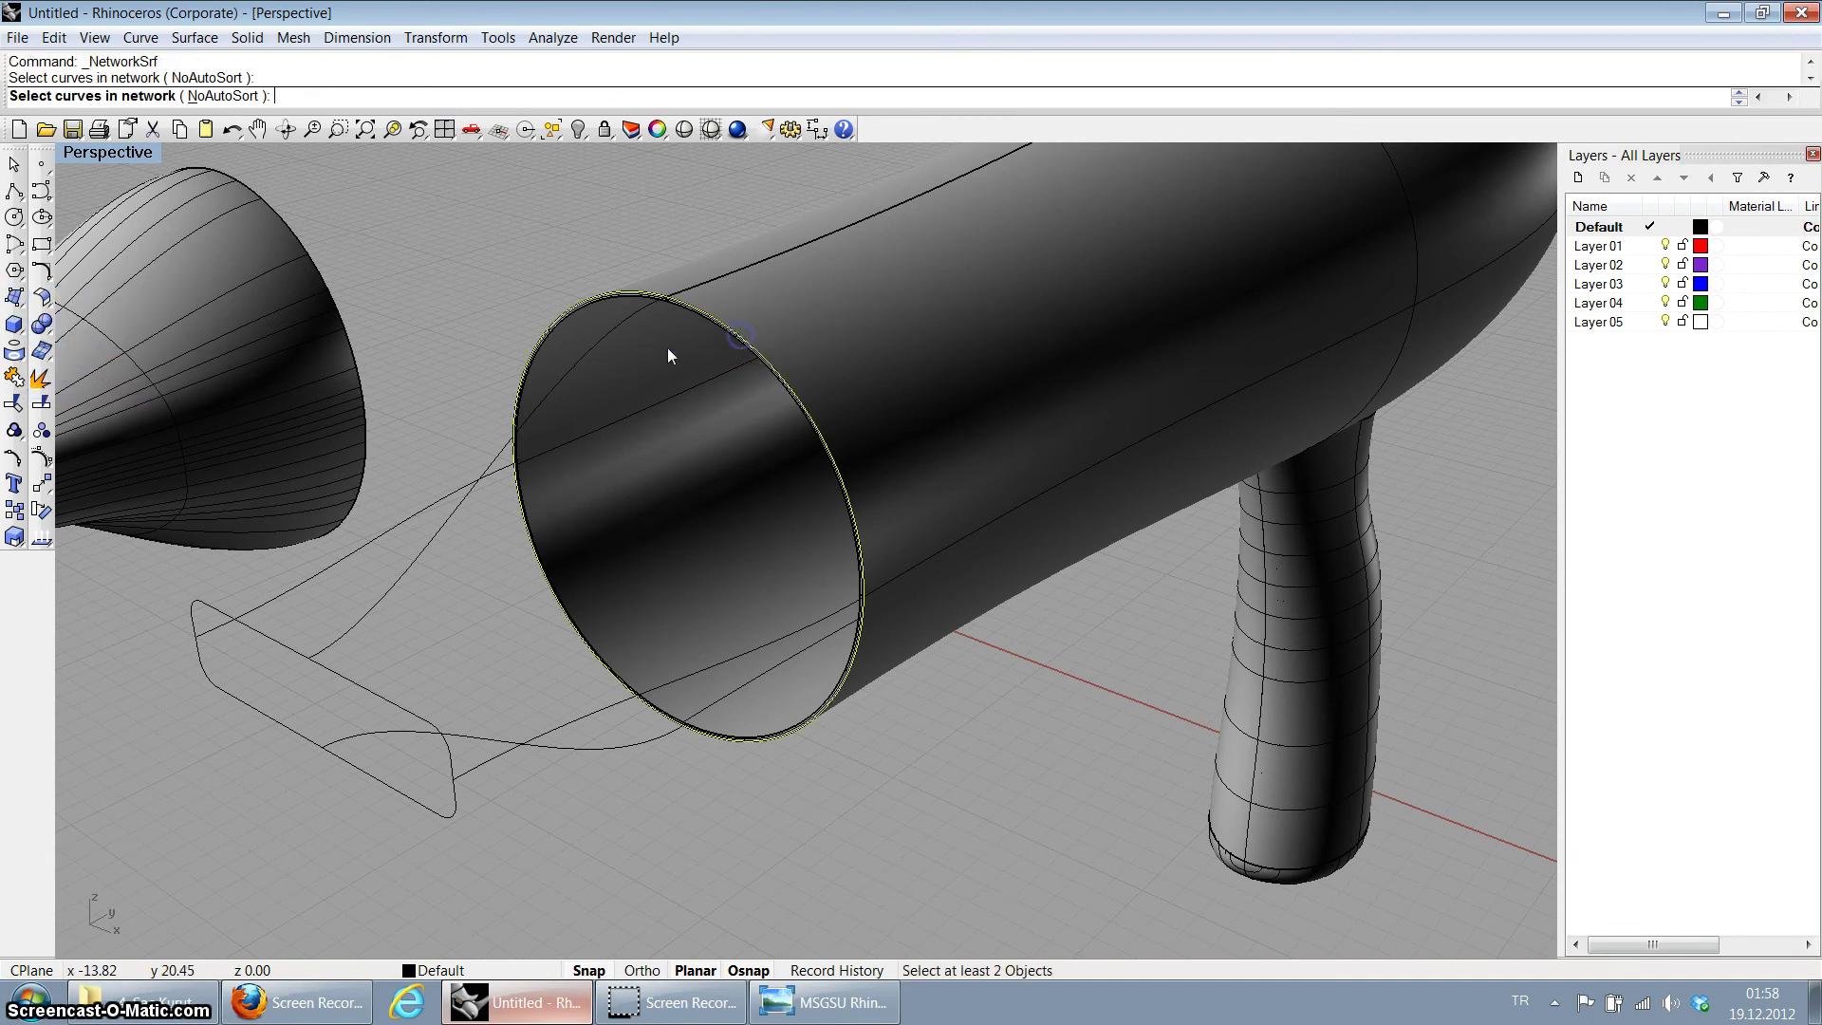
{"action": "left_click", "coordinate": [586, 355]}
{"action": "left_click", "coordinate": [379, 680]}
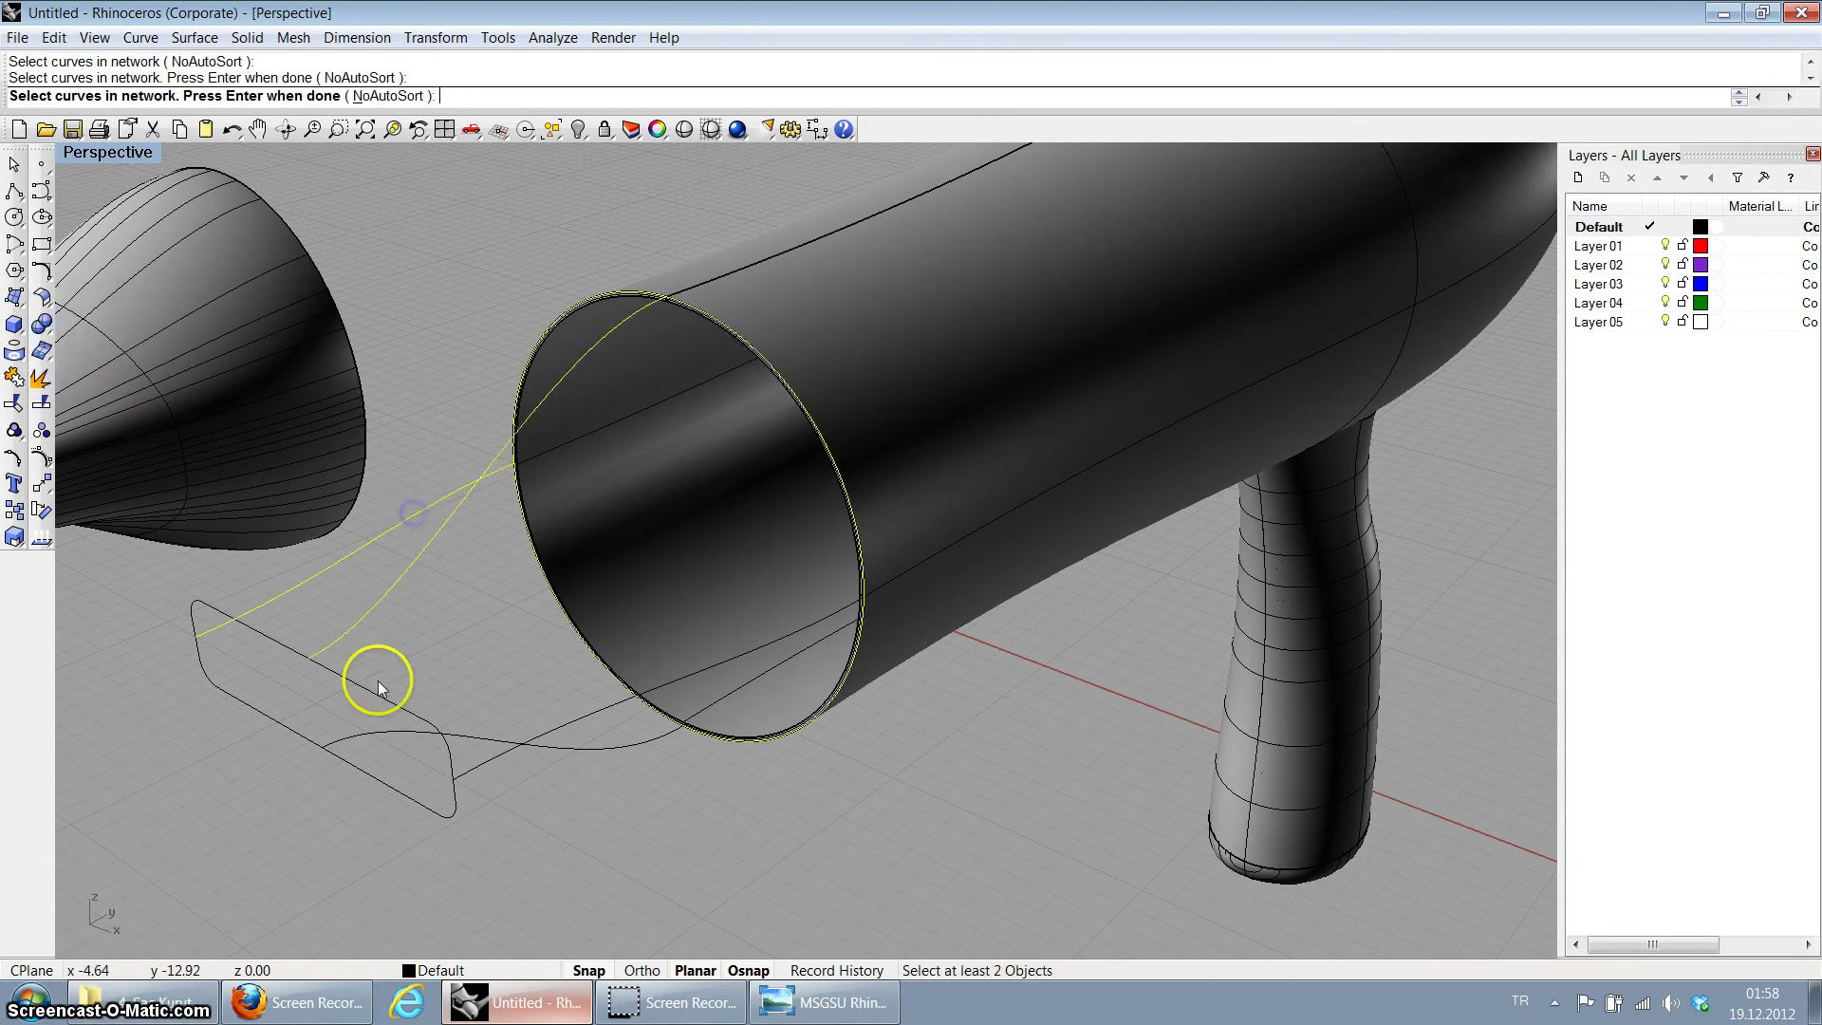
{"action": "left_click", "coordinate": [481, 766]}
{"action": "key", "text": "Return"}
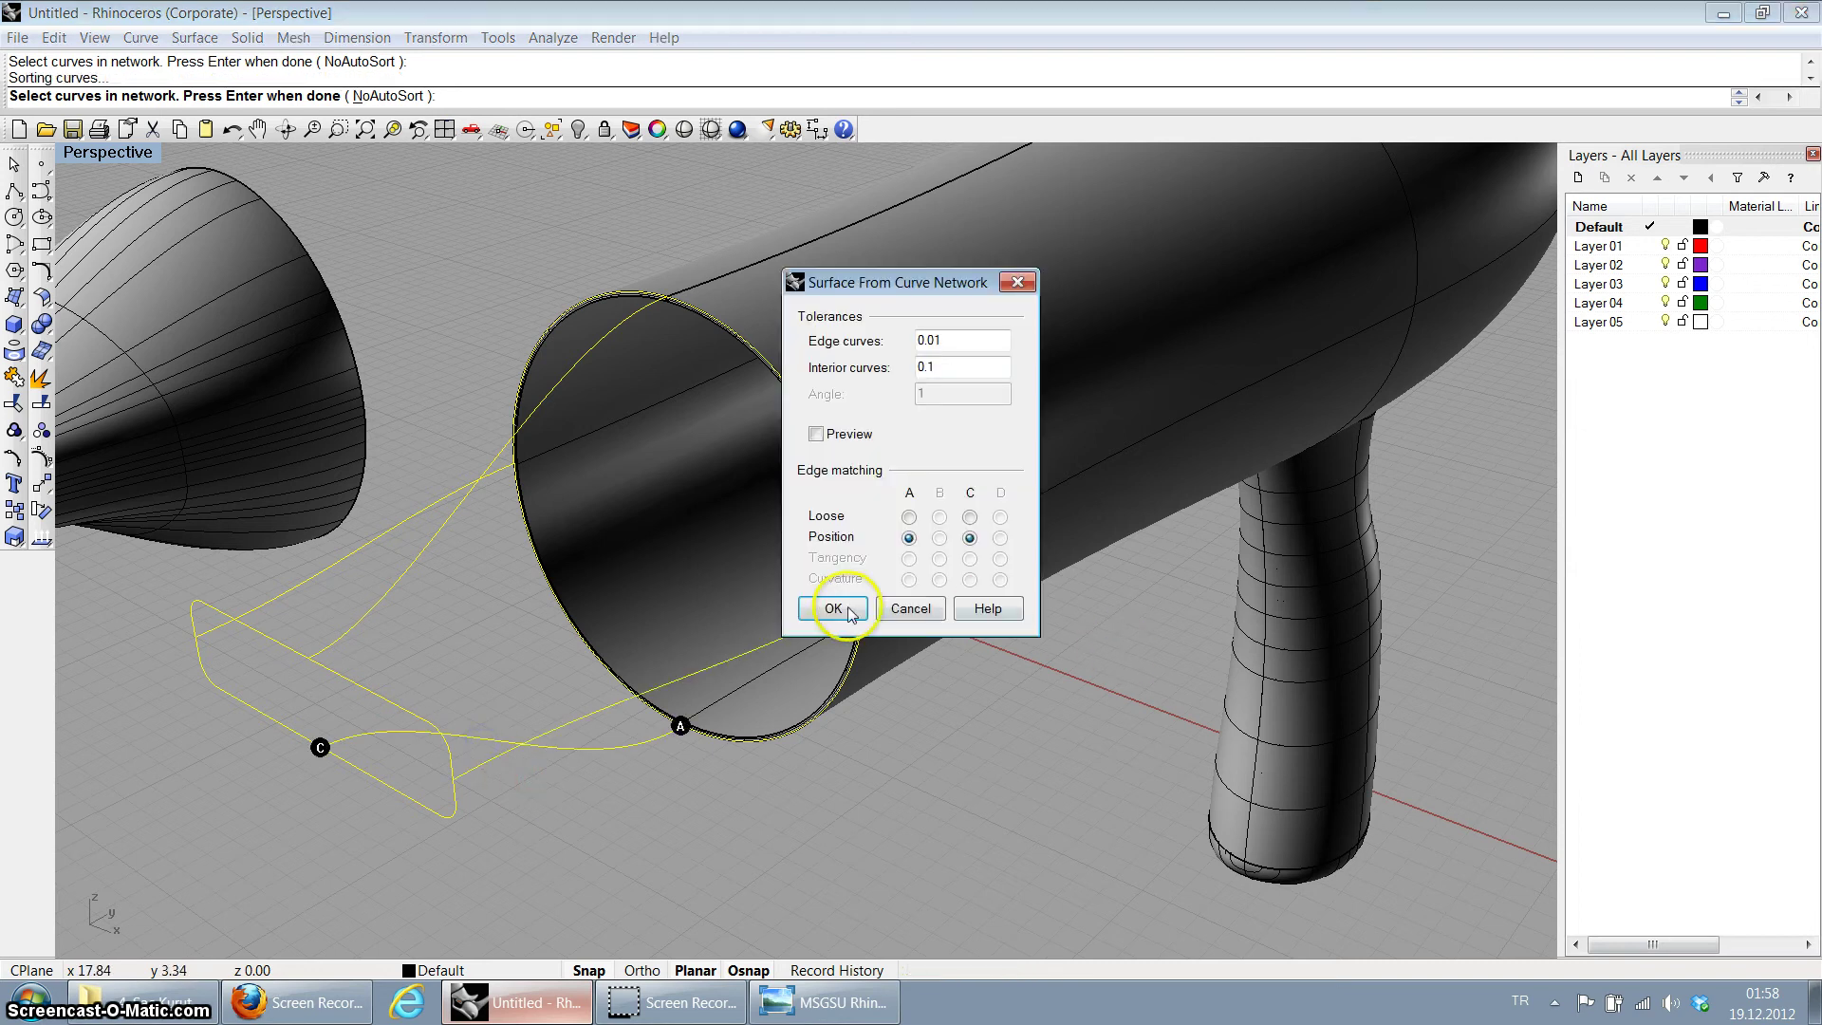
{"action": "left_click", "coordinate": [816, 434]}
{"action": "left_click", "coordinate": [833, 609]}
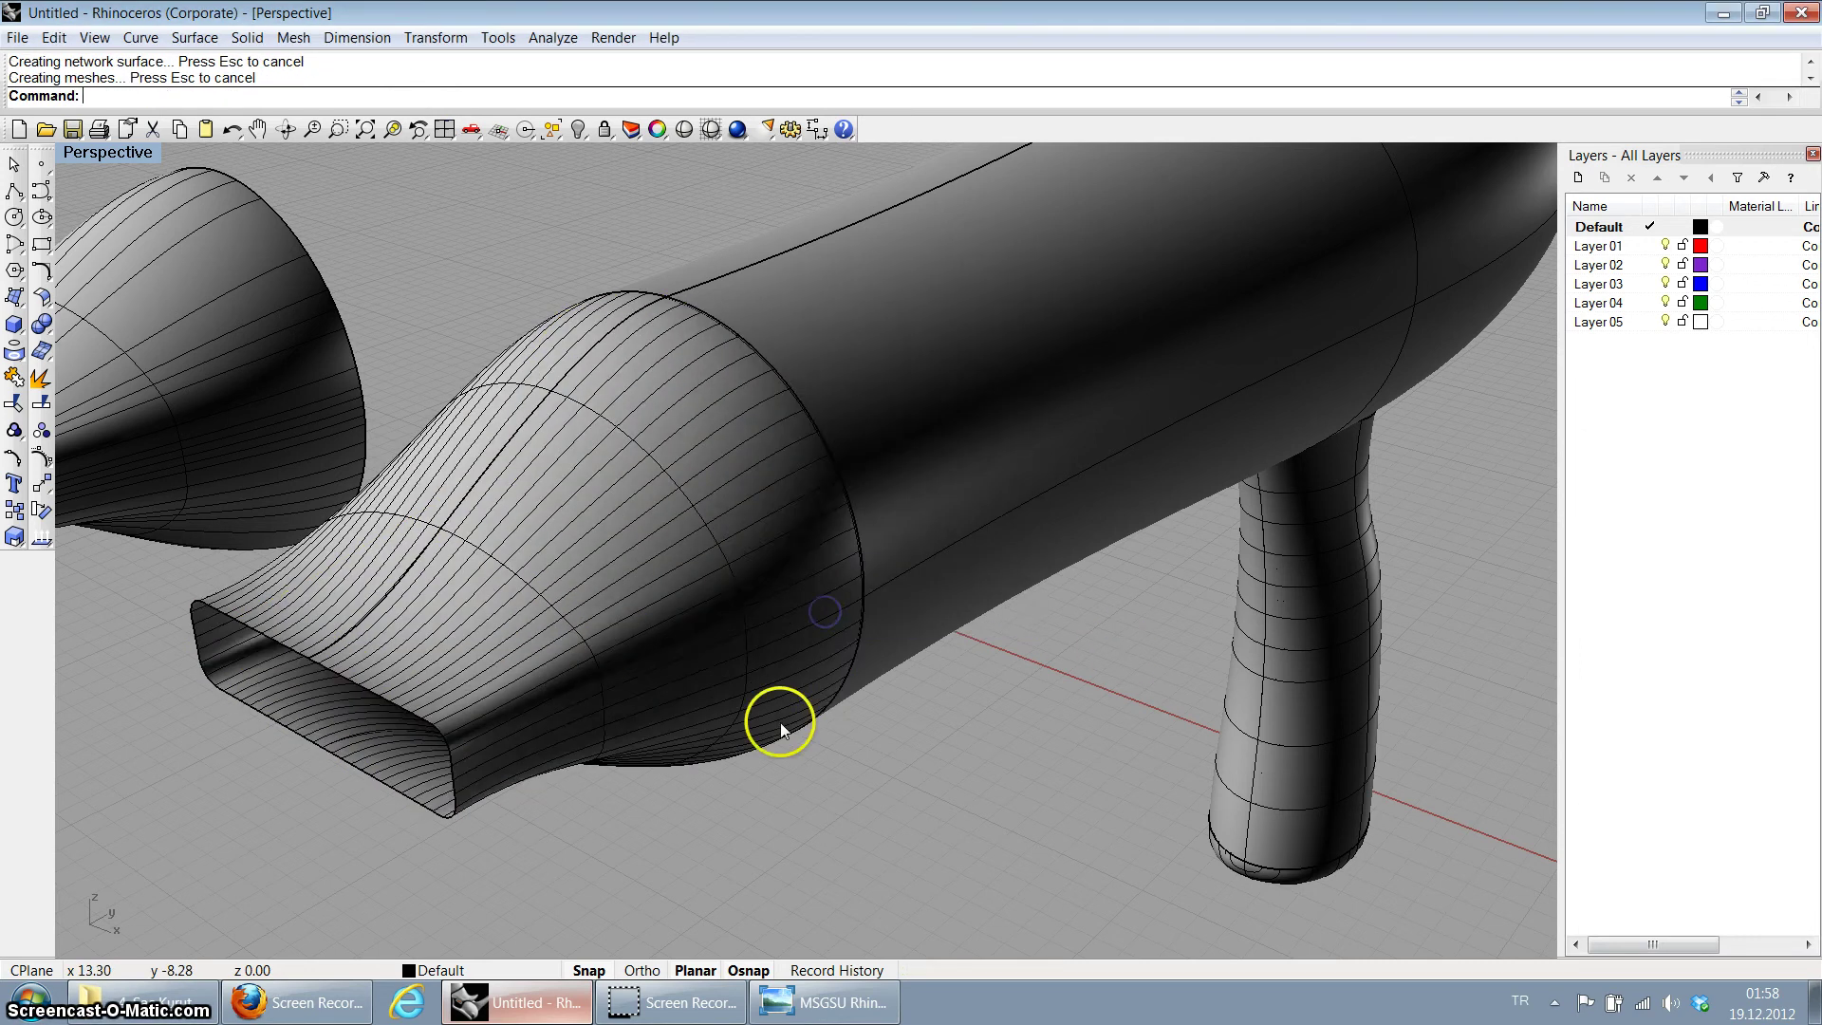
Step: Compare the network-surface nozzle on the barrel with the swept nozzle beside it, checking shape and isocurve distribution
{"action": "scroll", "coordinate": [811, 696], "scroll_direction": "down", "scroll_amount": 5}
{"action": "scroll", "coordinate": [192, 470], "scroll_direction": "up", "scroll_amount": 5}
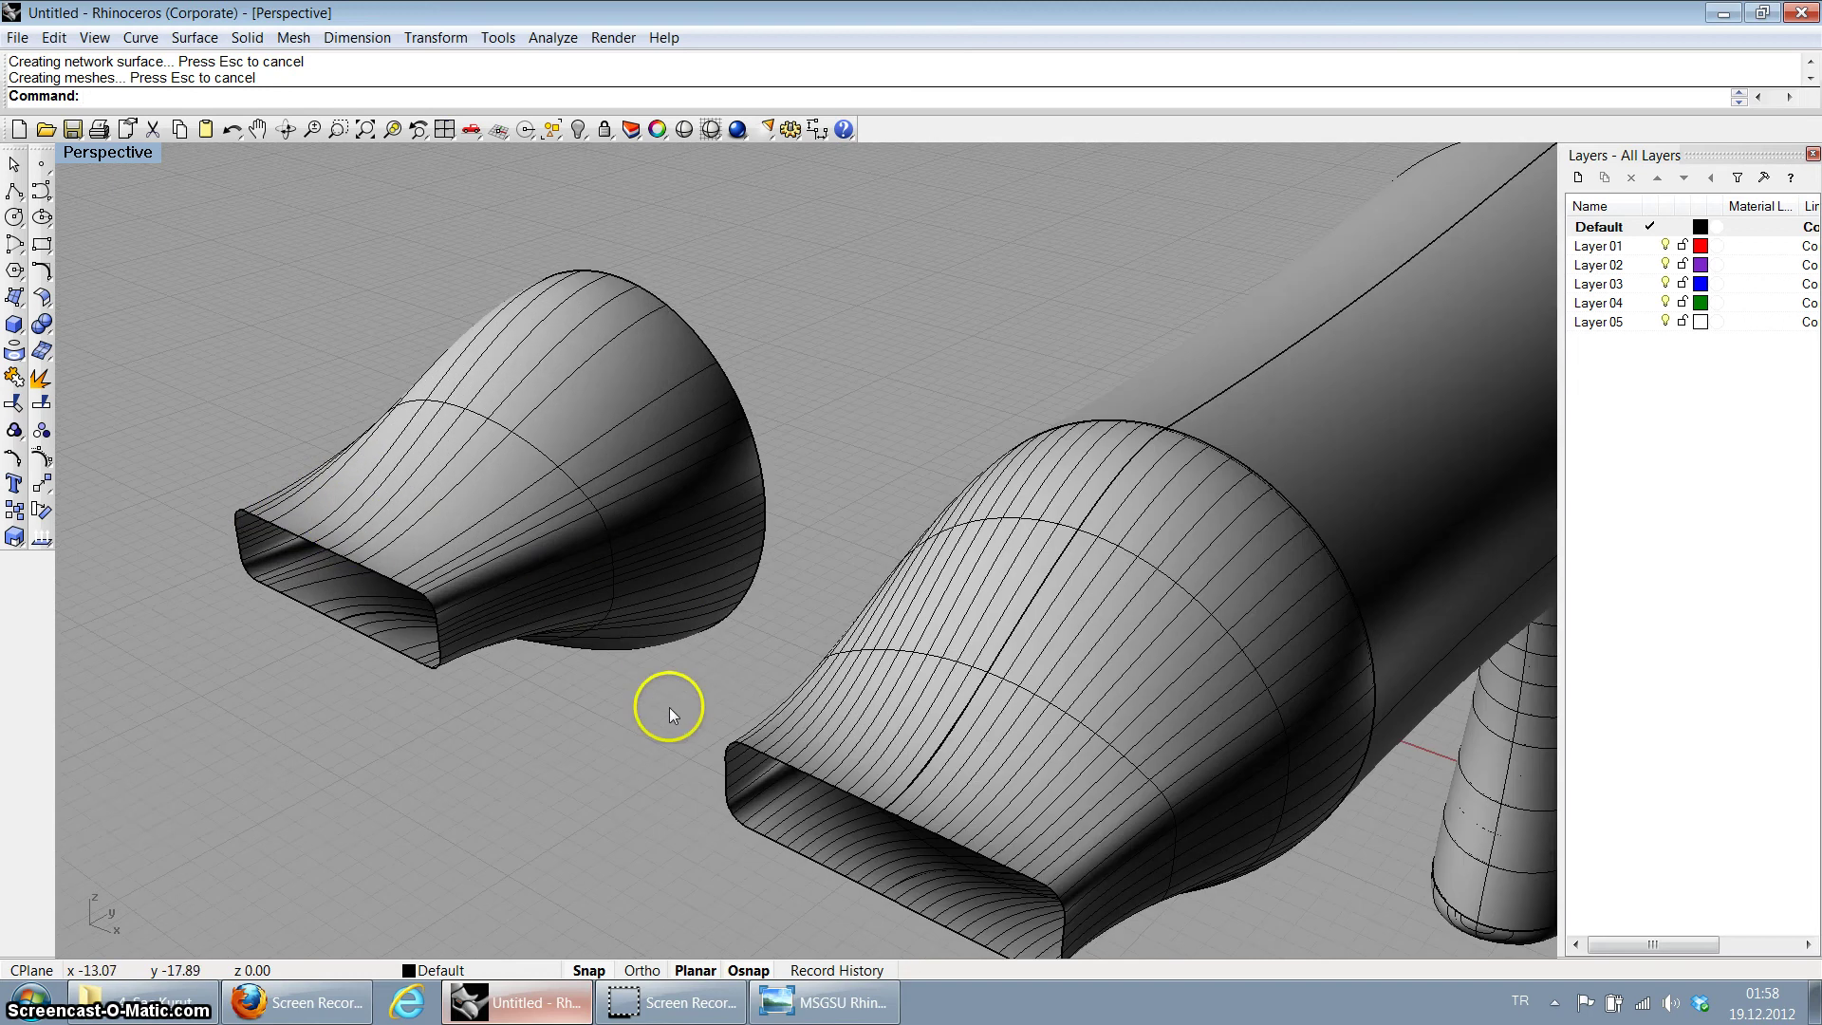
{"action": "left_click", "coordinate": [672, 715]}
{"action": "scroll", "coordinate": [936, 665], "scroll_direction": "down", "scroll_amount": 3}
{"action": "scroll", "coordinate": [826, 639], "scroll_direction": "up", "scroll_amount": 8}
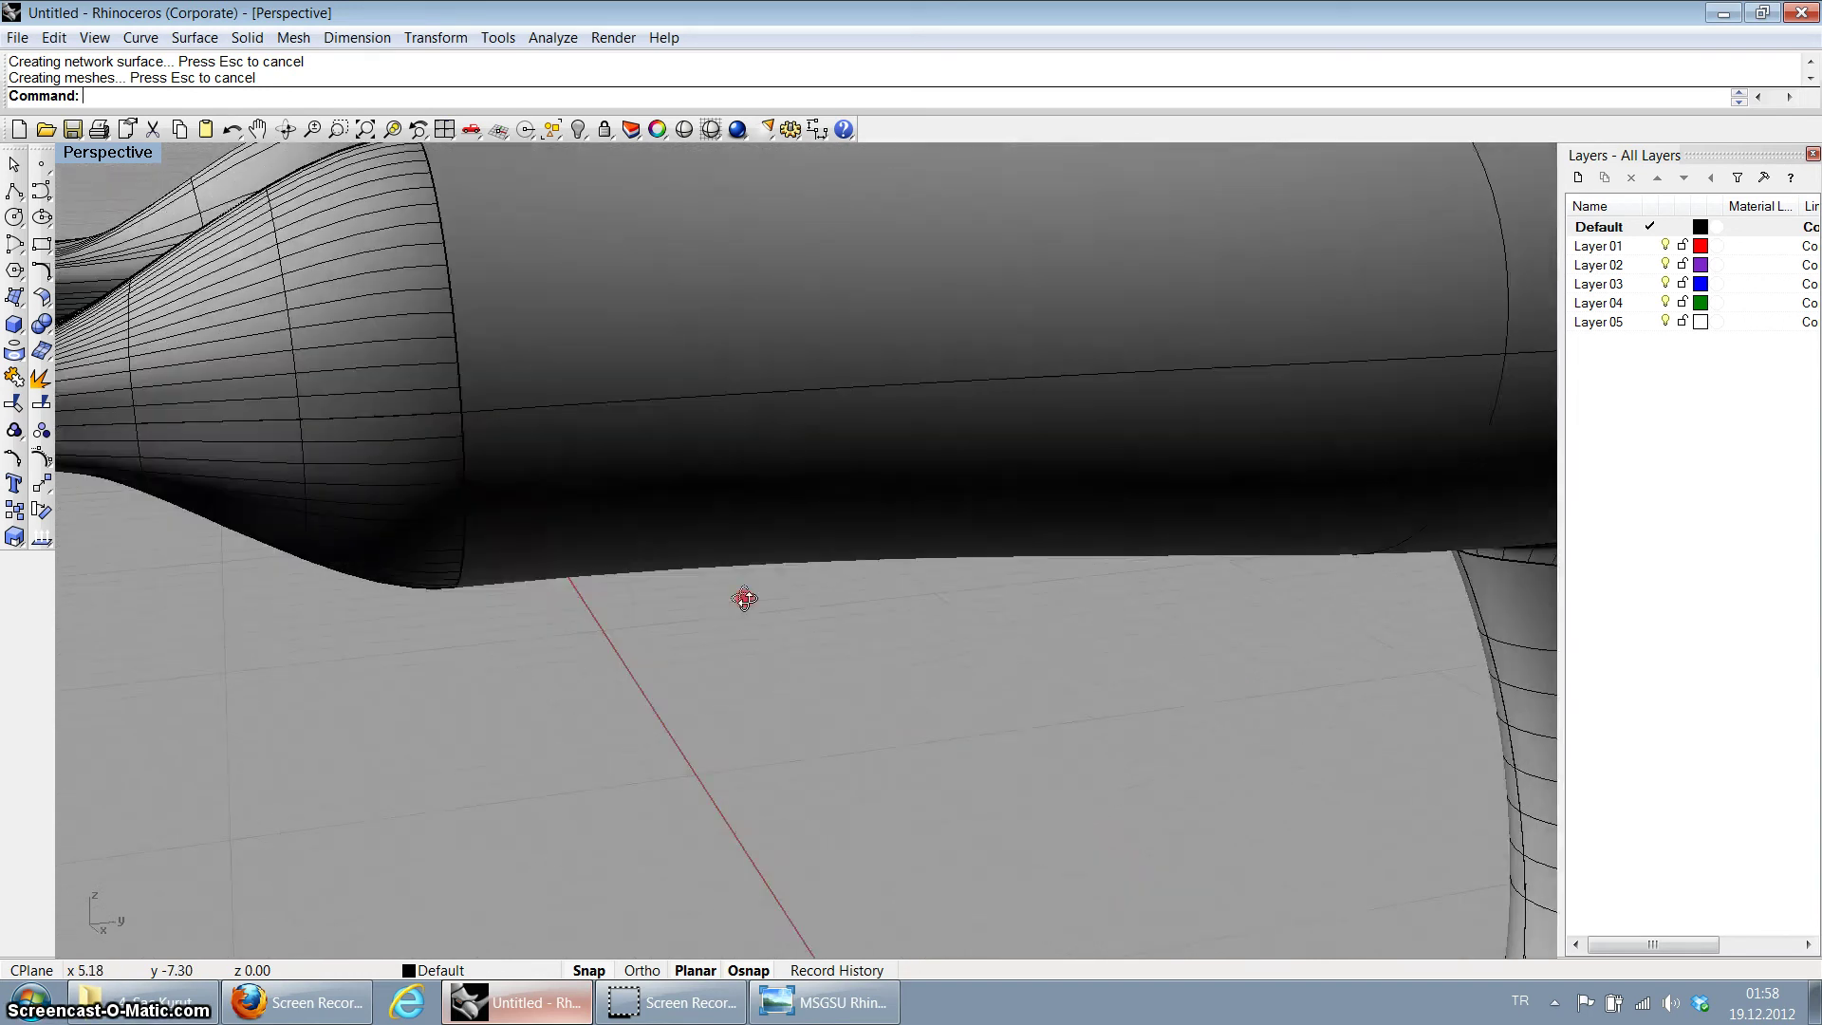
{"action": "scroll", "coordinate": [804, 644], "scroll_direction": "down", "scroll_amount": 5}
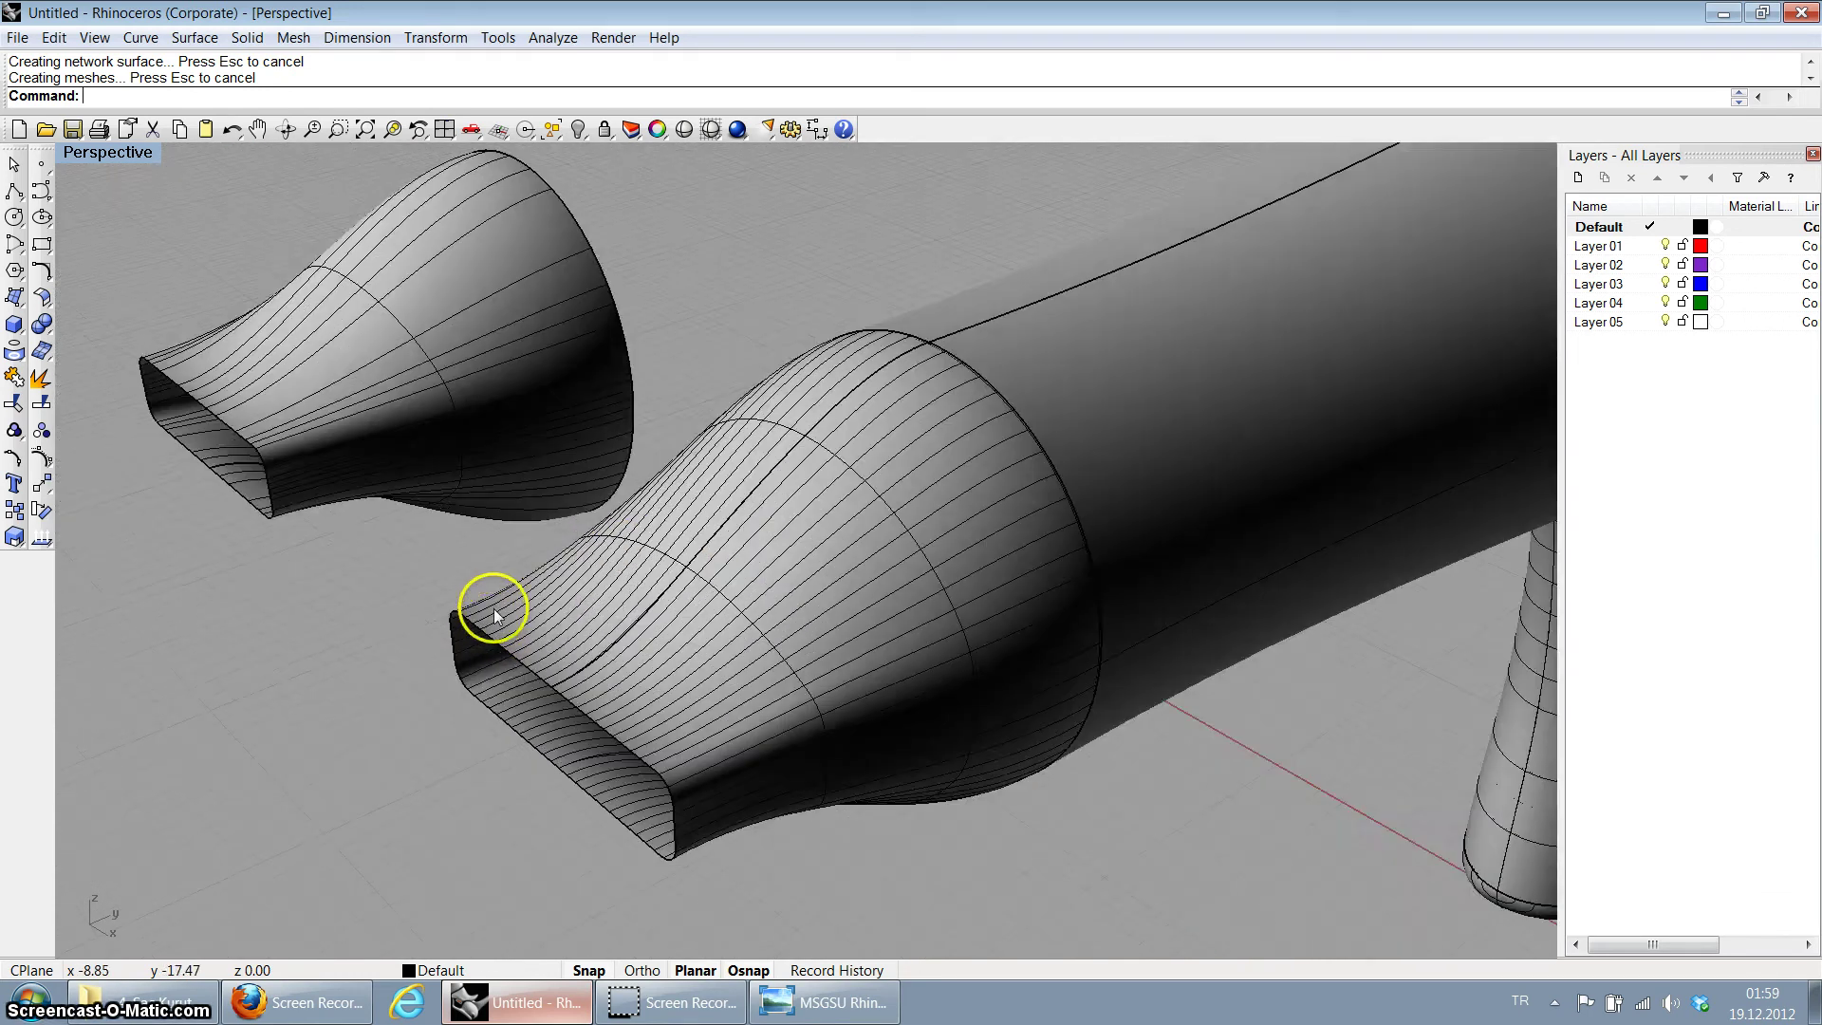
{"action": "scroll", "coordinate": [527, 589], "scroll_direction": "up", "scroll_amount": 1}
{"action": "scroll", "coordinate": [560, 560], "scroll_direction": "down", "scroll_amount": 3}
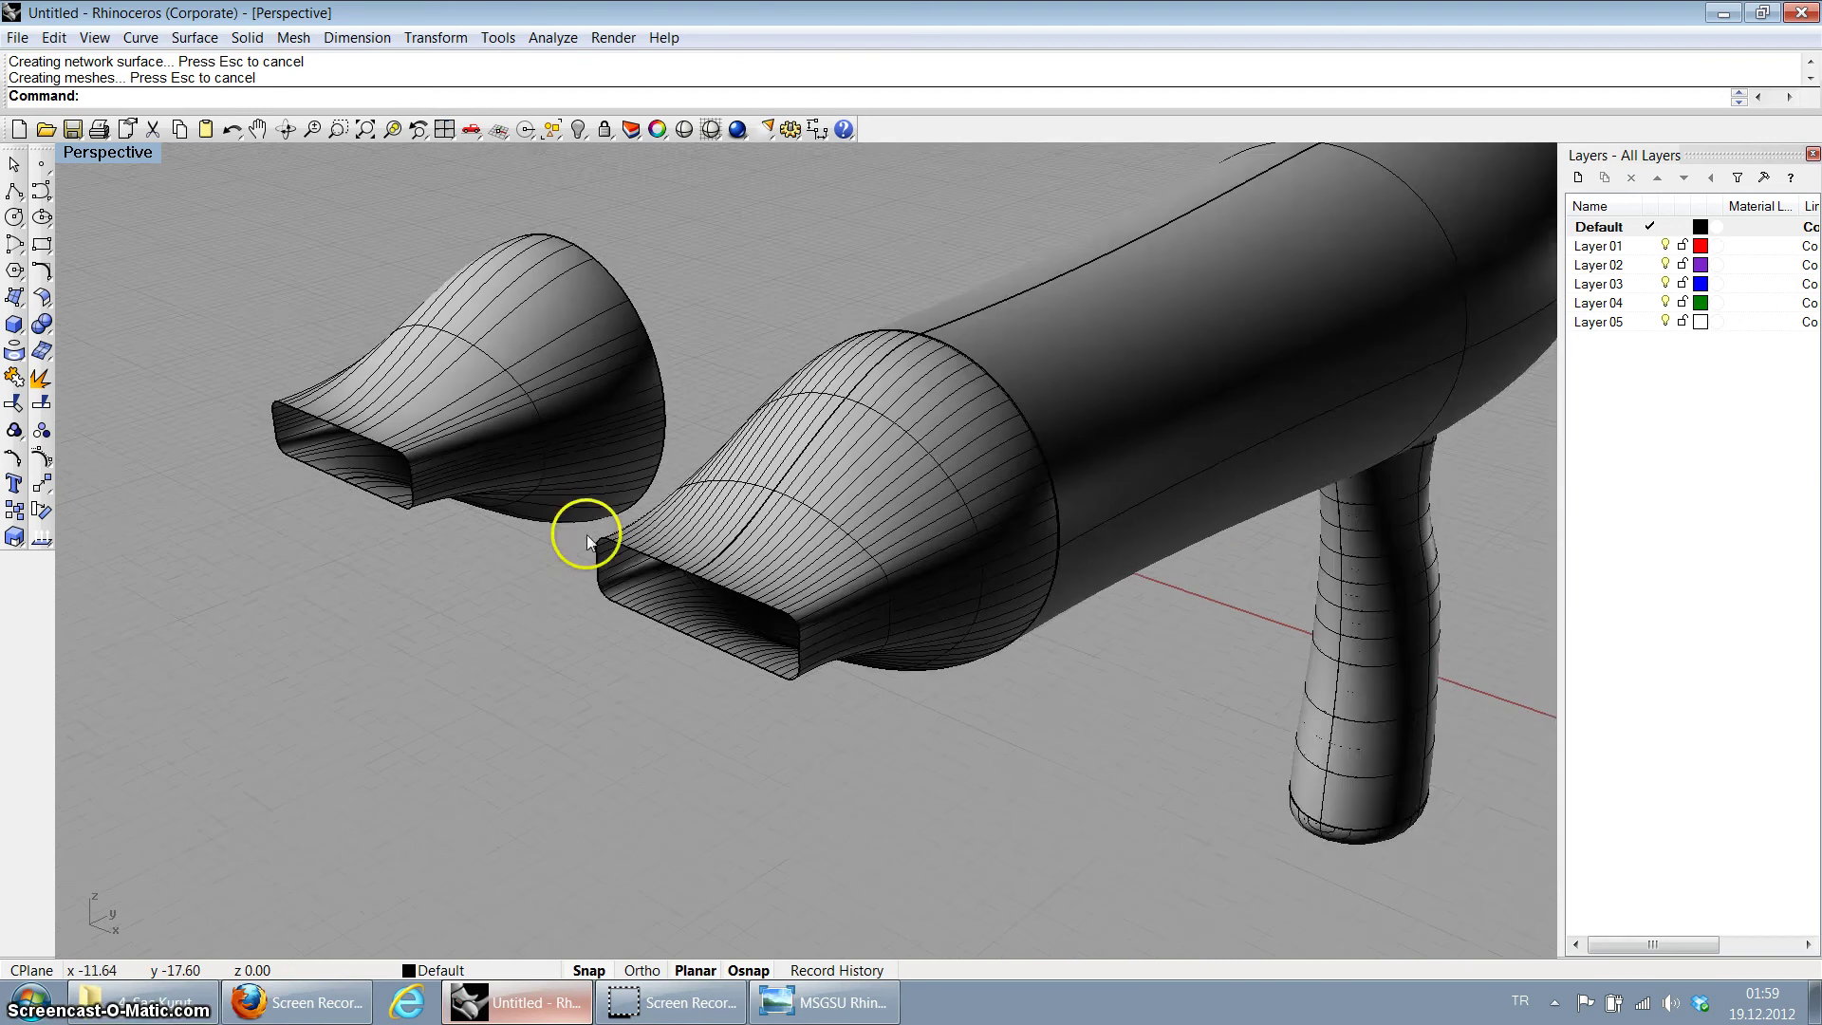
{"action": "scroll", "coordinate": [582, 528], "scroll_direction": "up", "scroll_amount": 3}
{"action": "scroll", "coordinate": [822, 529], "scroll_direction": "up", "scroll_amount": 2}
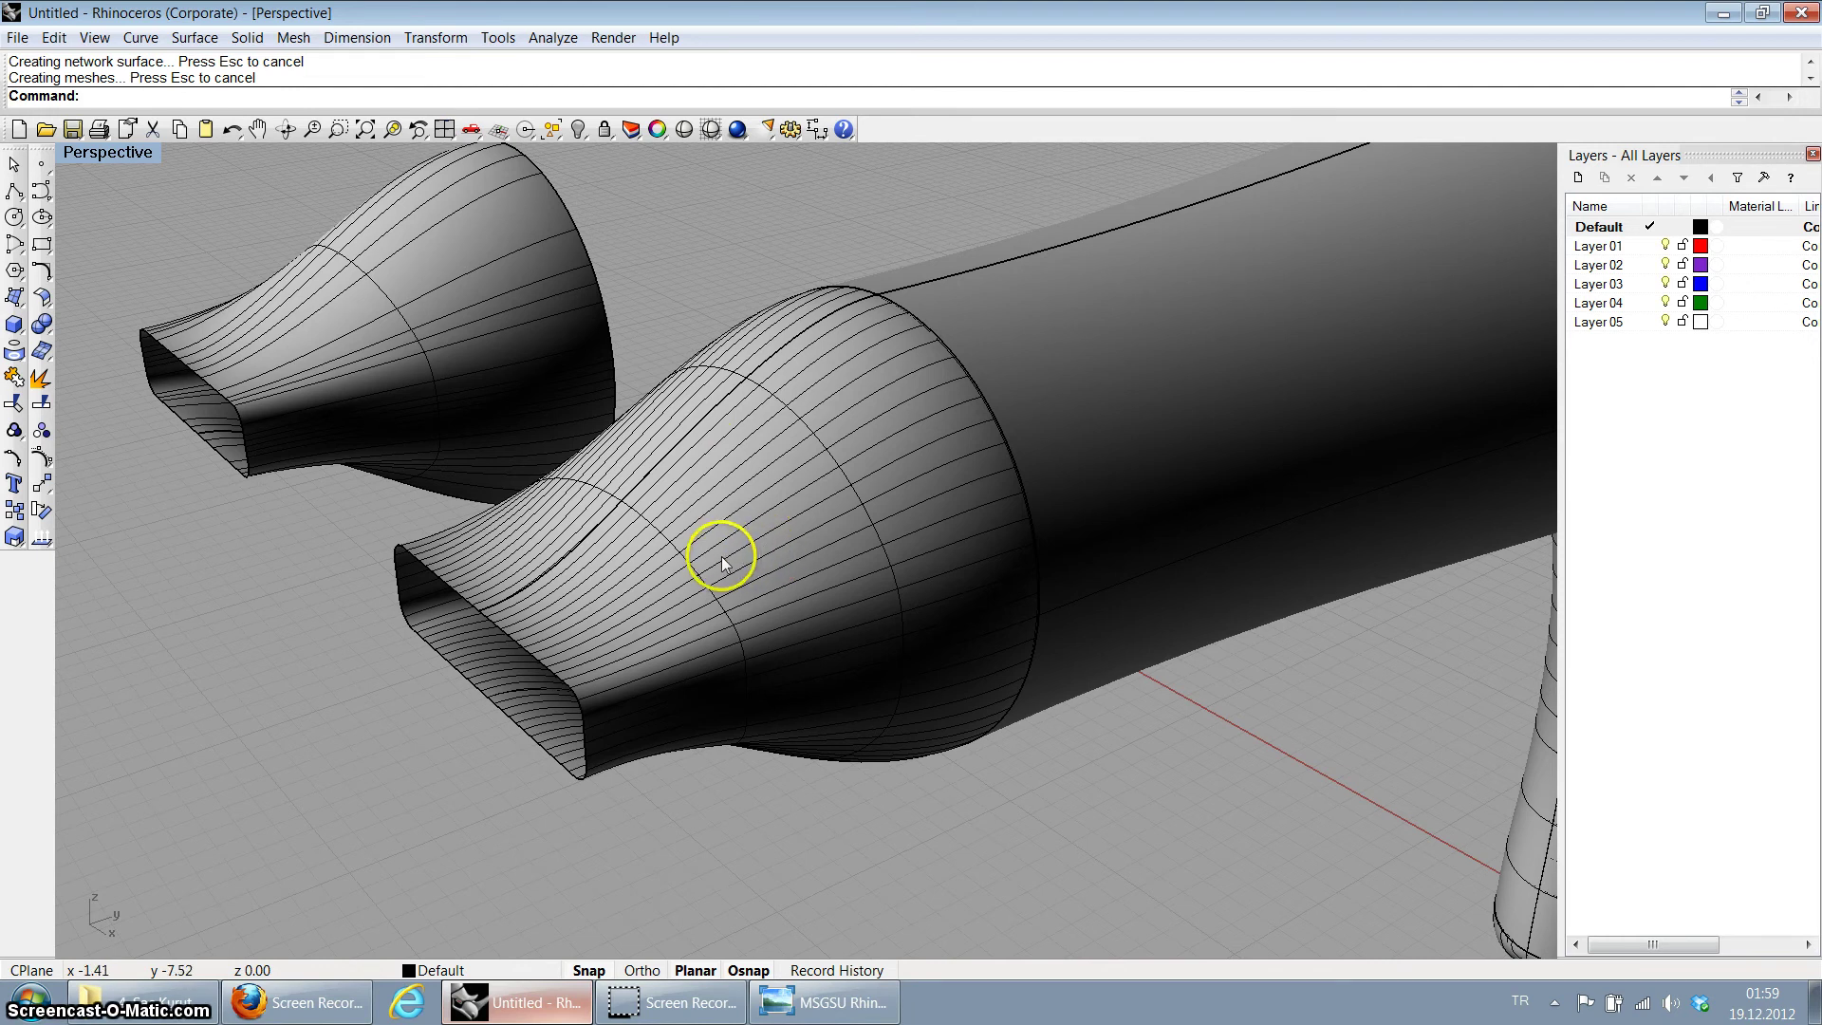
{"action": "scroll", "coordinate": [721, 561], "scroll_direction": "up", "scroll_amount": 2}
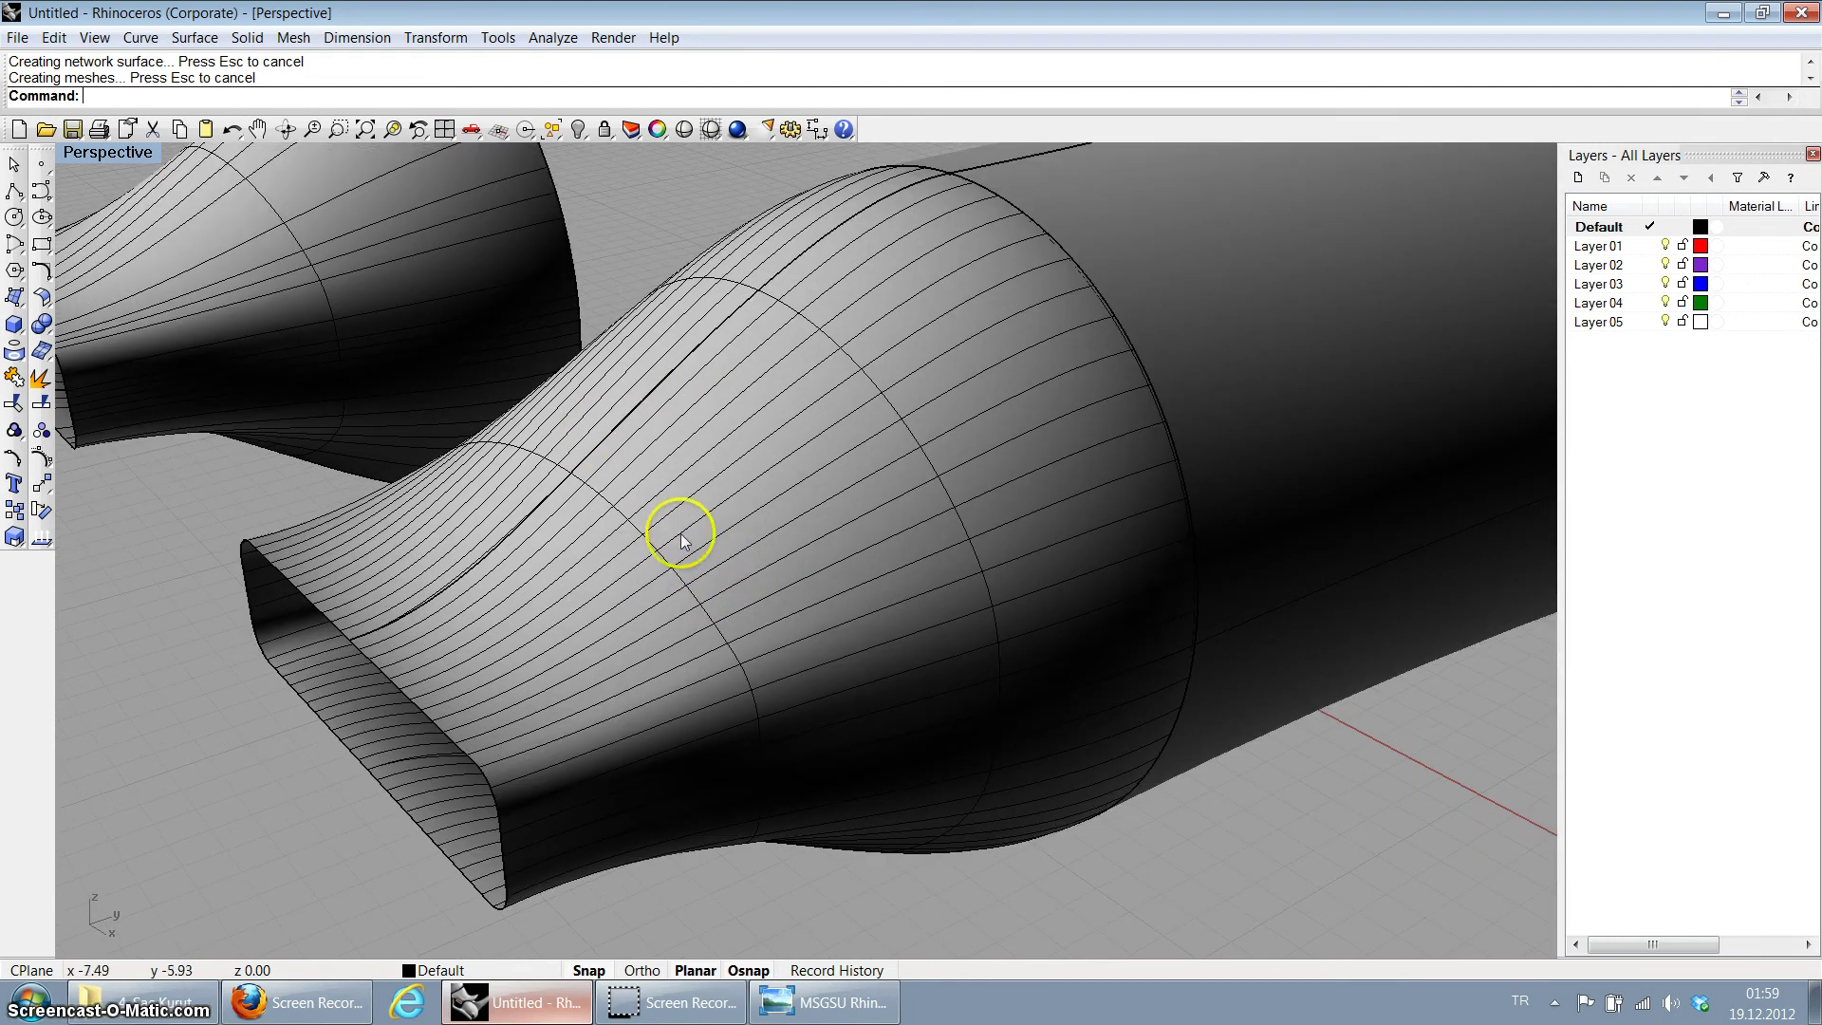
{"action": "scroll", "coordinate": [680, 529], "scroll_direction": "down", "scroll_amount": 3}
{"action": "left_click", "coordinate": [601, 344]}
{"action": "left_click", "coordinate": [618, 313]}
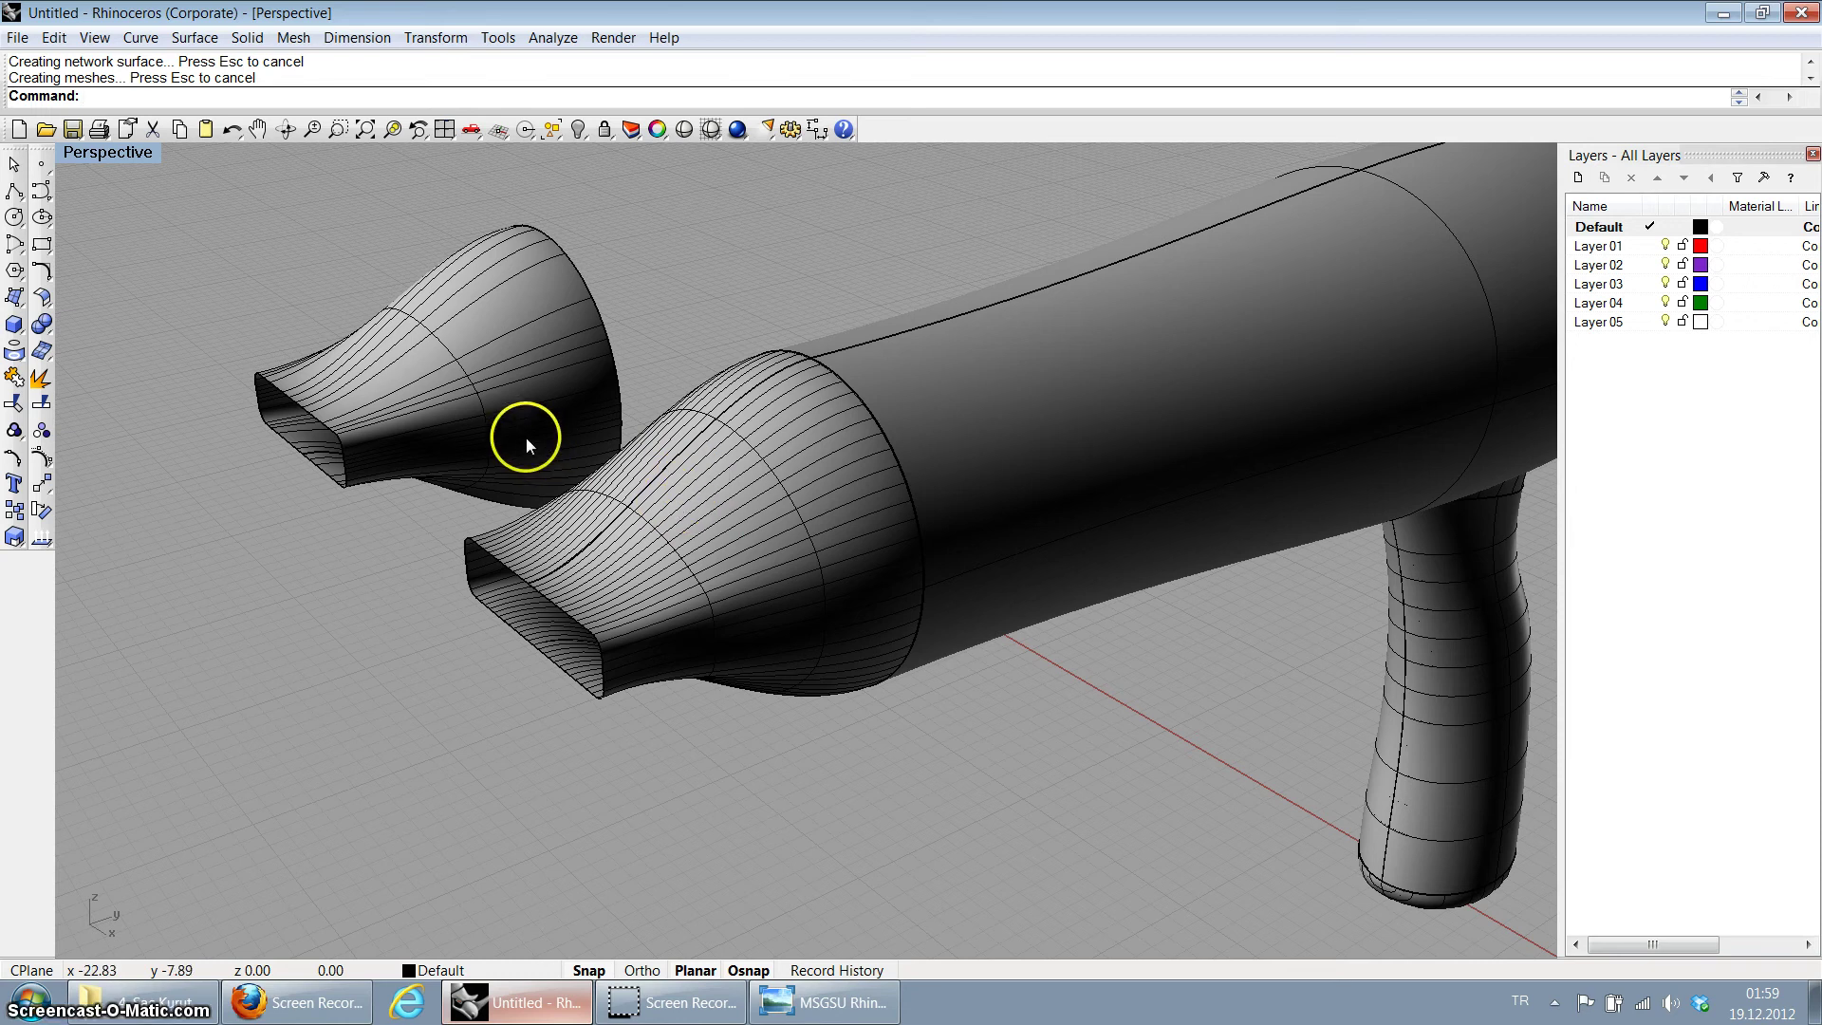
Step: Delete the swept nozzle beside the barrel, keeping the network-surface nozzle
{"action": "left_click", "coordinate": [707, 602]}
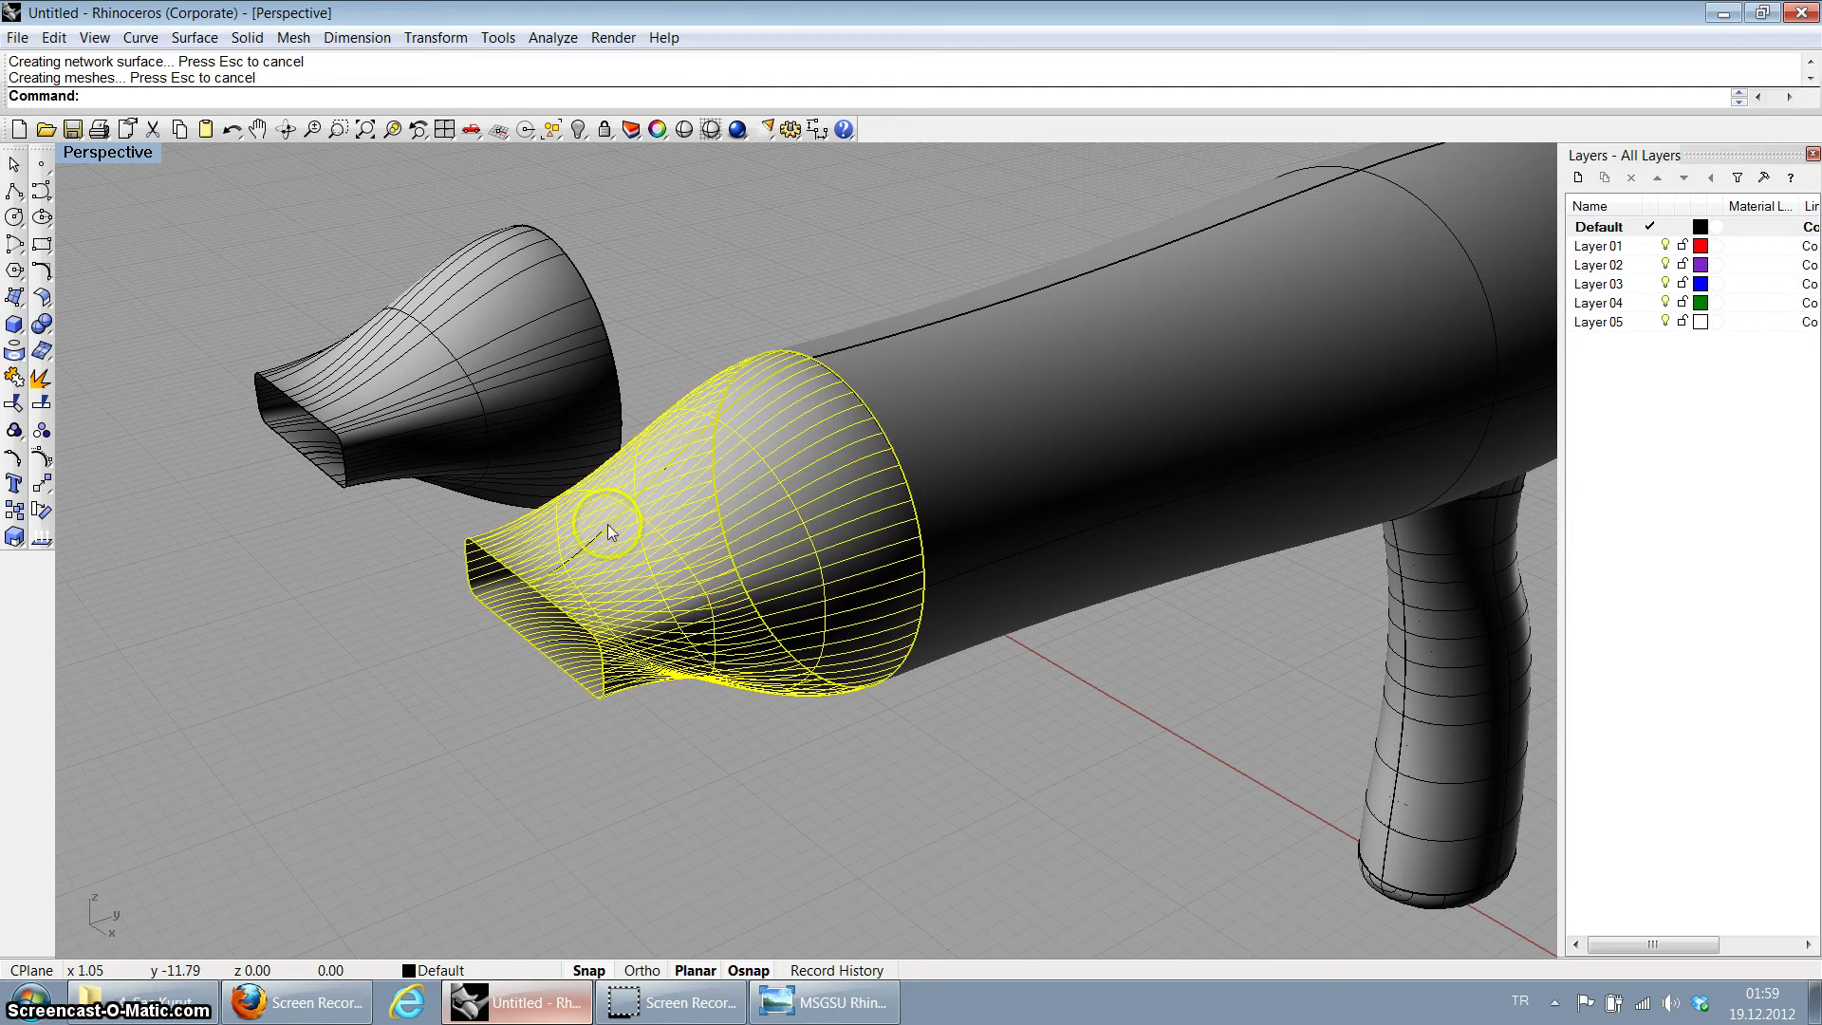
{"action": "left_click", "coordinate": [454, 415]}
{"action": "key", "text": "Delete"}
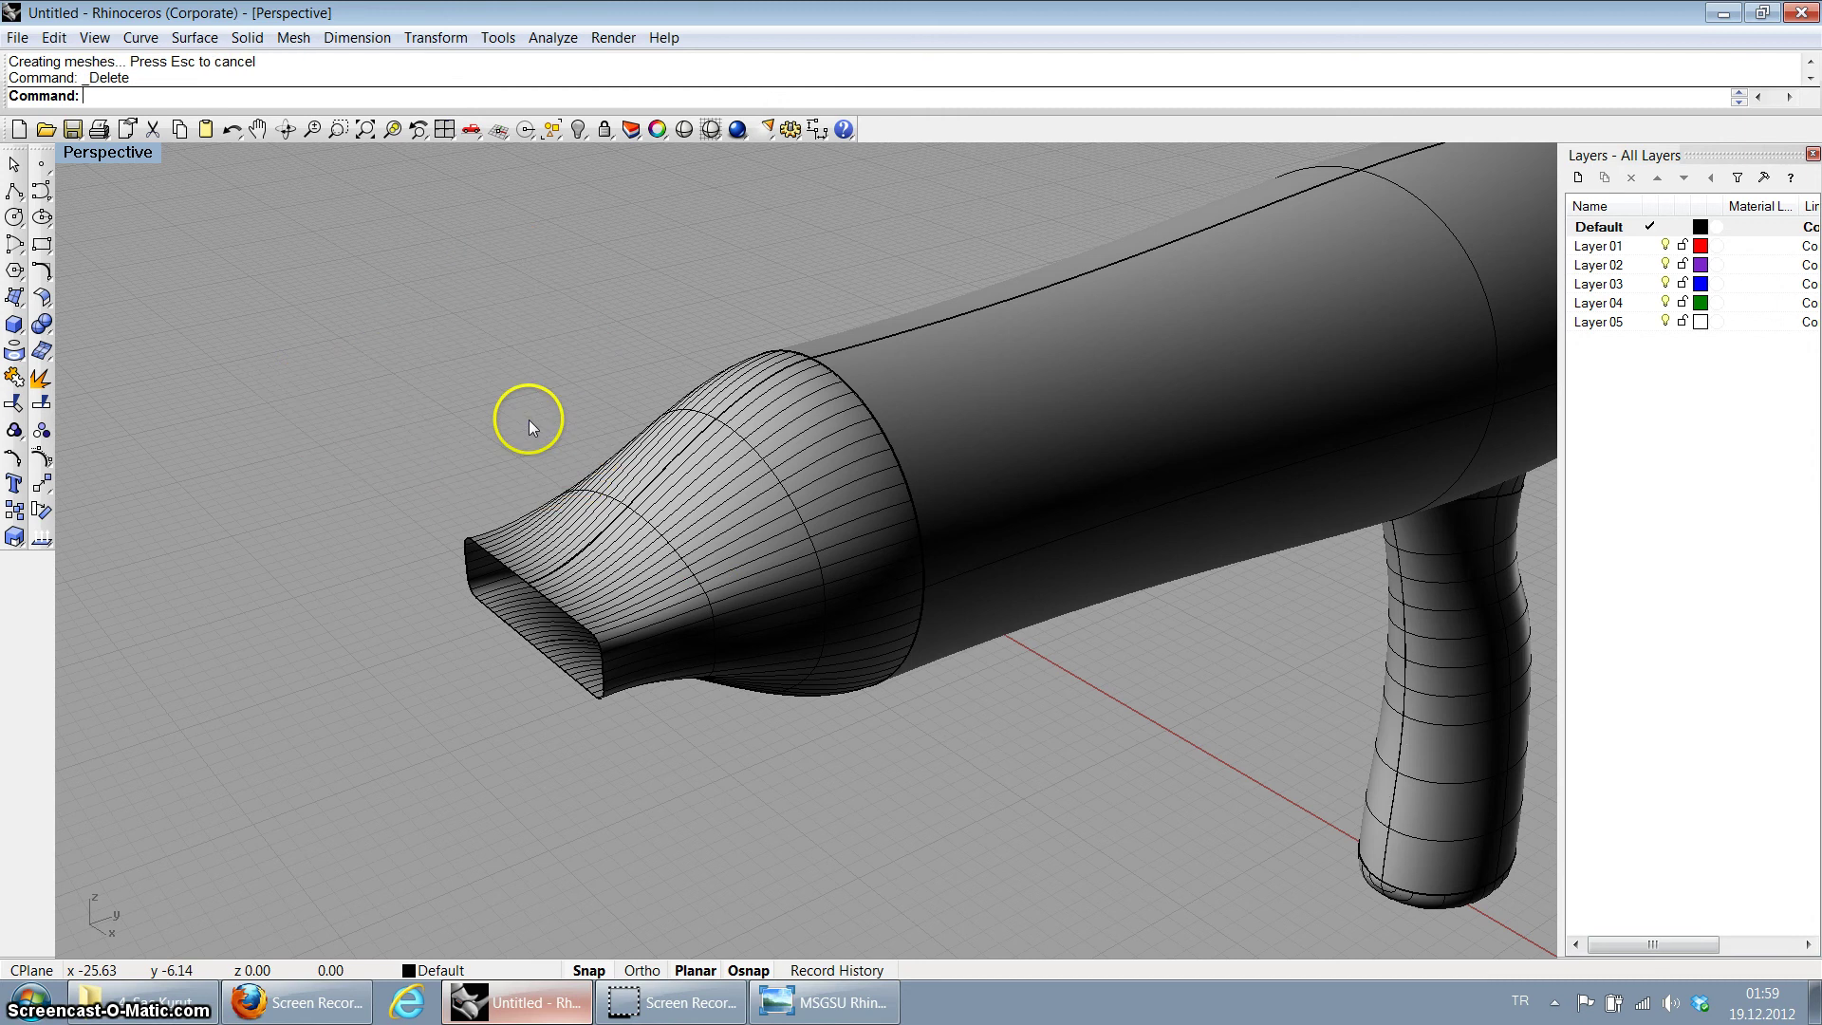
{"action": "scroll", "coordinate": [653, 562], "scroll_direction": "up", "scroll_amount": 3}
{"action": "scroll", "coordinate": [655, 563], "scroll_direction": "up", "scroll_amount": 3}
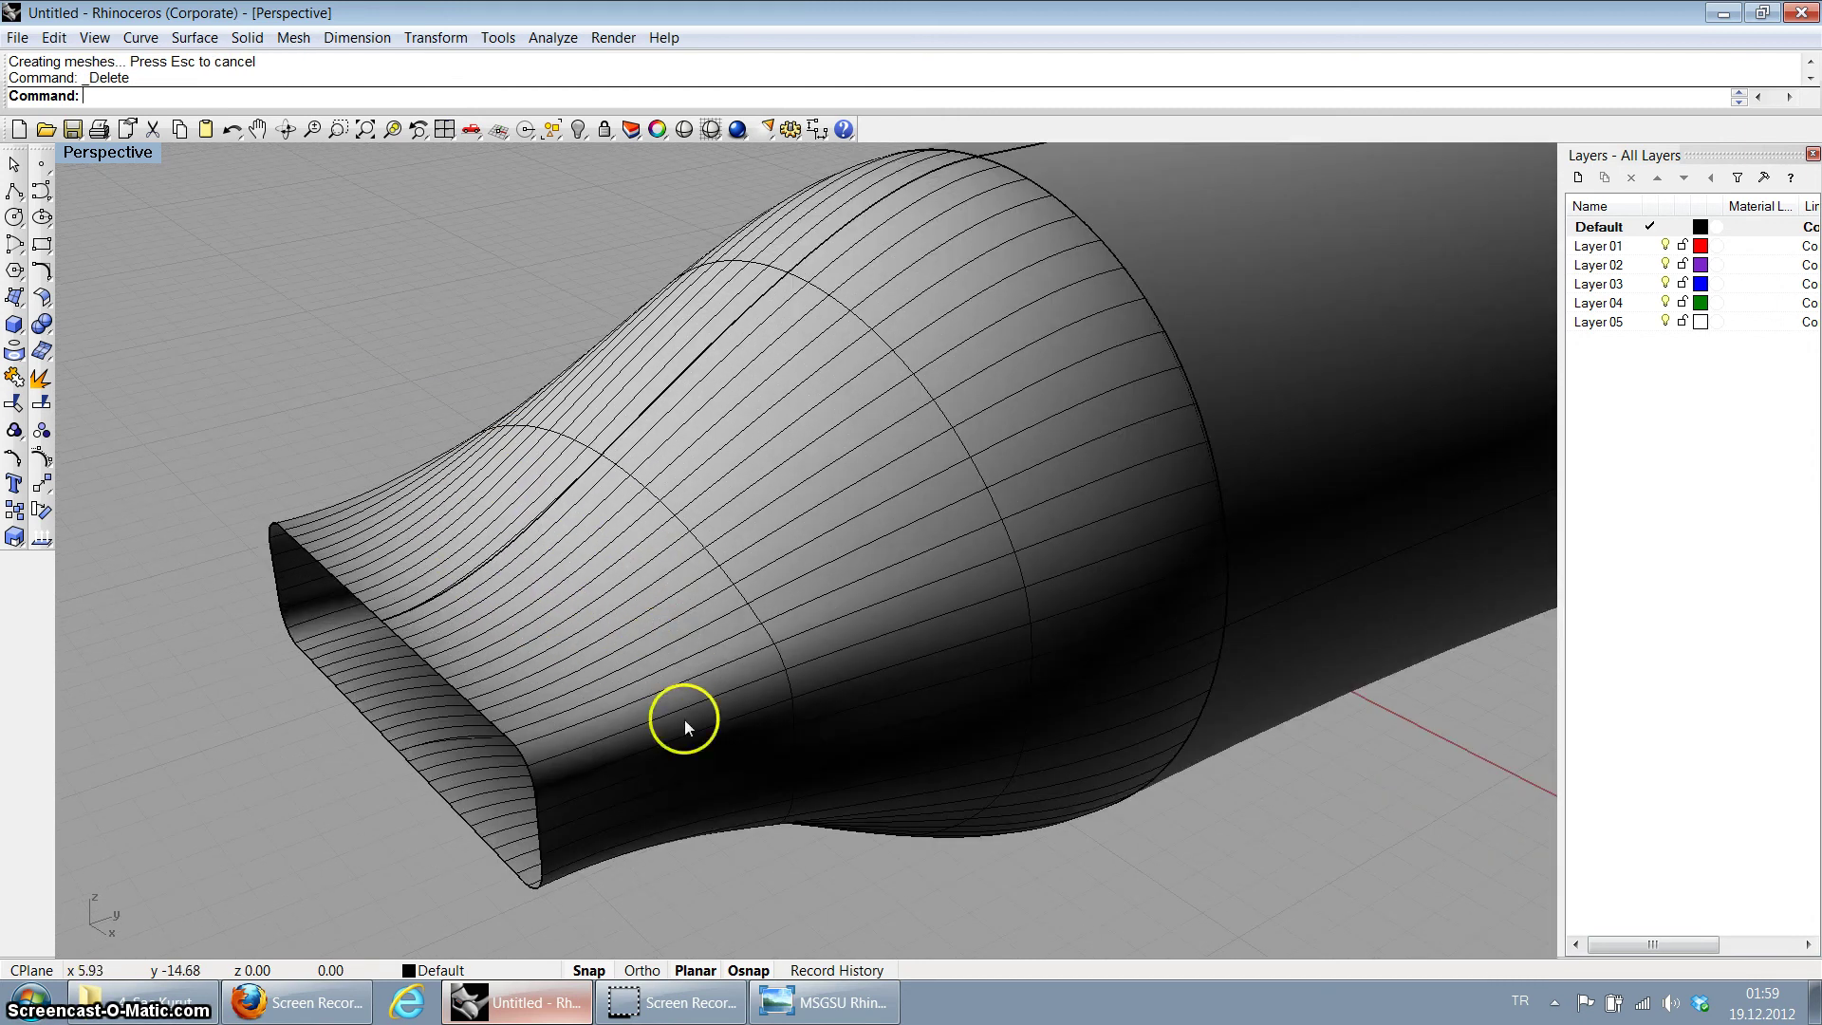
Step: Offset the network-surface nozzle inward by 0.20 to create an inner wall surface
{"action": "left_click", "coordinate": [684, 721]}
{"action": "right_click_drag", "start_coordinate": [843, 738], "coordinate": [822, 642]}
{"action": "scroll", "coordinate": [822, 639], "scroll_direction": "down", "scroll_amount": 4}
{"action": "left_click", "coordinate": [659, 713]}
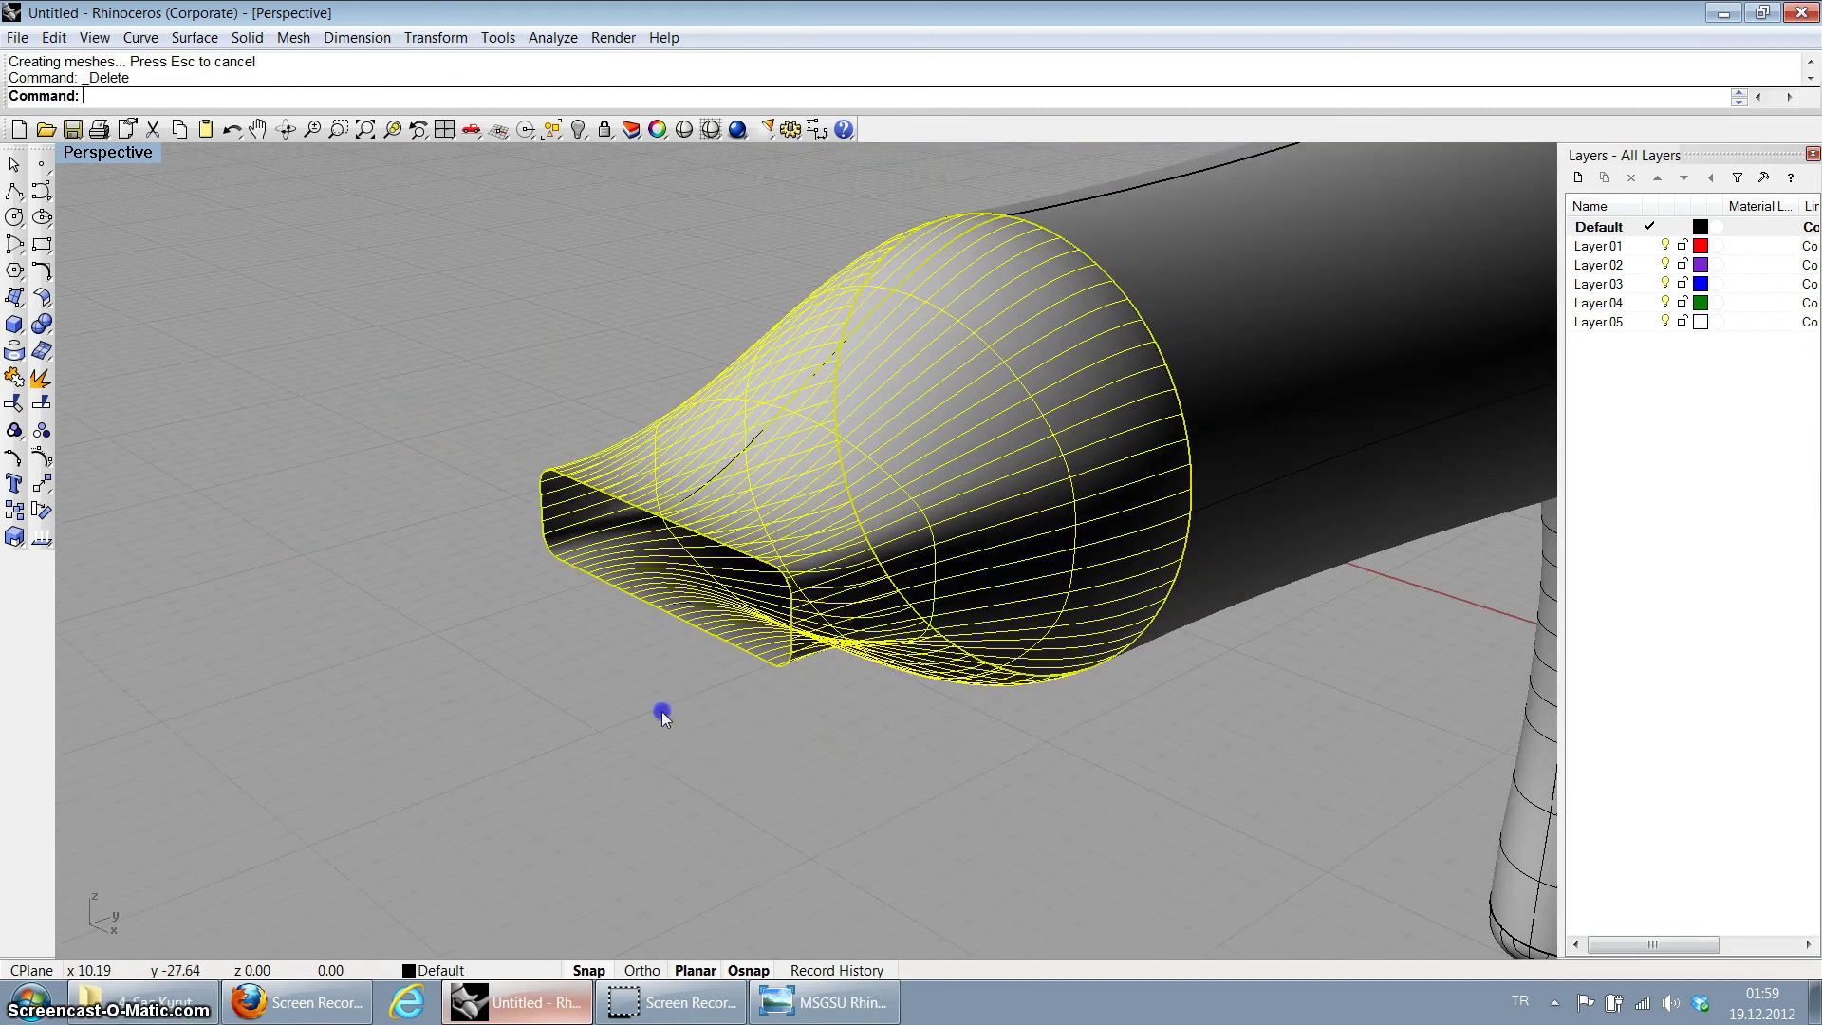
{"action": "scroll", "coordinate": [792, 555], "scroll_direction": "up", "scroll_amount": 4}
{"action": "left_click", "coordinate": [799, 536]}
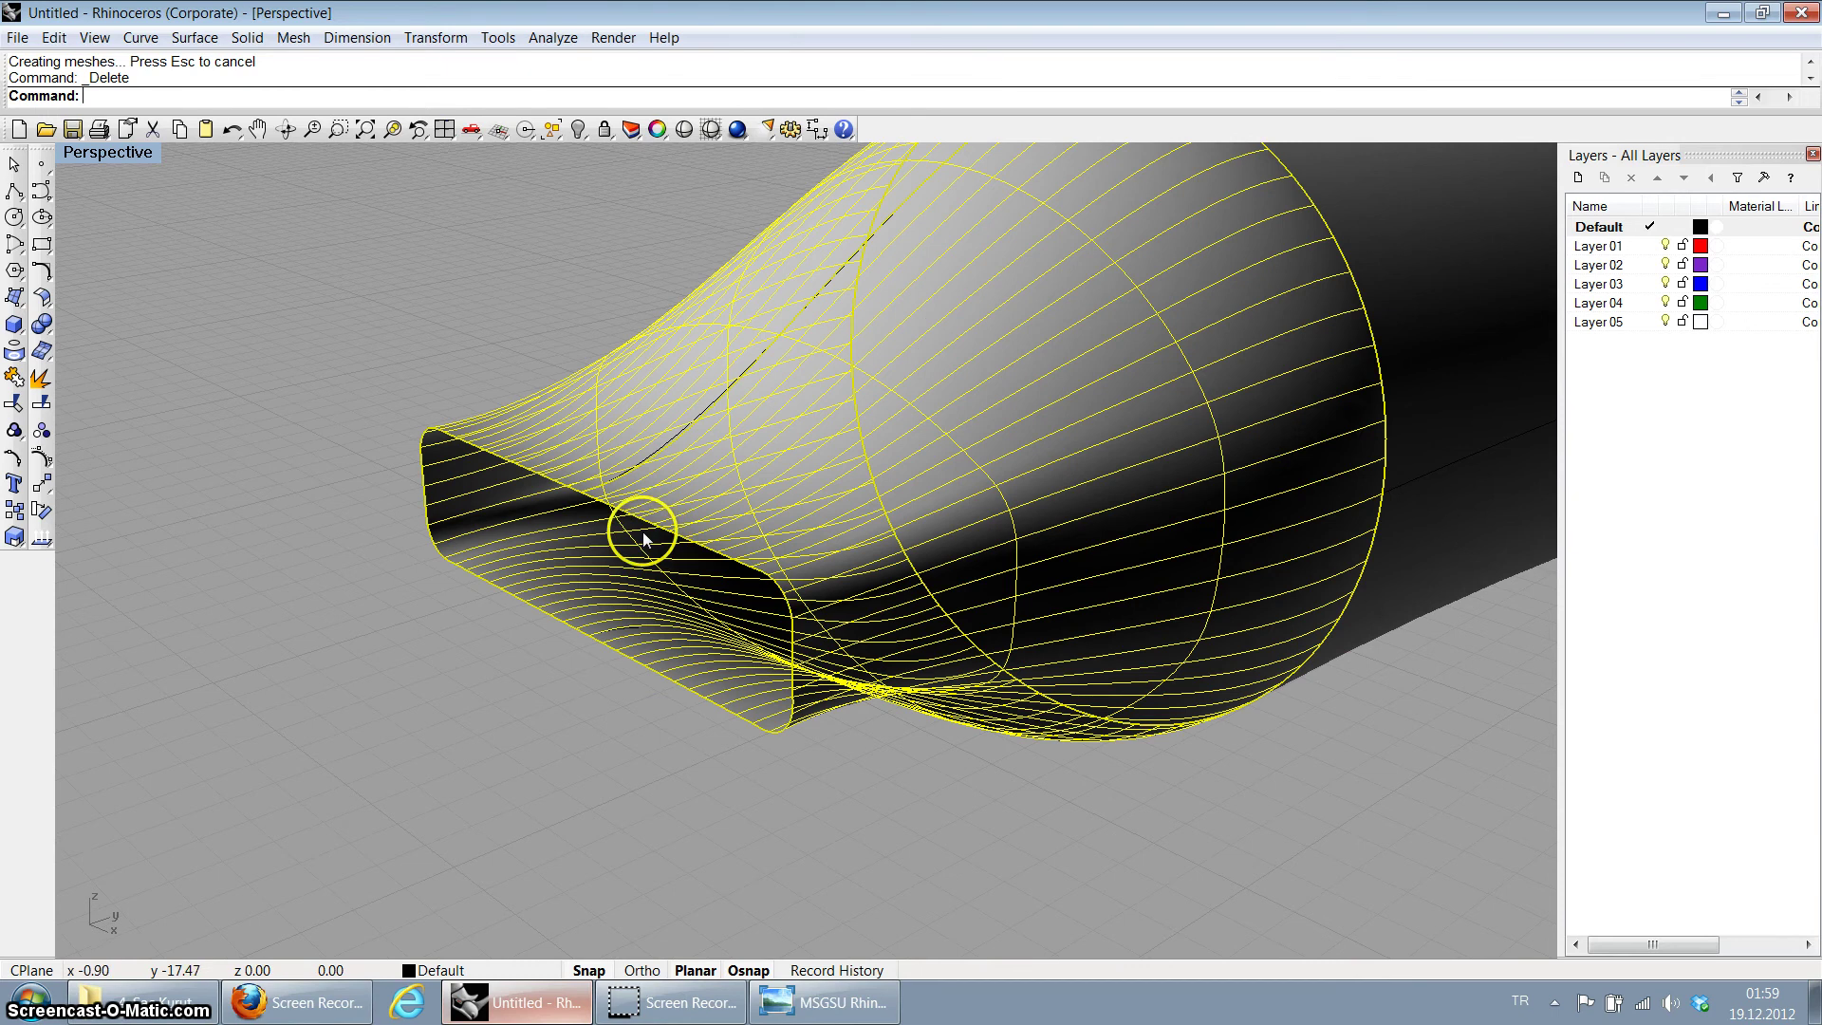
{"action": "scroll", "coordinate": [642, 531], "scroll_direction": "up", "scroll_amount": 2}
{"action": "left_click", "coordinate": [41, 300]}
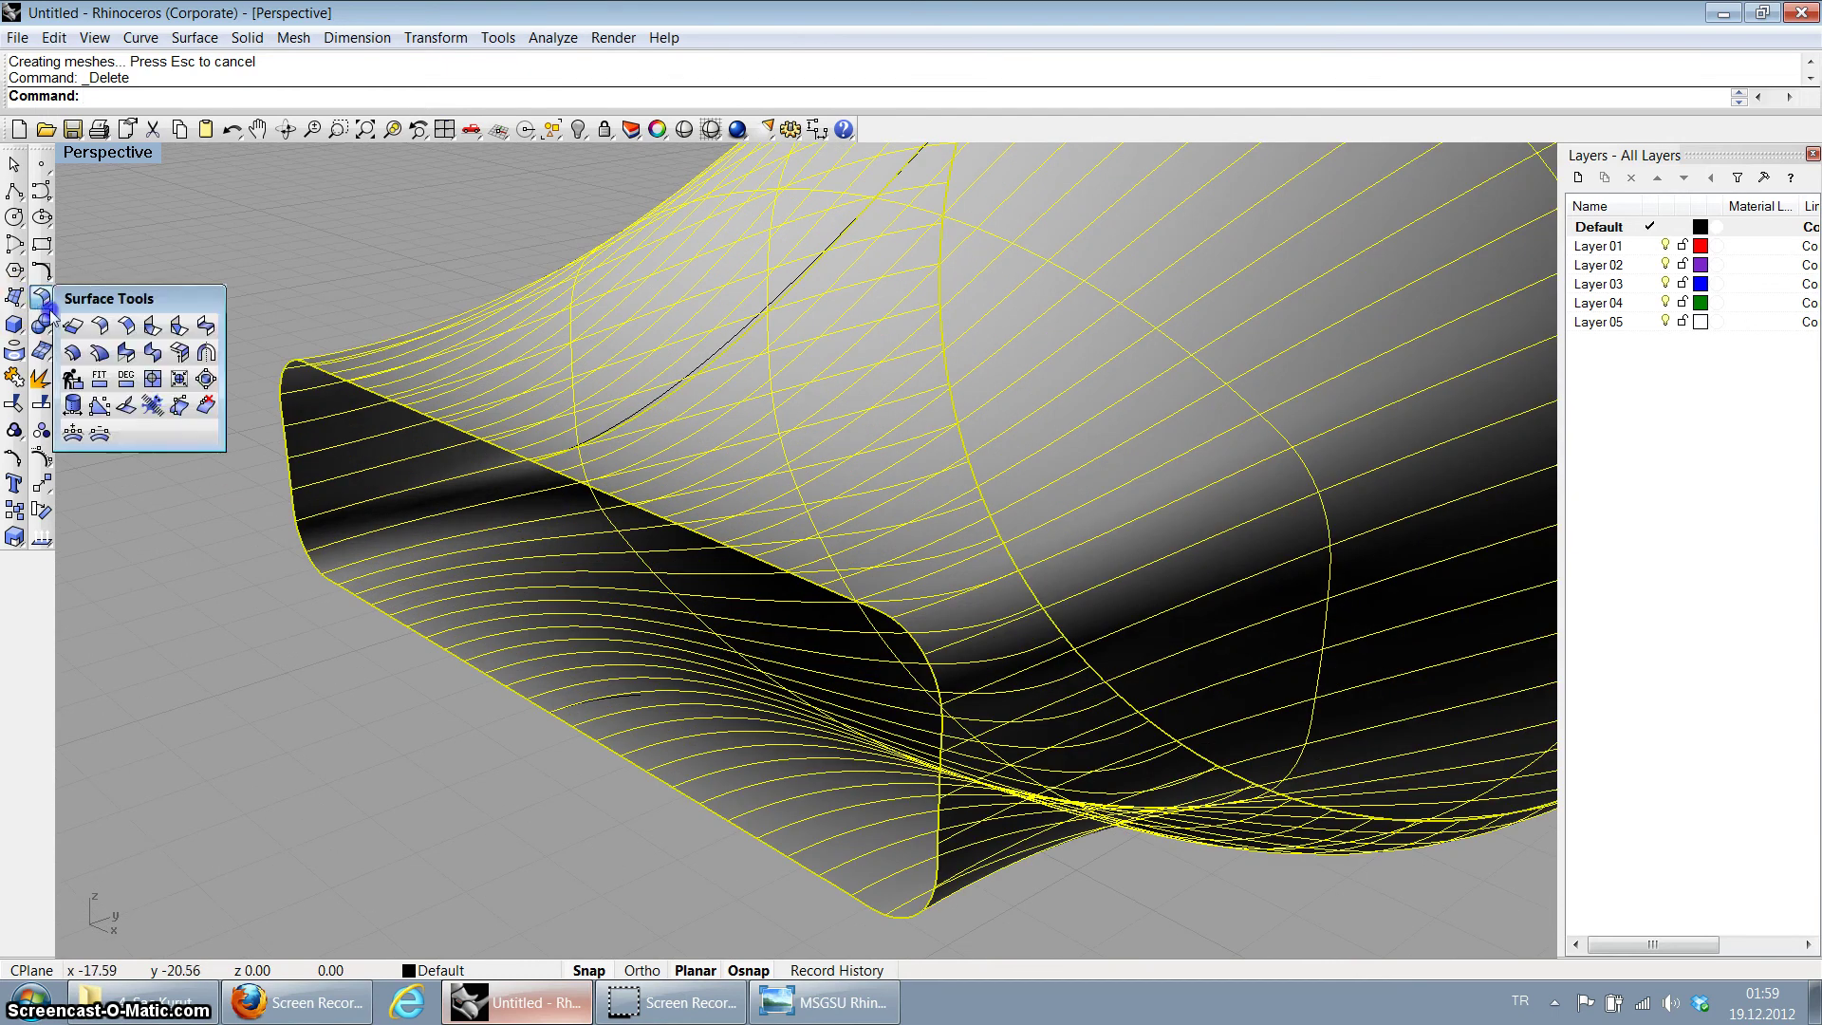
{"action": "left_click", "coordinate": [73, 353]}
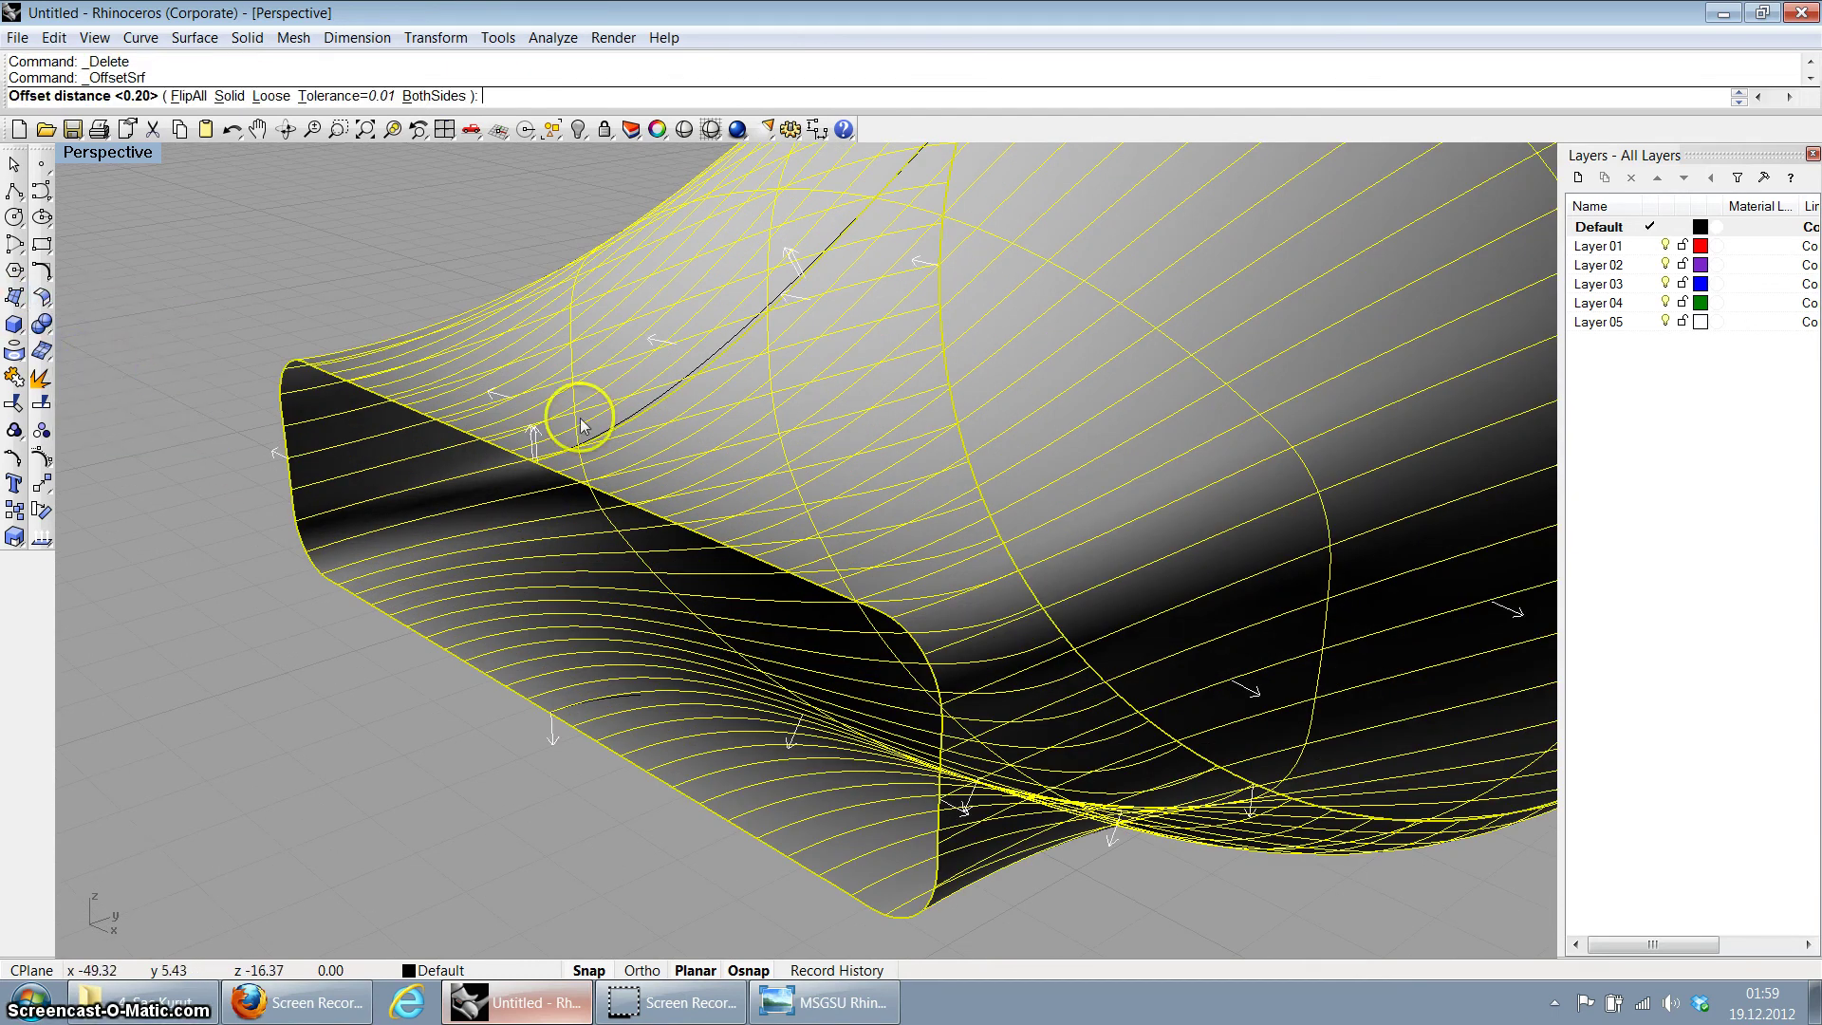
{"action": "right_click", "coordinate": [300, 279]}
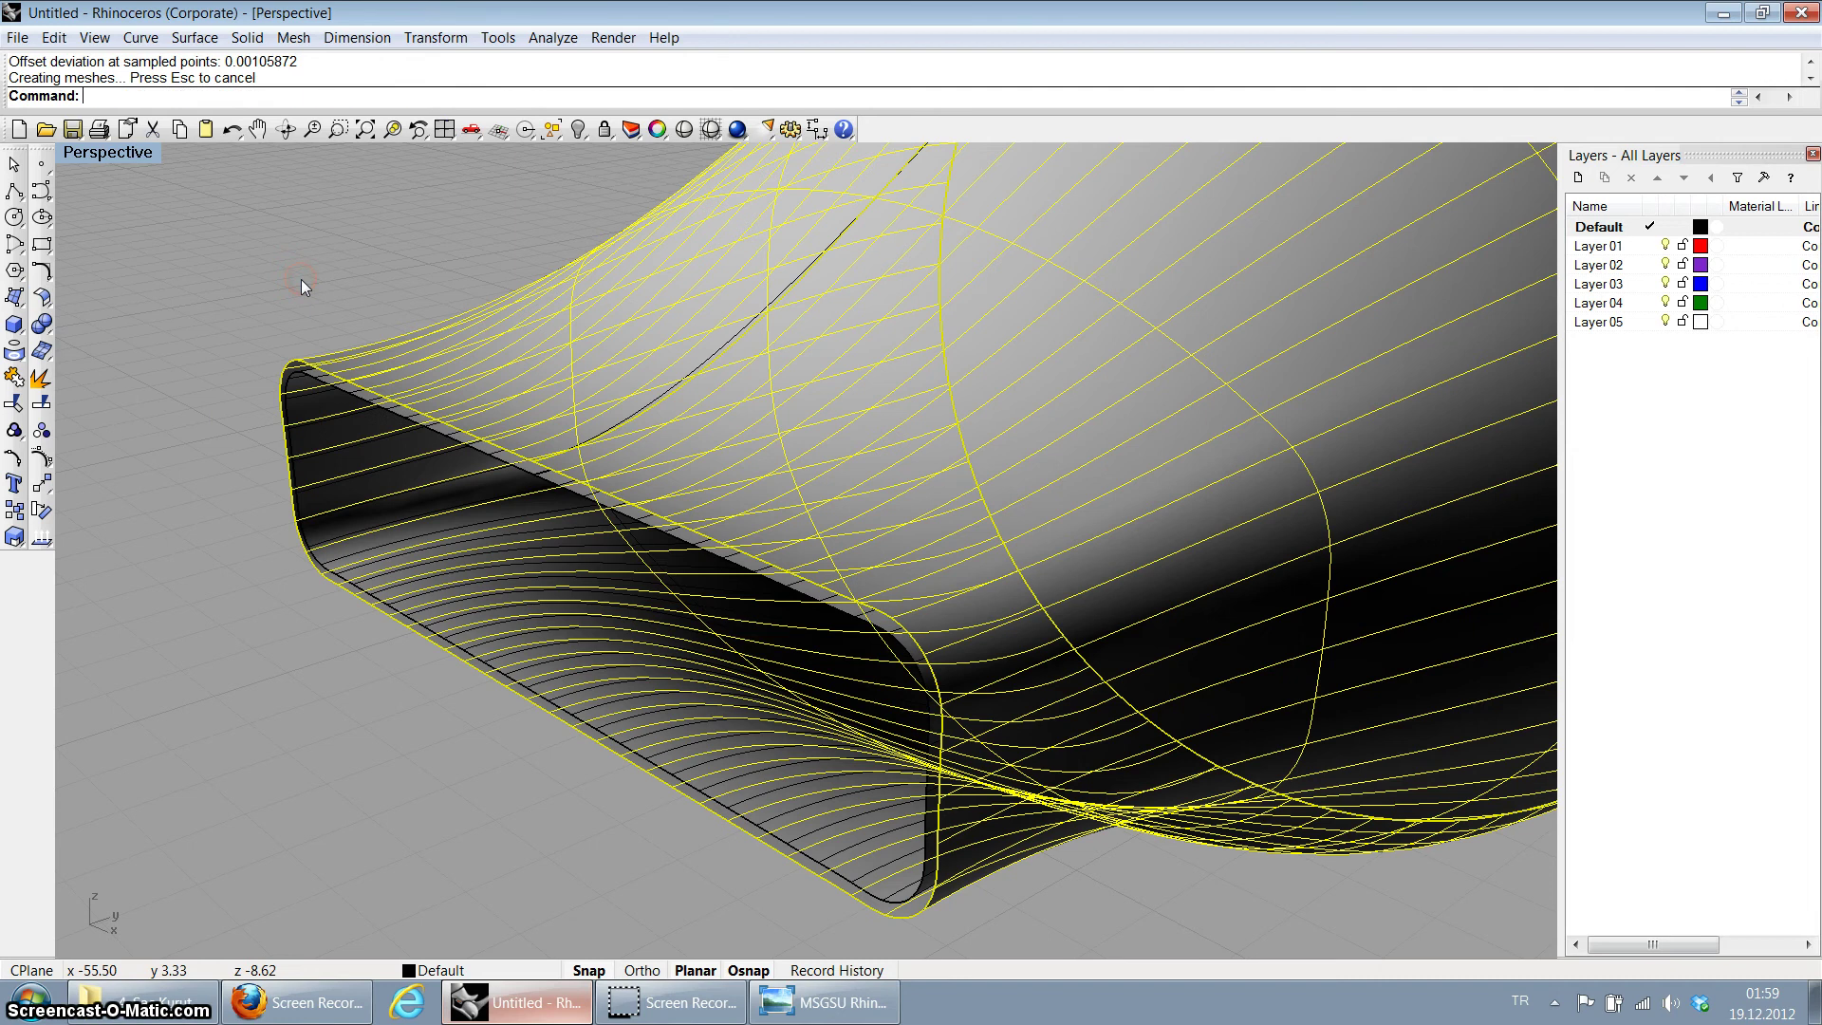
Step: Hide the barrel and handle, leaving the two nozzle surfaces isolated
{"action": "scroll", "coordinate": [273, 380], "scroll_direction": "up", "scroll_amount": 2}
{"action": "scroll", "coordinate": [272, 390], "scroll_direction": "up", "scroll_amount": 5}
{"action": "scroll", "coordinate": [272, 390], "scroll_direction": "down", "scroll_amount": 10}
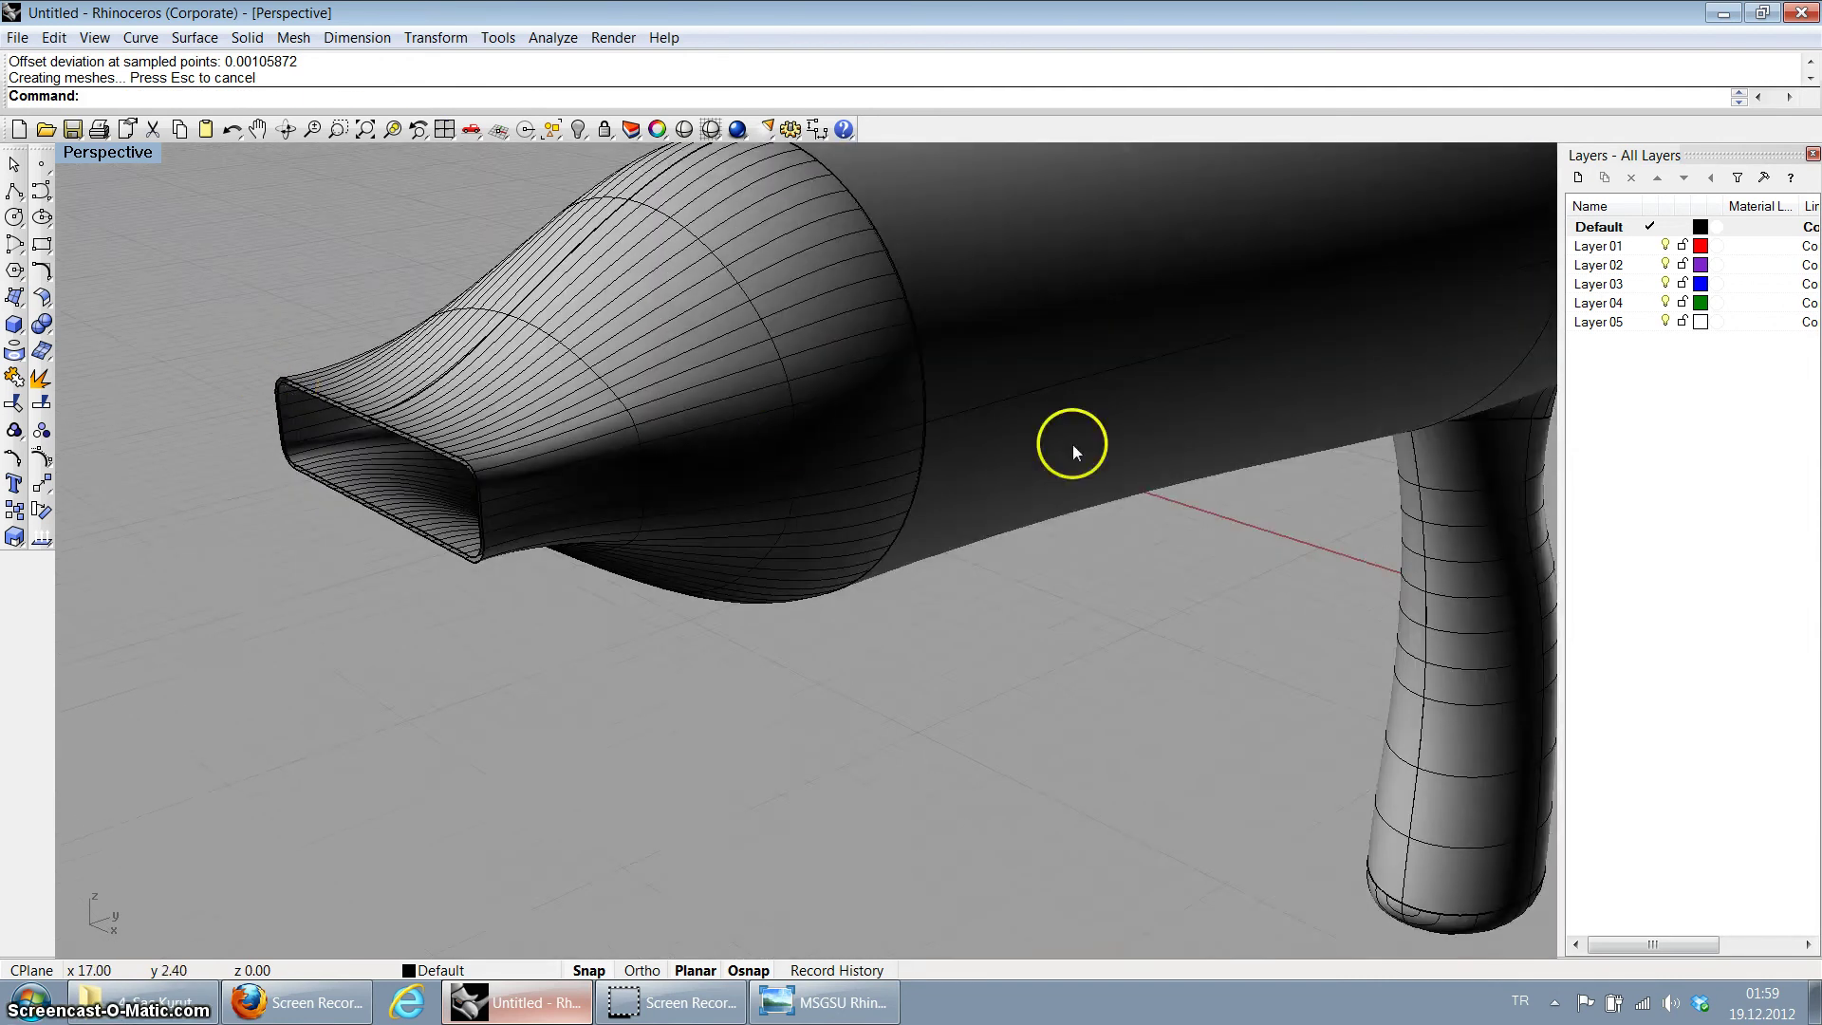
{"action": "scroll", "coordinate": [1072, 445], "scroll_direction": "up", "scroll_amount": 1}
{"action": "left_click_drag", "start_coordinate": [1001, 447], "coordinate": [881, 330]}
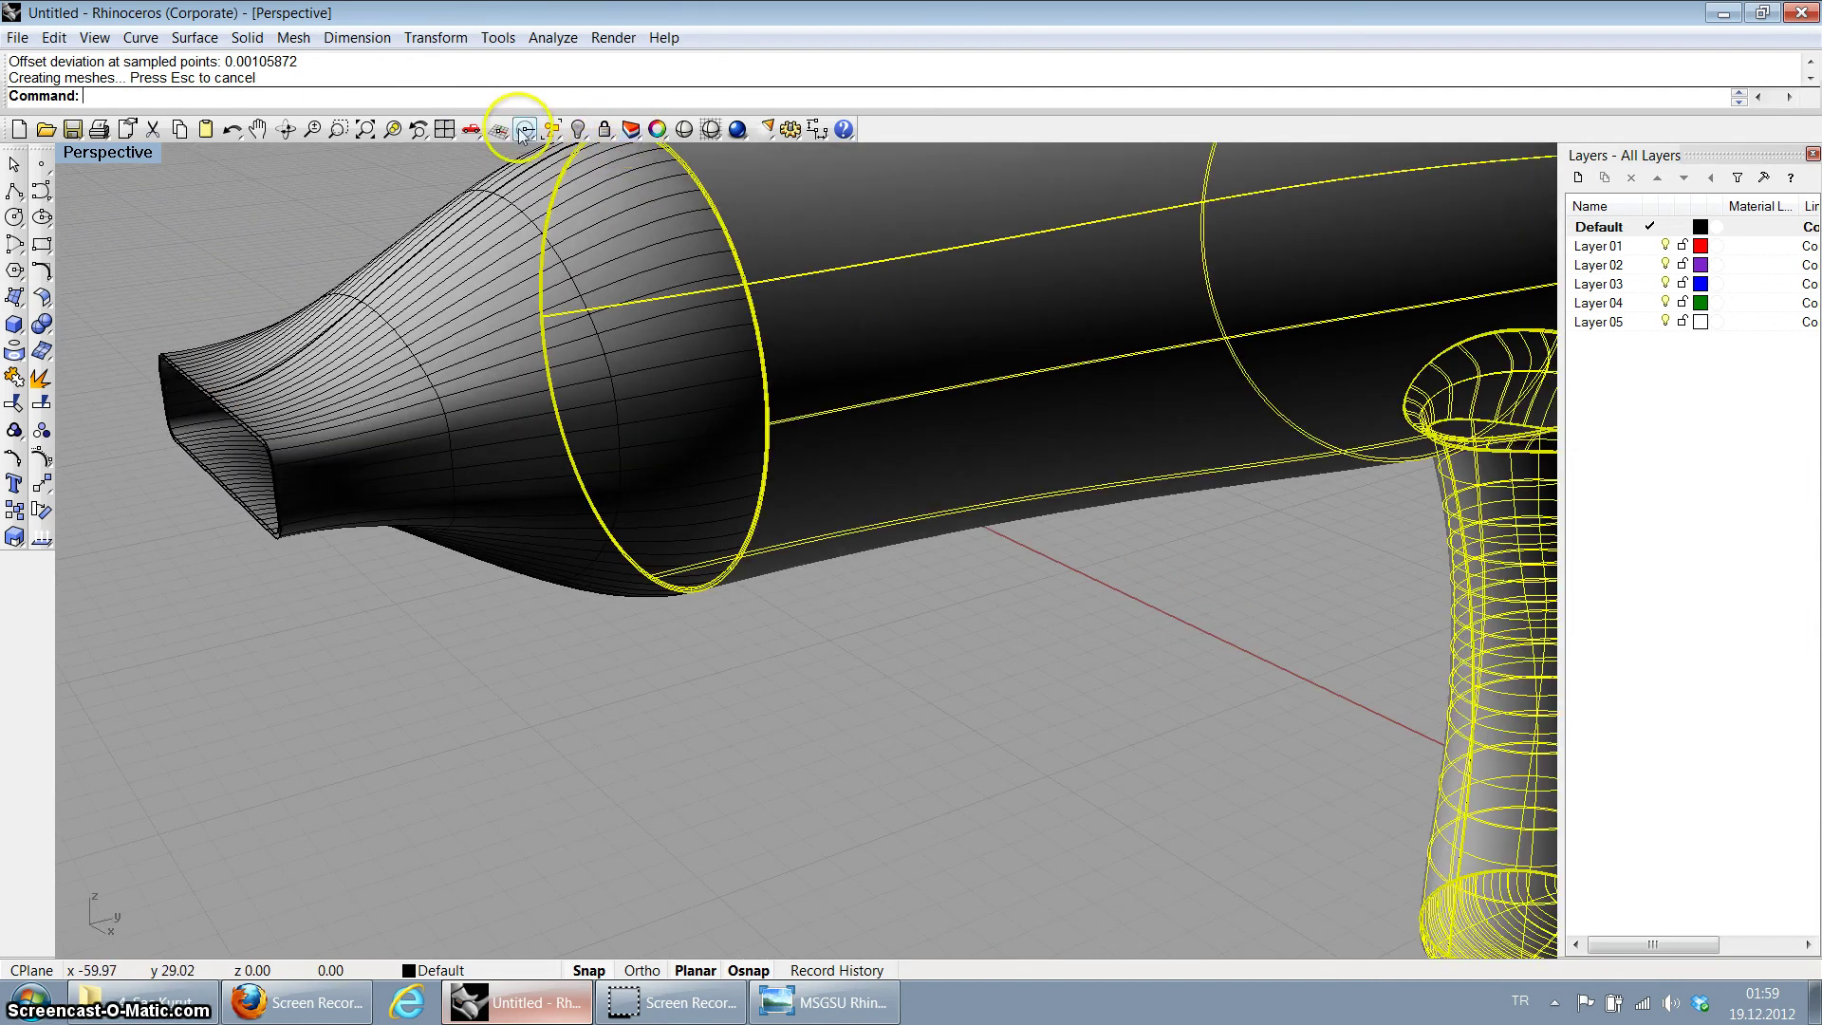
{"action": "left_click", "coordinate": [576, 132]}
Step: Try to close the rounded-rectangle opening's rim with a planar surface from the rectangle curve, and delete that surface
{"action": "scroll", "coordinate": [683, 481], "scroll_direction": "up", "scroll_amount": 5}
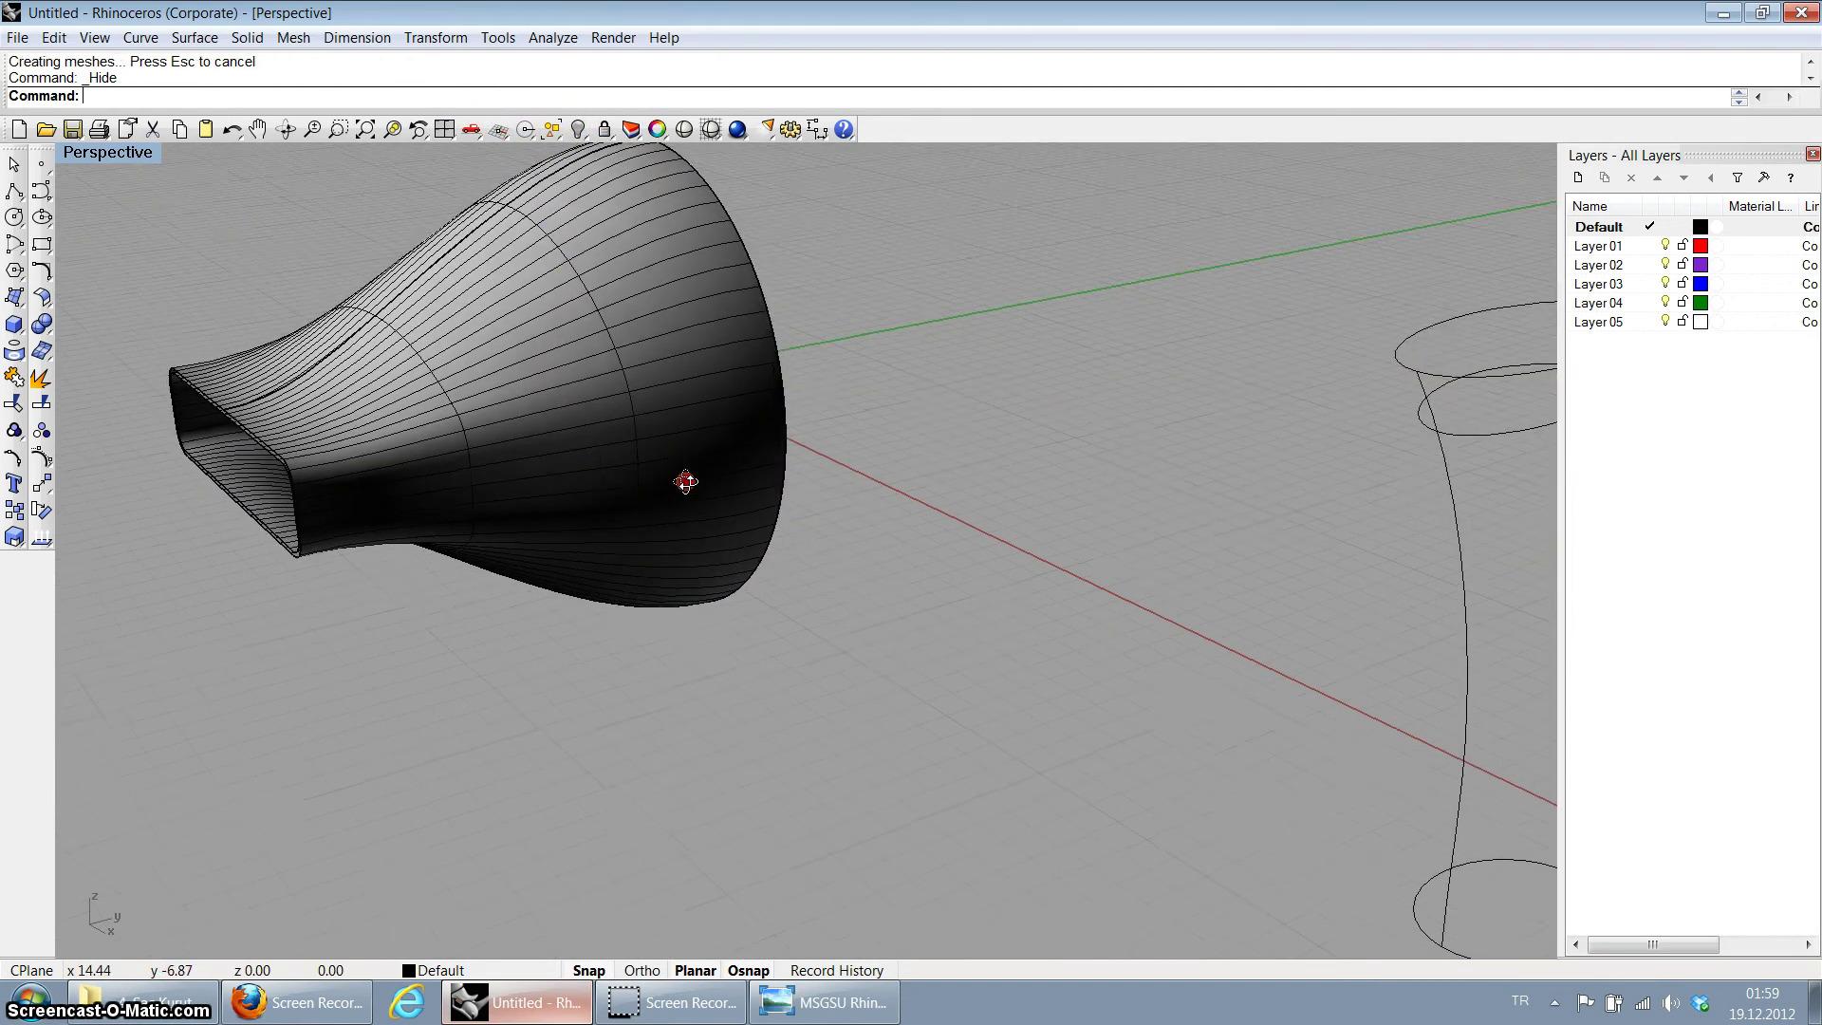
{"action": "scroll", "coordinate": [546, 474], "scroll_direction": "down", "scroll_amount": 4}
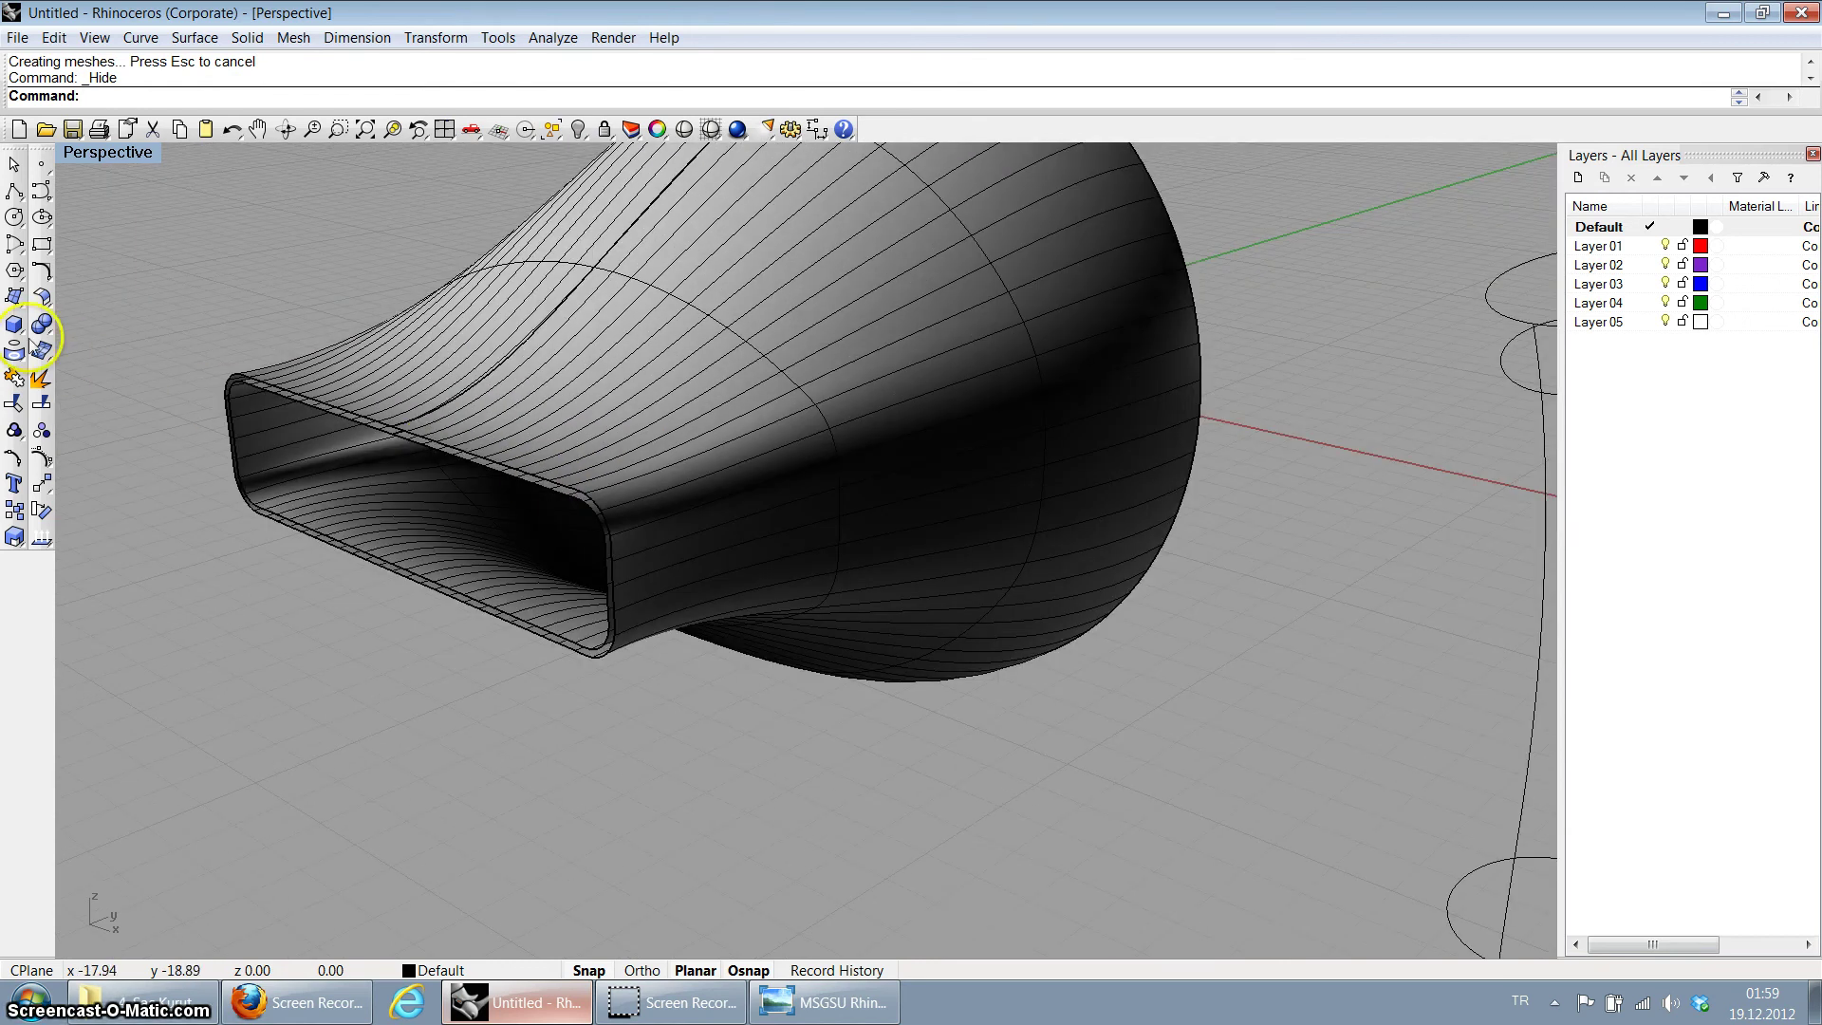
{"action": "left_click", "coordinate": [74, 325]}
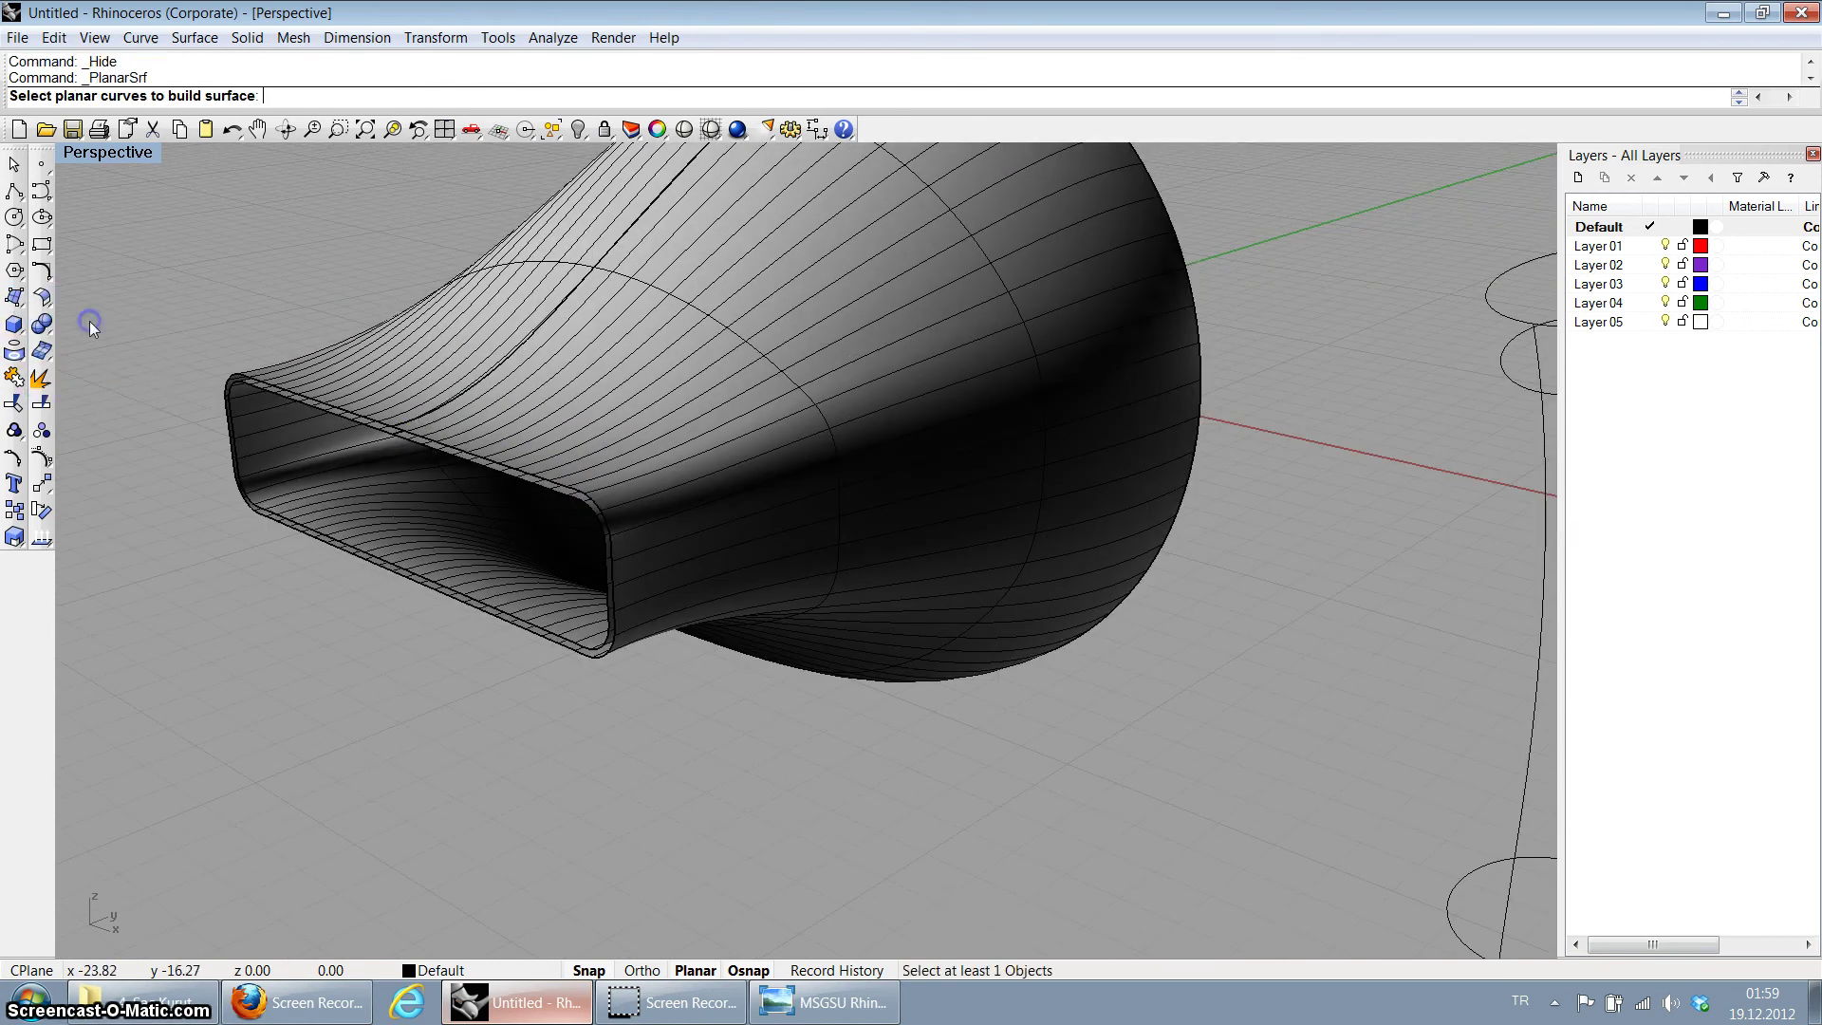
{"action": "left_click", "coordinate": [369, 424]}
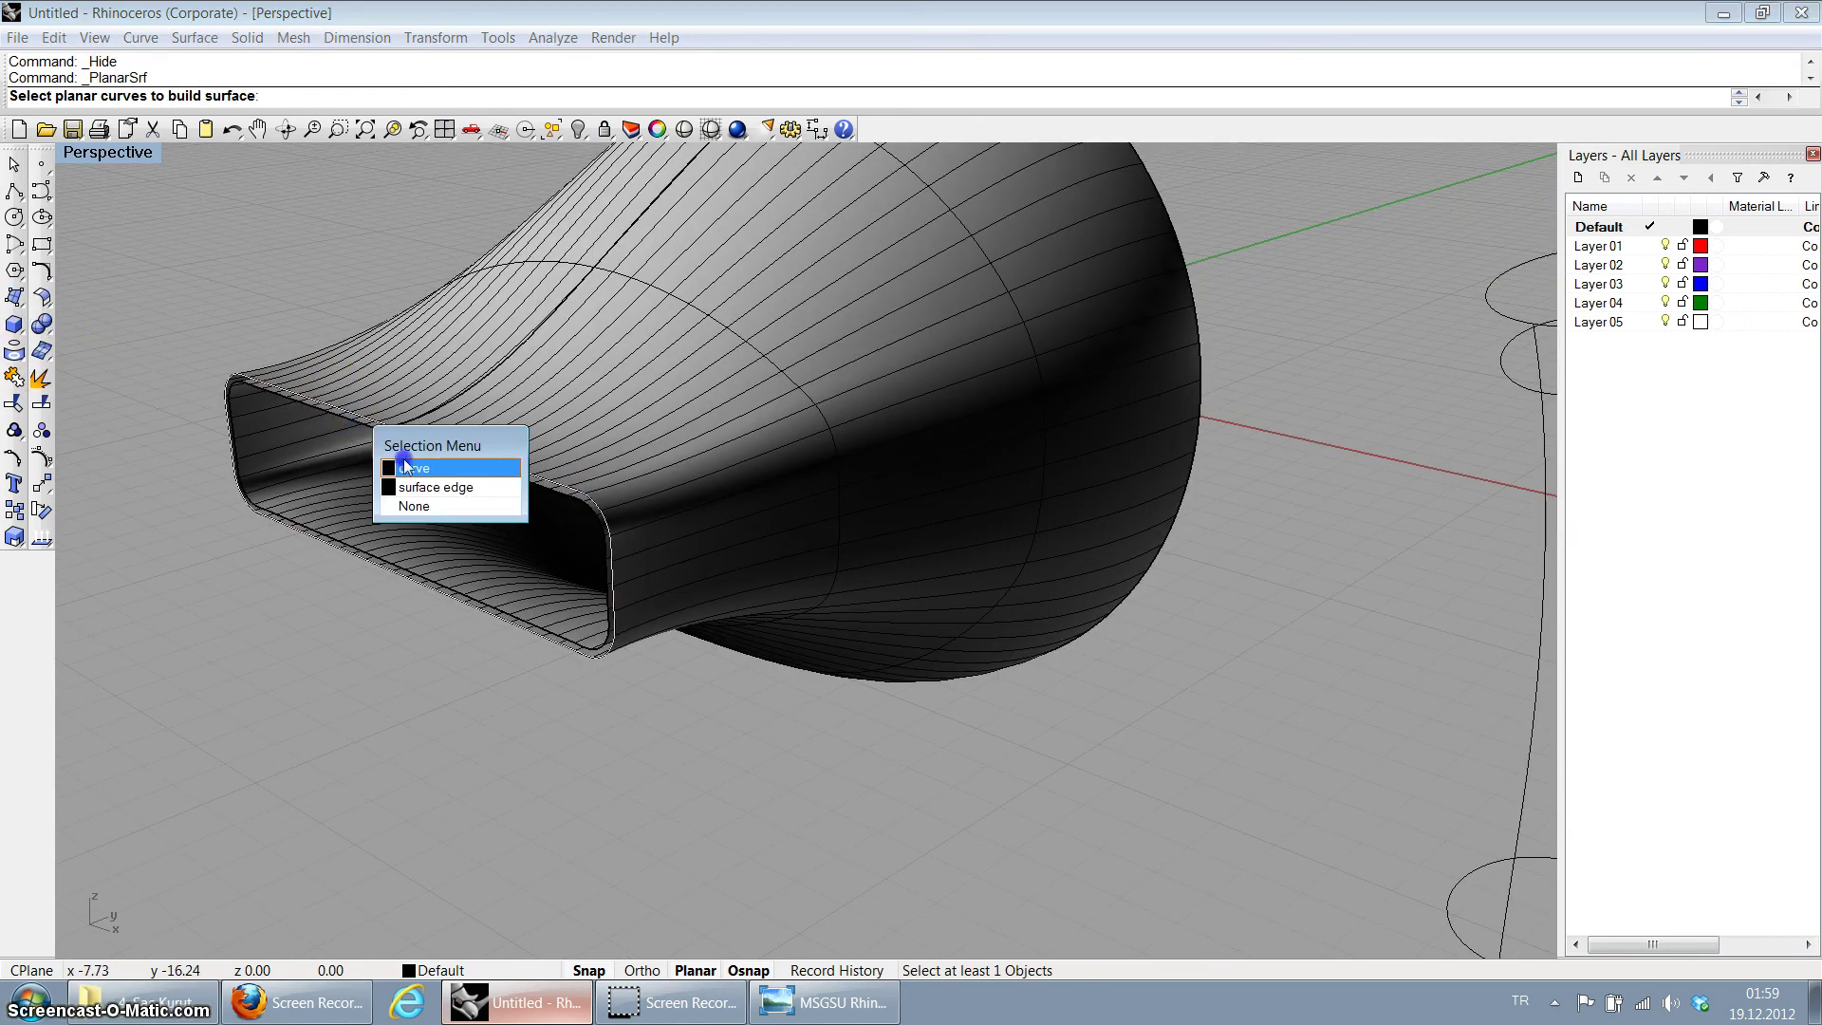
{"action": "left_click", "coordinate": [374, 442]}
{"action": "key", "text": "Return"}
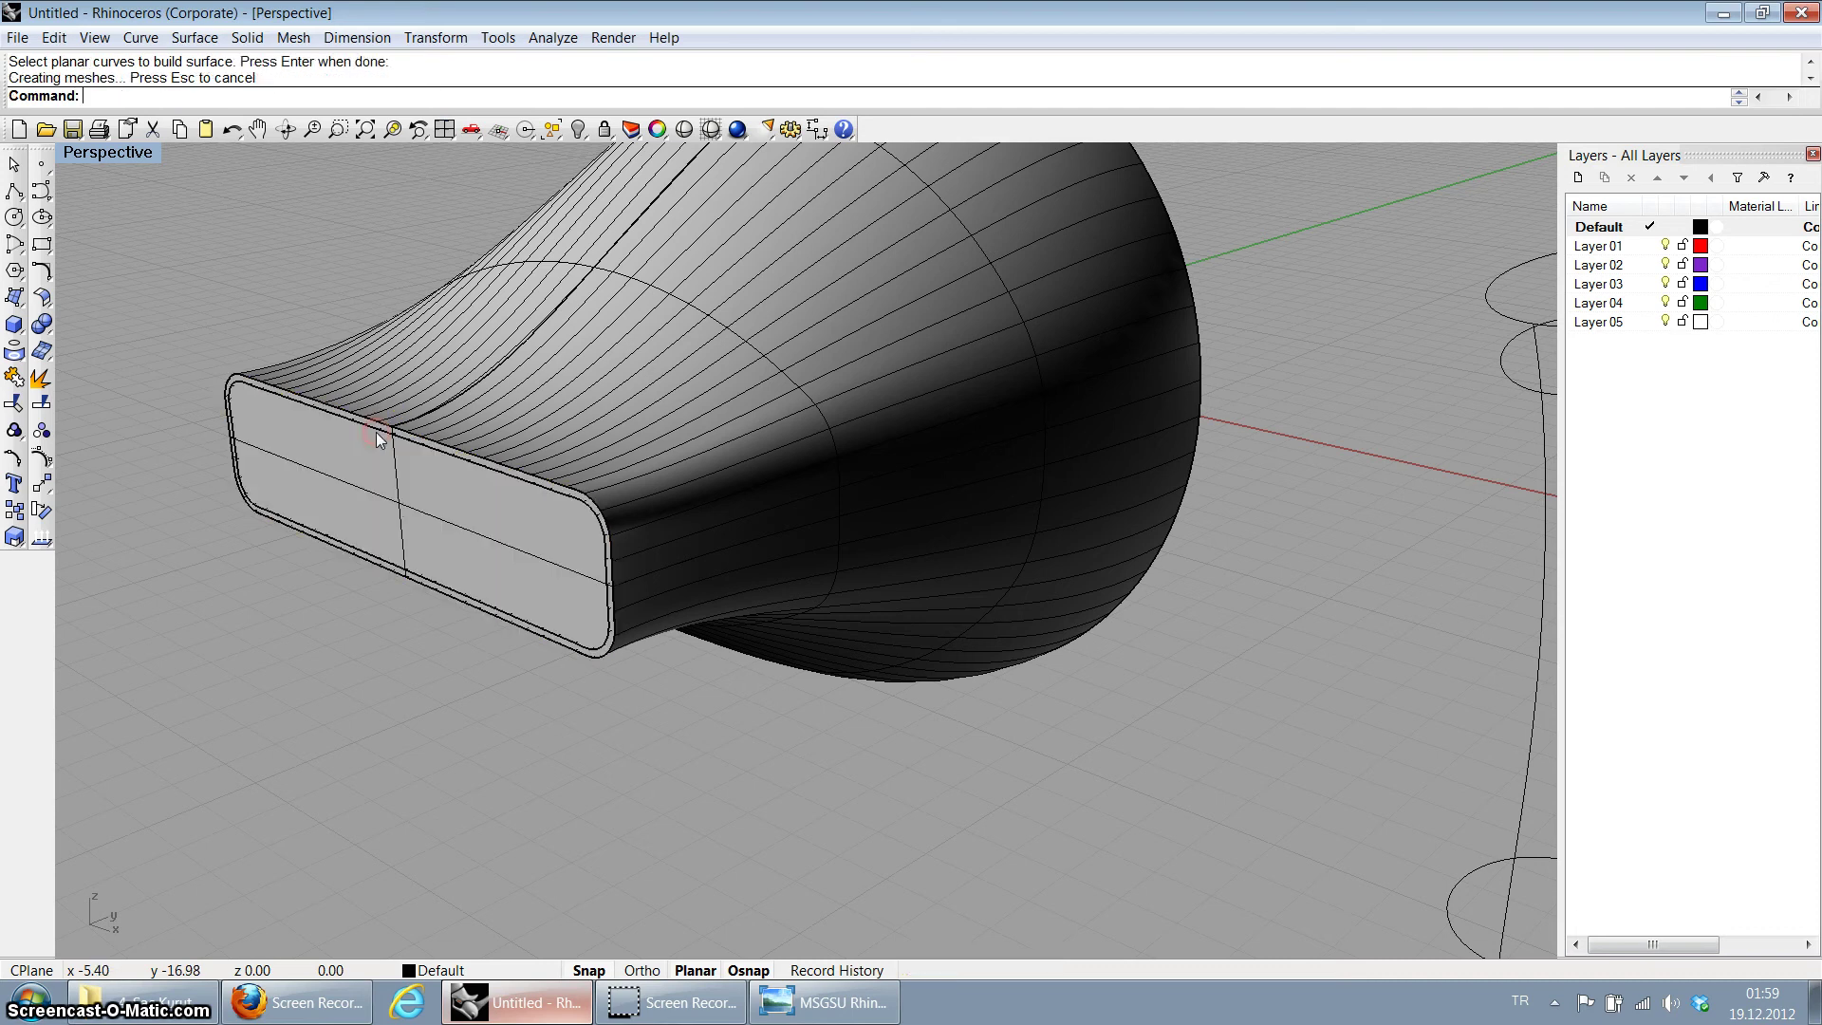
{"action": "left_click", "coordinate": [397, 500]}
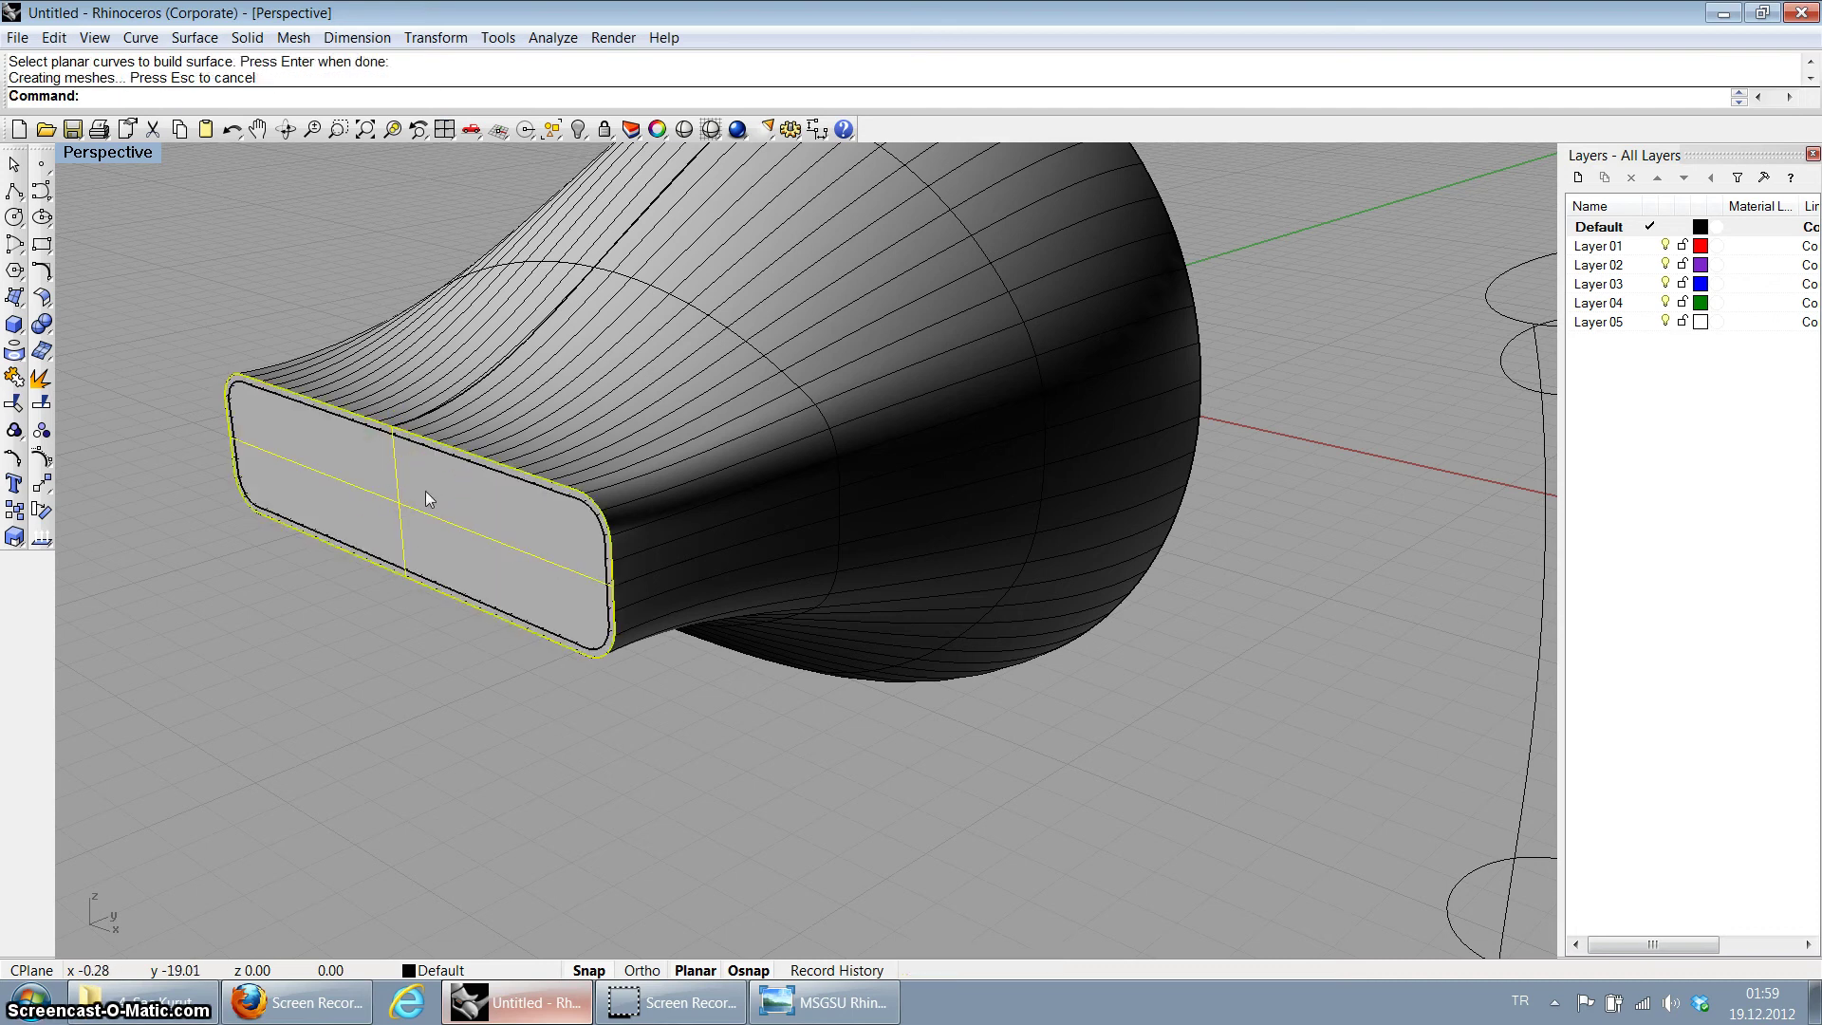
{"action": "key", "text": "Delete"}
Step: Loft between the outer rounded rectangle and the inner surface's edge to close the wall gap at the nozzle opening
{"action": "scroll", "coordinate": [500, 491], "scroll_direction": "up", "scroll_amount": 3}
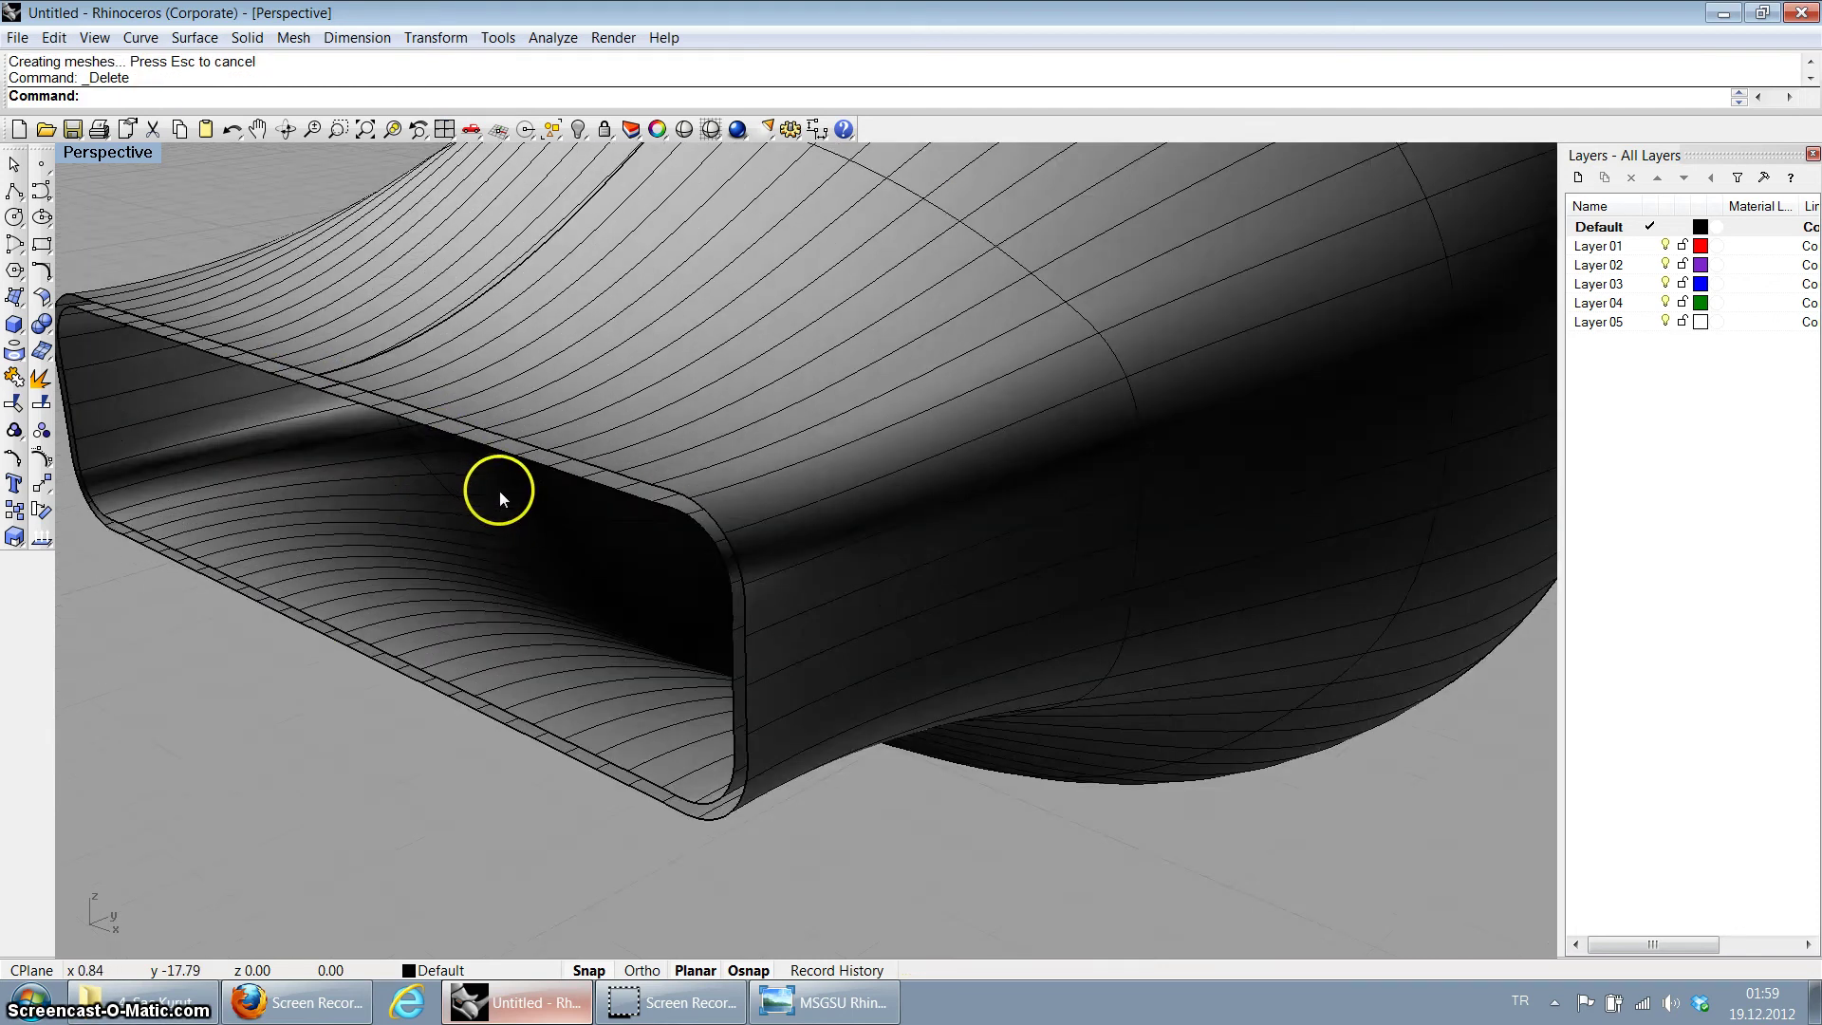
{"action": "scroll", "coordinate": [468, 509], "scroll_direction": "down", "scroll_amount": 3}
{"action": "scroll", "coordinate": [468, 509], "scroll_direction": "up", "scroll_amount": 3}
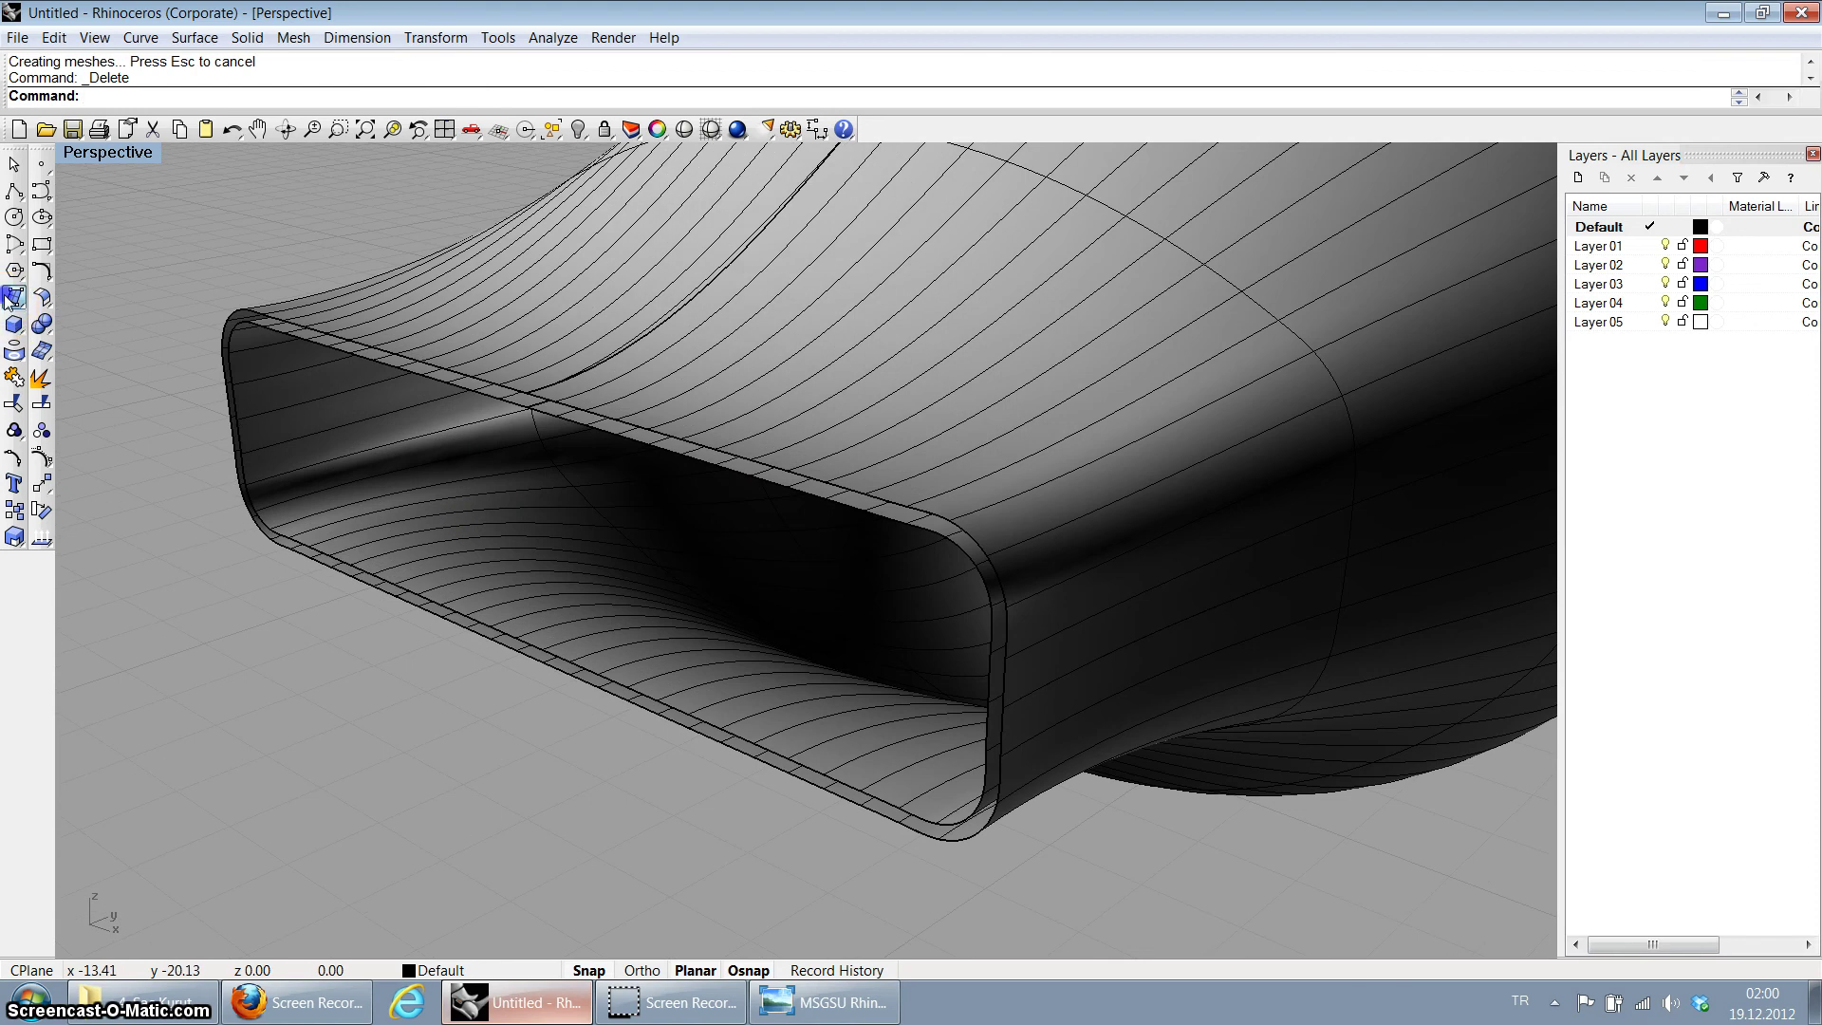
{"action": "left_click", "coordinate": [12, 299]}
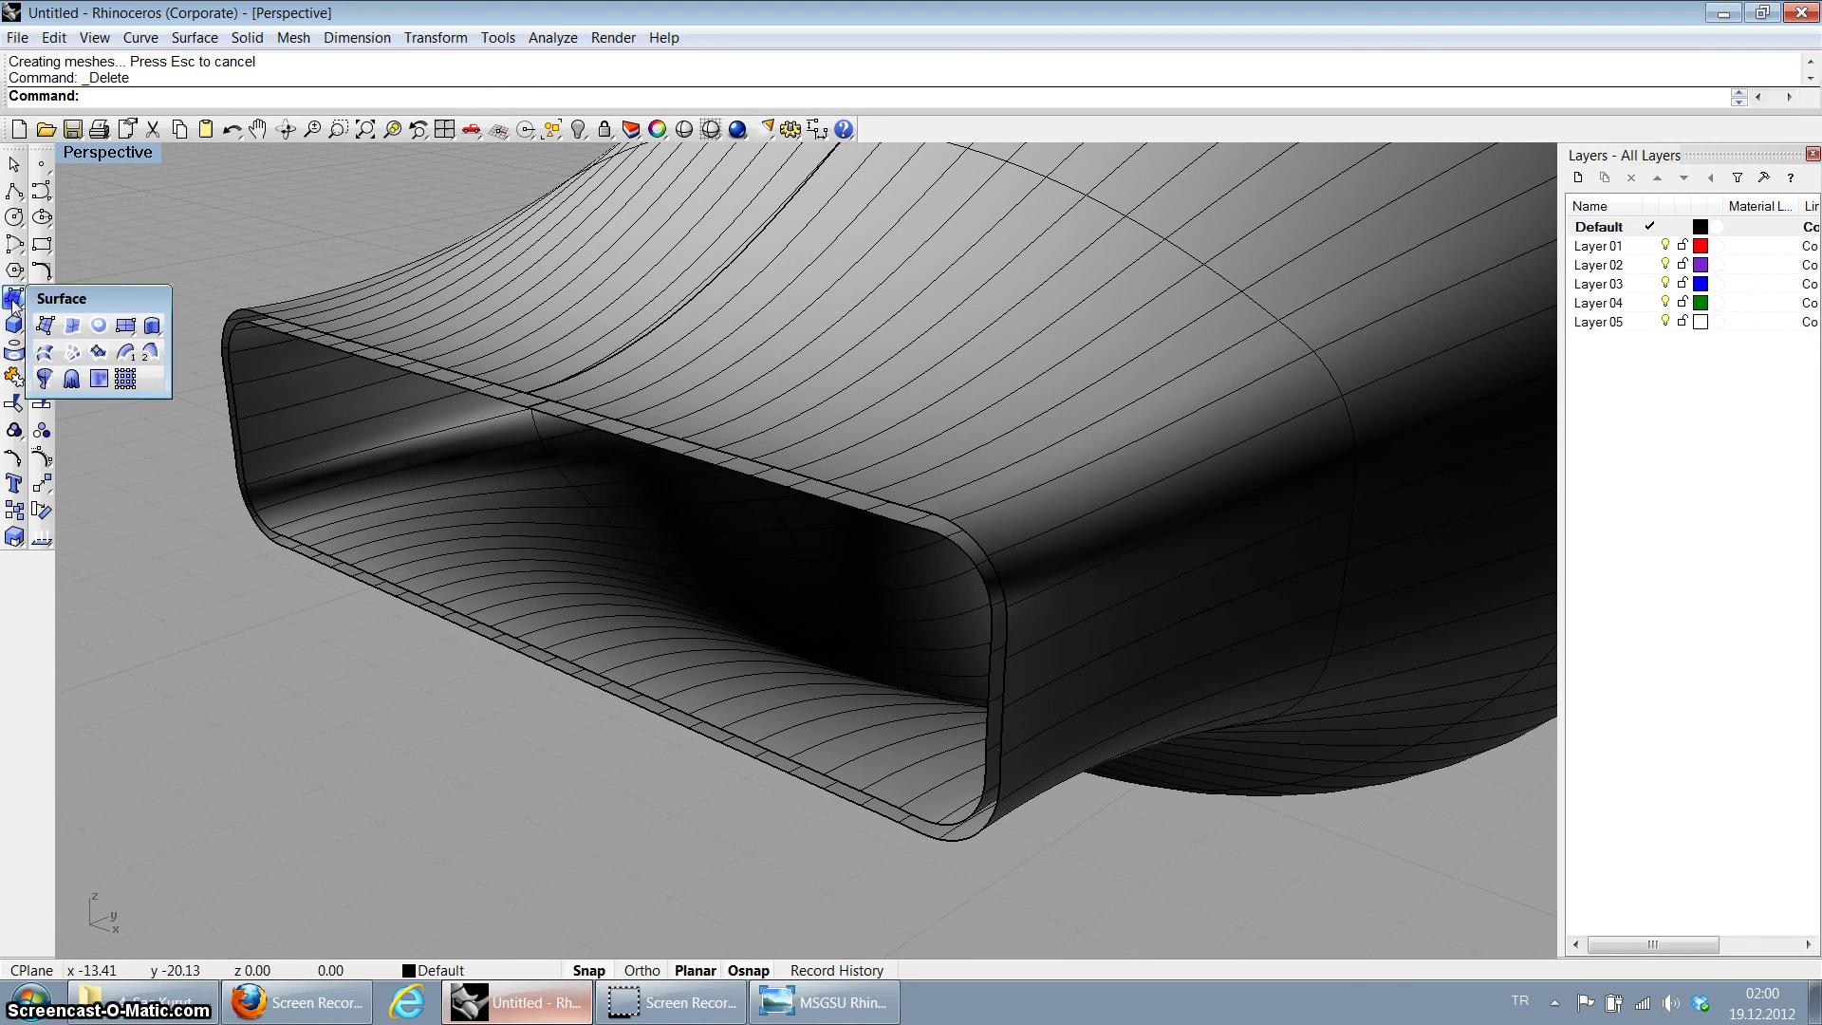
{"action": "left_click", "coordinate": [73, 328]}
{"action": "left_click", "coordinate": [578, 415]}
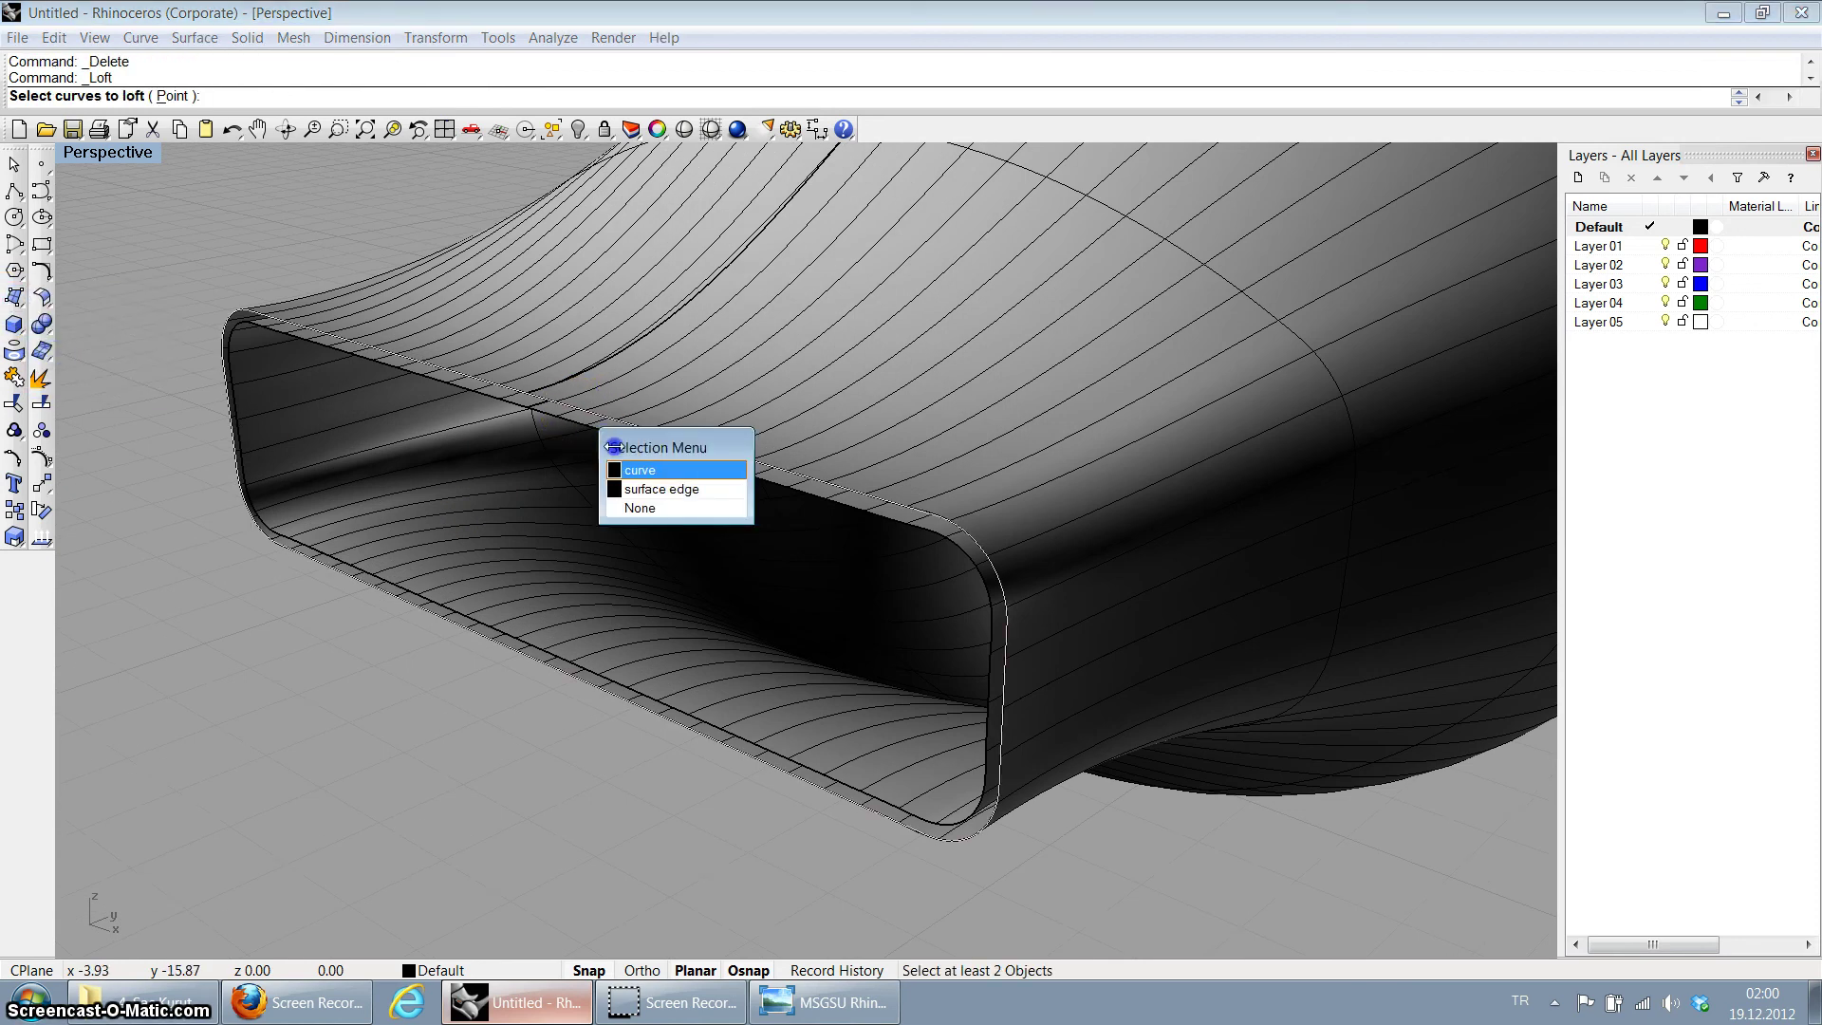
{"action": "left_click", "coordinate": [648, 480]}
{"action": "left_click", "coordinate": [645, 442]}
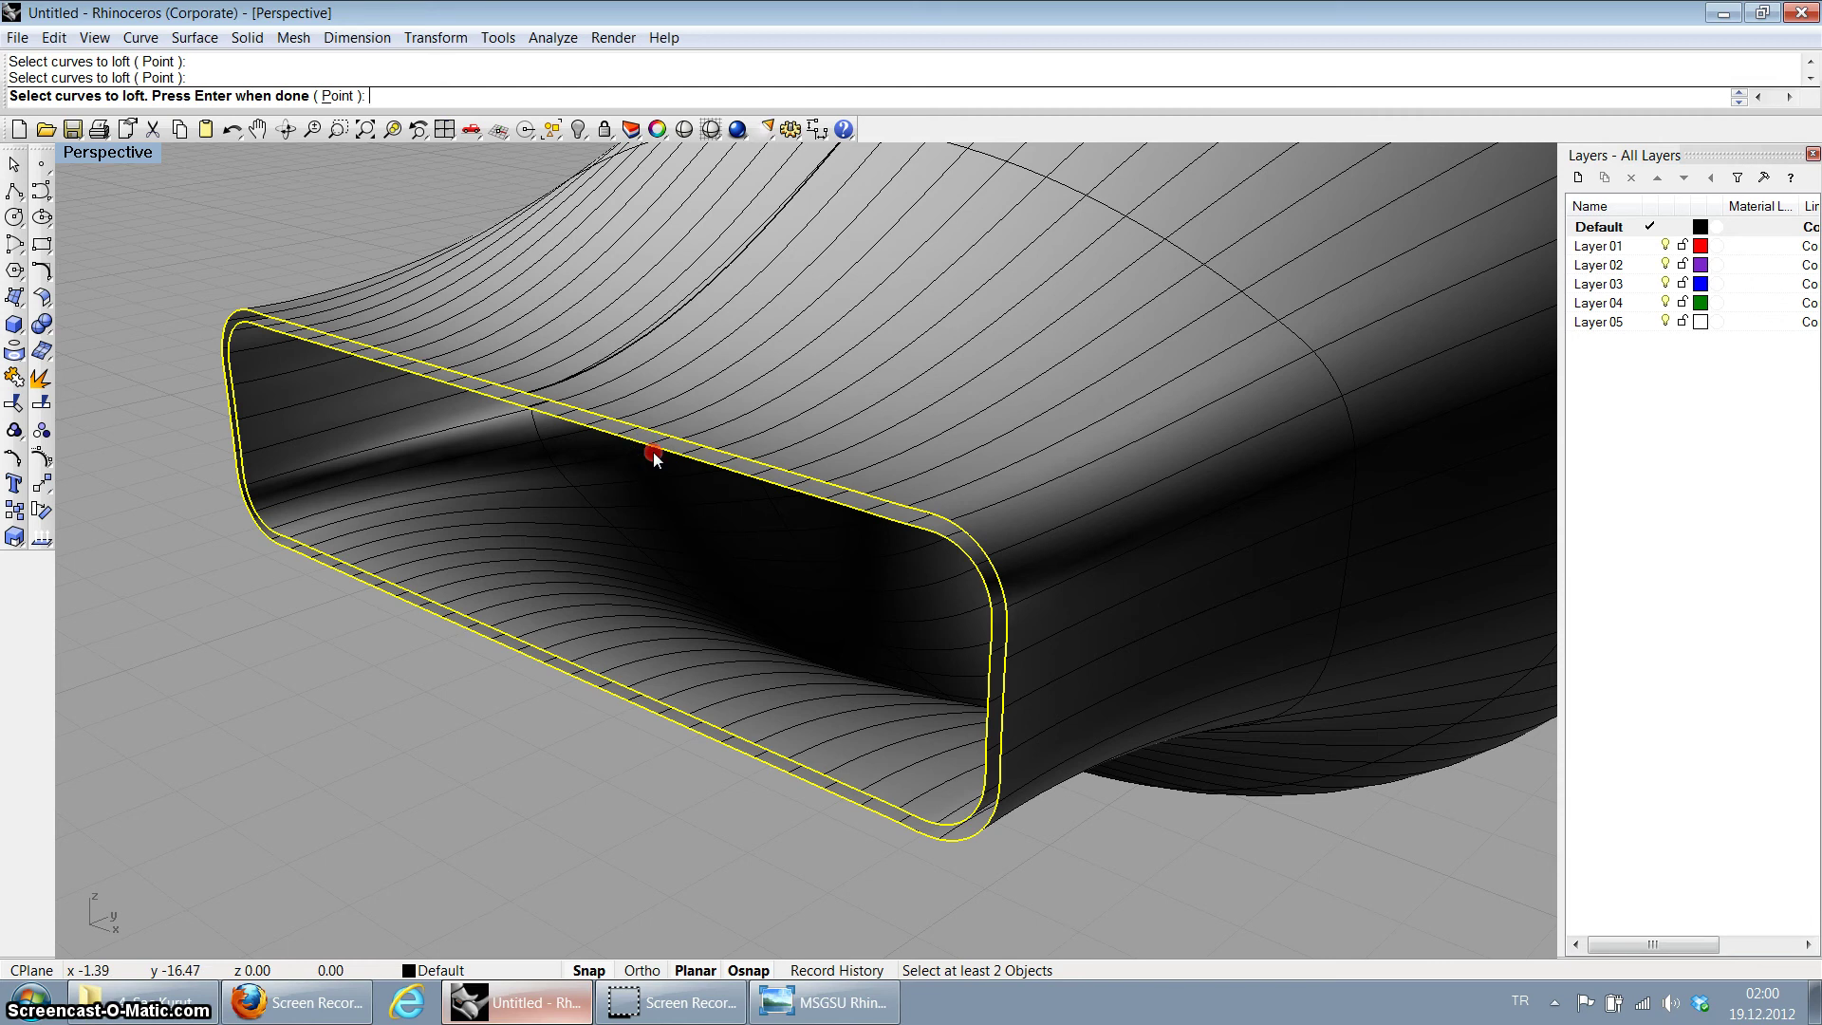
{"action": "key", "text": "Return"}
{"action": "key", "text": "Return"}
{"action": "left_click", "coordinate": [802, 633]}
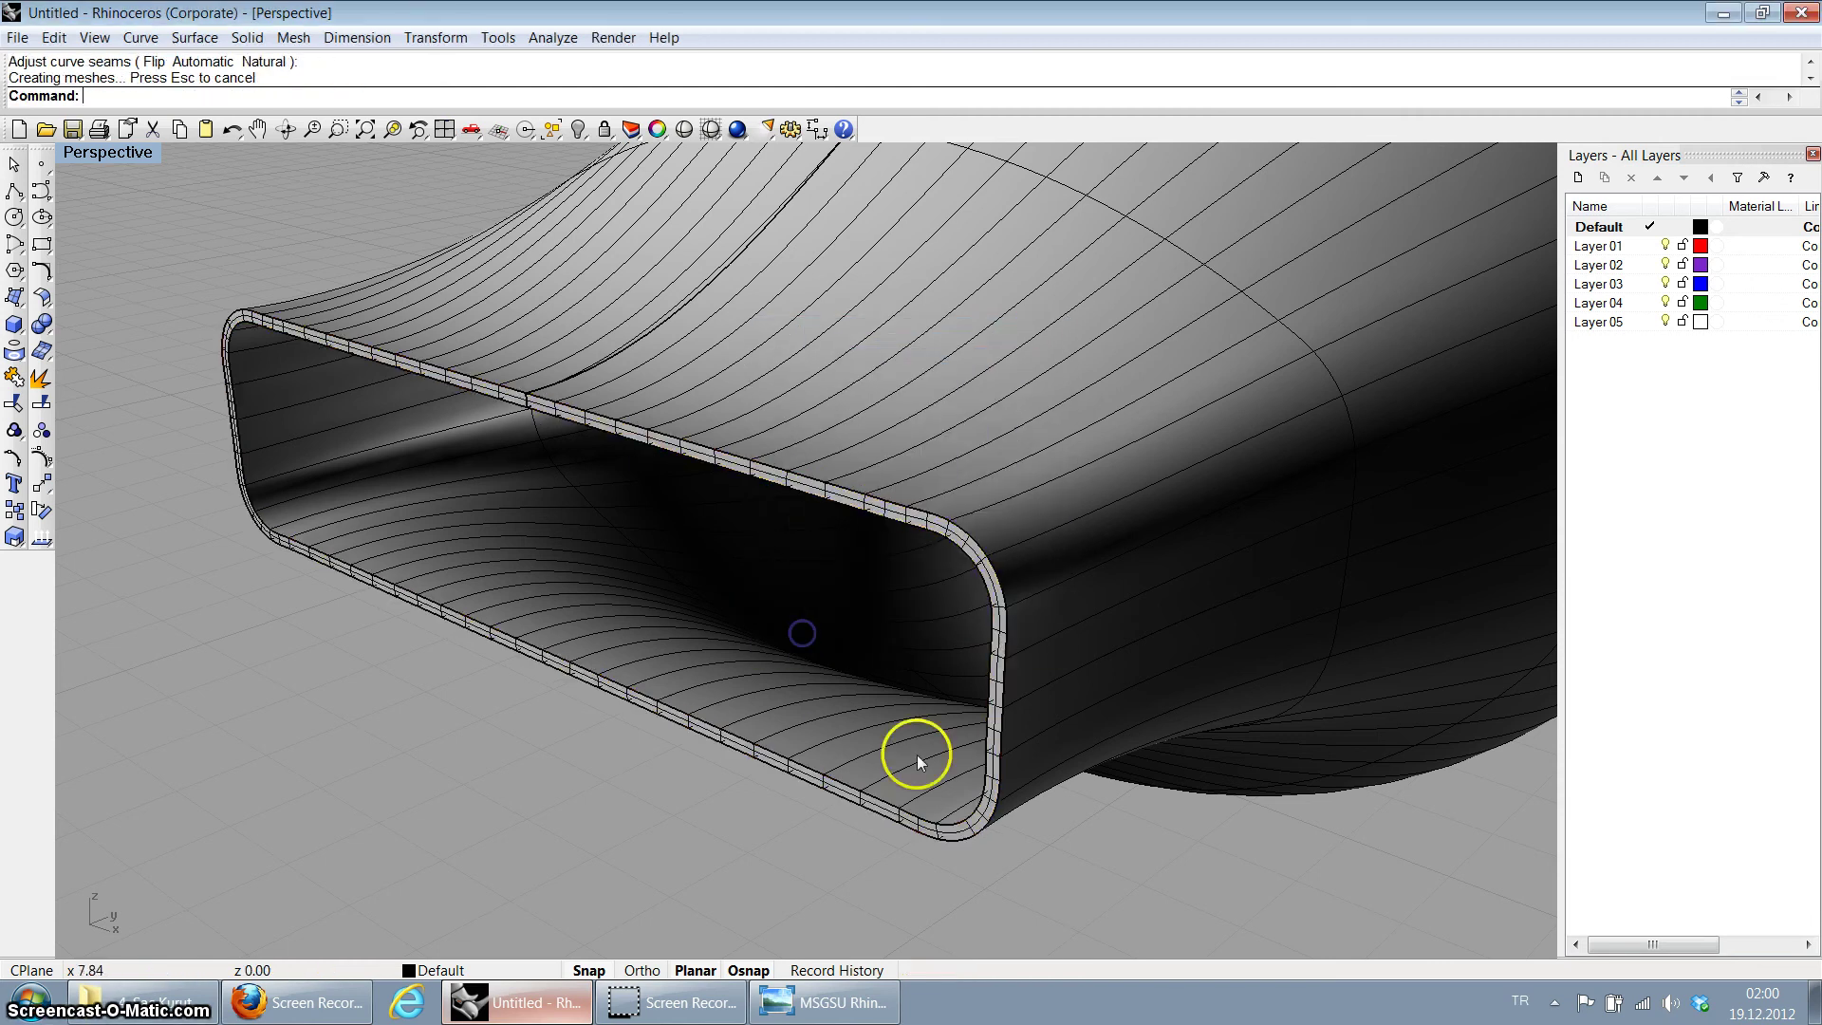
Step: Loft between the outer and inner circular edges at the nozzle's barrel end, with Normal style and no simplification
{"action": "right_click_drag", "start_coordinate": [995, 717], "coordinate": [897, 711]}
{"action": "scroll", "coordinate": [836, 589], "scroll_direction": "down", "scroll_amount": 10}
{"action": "scroll", "coordinate": [780, 475], "scroll_direction": "up", "scroll_amount": 10}
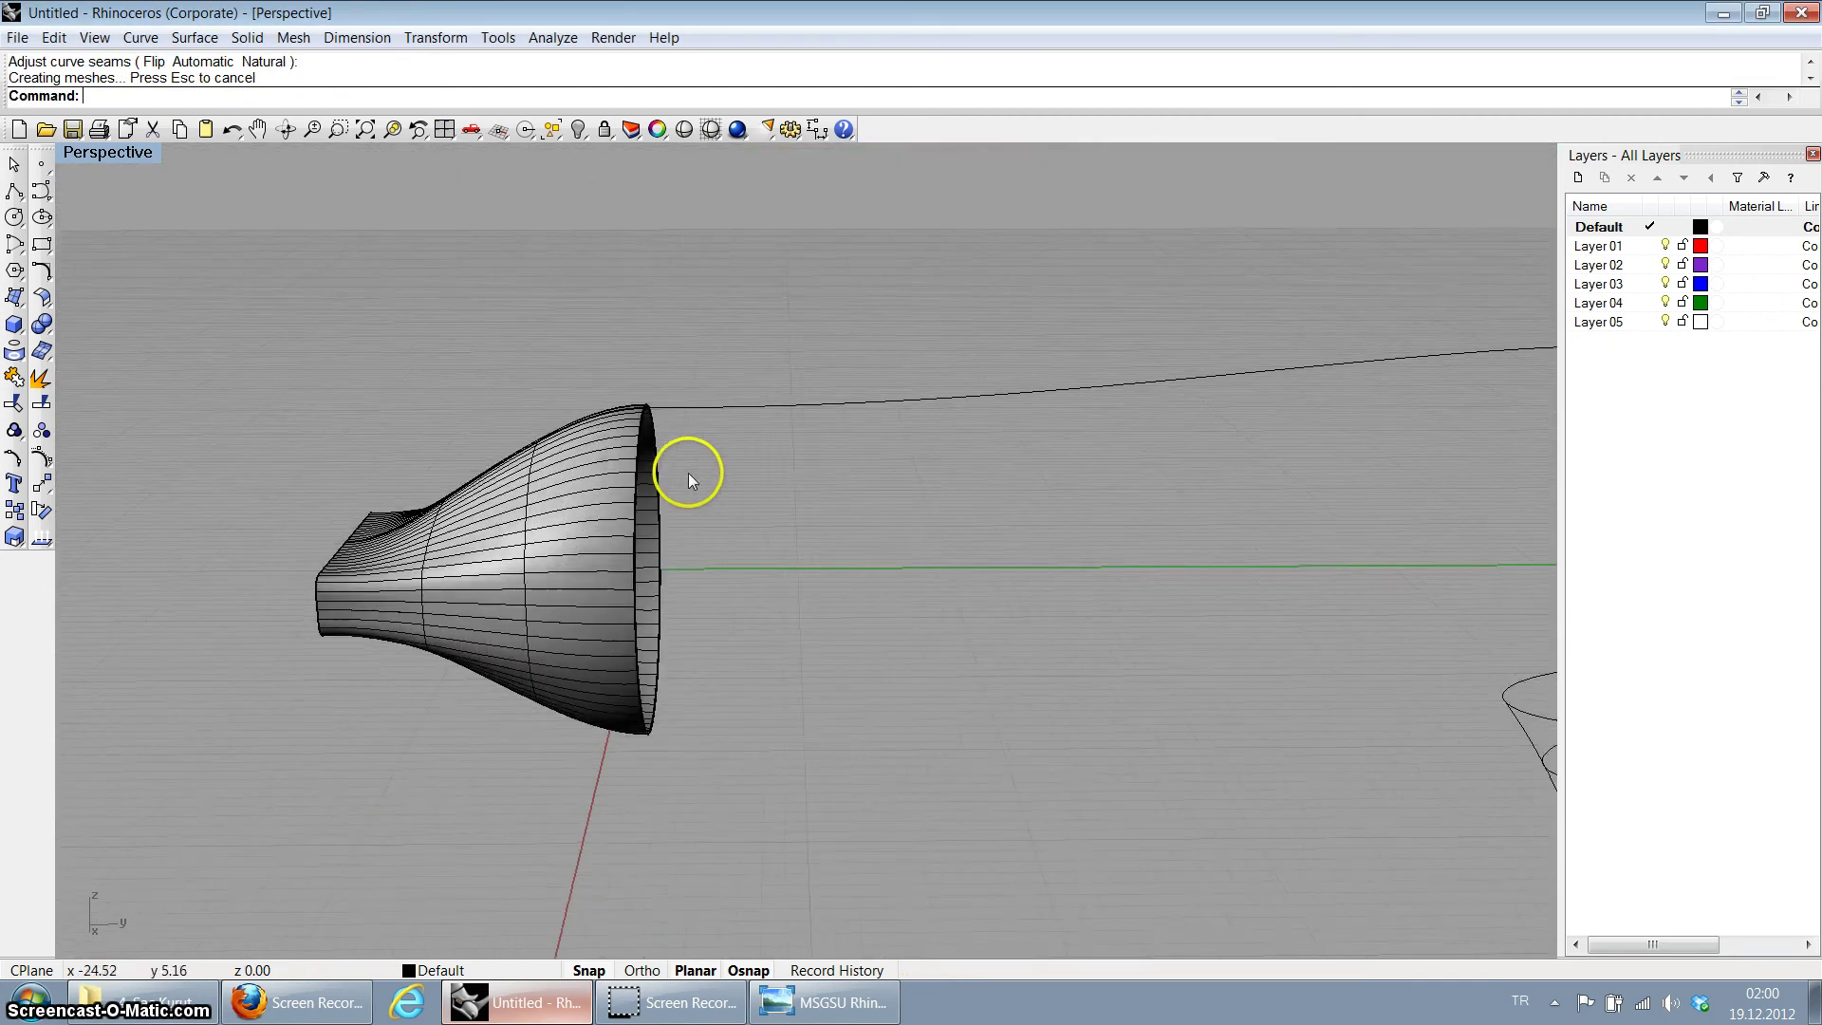
{"action": "right_click_drag", "start_coordinate": [649, 444], "coordinate": [602, 455]}
{"action": "scroll", "coordinate": [414, 412], "scroll_direction": "up", "scroll_amount": 3}
{"action": "right_click", "coordinate": [390, 418]}
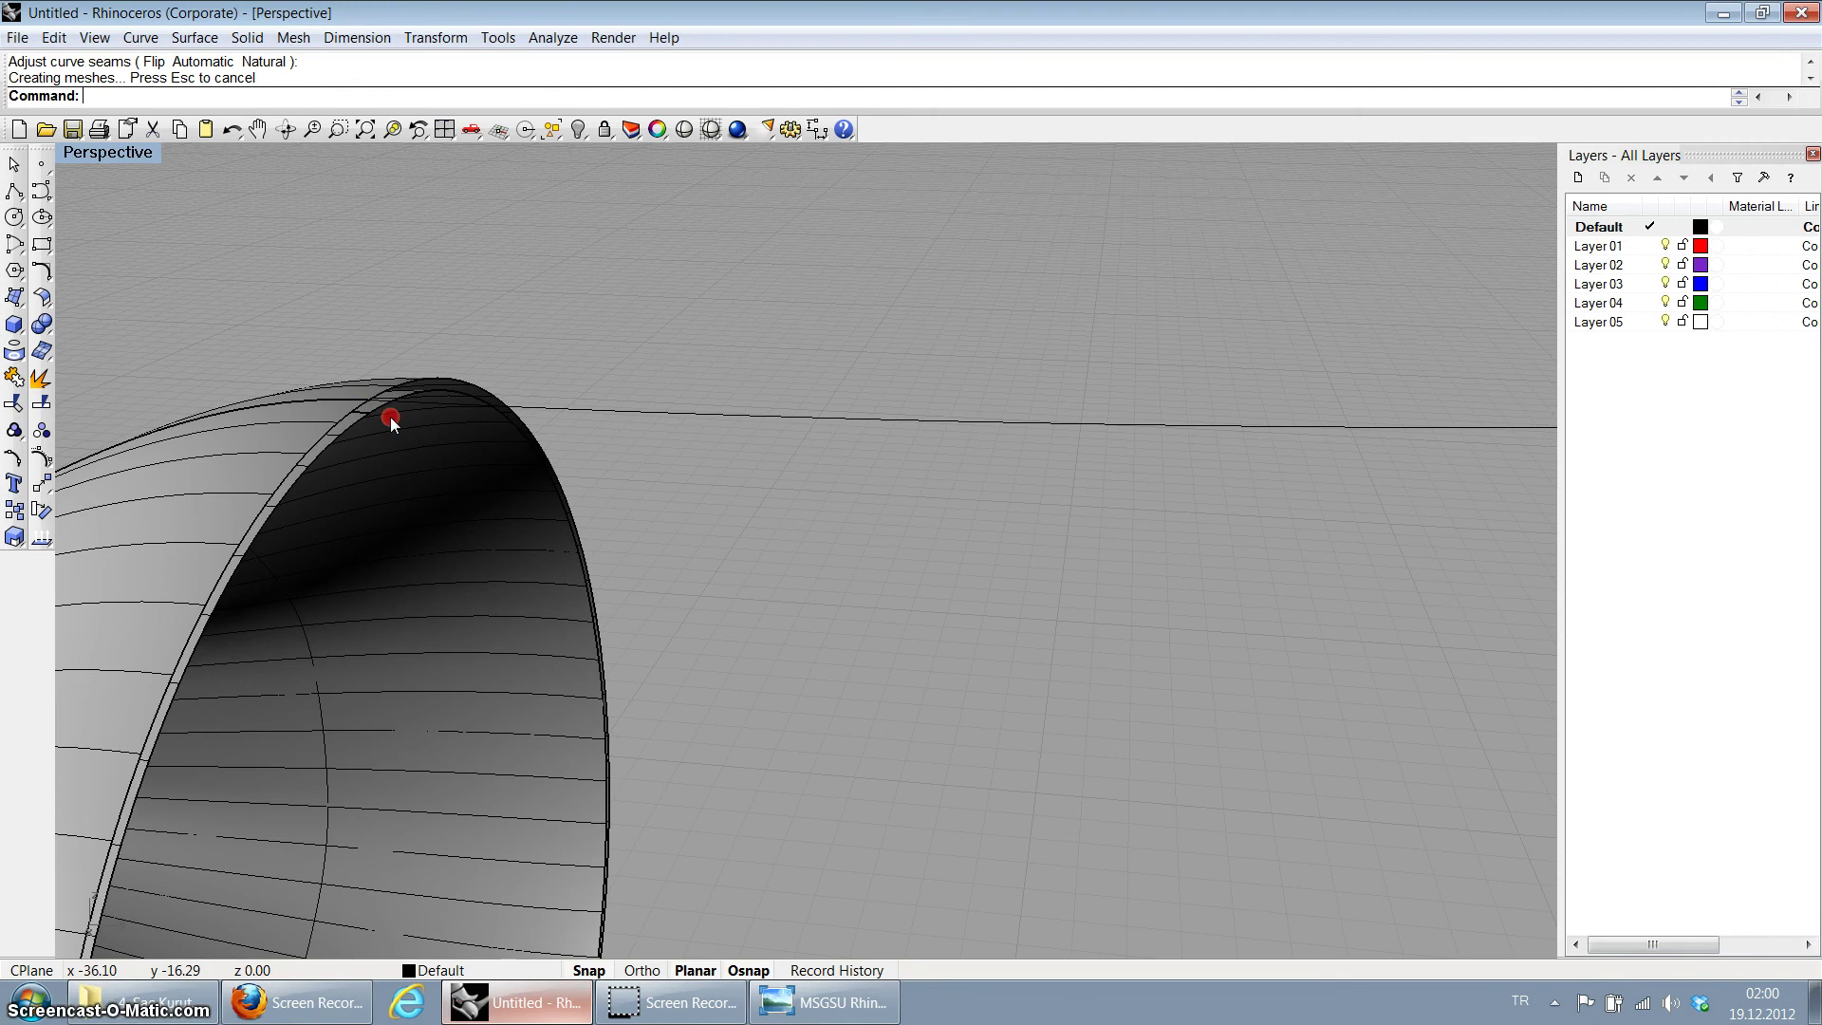
{"action": "left_click", "coordinate": [381, 401]}
{"action": "left_click", "coordinate": [401, 432]}
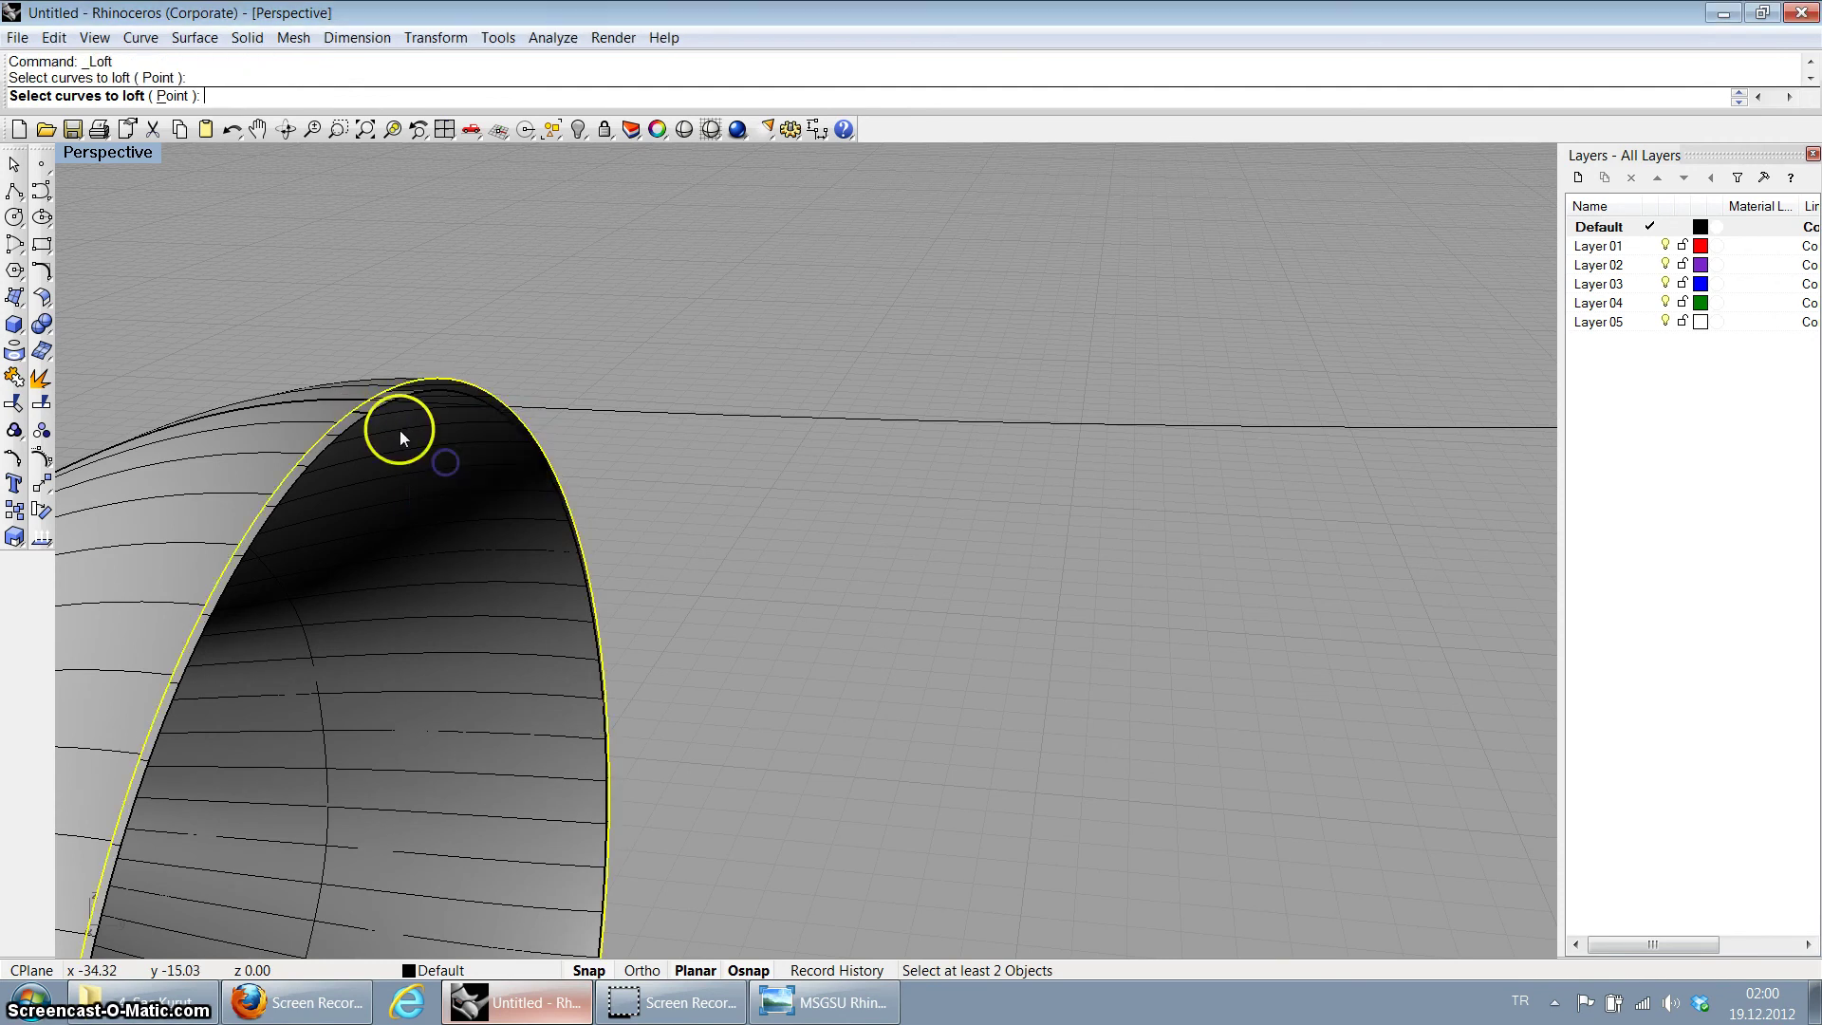
{"action": "key", "text": "Return"}
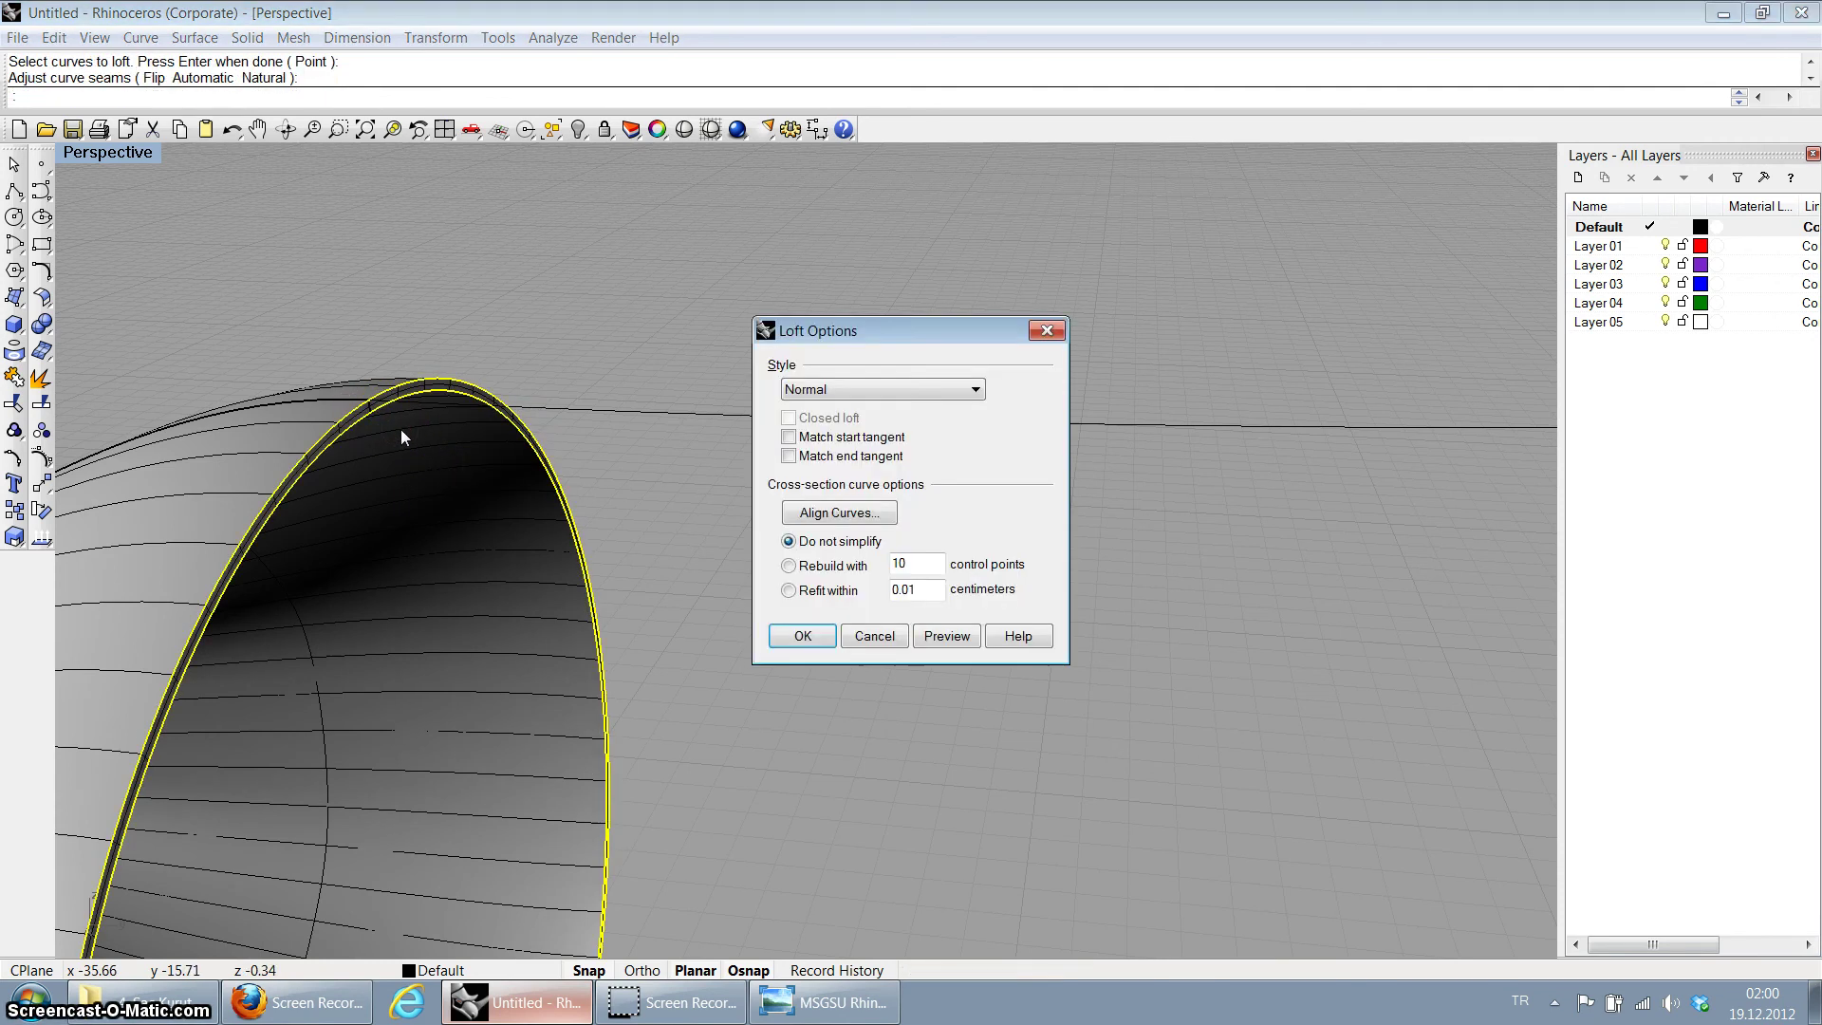
{"action": "left_click", "coordinate": [802, 635]}
Step: Join the inner and outer nozzle surfaces with the two rim lofts into one polysurface
{"action": "scroll", "coordinate": [653, 558], "scroll_direction": "down", "scroll_amount": 6}
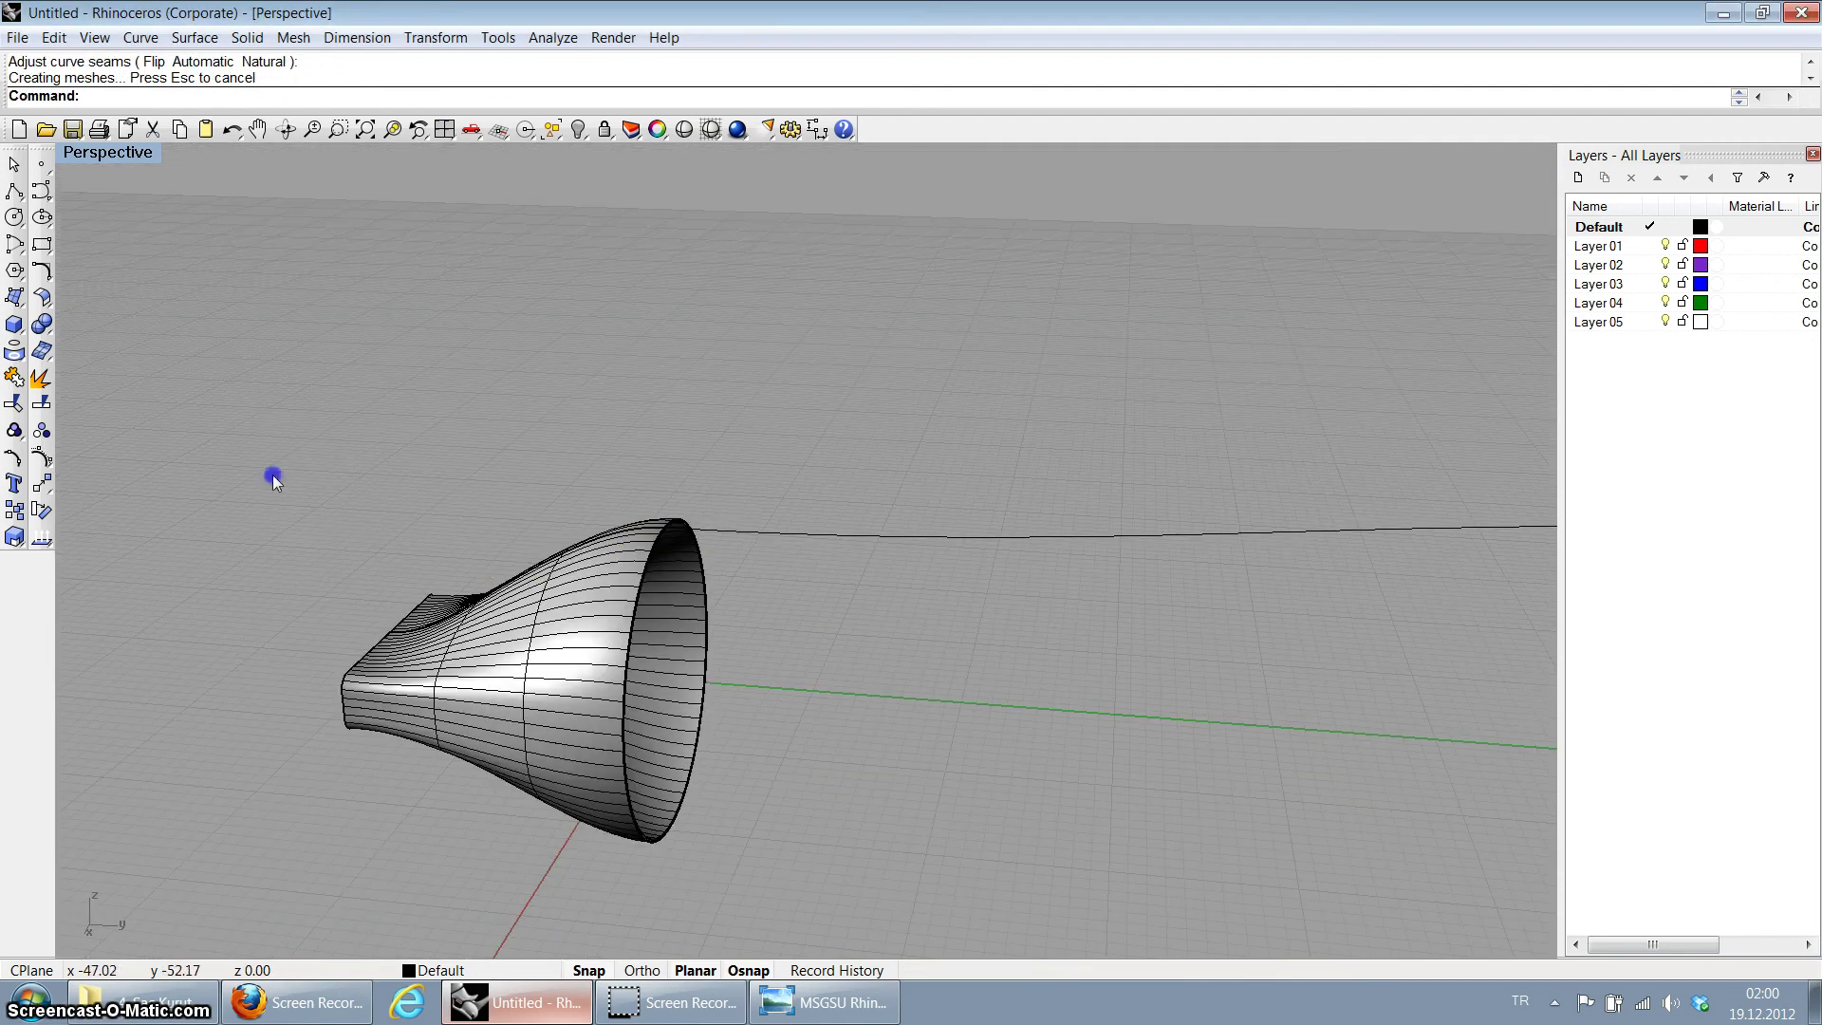
{"action": "left_click_drag", "start_coordinate": [273, 479], "coordinate": [860, 954]}
{"action": "left_click", "coordinate": [44, 385]}
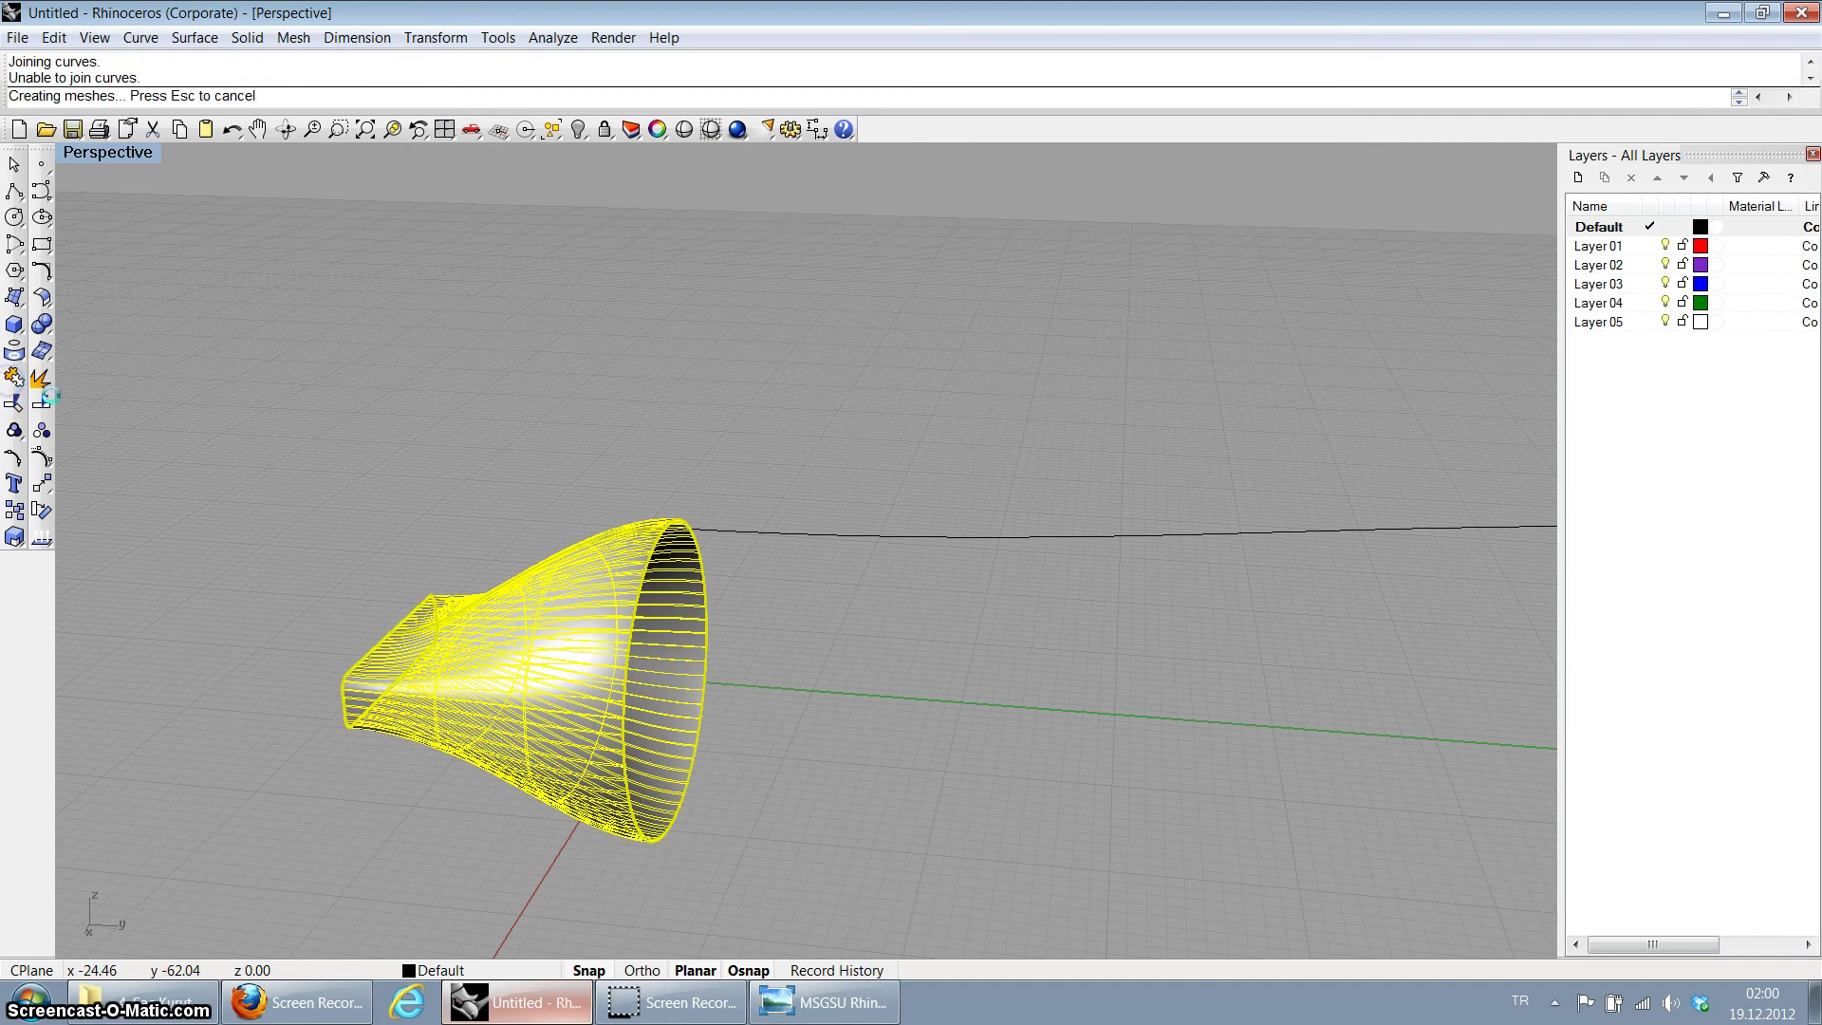
{"action": "left_click", "coordinate": [199, 422]}
Step: Move the joined nozzle to the red Layer 01
{"action": "right_click_drag", "start_coordinate": [337, 473], "coordinate": [823, 702]}
{"action": "left_click", "coordinate": [861, 738]}
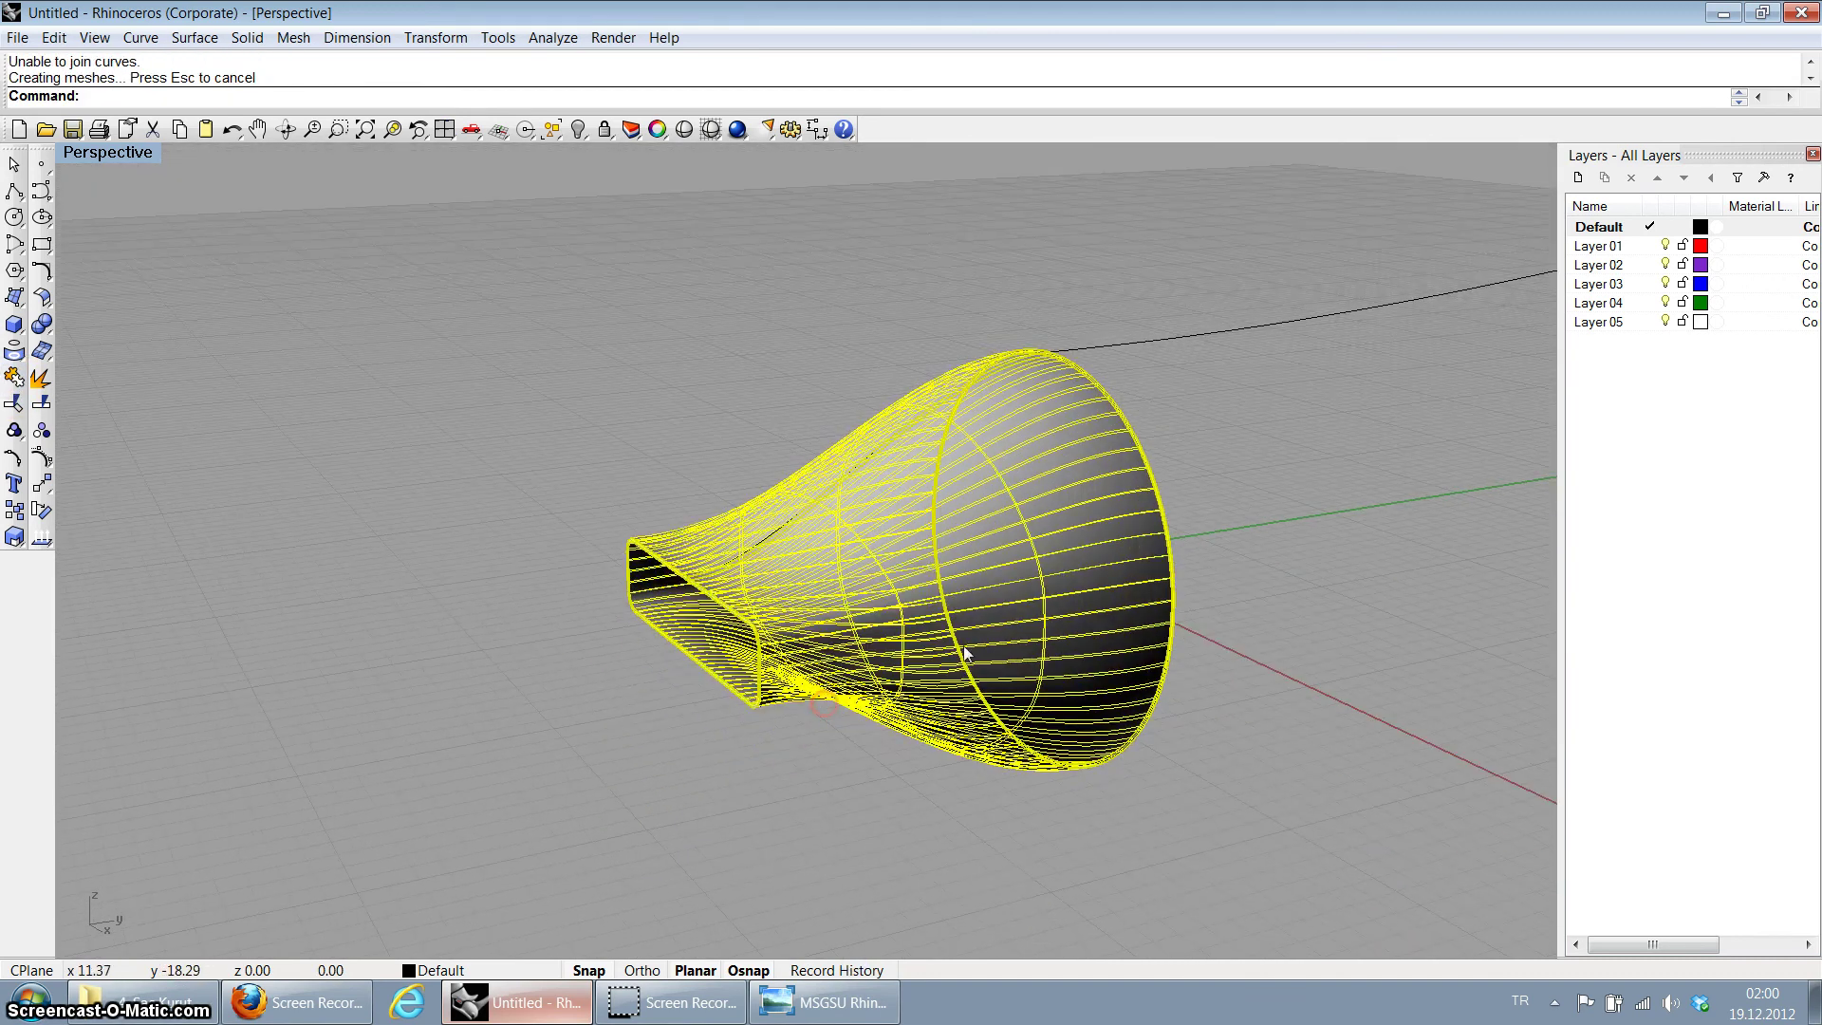
{"action": "left_click", "coordinate": [1337, 684]}
{"action": "scroll", "coordinate": [986, 589], "scroll_direction": "up", "scroll_amount": 3}
{"action": "left_click", "coordinate": [985, 589]}
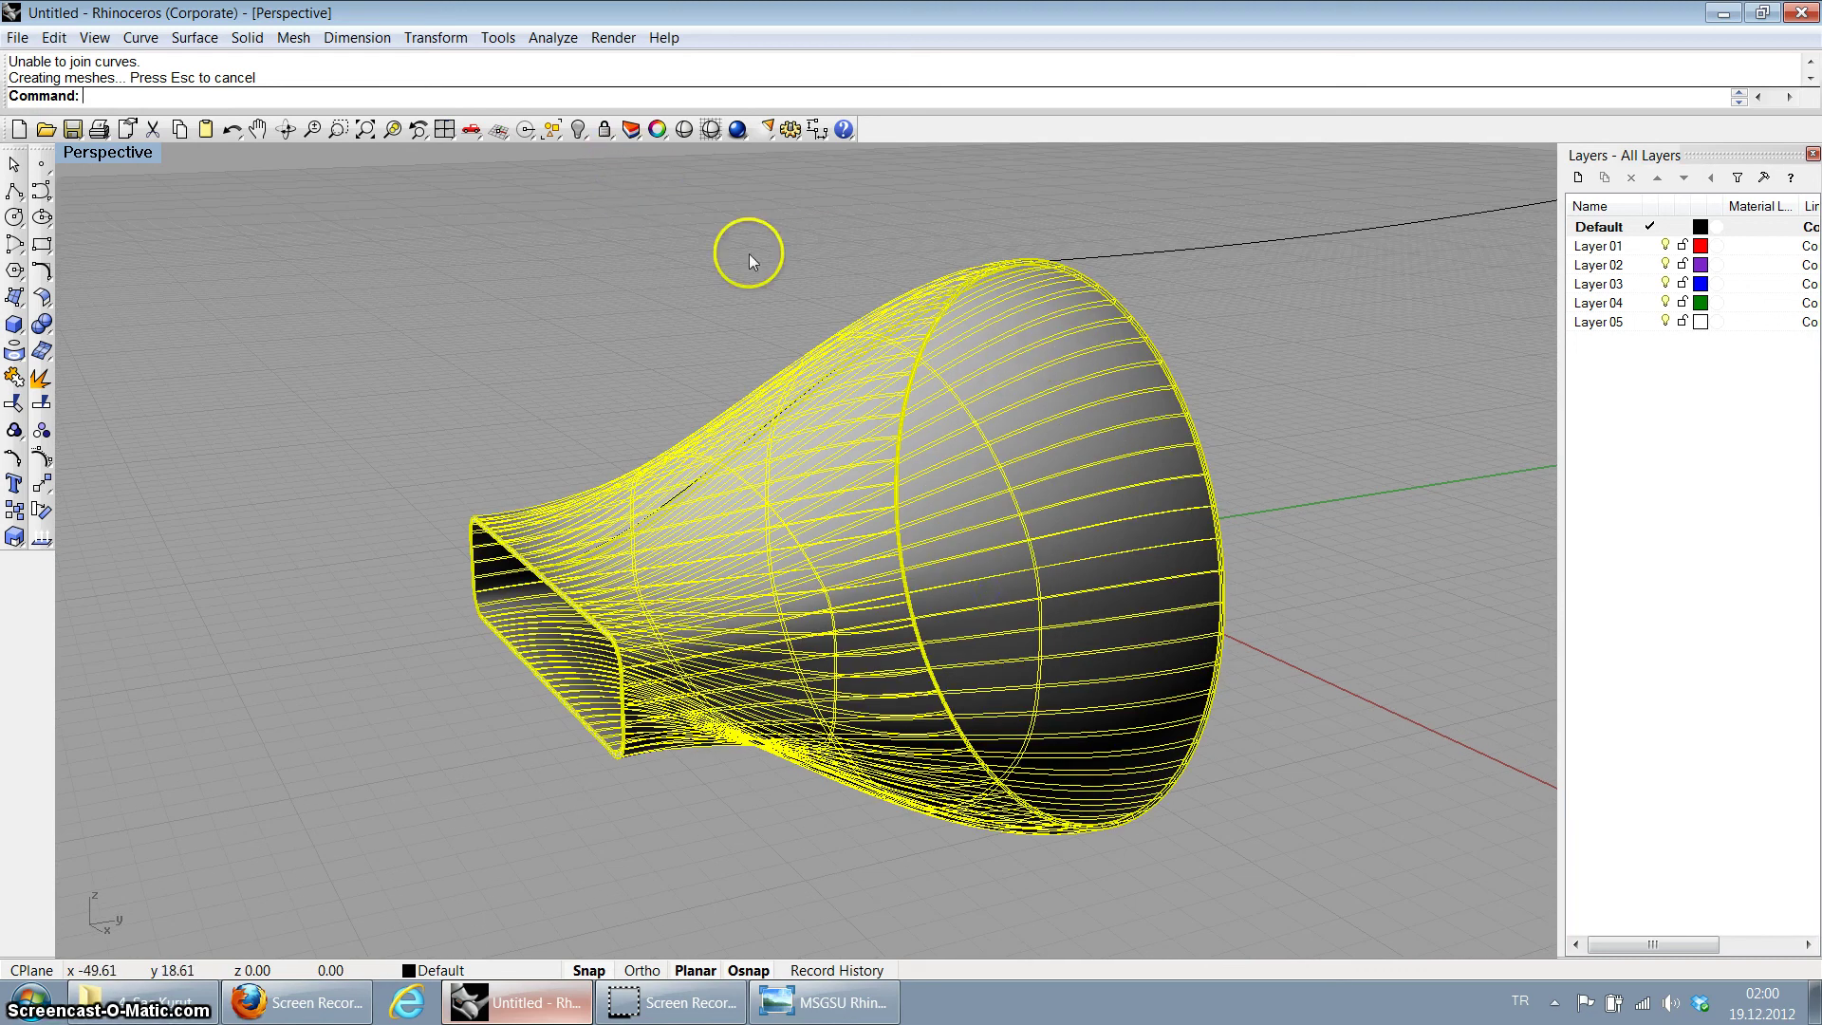
{"action": "left_click", "coordinate": [629, 141]}
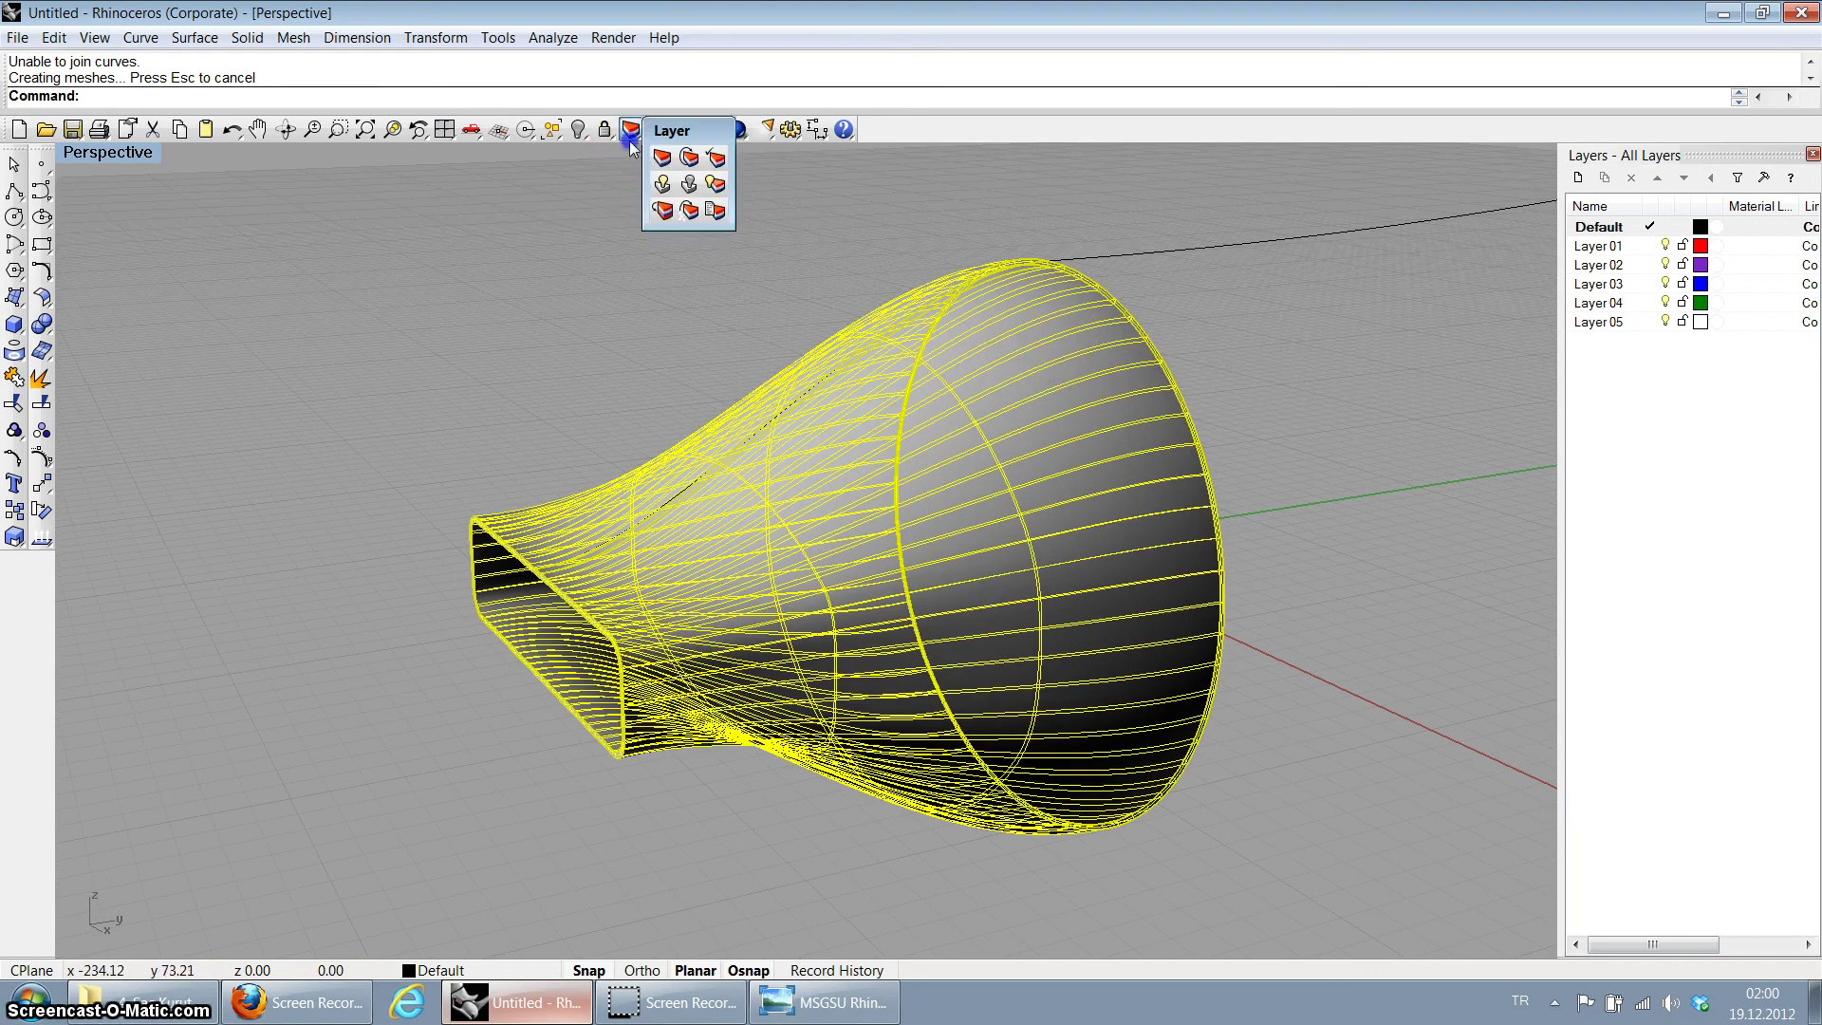
{"action": "left_click", "coordinate": [680, 179]}
{"action": "double_click", "coordinate": [822, 456]}
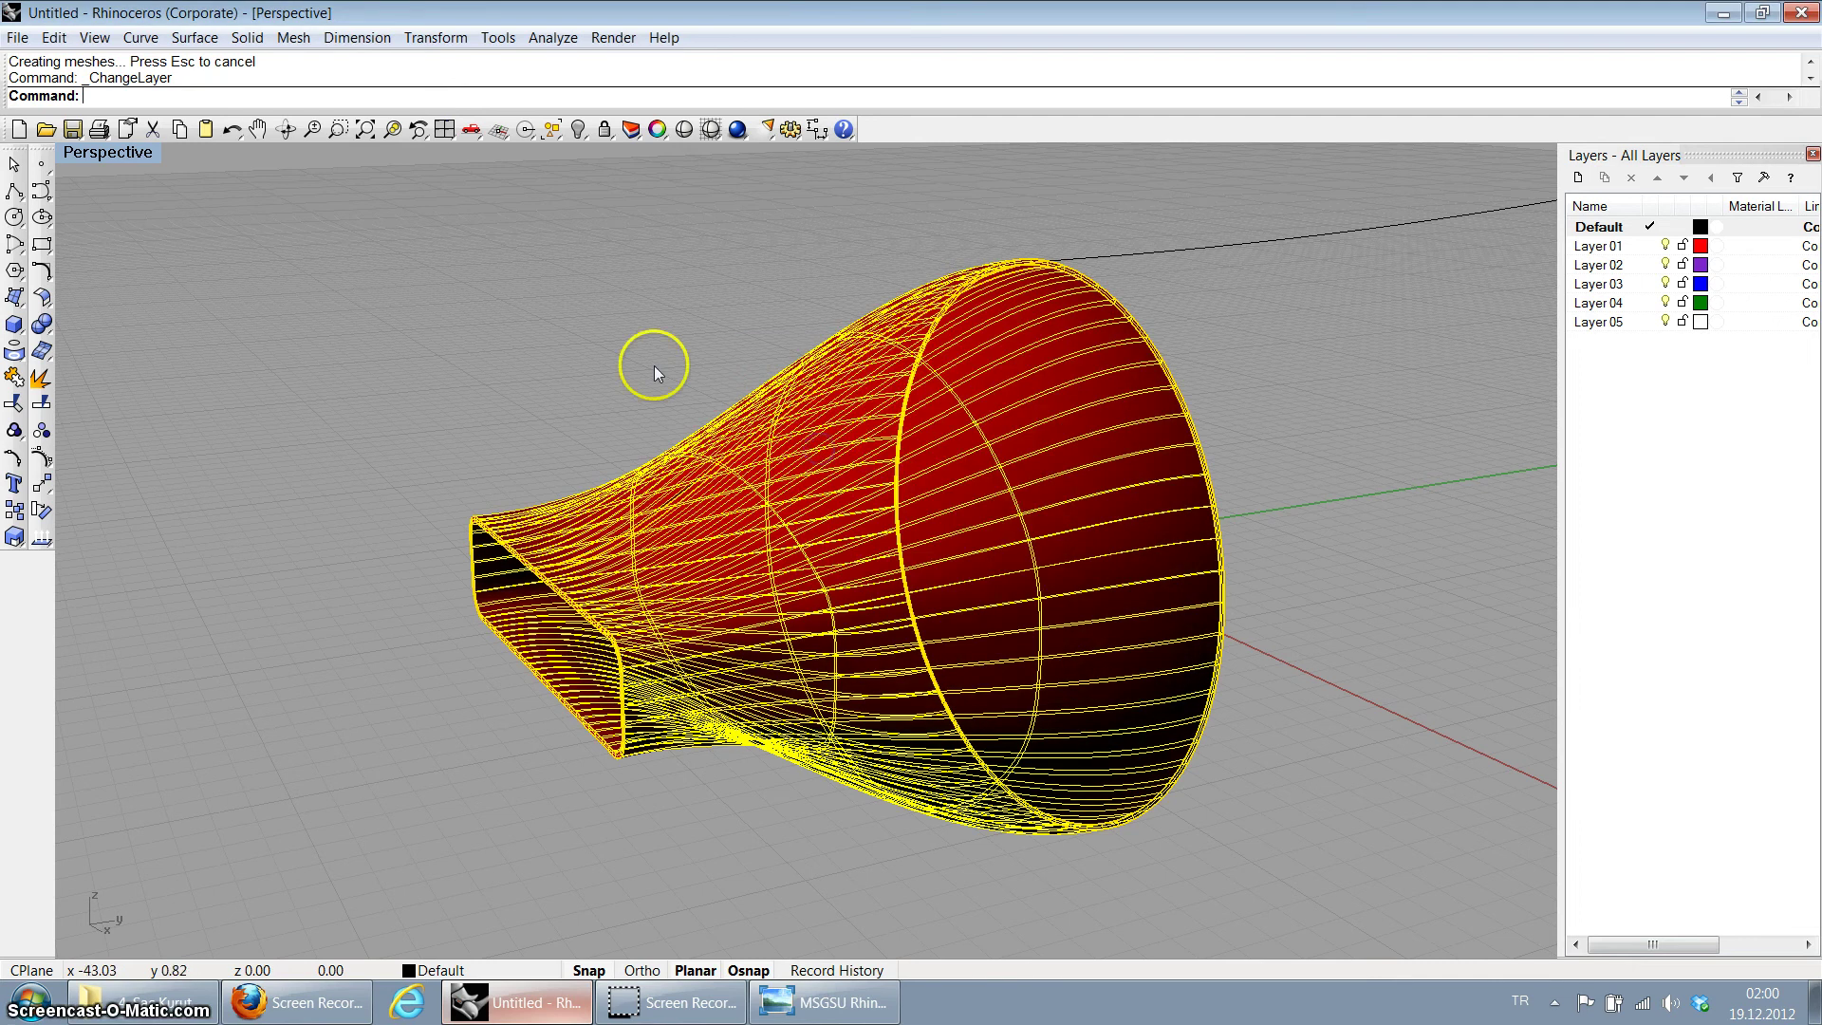
{"action": "left_click", "coordinate": [655, 370]}
Step: Show the hidden barrel and handle again and view the nozzle fitted to them from several sides
{"action": "right_click_drag", "start_coordinate": [576, 421], "coordinate": [712, 155]}
{"action": "right_click", "coordinate": [578, 129]}
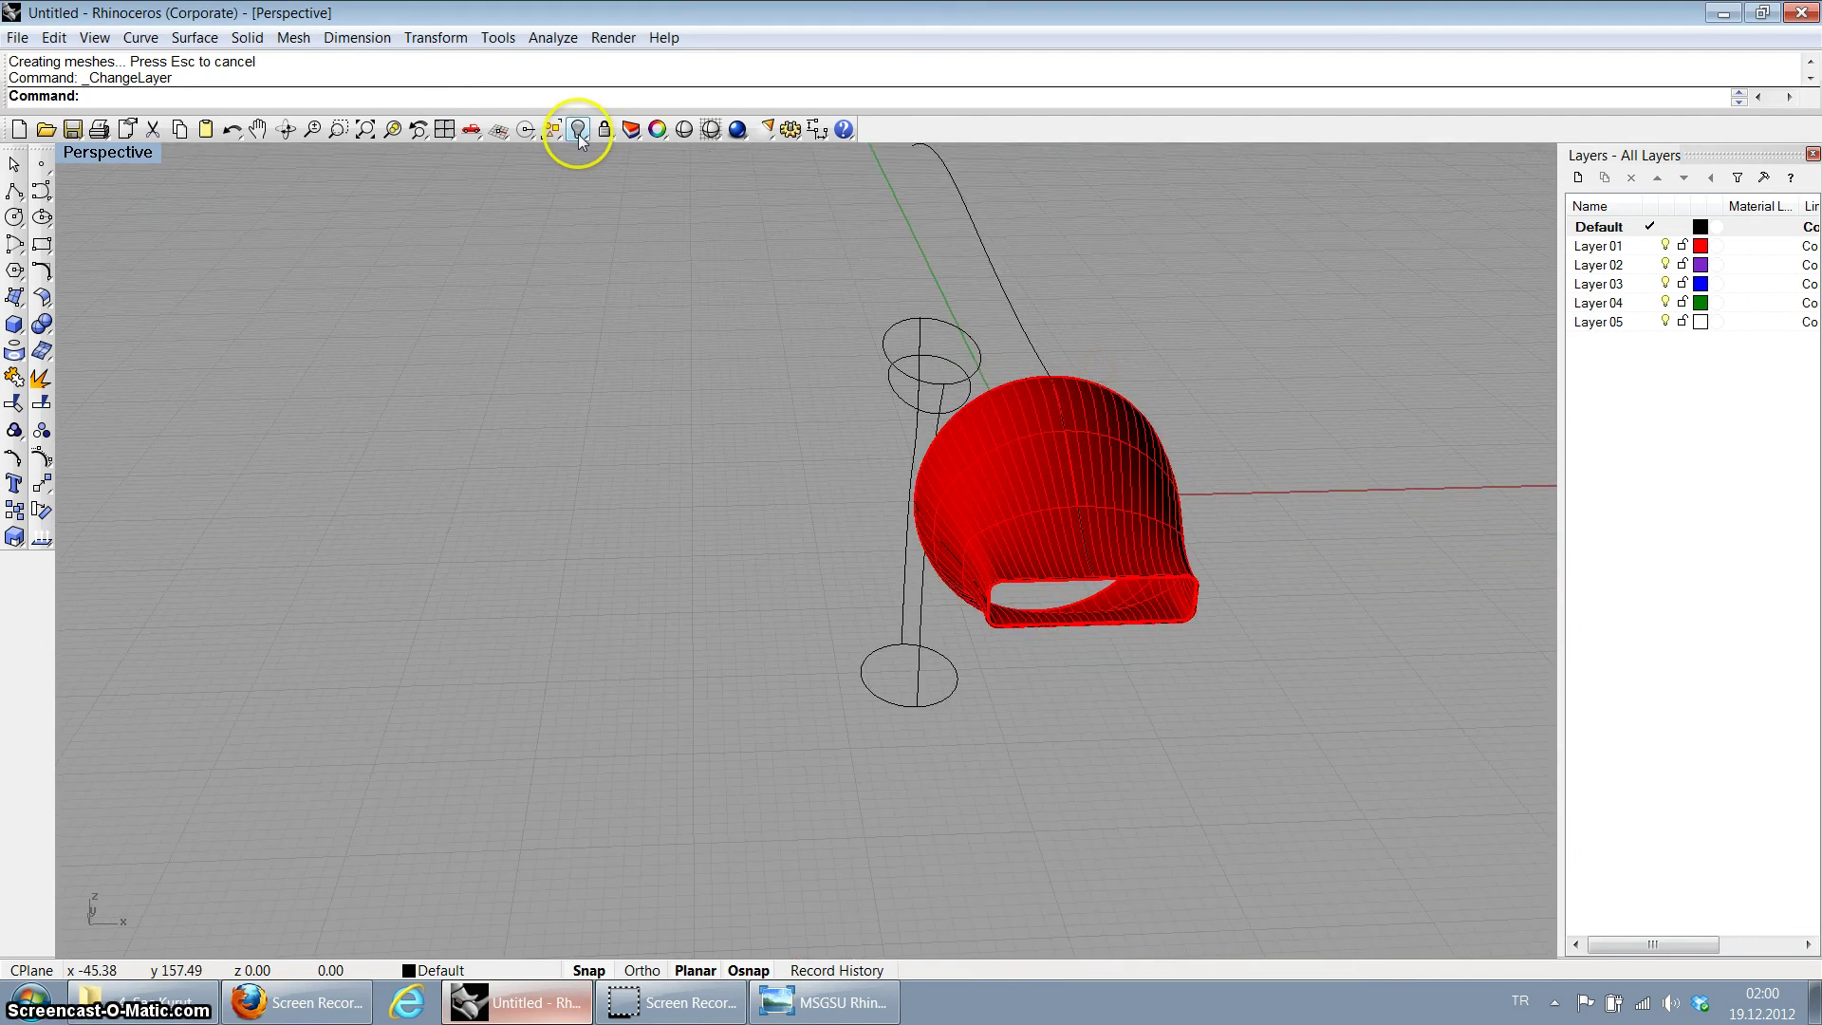
{"action": "right_click_drag", "start_coordinate": [1041, 458], "coordinate": [983, 452]}
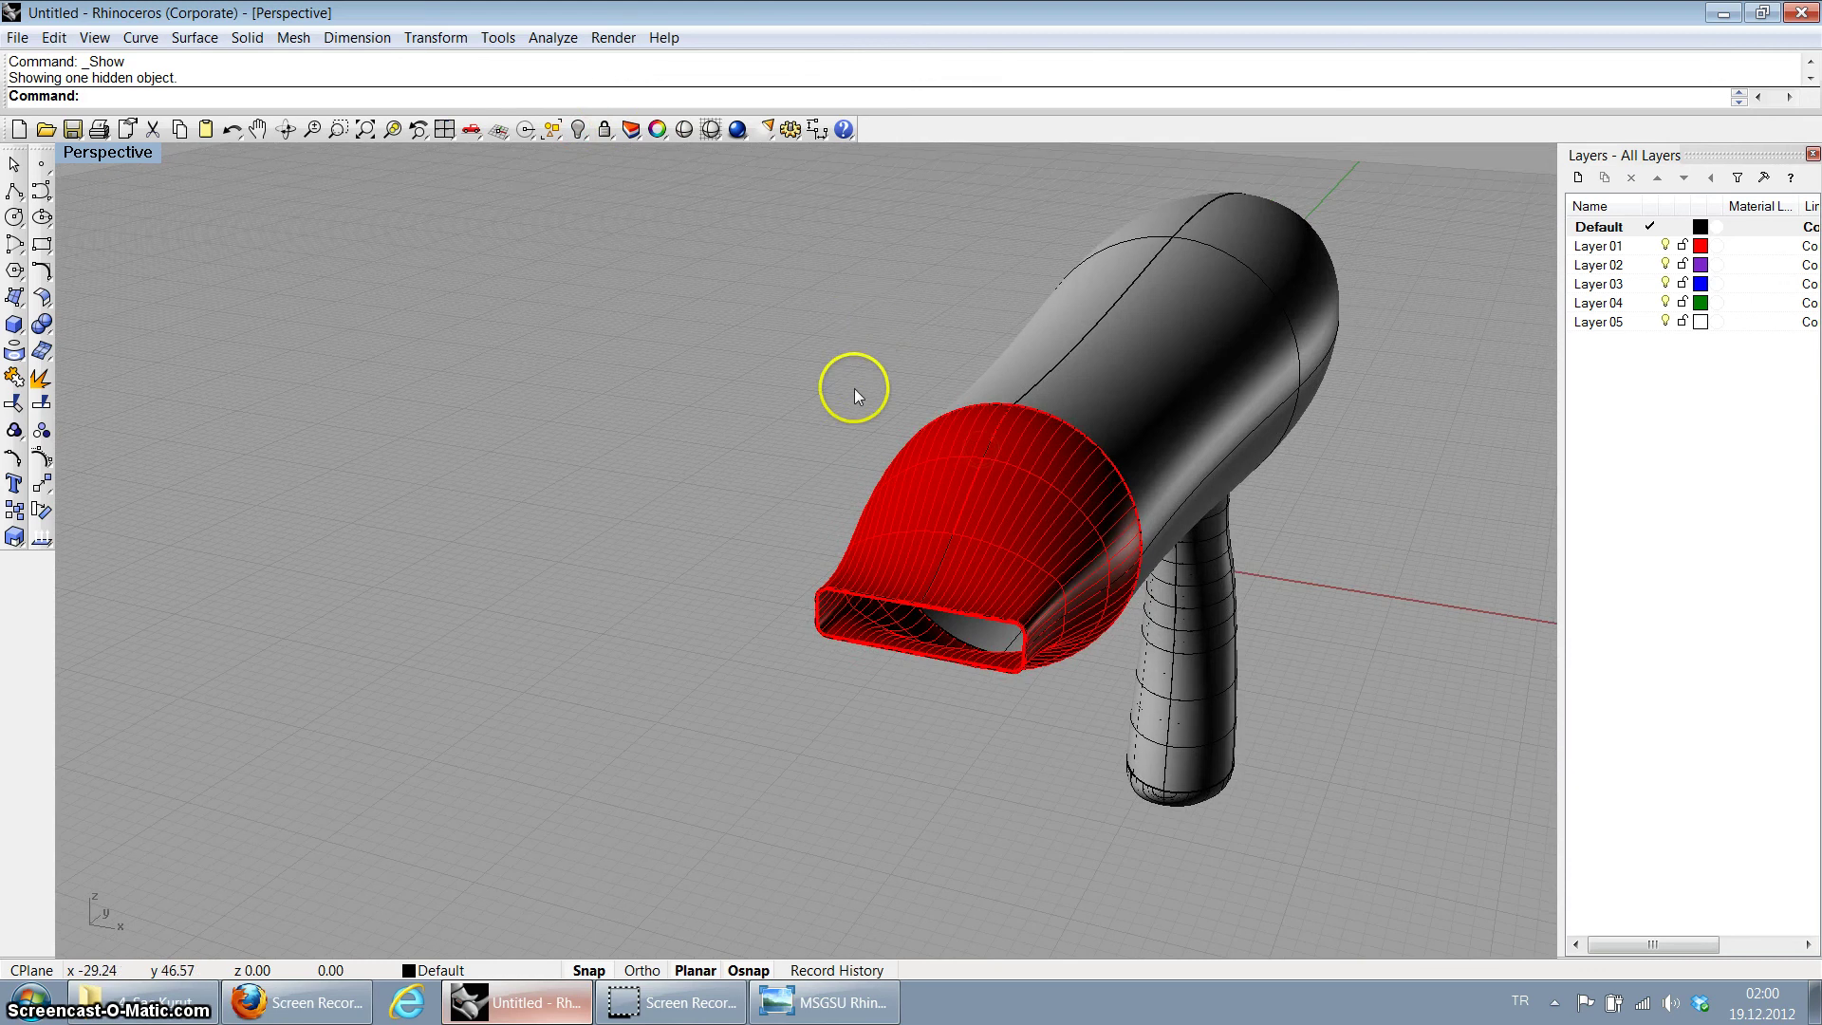
{"action": "right_click_drag", "start_coordinate": [854, 390], "coordinate": [1100, 355]}
{"action": "scroll", "coordinate": [1101, 356], "scroll_direction": "down", "scroll_amount": 5}
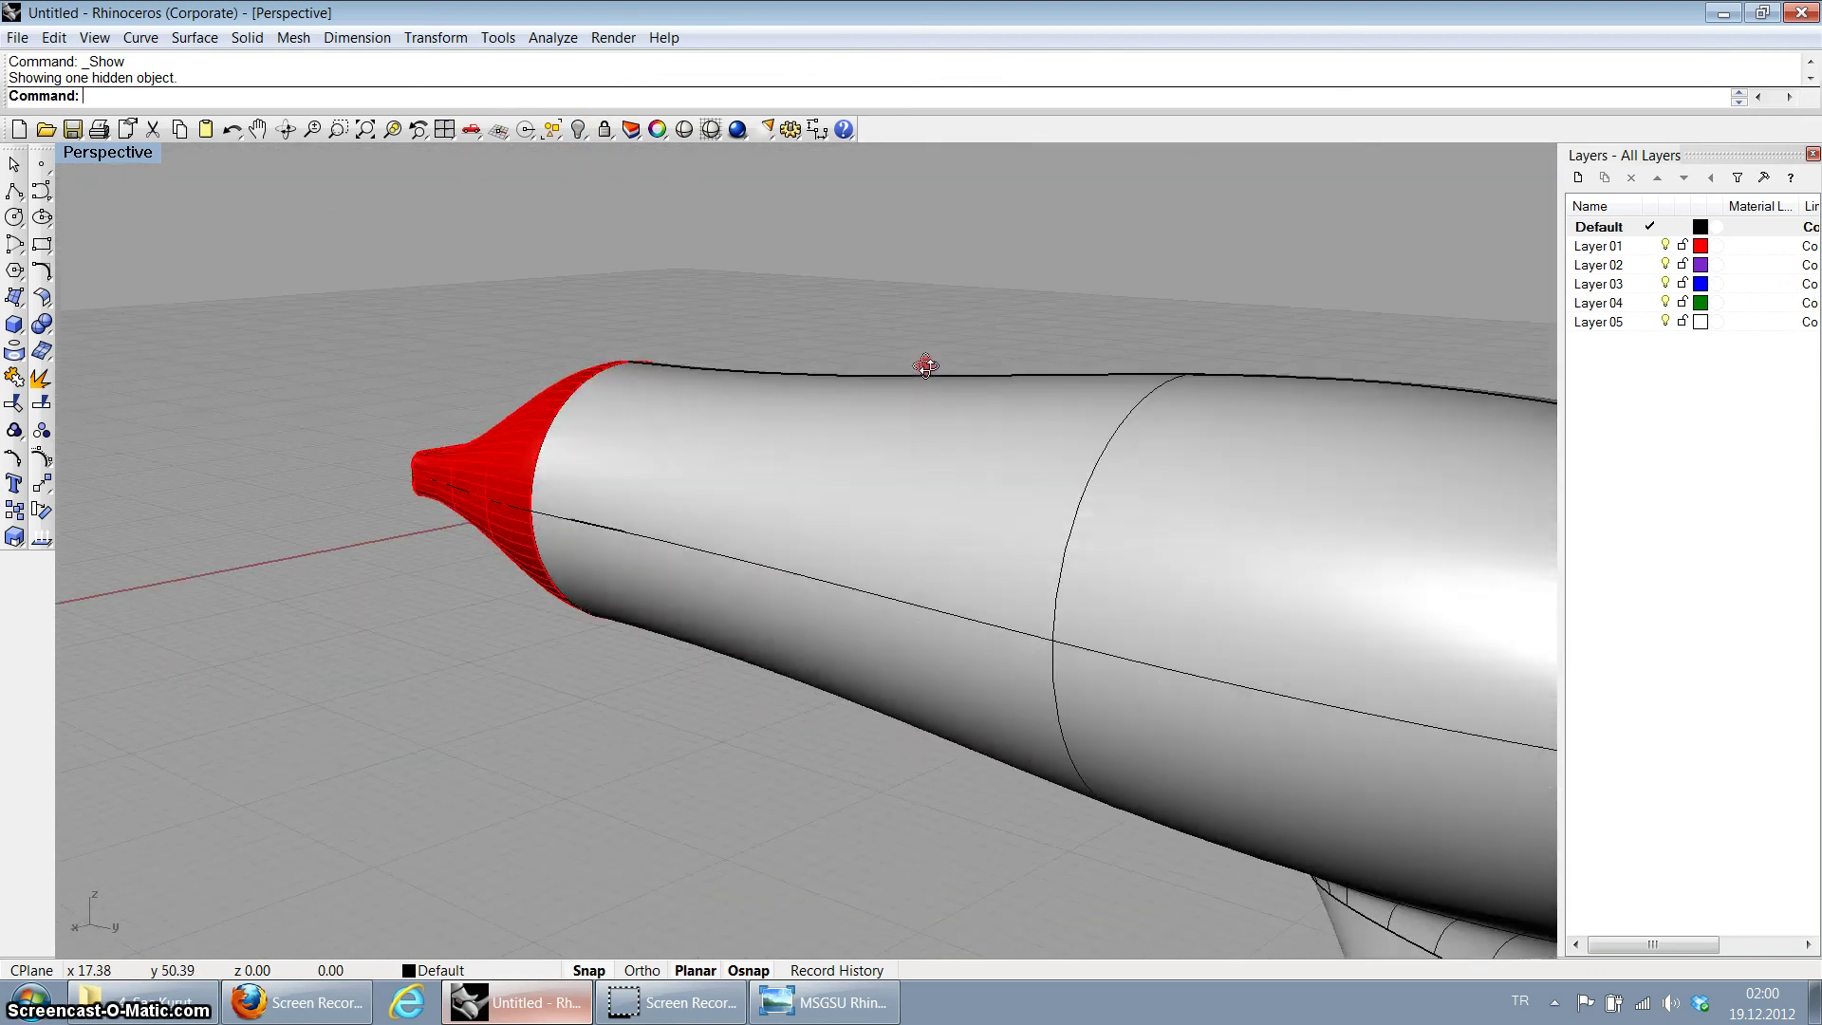
Step: Examine the barrel's open rear end in perspective and from the side
{"action": "right_click_drag", "start_coordinate": [927, 366], "coordinate": [1130, 456]}
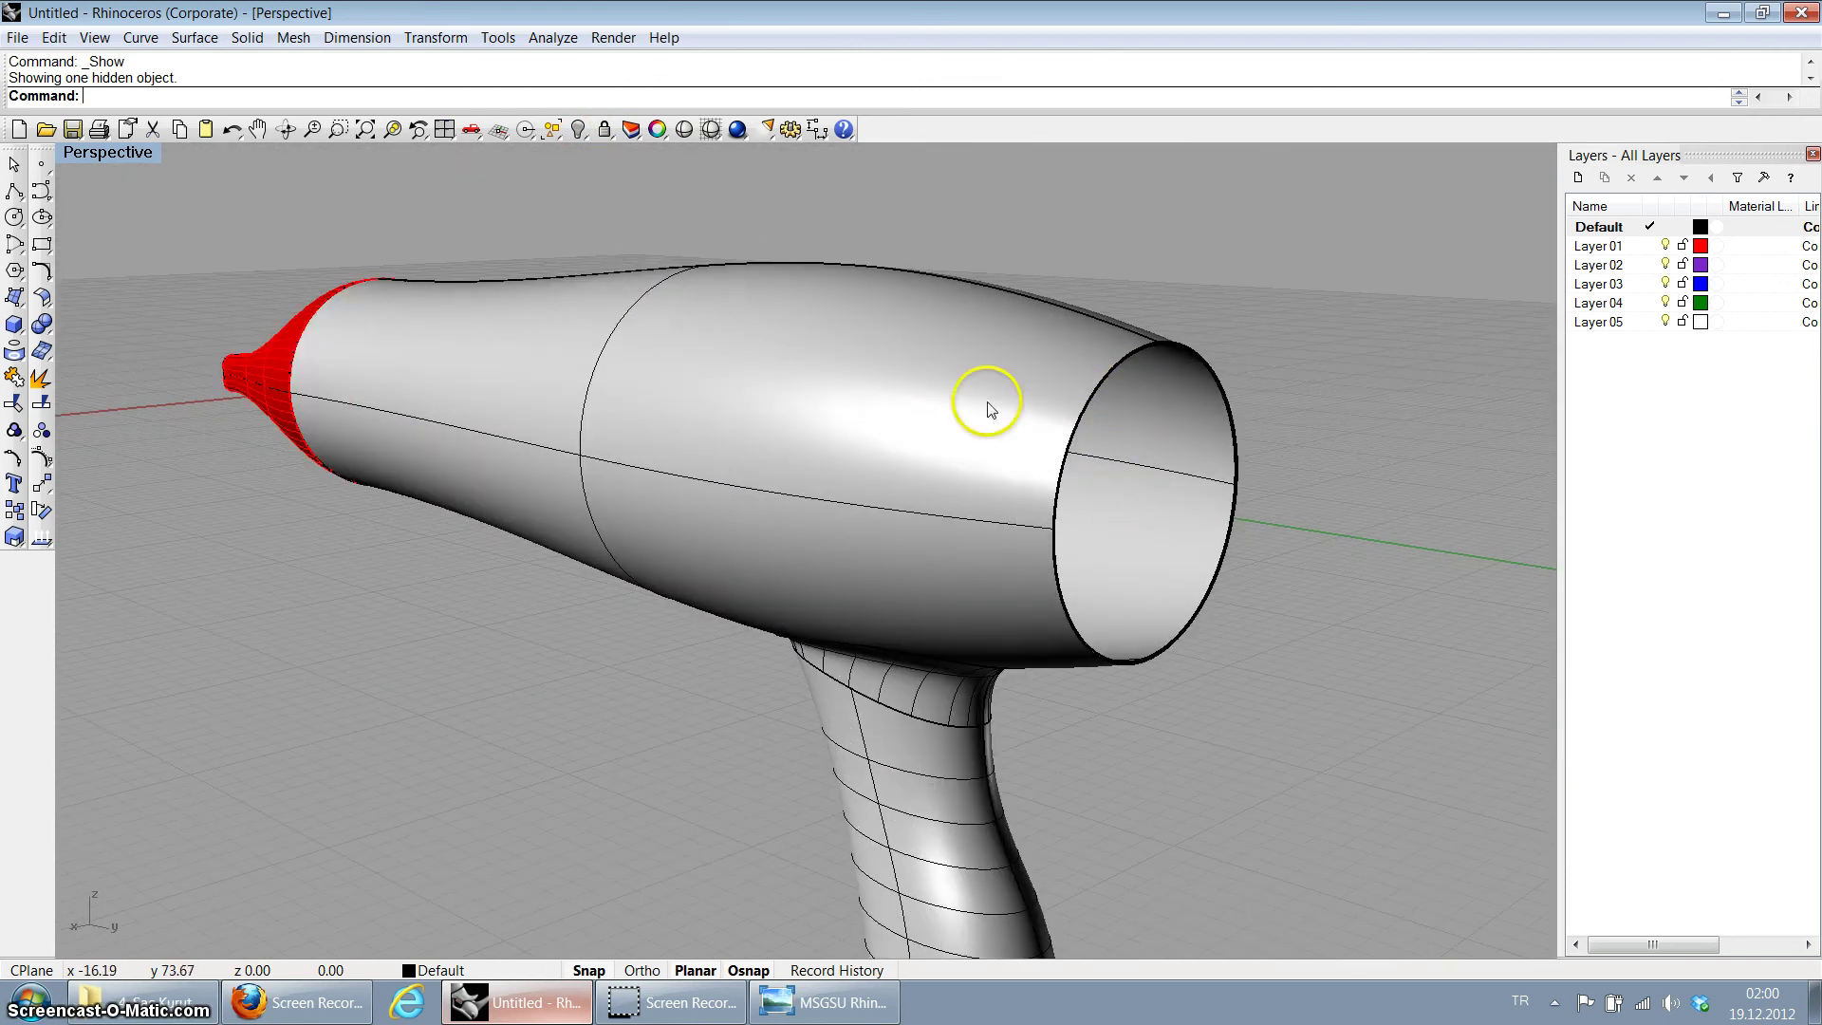
{"action": "scroll", "coordinate": [1009, 736], "scroll_direction": "down", "scroll_amount": 3}
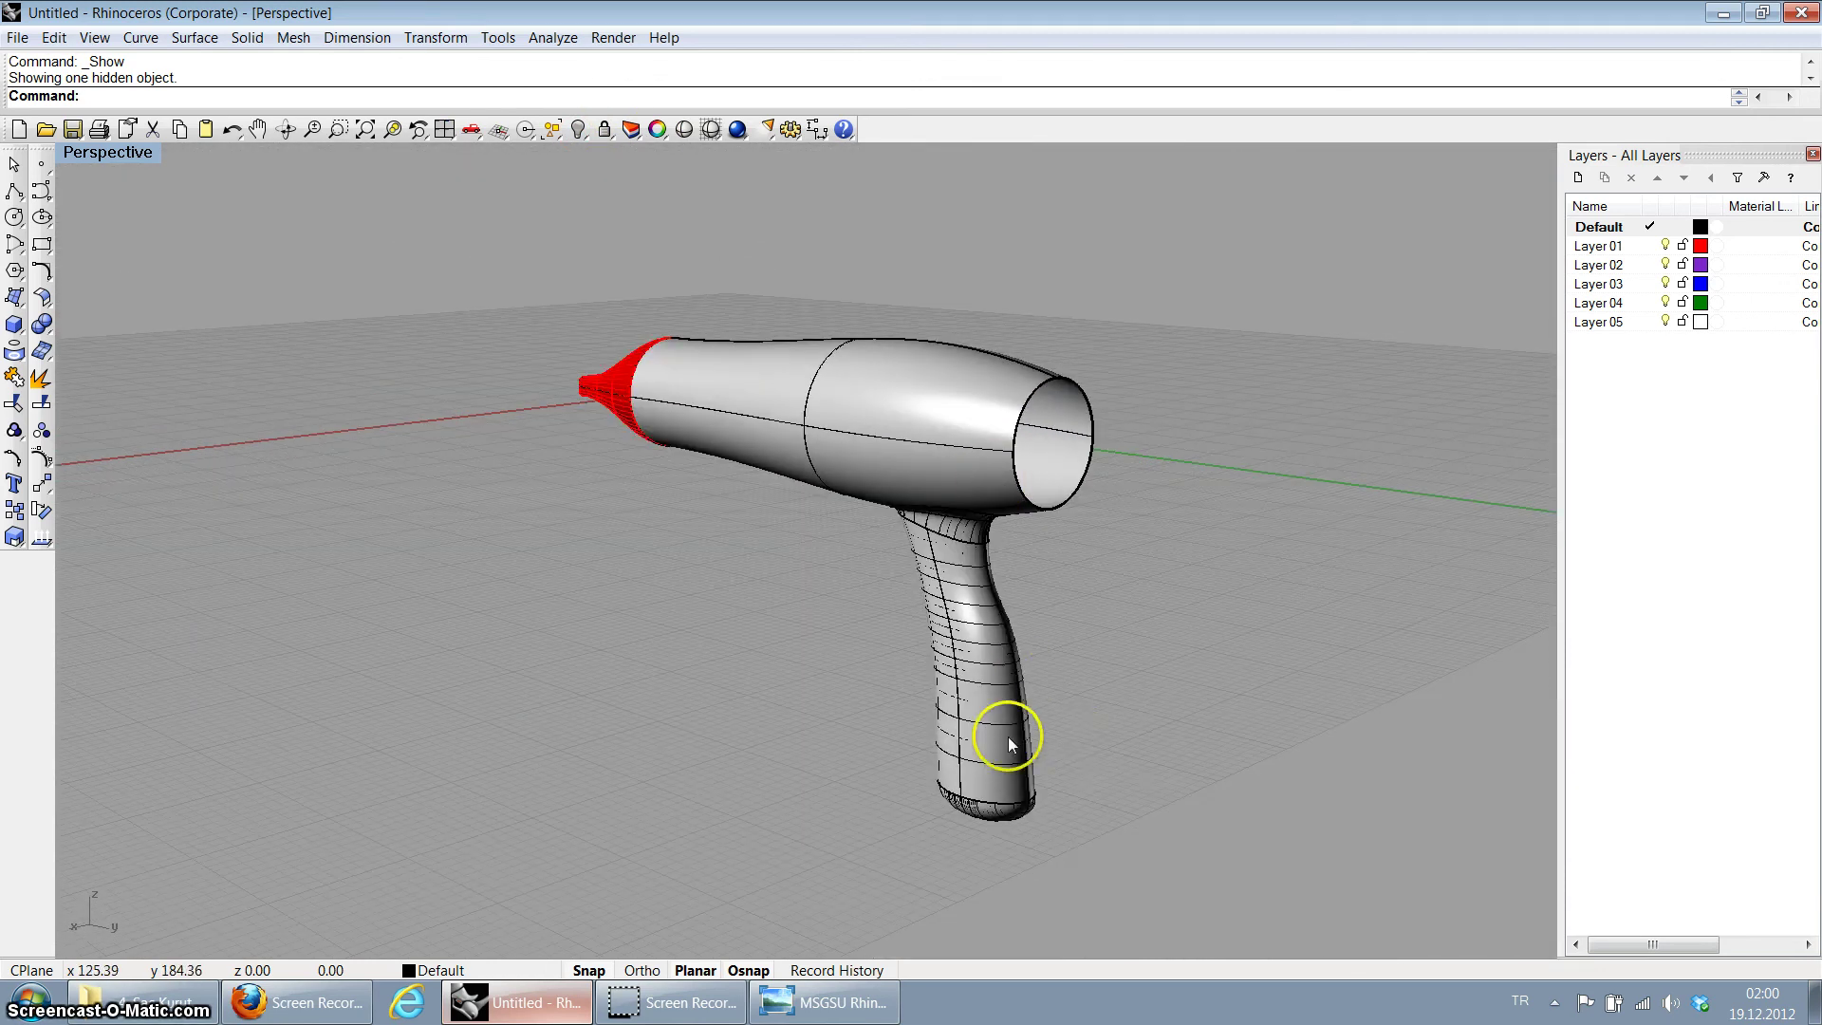
{"action": "left_click", "coordinate": [957, 646]}
{"action": "left_click", "coordinate": [1073, 601]}
{"action": "scroll", "coordinate": [1090, 407], "scroll_direction": "up", "scroll_amount": 6}
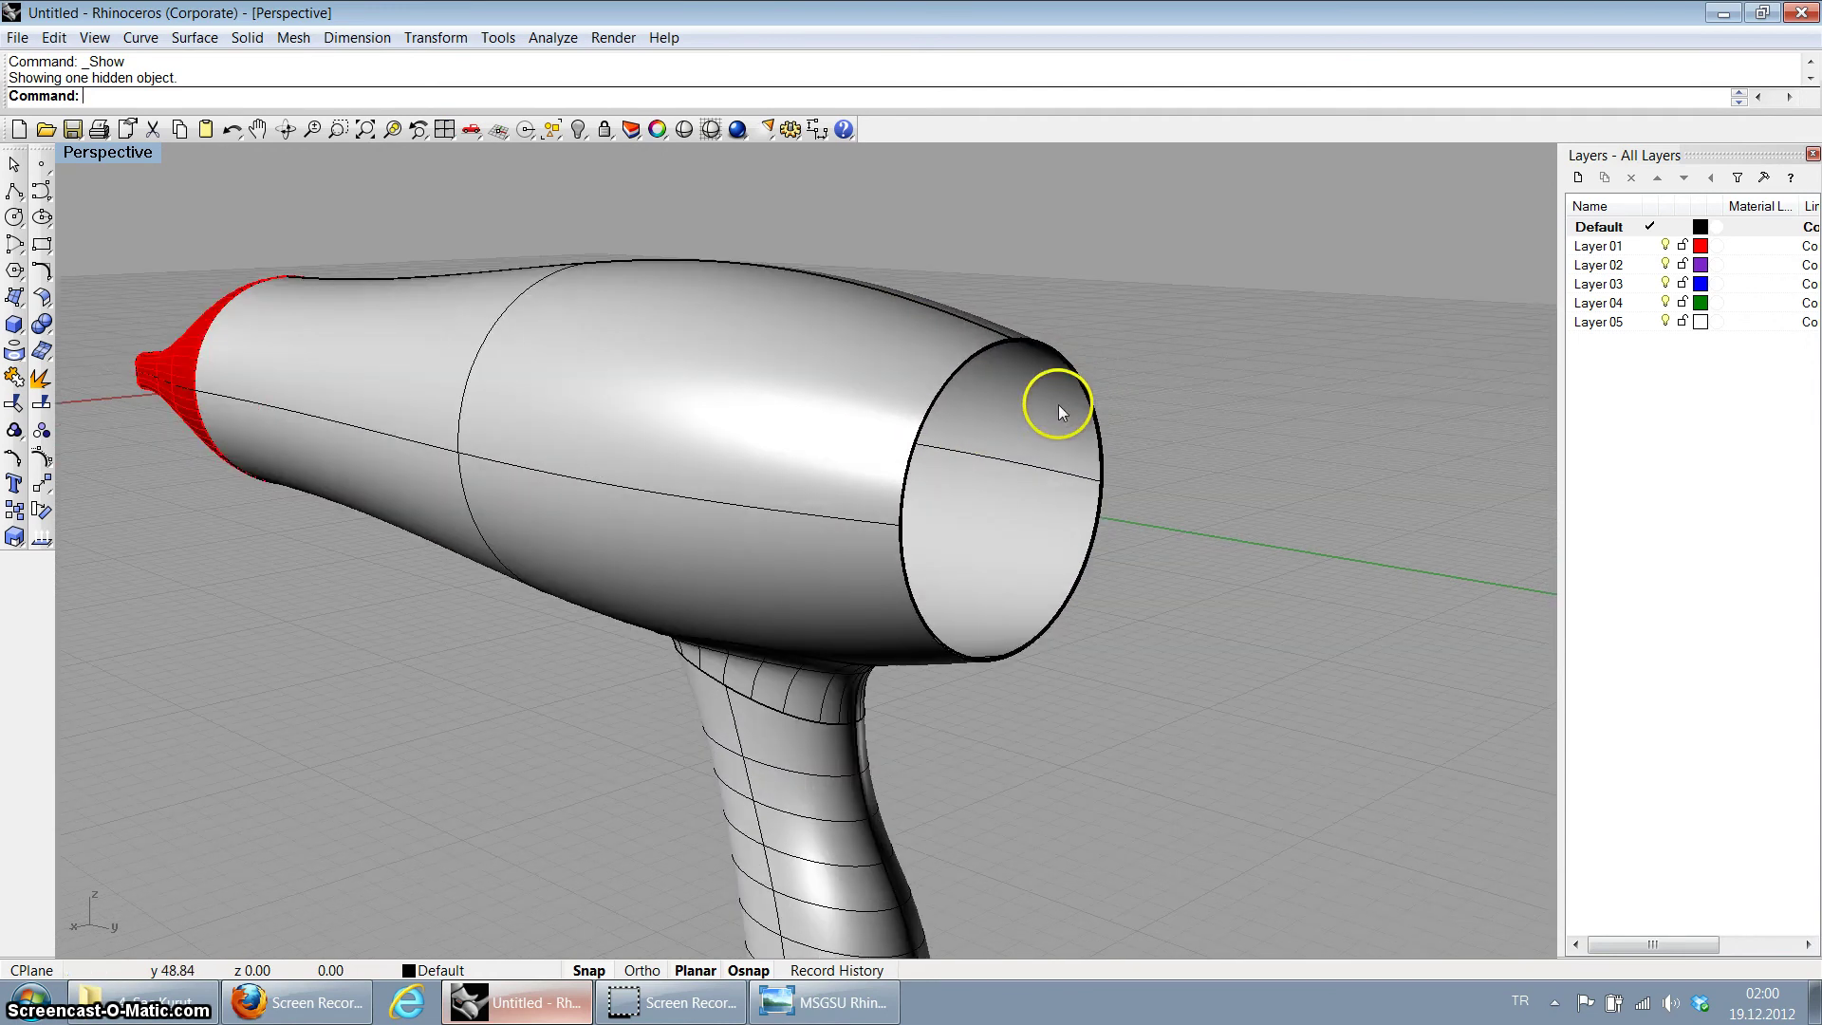
{"action": "double_click", "coordinate": [123, 159]}
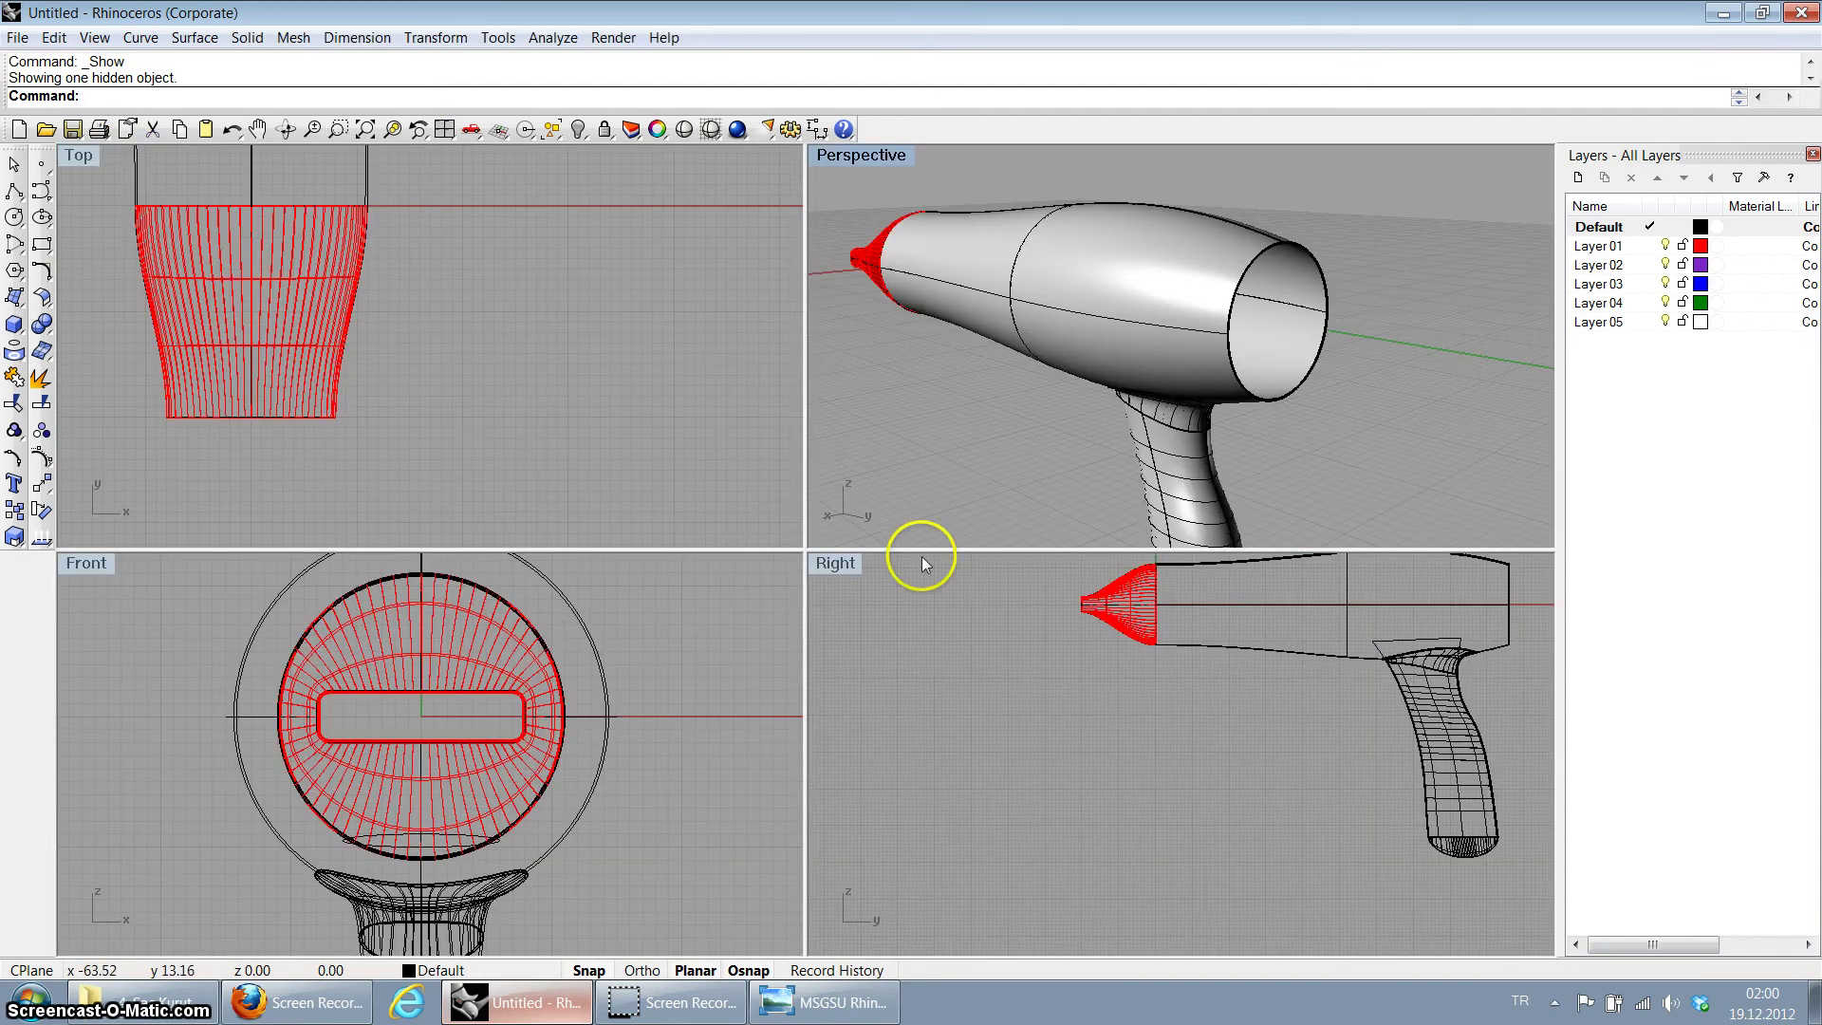
{"action": "double_click", "coordinate": [834, 563]}
{"action": "scroll", "coordinate": [1109, 374], "scroll_direction": "up", "scroll_amount": 3}
{"action": "scroll", "coordinate": [1025, 448], "scroll_direction": "up", "scroll_amount": 4}
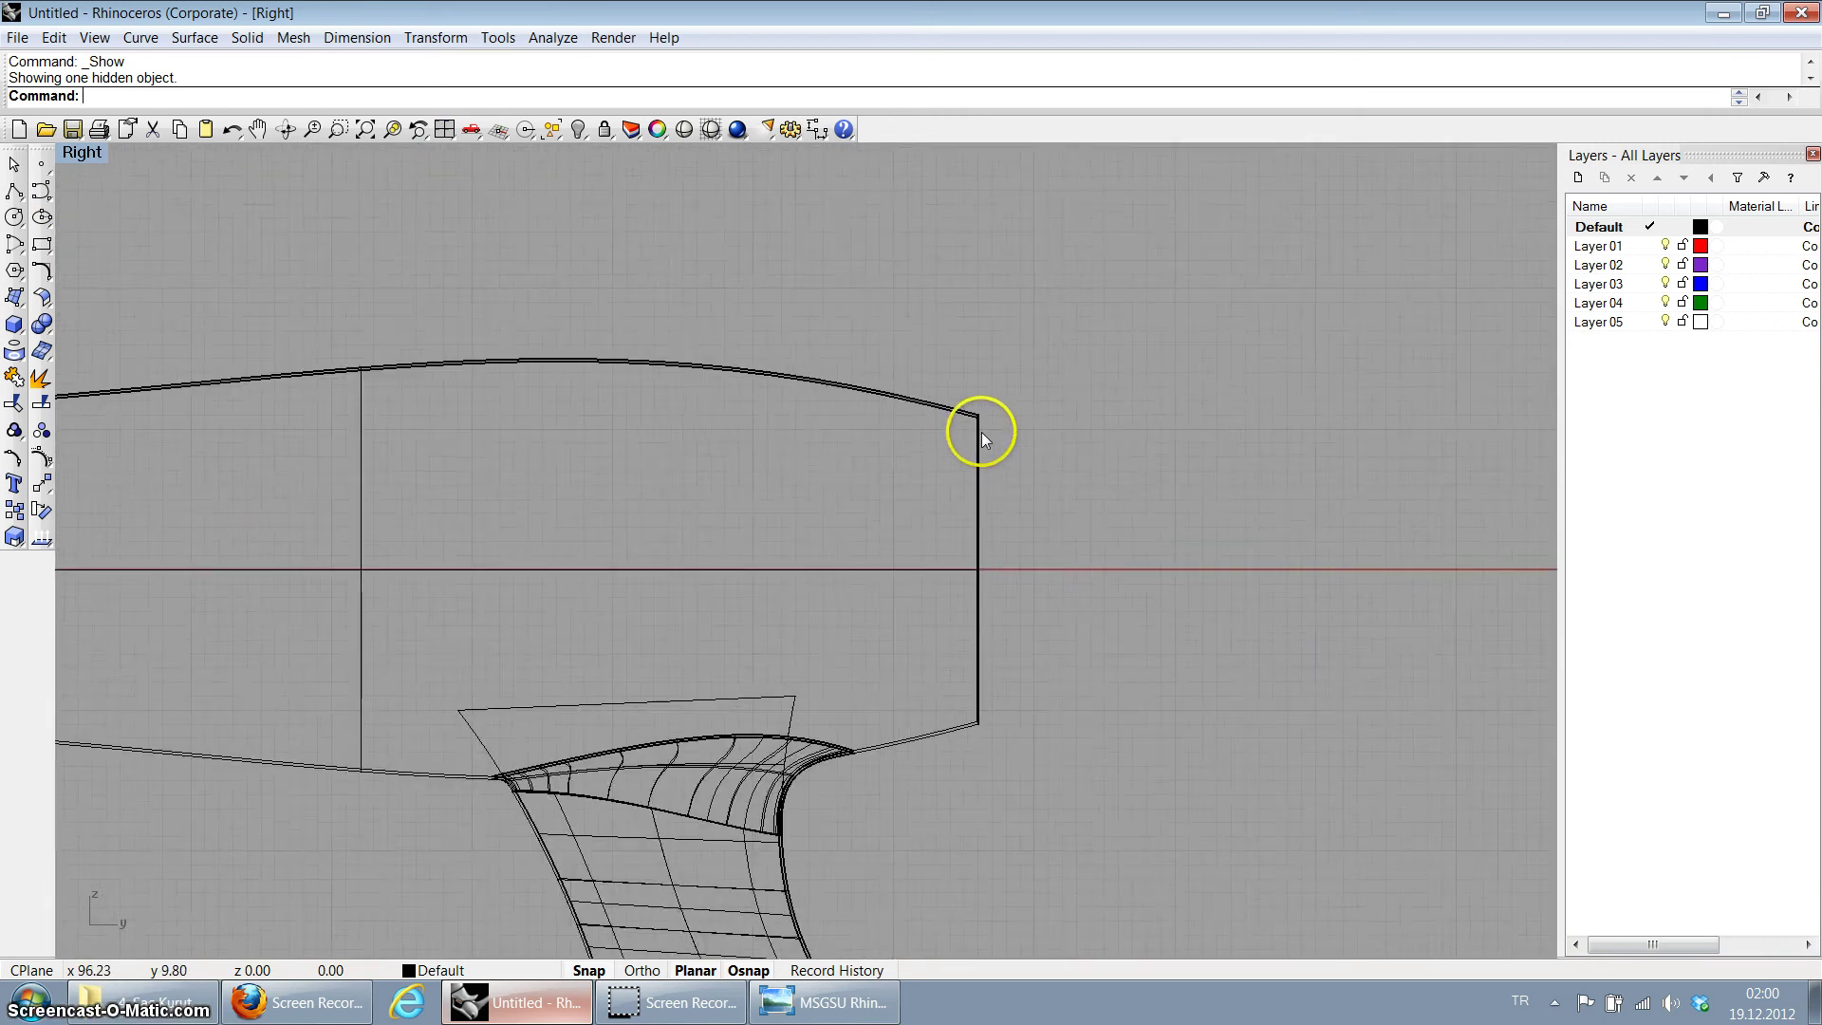
Step: Draw a degree 3 control-point curve across the upper half of the barrel's rear opening, through (95, 11), (97, 11) and (97, 0)
{"action": "left_click", "coordinate": [41, 192]}
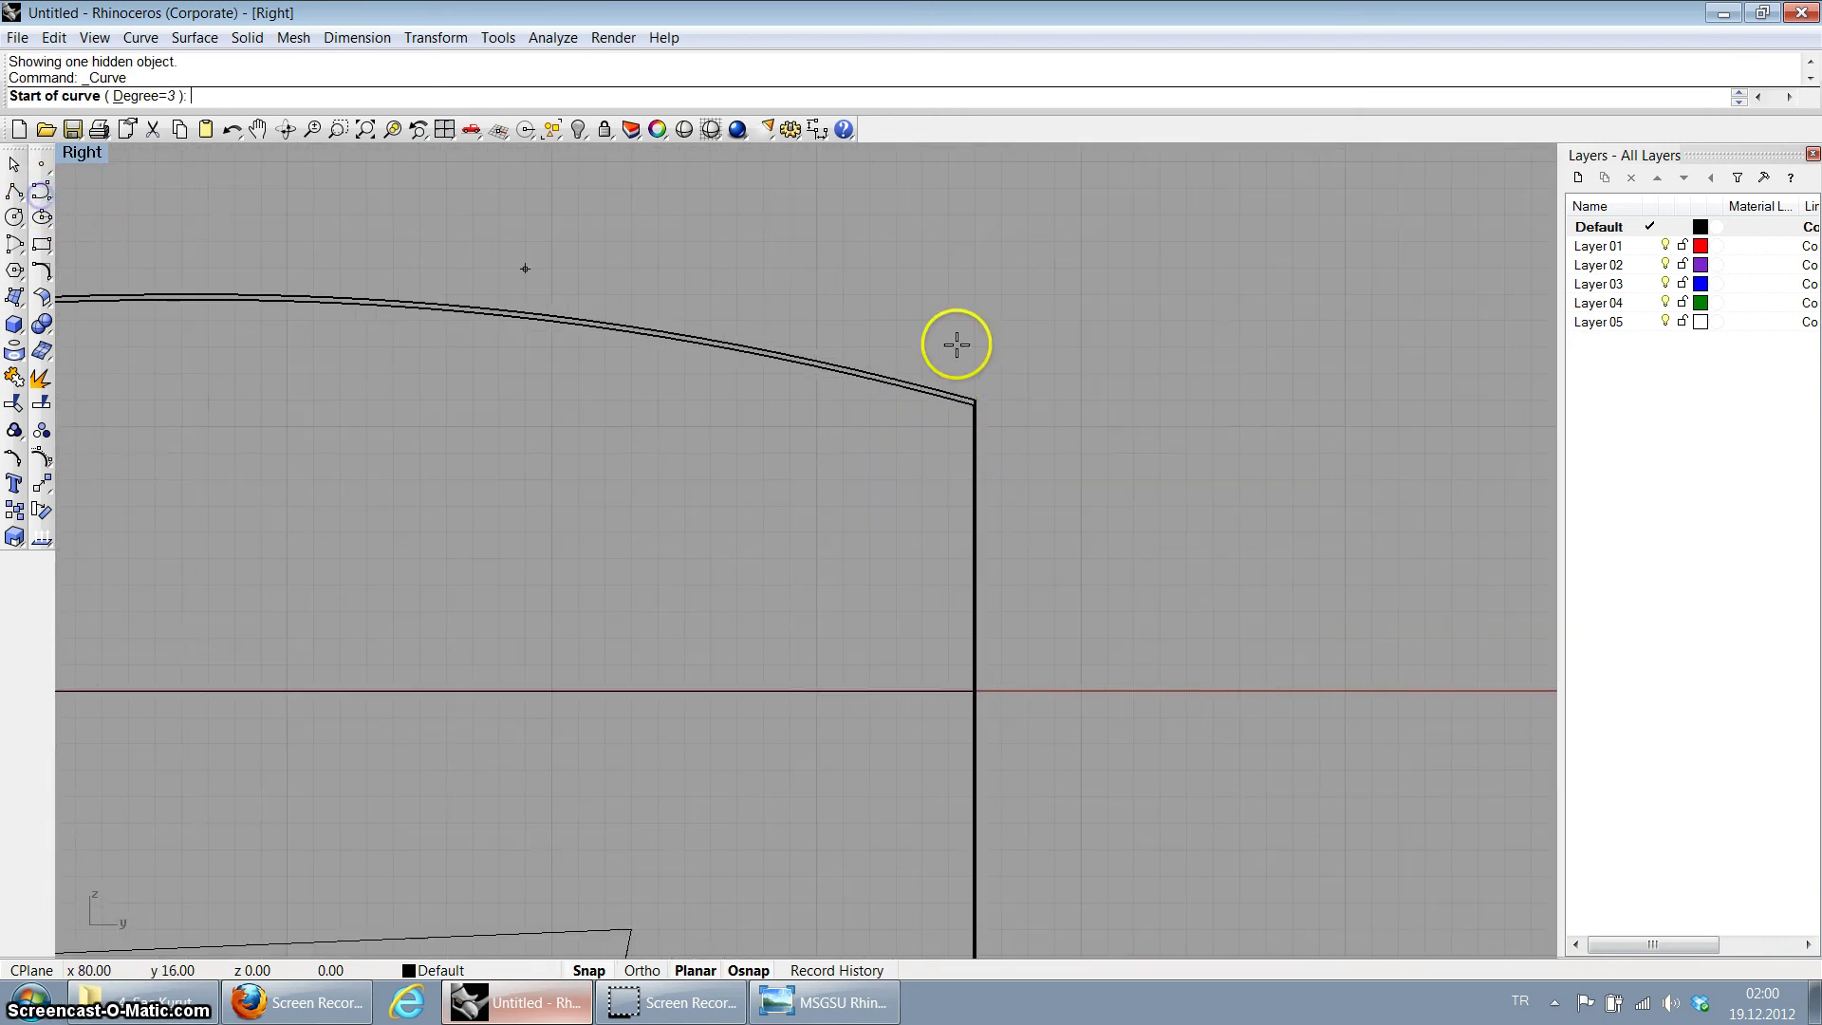
{"action": "scroll", "coordinate": [956, 361], "scroll_direction": "up", "scroll_amount": 2}
{"action": "scroll", "coordinate": [959, 437], "scroll_direction": "up", "scroll_amount": 1}
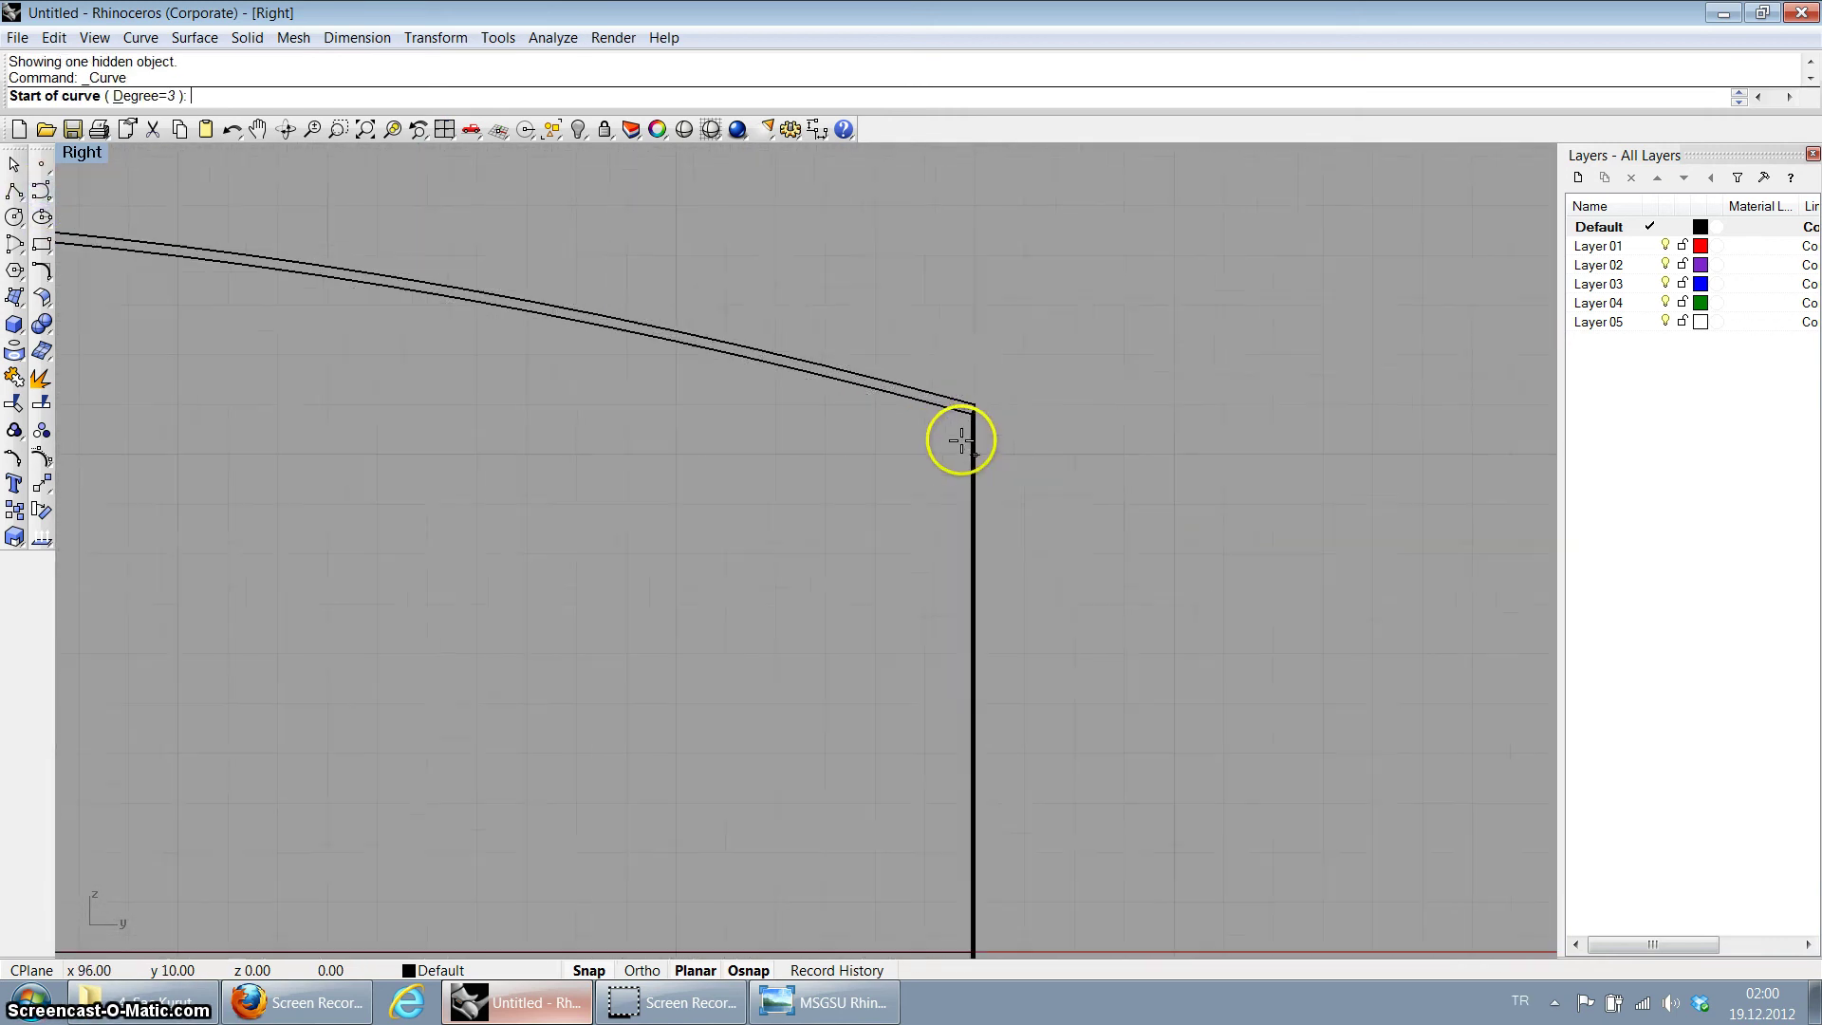
{"action": "left_click", "coordinate": [926, 404]}
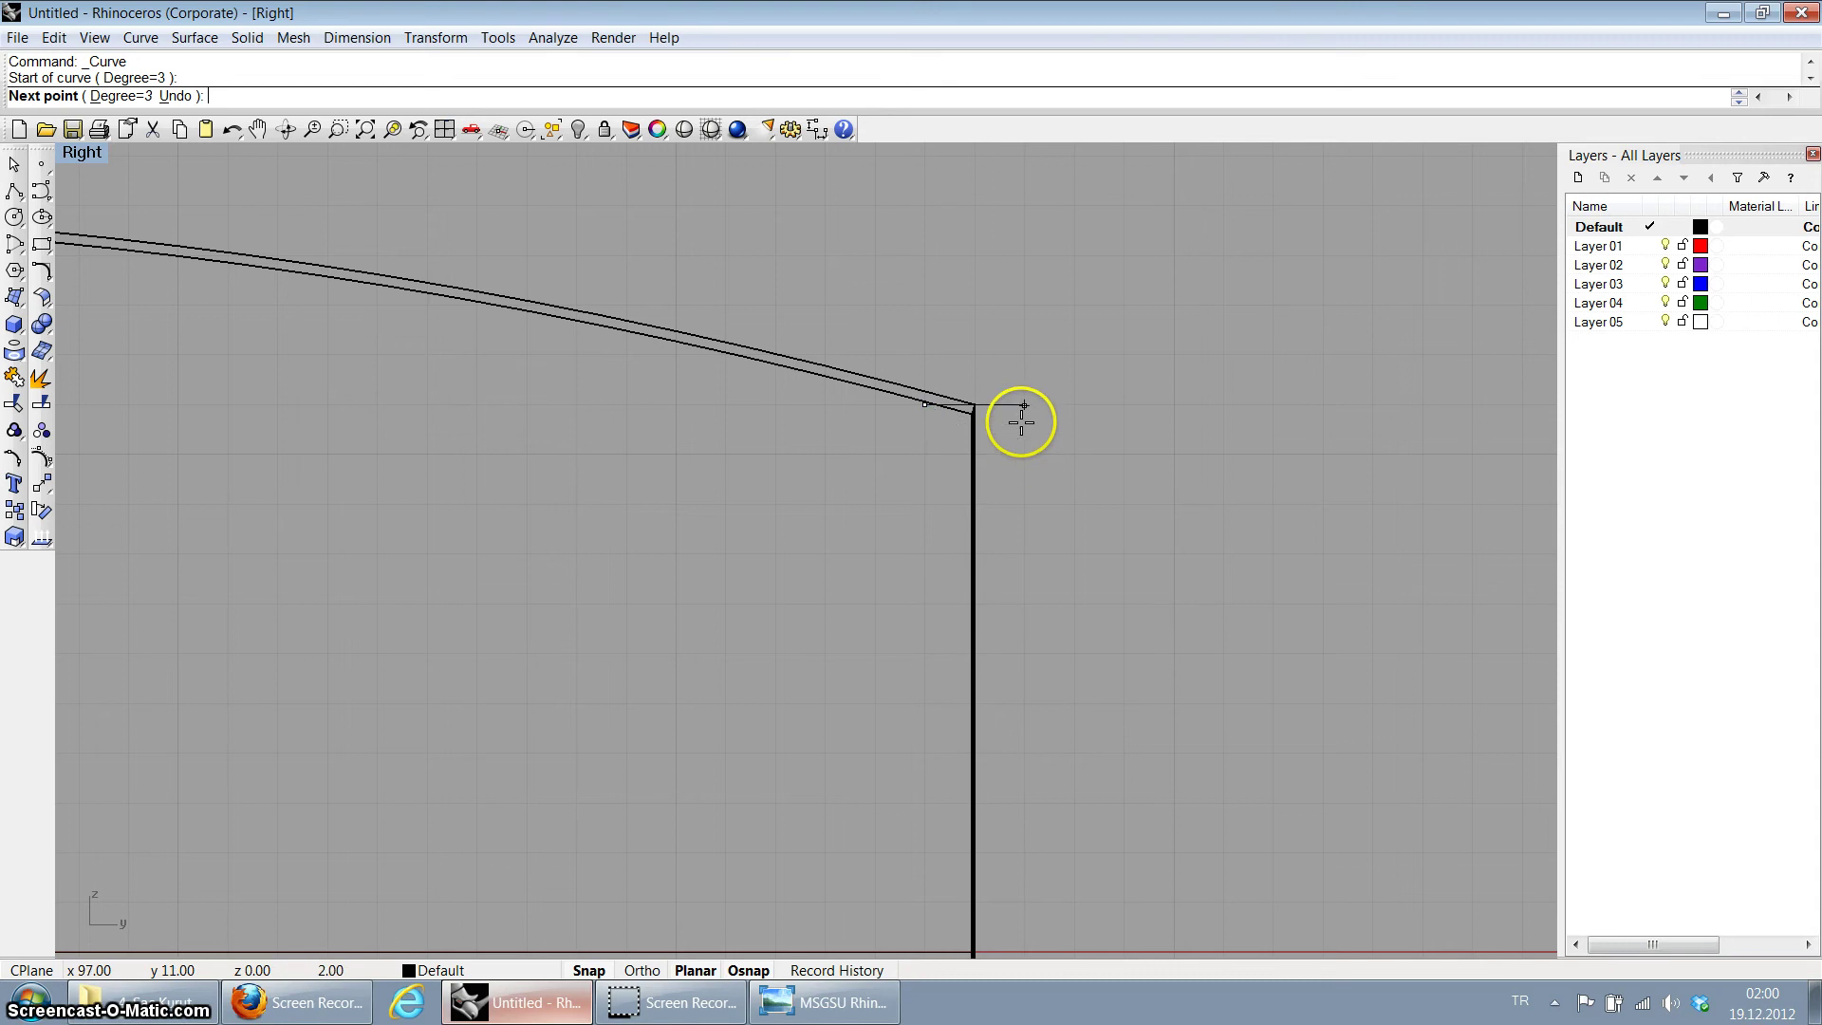
{"action": "left_click", "coordinate": [1024, 404]}
{"action": "scroll", "coordinate": [1038, 675], "scroll_direction": "down", "scroll_amount": 3}
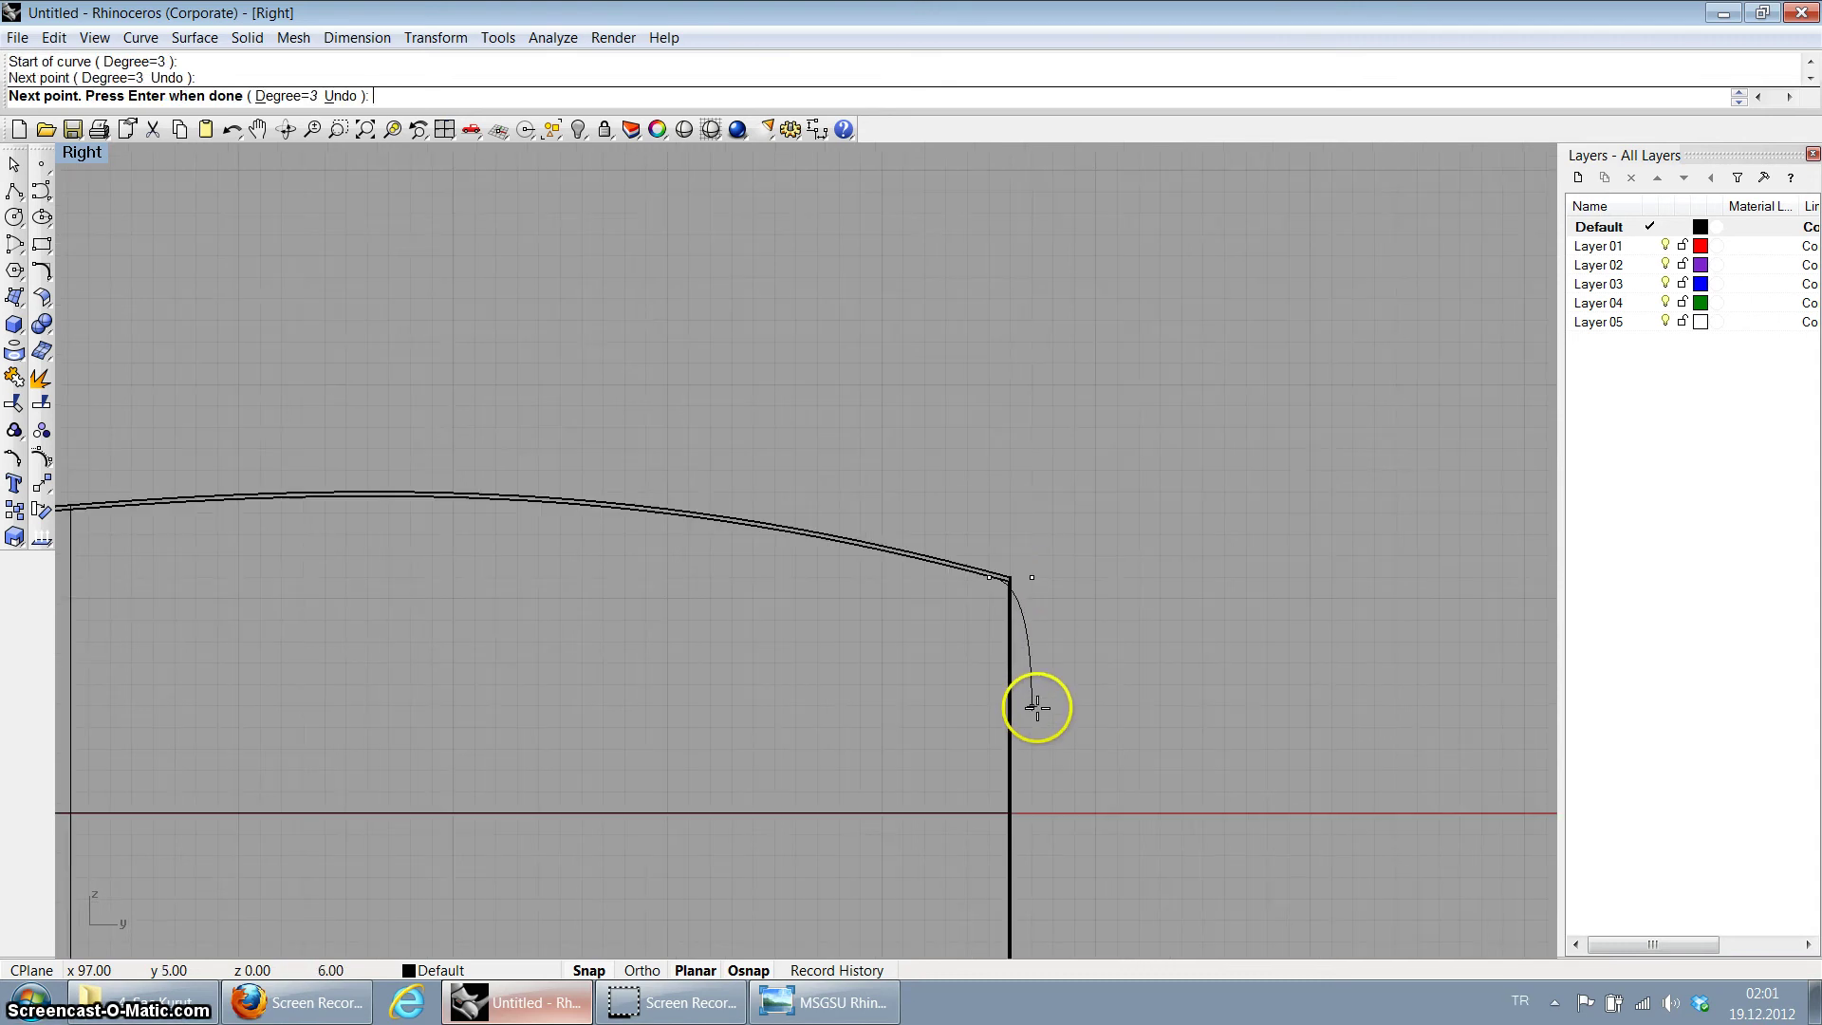
{"action": "left_click", "coordinate": [1032, 790]}
{"action": "right_click", "coordinate": [1033, 788]}
{"action": "scroll", "coordinate": [1033, 788], "scroll_direction": "up", "scroll_amount": 8}
{"action": "left_click", "coordinate": [1032, 784]}
{"action": "scroll", "coordinate": [1038, 761], "scroll_direction": "down", "scroll_amount": 4}
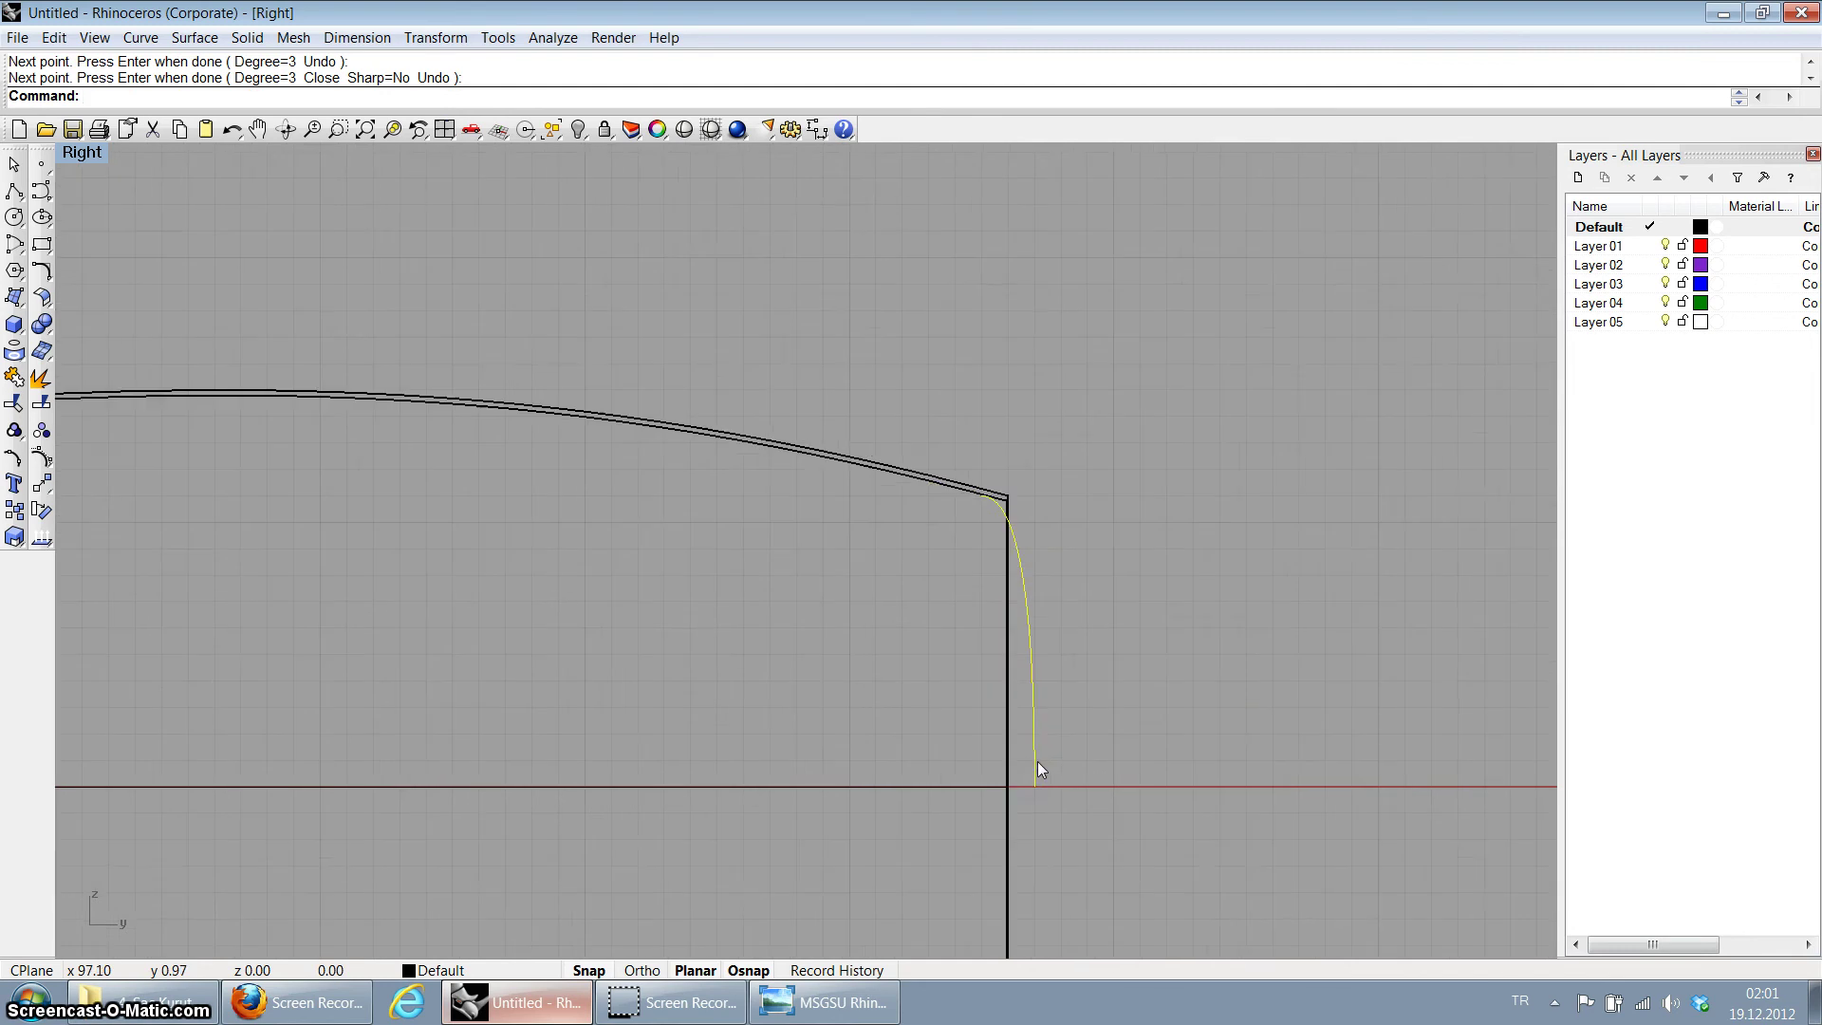
{"action": "scroll", "coordinate": [1039, 761], "scroll_direction": "up", "scroll_amount": 4}
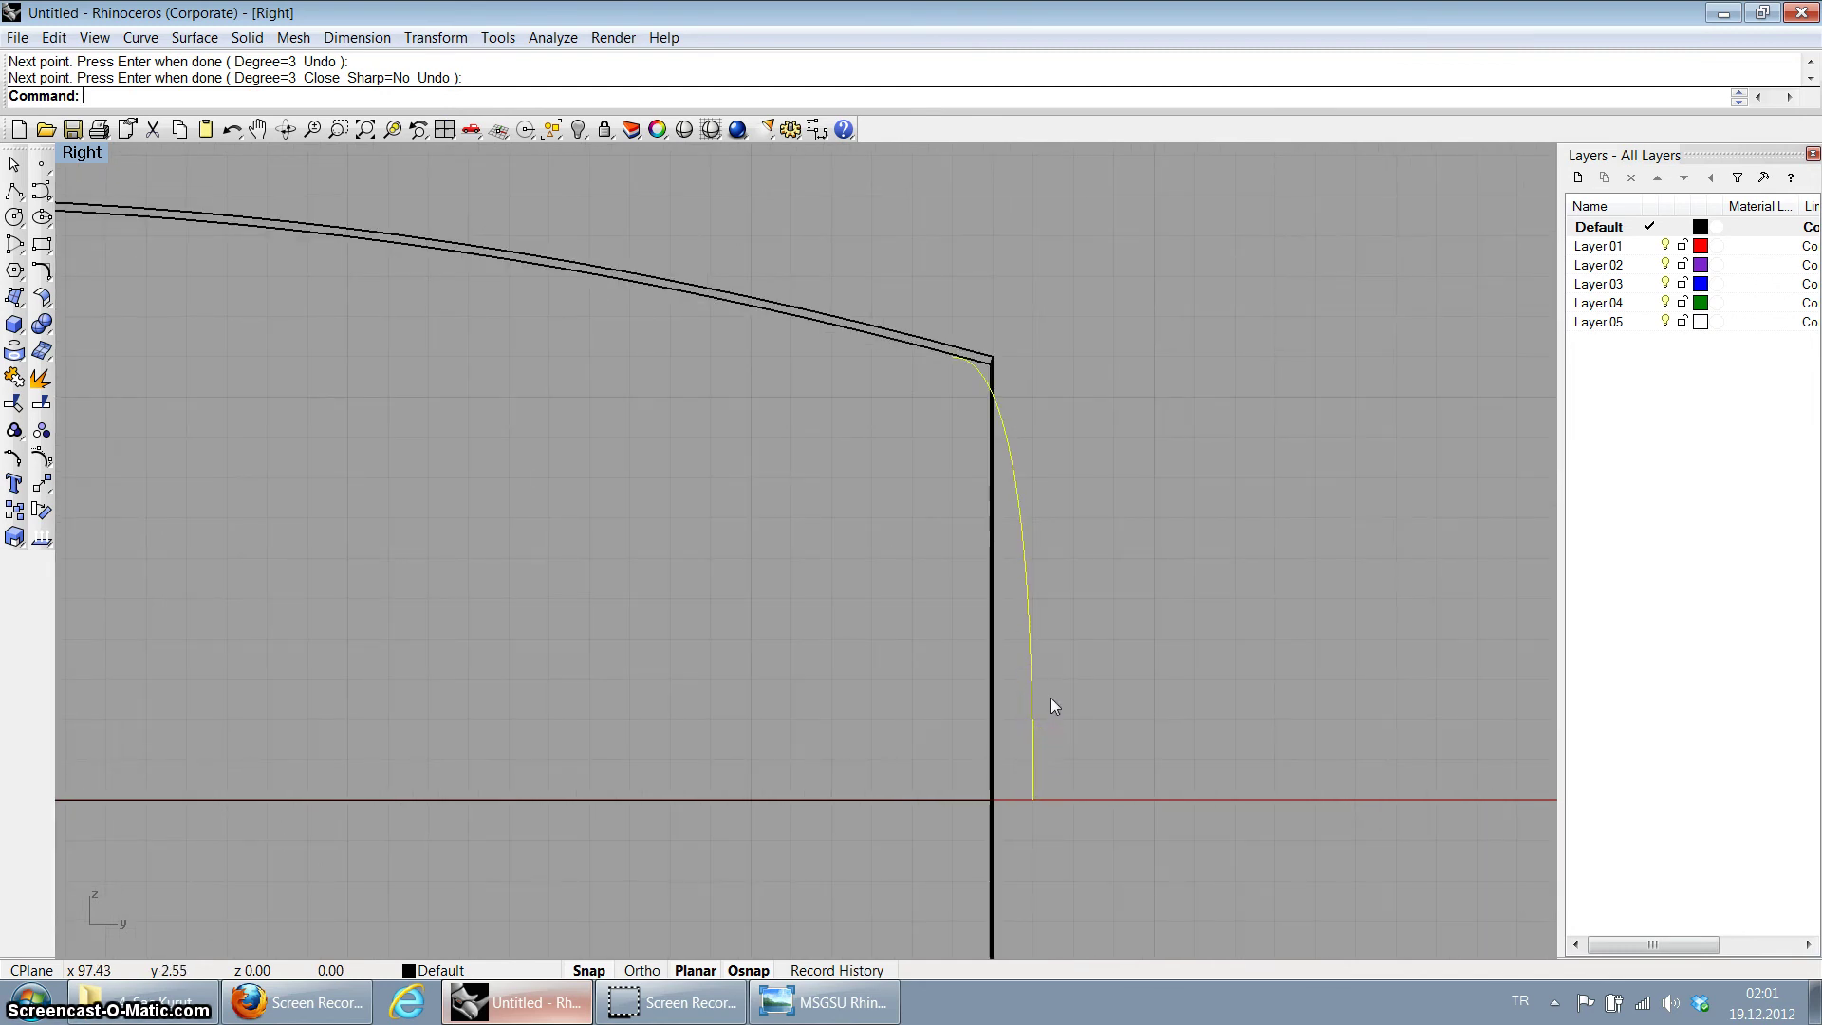
Step: Move the rear curve's middle control point down towards the axis and its lower end point outward along the axis
{"action": "key", "text": "F10"}
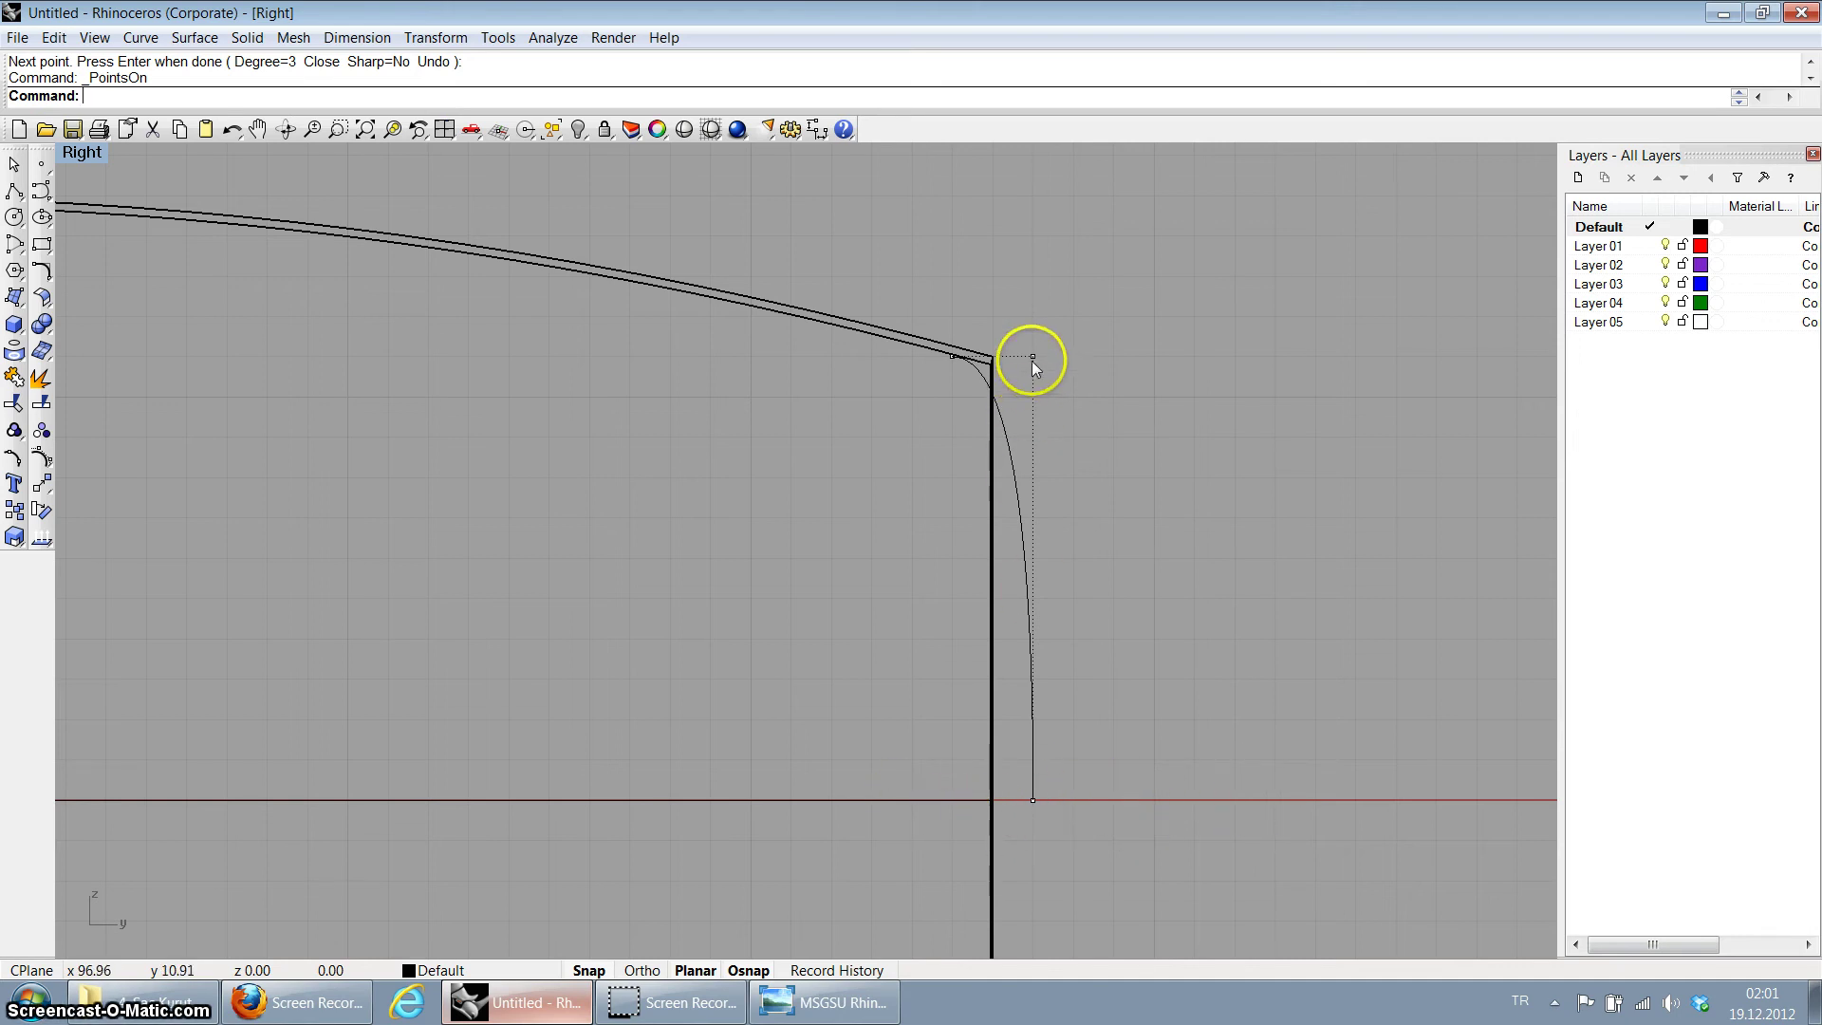
{"action": "left_click_drag", "start_coordinate": [1033, 361], "coordinate": [1011, 645]}
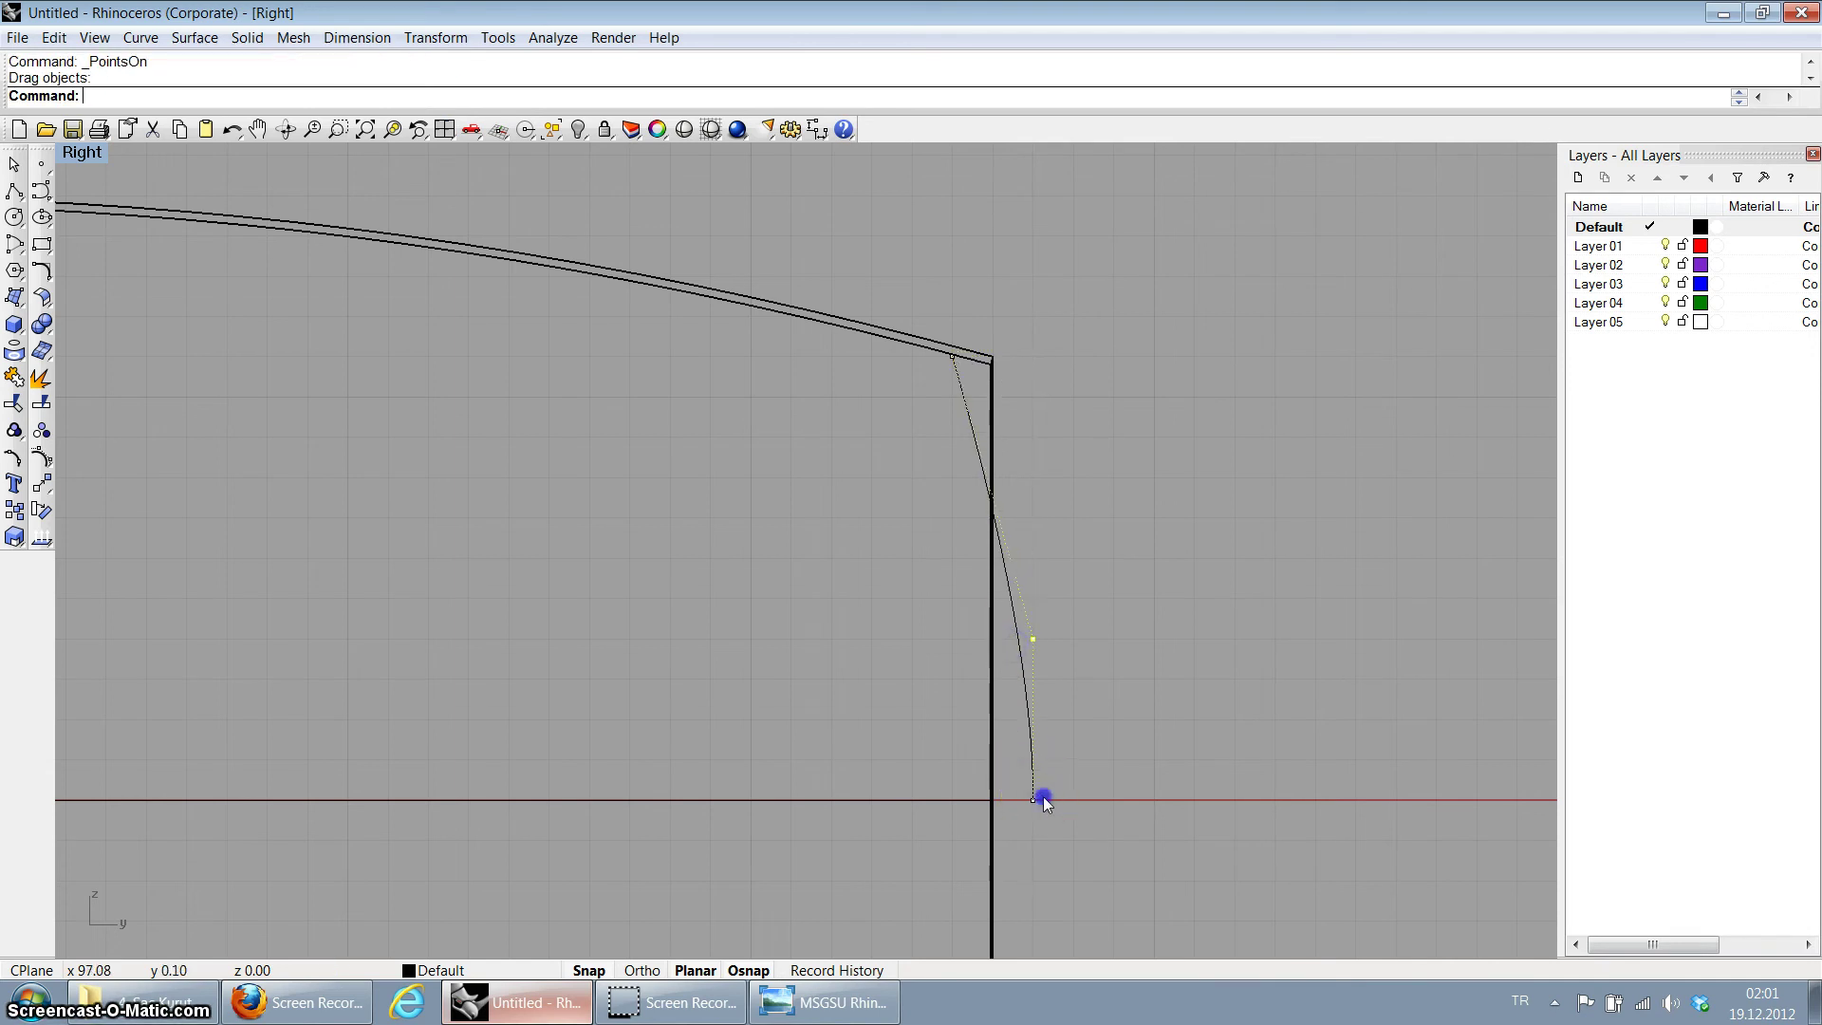
{"action": "left_click_drag", "start_coordinate": [1044, 802], "coordinate": [1110, 801]}
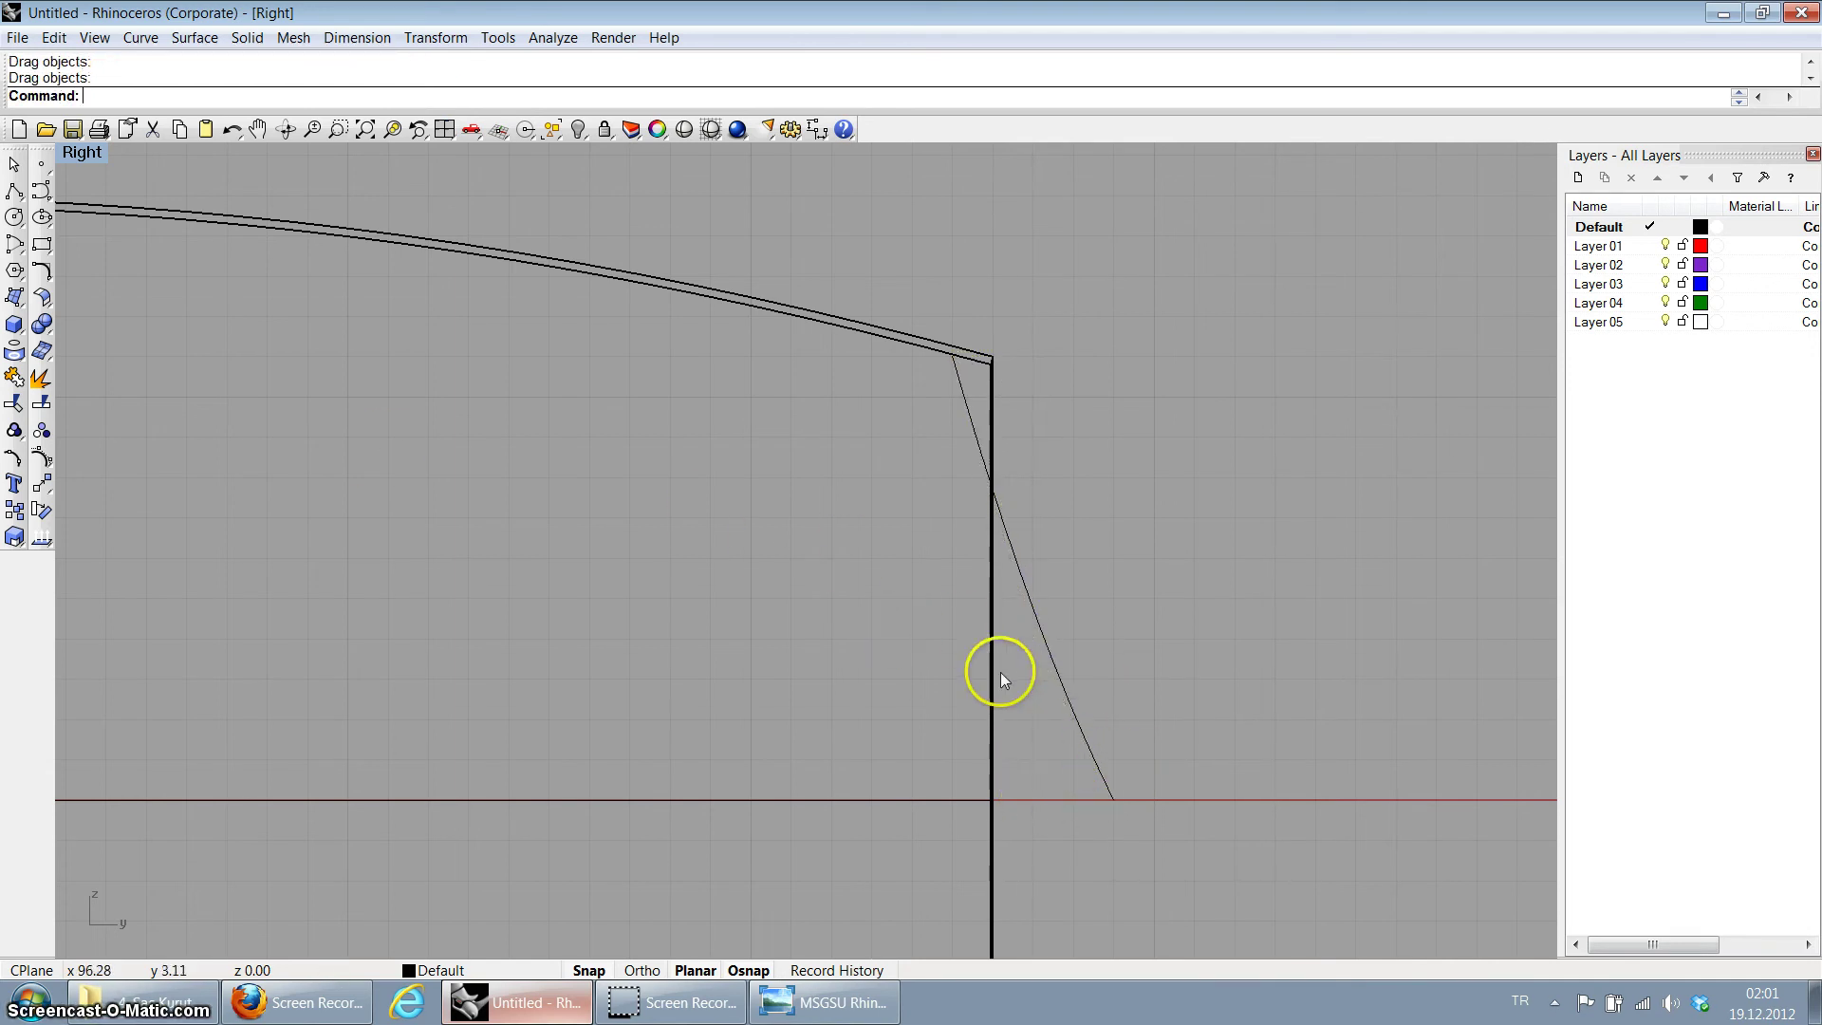
Step: Revolve the rear curve a full 360 degrees around the barrel's centre axis
{"action": "left_click", "coordinate": [1060, 696]}
{"action": "left_click", "coordinate": [14, 323]}
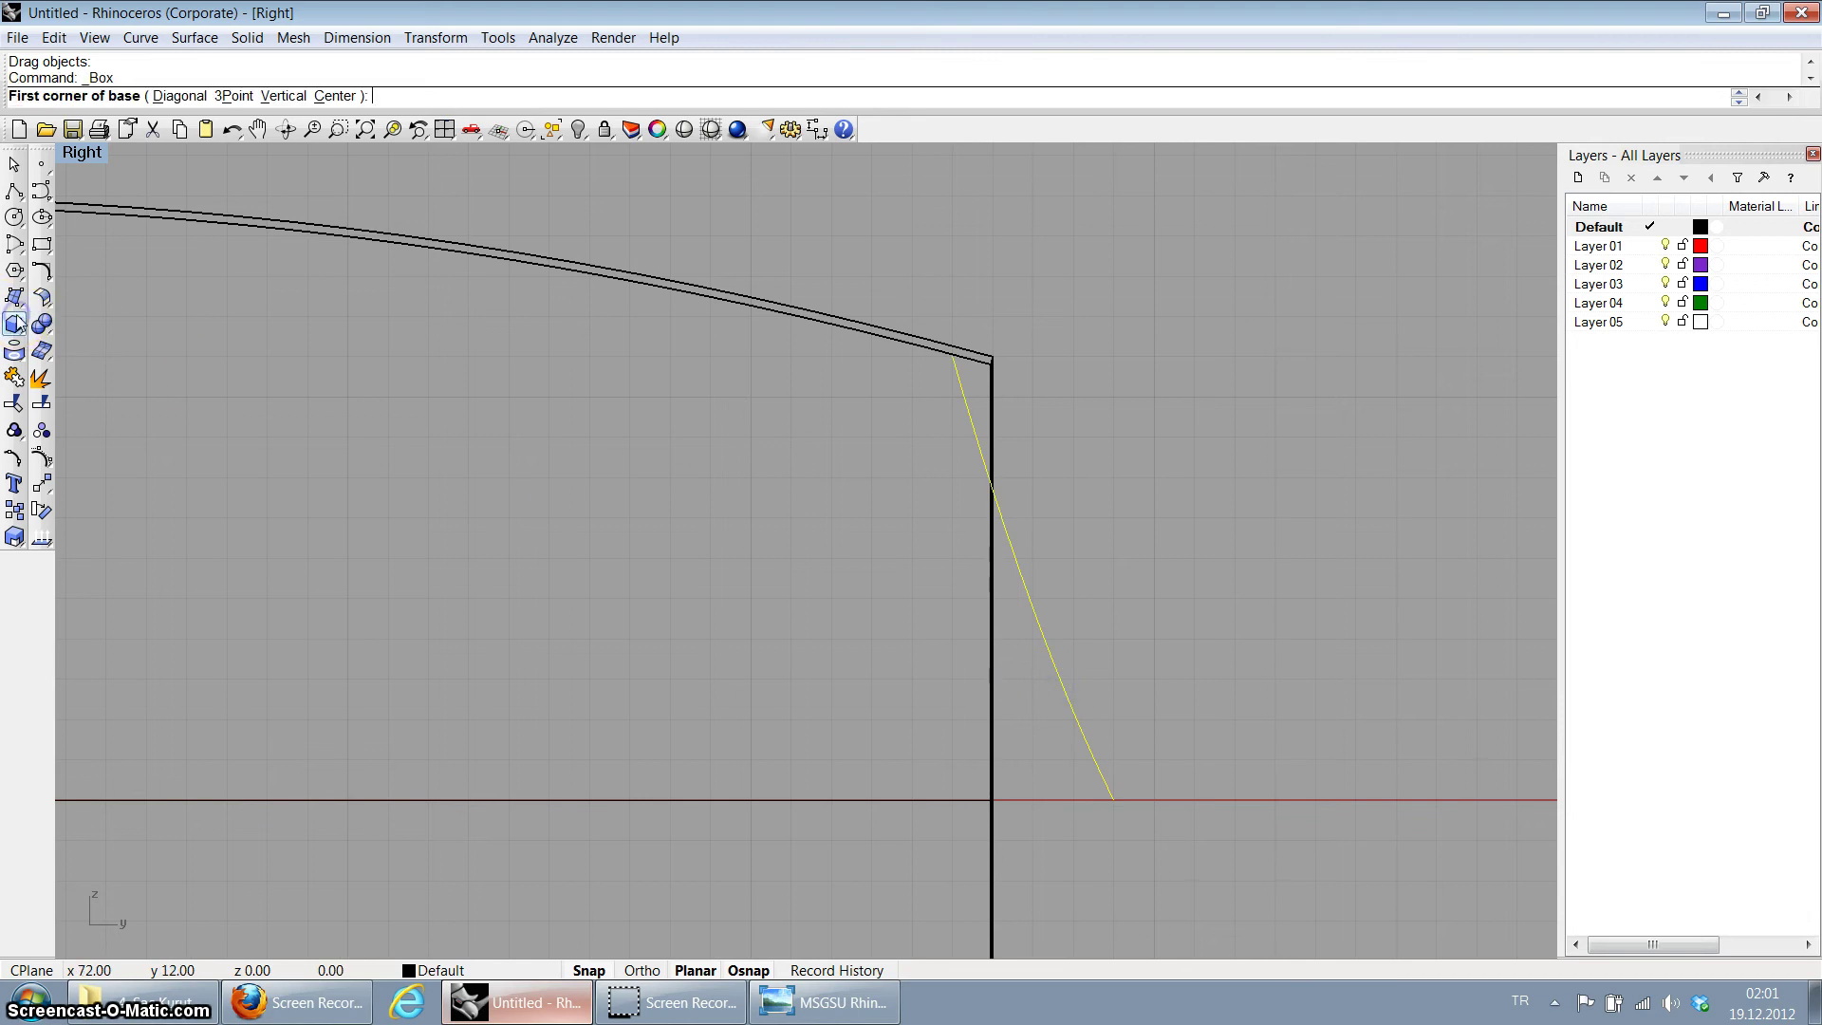
{"action": "left_click", "coordinate": [25, 301]}
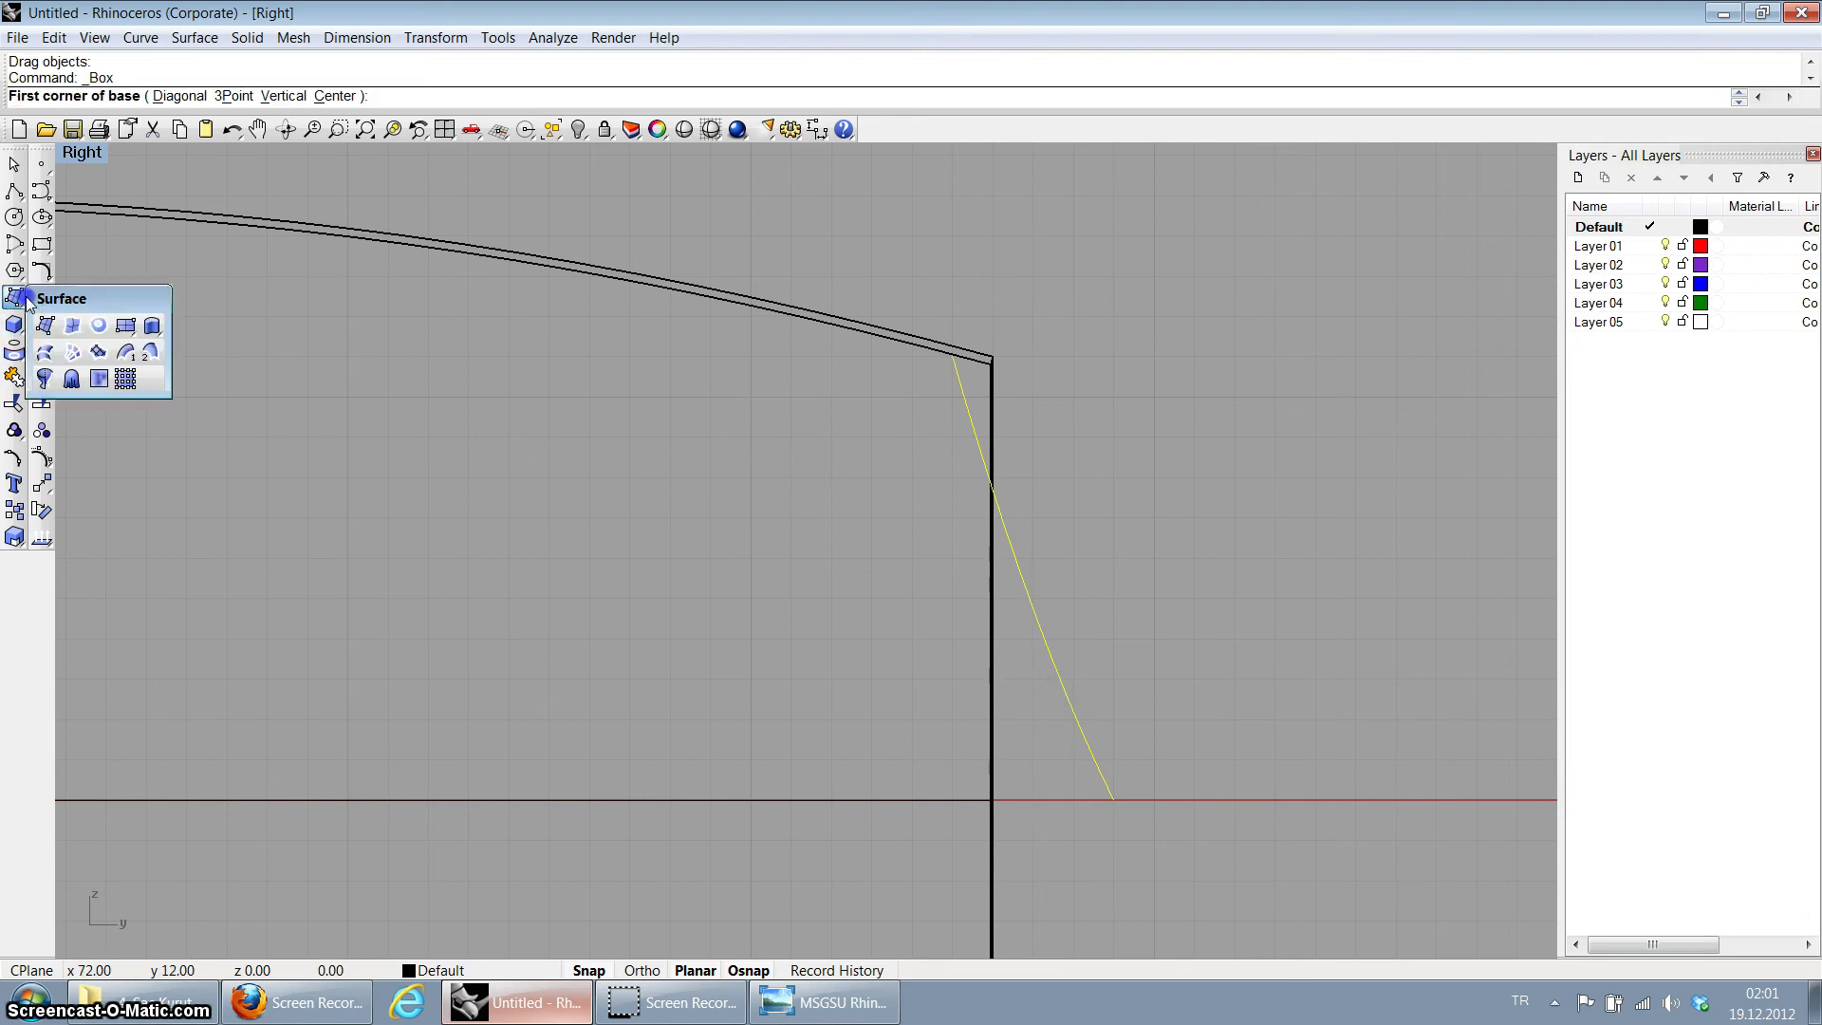
{"action": "left_click", "coordinate": [48, 378]}
{"action": "left_click", "coordinate": [1072, 803]}
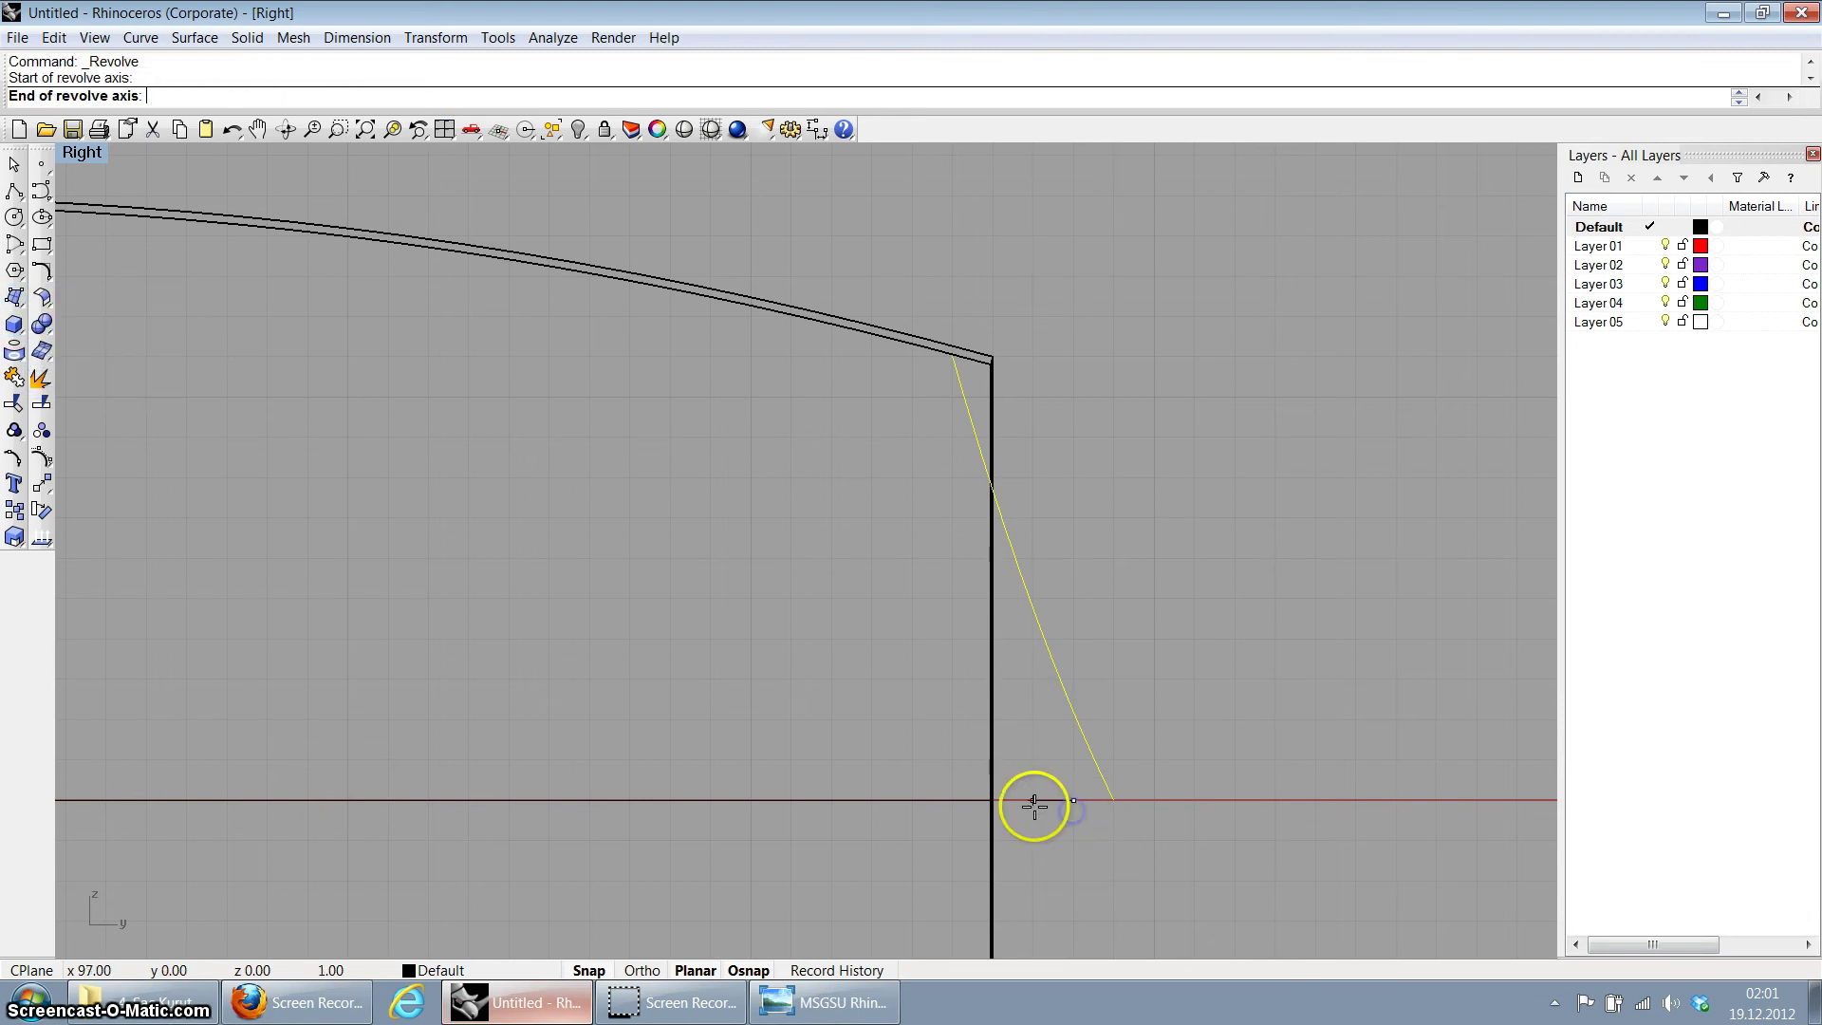
{"action": "left_click", "coordinate": [1035, 807]}
{"action": "key", "text": "Return"}
{"action": "key", "text": "Return"}
{"action": "scroll", "coordinate": [1034, 807], "scroll_direction": "down", "scroll_amount": 3}
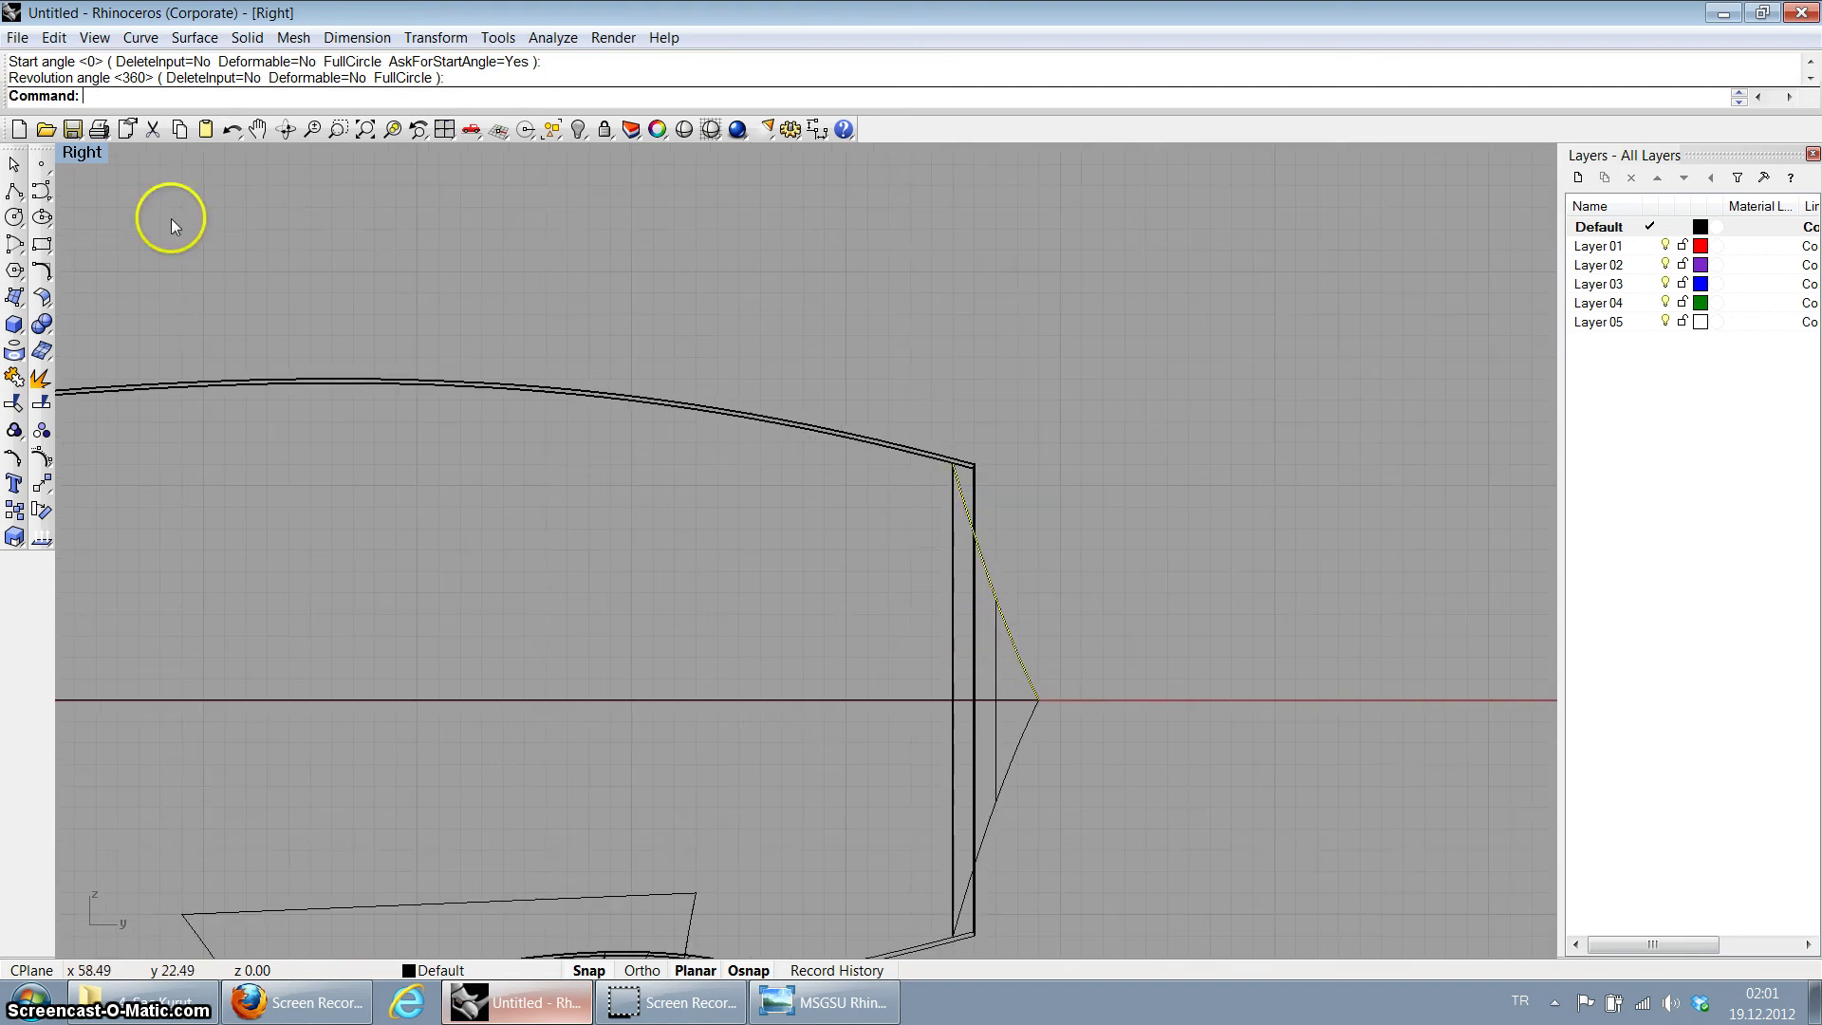
Step: View the revolved cone in the barrel's rear opening and delete it
{"action": "double_click", "coordinate": [82, 153]}
{"action": "left_click", "coordinate": [1399, 317]}
{"action": "scroll", "coordinate": [1400, 317], "scroll_direction": "up", "scroll_amount": 2}
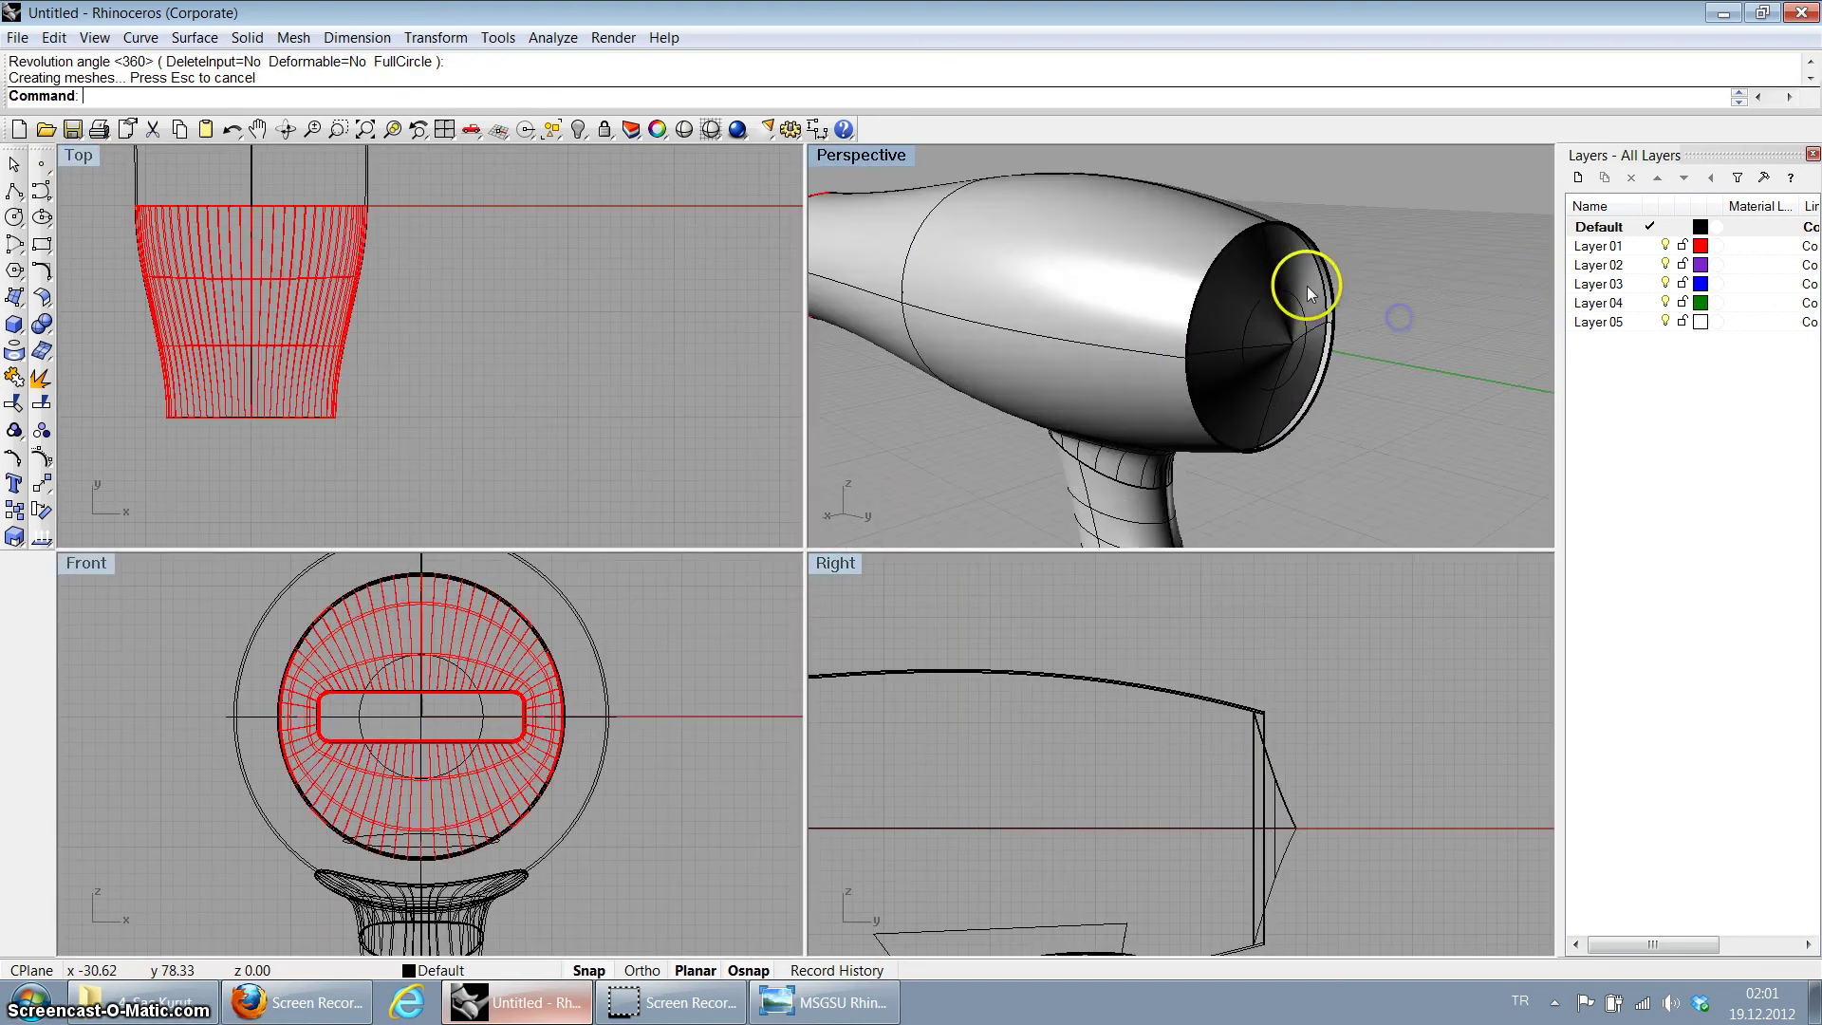
{"action": "scroll", "coordinate": [1268, 366], "scroll_direction": "up", "scroll_amount": 3}
{"action": "scroll", "coordinate": [1260, 378], "scroll_direction": "down", "scroll_amount": 3}
{"action": "scroll", "coordinate": [1249, 414], "scroll_direction": "up", "scroll_amount": 3}
{"action": "scroll", "coordinate": [1250, 407], "scroll_direction": "down", "scroll_amount": 3}
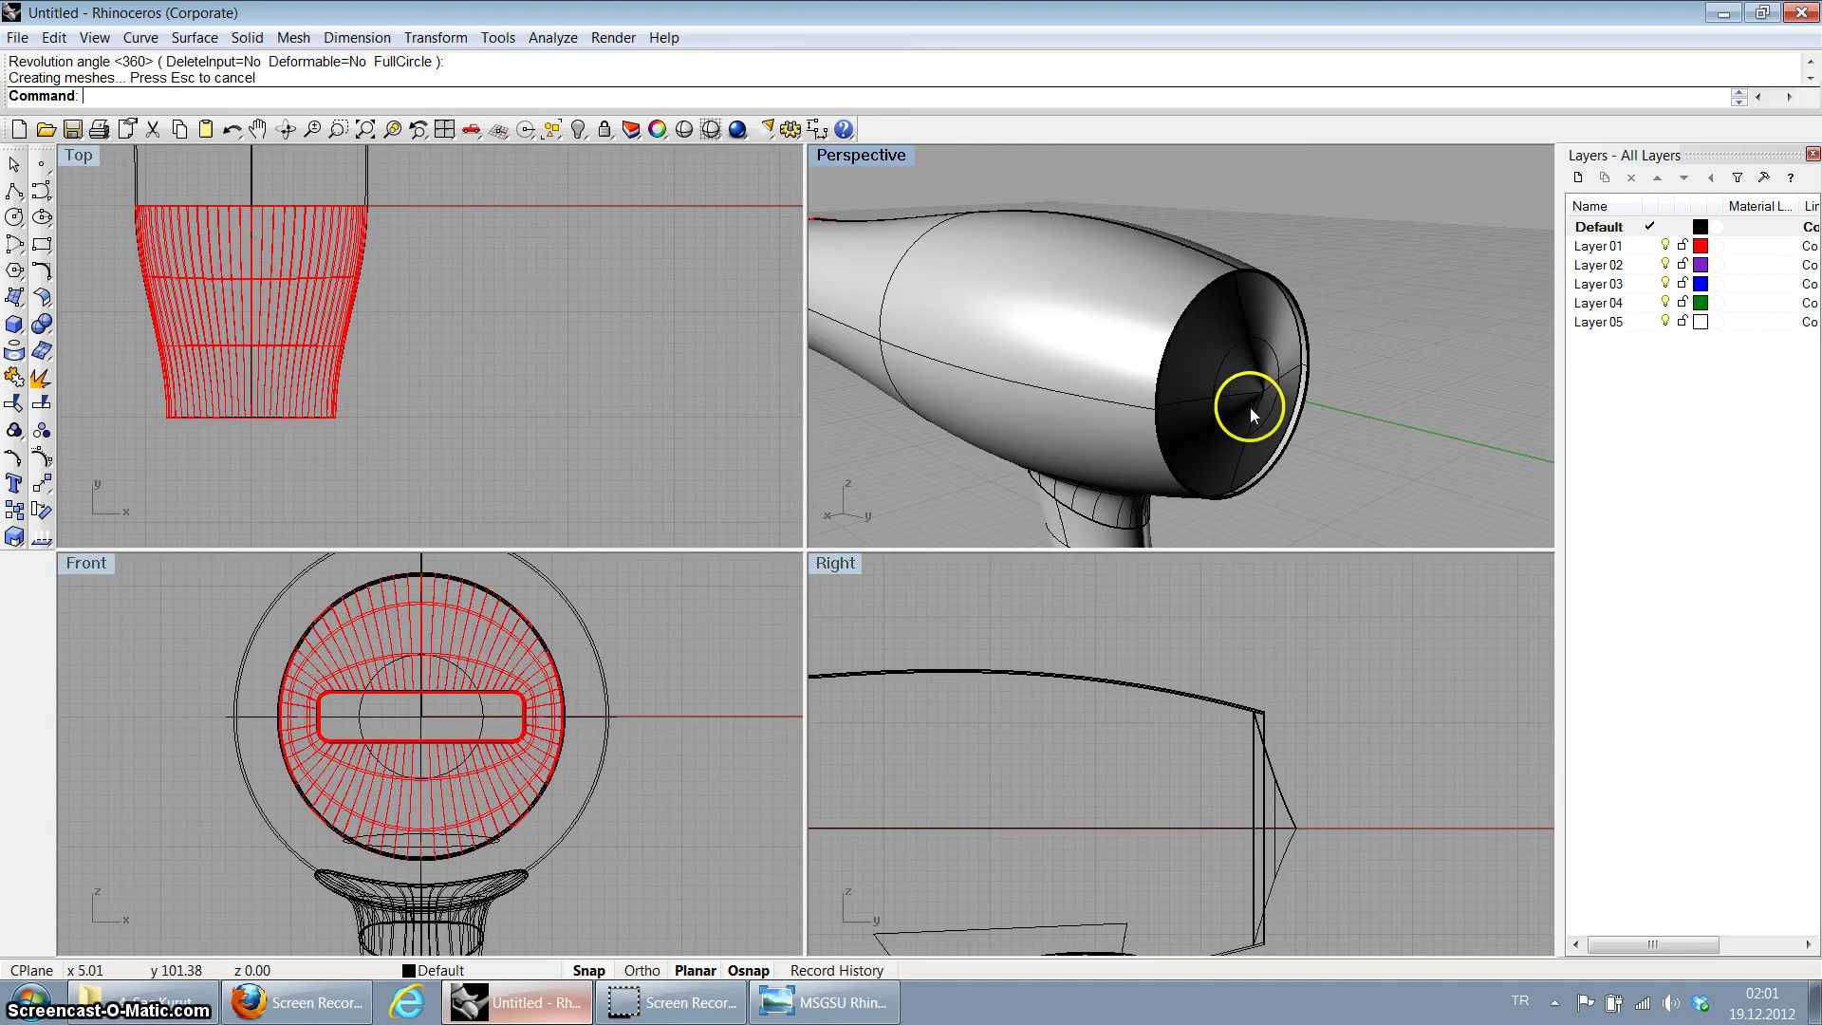
{"action": "scroll", "coordinate": [1257, 404], "scroll_direction": "up", "scroll_amount": 2}
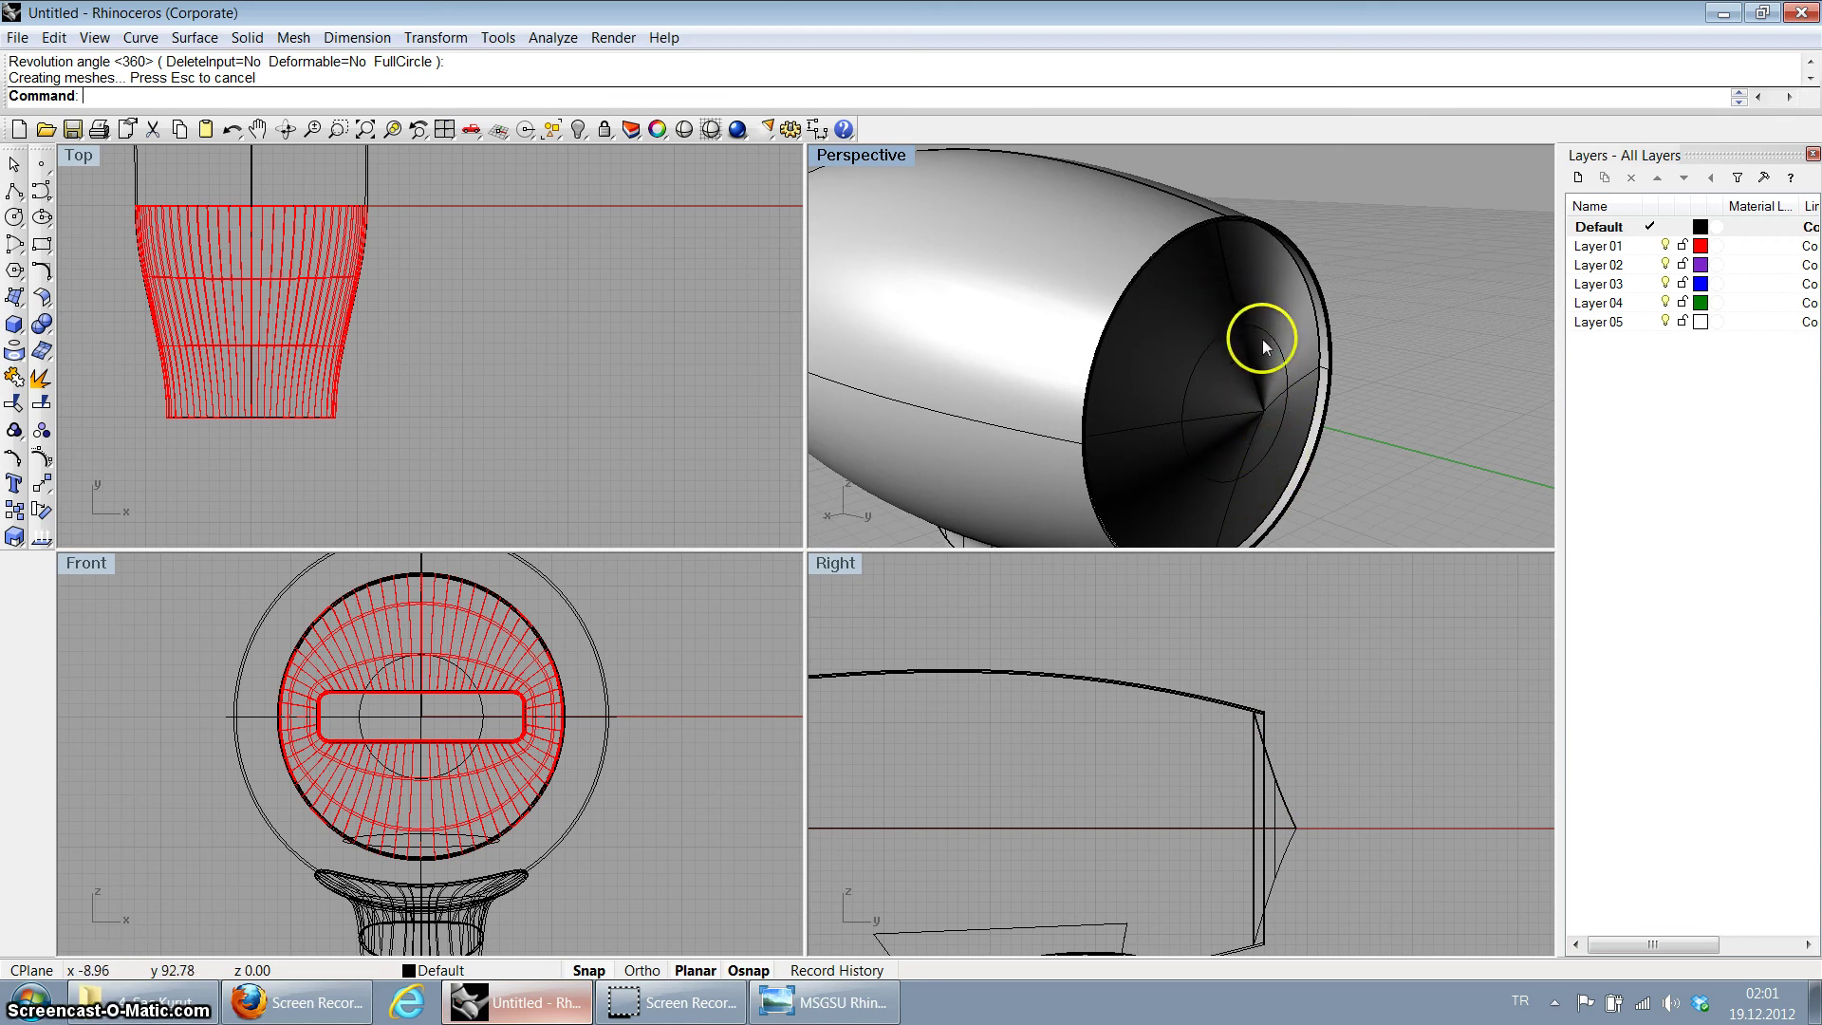
{"action": "left_click", "coordinate": [1262, 367]}
{"action": "key", "text": "Delete"}
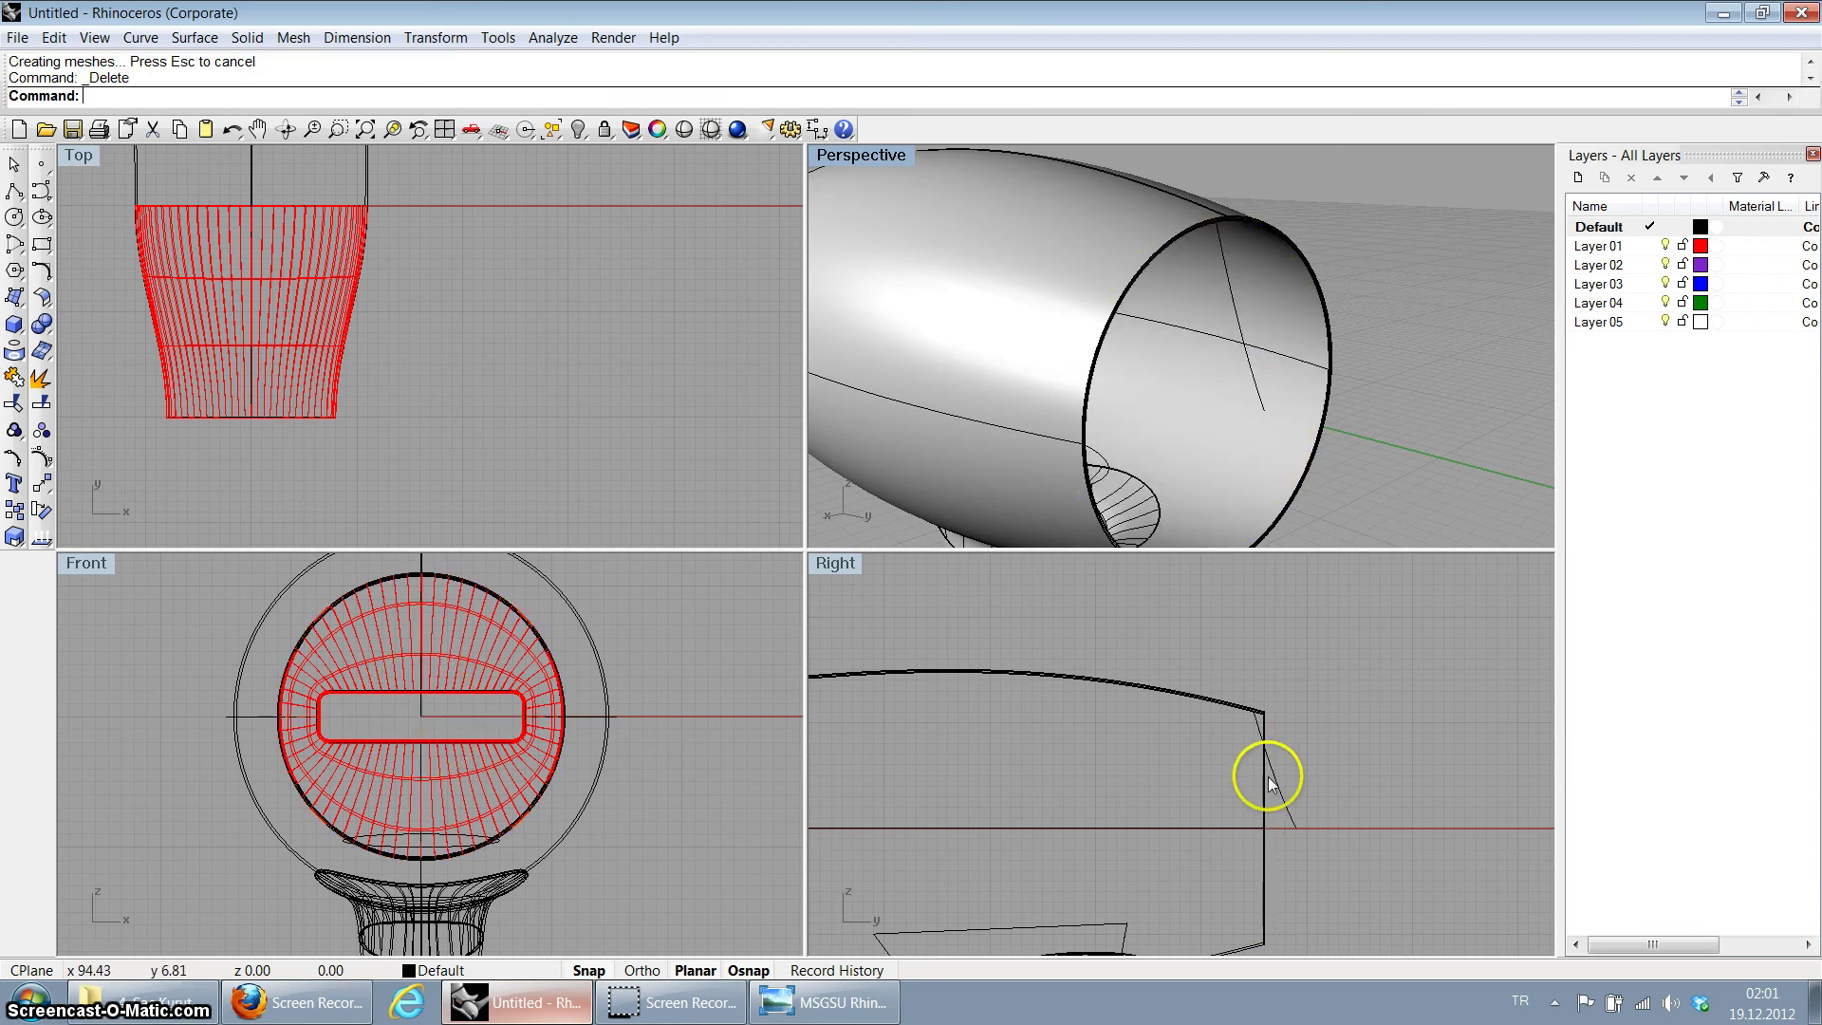
Step: Reshape the rear curve into a rounded profile by raising its middle control point and moving its axis end point inward directly below it
{"action": "key", "text": "F10"}
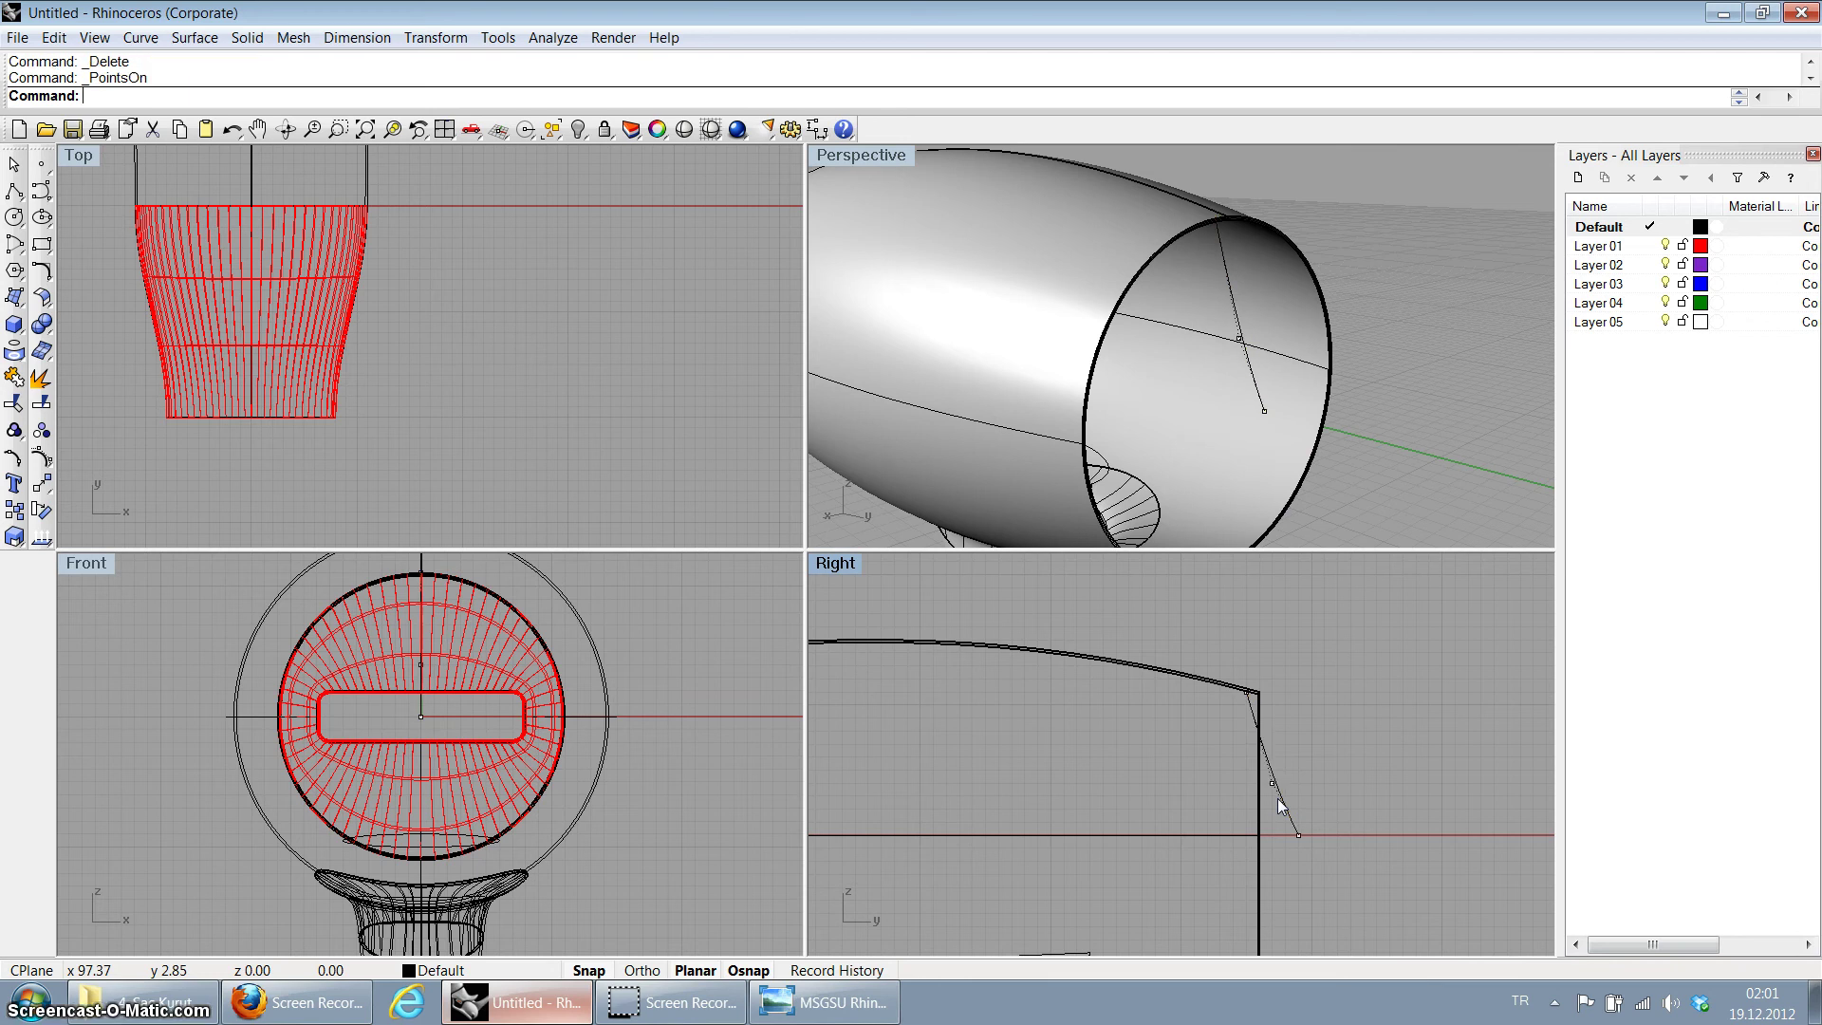
{"action": "scroll", "coordinate": [1279, 807], "scroll_direction": "up", "scroll_amount": 2}
{"action": "left_click_drag", "start_coordinate": [1285, 758], "coordinate": [1297, 584]}
{"action": "scroll", "coordinate": [1297, 622], "scroll_direction": "down", "scroll_amount": 4}
{"action": "scroll", "coordinate": [1299, 748], "scroll_direction": "up", "scroll_amount": 2}
{"action": "left_click_drag", "start_coordinate": [1323, 806], "coordinate": [1297, 805]}
{"action": "scroll", "coordinate": [1297, 786], "scroll_direction": "down", "scroll_amount": 5}
{"action": "scroll", "coordinate": [1314, 674], "scroll_direction": "up", "scroll_amount": 5}
{"action": "scroll", "coordinate": [1262, 636], "scroll_direction": "up", "scroll_amount": 2}
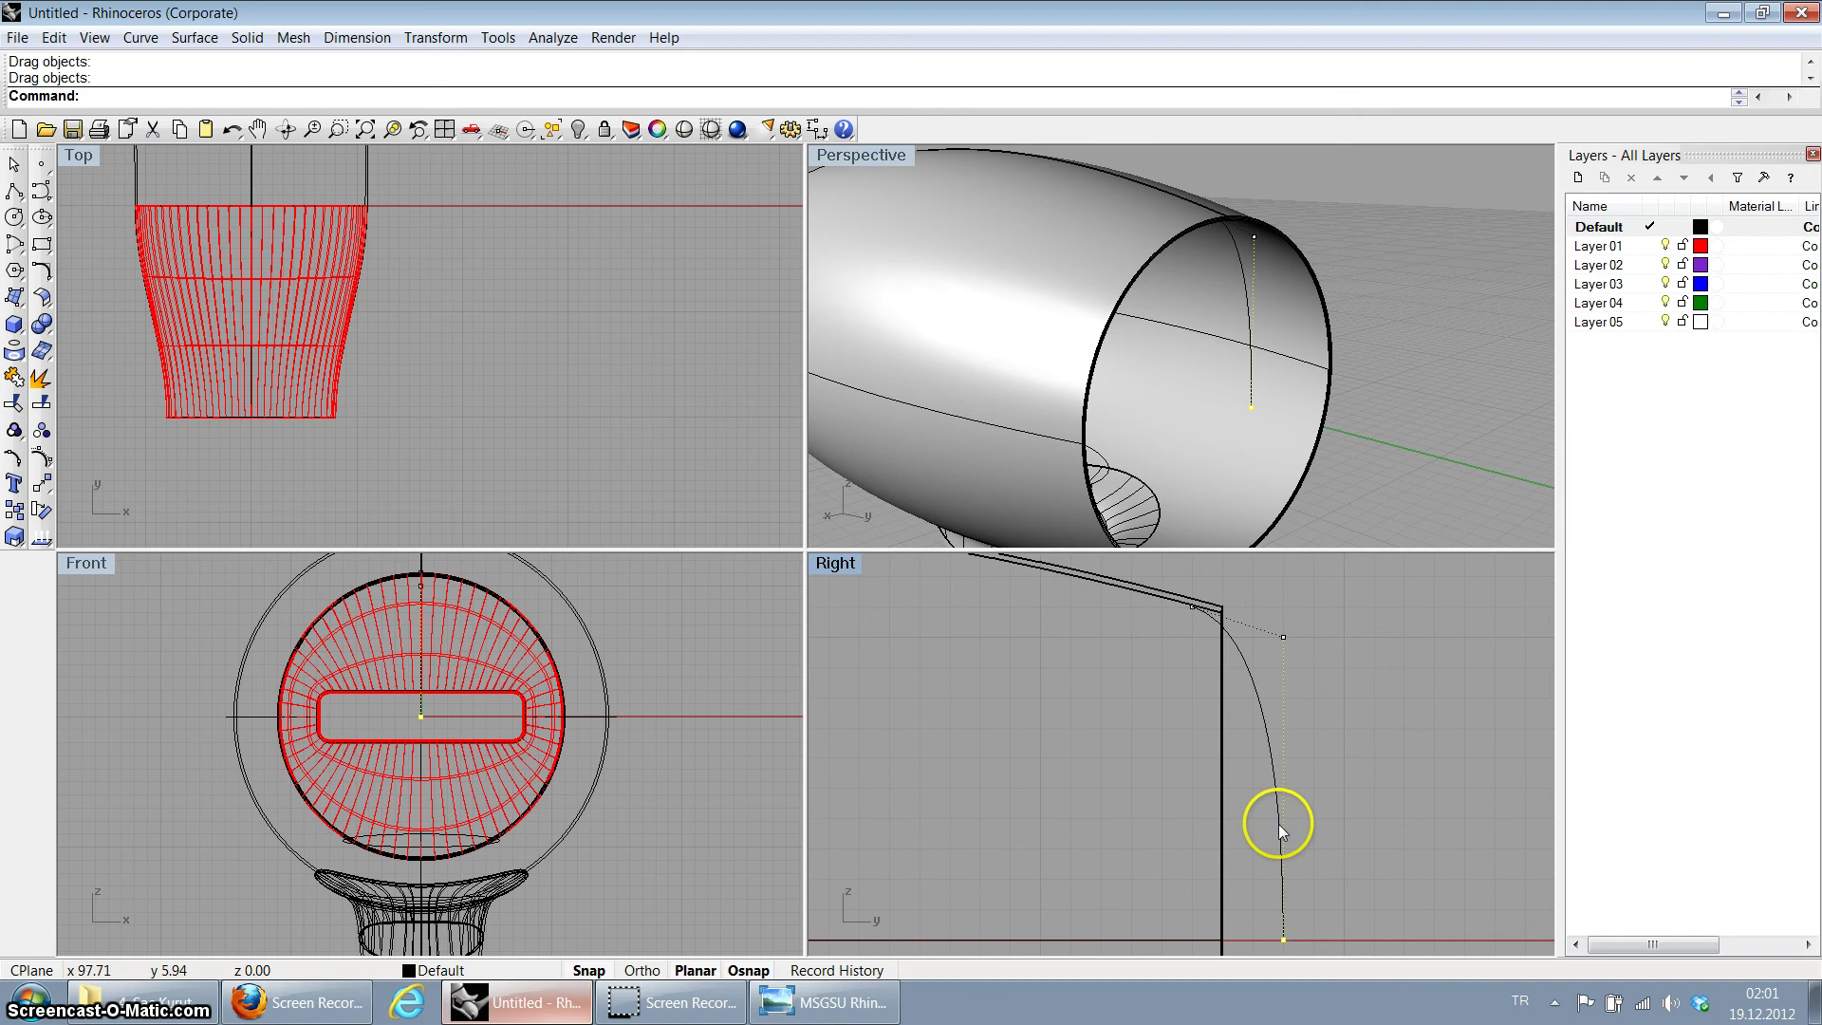
{"action": "scroll", "coordinate": [1250, 790], "scroll_direction": "down", "scroll_amount": 2}
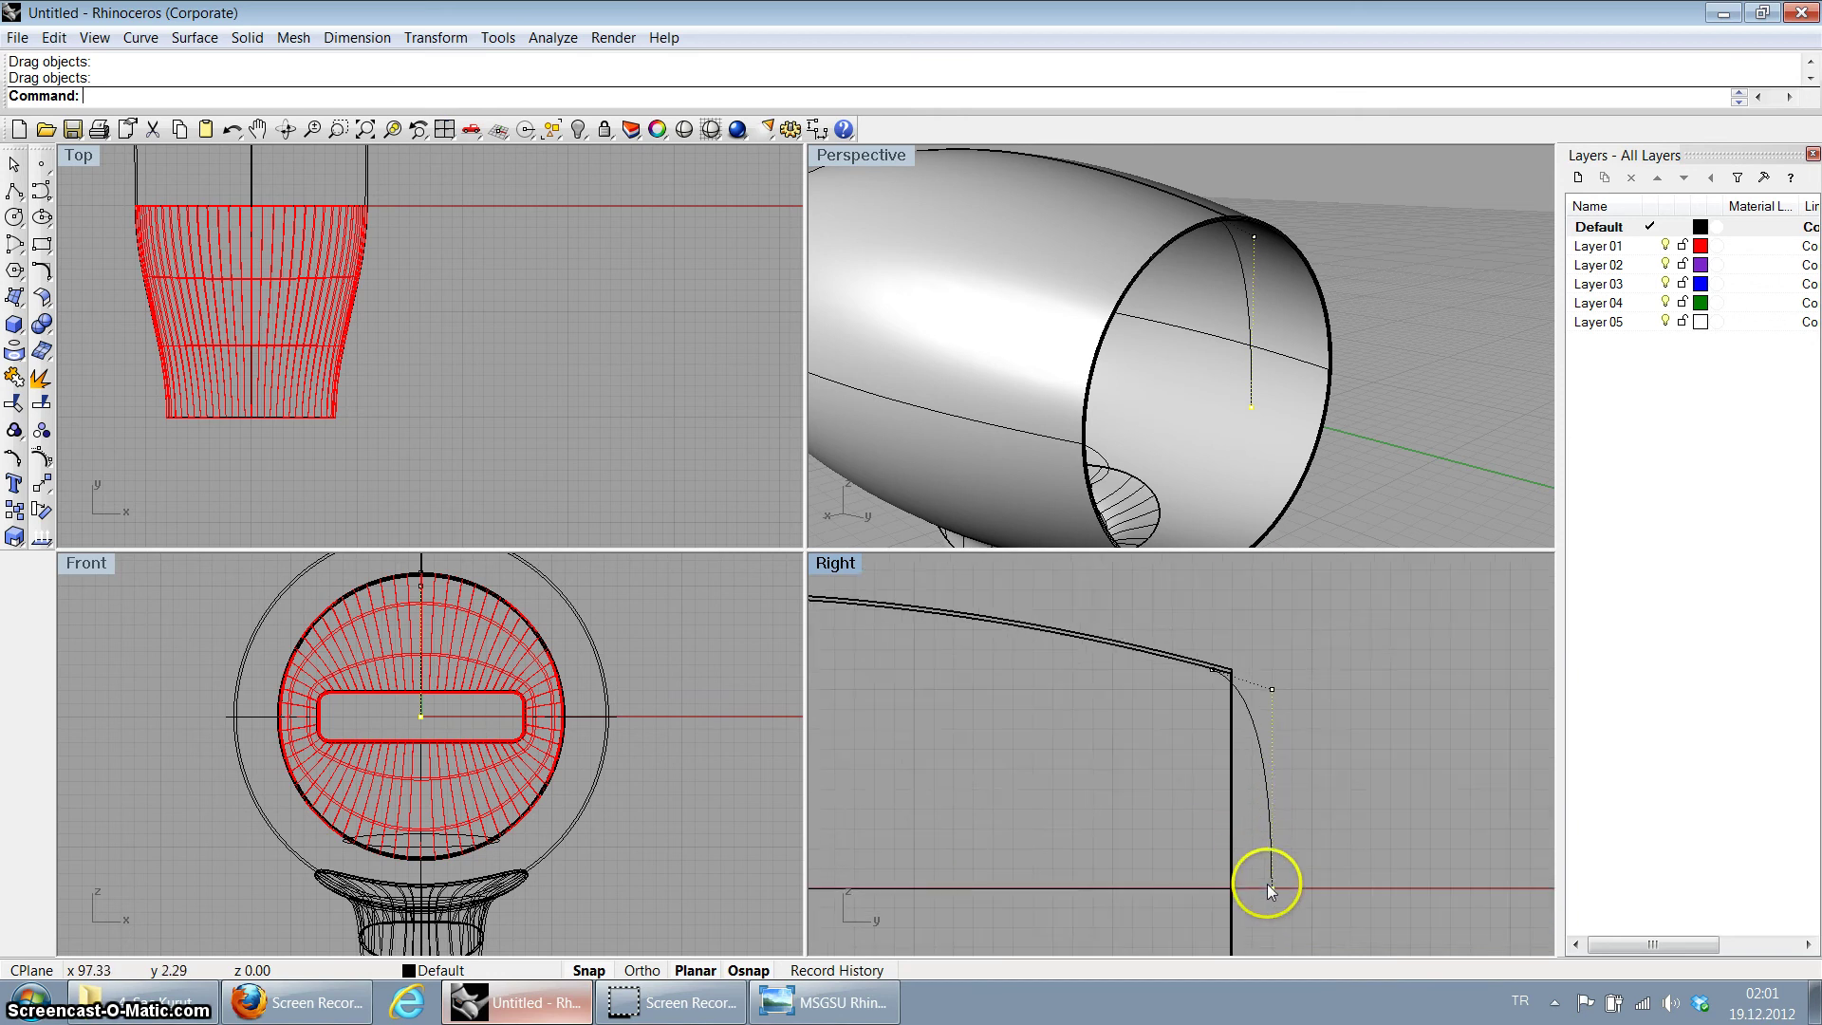
{"action": "scroll", "coordinate": [1269, 888], "scroll_direction": "up", "scroll_amount": 1}
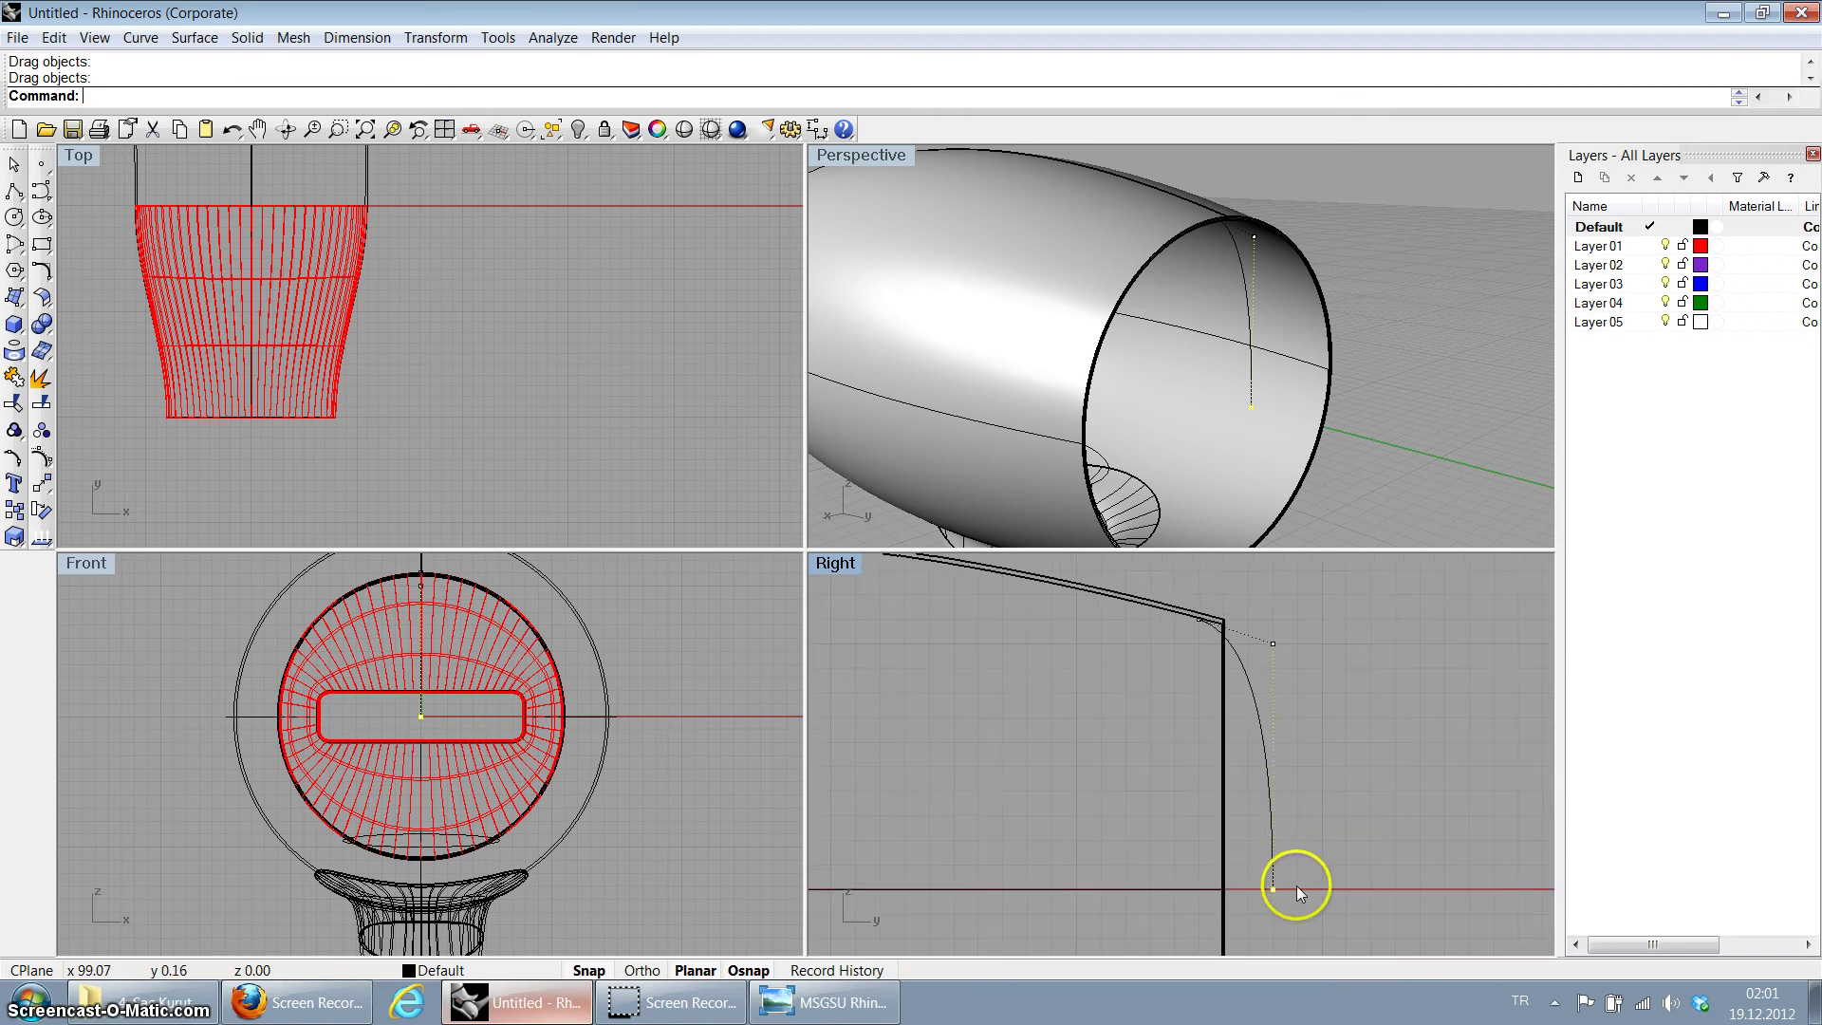
Step: Revolve the rounded rear curve 360 degrees around the barrel's centre axis, keeping the input curve
{"action": "left_click", "coordinate": [16, 298]}
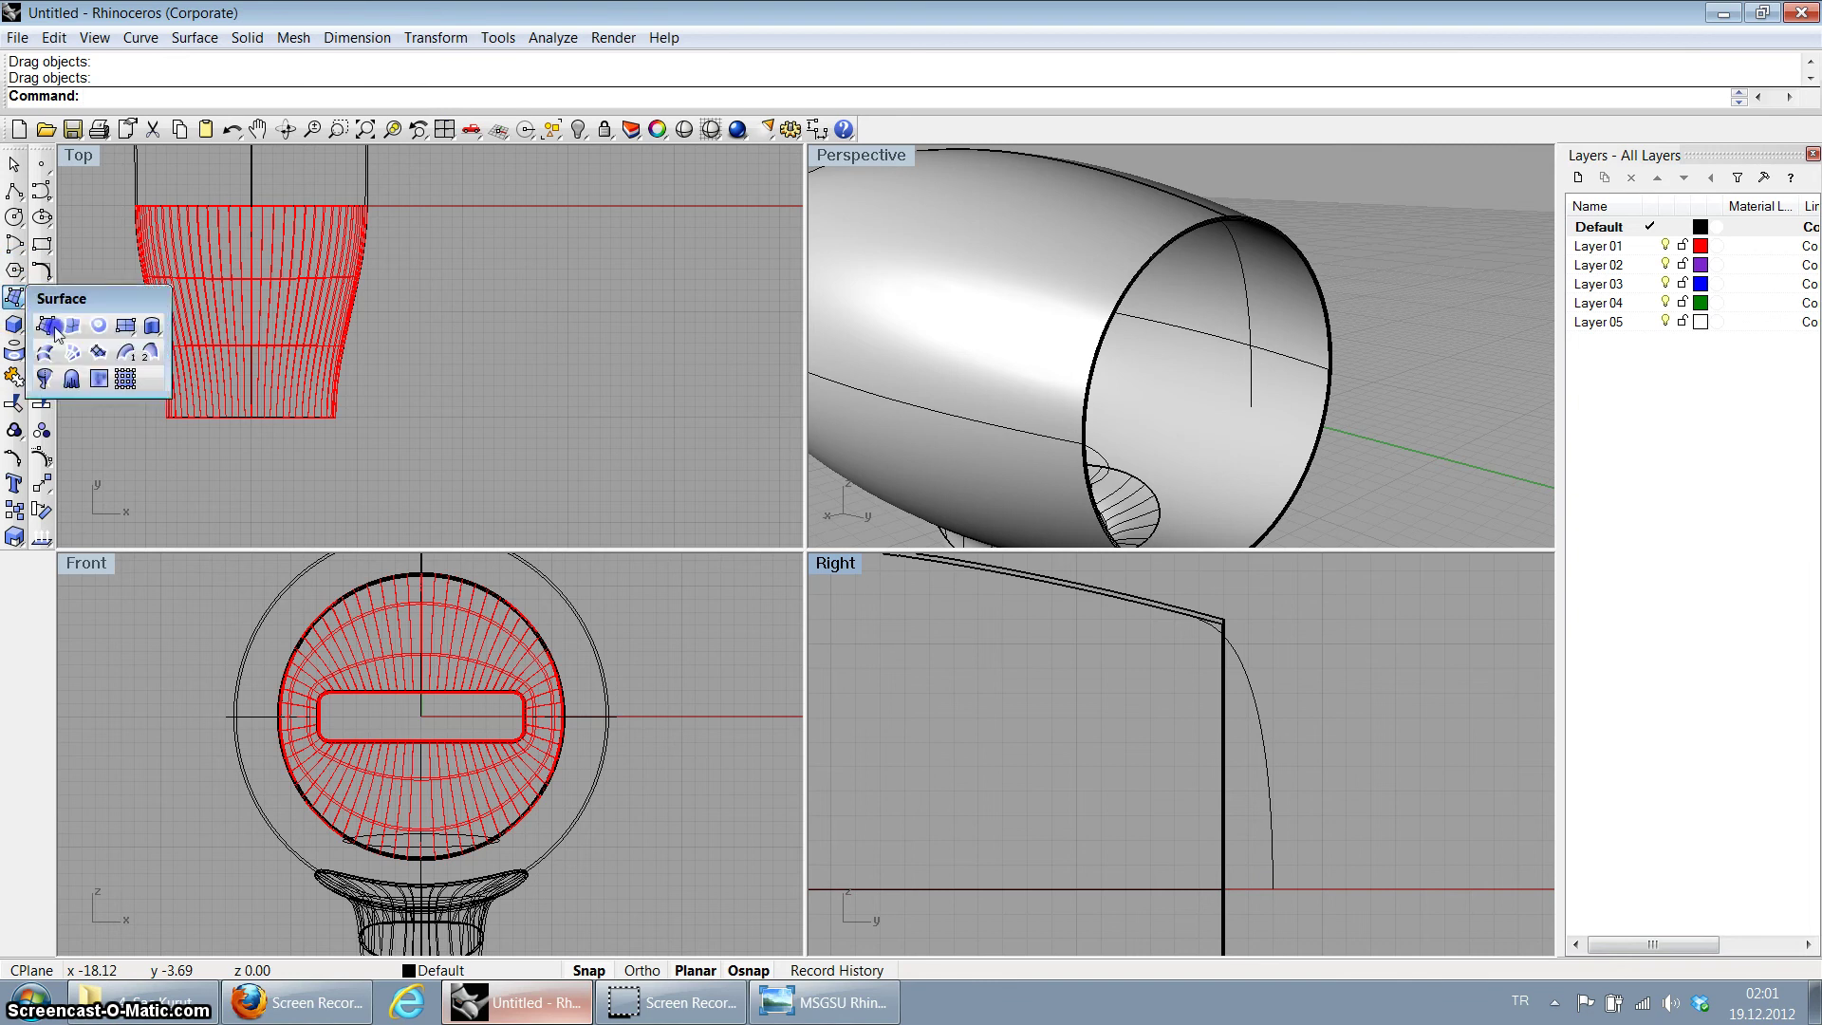
{"action": "left_click", "coordinate": [80, 378]}
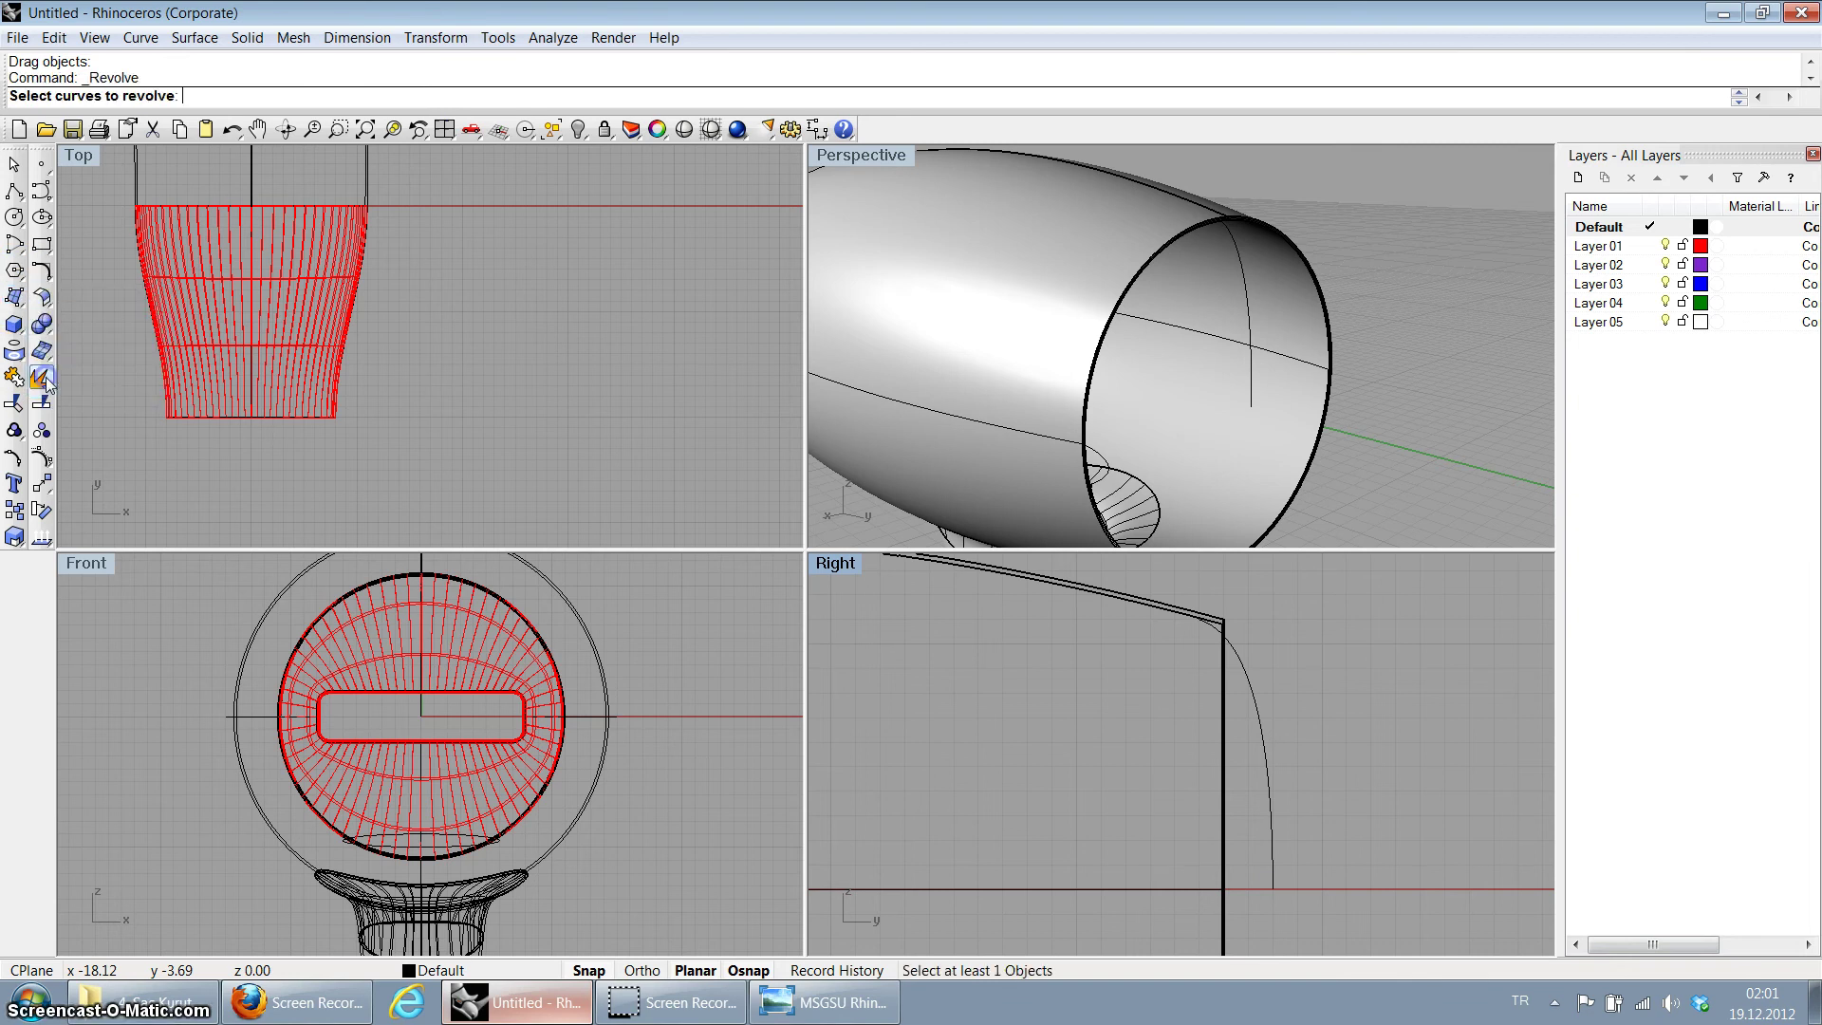
{"action": "left_click", "coordinate": [1274, 841]}
{"action": "right_click", "coordinate": [1274, 841]}
{"action": "left_click", "coordinate": [1319, 888]}
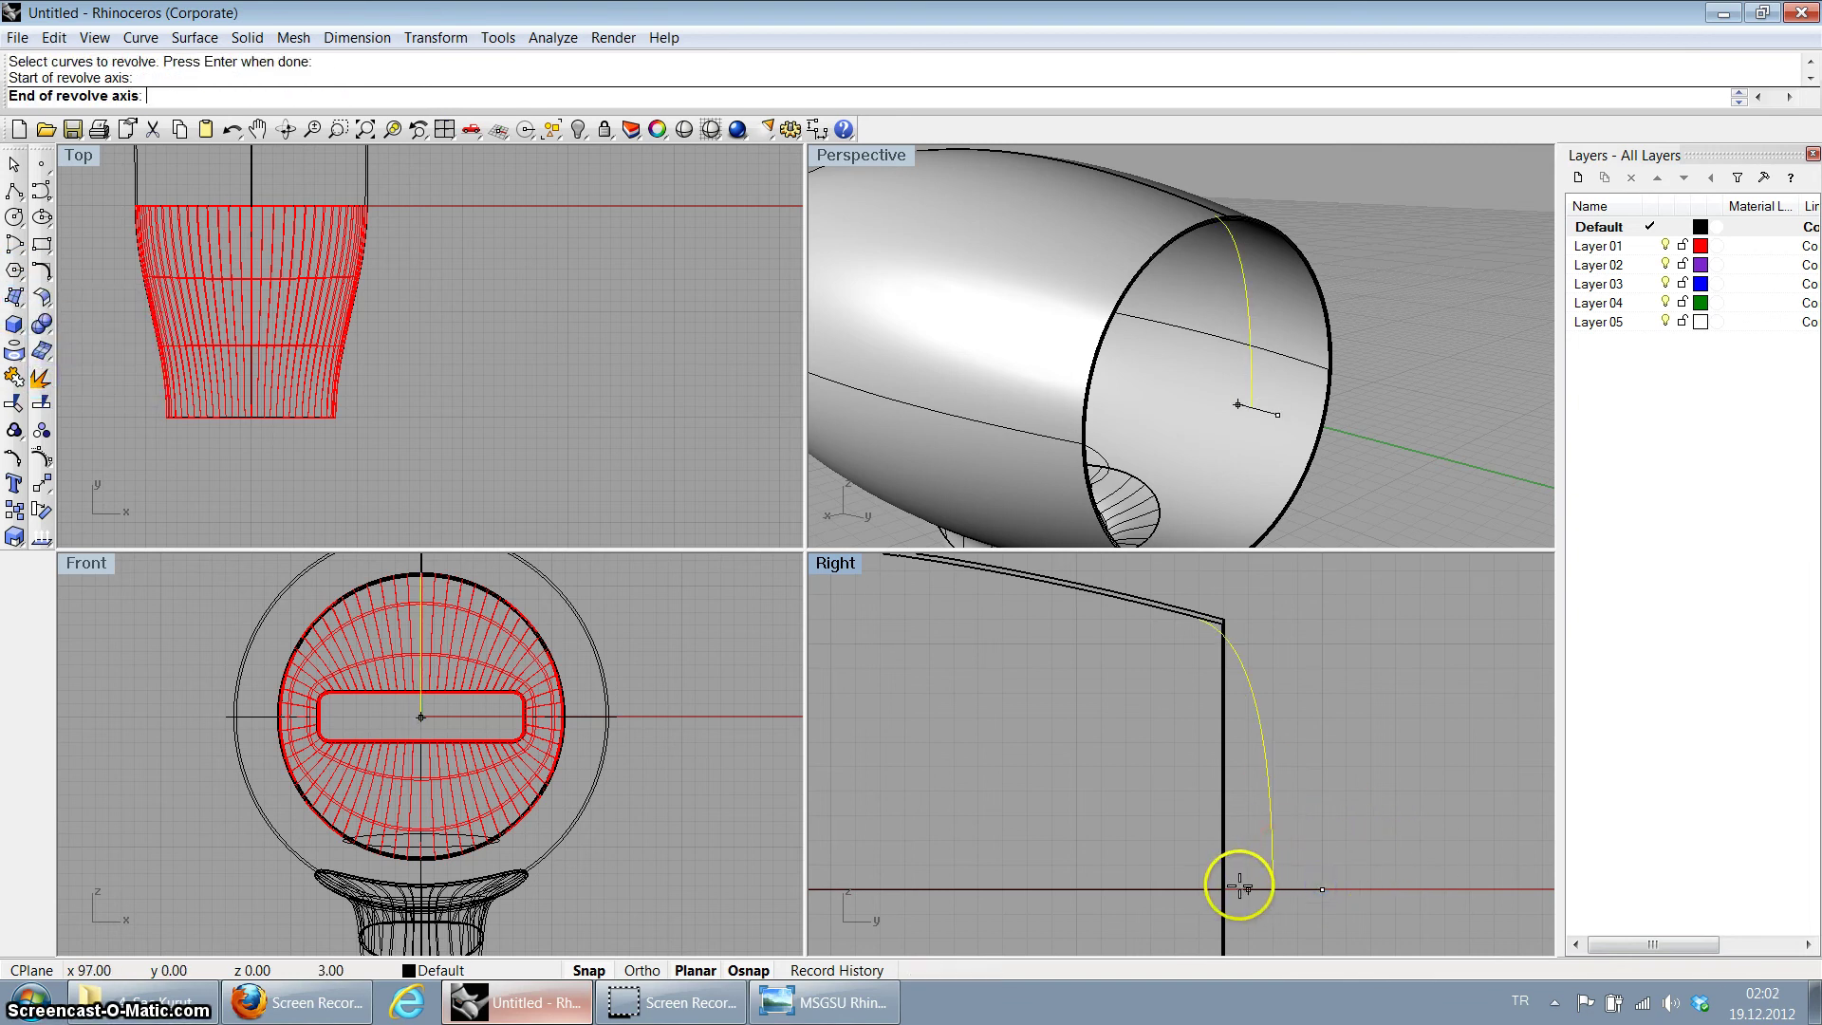
{"action": "left_click", "coordinate": [1247, 885]}
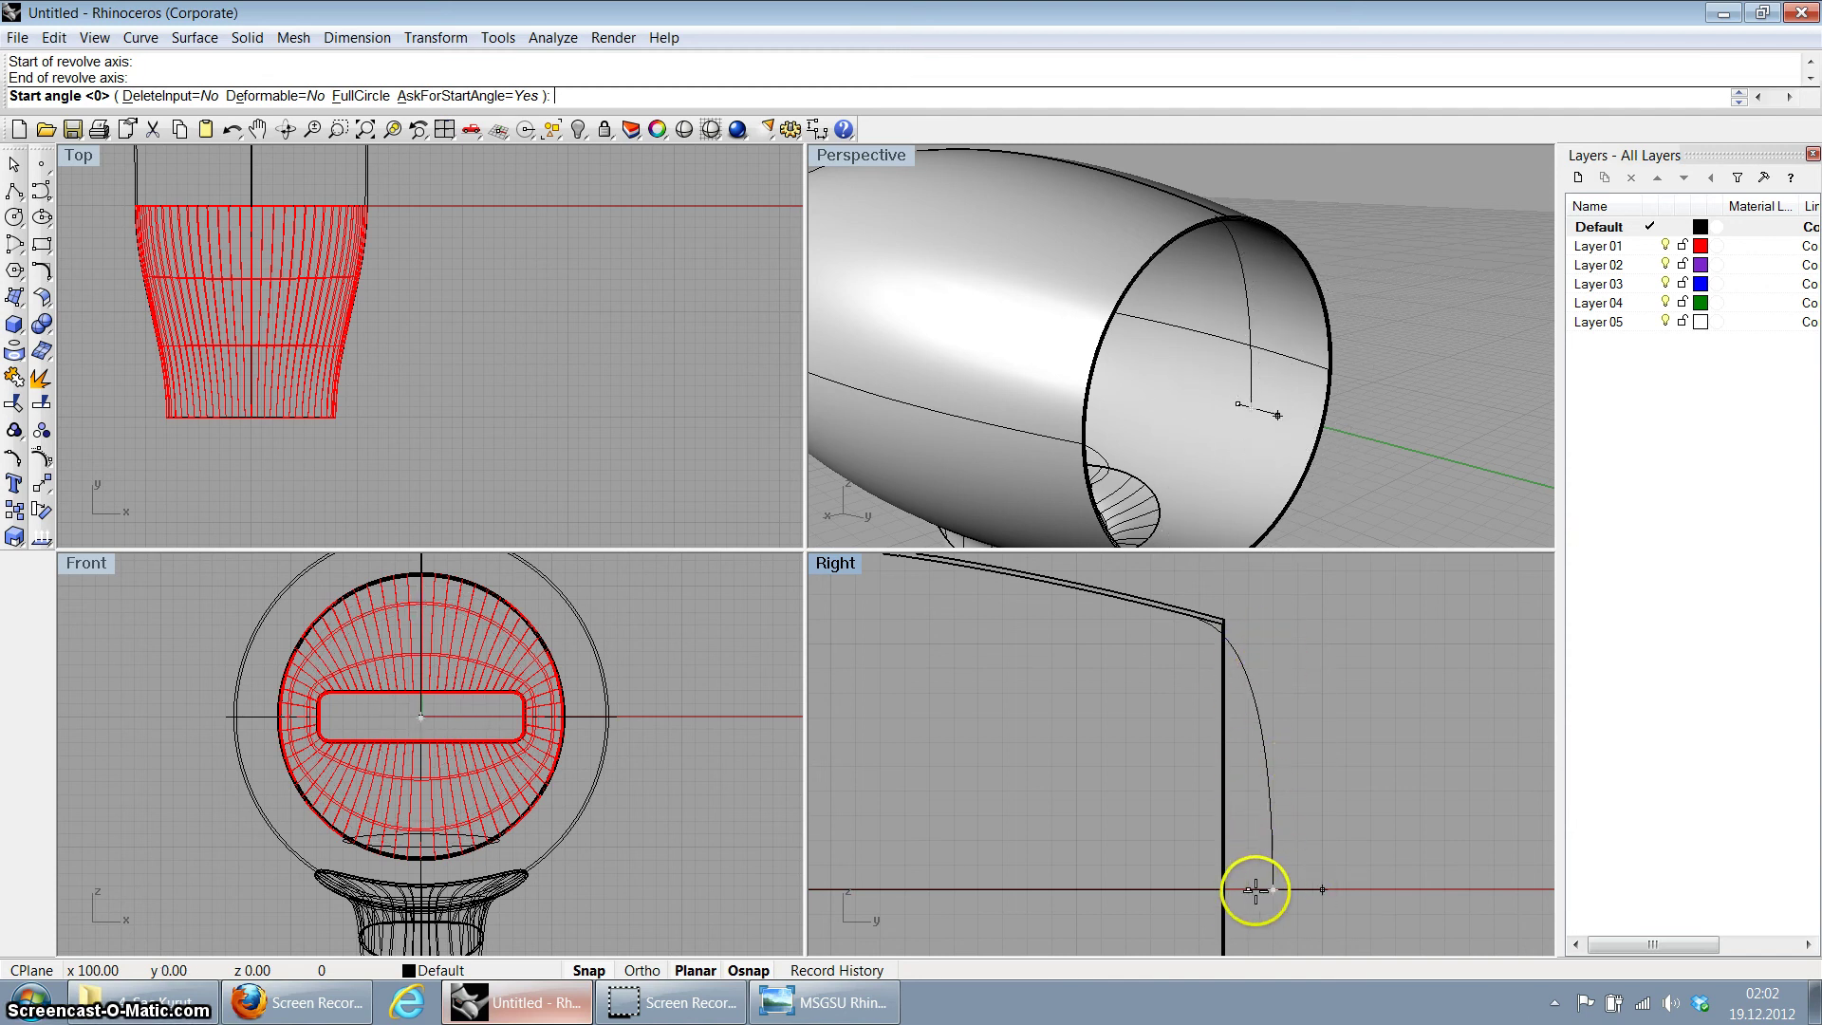
{"action": "left_click", "coordinate": [1287, 883]}
{"action": "key", "text": "Return"}
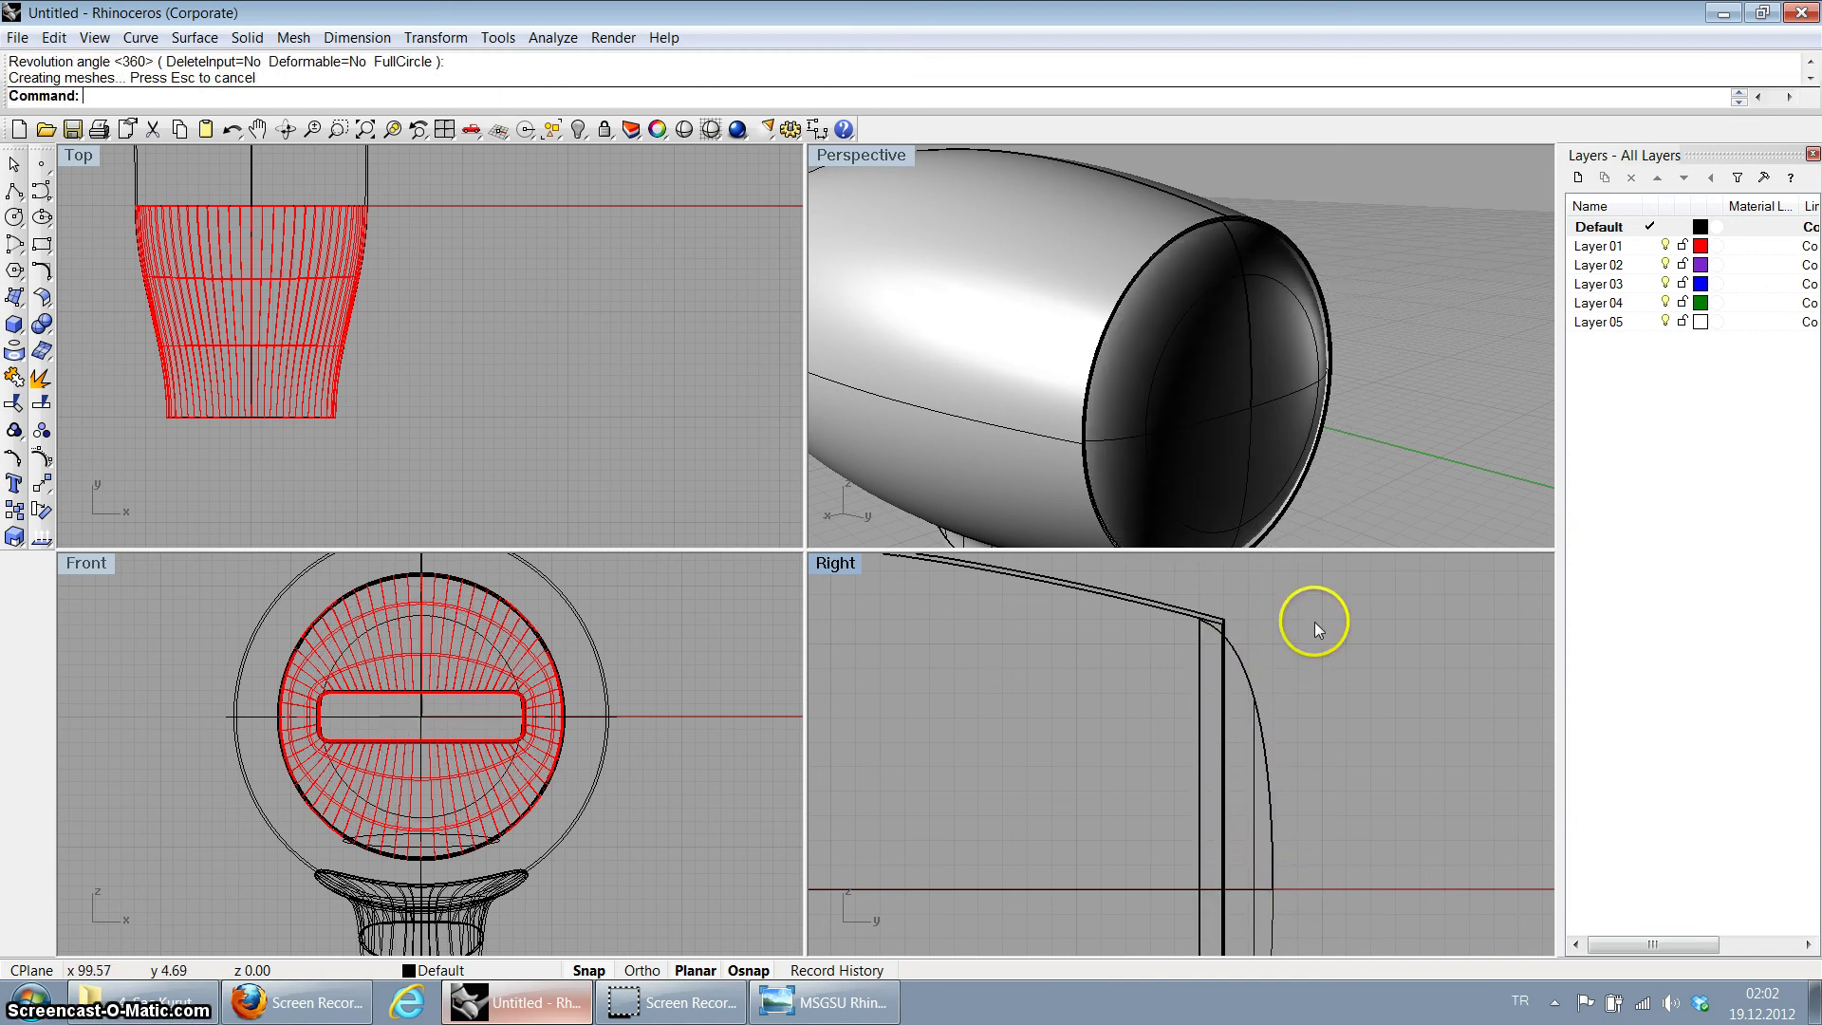
Step: Move the revolved dome at the barrel's rear end onto Layer 03
{"action": "scroll", "coordinate": [1274, 224], "scroll_direction": "up", "scroll_amount": 3}
{"action": "double_click", "coordinate": [891, 157]}
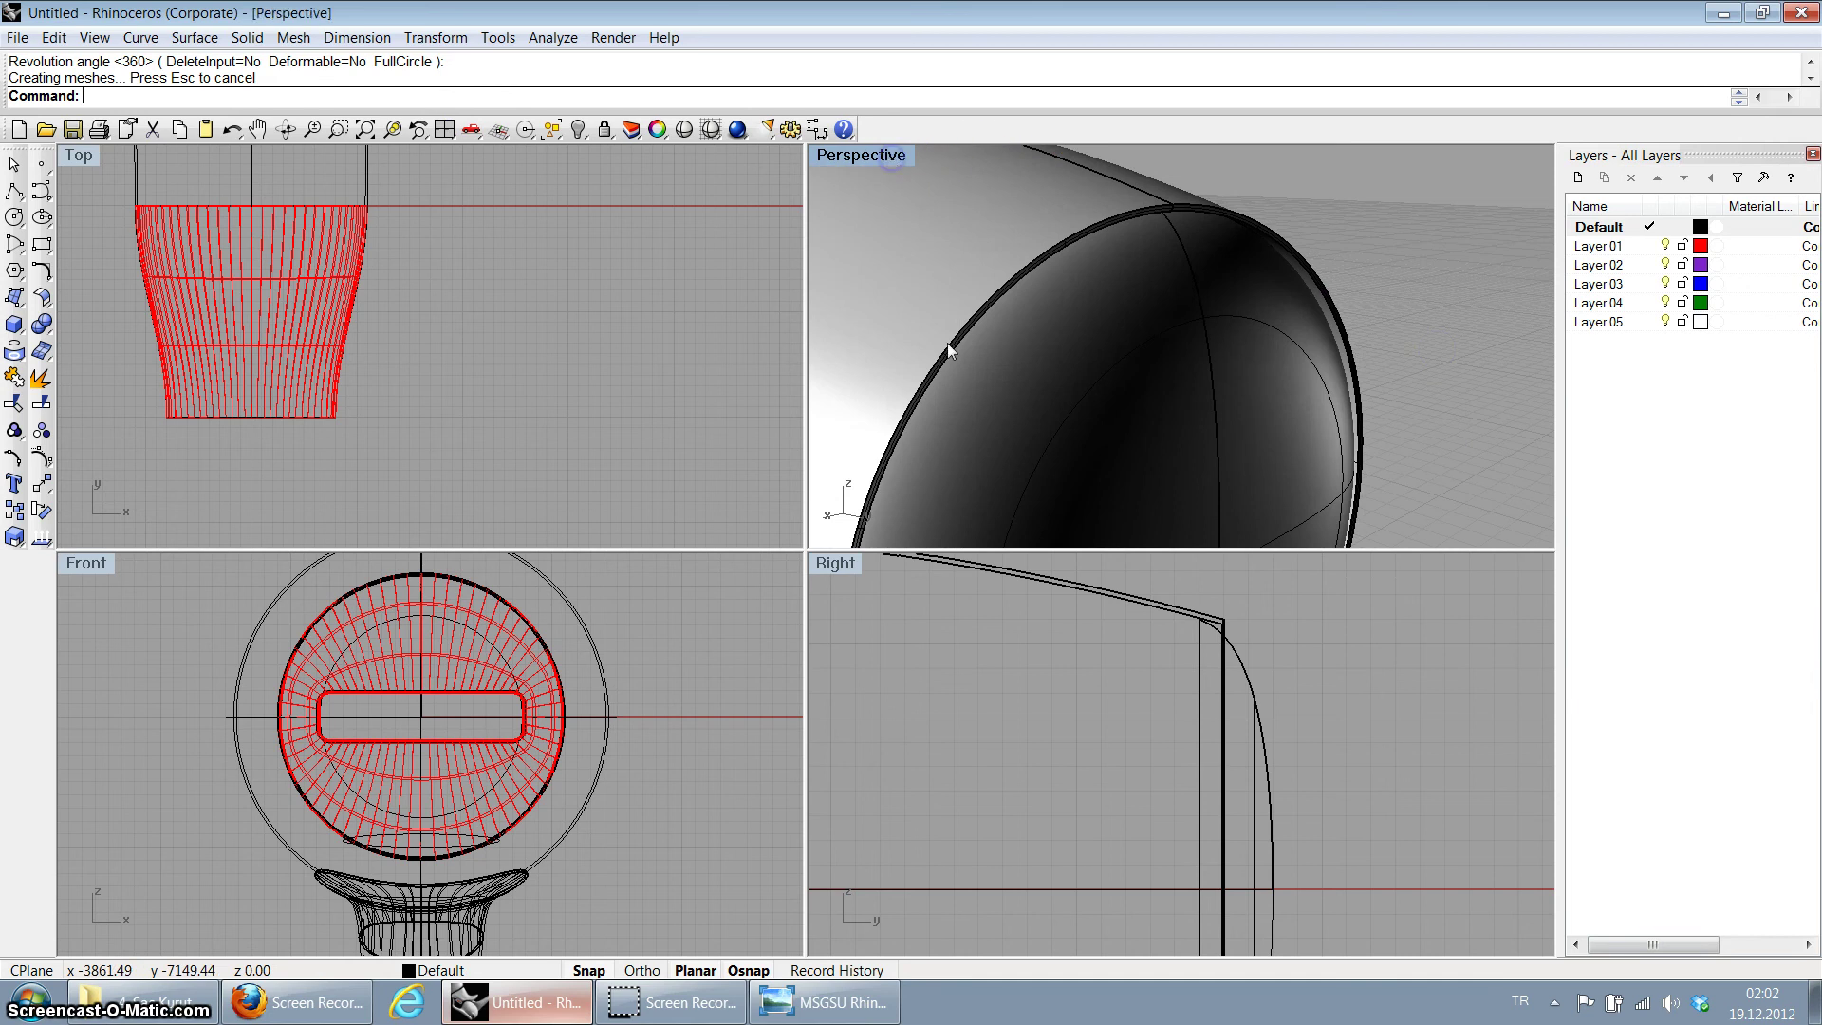
{"action": "scroll", "coordinate": [959, 380], "scroll_direction": "down", "scroll_amount": 5}
{"action": "scroll", "coordinate": [787, 414], "scroll_direction": "up", "scroll_amount": 2}
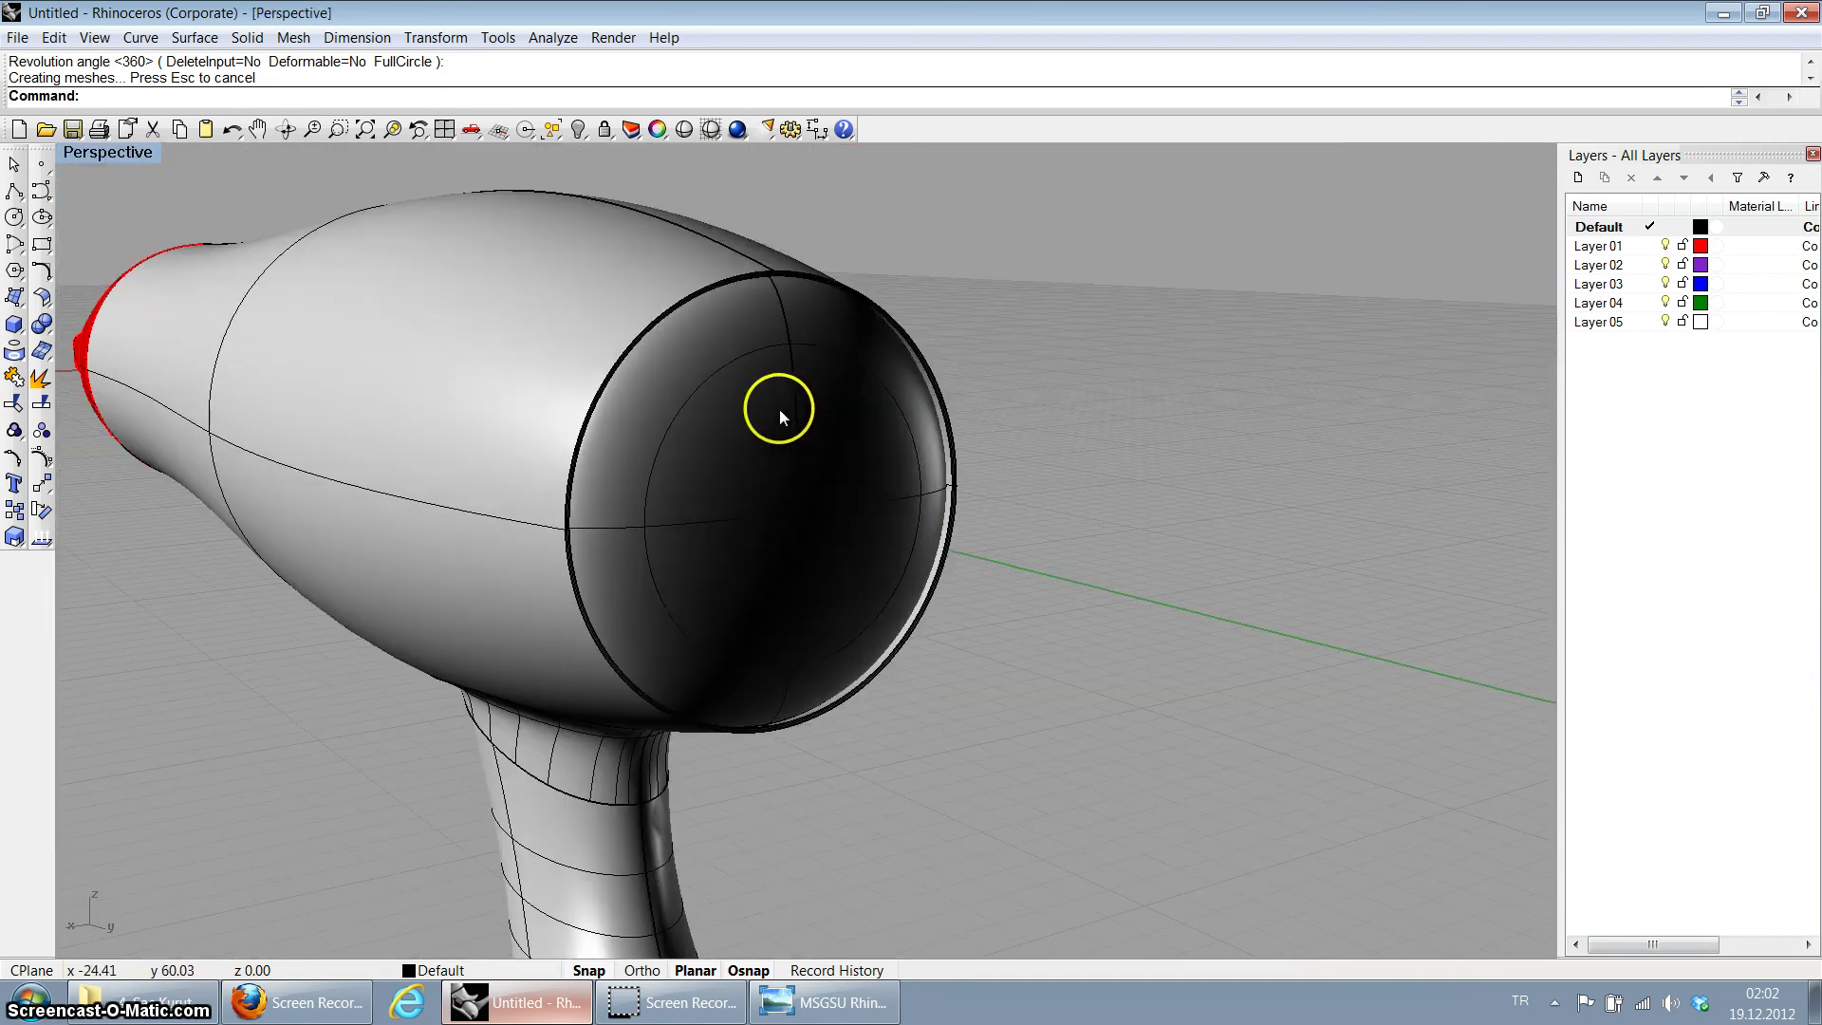
{"action": "left_click", "coordinate": [771, 409]}
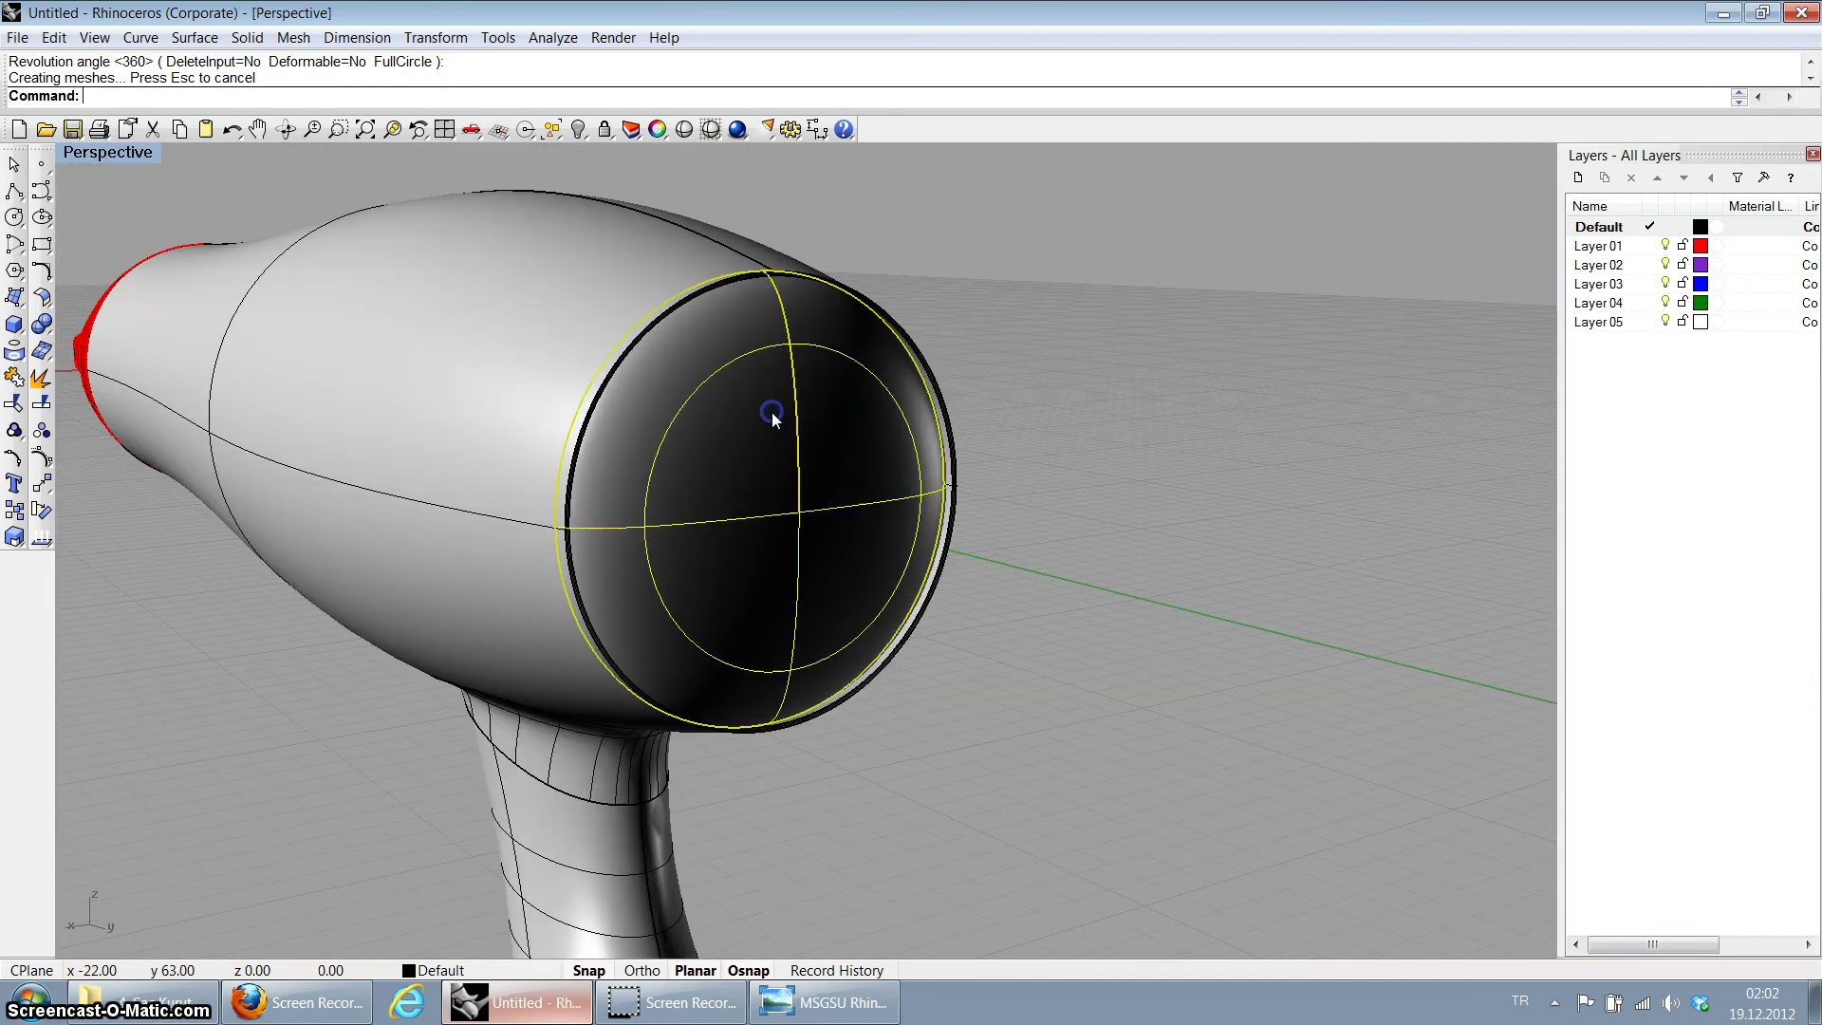
{"action": "left_click", "coordinate": [627, 134]}
{"action": "left_click", "coordinate": [676, 154]}
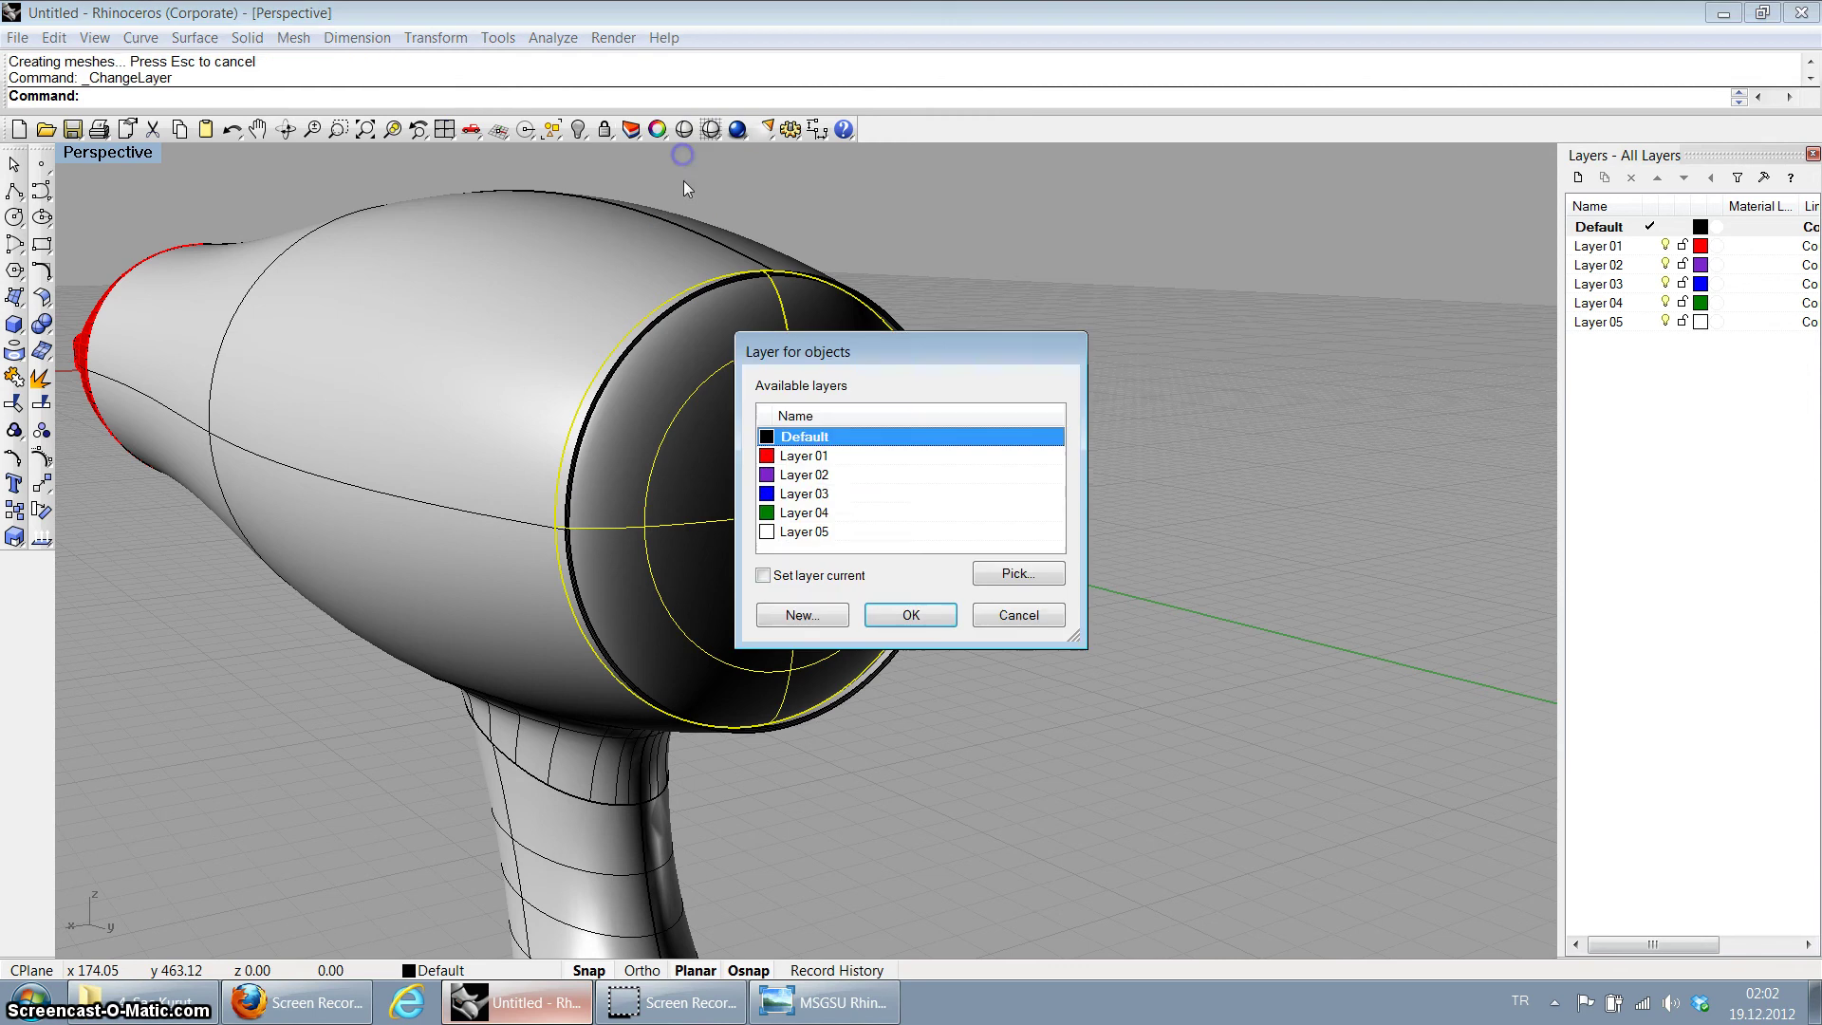
{"action": "left_click", "coordinate": [803, 496]}
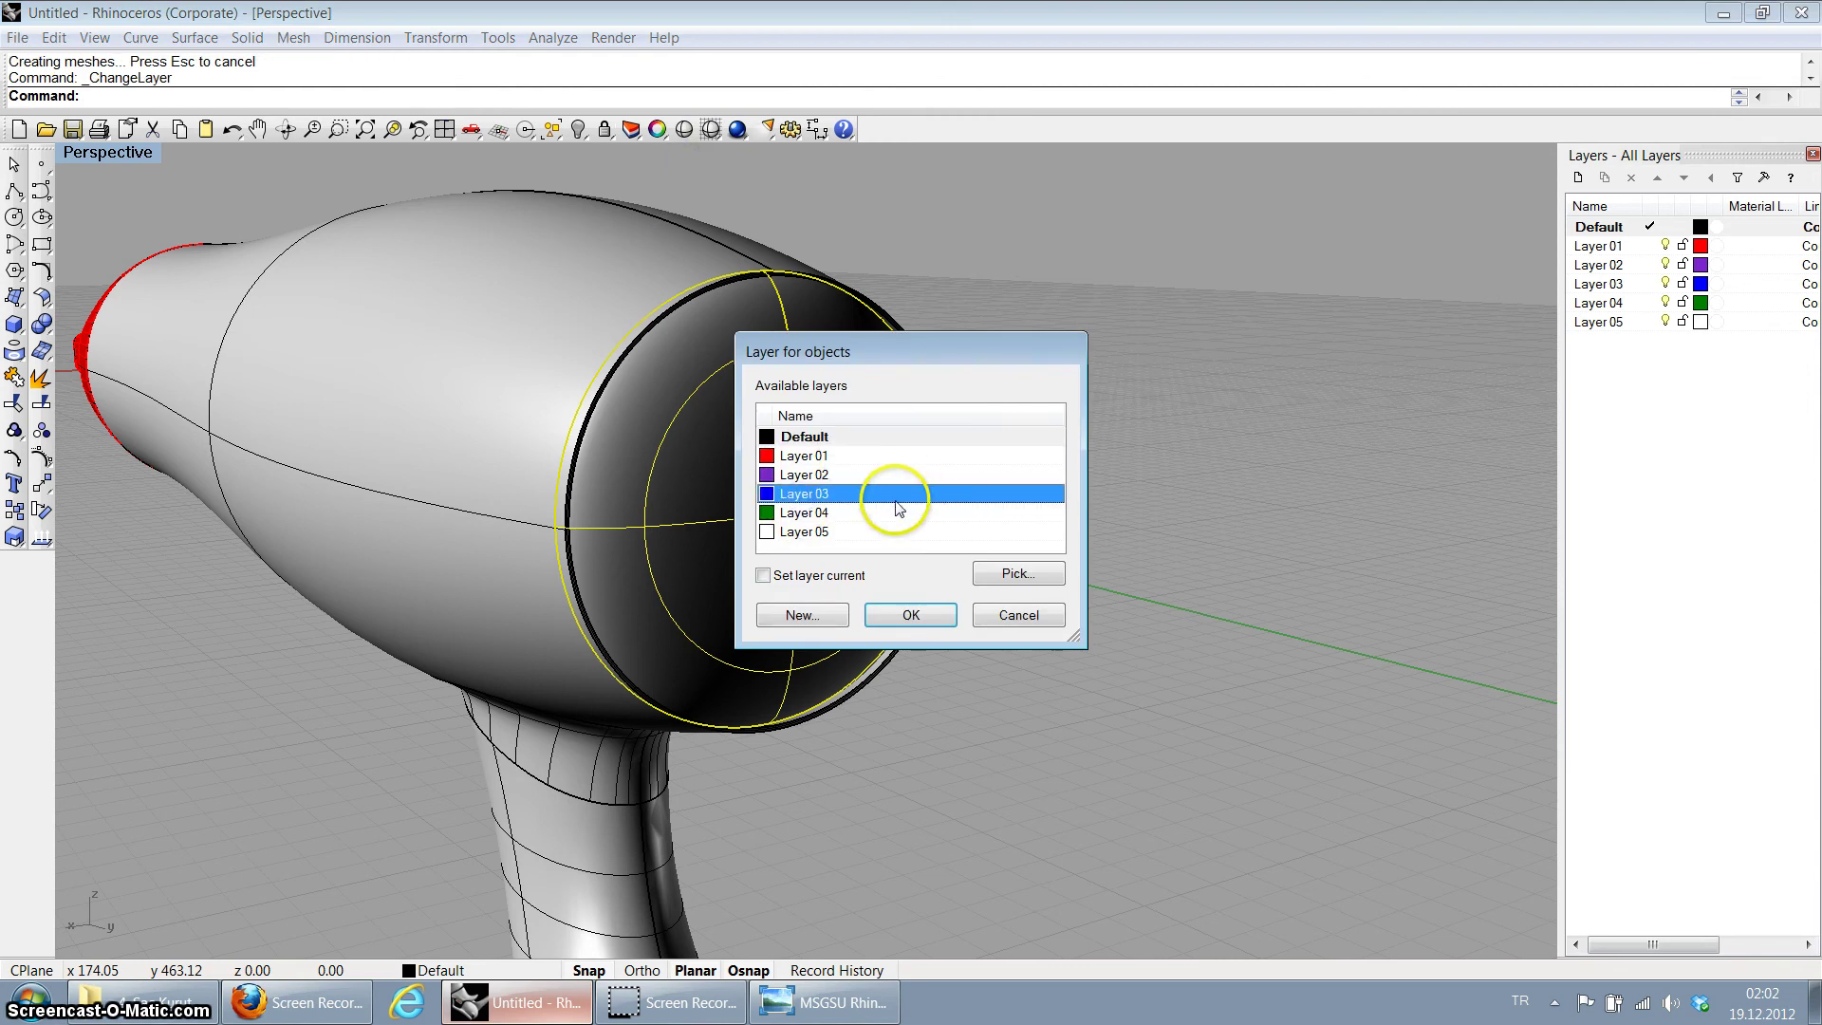
{"action": "double_click", "coordinate": [803, 495]}
{"action": "scroll", "coordinate": [1073, 475], "scroll_direction": "down", "scroll_amount": 2}
{"action": "right_click_drag", "start_coordinate": [869, 412], "coordinate": [613, 477]}
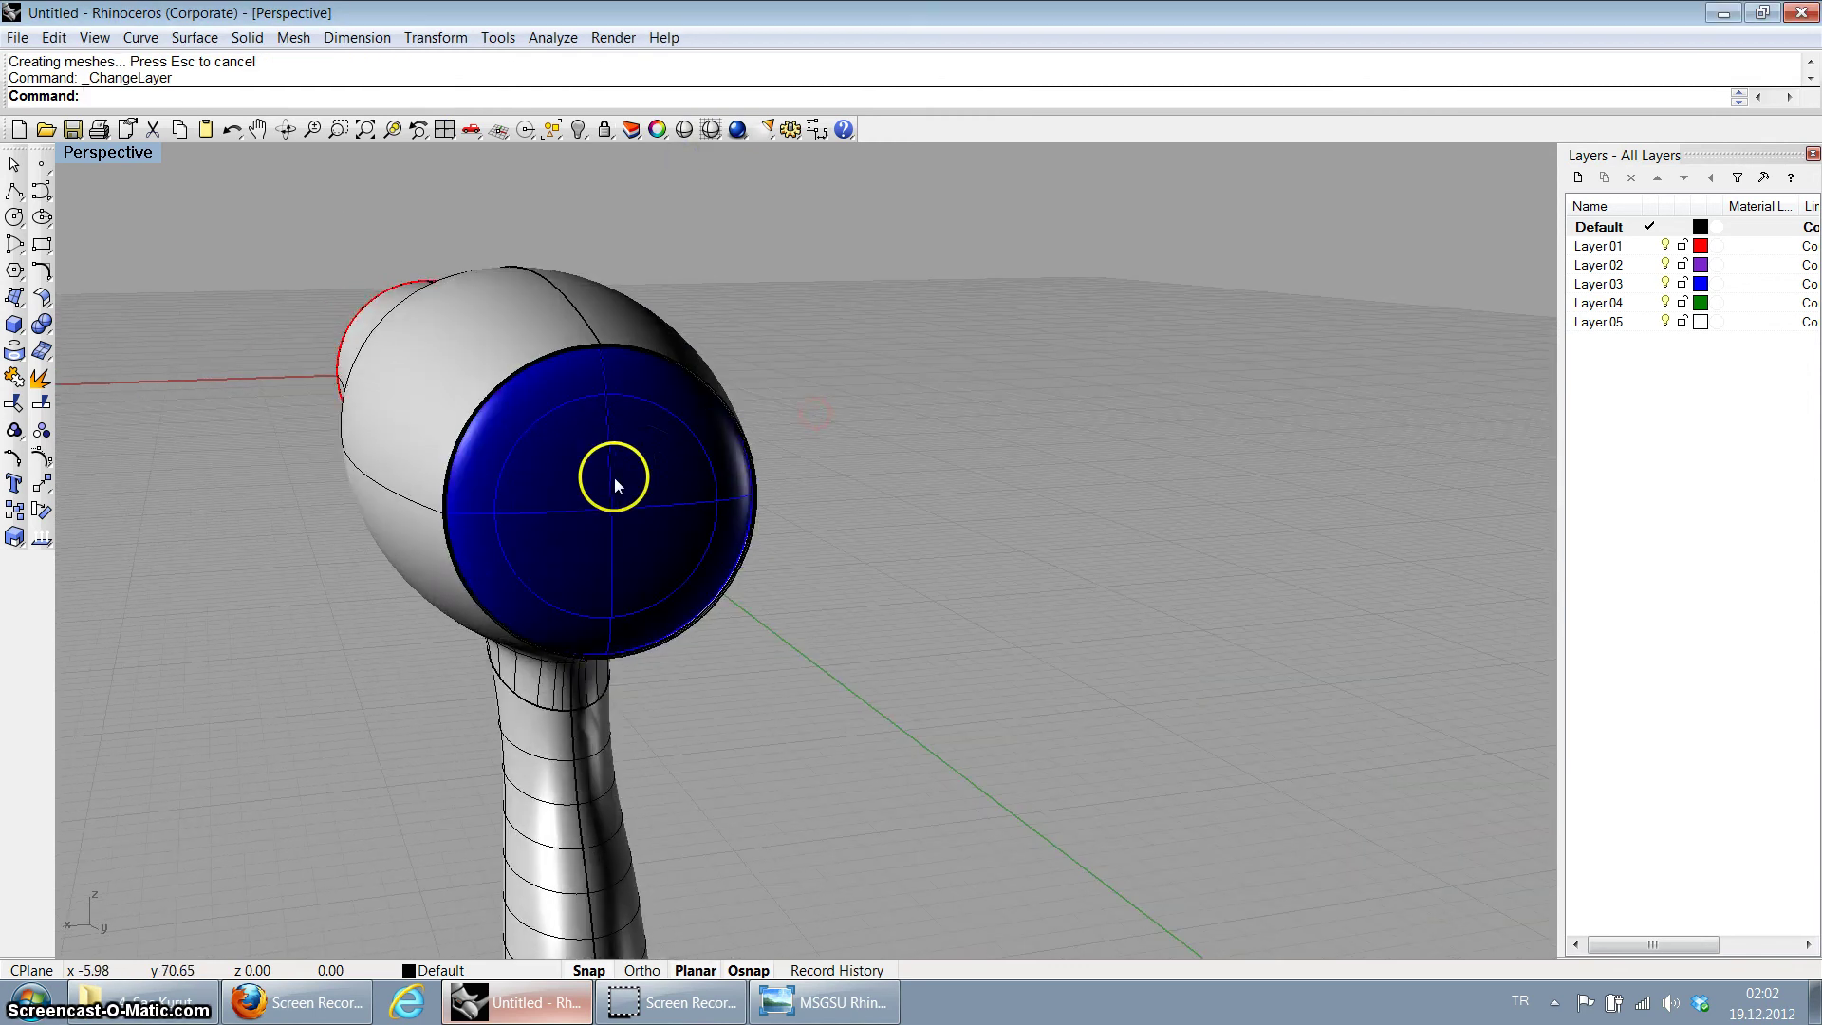
Step: Make Layer 03 the current layer and hide Layer 01 and the Default layer, working in the Front view
{"action": "double_click", "coordinate": [121, 152]}
{"action": "double_click", "coordinate": [837, 564]}
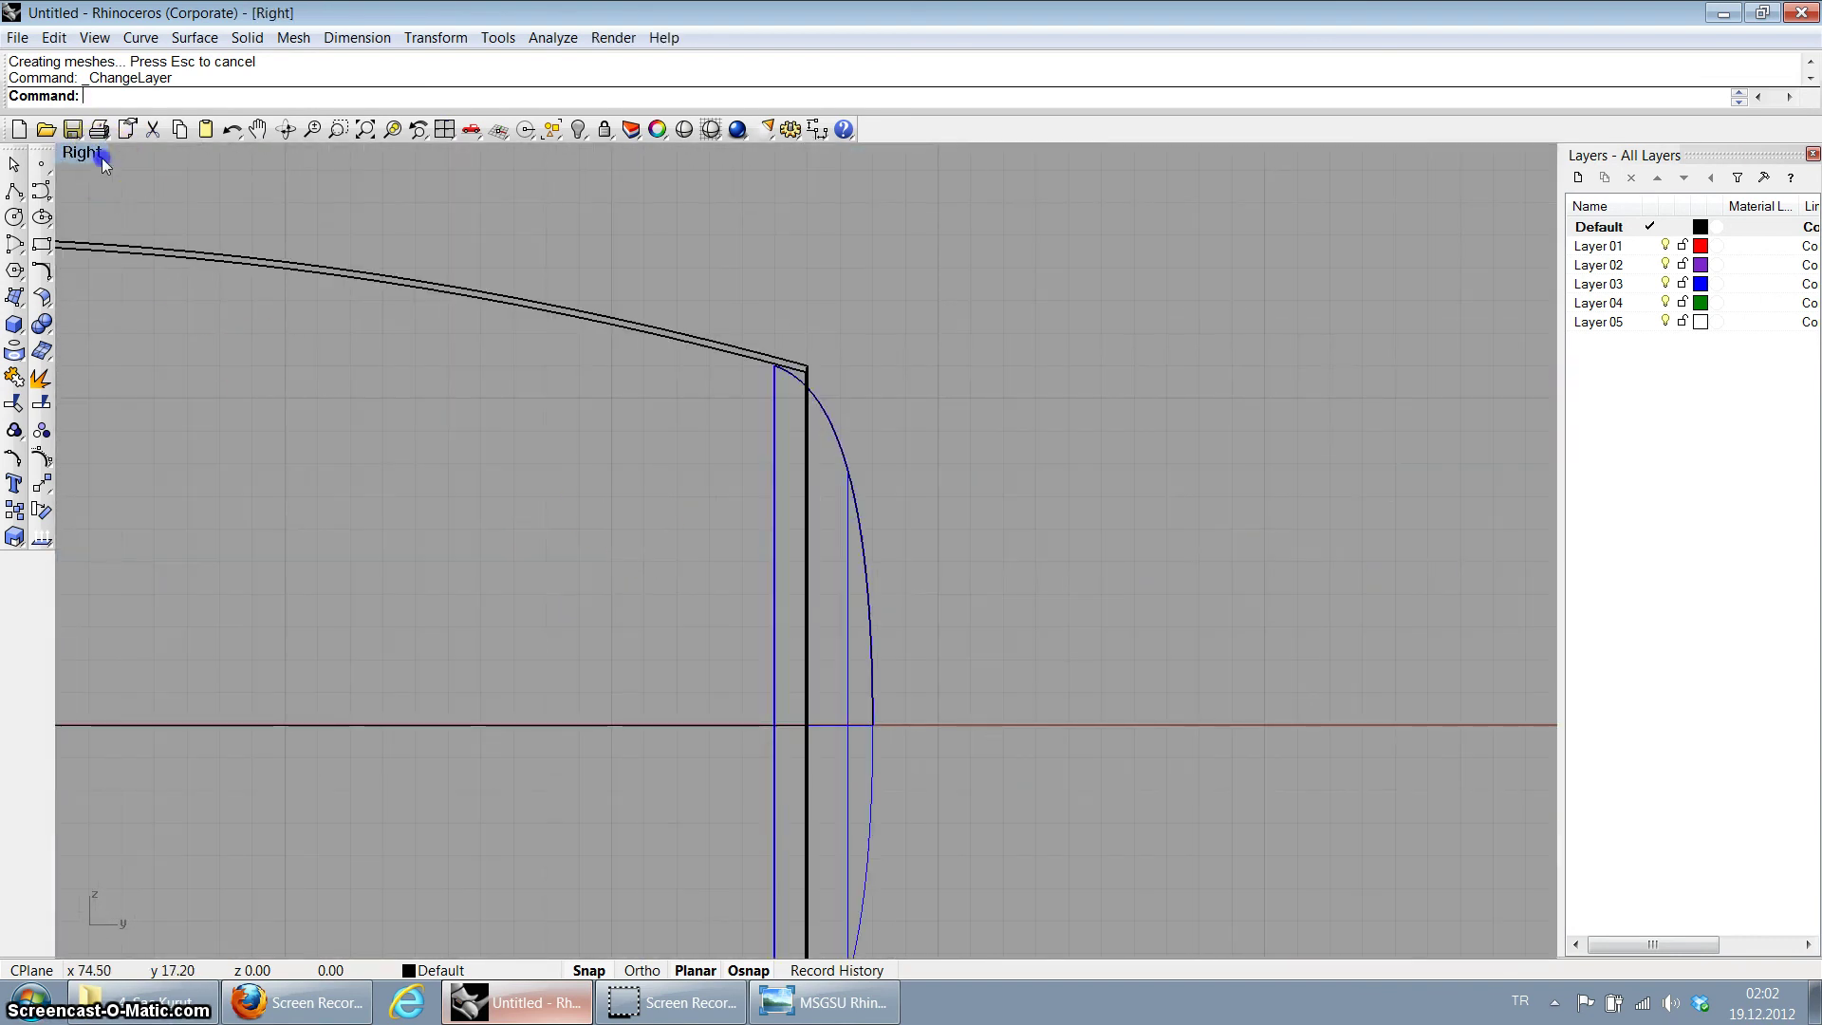
{"action": "double_click", "coordinate": [100, 157]}
{"action": "double_click", "coordinate": [106, 560]}
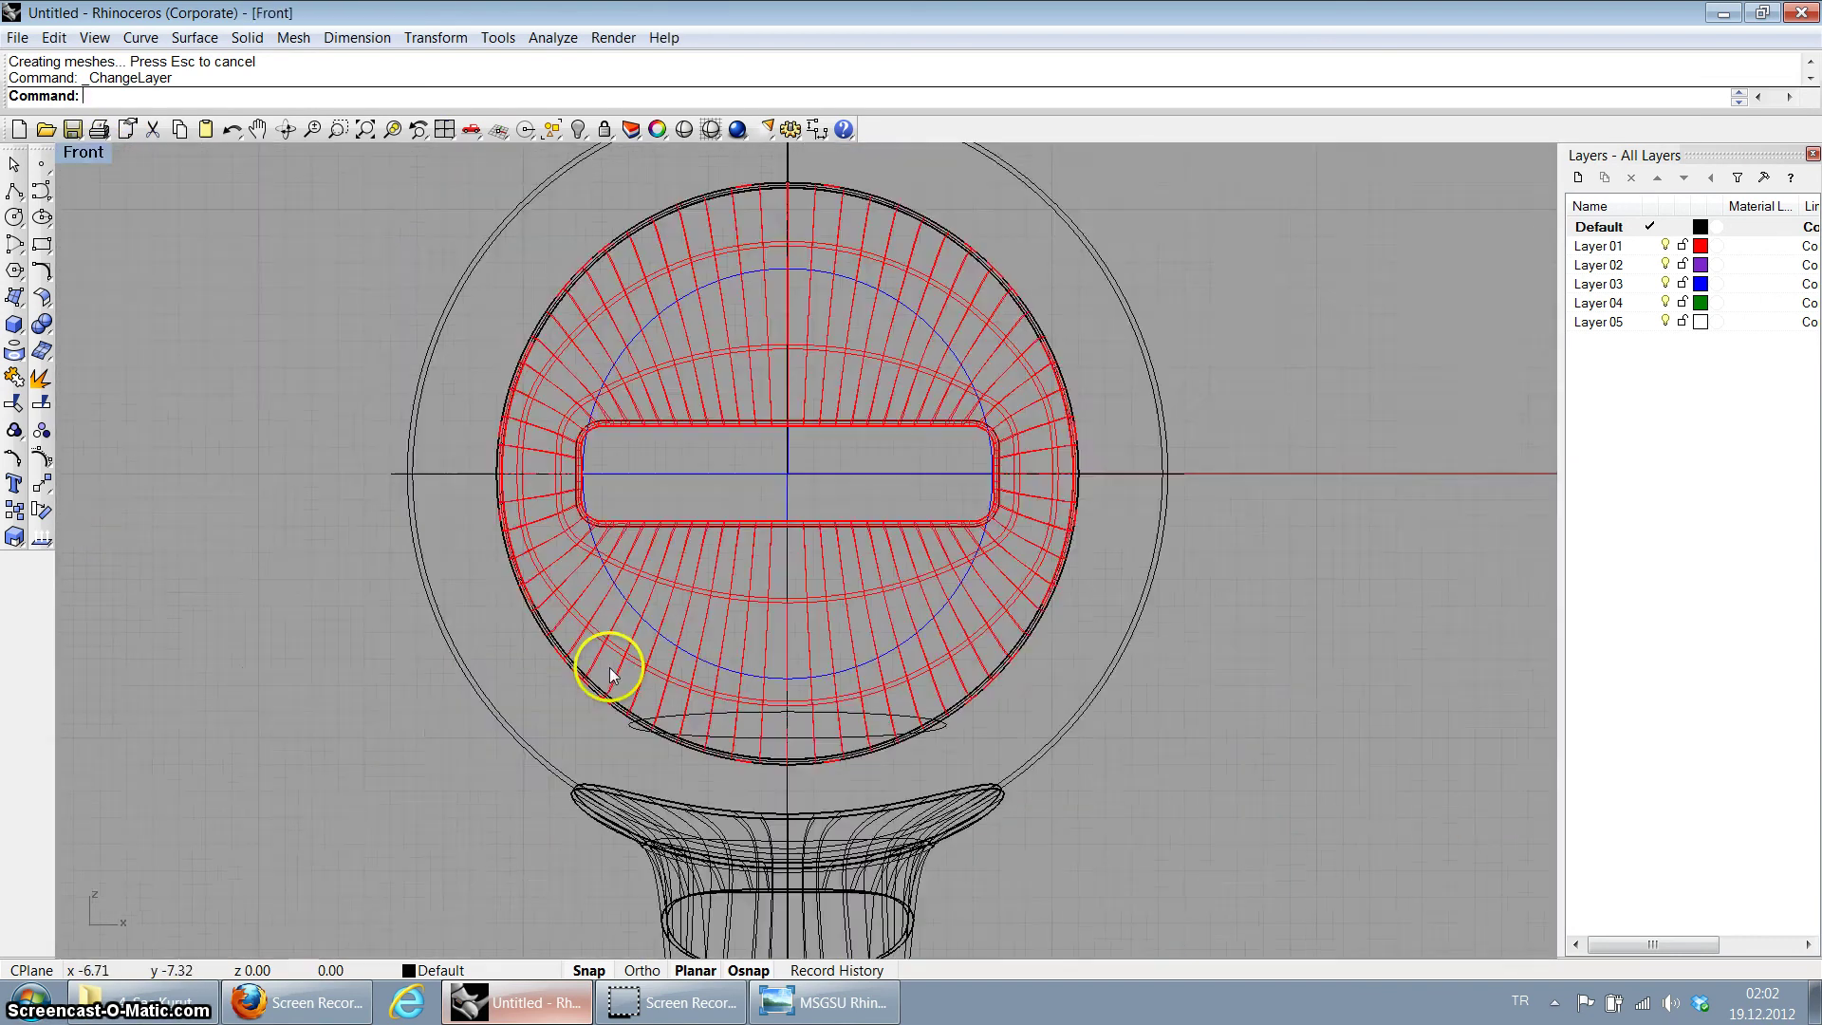
{"action": "scroll", "coordinate": [657, 664], "scroll_direction": "down", "scroll_amount": 8}
{"action": "scroll", "coordinate": [1188, 516], "scroll_direction": "down", "scroll_amount": 6}
{"action": "scroll", "coordinate": [704, 548], "scroll_direction": "up", "scroll_amount": 8}
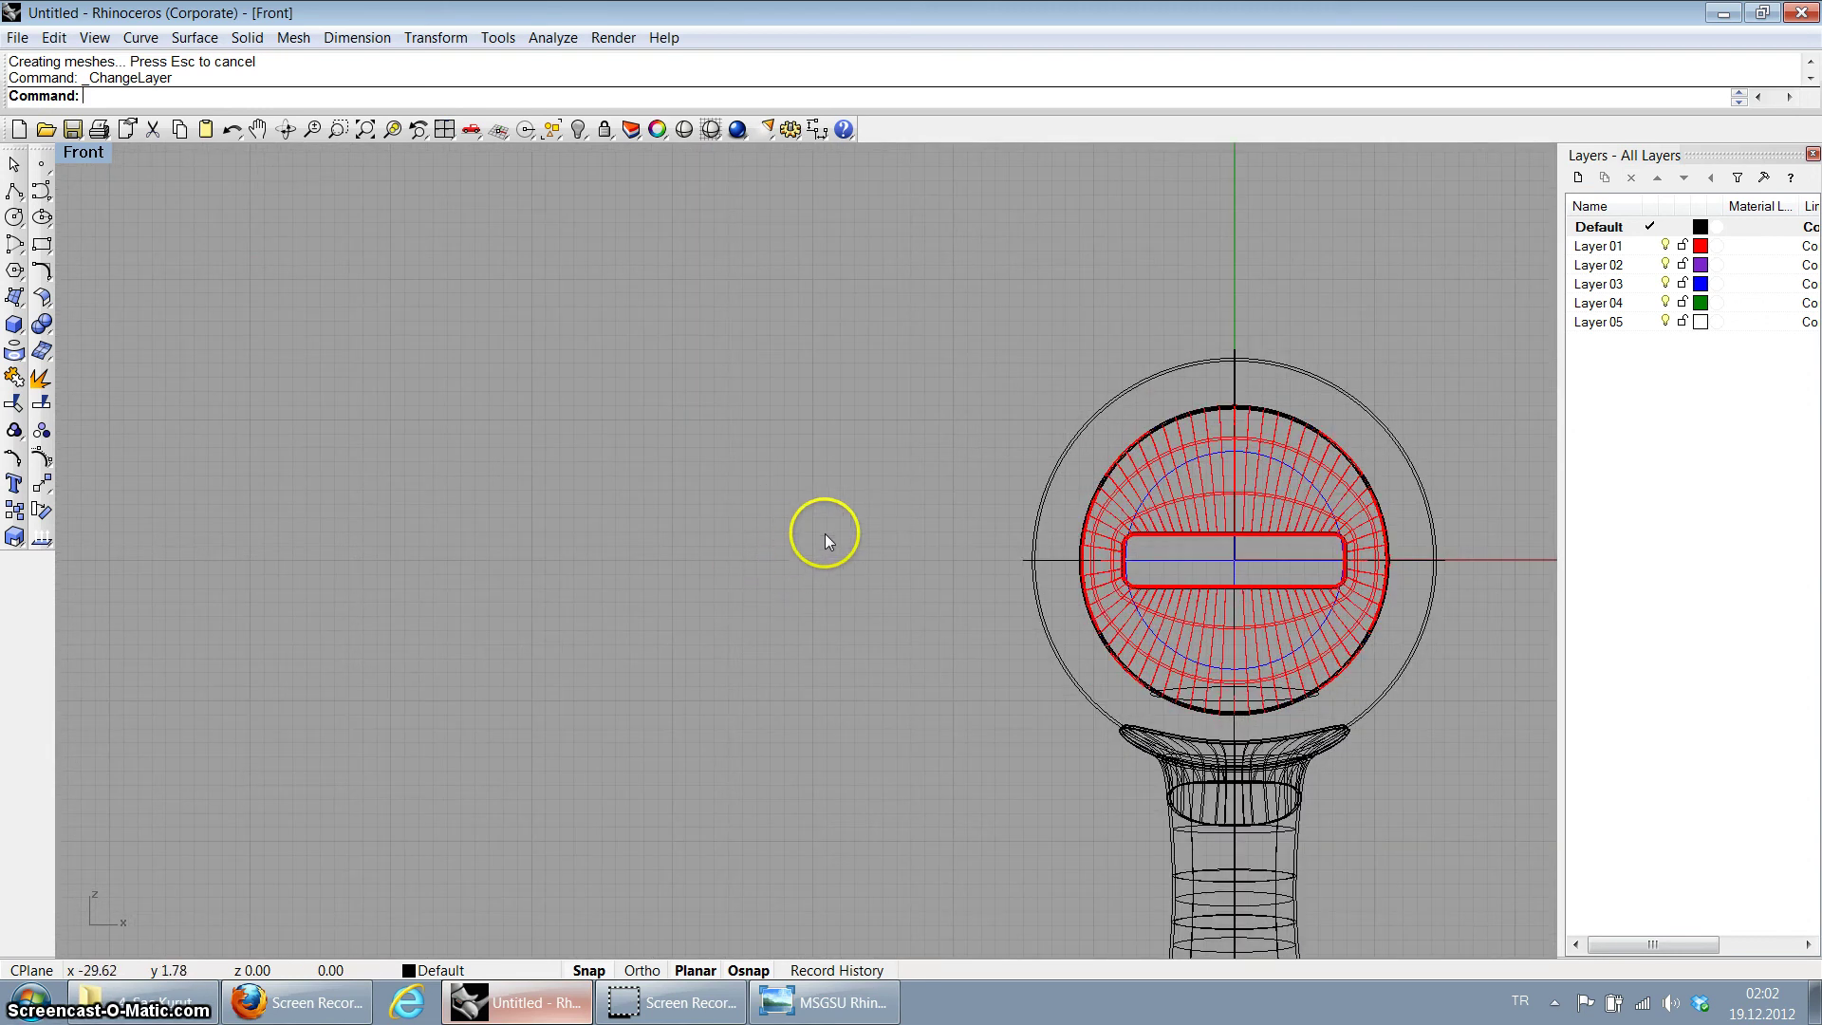
{"action": "scroll", "coordinate": [824, 534], "scroll_direction": "down", "scroll_amount": 1}
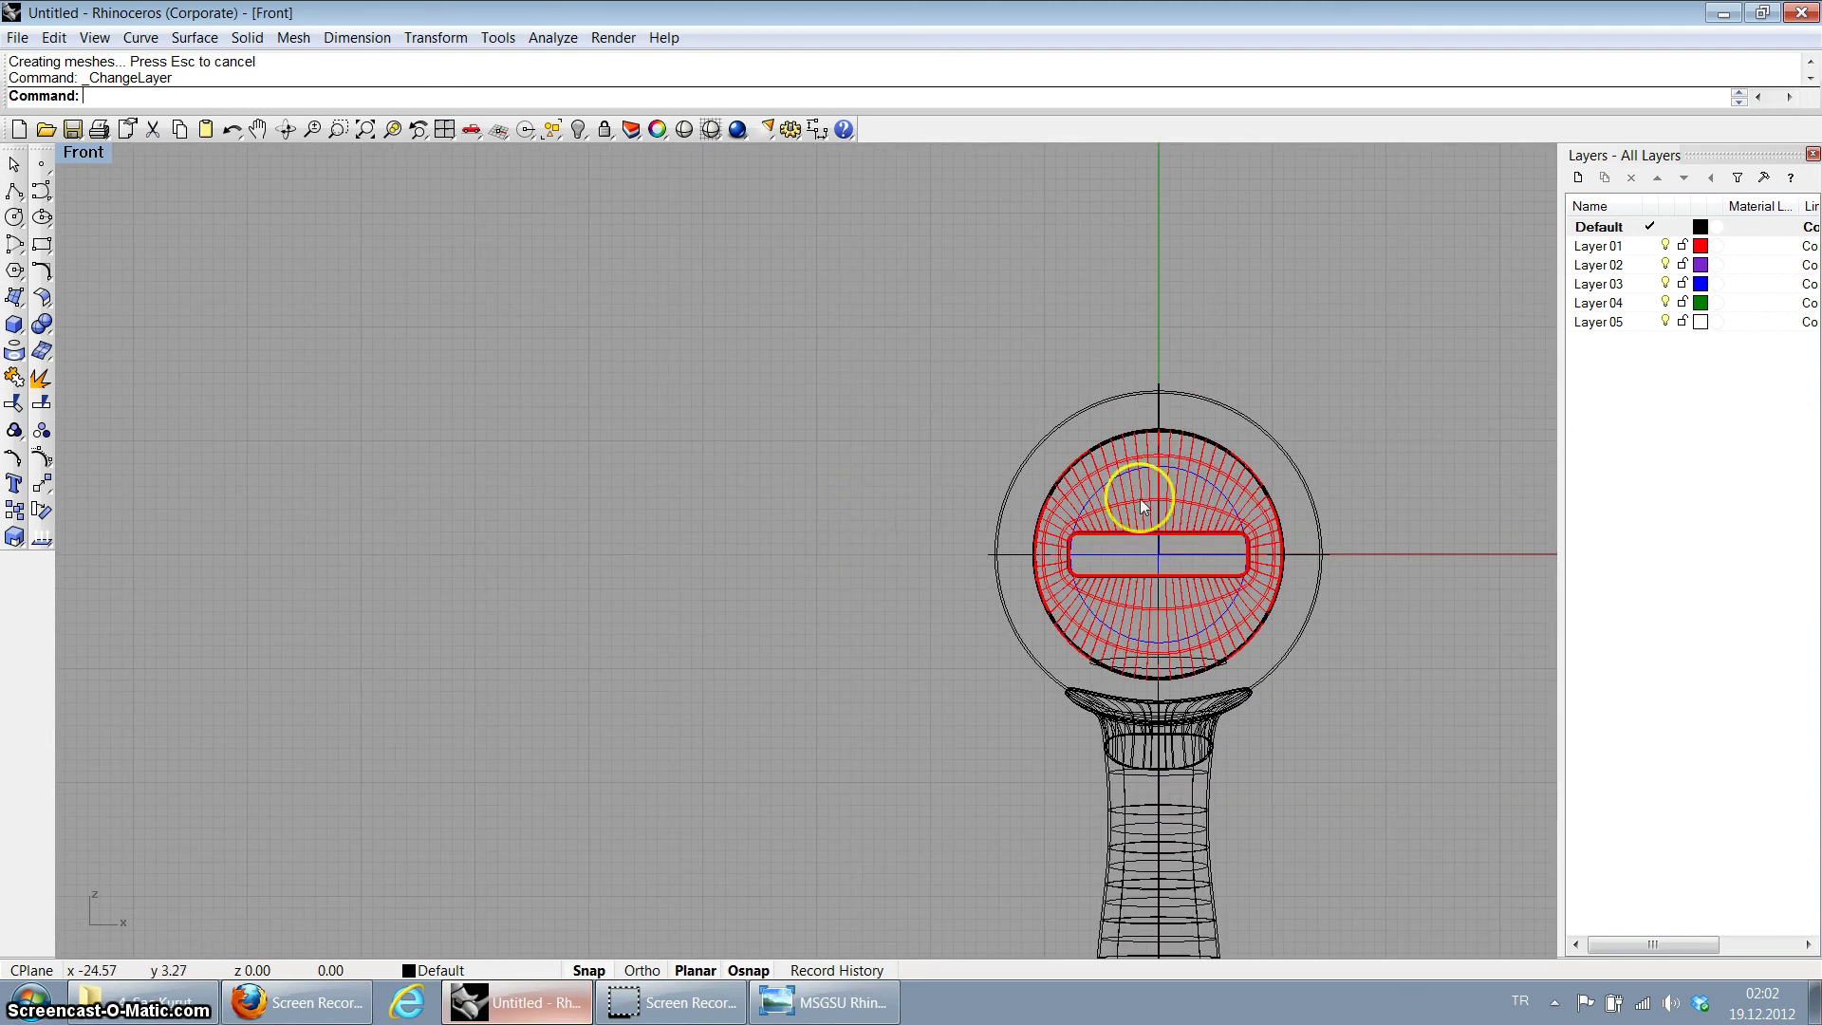
{"action": "double_click", "coordinate": [1609, 287]}
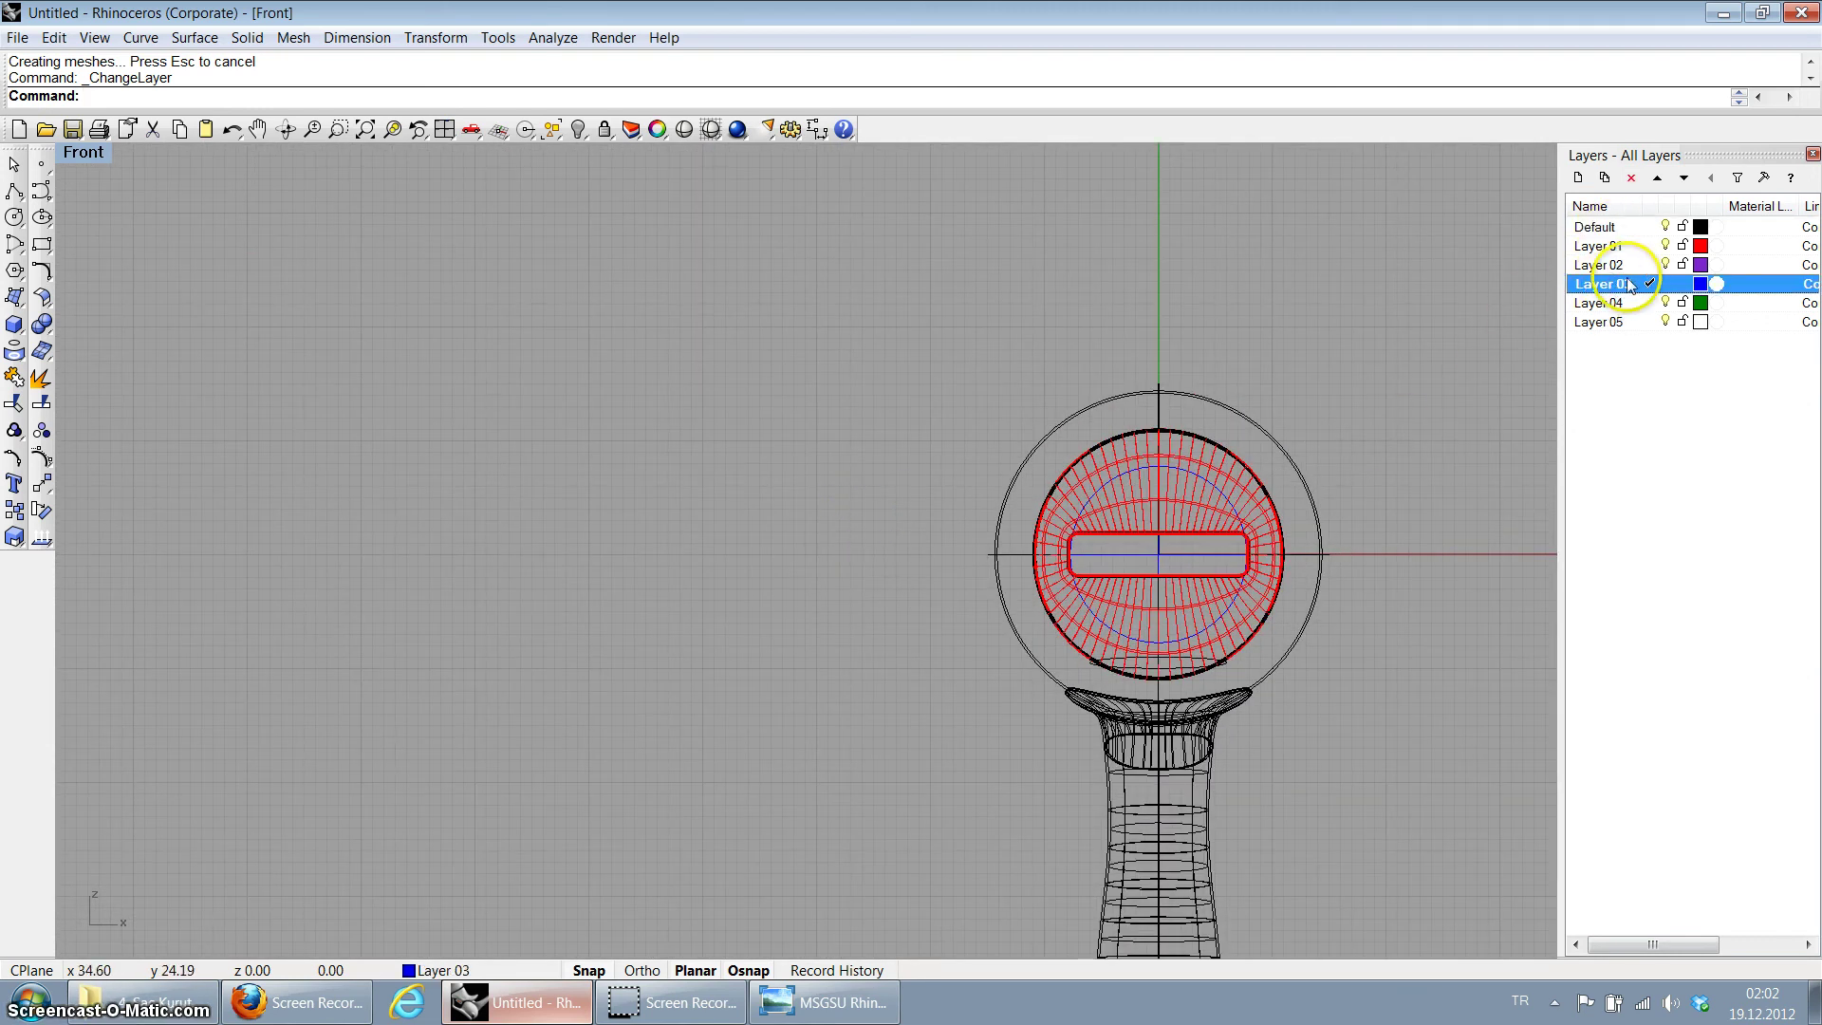
{"action": "left_click", "coordinate": [1666, 246]}
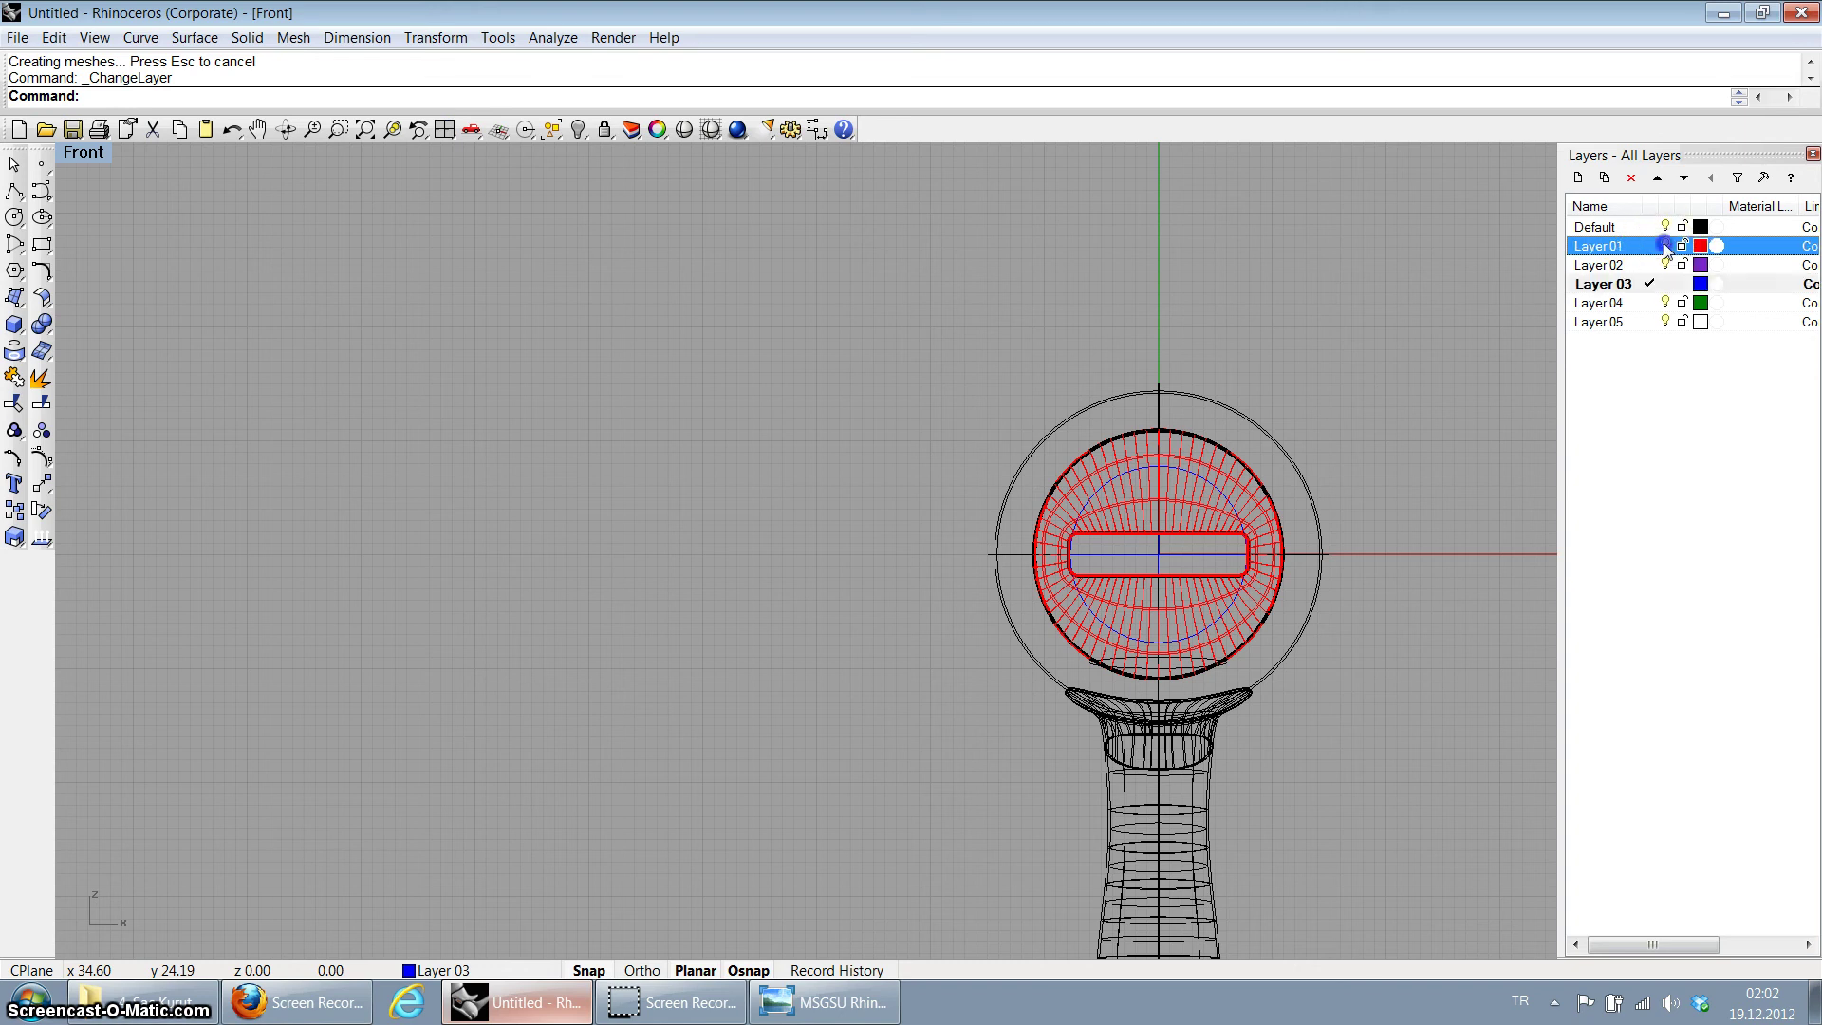
{"action": "left_click", "coordinate": [1666, 227]}
{"action": "scroll", "coordinate": [722, 555], "scroll_direction": "up", "scroll_amount": 2}
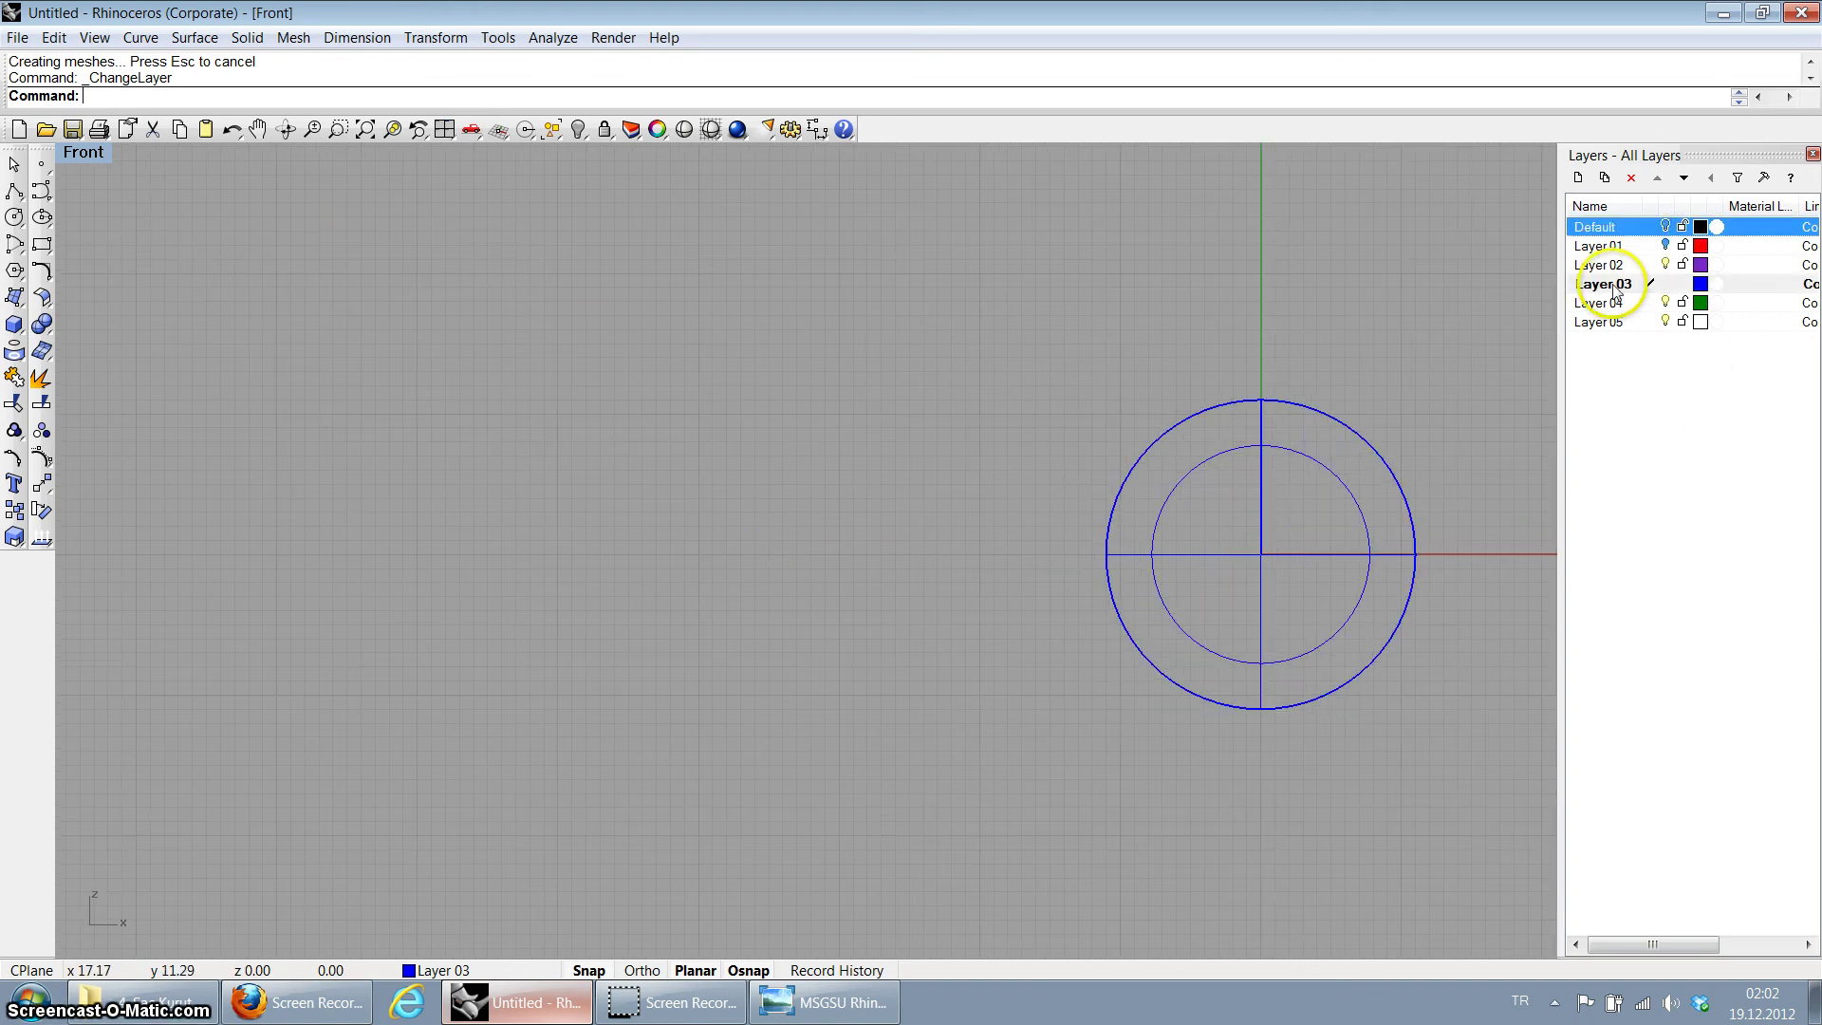
Step: Draw a circle of radius 0.6 centred on the rear cap's axis in the Front view
{"action": "left_click", "coordinate": [14, 216]}
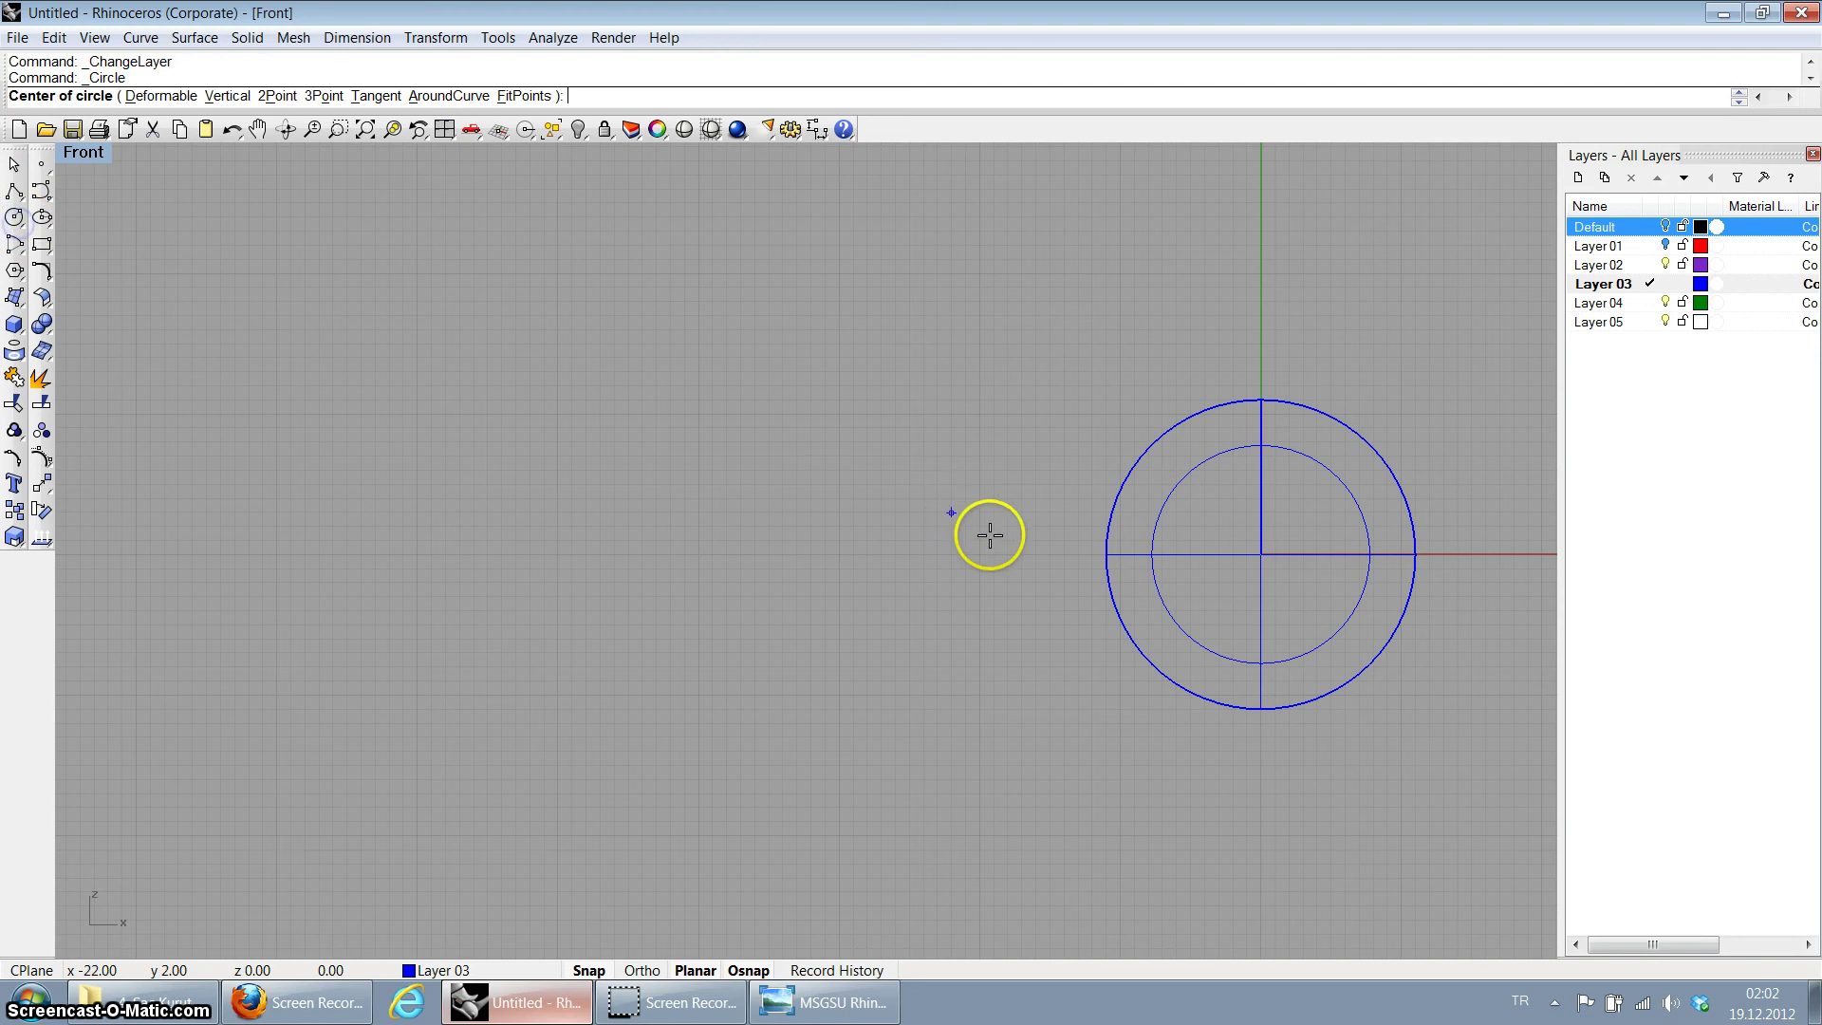
{"action": "scroll", "coordinate": [1234, 553], "scroll_direction": "up", "scroll_amount": 5}
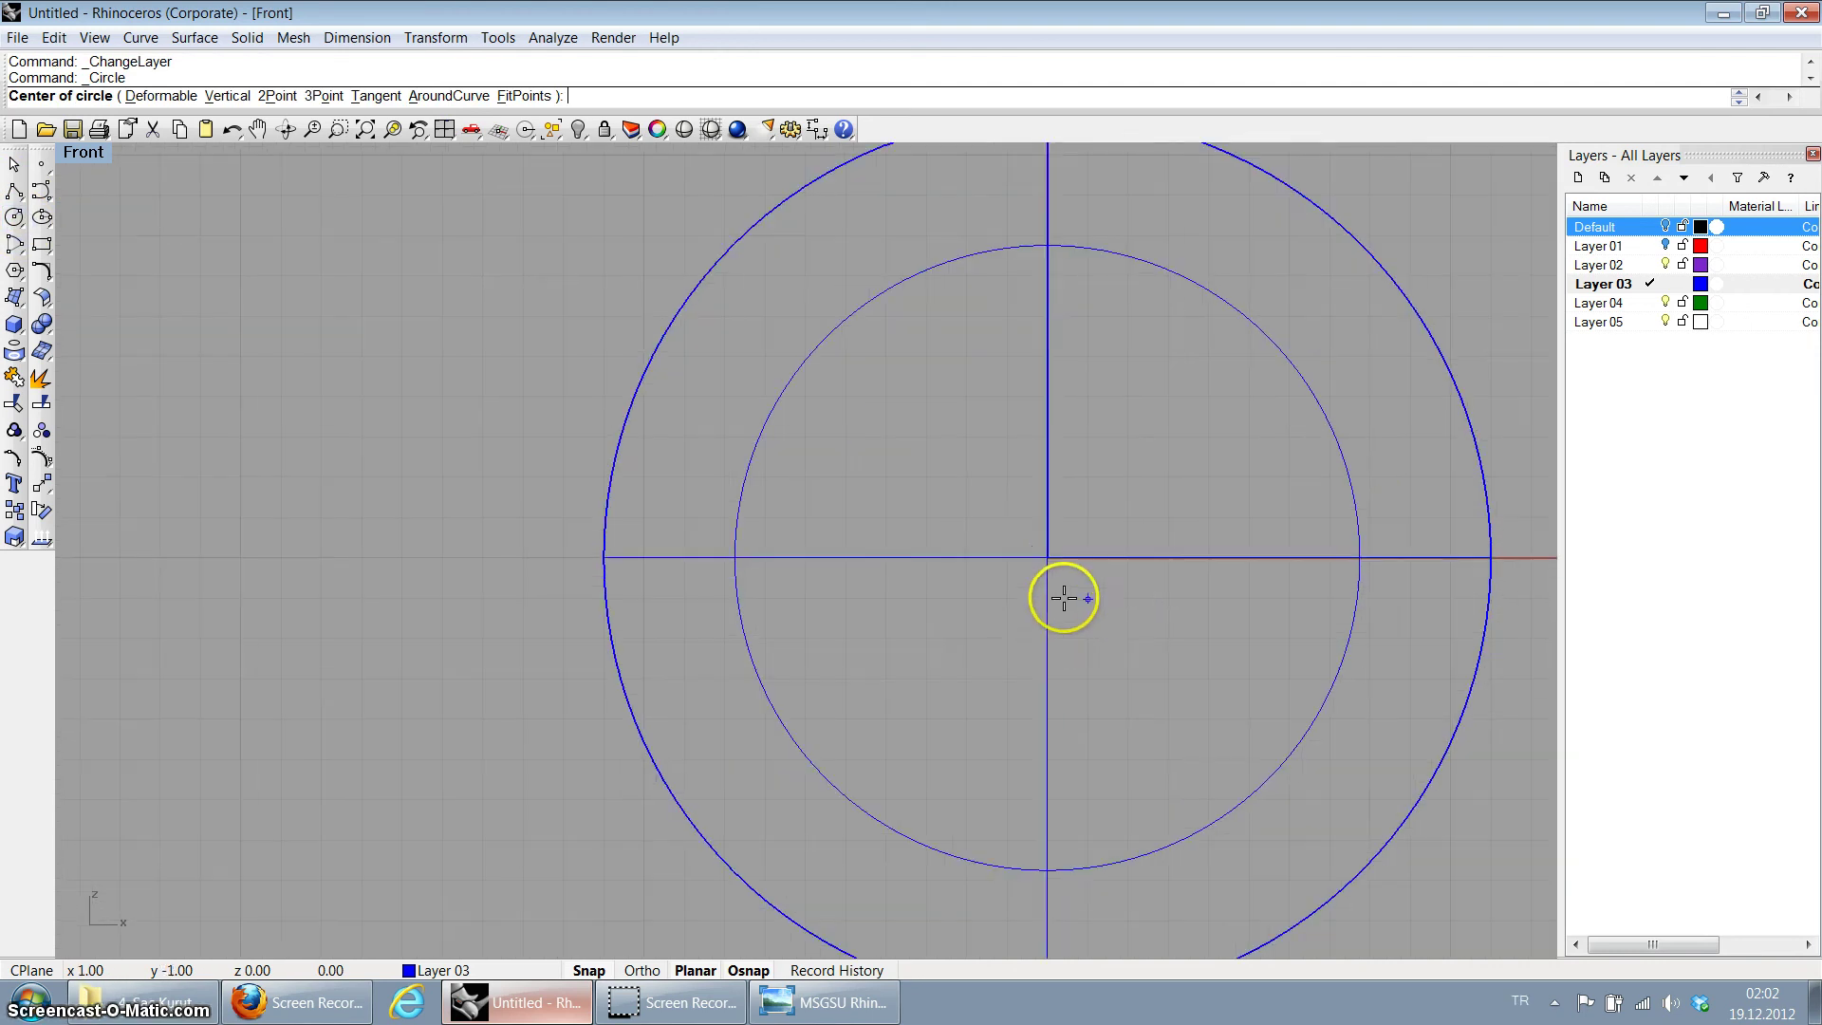
{"action": "left_click", "coordinate": [1048, 557]}
{"action": "scroll", "coordinate": [1068, 525], "scroll_direction": "up", "scroll_amount": 3}
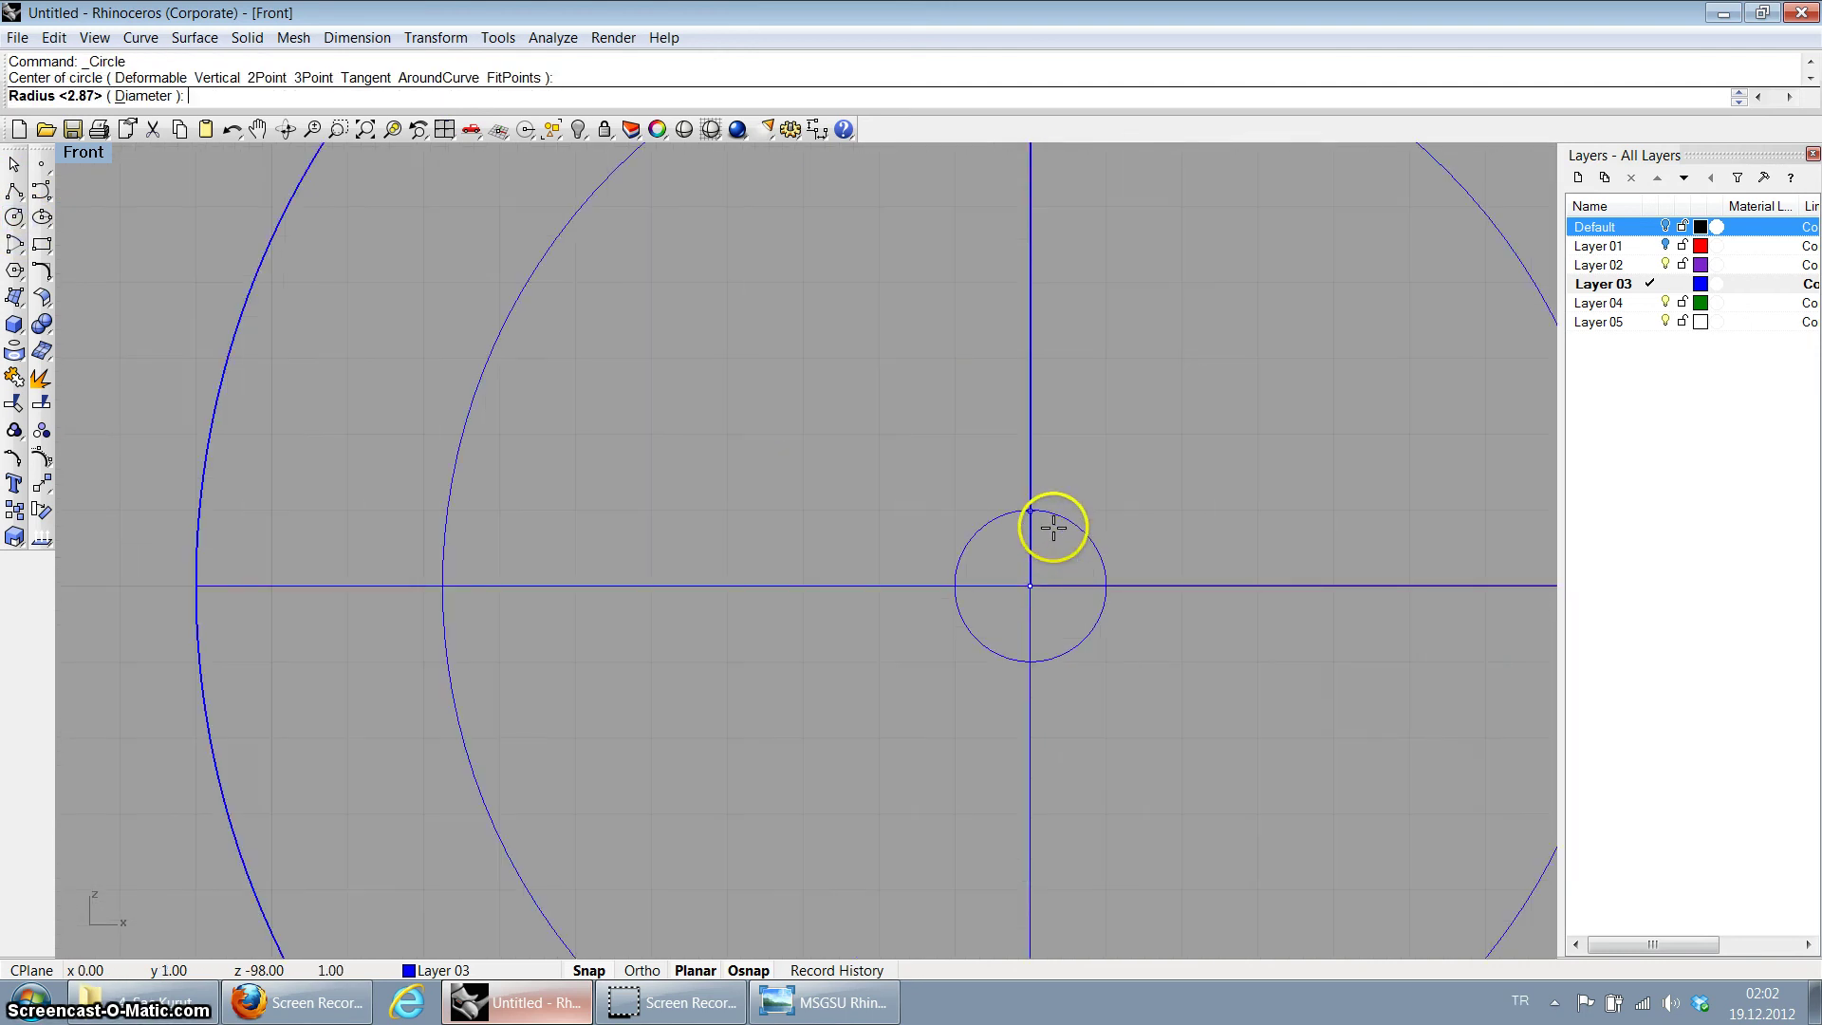
{"action": "scroll", "coordinate": [1046, 531], "scroll_direction": "up", "scroll_amount": 2}
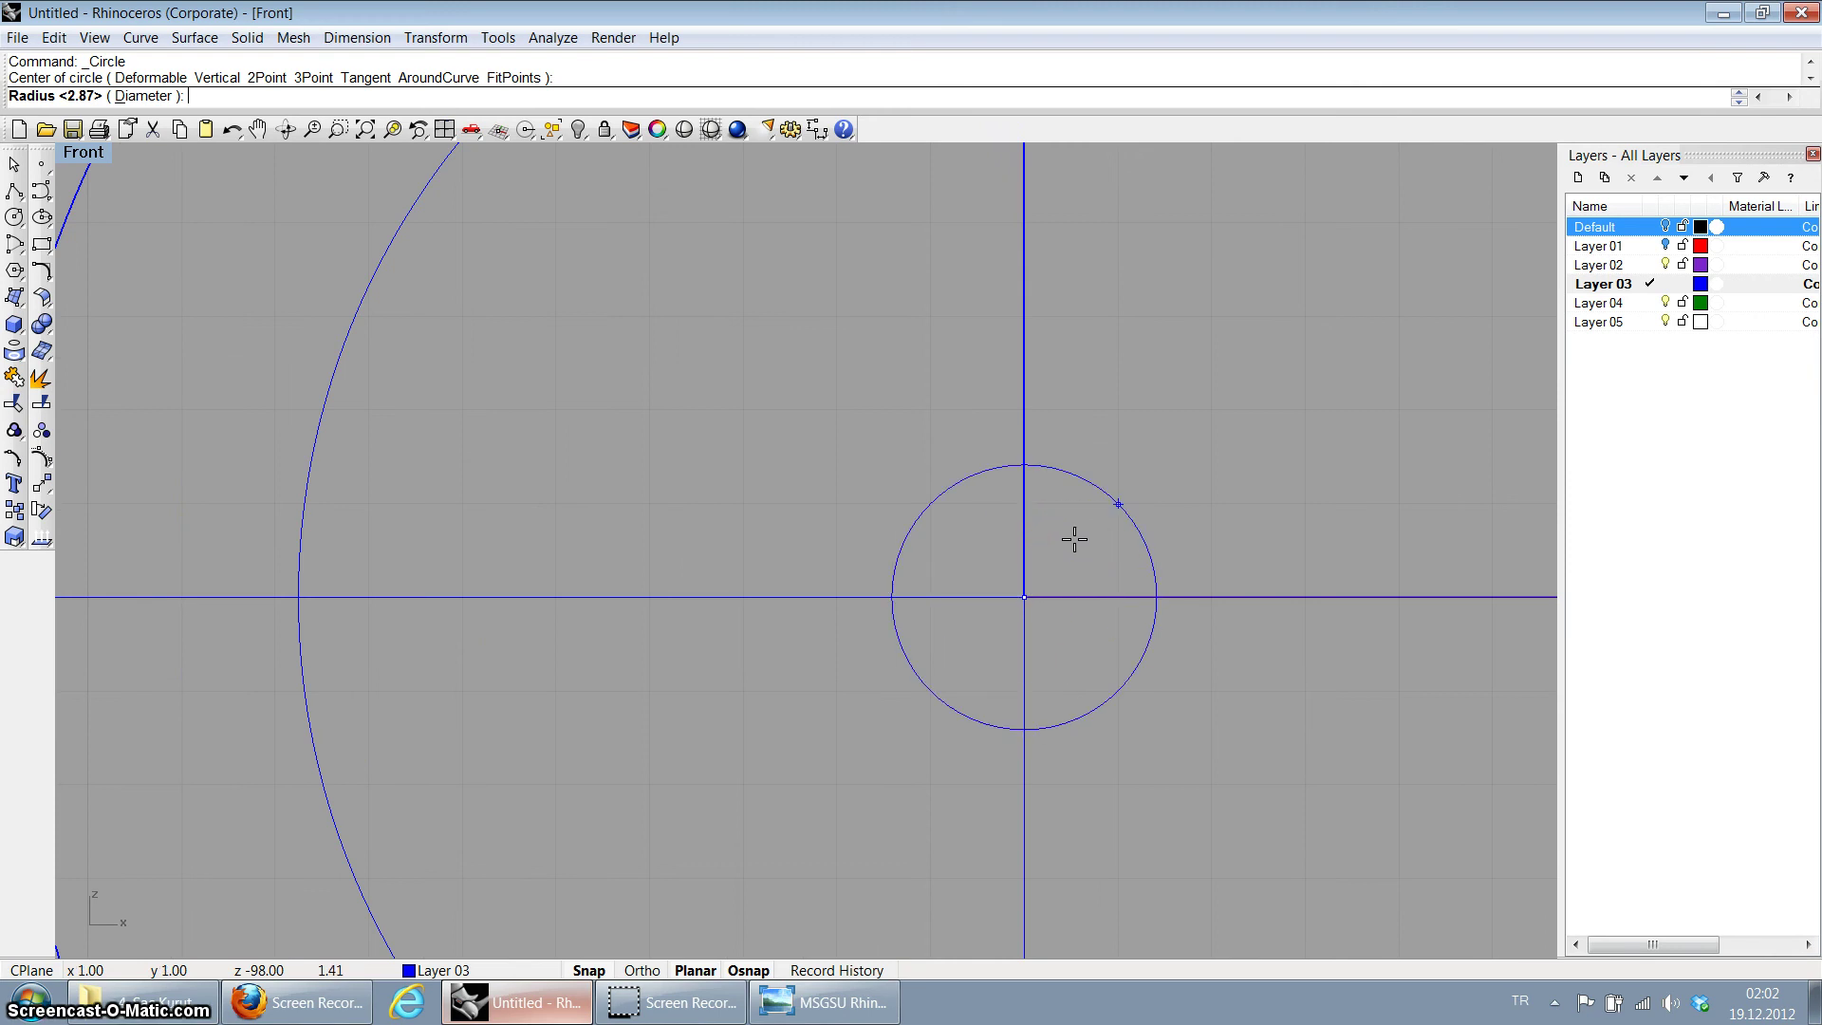
{"action": "type", "text": ".6"}
{"action": "key", "text": "Return"}
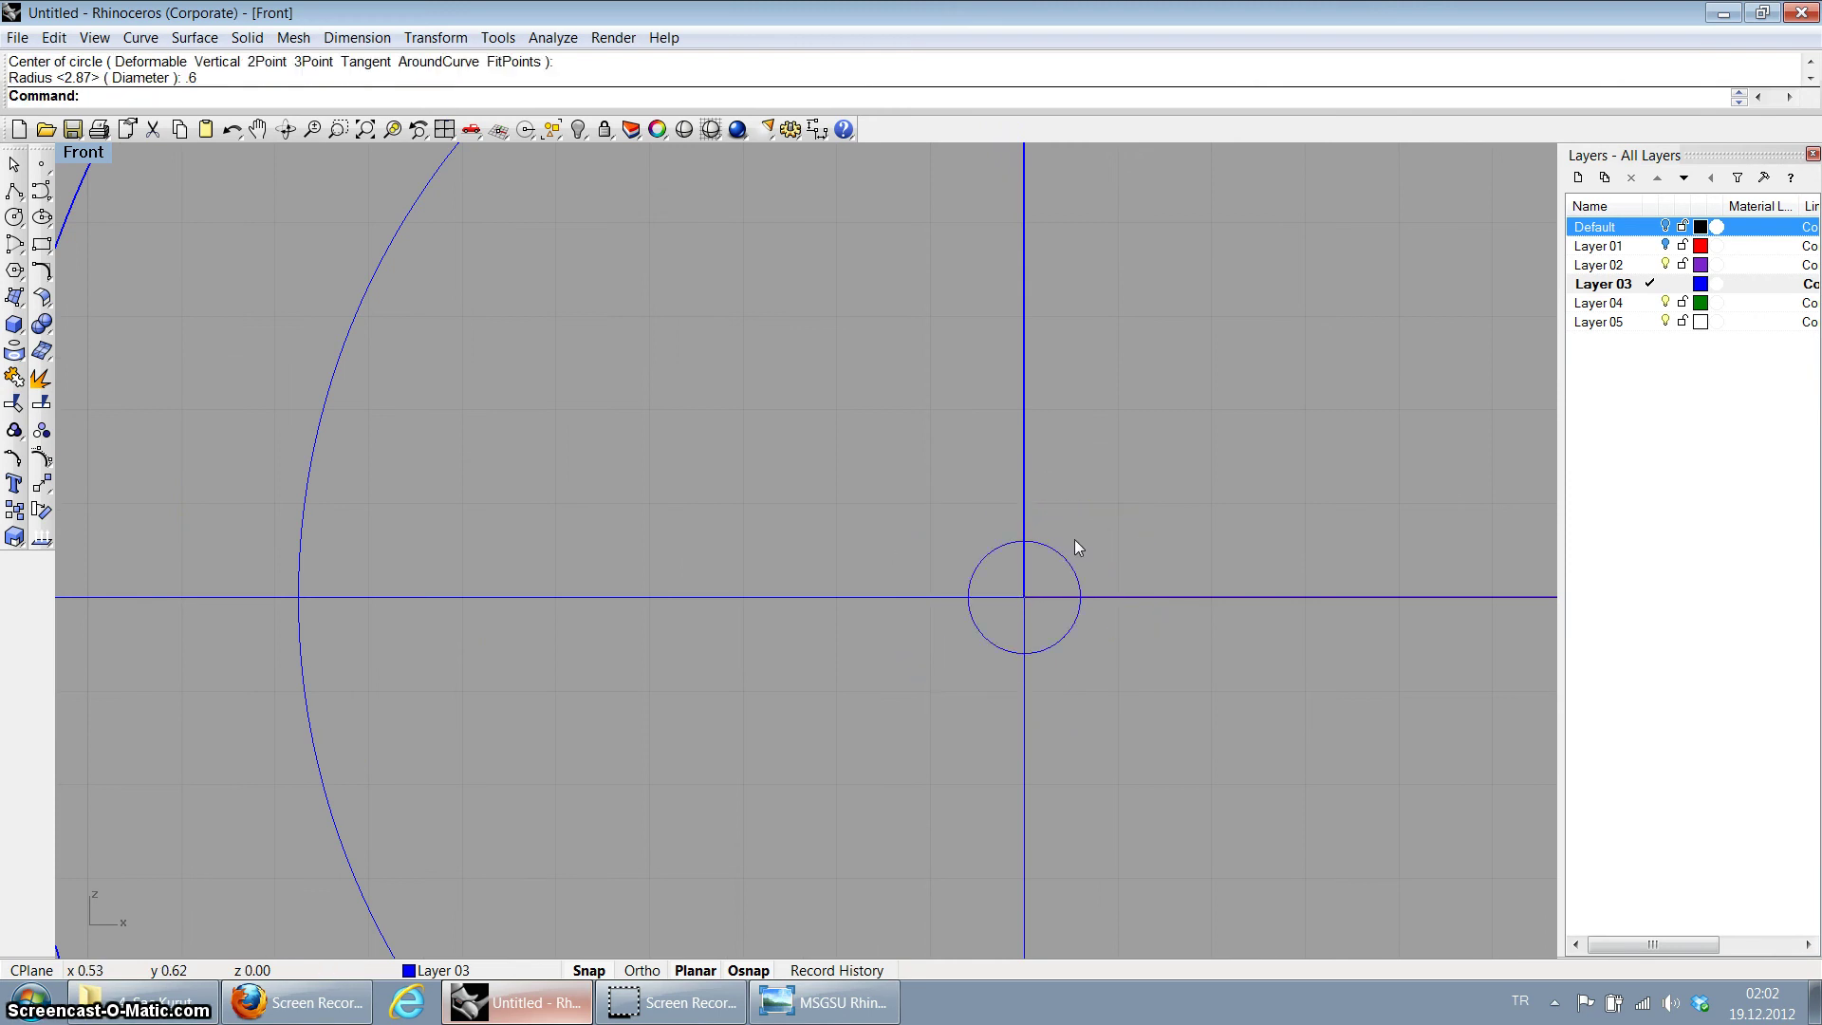
Step: Select the small circle at the cap's centre and start a rectangular array of it
{"action": "scroll", "coordinate": [1139, 527], "scroll_direction": "down", "scroll_amount": 1}
{"action": "scroll", "coordinate": [1092, 541], "scroll_direction": "up", "scroll_amount": 3}
{"action": "left_click", "coordinate": [1025, 549]}
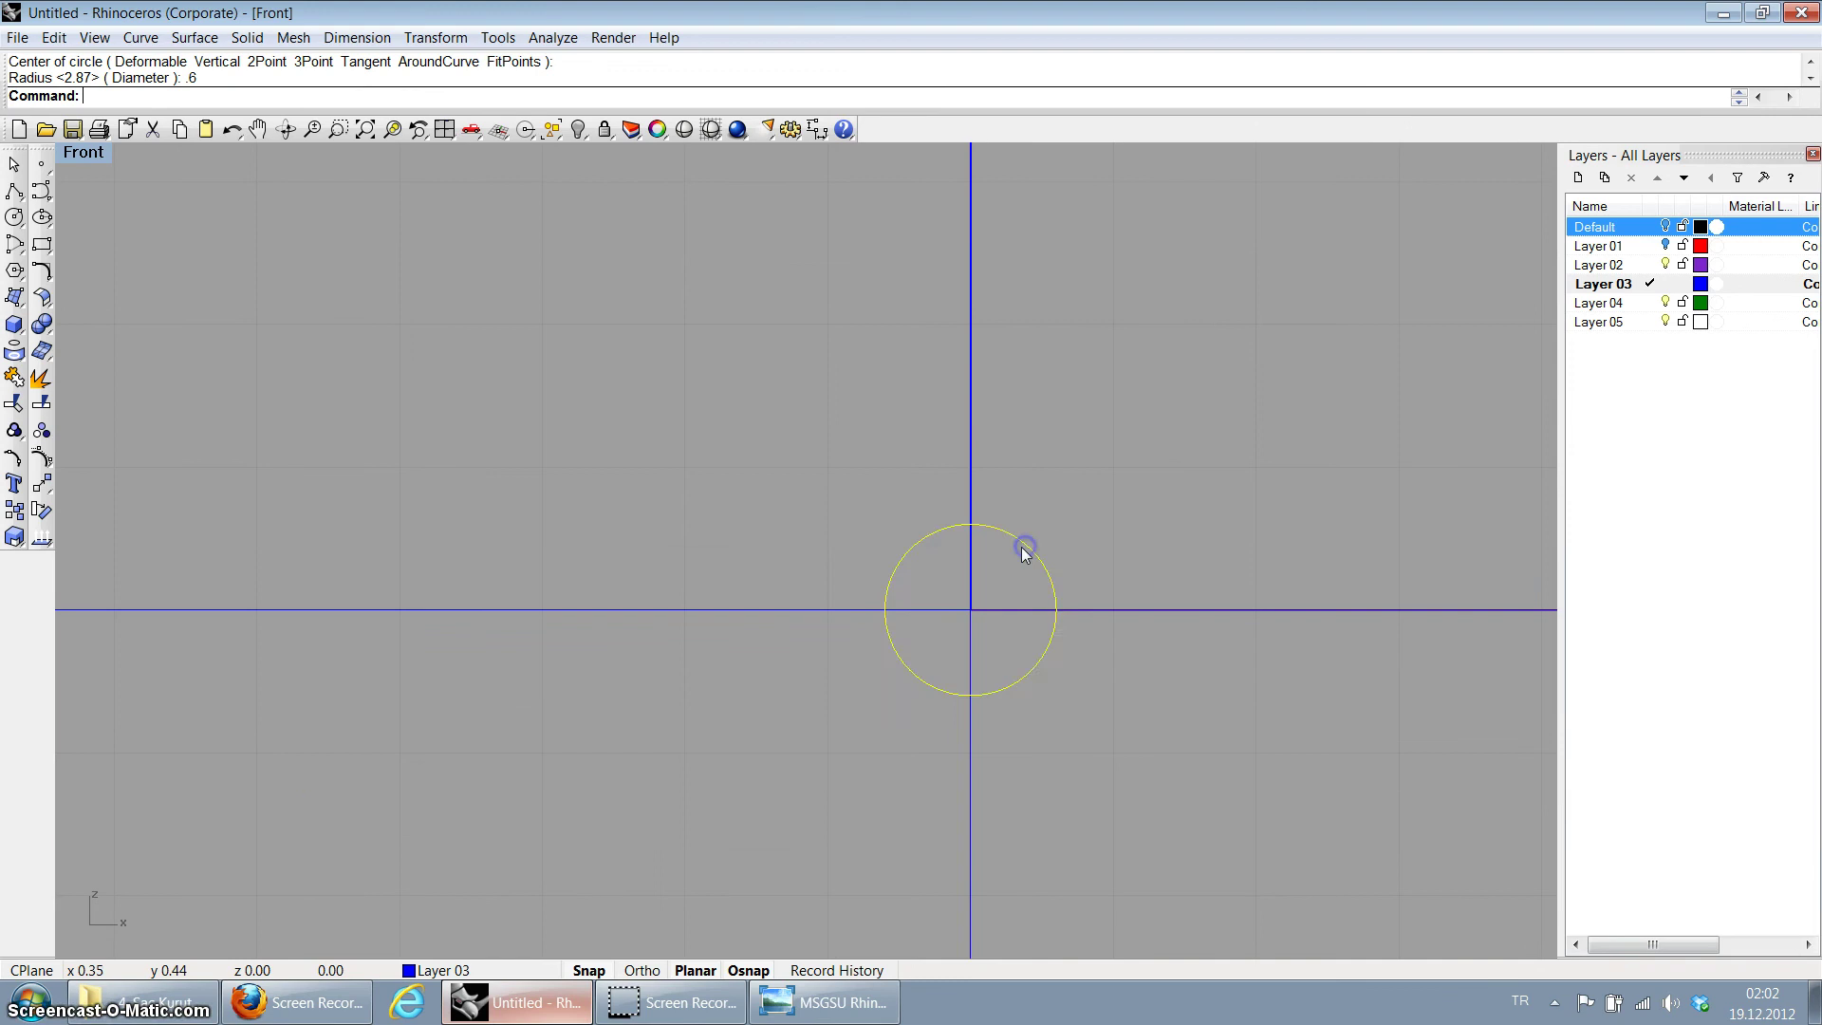
{"action": "scroll", "coordinate": [1035, 552], "scroll_direction": "up", "scroll_amount": 5}
{"action": "left_click", "coordinate": [1045, 557]}
{"action": "scroll", "coordinate": [1127, 550], "scroll_direction": "down", "scroll_amount": 3}
{"action": "scroll", "coordinate": [948, 582], "scroll_direction": "up", "scroll_amount": 4}
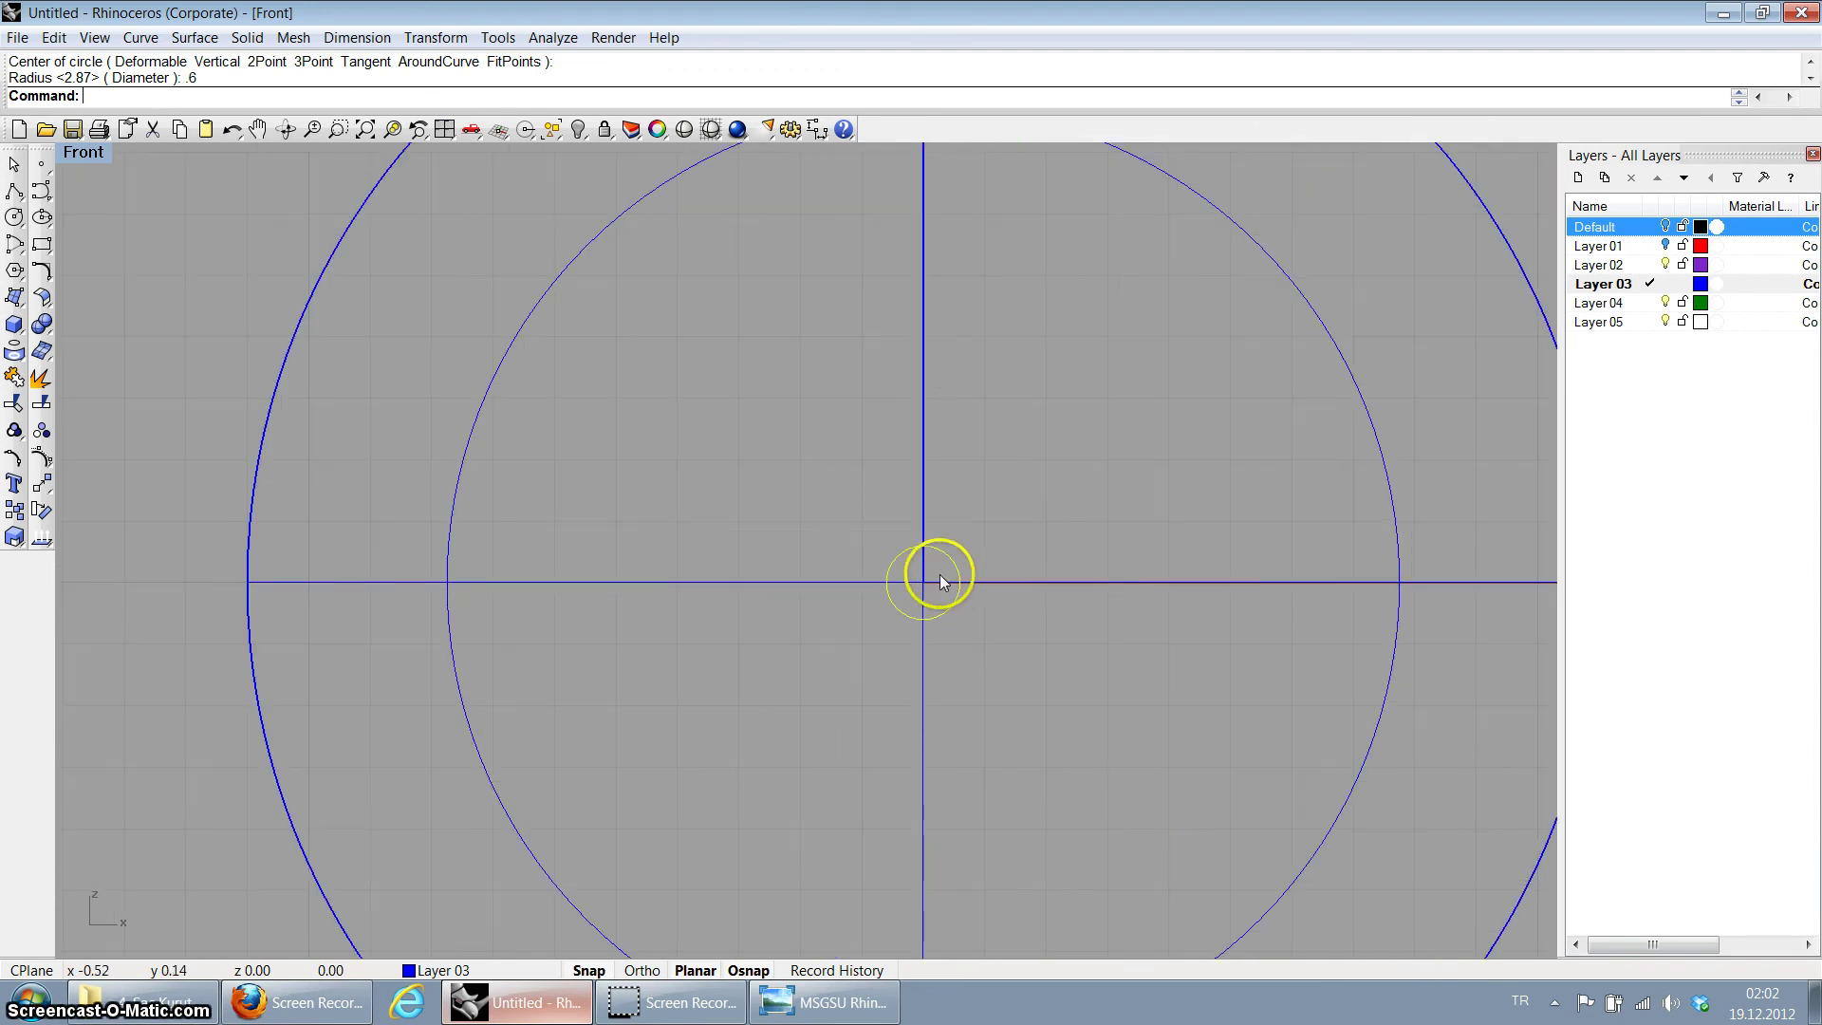
{"action": "scroll", "coordinate": [944, 588], "scroll_direction": "down", "scroll_amount": 2}
{"action": "scroll", "coordinate": [1005, 596], "scroll_direction": "up", "scroll_amount": 1}
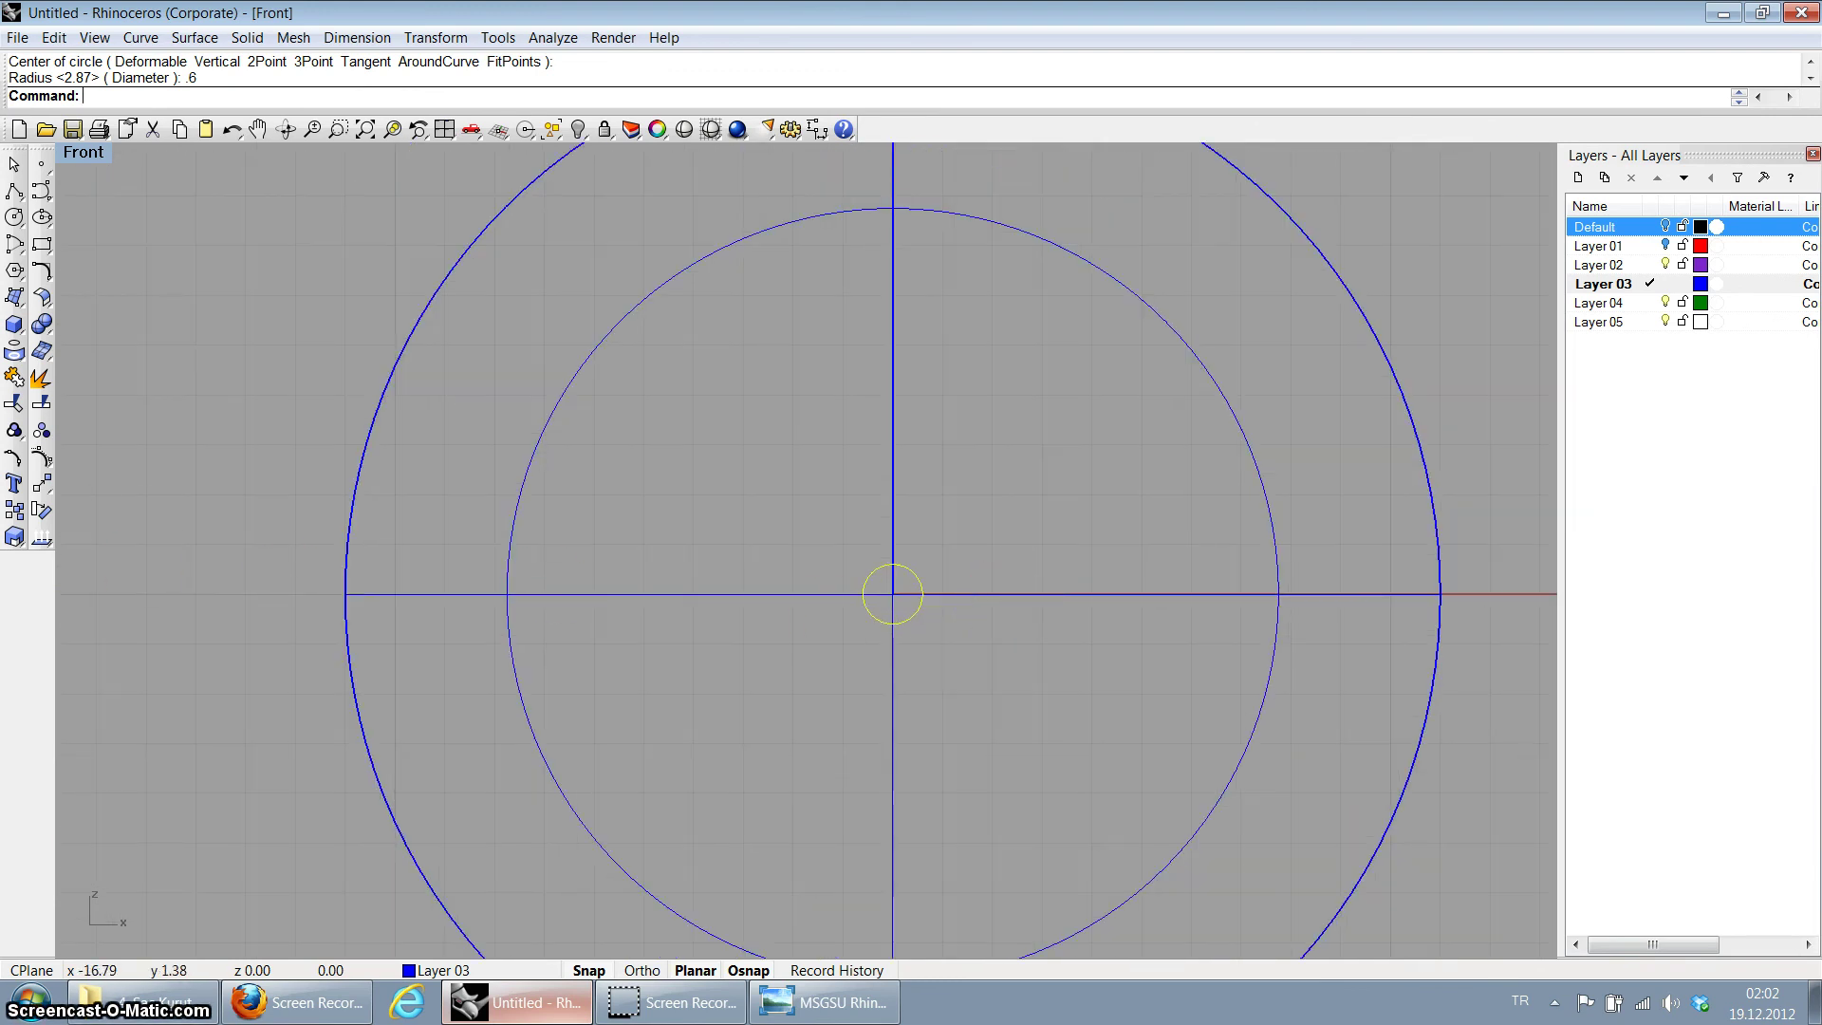
{"action": "left_click", "coordinate": [42, 486]}
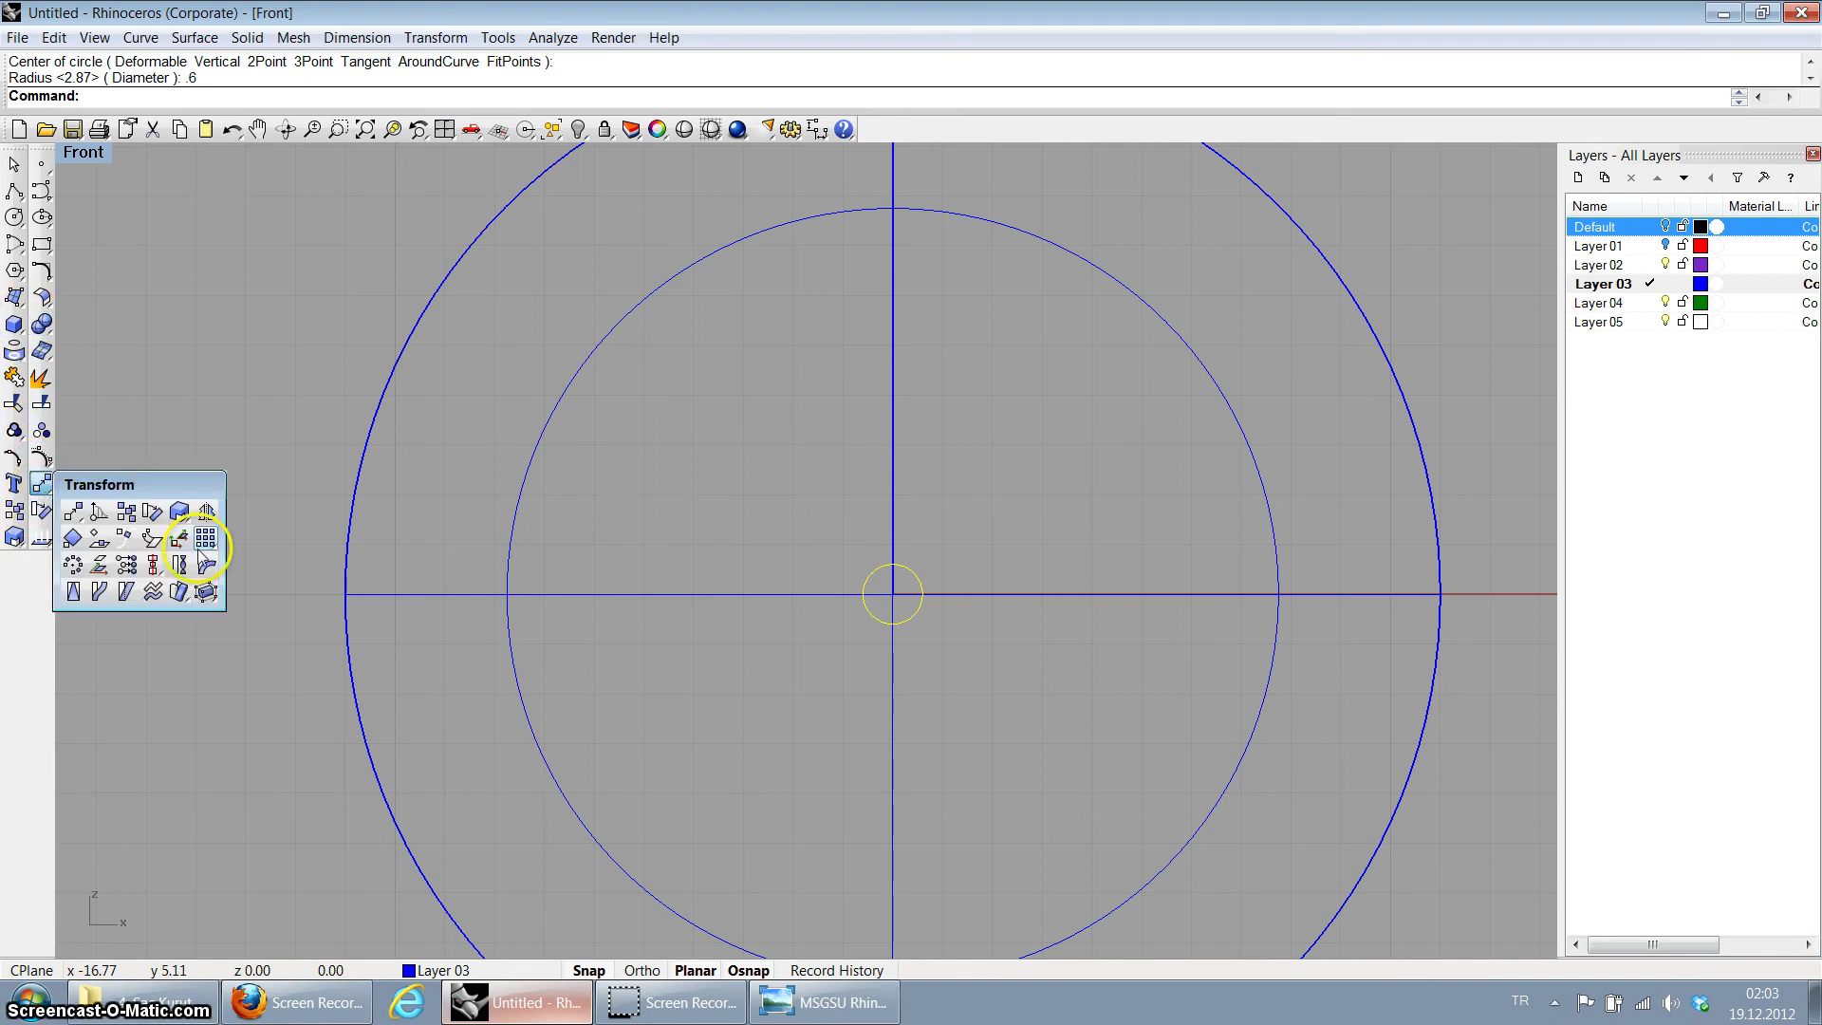
{"action": "left_click", "coordinate": [200, 547]}
{"action": "scroll", "coordinate": [943, 572], "scroll_direction": "down", "scroll_amount": 2}
{"action": "scroll", "coordinate": [949, 587], "scroll_direction": "up", "scroll_amount": 2}
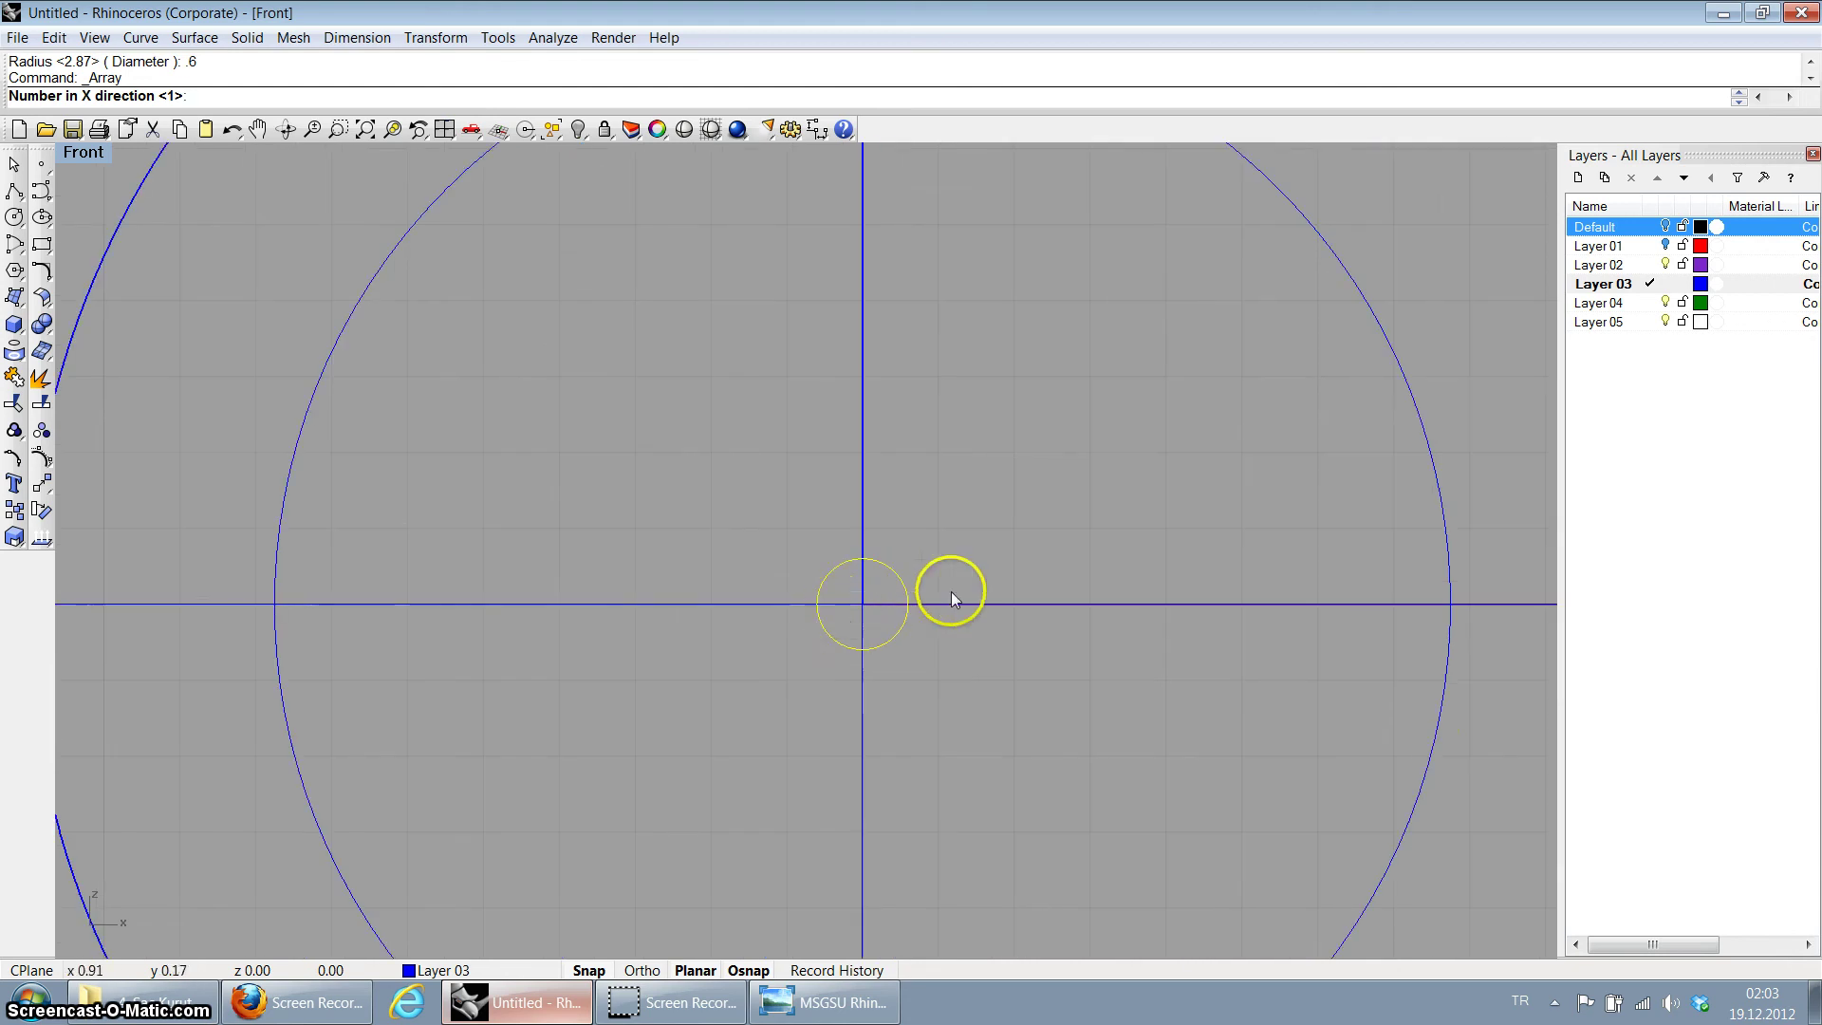
{"action": "scroll", "coordinate": [807, 598], "scroll_direction": "down", "scroll_amount": 3}
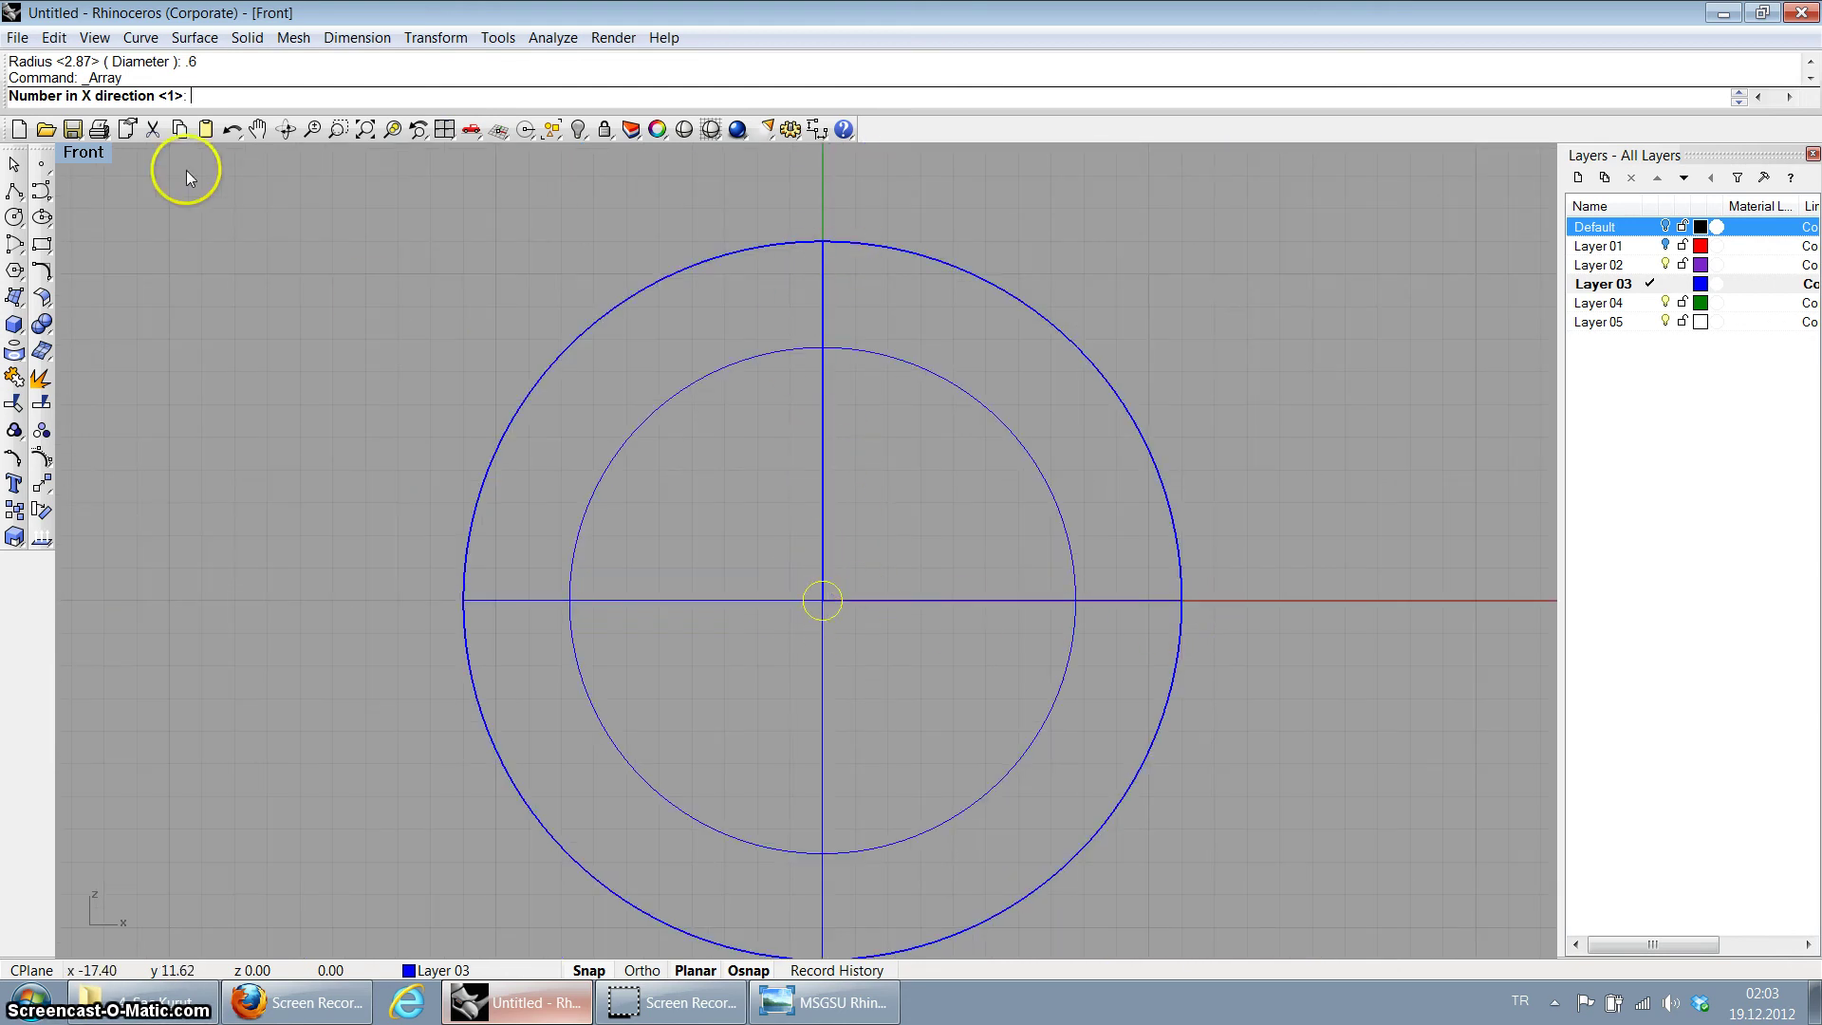
{"action": "scroll", "coordinate": [943, 572], "scroll_direction": "up", "scroll_amount": 2}
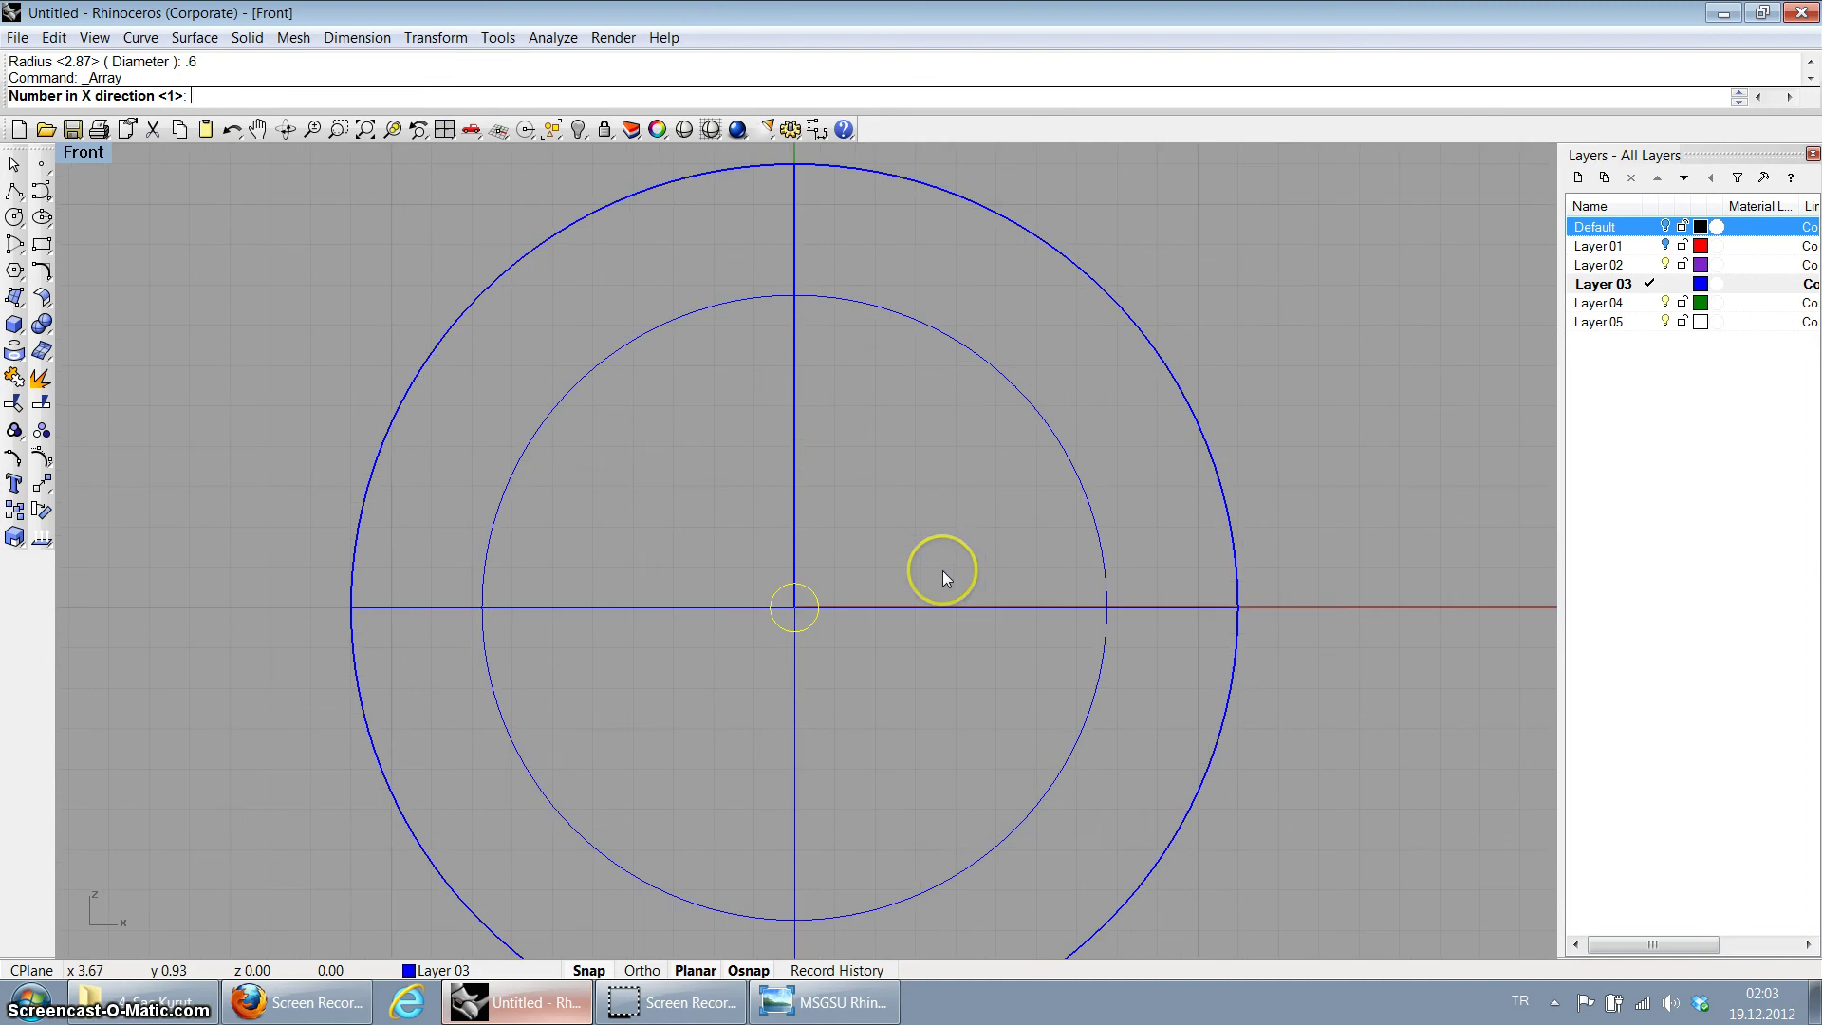
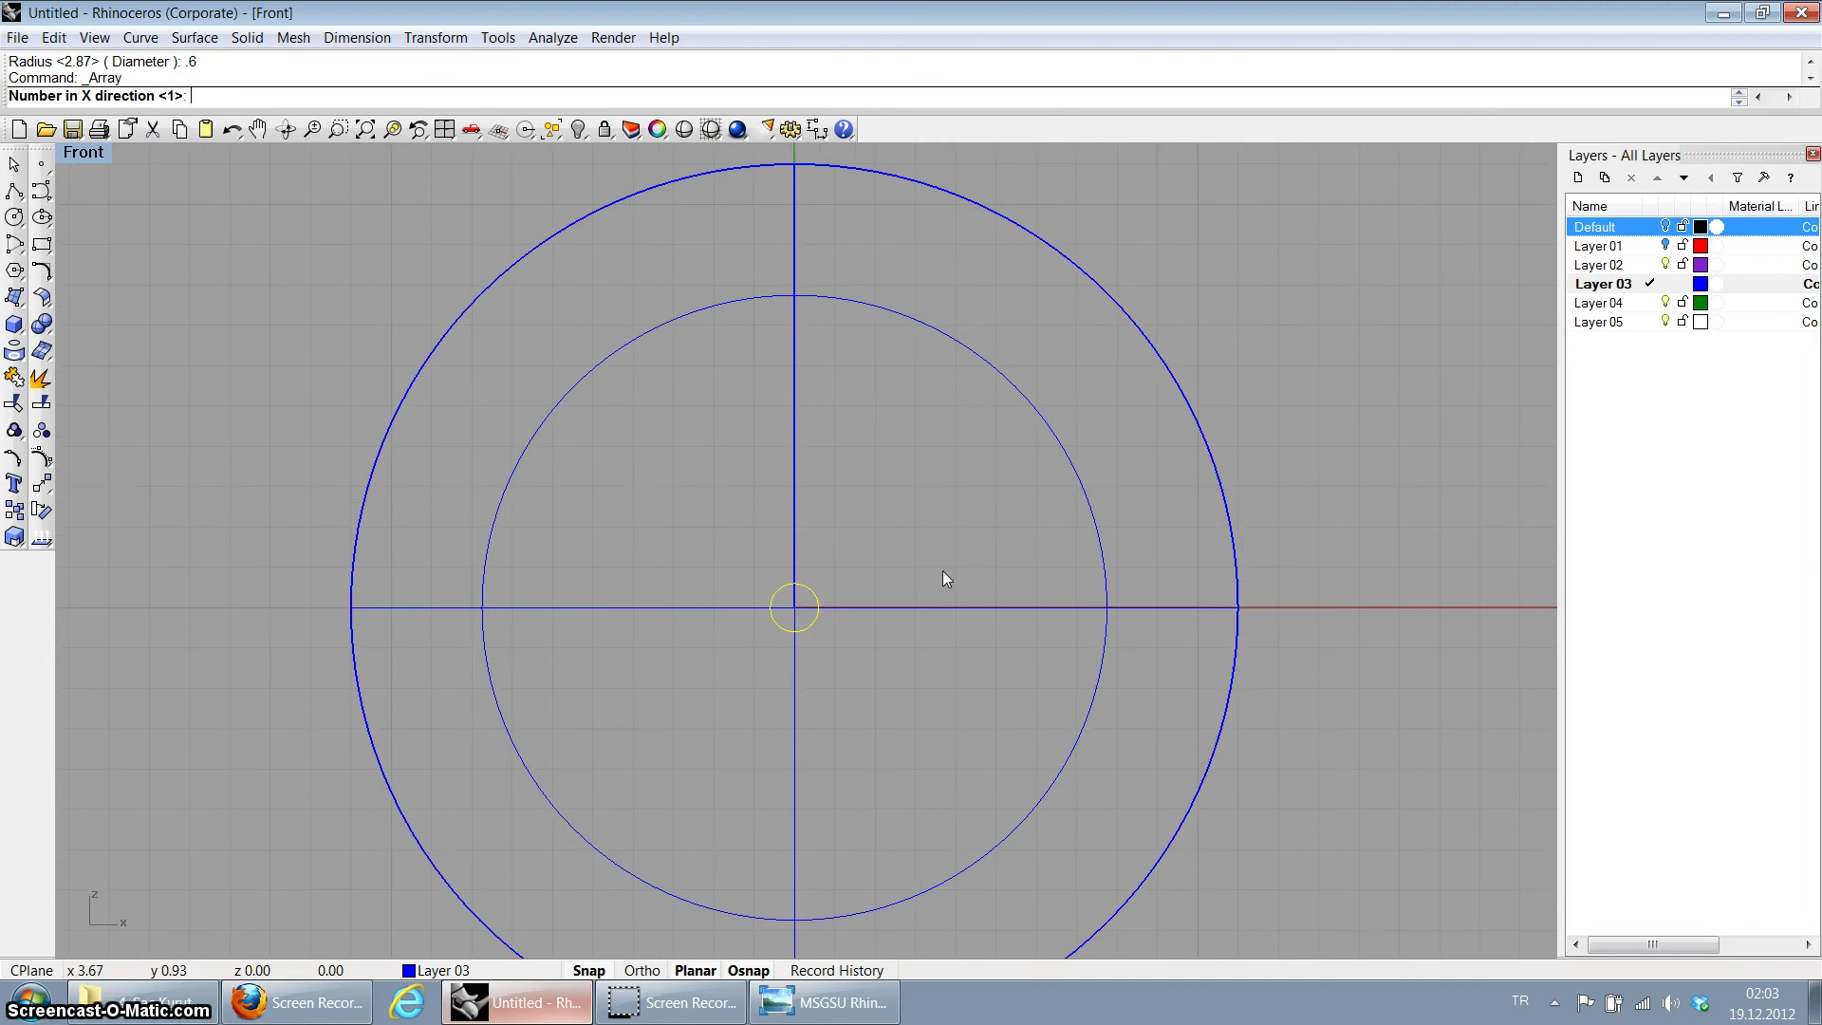
Step: Lay out the array as a single row of 8 circles along X, one in Y and Z, spaced 2 units apart
{"action": "type", "text": "8"}
{"action": "key", "text": "Return"}
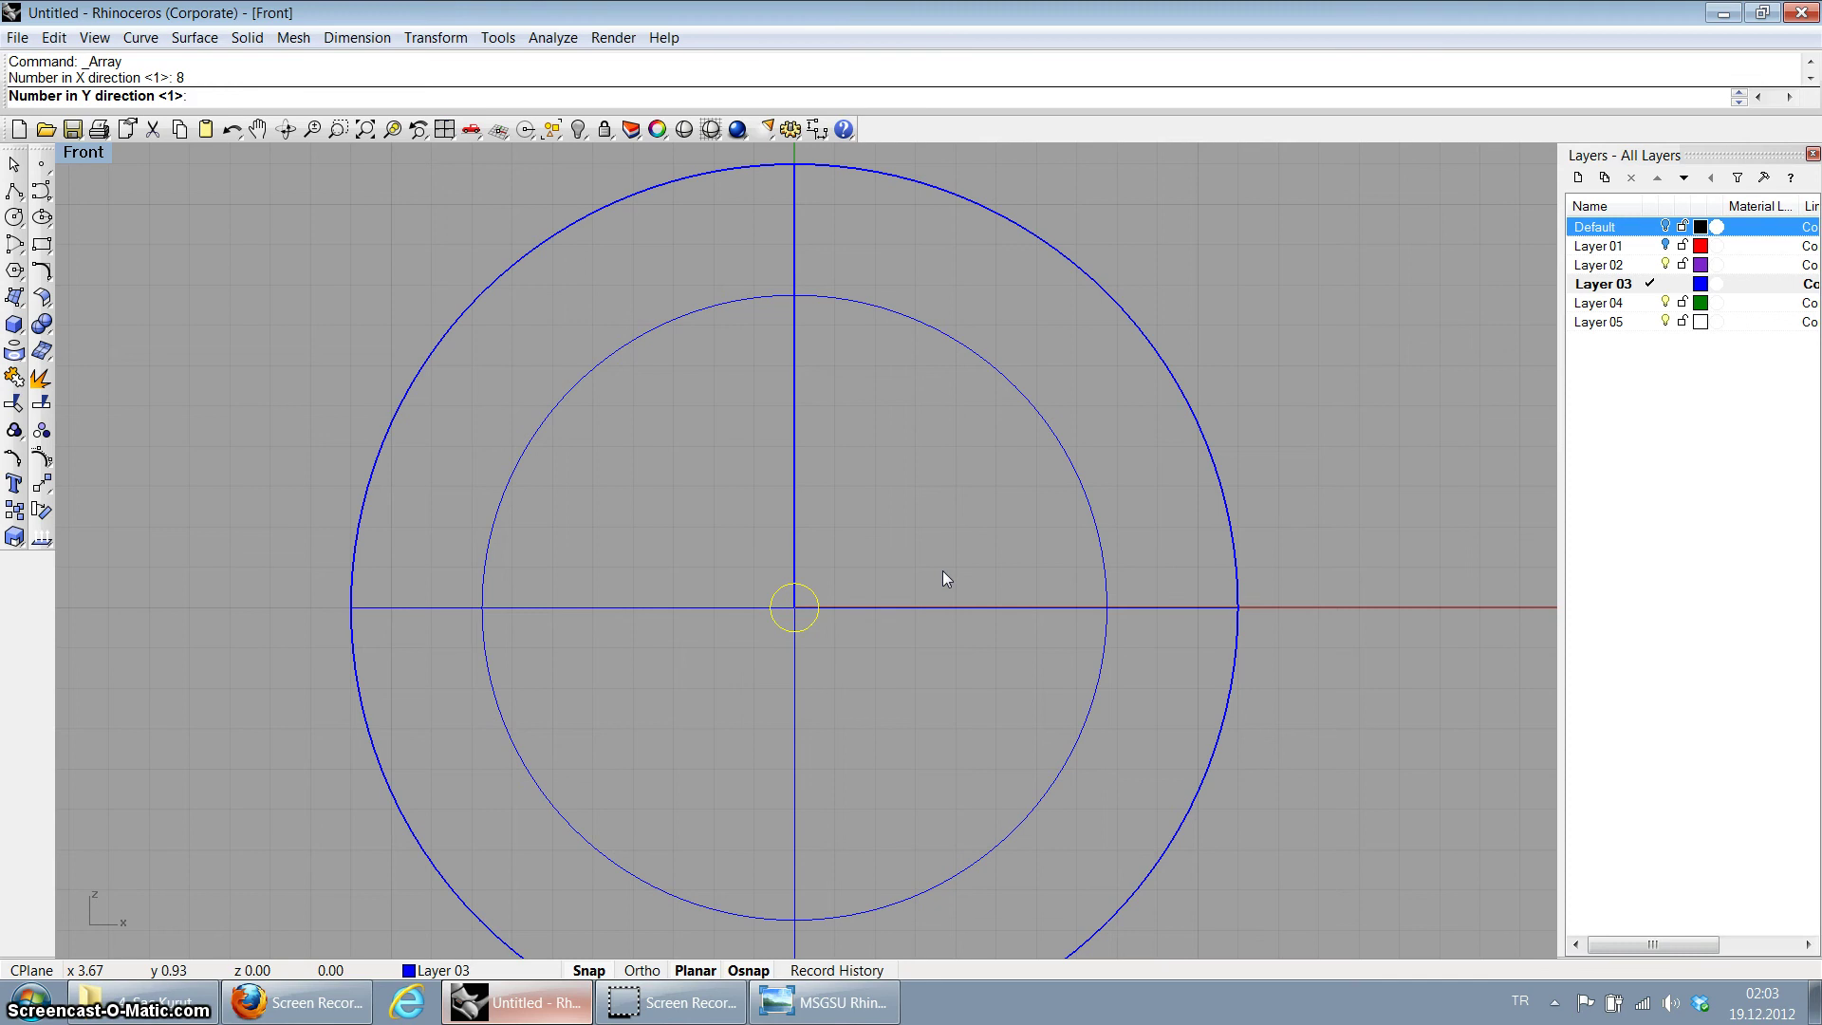
{"action": "key", "text": "Return"}
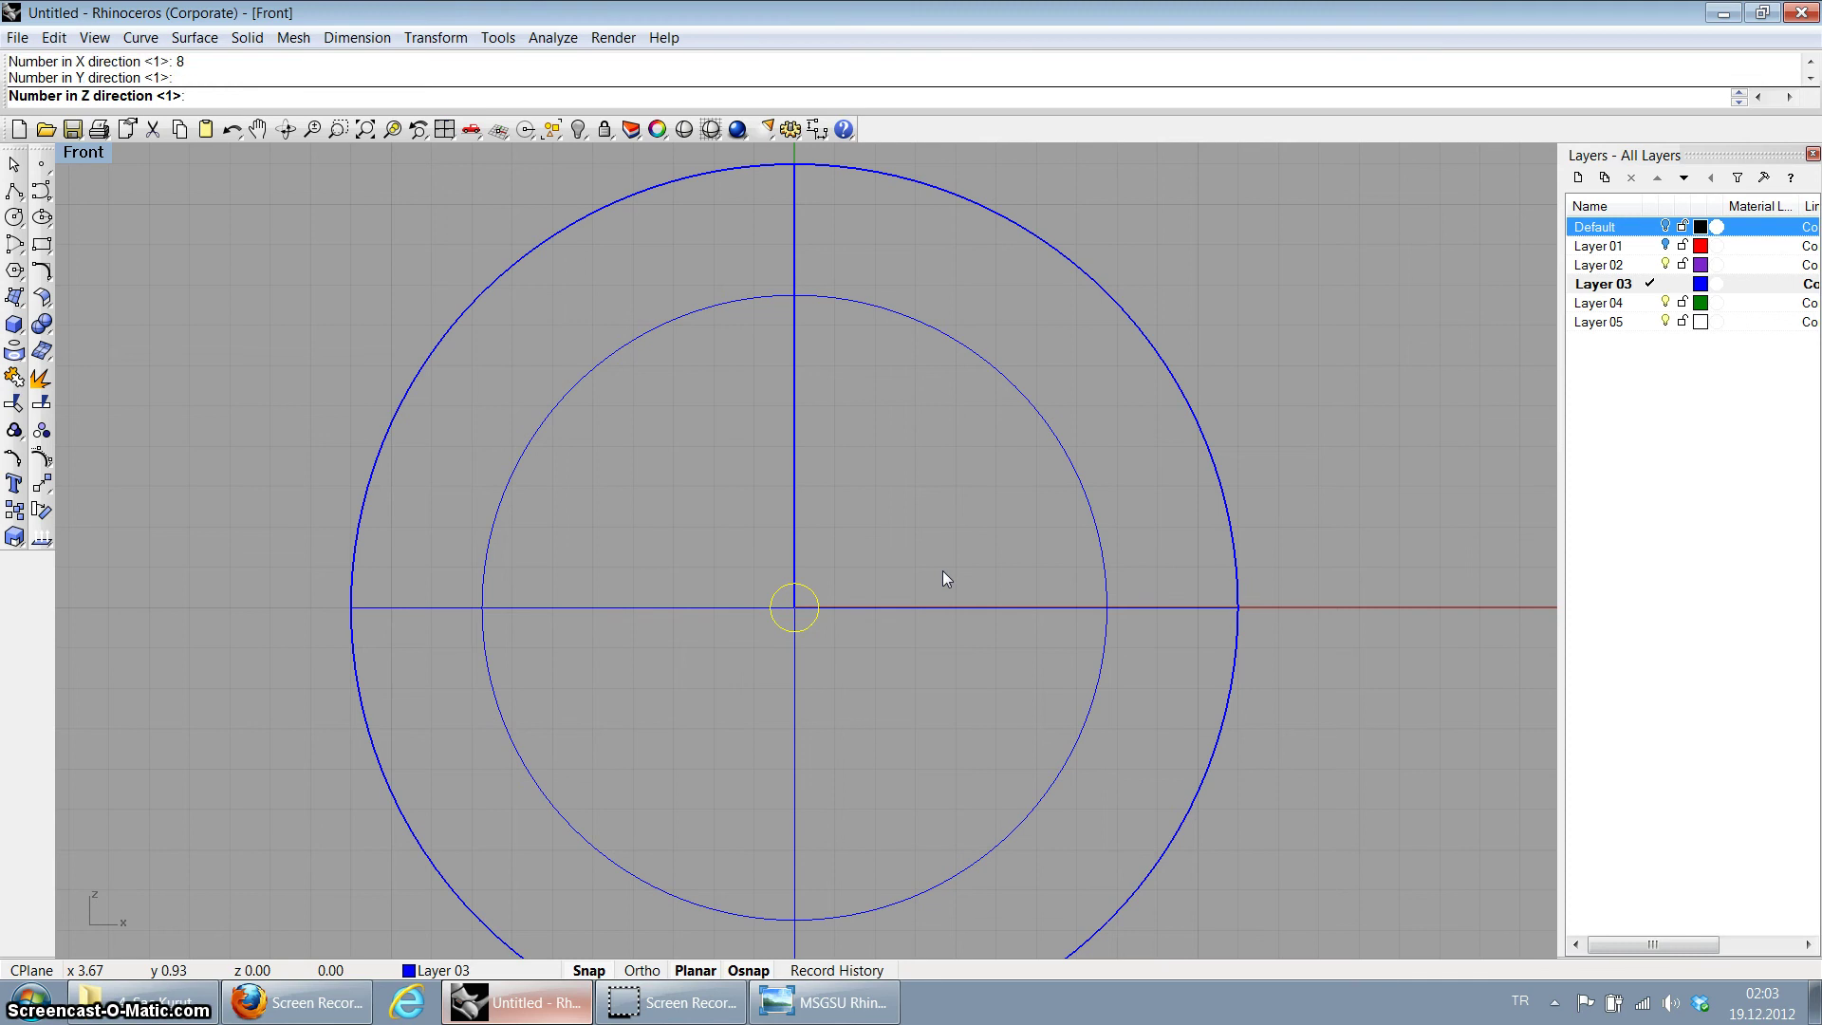
{"action": "key", "text": "Return"}
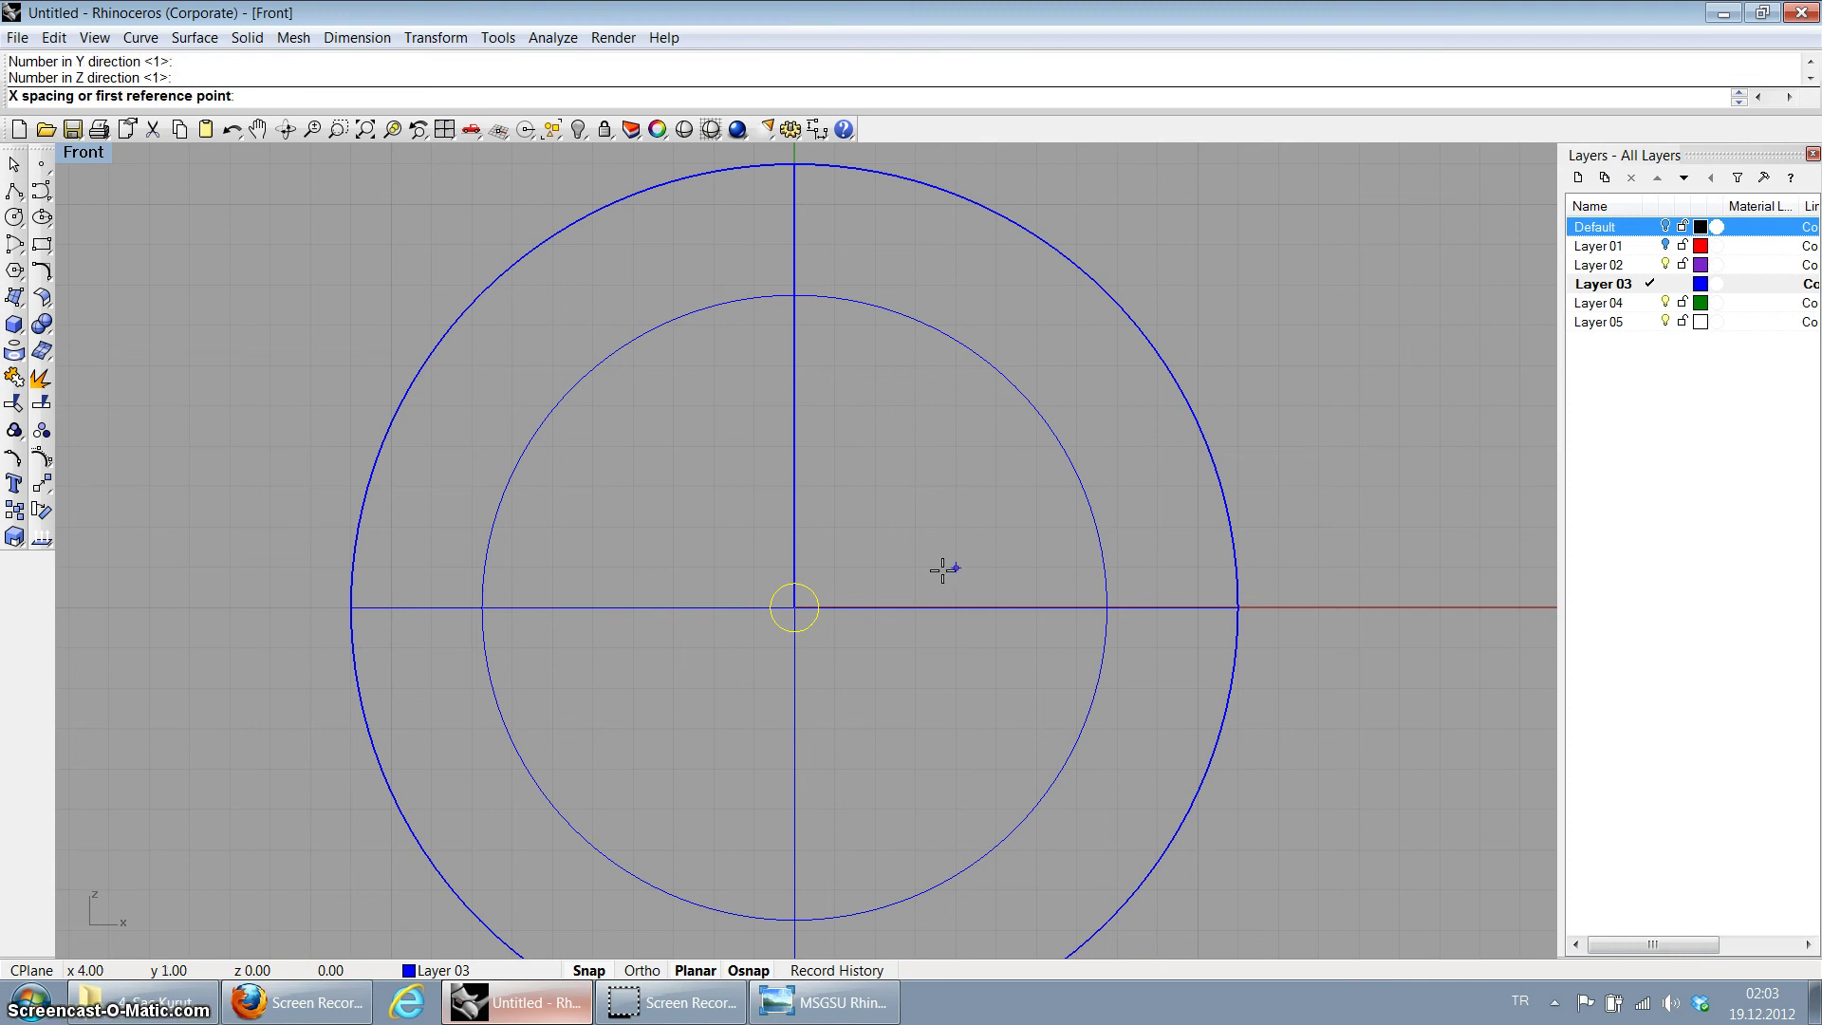
{"action": "scroll", "coordinate": [819, 592], "scroll_direction": "up", "scroll_amount": 1}
{"action": "scroll", "coordinate": [739, 625], "scroll_direction": "up", "scroll_amount": 1}
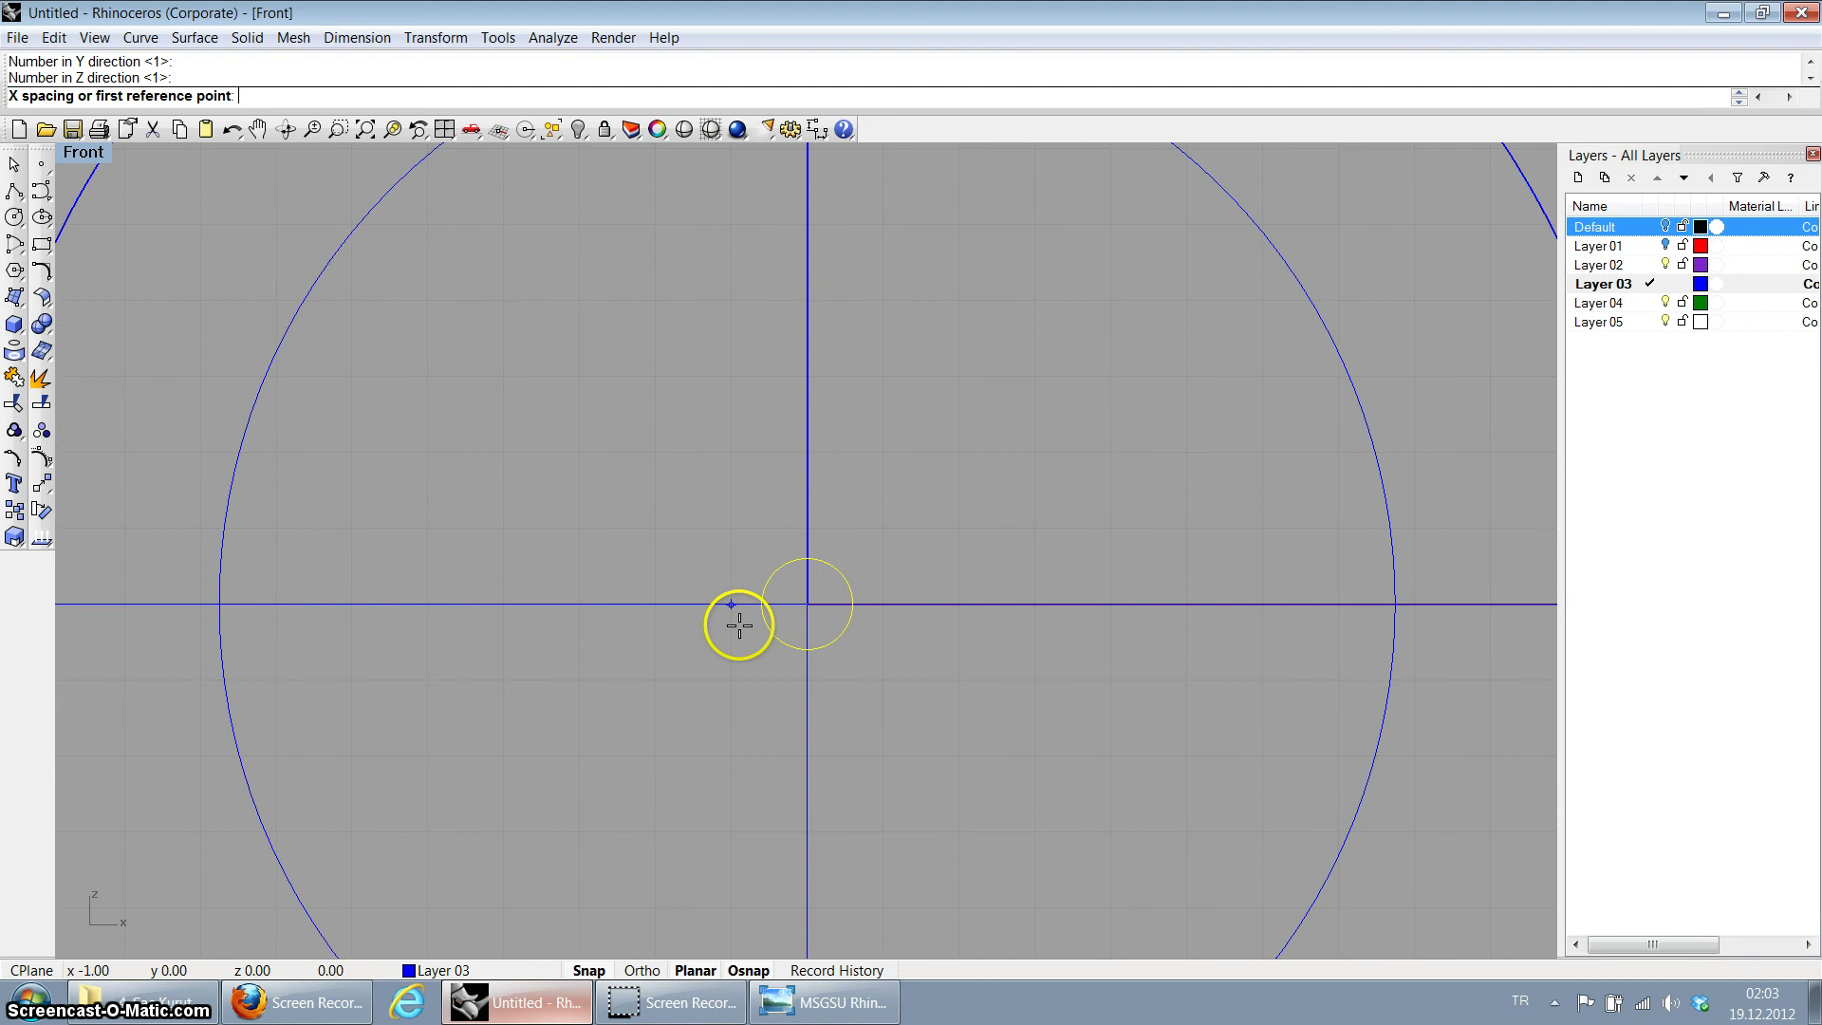
{"action": "left_click", "coordinate": [740, 624]}
{"action": "left_click", "coordinate": [886, 604]}
{"action": "scroll", "coordinate": [822, 602], "scroll_direction": "down", "scroll_amount": 2}
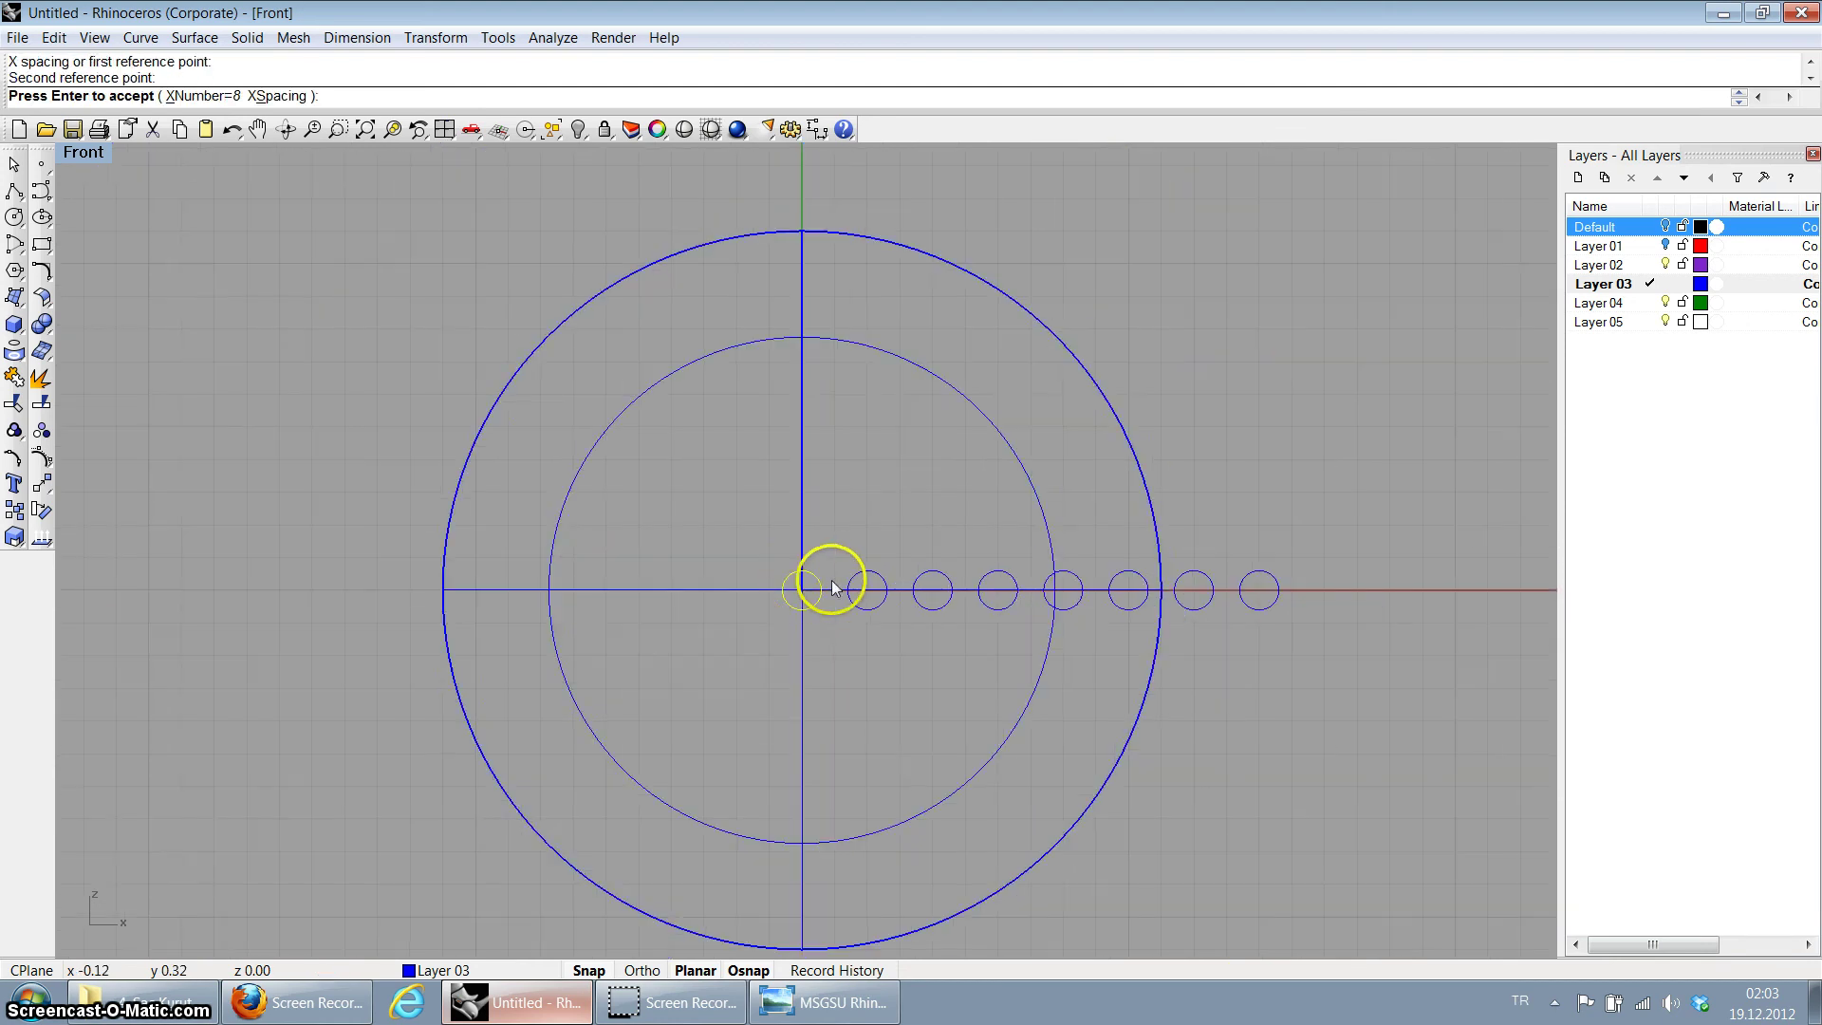
{"action": "scroll", "coordinate": [836, 584], "scroll_direction": "up", "scroll_amount": 1}
{"action": "scroll", "coordinate": [873, 572], "scroll_direction": "down", "scroll_amount": 2}
{"action": "scroll", "coordinate": [884, 571], "scroll_direction": "up", "scroll_amount": 3}
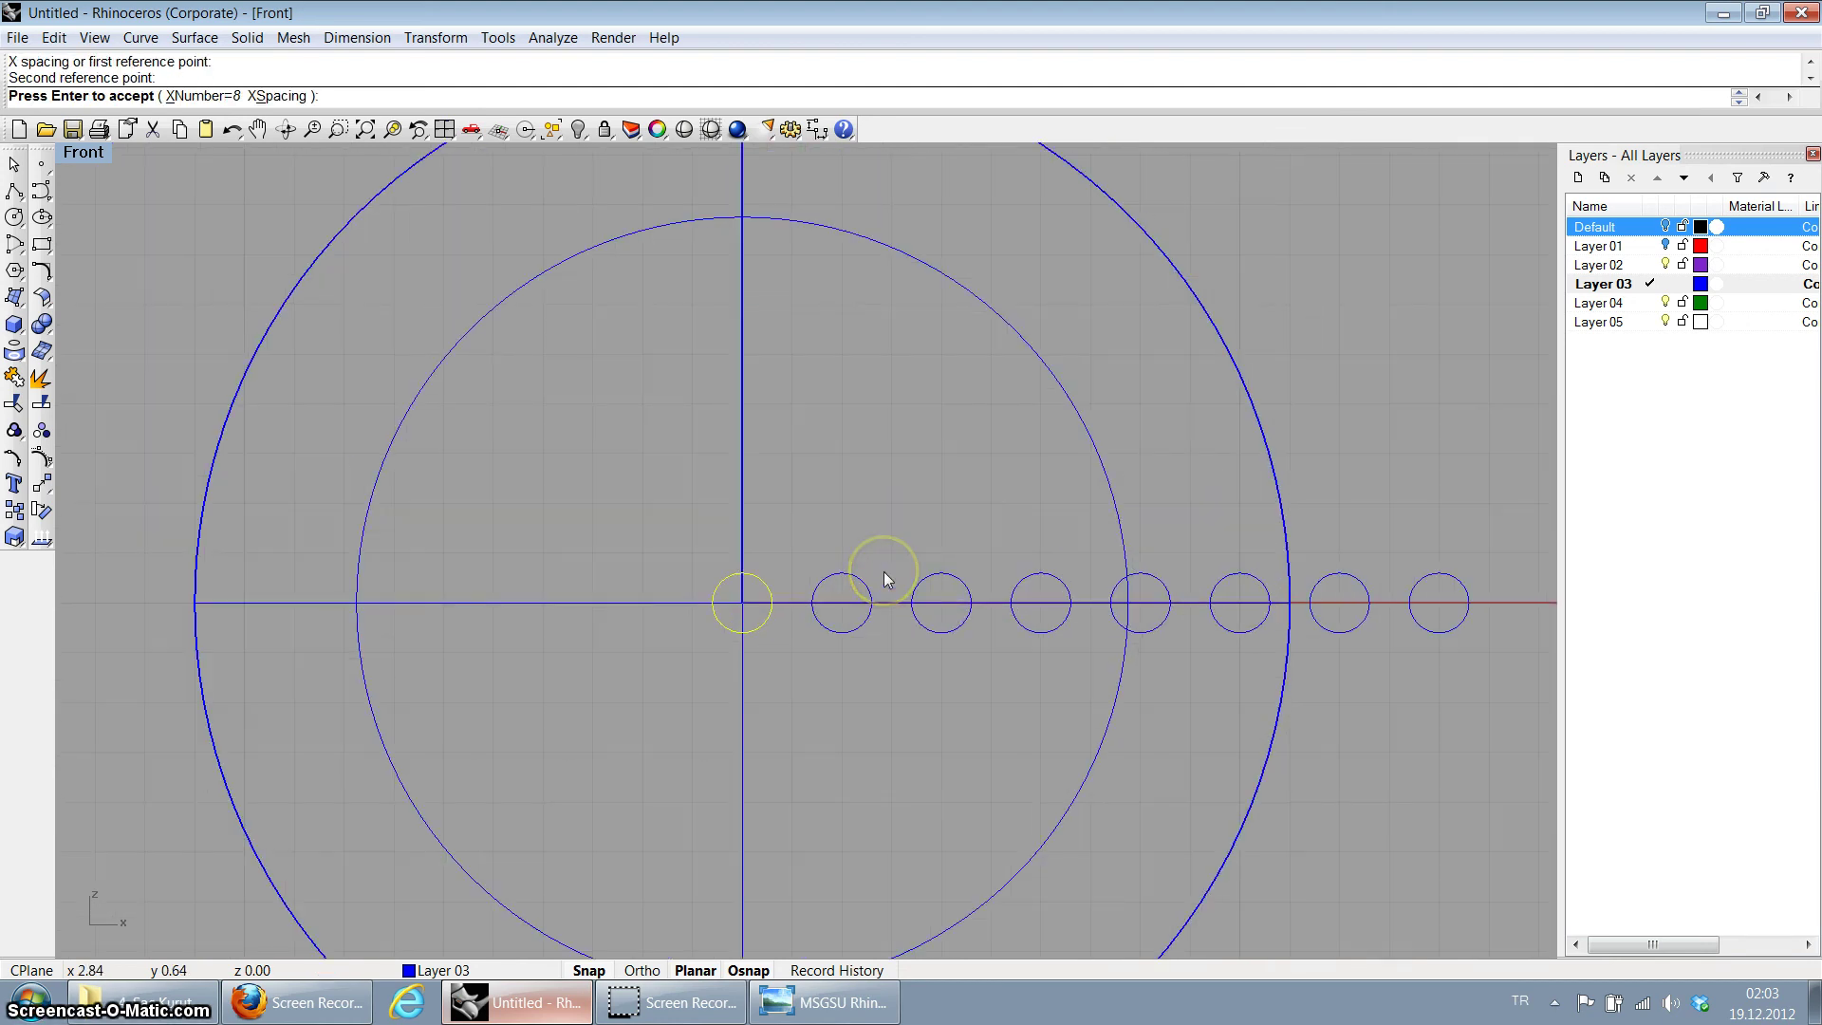
Step: Change the array to 6 circles along X and tighten their spacing to 1.6 units
{"action": "left_click", "coordinate": [213, 103]}
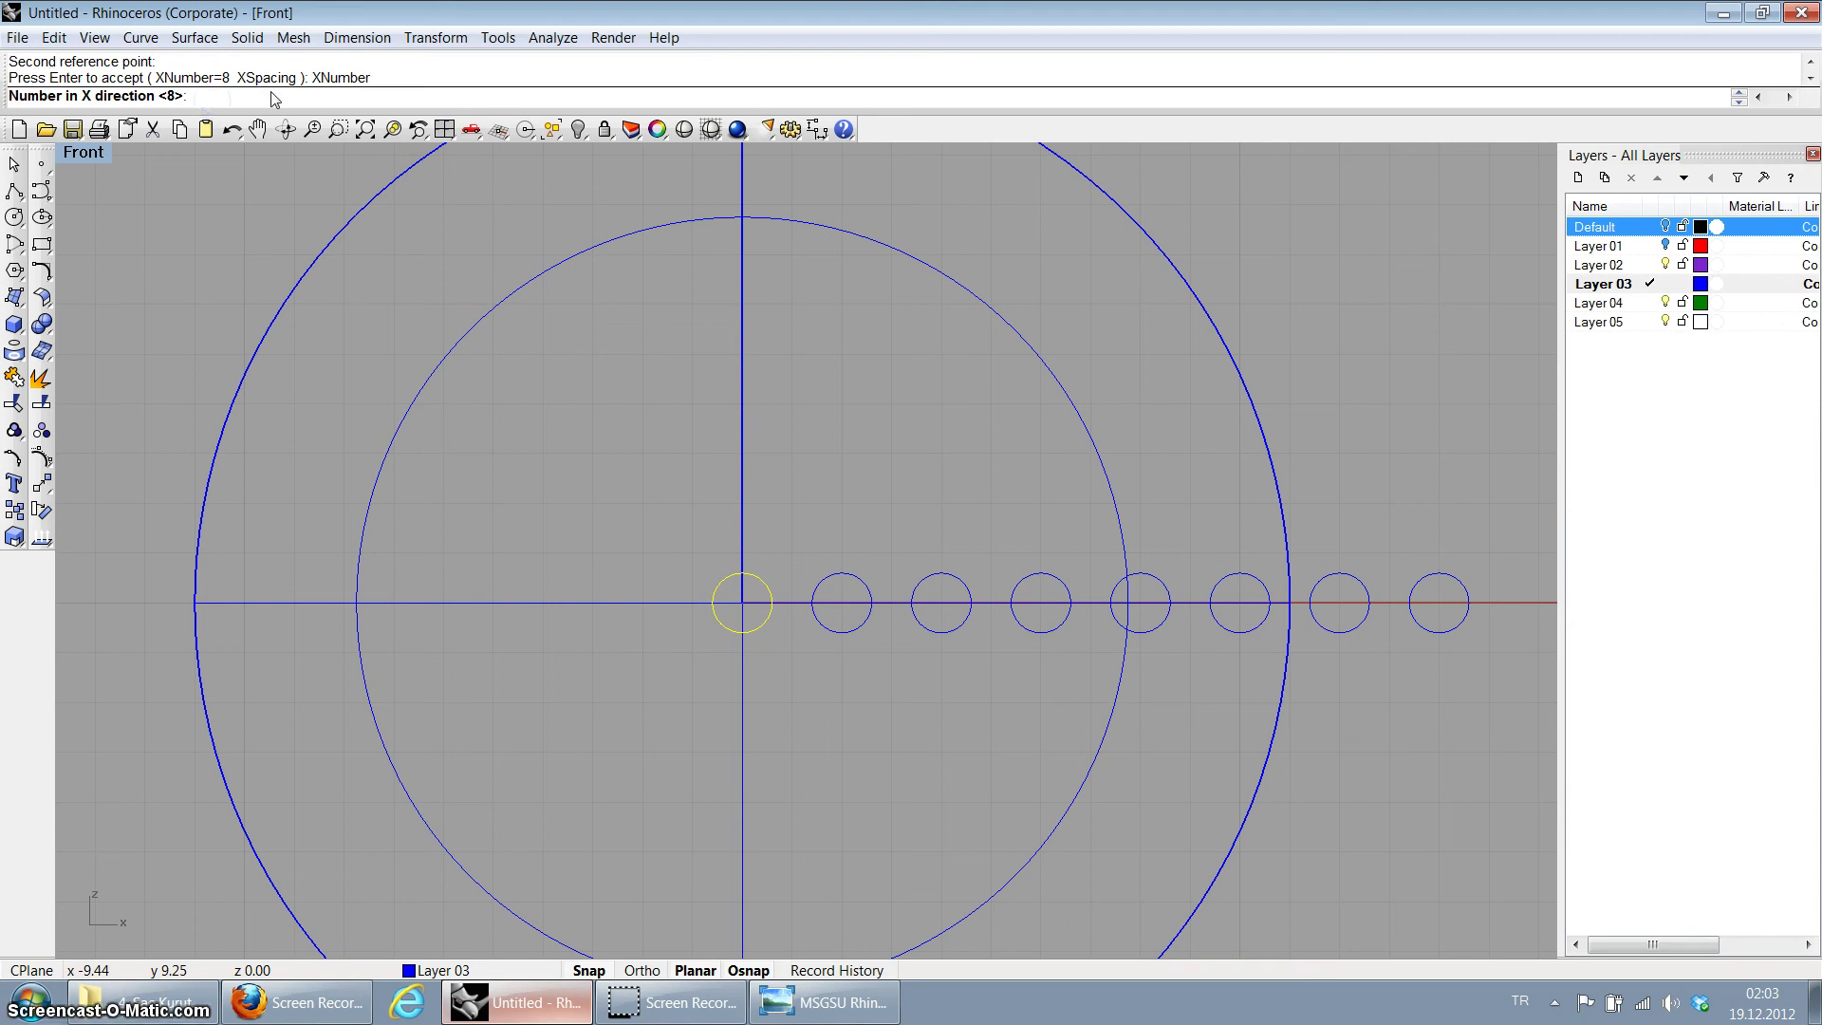
{"action": "type", "text": "6"}
{"action": "key", "text": "Return"}
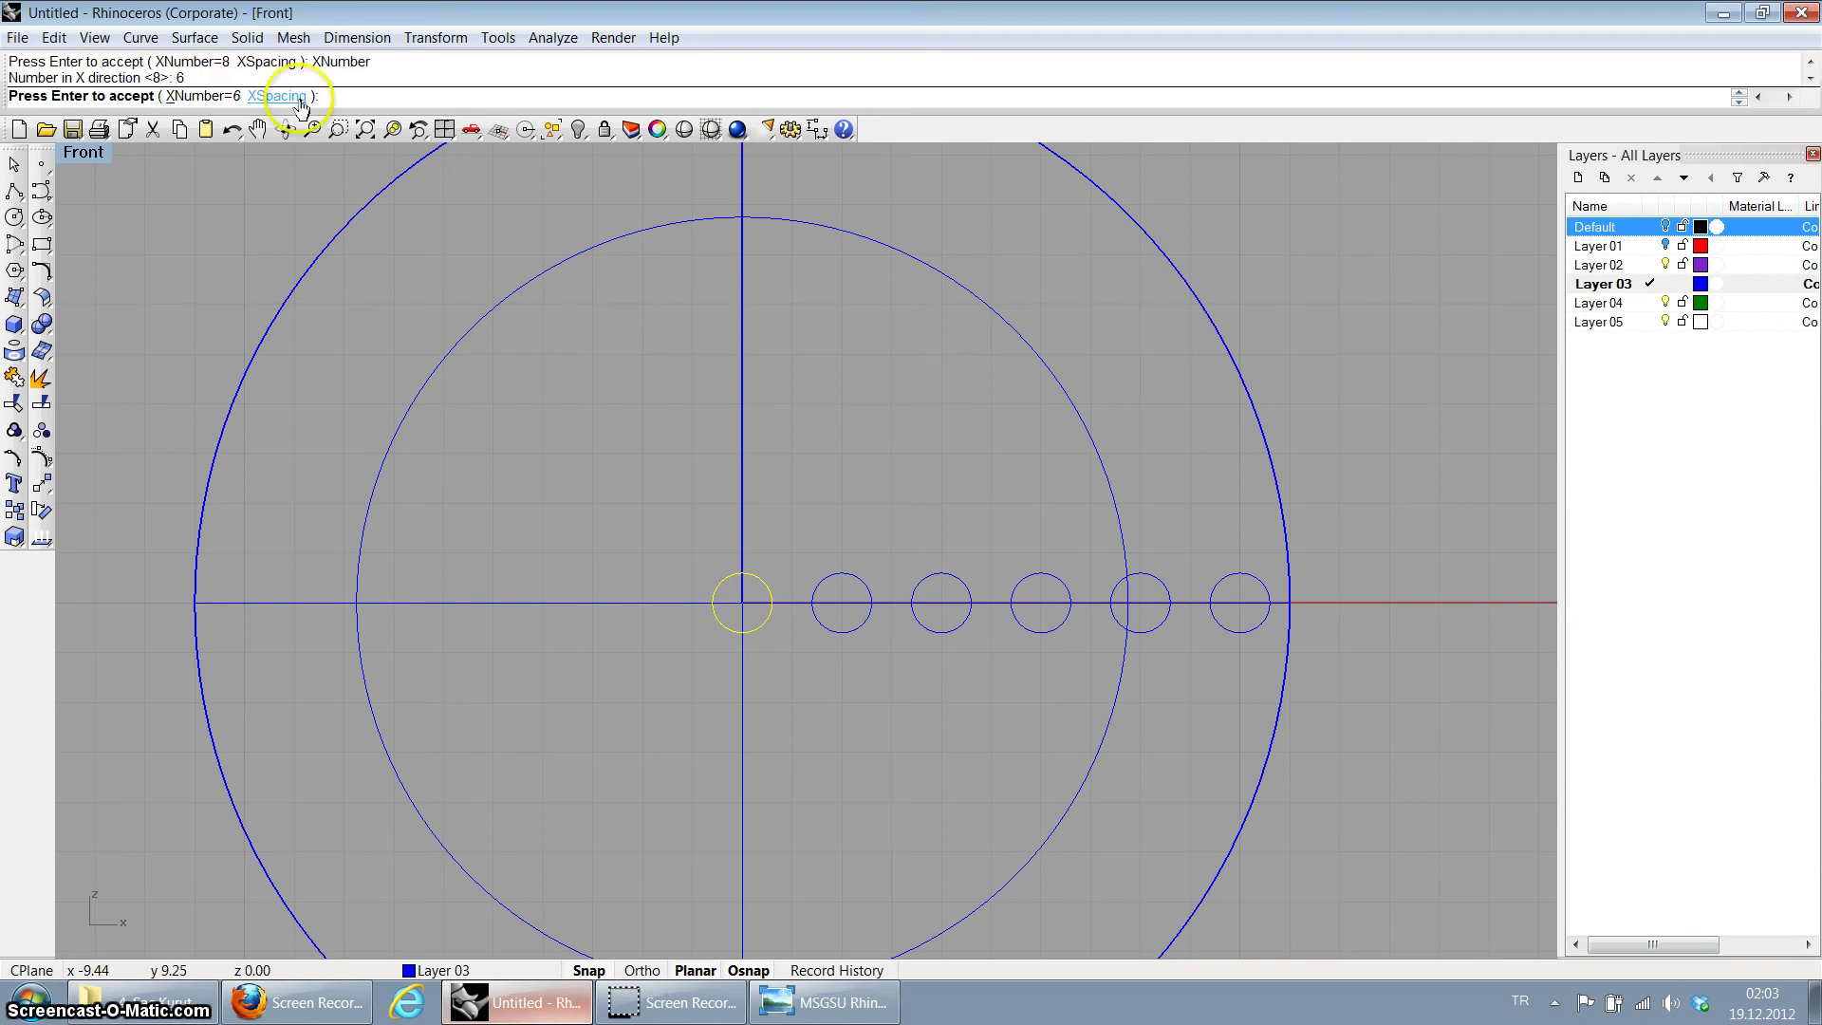
{"action": "left_click", "coordinate": [290, 97]}
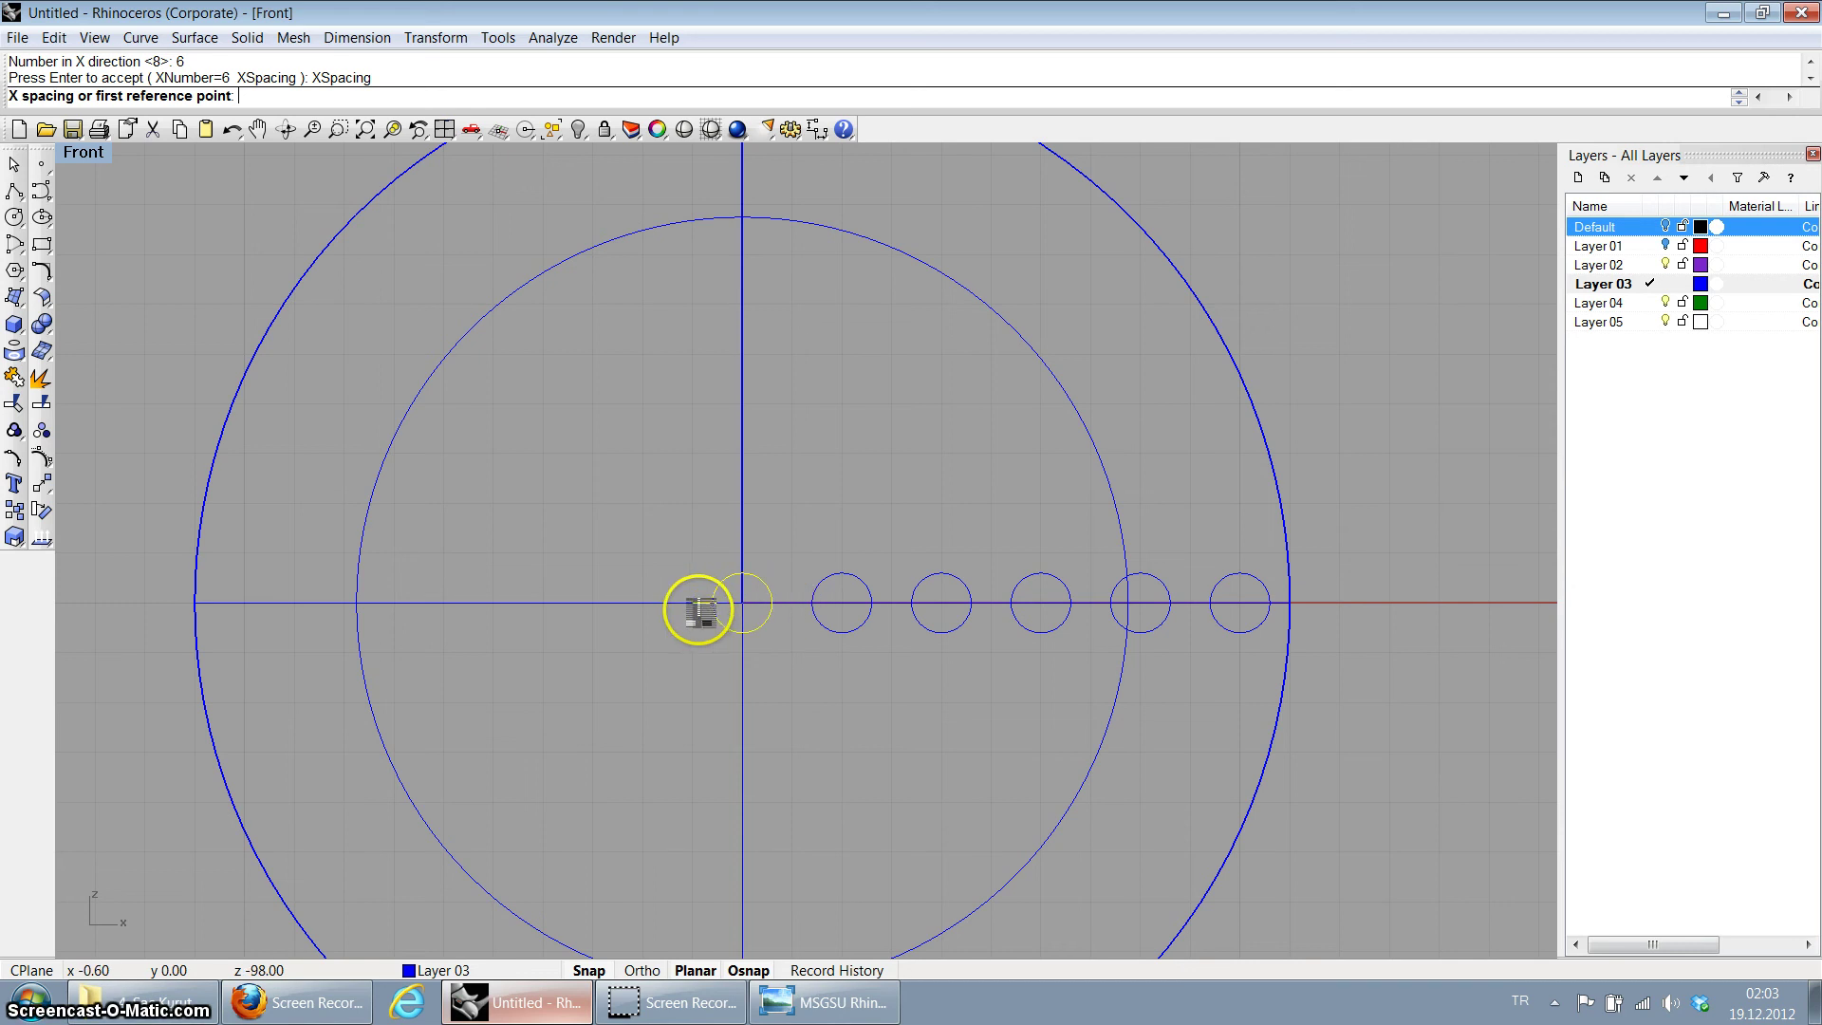
{"action": "scroll", "coordinate": [699, 610], "scroll_direction": "up", "scroll_amount": 1}
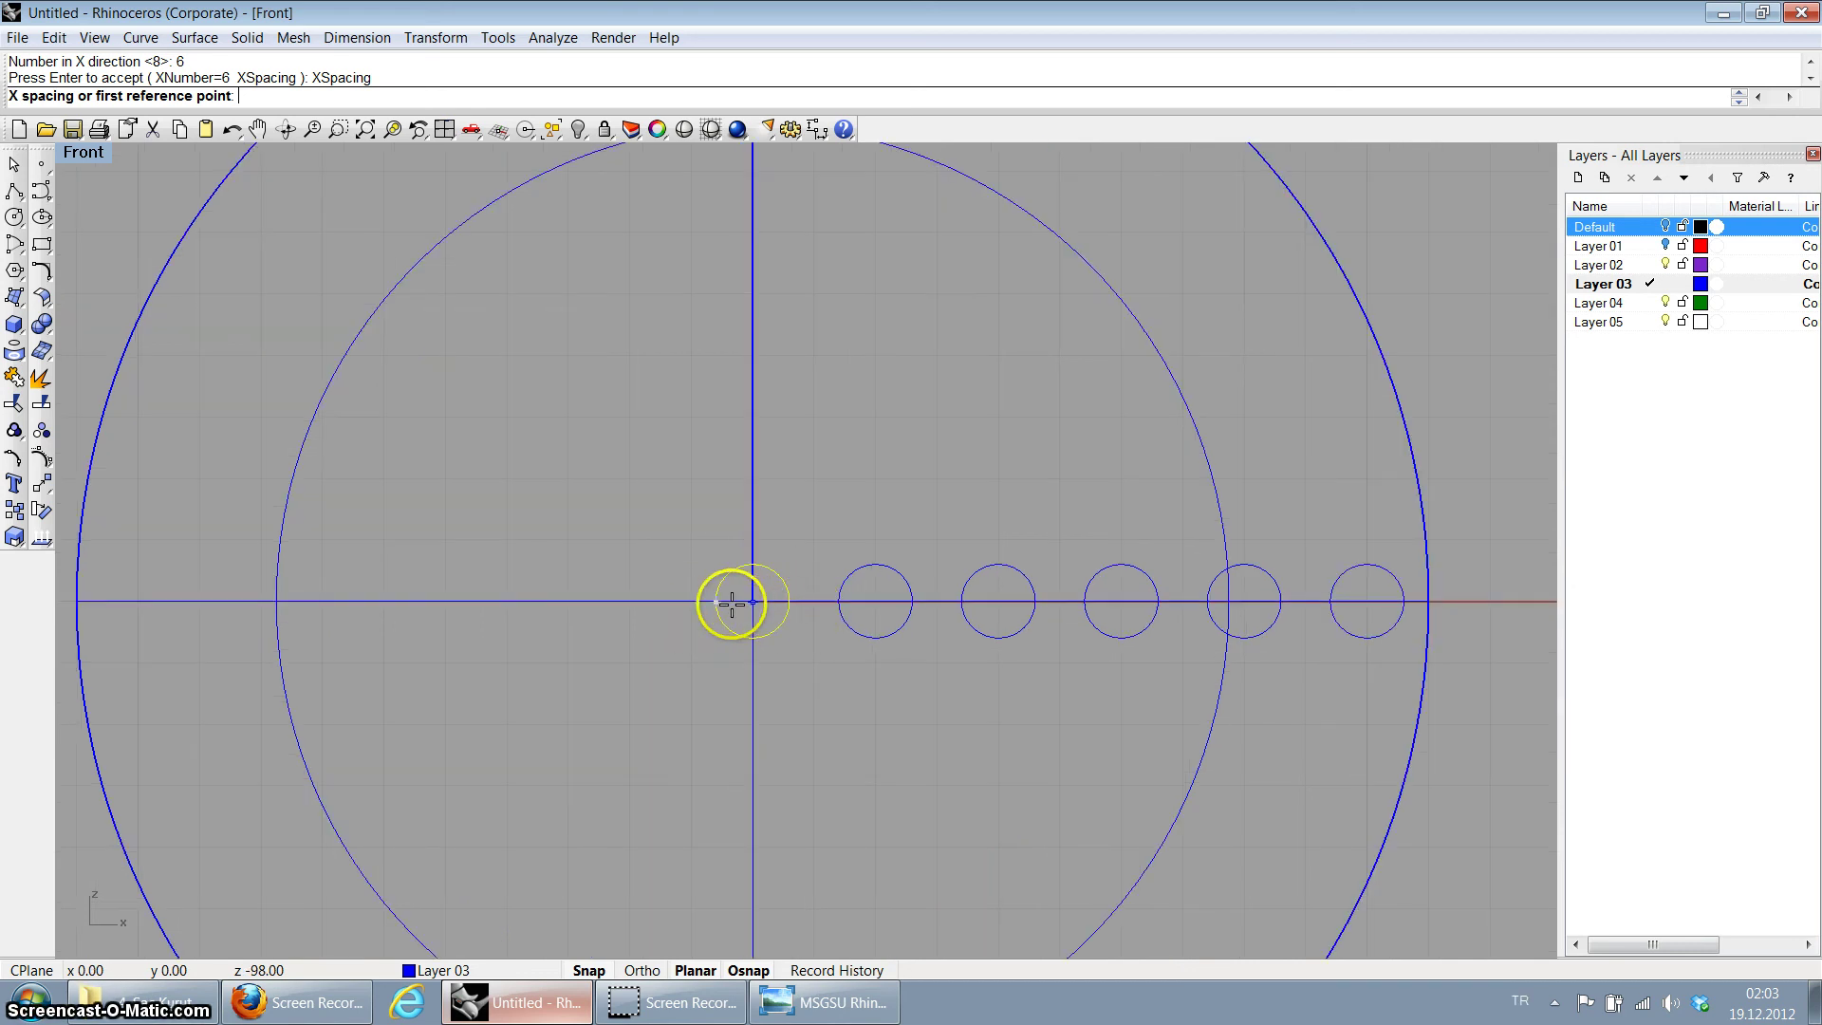
{"action": "left_click", "coordinate": [714, 604]}
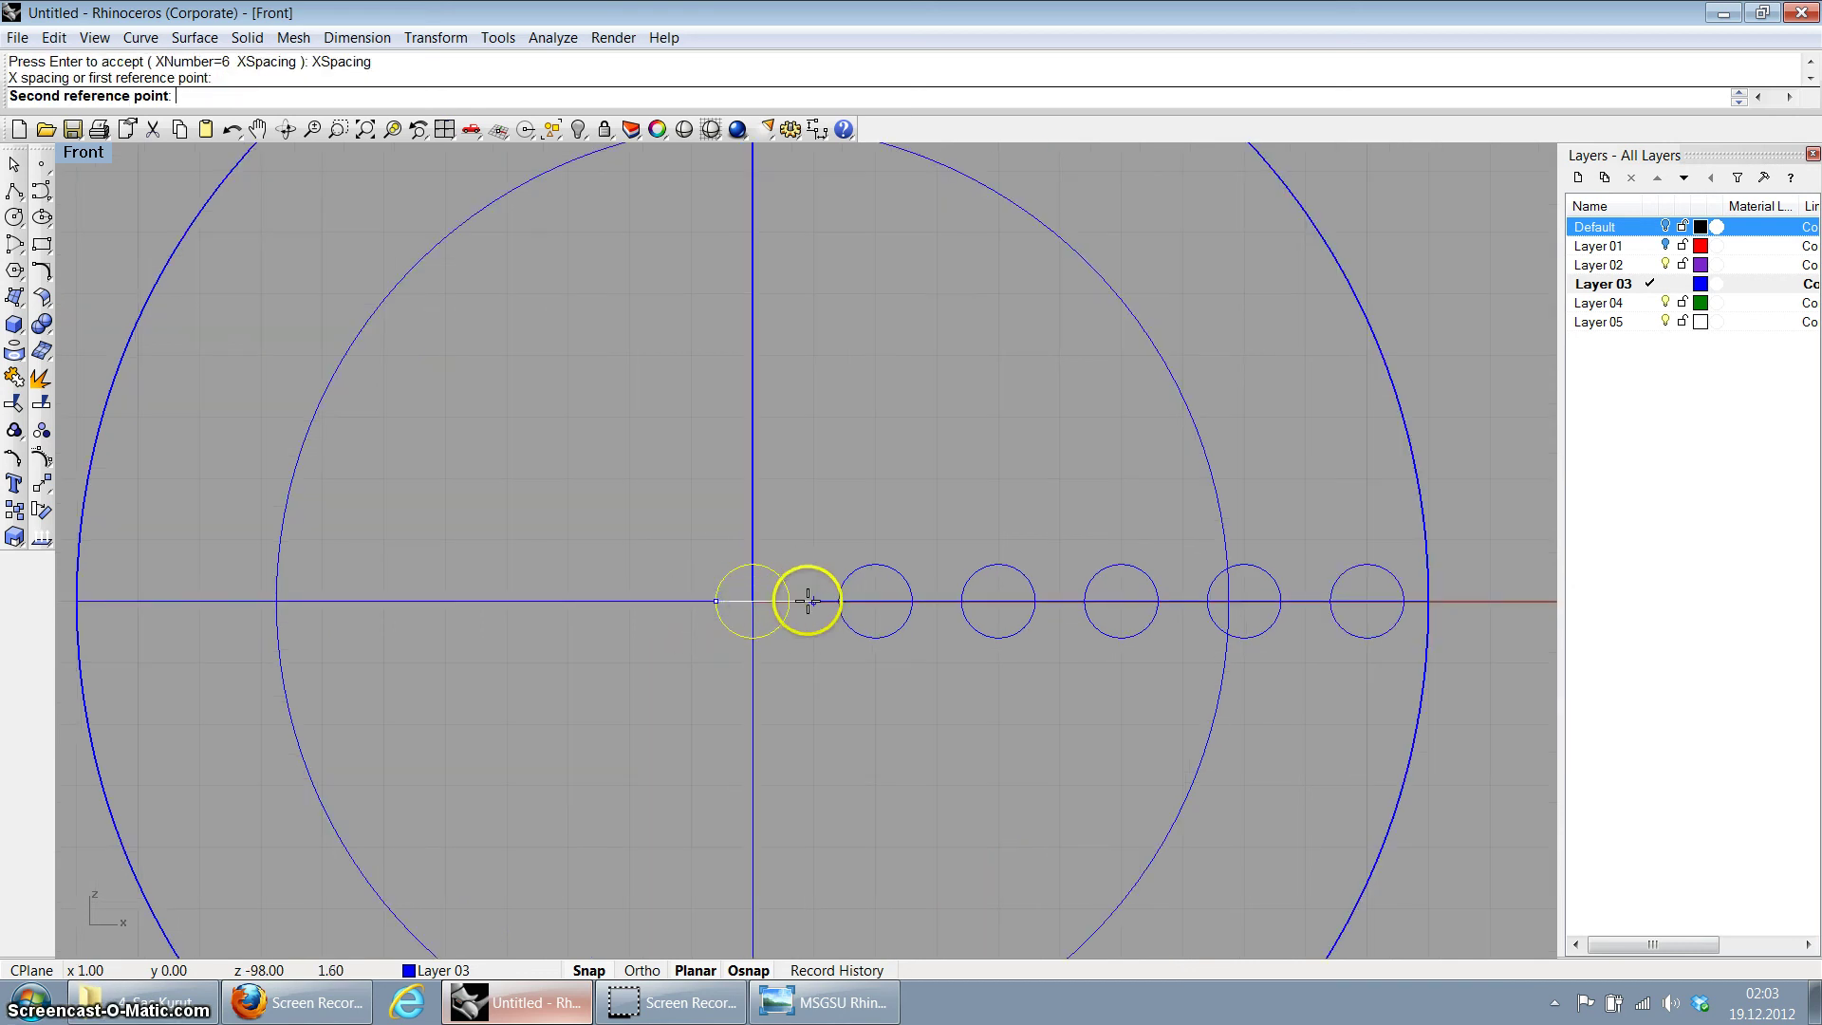
{"action": "left_click", "coordinate": [813, 602]}
{"action": "scroll", "coordinate": [816, 613], "scroll_direction": "down", "scroll_amount": 1}
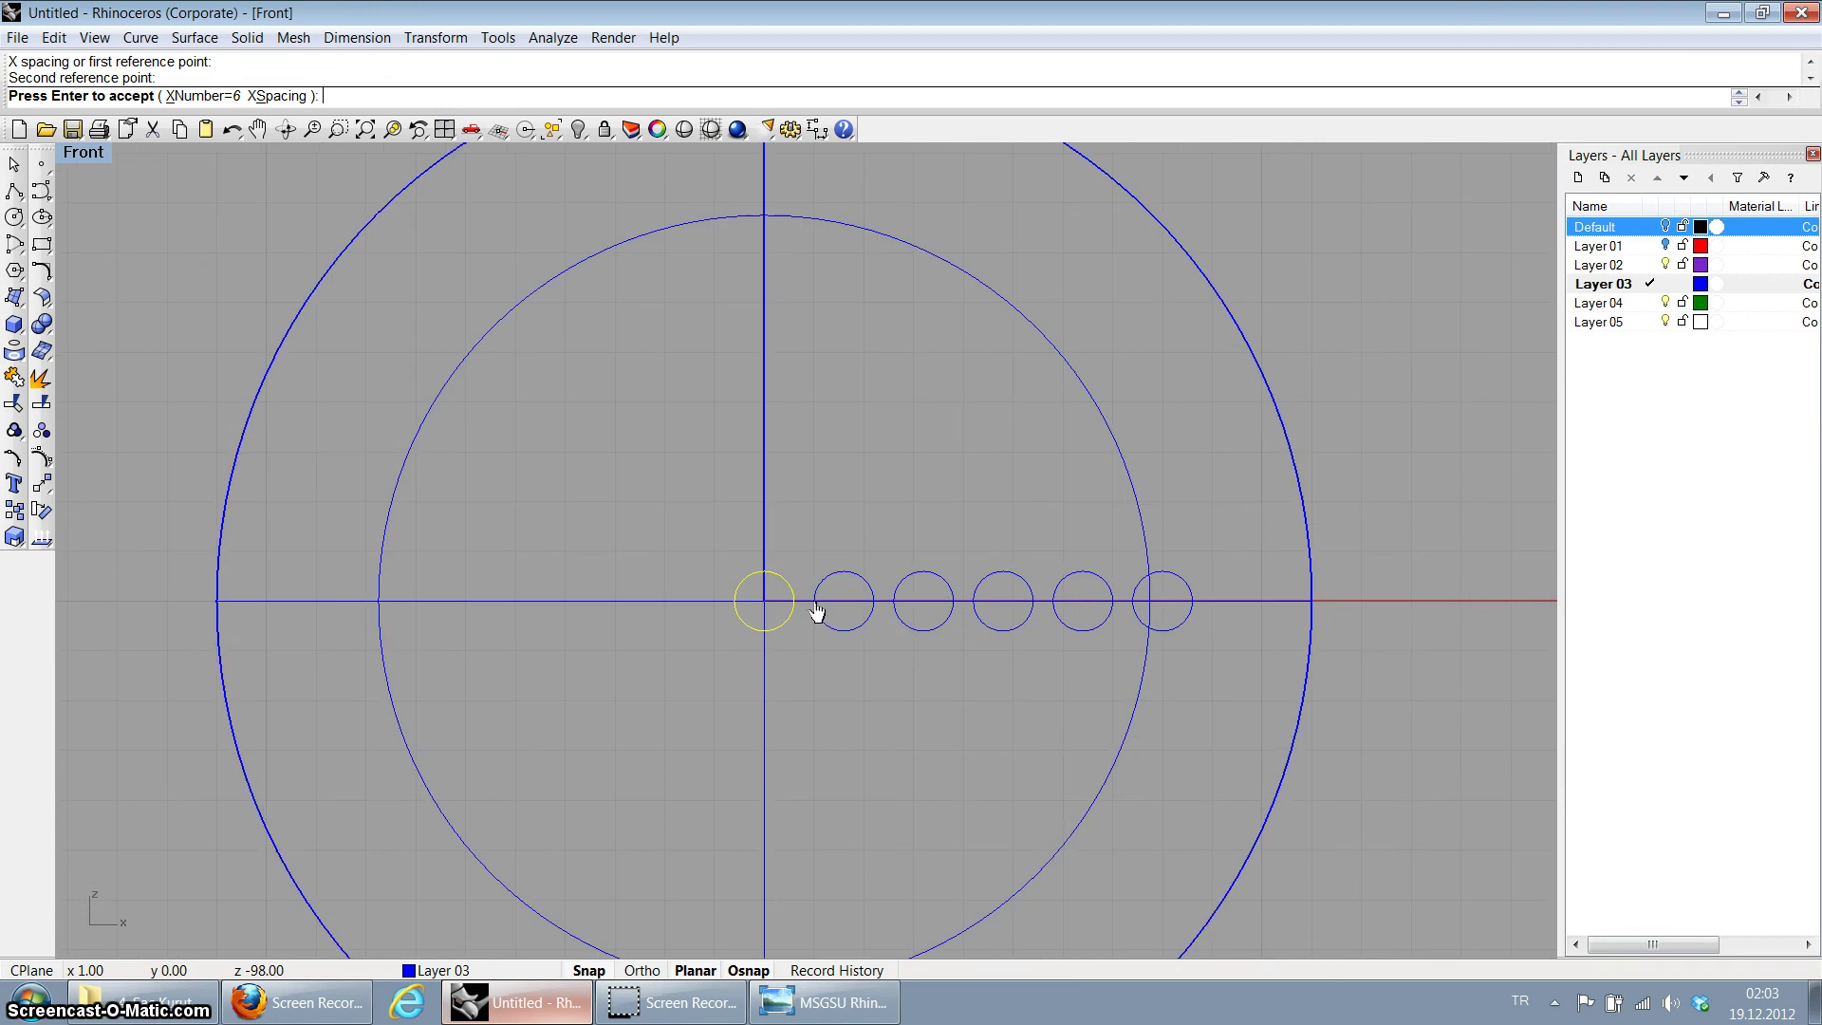
Step: Set the number of circles along X to 7 and accept the array
{"action": "left_click", "coordinate": [228, 96]}
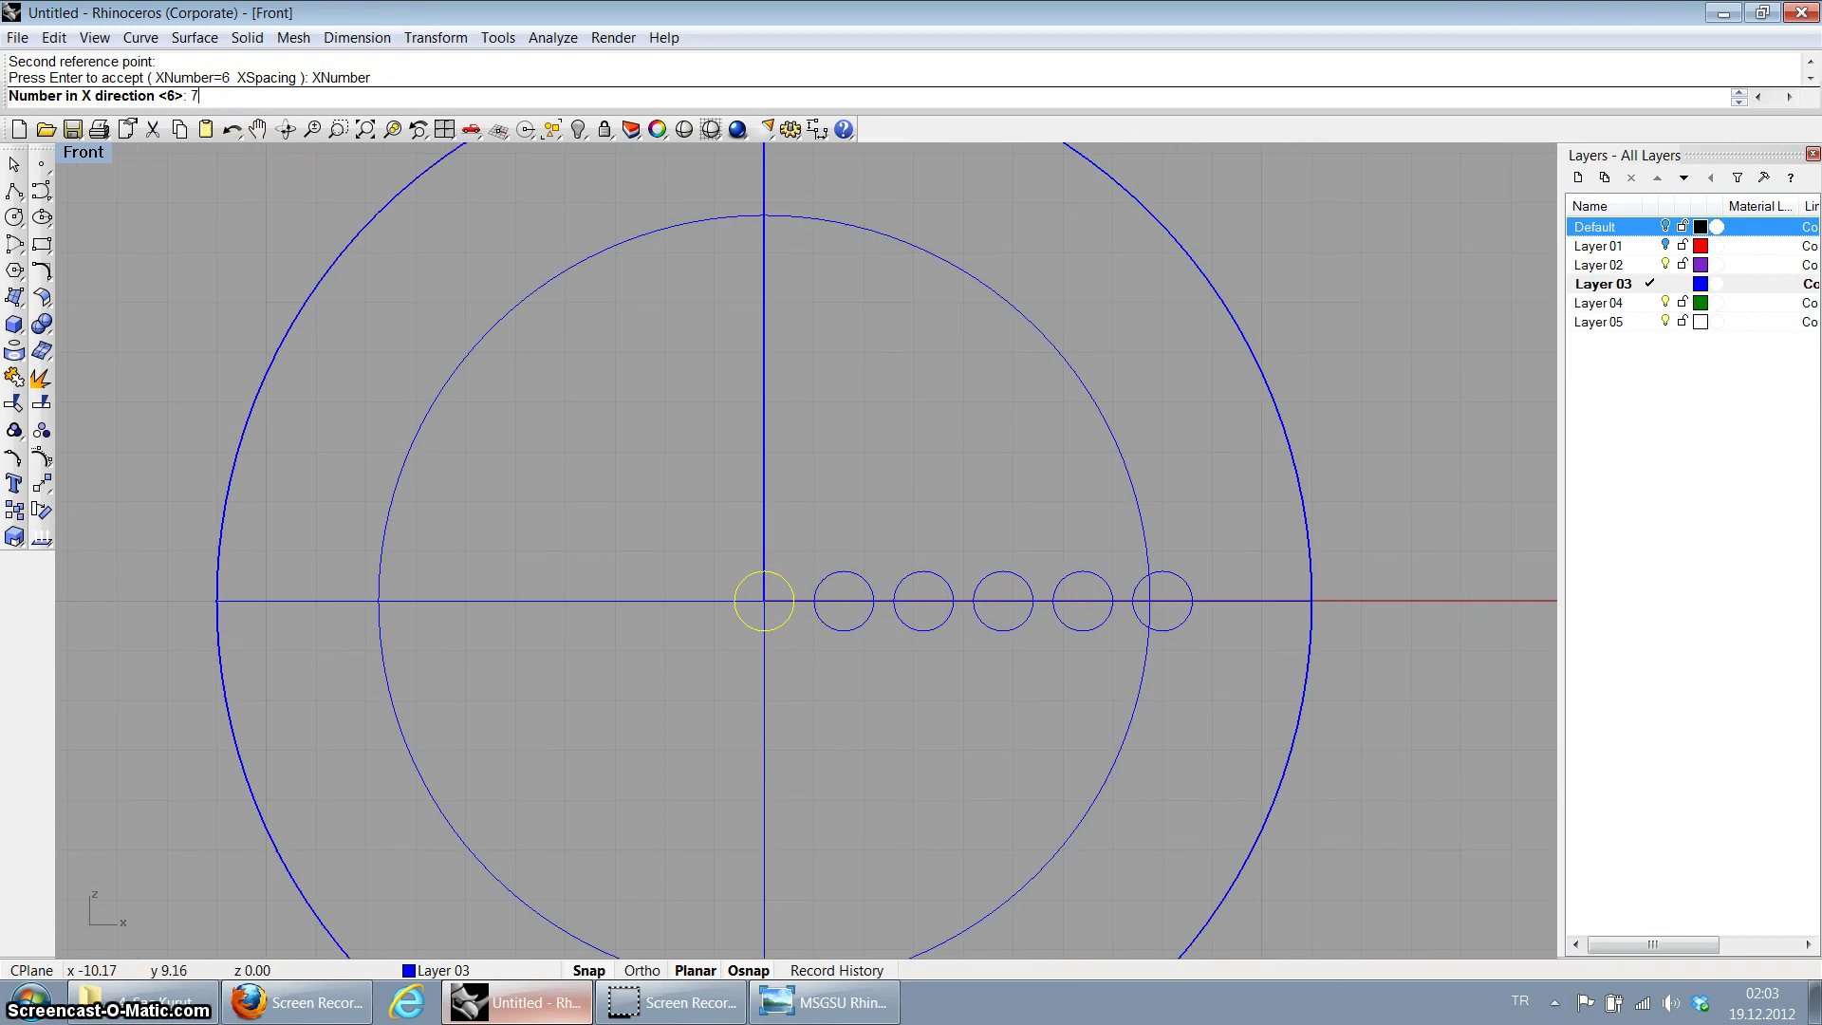
{"action": "type", "text": "7"}
{"action": "key", "text": "Return"}
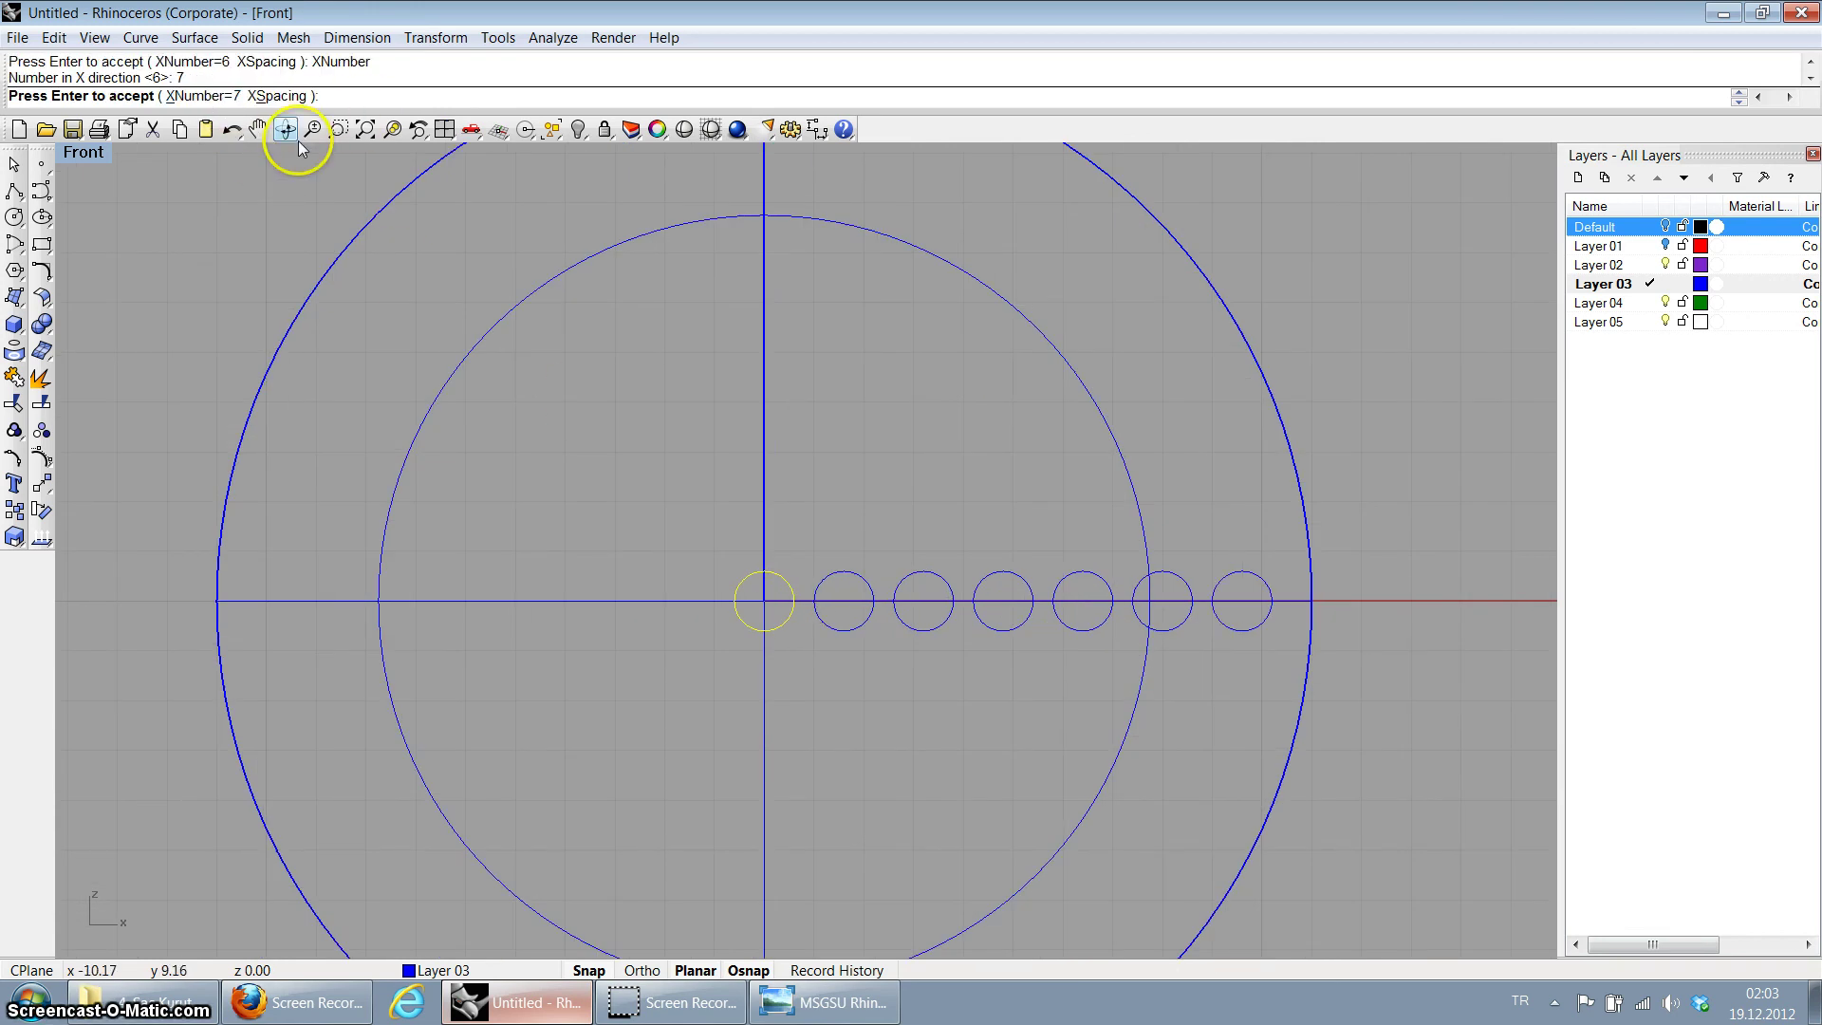
{"action": "key", "text": "Return"}
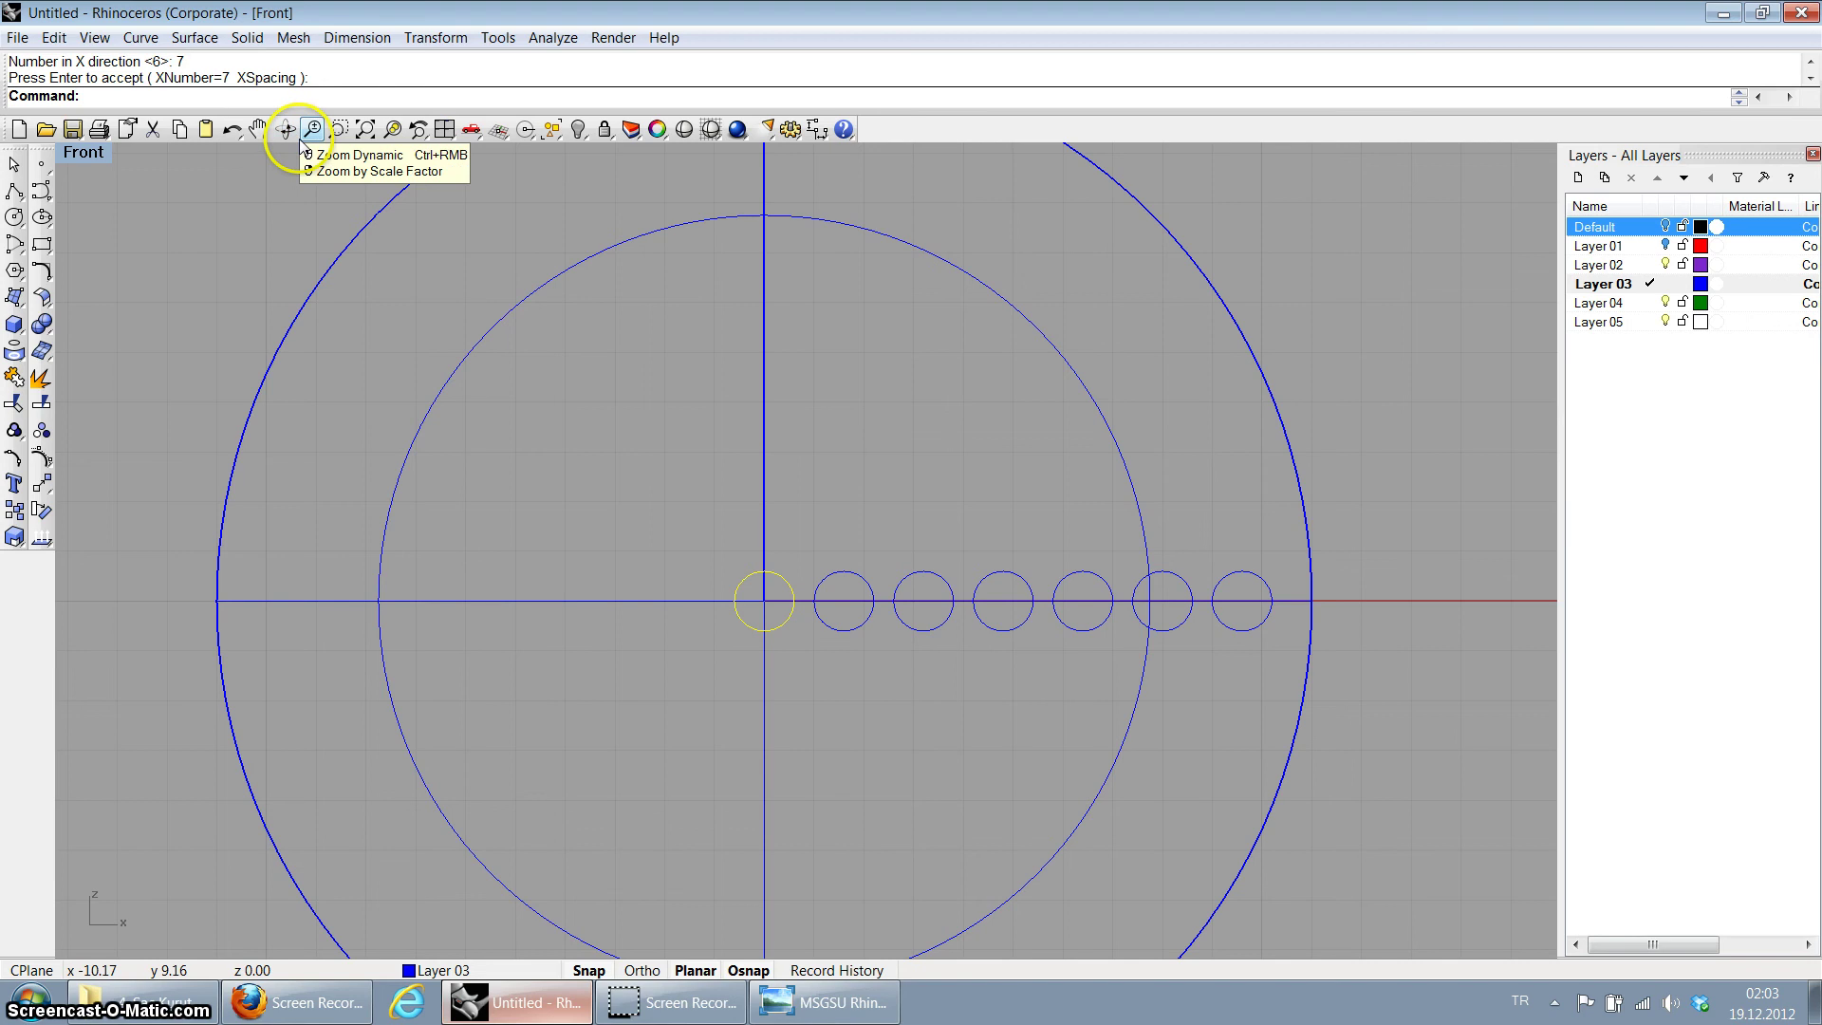
Step: Polar-array the first circle beside the central one around the cap's centre, with 6 items over 360 degrees
{"action": "scroll", "coordinate": [847, 444], "scroll_direction": "down", "scroll_amount": 1}
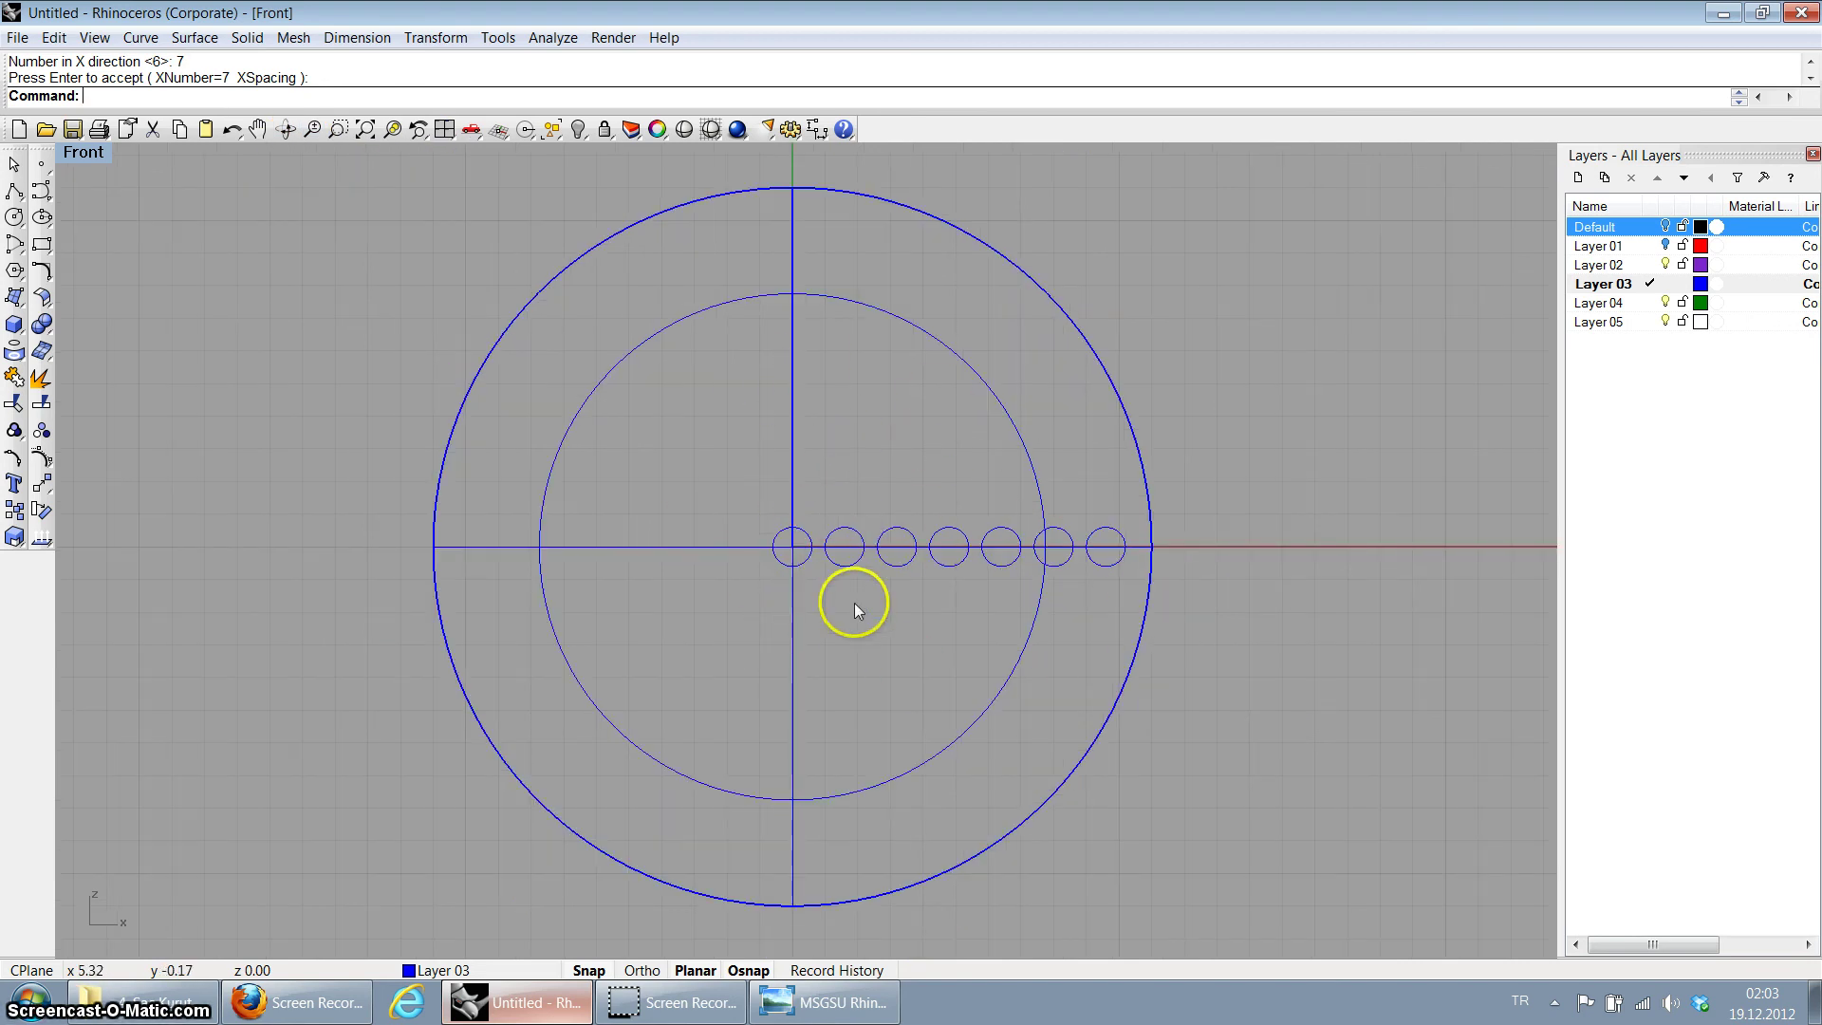
{"action": "scroll", "coordinate": [1052, 630], "scroll_direction": "up", "scroll_amount": 1}
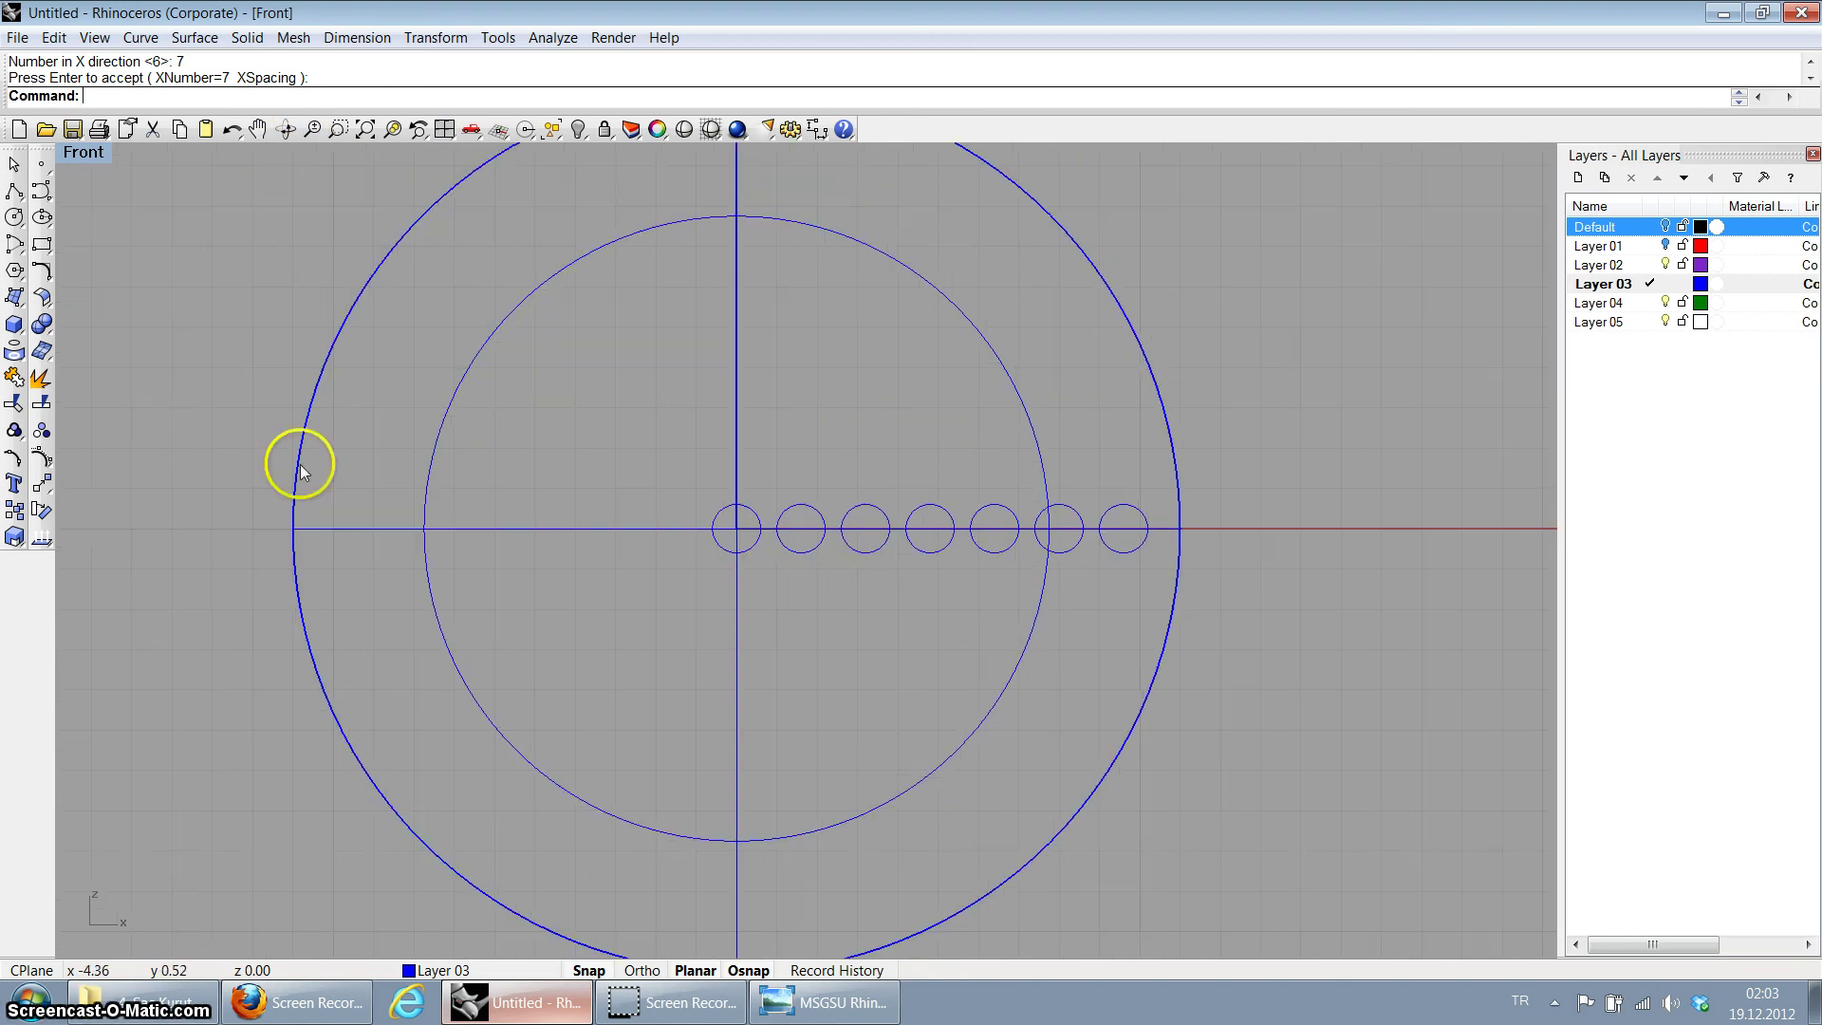
{"action": "left_click", "coordinate": [40, 486]}
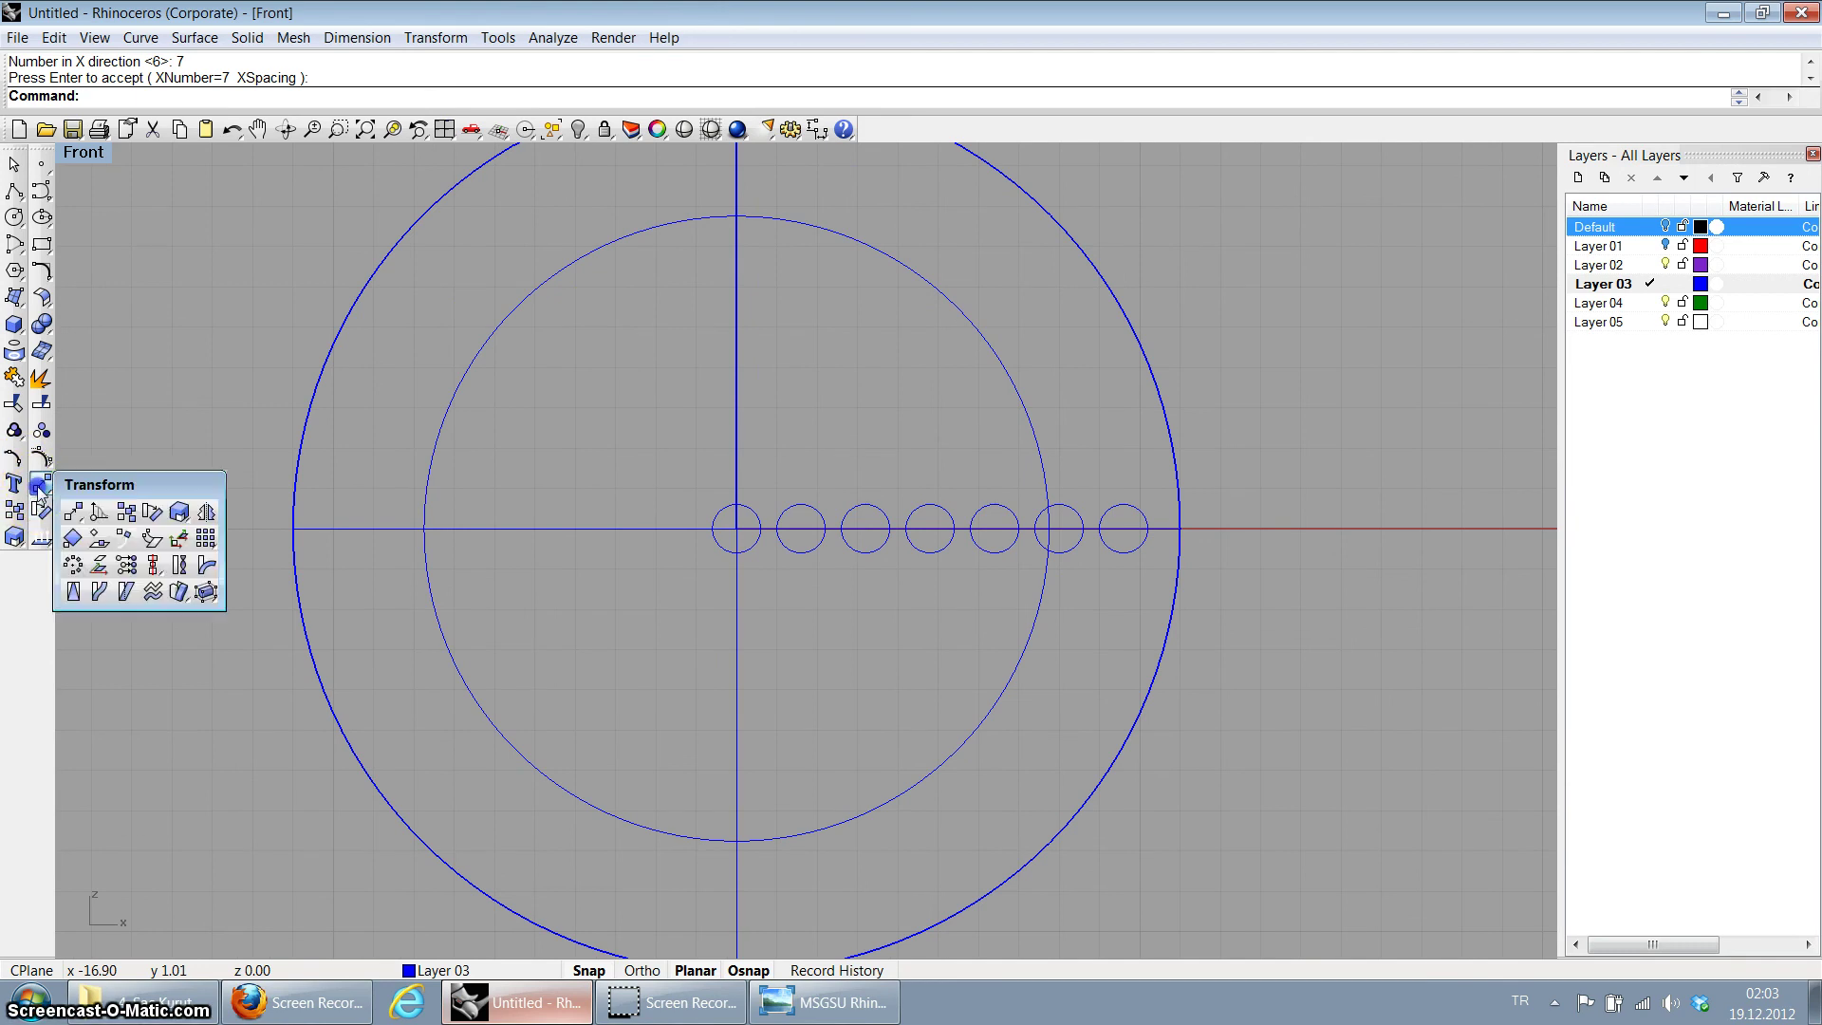
{"action": "left_click", "coordinate": [73, 565]}
{"action": "scroll", "coordinate": [565, 543], "scroll_direction": "up", "scroll_amount": 1}
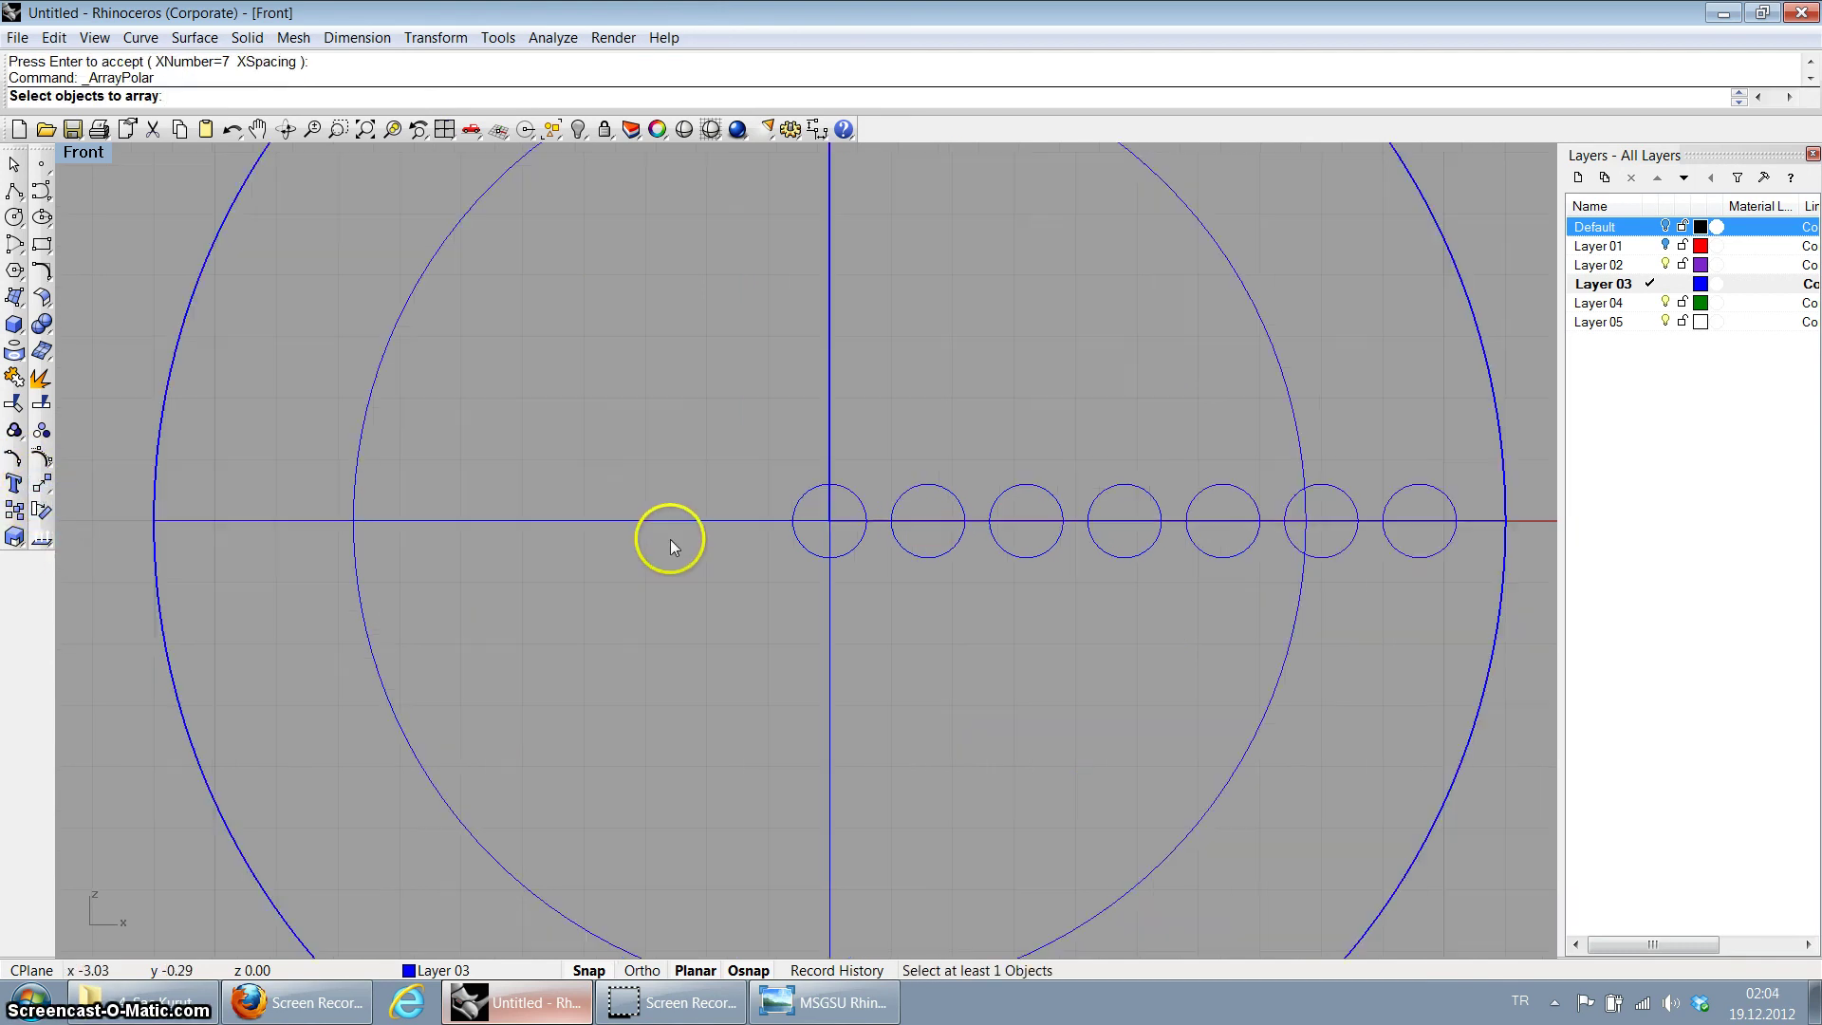
{"action": "left_click", "coordinate": [944, 492]}
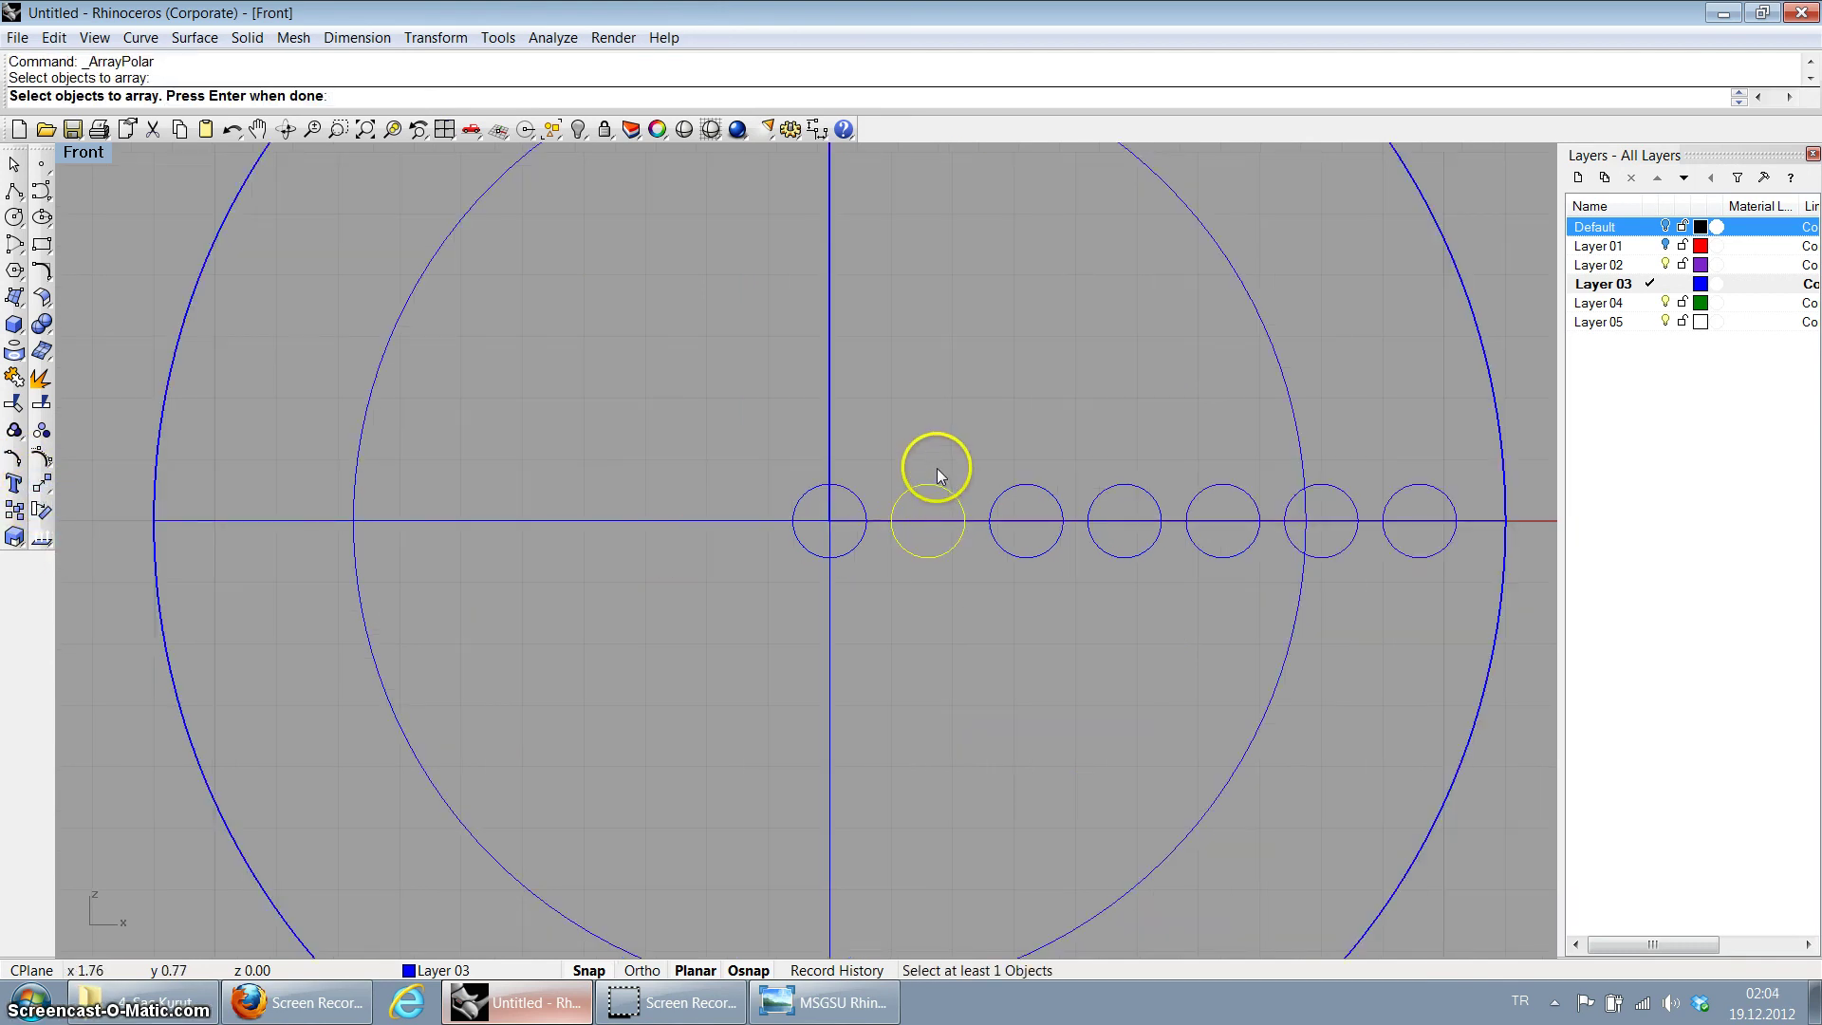
{"action": "right_click", "coordinate": [937, 461]}
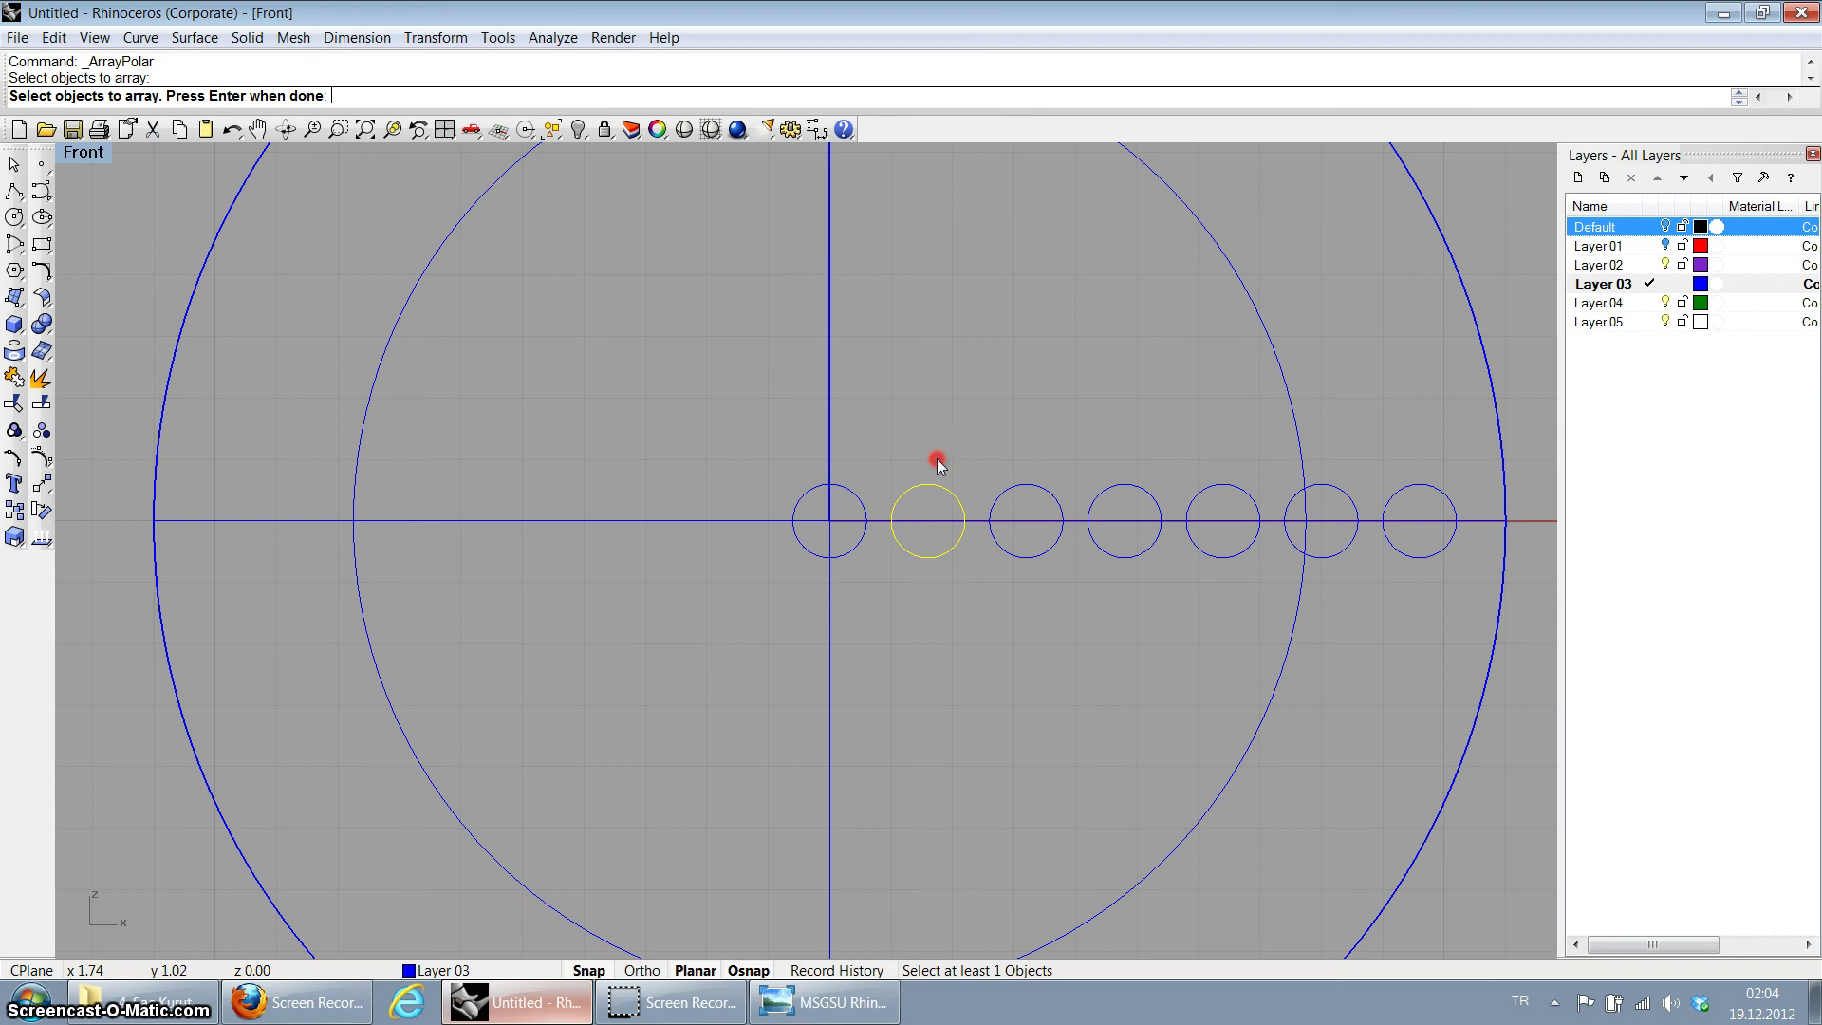
{"action": "left_click", "coordinate": [831, 517]}
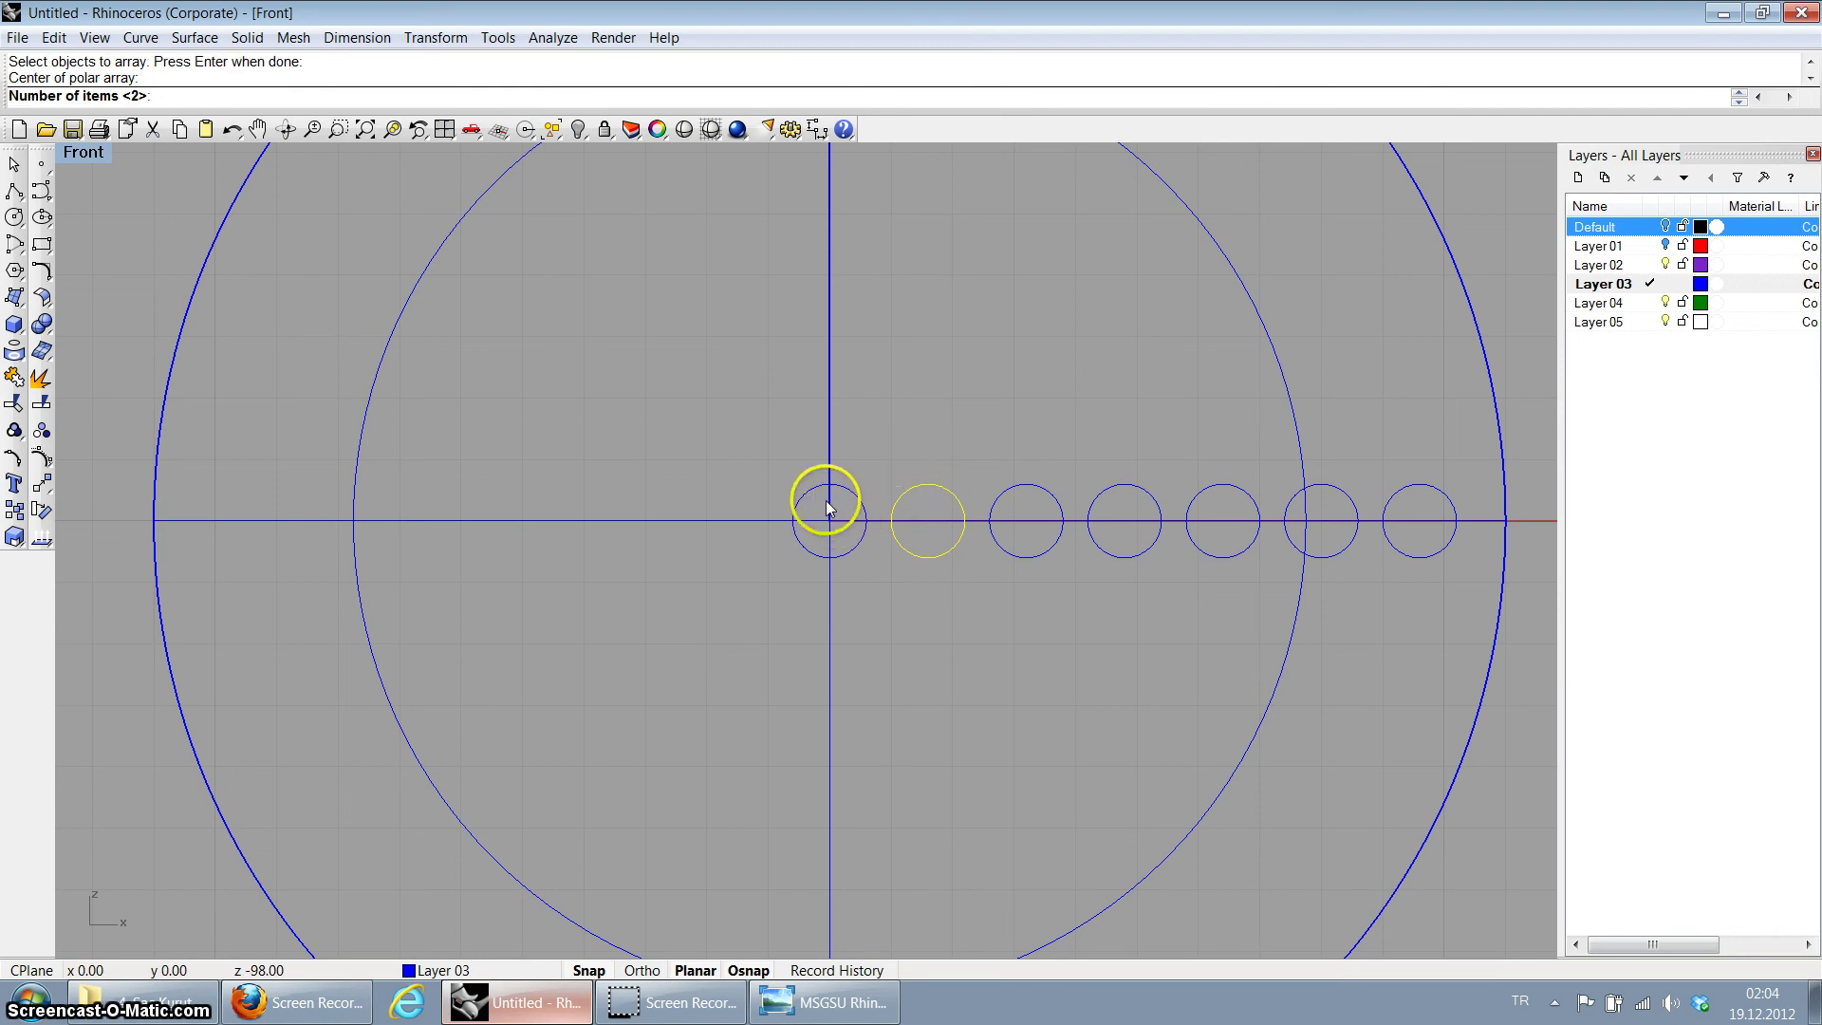
{"action": "type", "text": "6"}
{"action": "key", "text": "Return"}
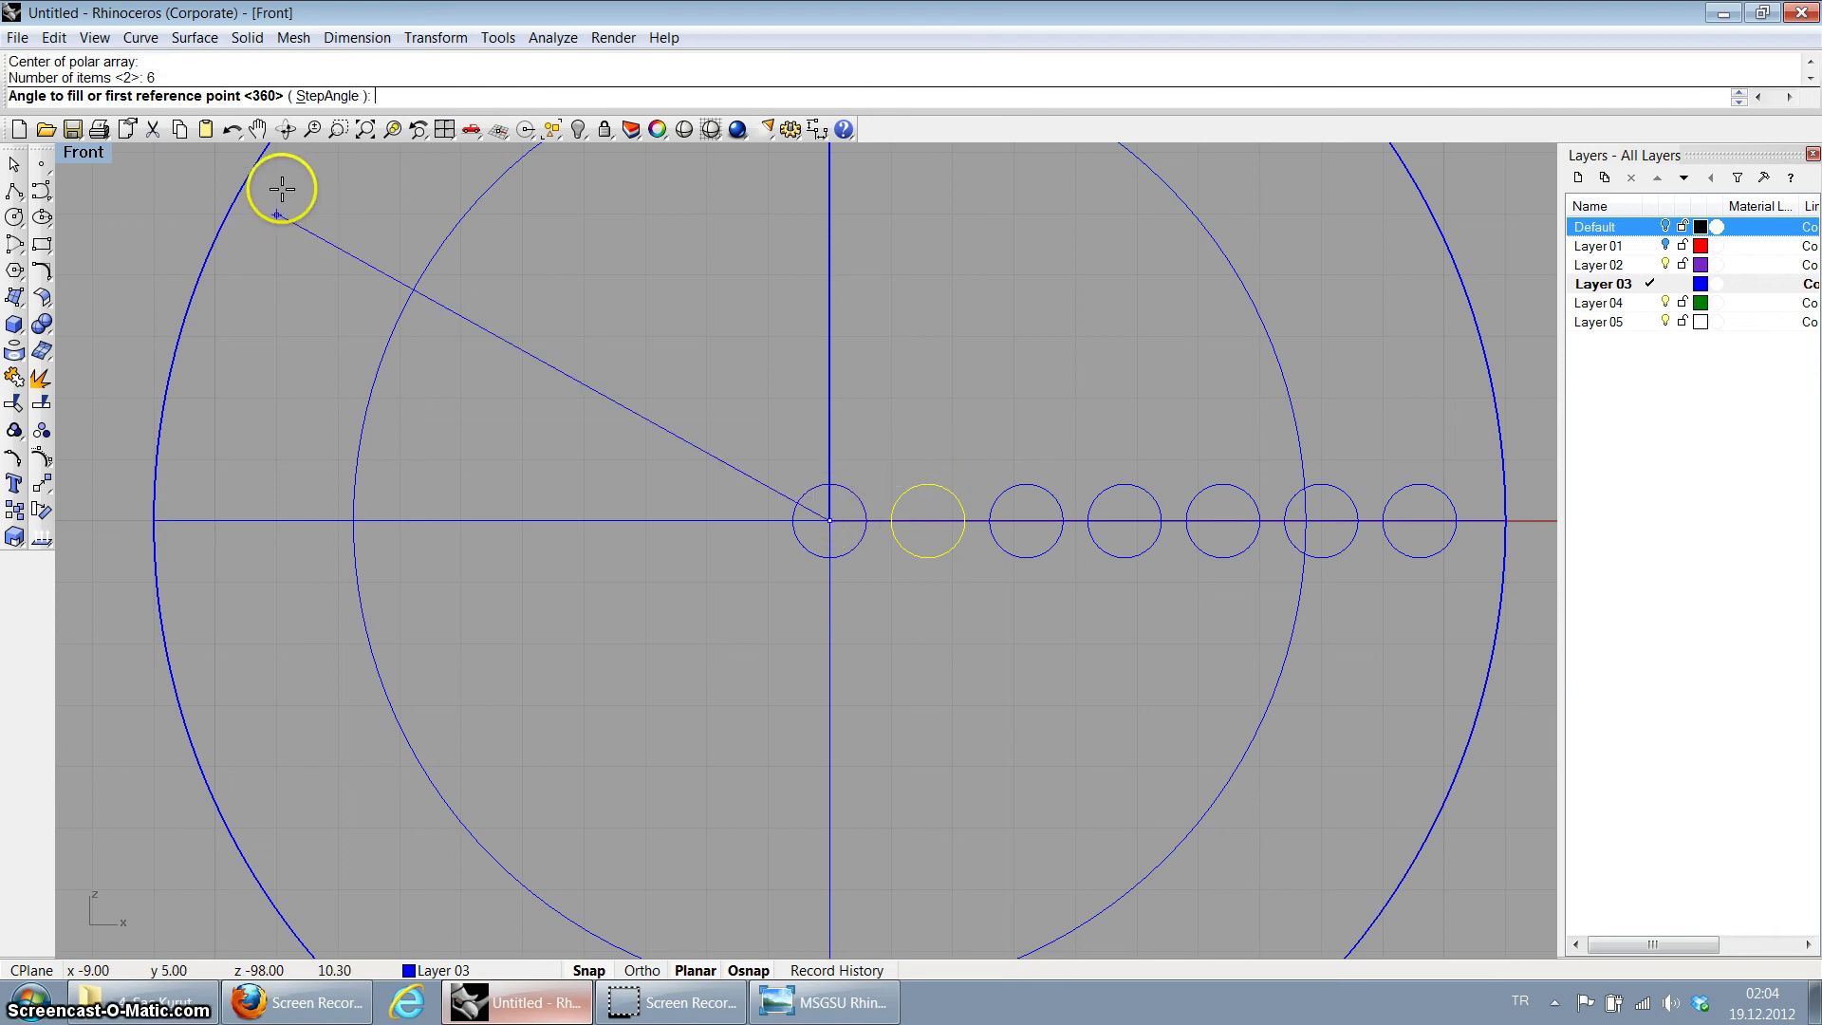
{"action": "key", "text": "Return"}
{"action": "scroll", "coordinate": [855, 484], "scroll_direction": "down", "scroll_amount": 4}
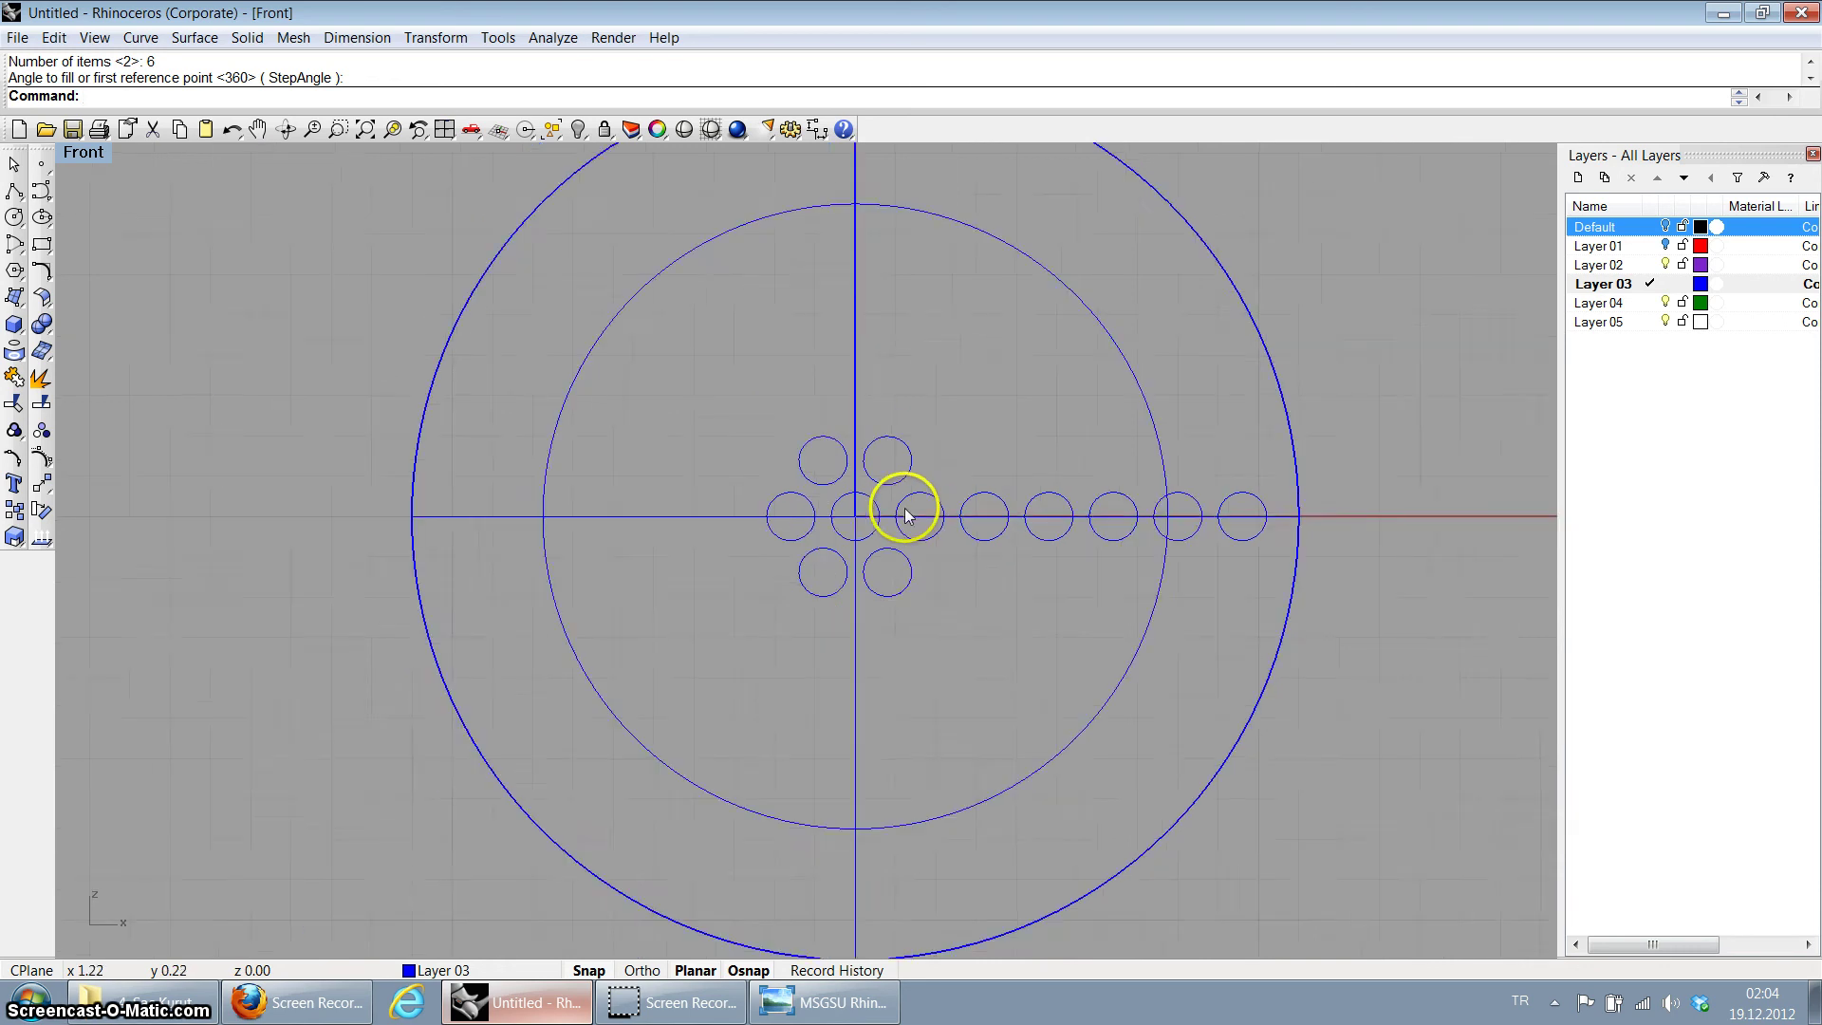
Step: Polar-array the second circle out from the centre around the cap's centre, with 12 items over 360 degrees
{"action": "scroll", "coordinate": [987, 517], "scroll_direction": "up", "scroll_amount": 2}
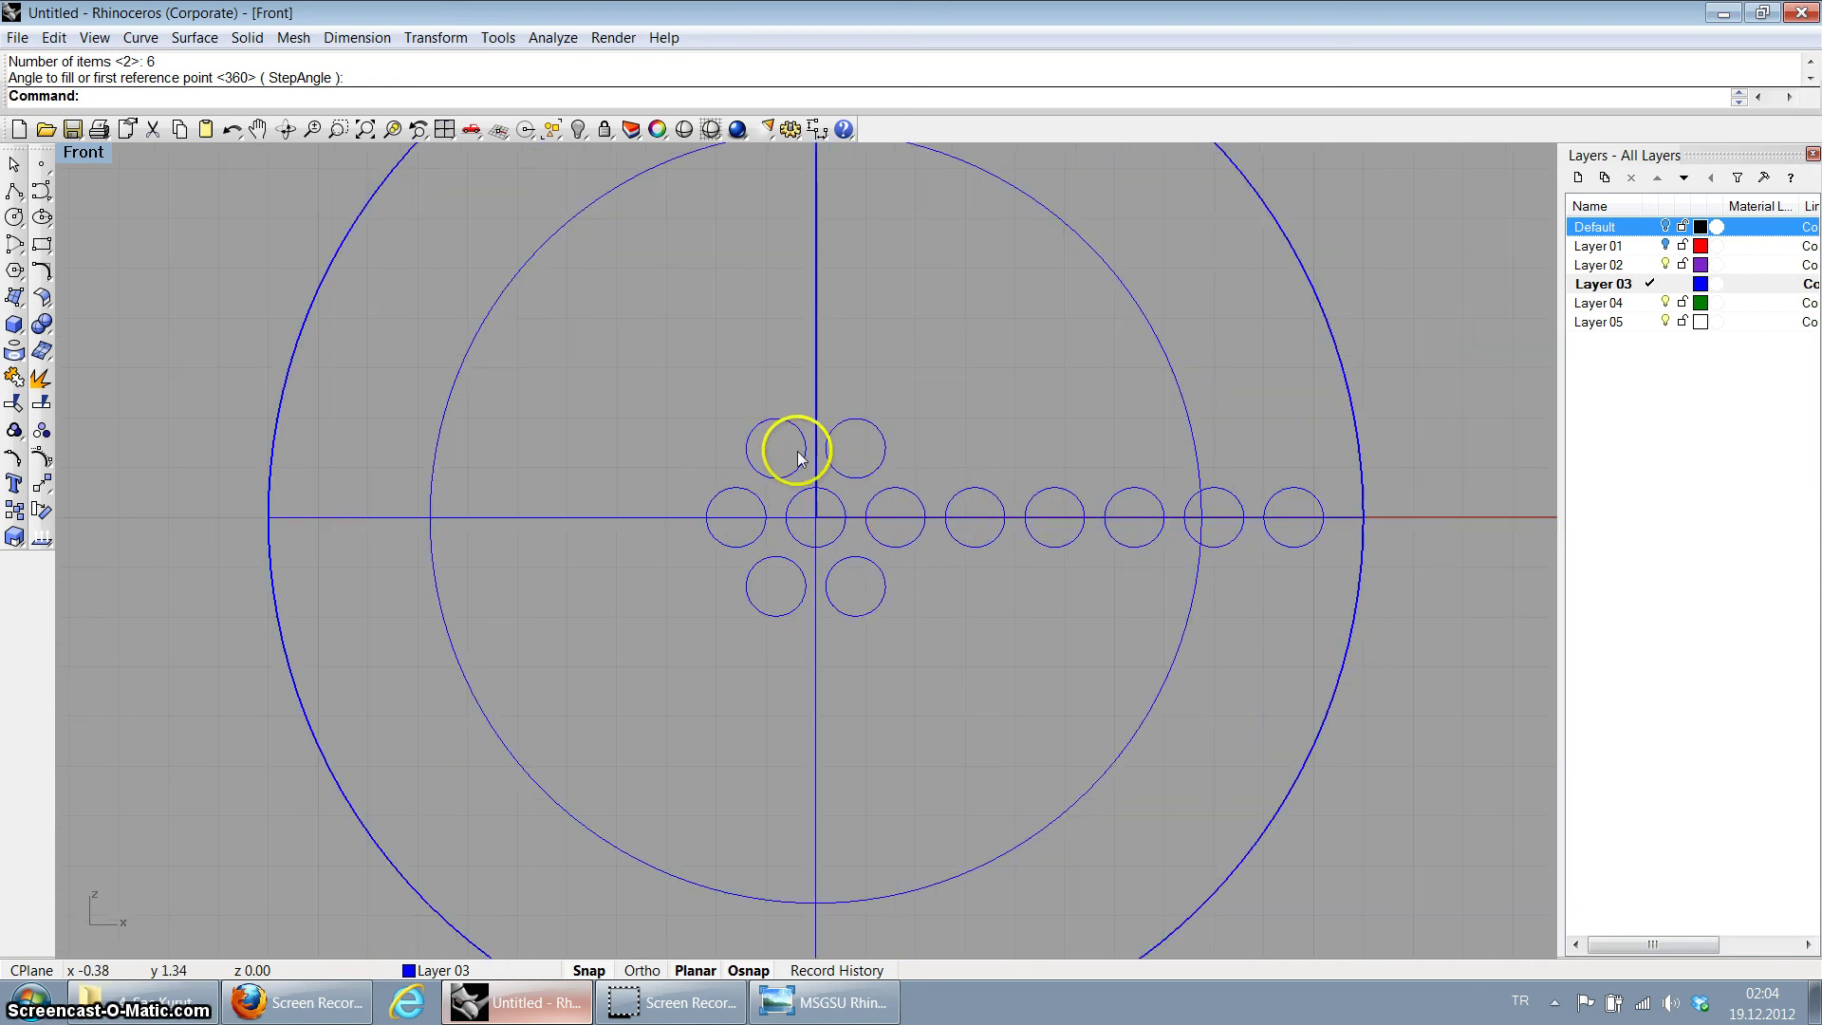
{"action": "key", "text": "Return"}
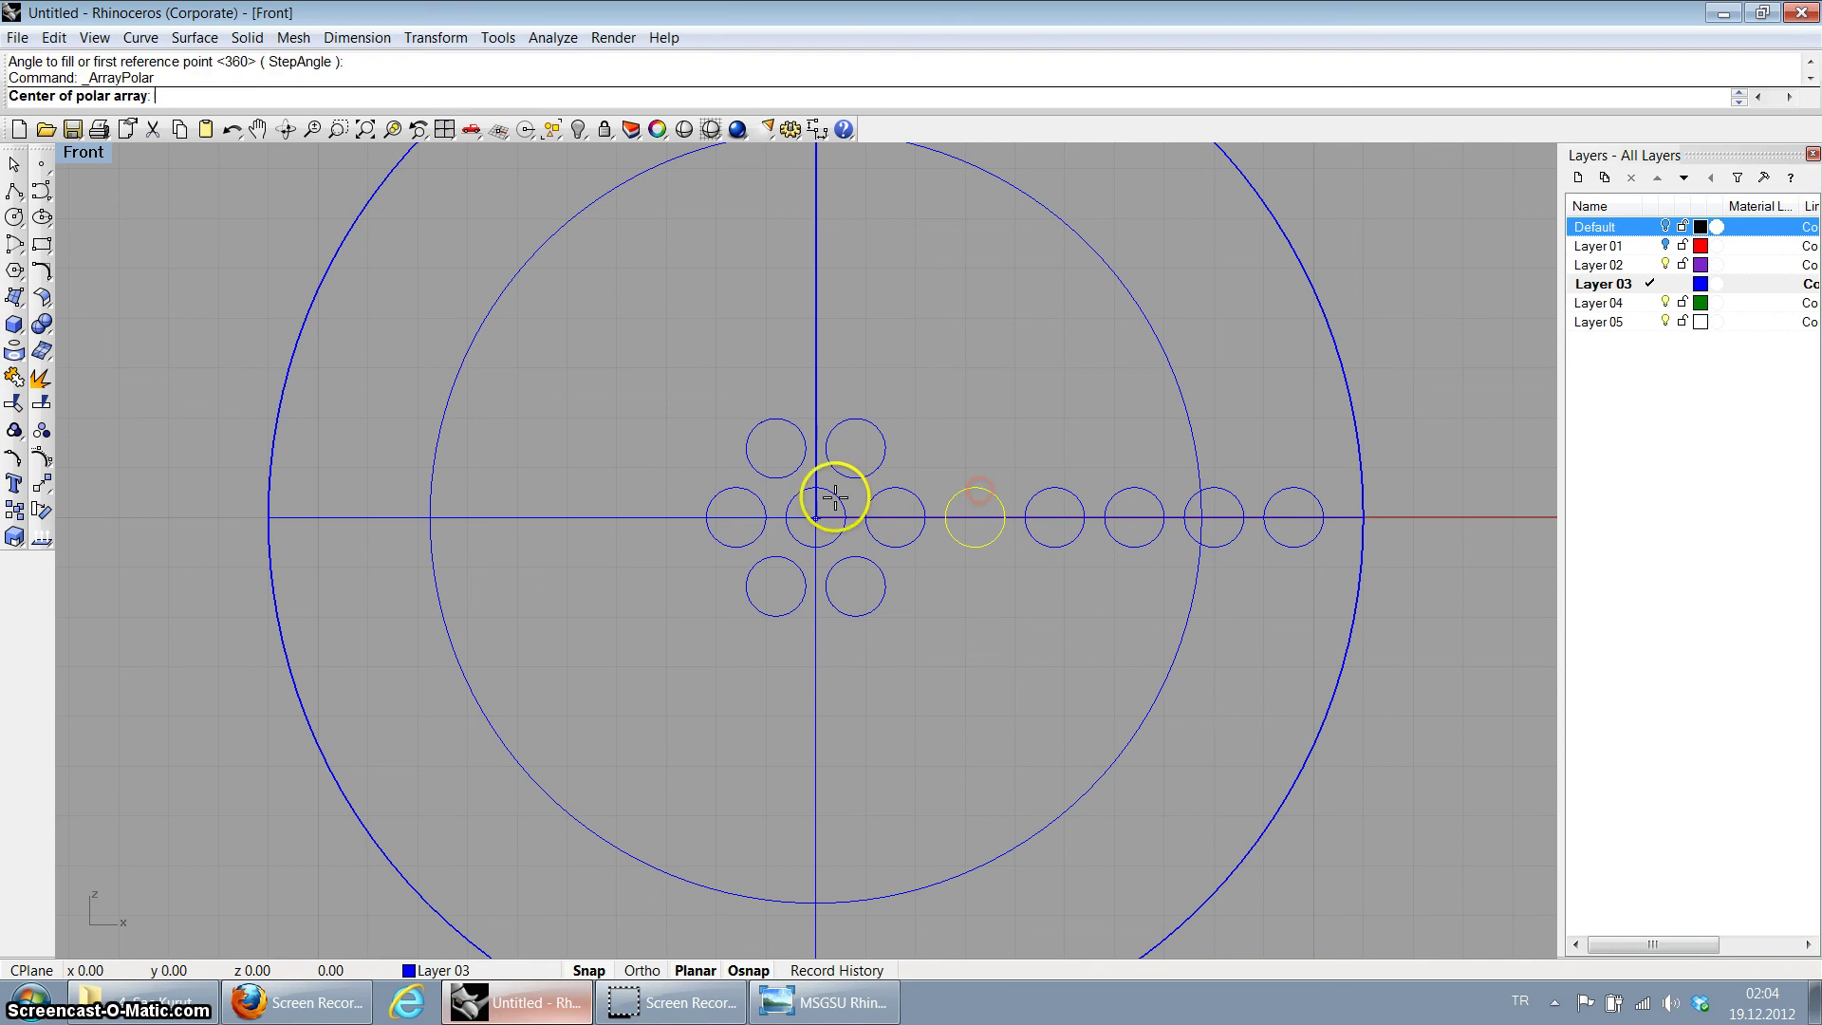
{"action": "left_click", "coordinate": [832, 509]}
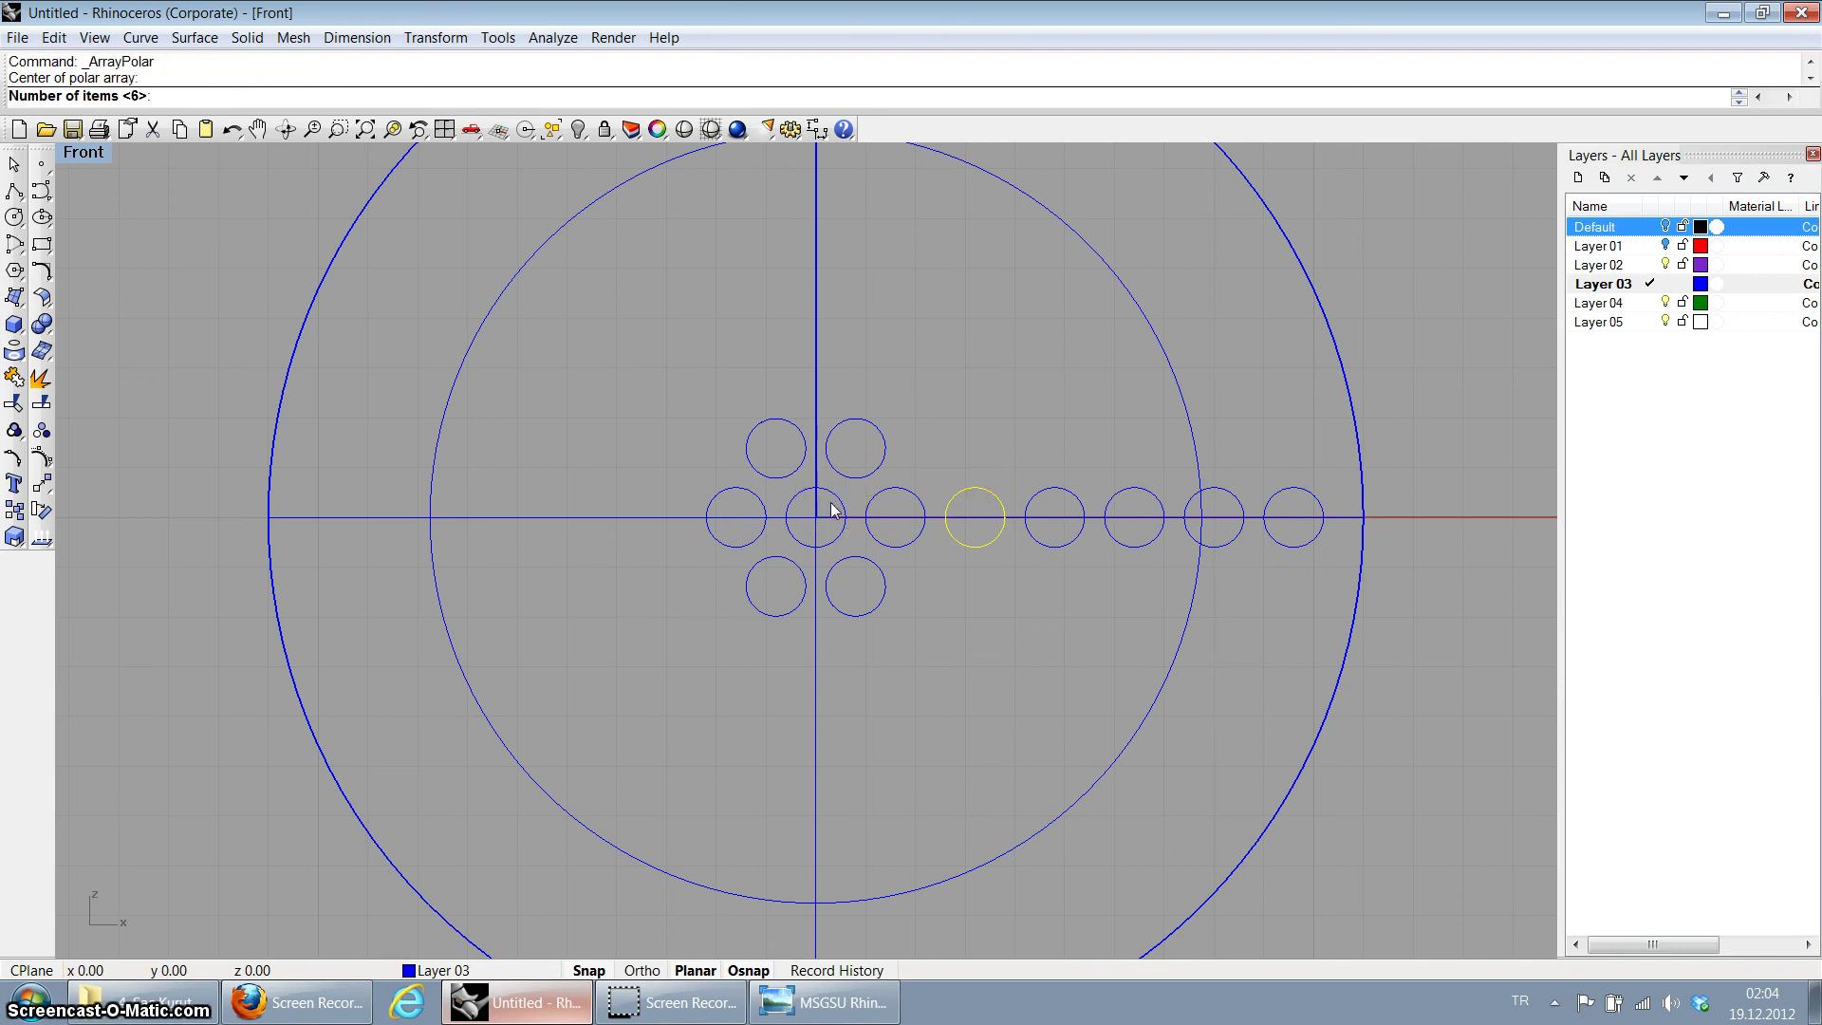
{"action": "type", "text": "12"}
{"action": "key", "text": "Return"}
{"action": "key", "text": "Return"}
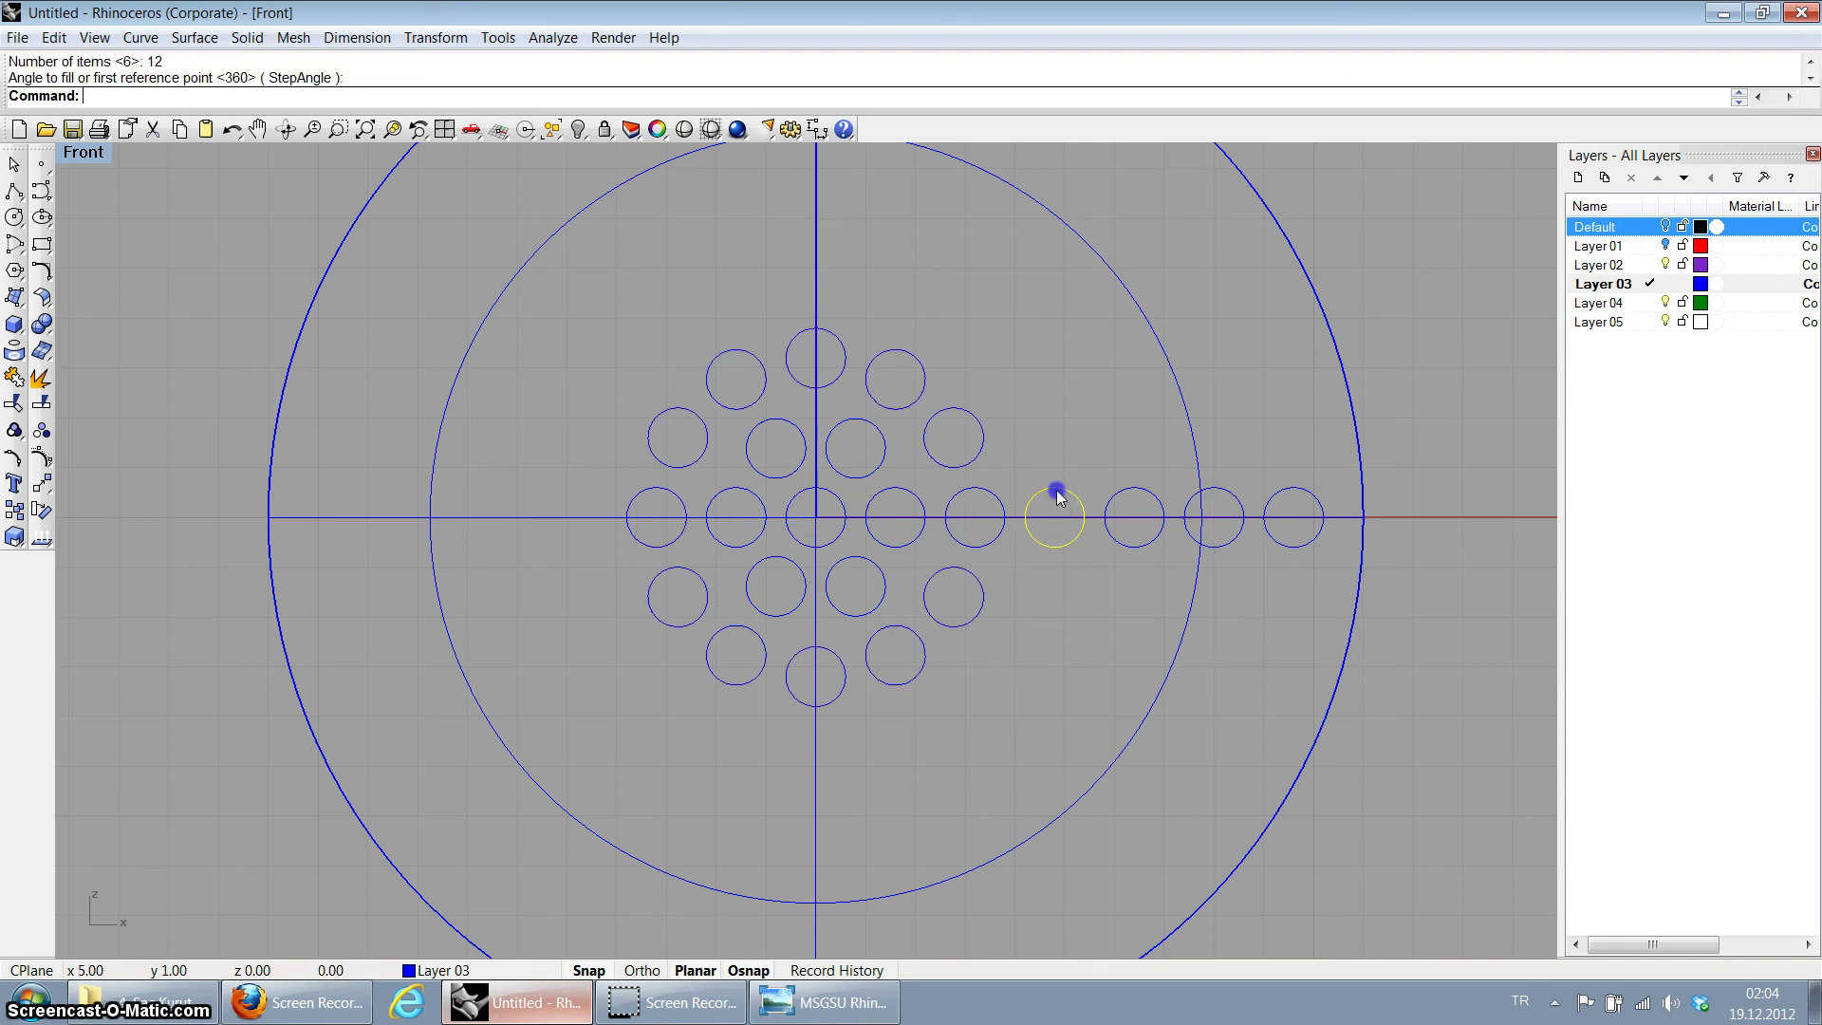
Step: Polar-array the third circle out from the centre around the cap's centre, with 18 items over 360 degrees
{"action": "key", "text": "Return"}
{"action": "left_click", "coordinate": [825, 530]}
{"action": "type", "text": "18"}
{"action": "key", "text": "Return"}
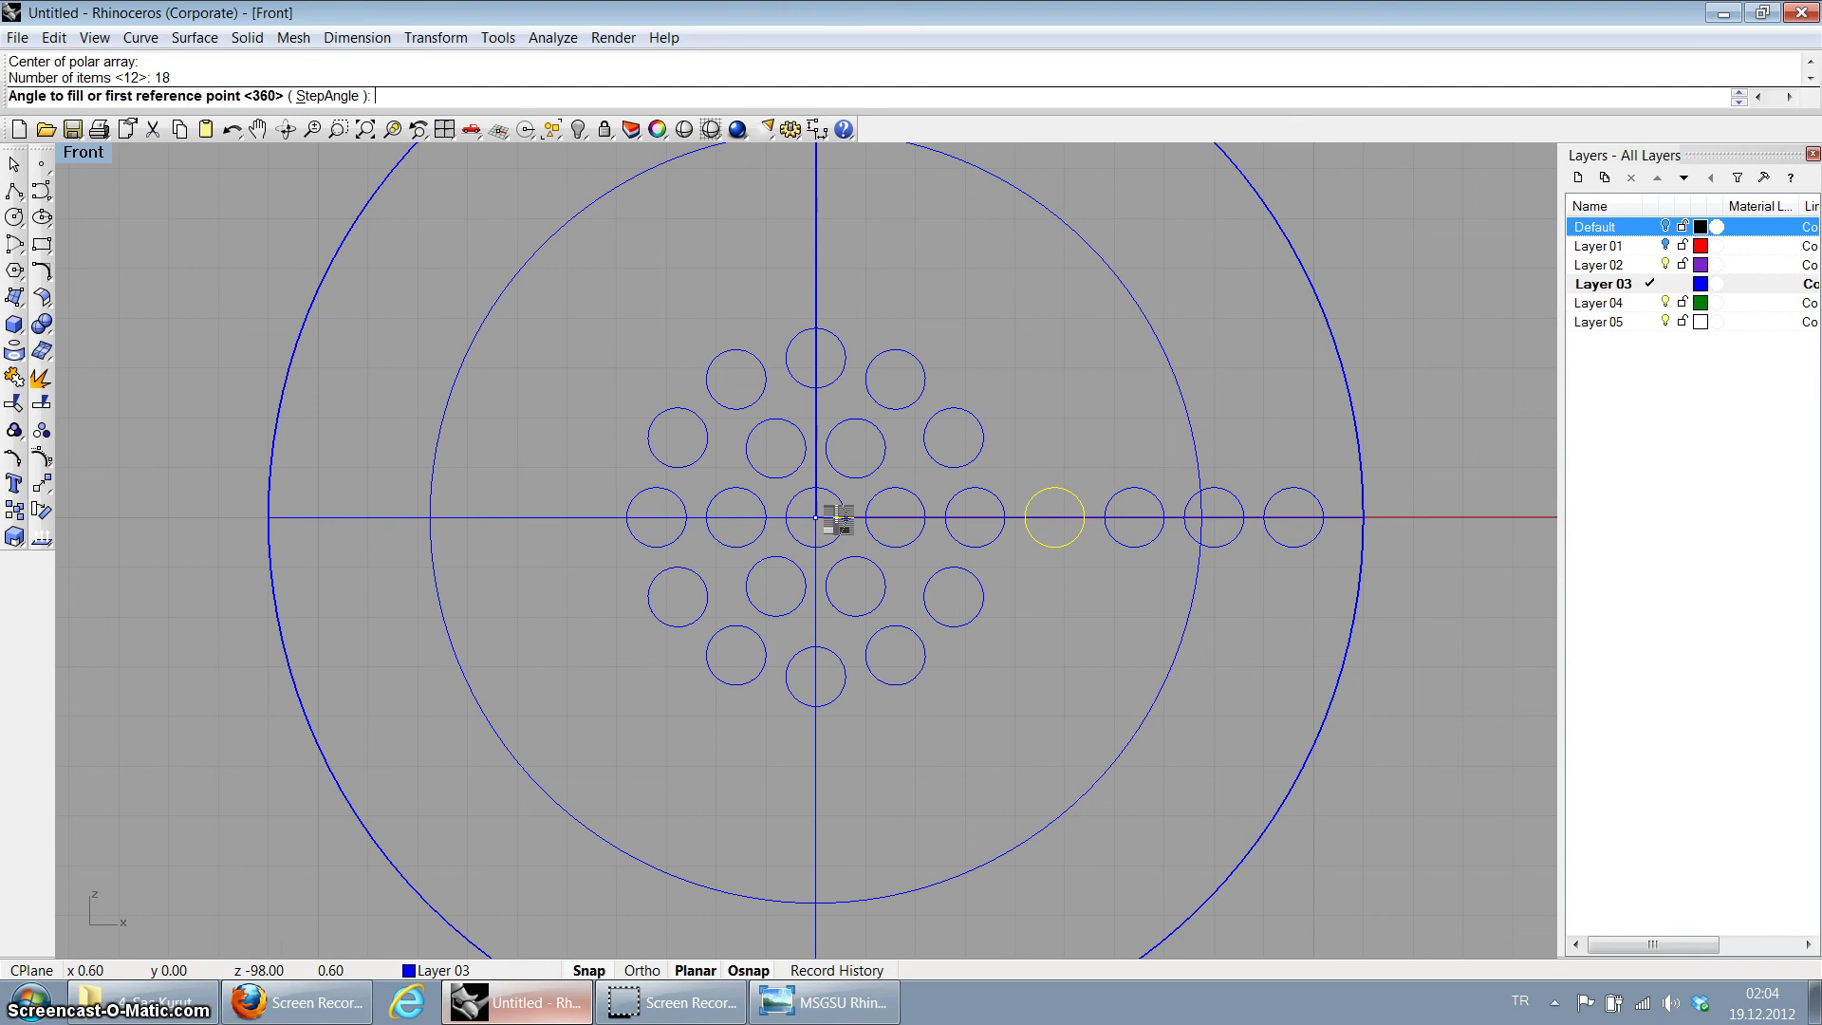
{"action": "key", "text": "Return"}
Step: Polar-array the fourth circle out from the centre around the origin, with 24 items over 360 degrees
{"action": "left_click", "coordinate": [1161, 493]}
{"action": "right_click", "coordinate": [1160, 489]}
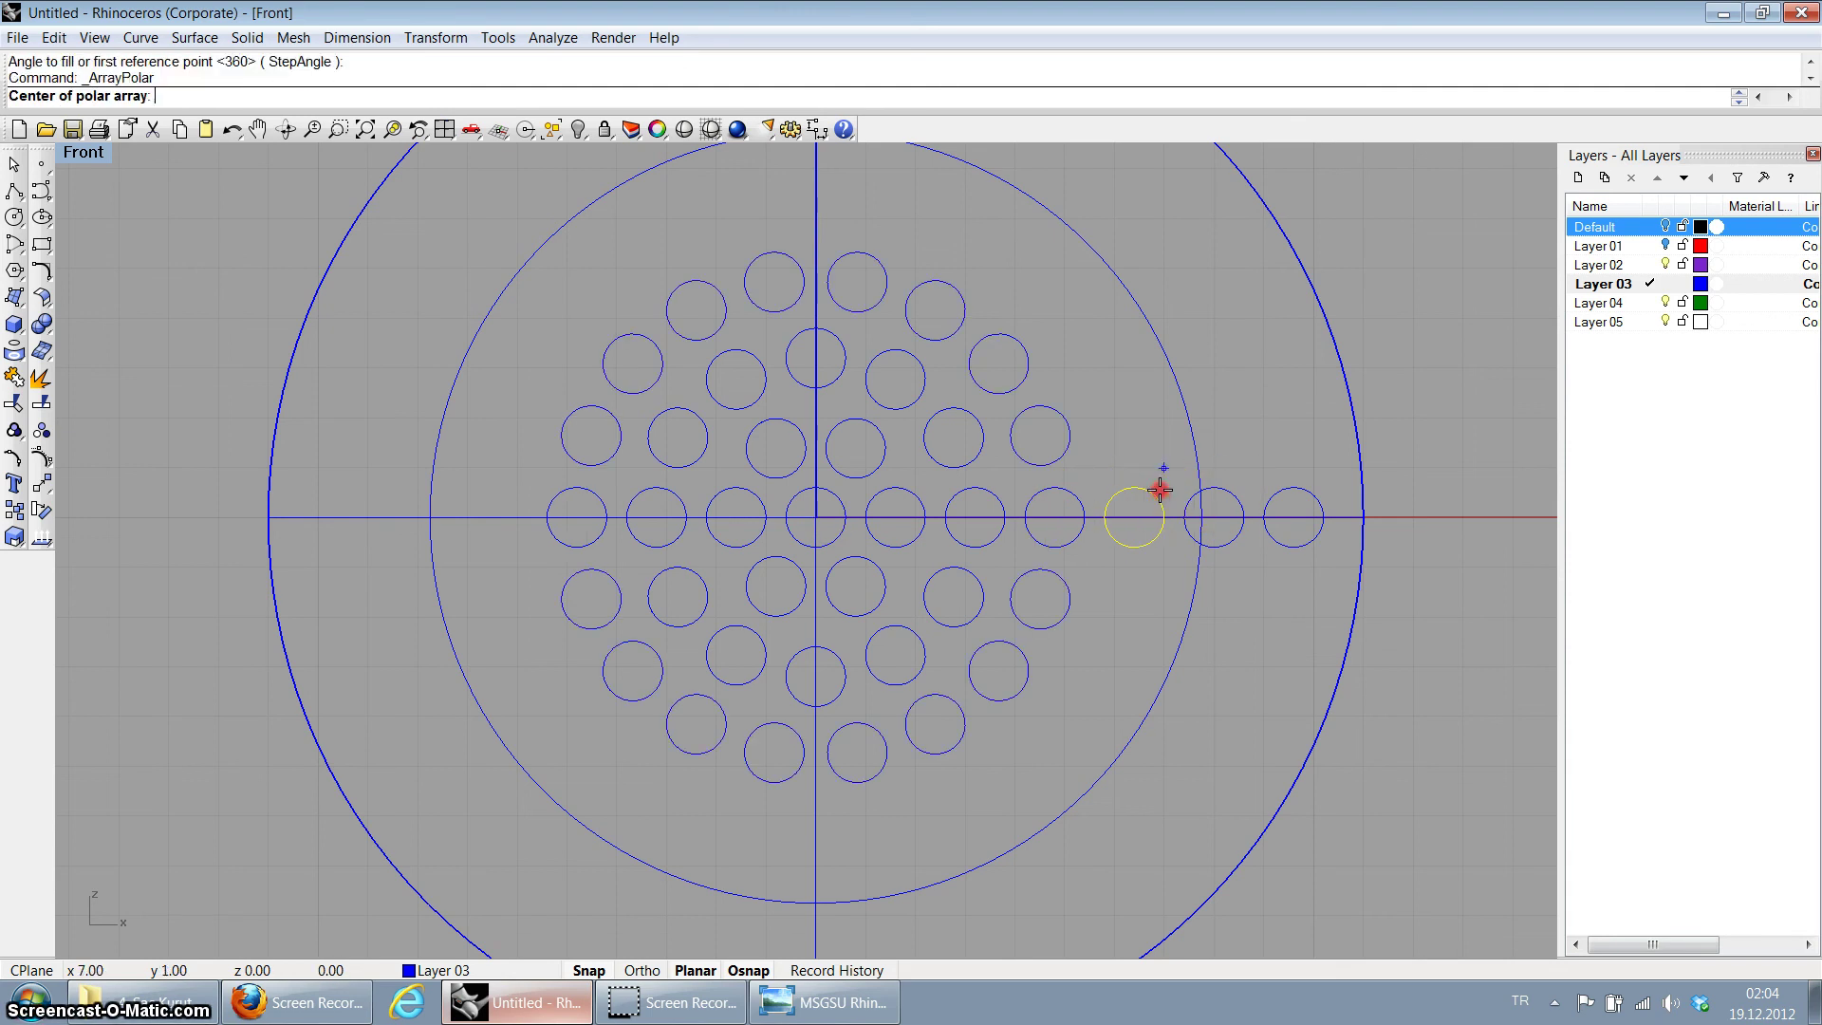
{"action": "type", "text": "0"}
{"action": "key", "text": "Return"}
{"action": "type", "text": "24"}
{"action": "key", "text": "Return"}
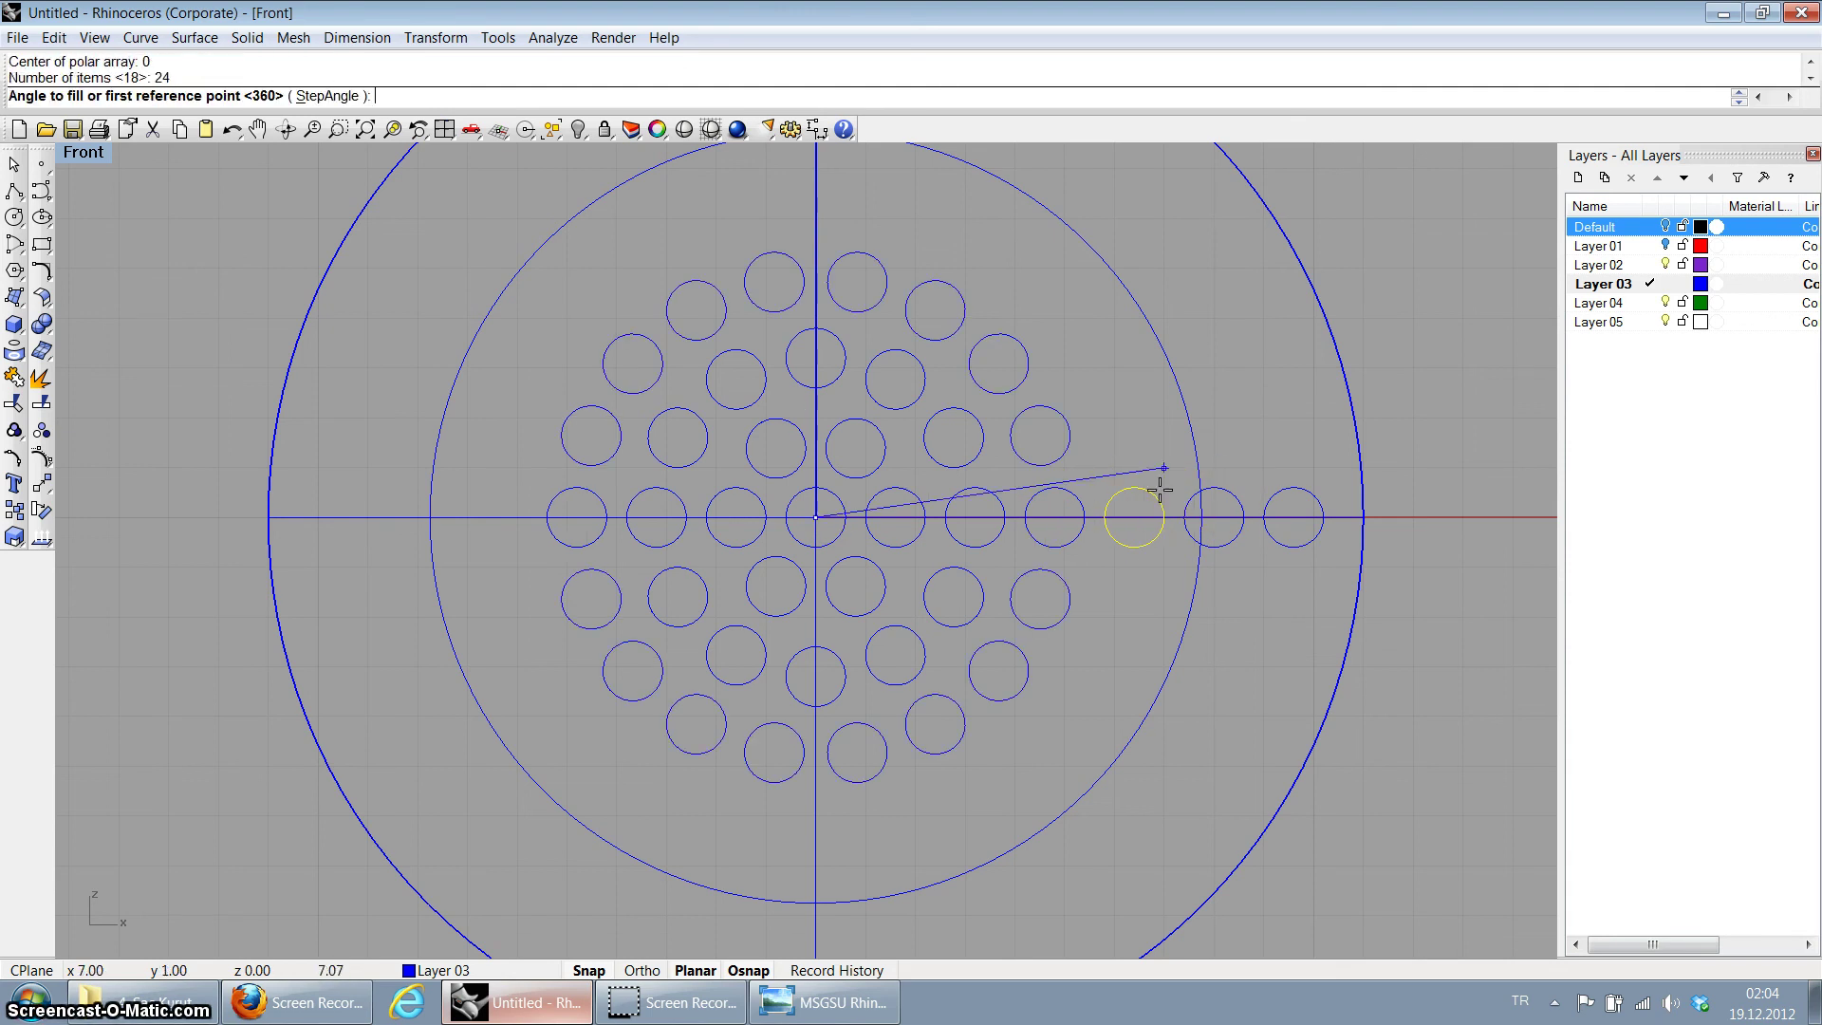
{"action": "key", "text": "Return"}
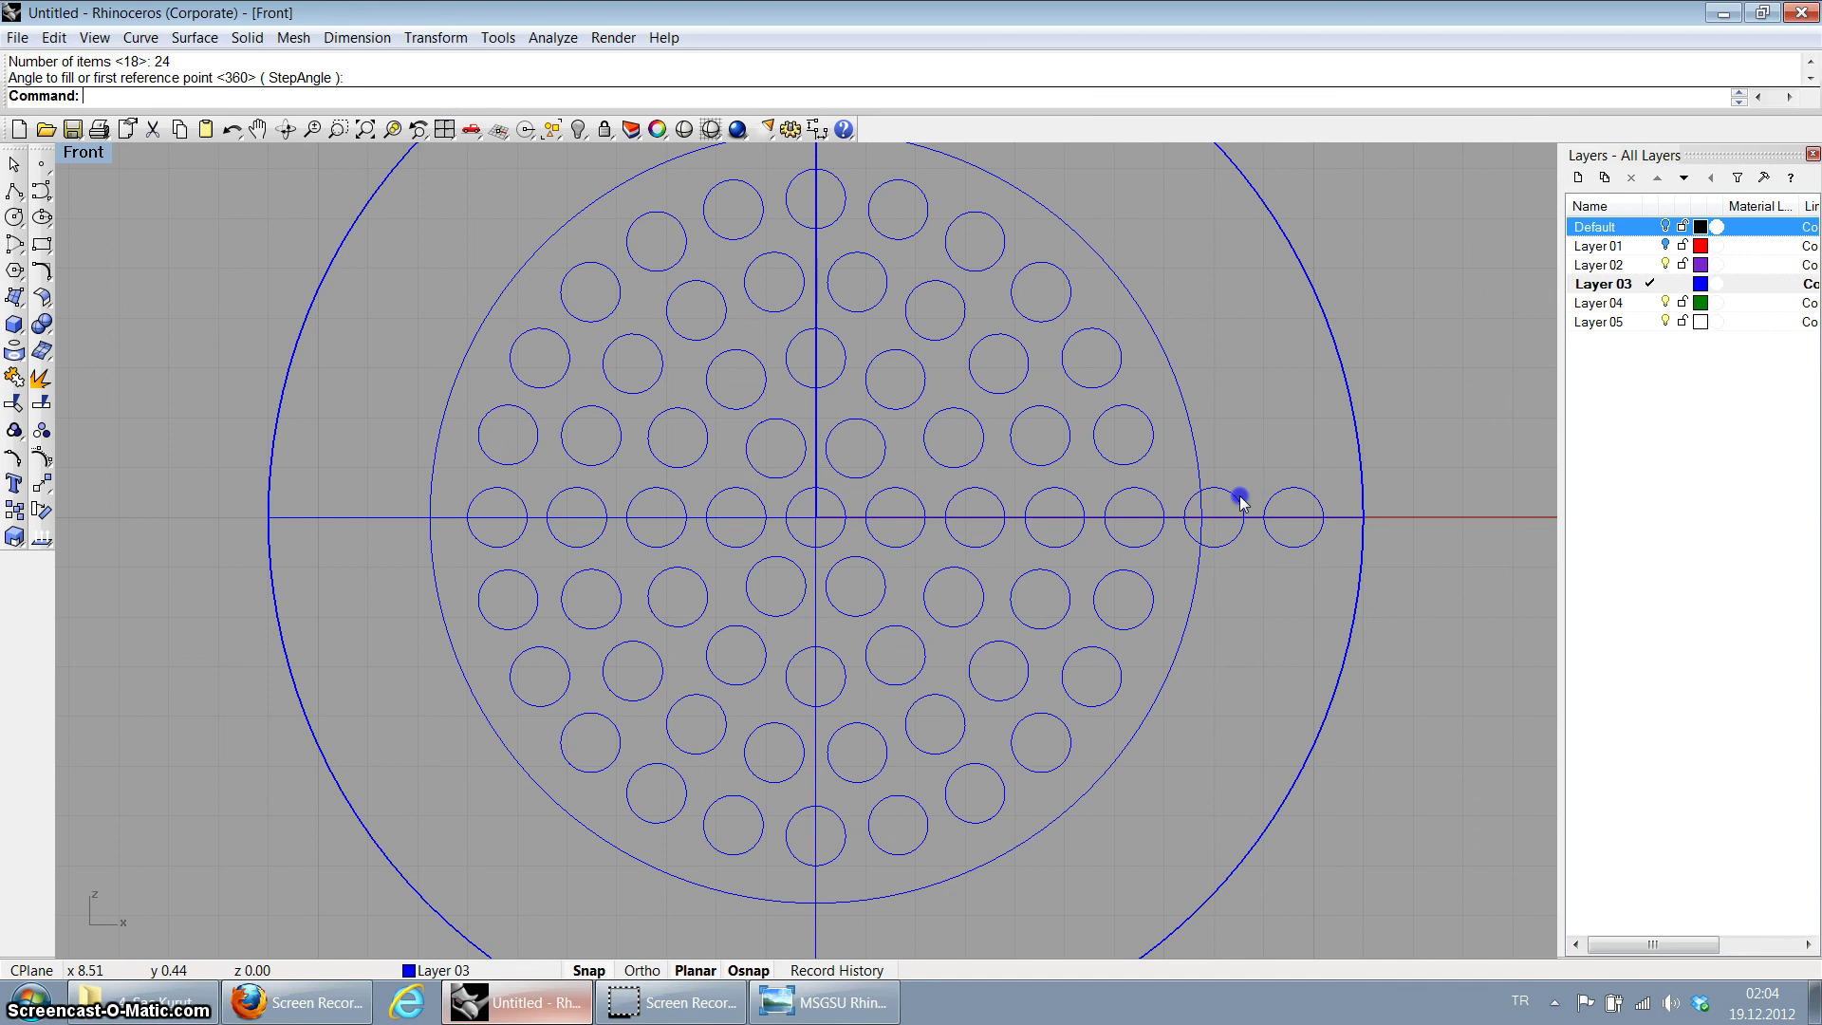
Step: Polar-array the fifth circle out from the centre around the cap's centre, with 30 items over 360 degrees
{"action": "left_click", "coordinate": [1239, 500]}
{"action": "right_click", "coordinate": [815, 518]}
{"action": "left_click", "coordinate": [814, 517]}
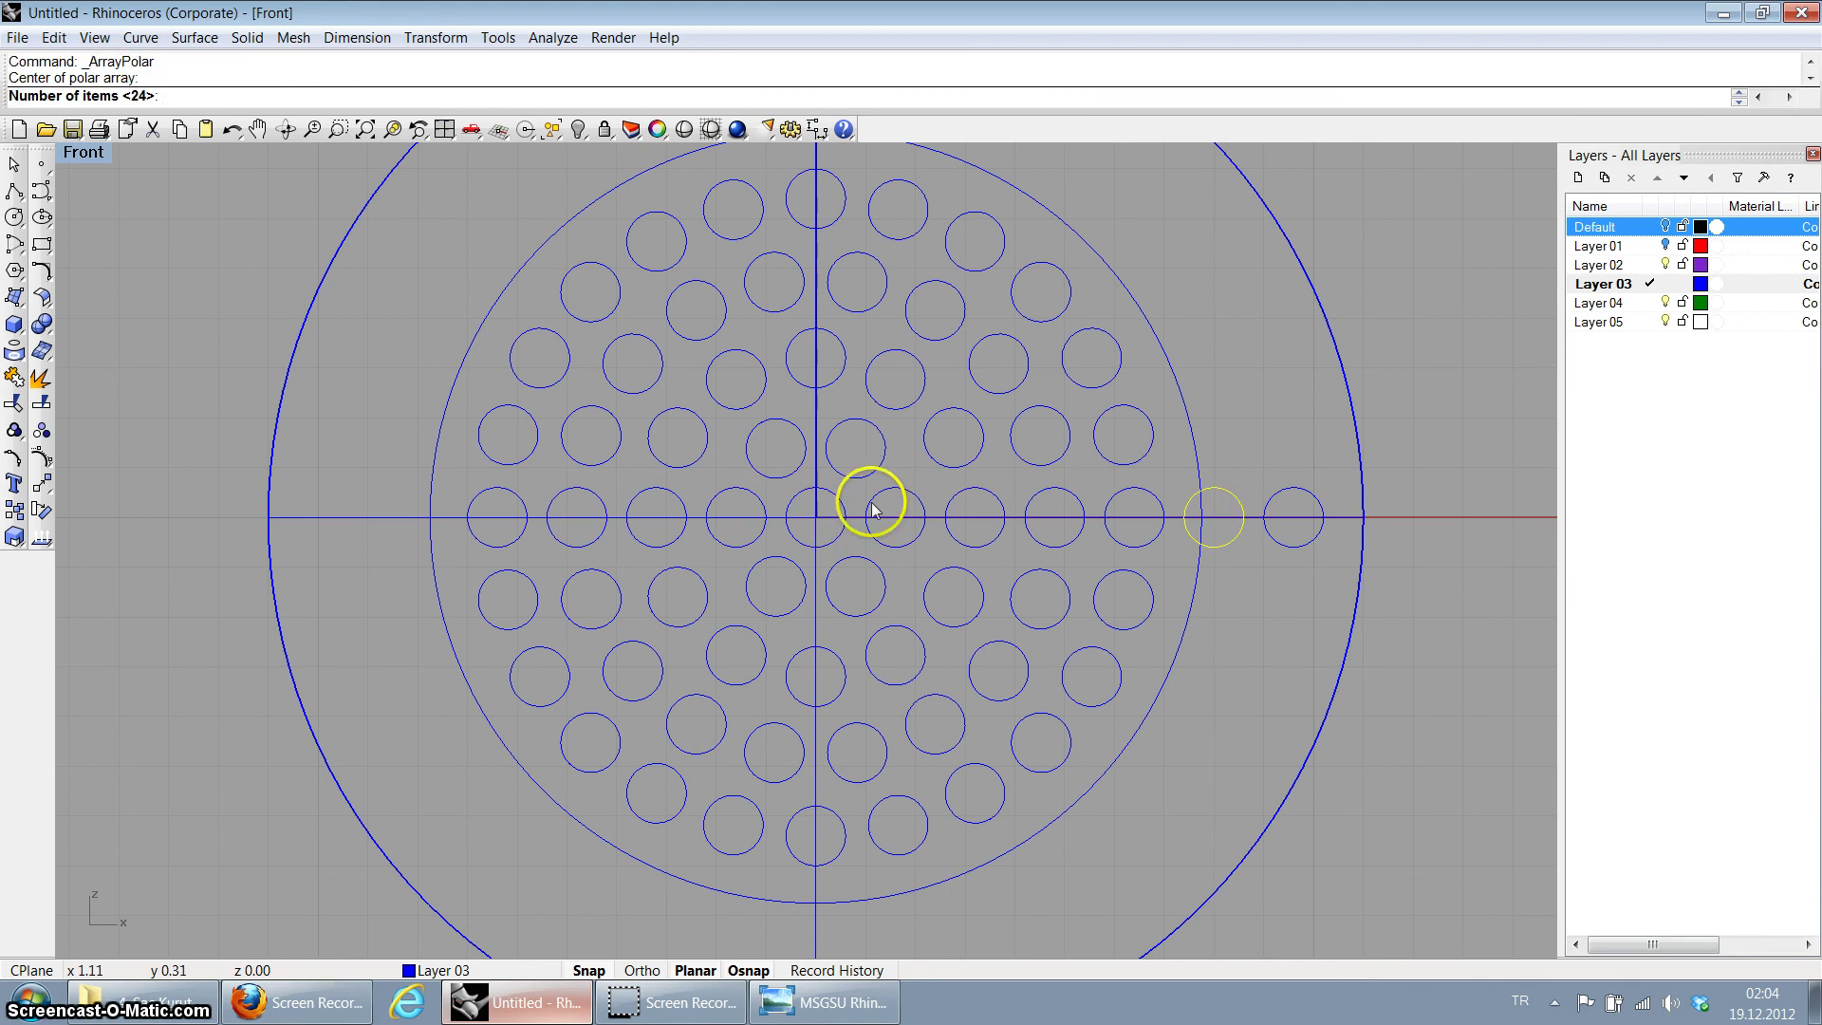
{"action": "type", "text": "30"}
{"action": "key", "text": "Return"}
{"action": "key", "text": "Return"}
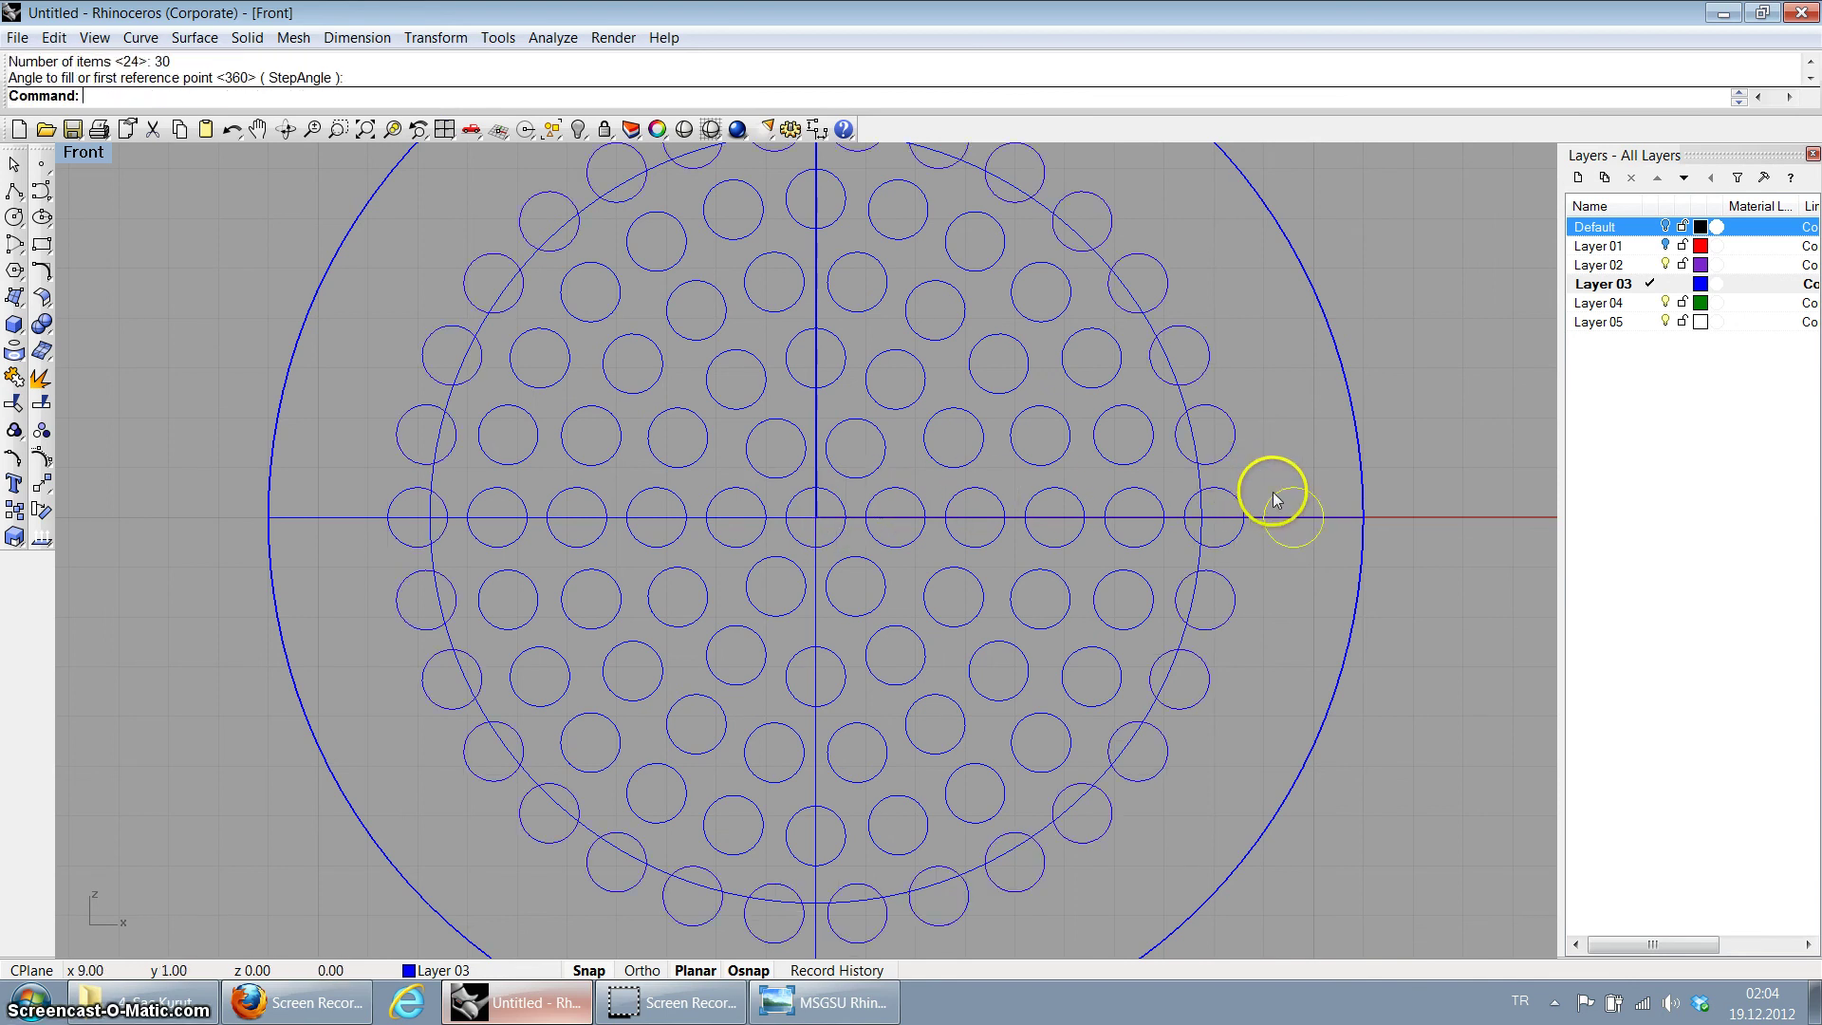
Step: Polar-array the outermost circle around the cap's centre, with 36 items over 360 degrees
{"action": "right_click", "coordinate": [1273, 491]}
{"action": "left_click", "coordinate": [815, 521]}
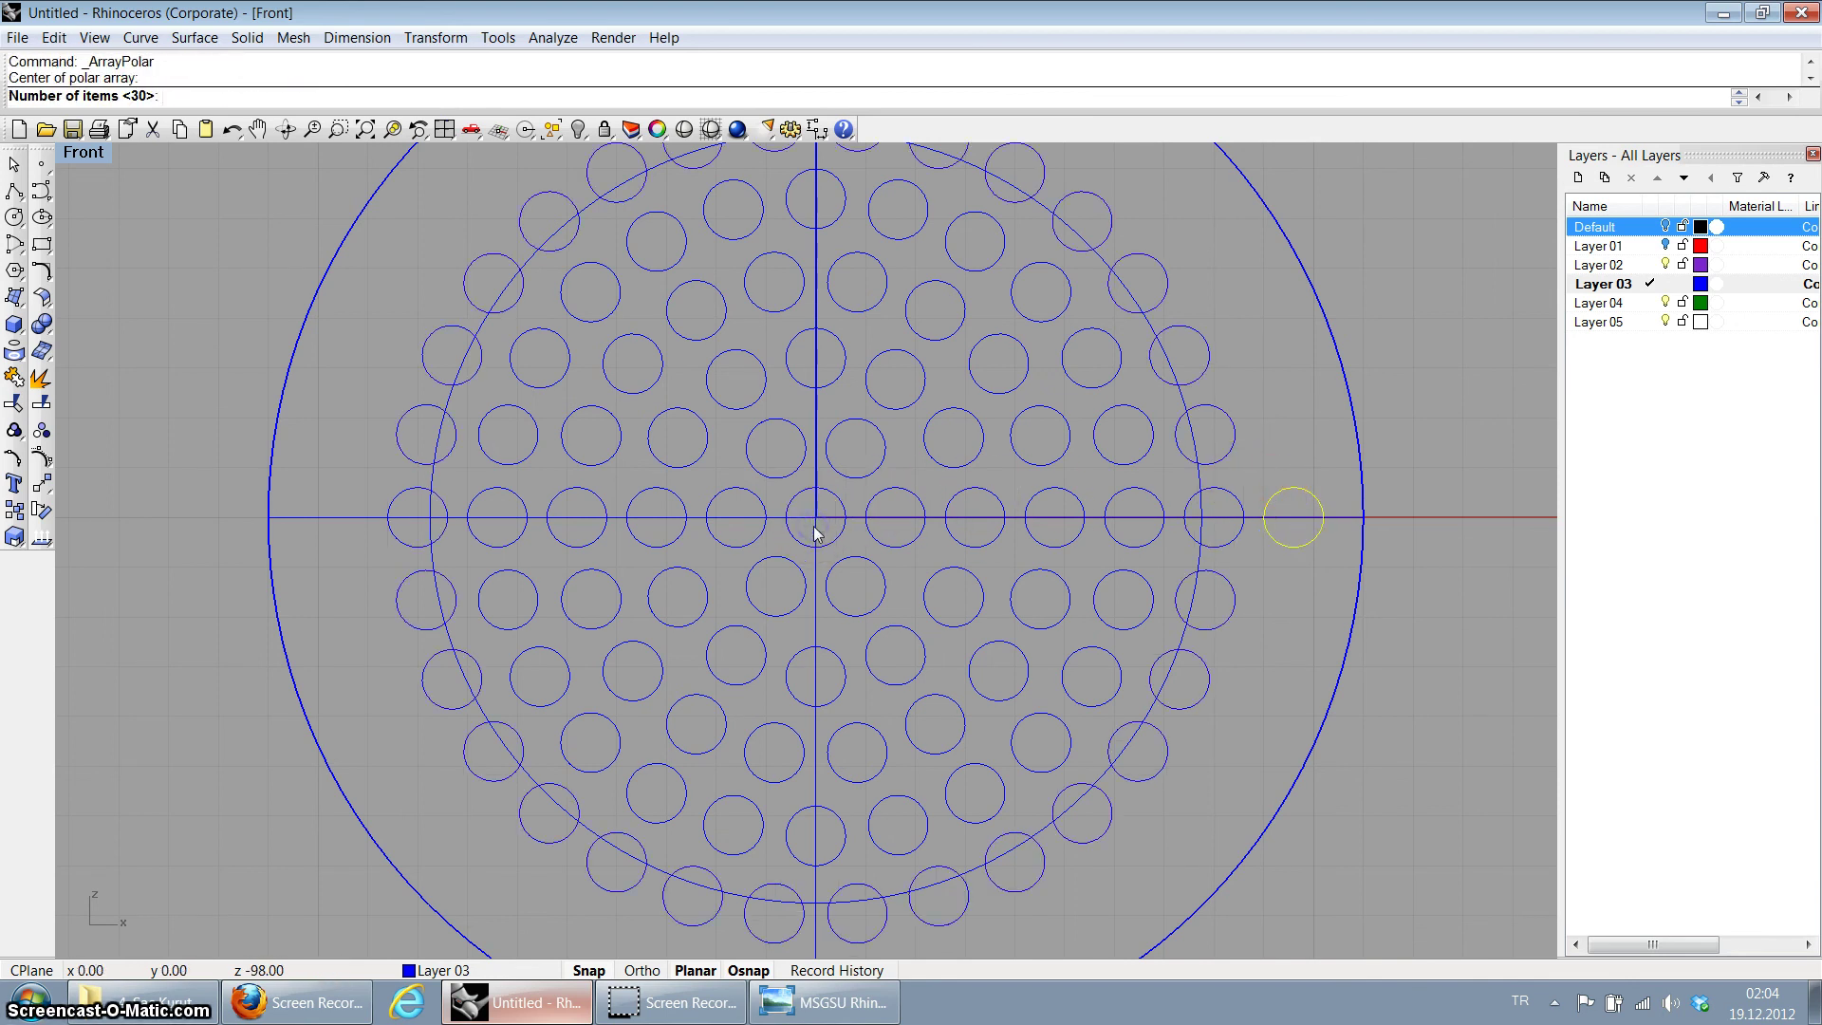
{"action": "type", "text": "36"}
{"action": "key", "text": "Return"}
{"action": "key", "text": "Return"}
{"action": "scroll", "coordinate": [815, 514], "scroll_direction": "down", "scroll_amount": 5}
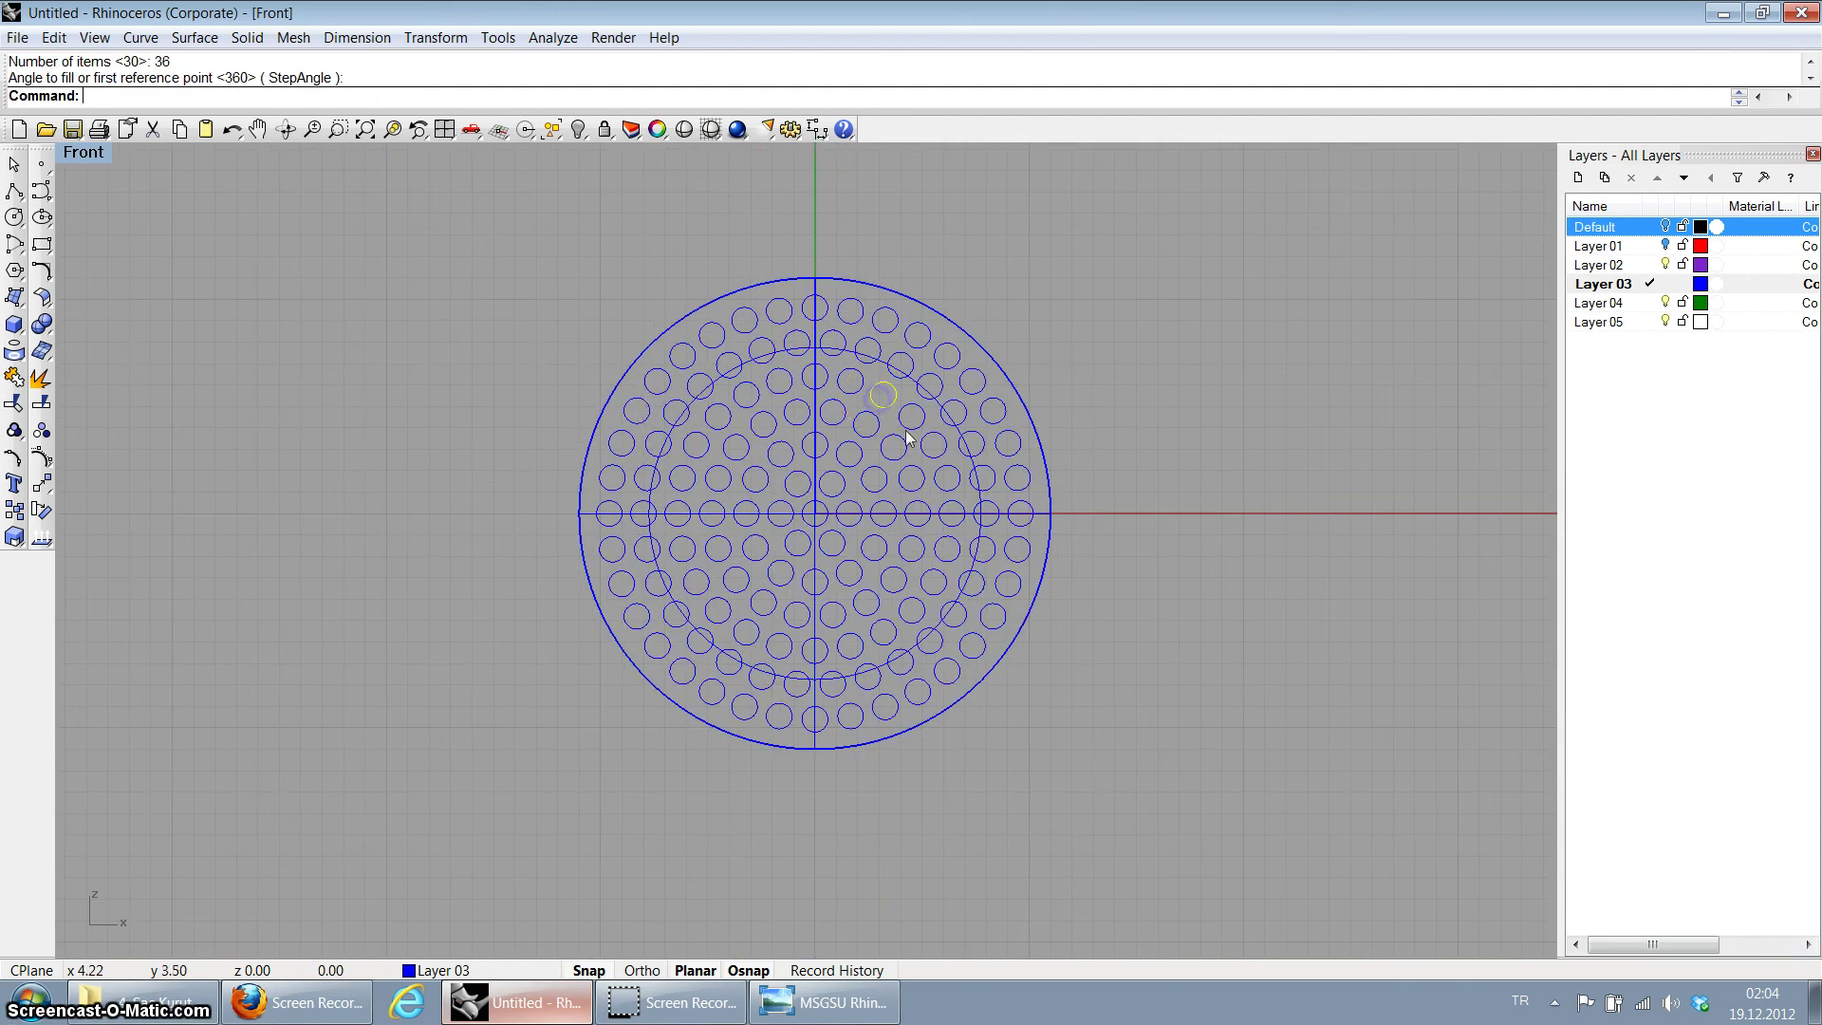
{"action": "left_click", "coordinate": [864, 589]}
{"action": "left_click", "coordinate": [579, 546]}
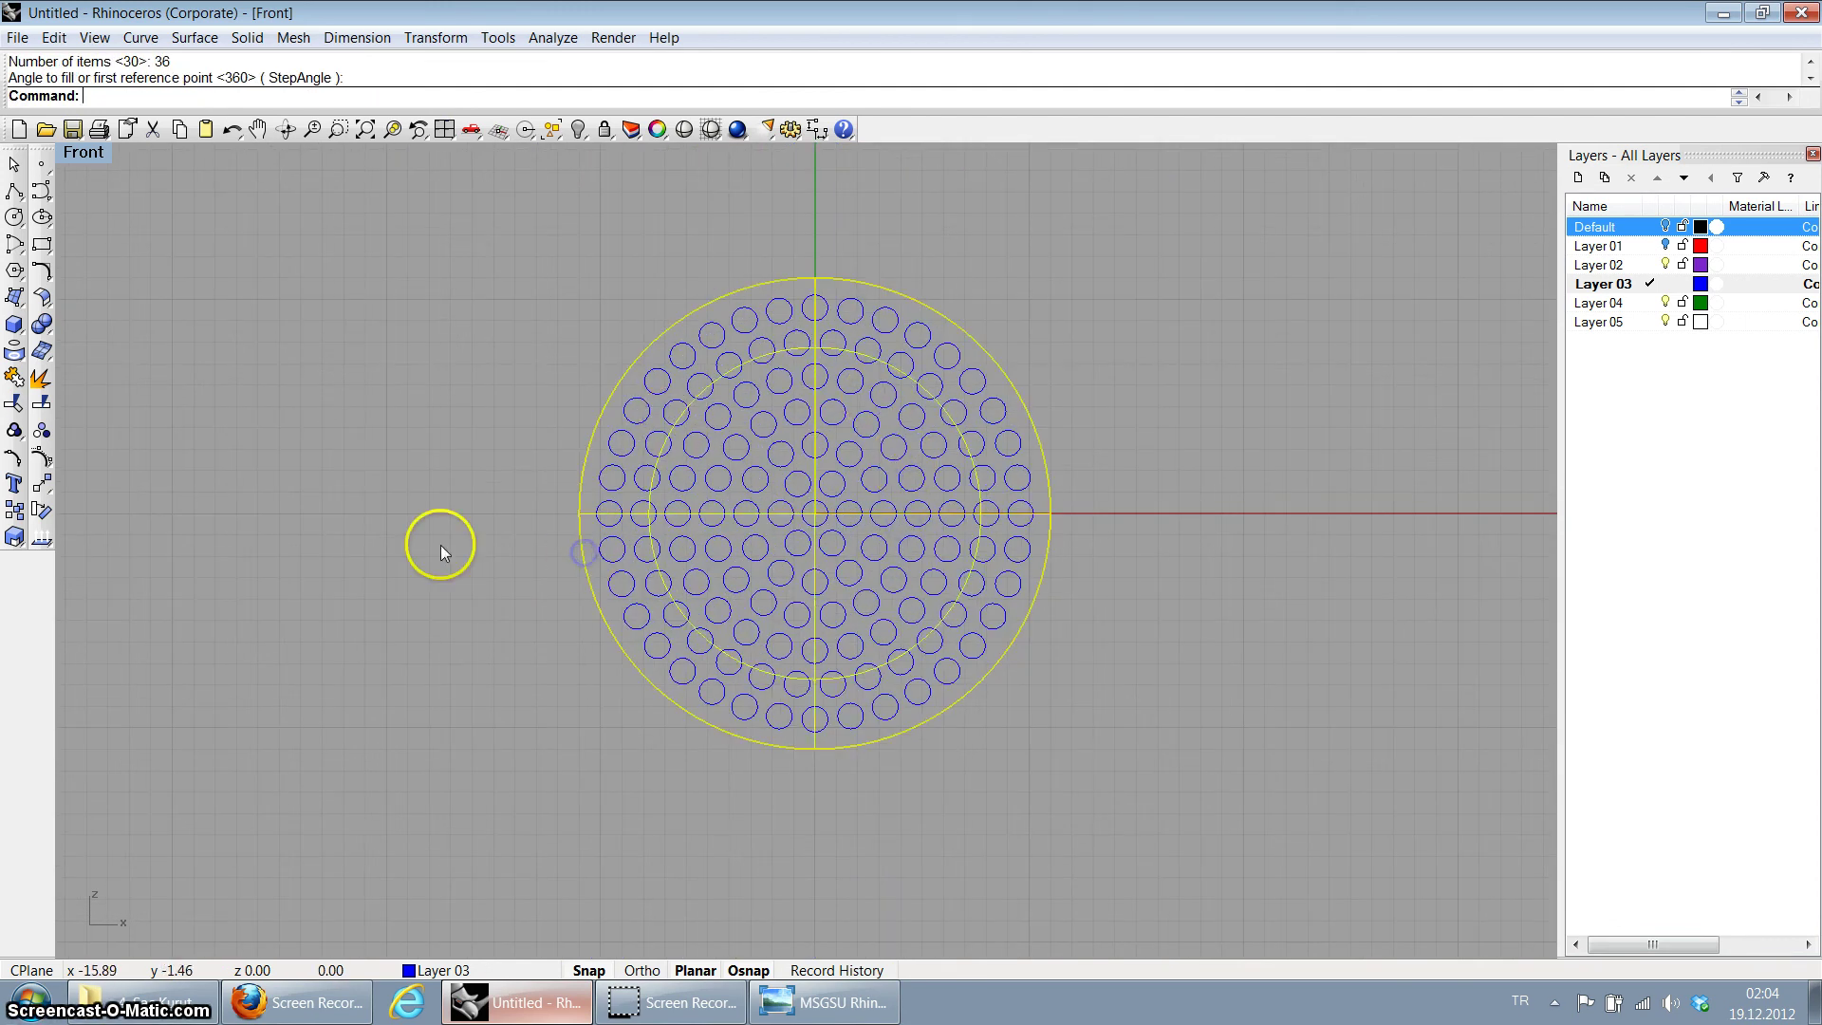
{"action": "left_click", "coordinate": [436, 545]}
{"action": "scroll", "coordinate": [853, 533], "scroll_direction": "up", "scroll_amount": 2}
{"action": "scroll", "coordinate": [612, 211], "scroll_direction": "up", "scroll_amount": 2}
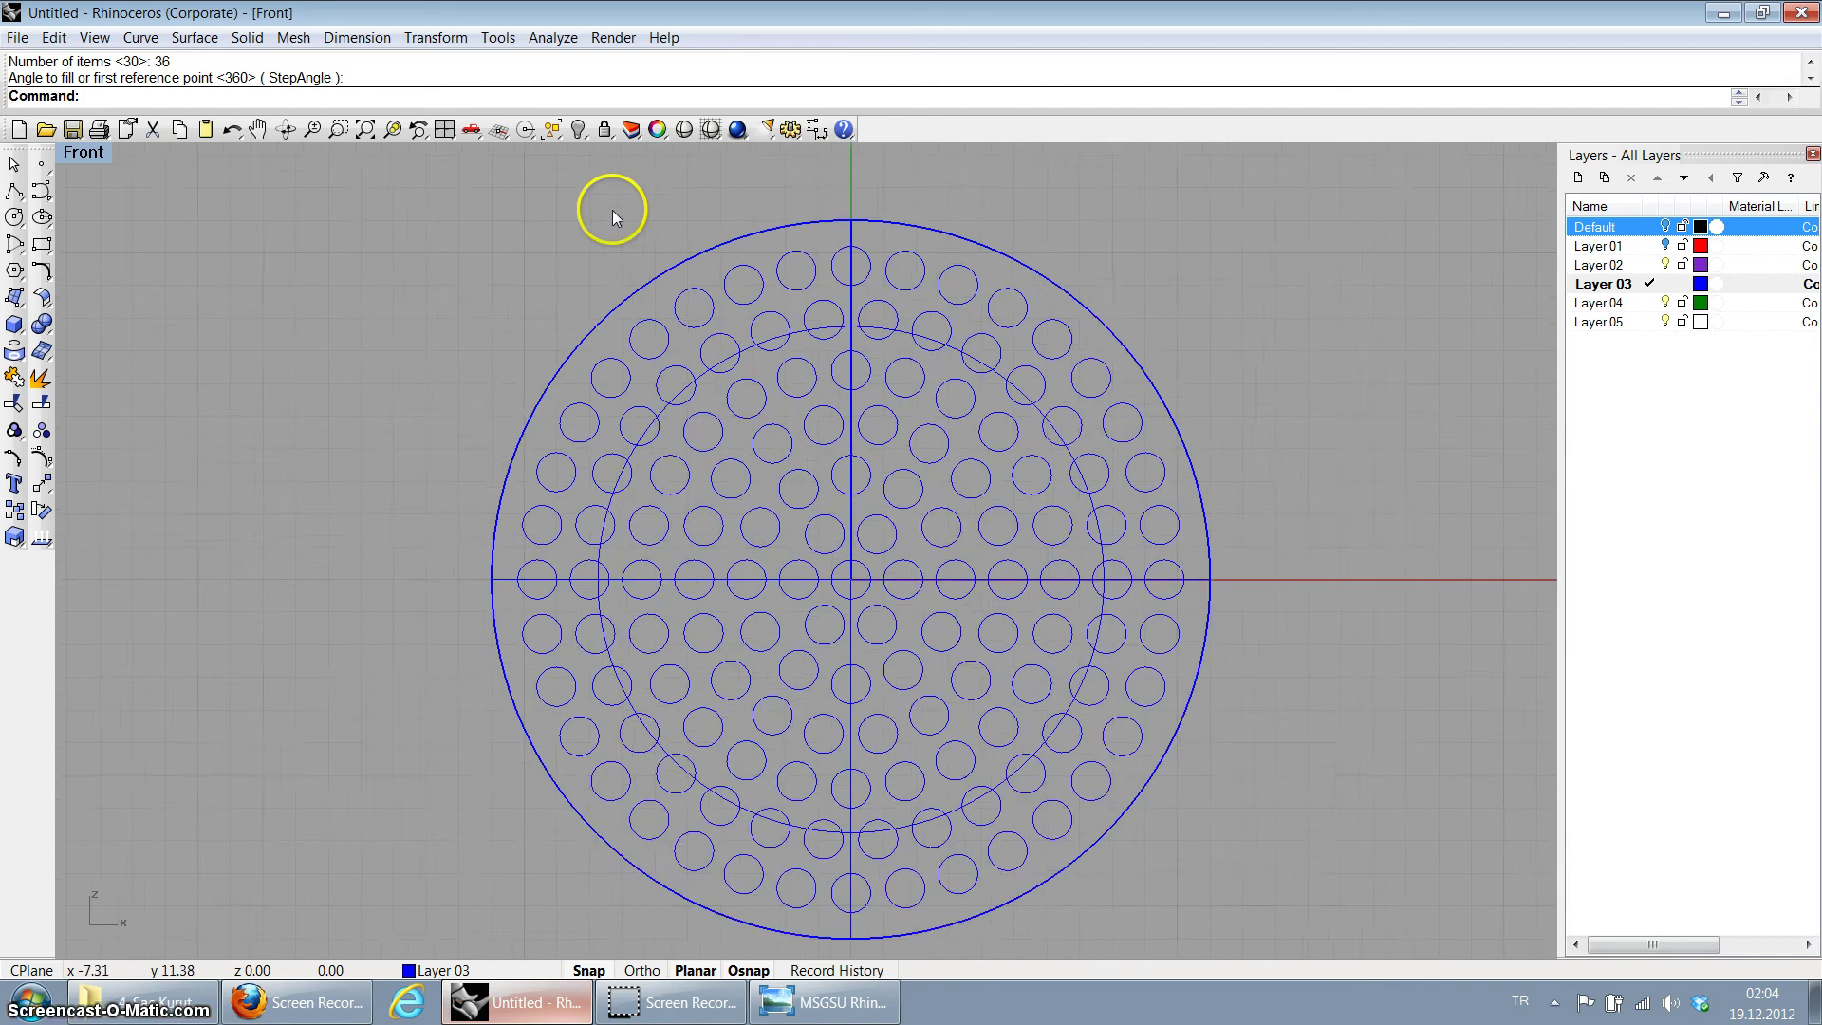
{"action": "scroll", "coordinate": [600, 226], "scroll_direction": "down", "scroll_amount": 2}
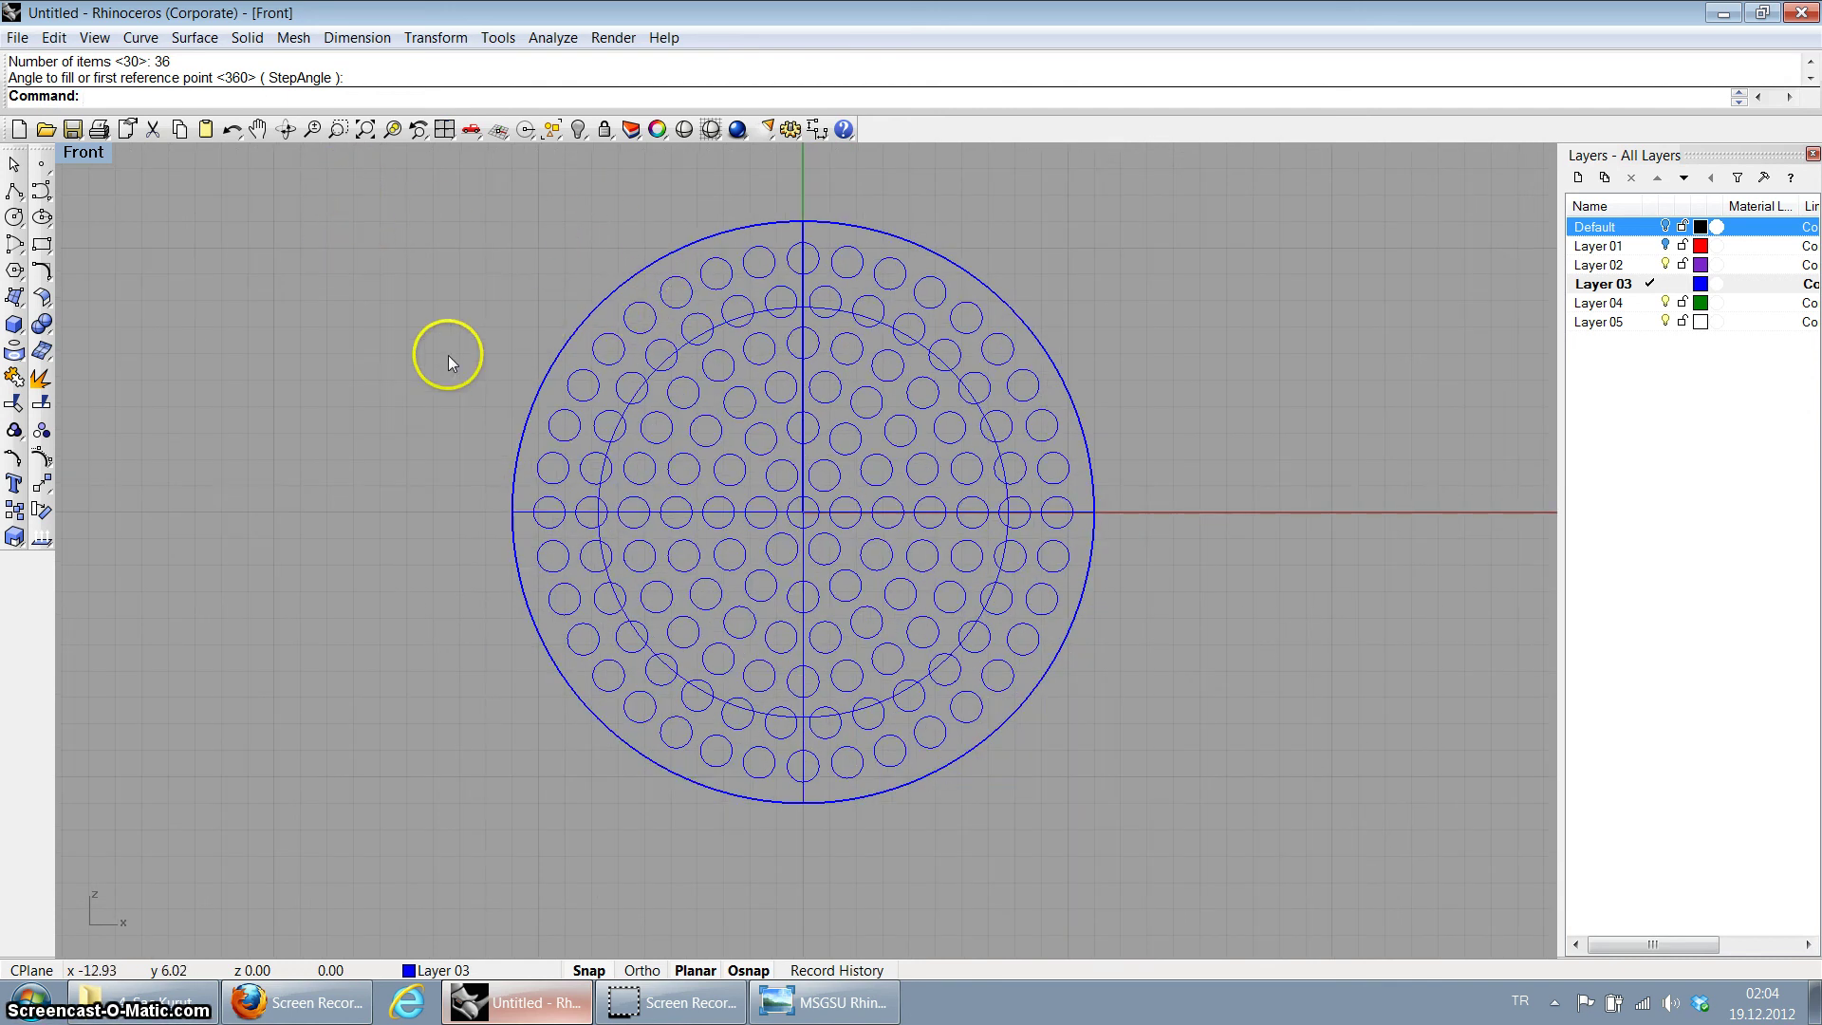
{"action": "left_click", "coordinate": [674, 254]}
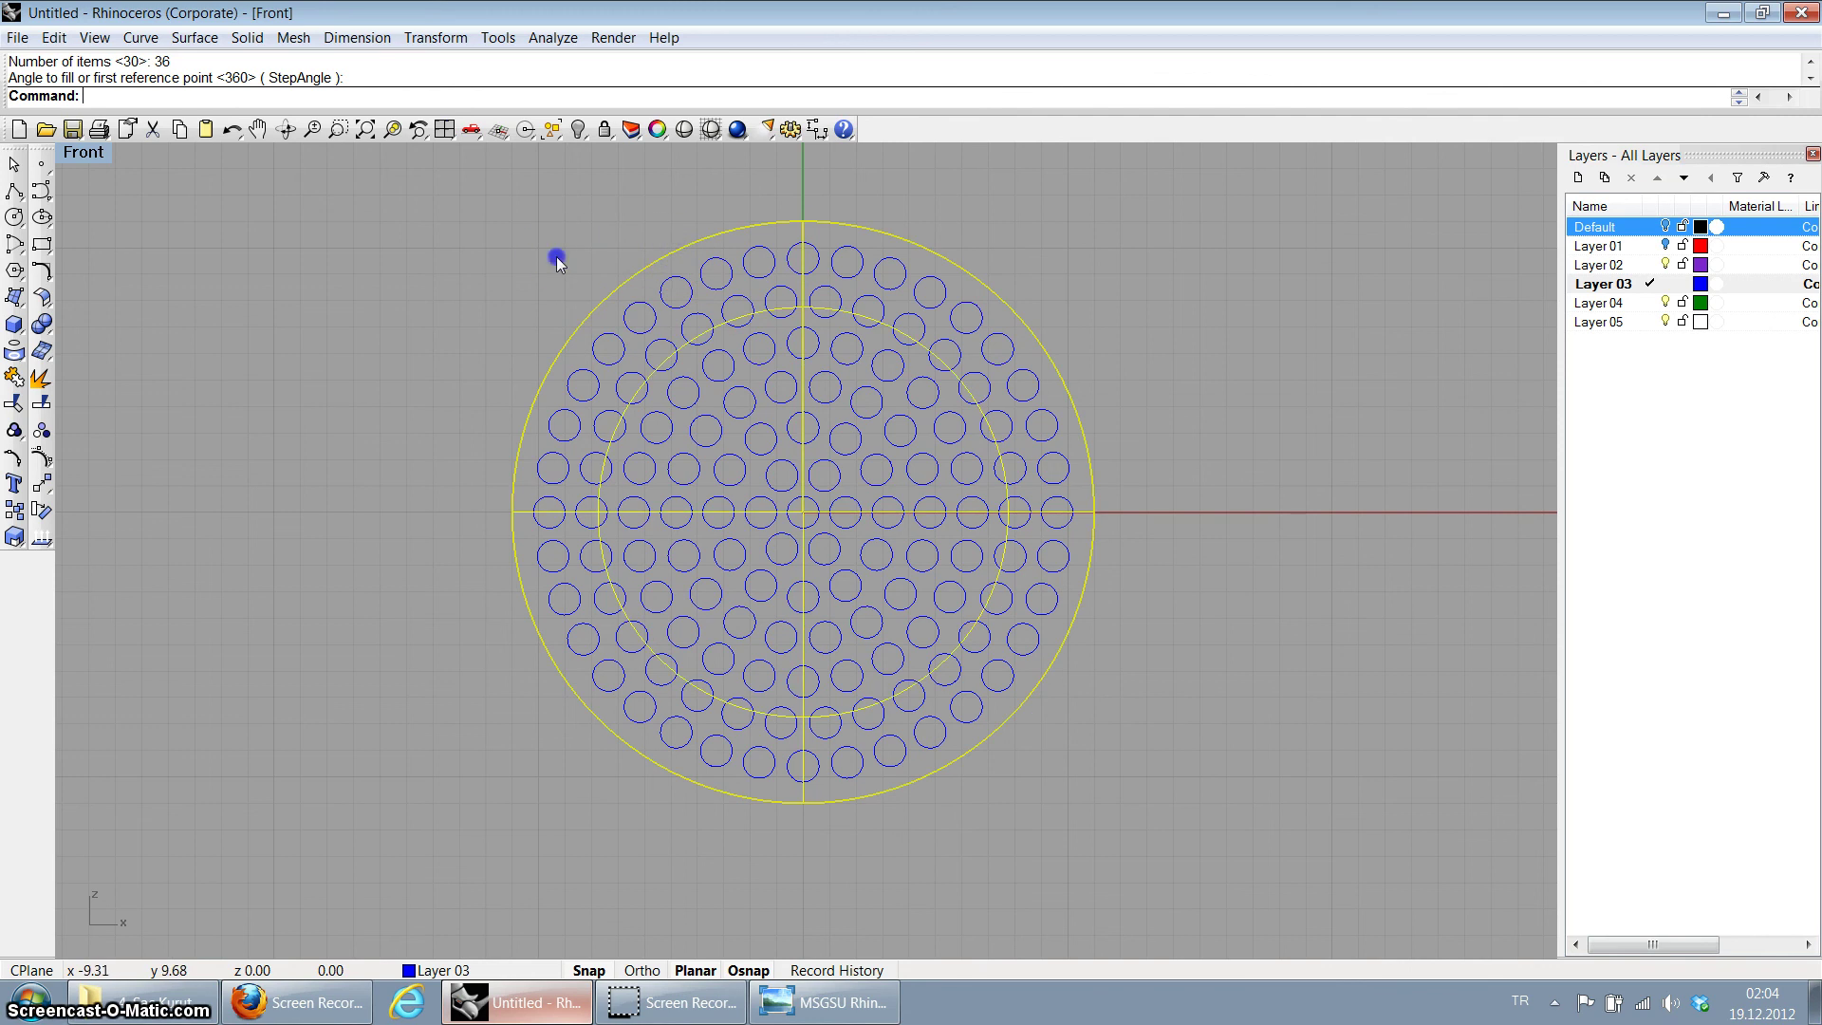
{"action": "left_click", "coordinate": [555, 256]}
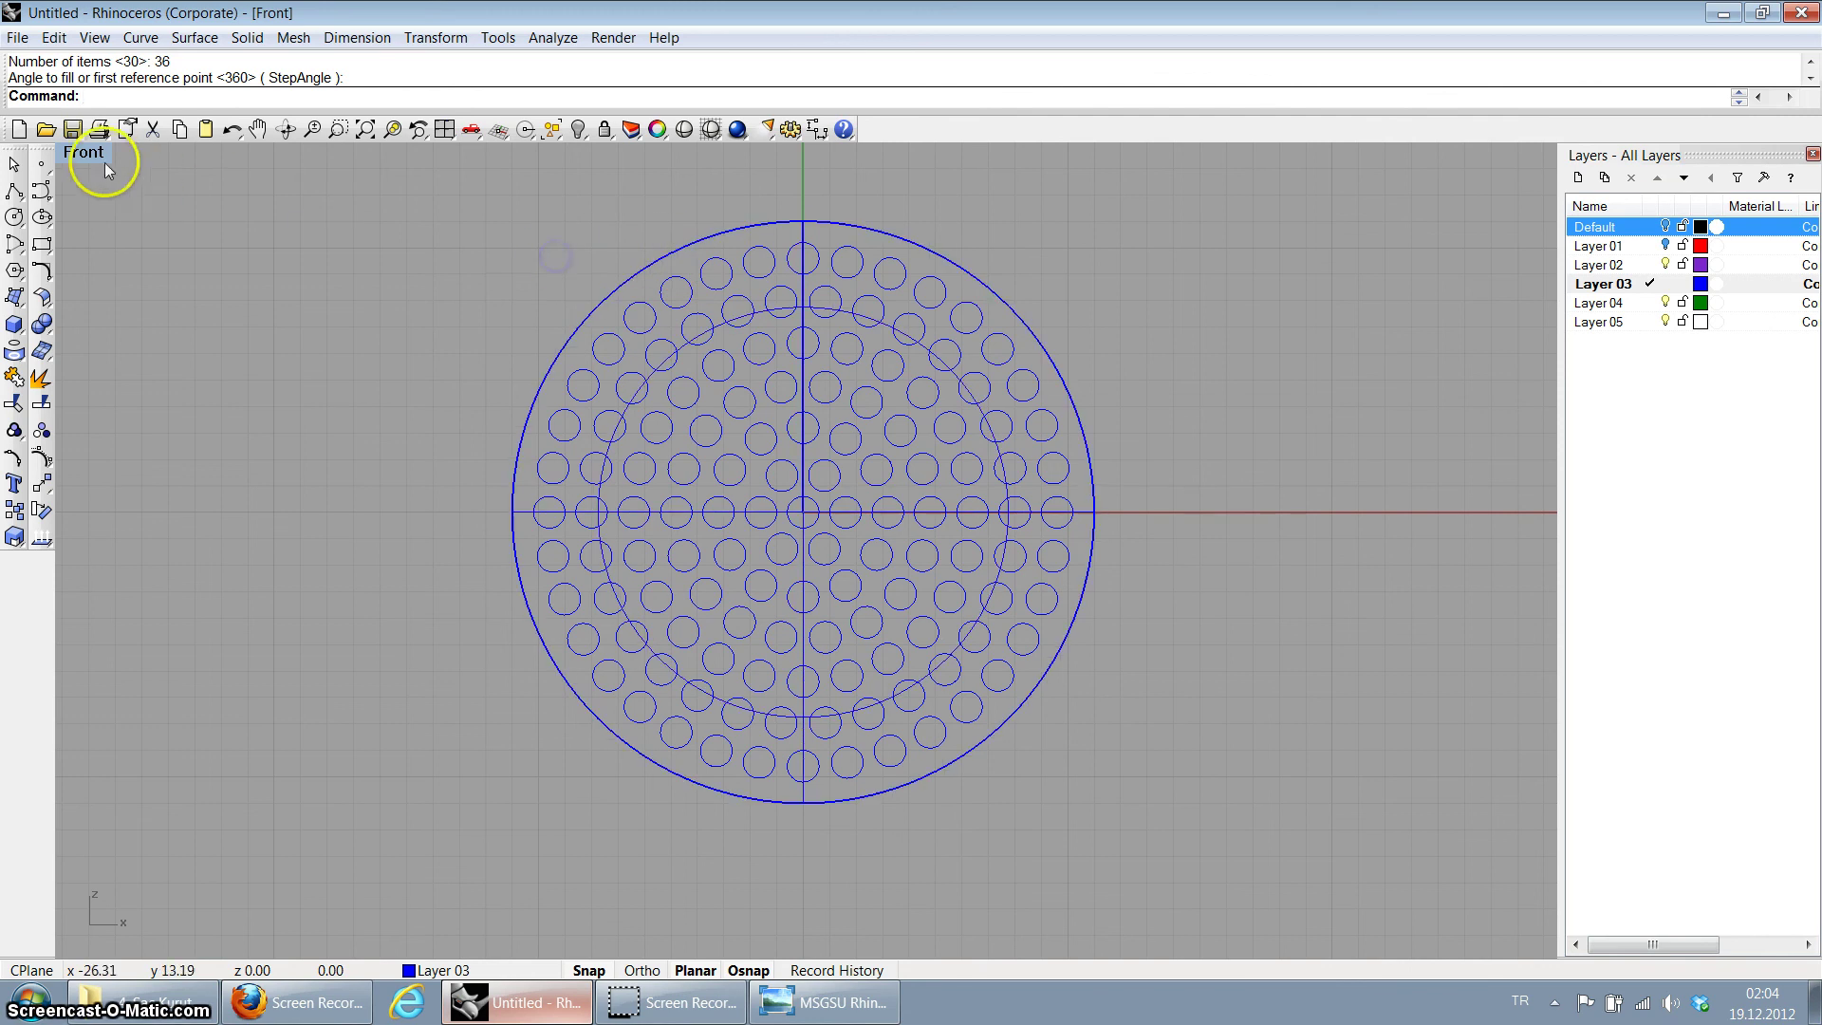
Step: Project all the grille circles onto the domed cap from the Front view, with DeleteInput set to No
{"action": "left_click", "coordinate": [19, 378]}
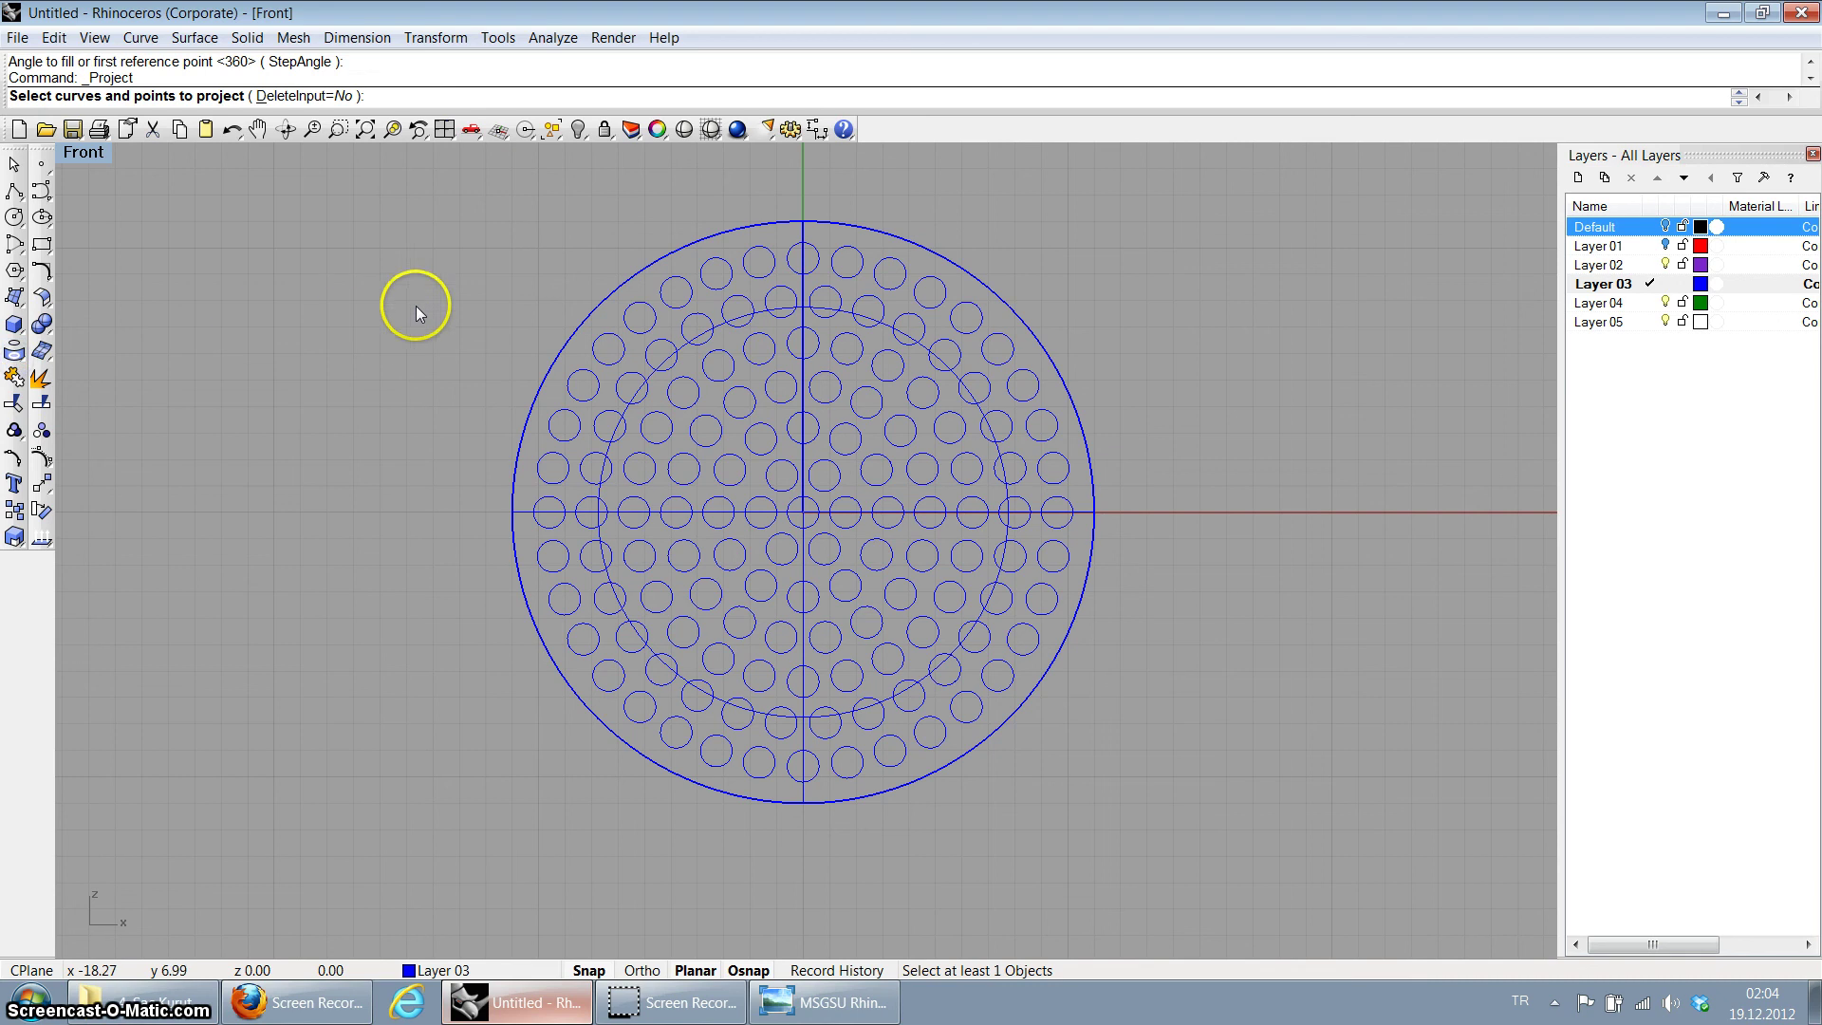
{"action": "left_click_drag", "start_coordinate": [455, 234], "coordinate": [1158, 788]}
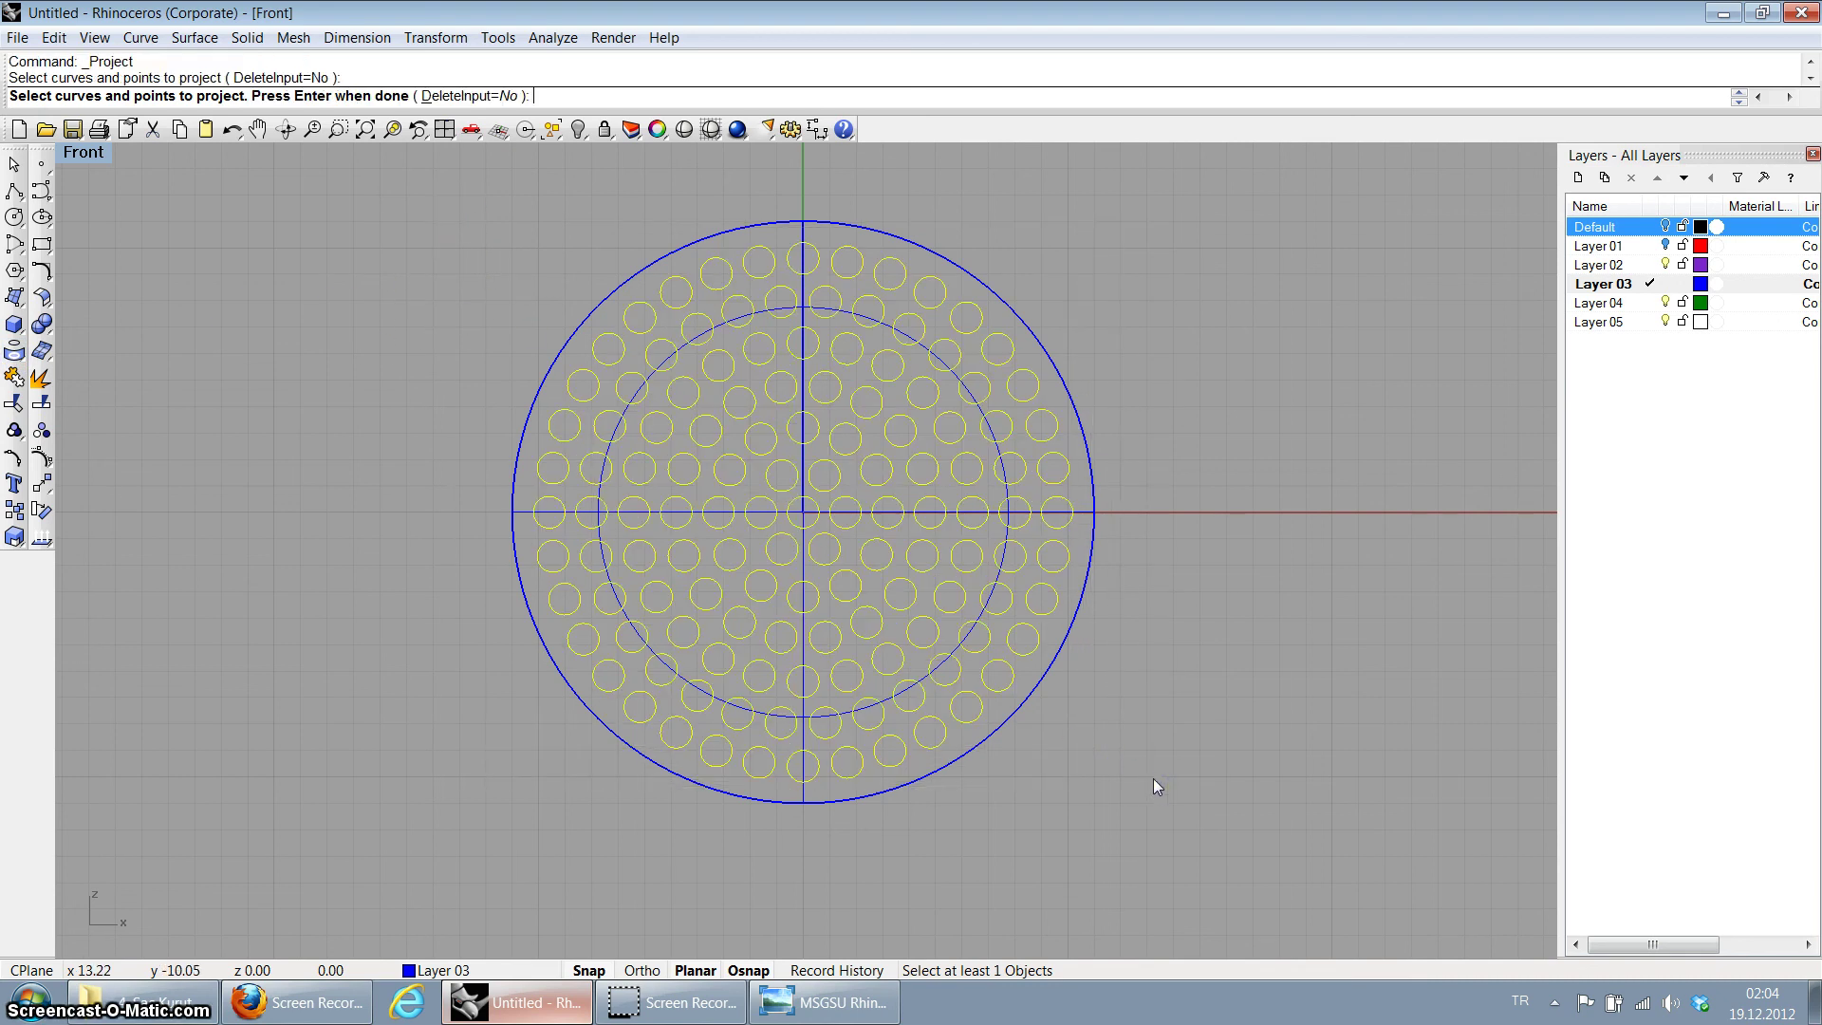
{"action": "right_click", "coordinate": [1152, 783]}
{"action": "left_click", "coordinate": [902, 236]}
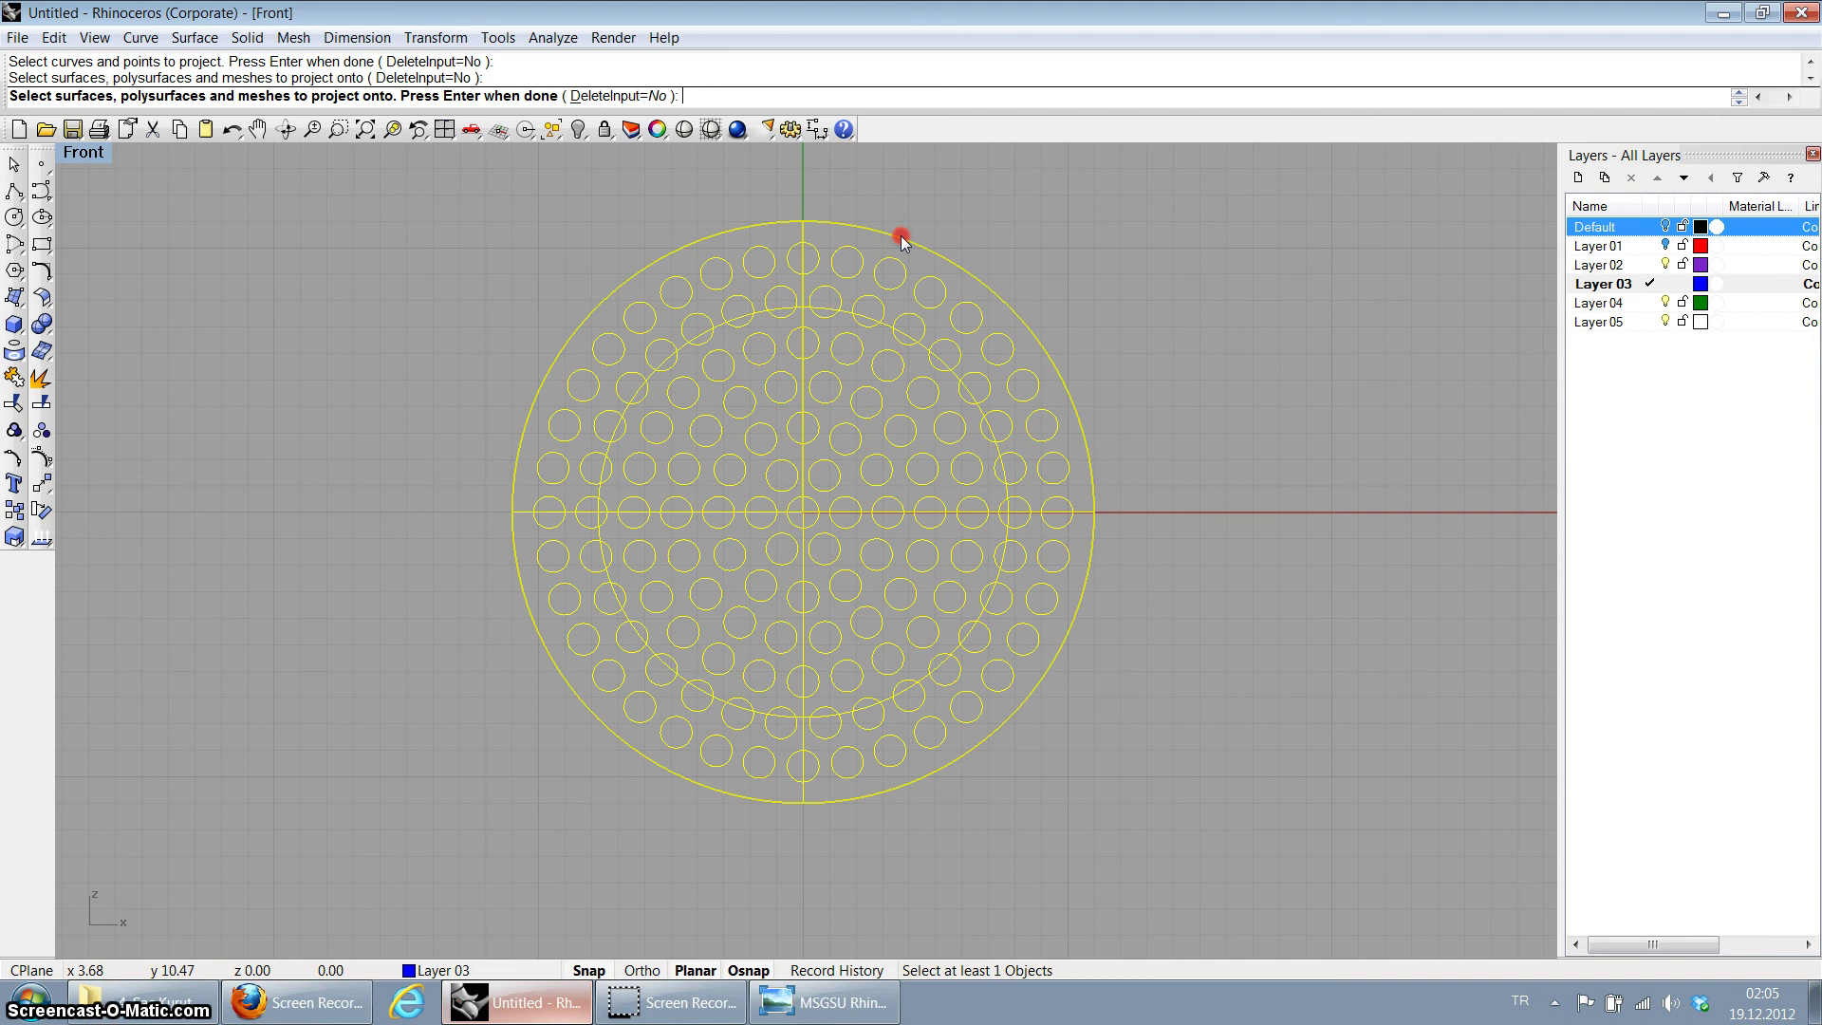
{"action": "right_click", "coordinate": [902, 240]}
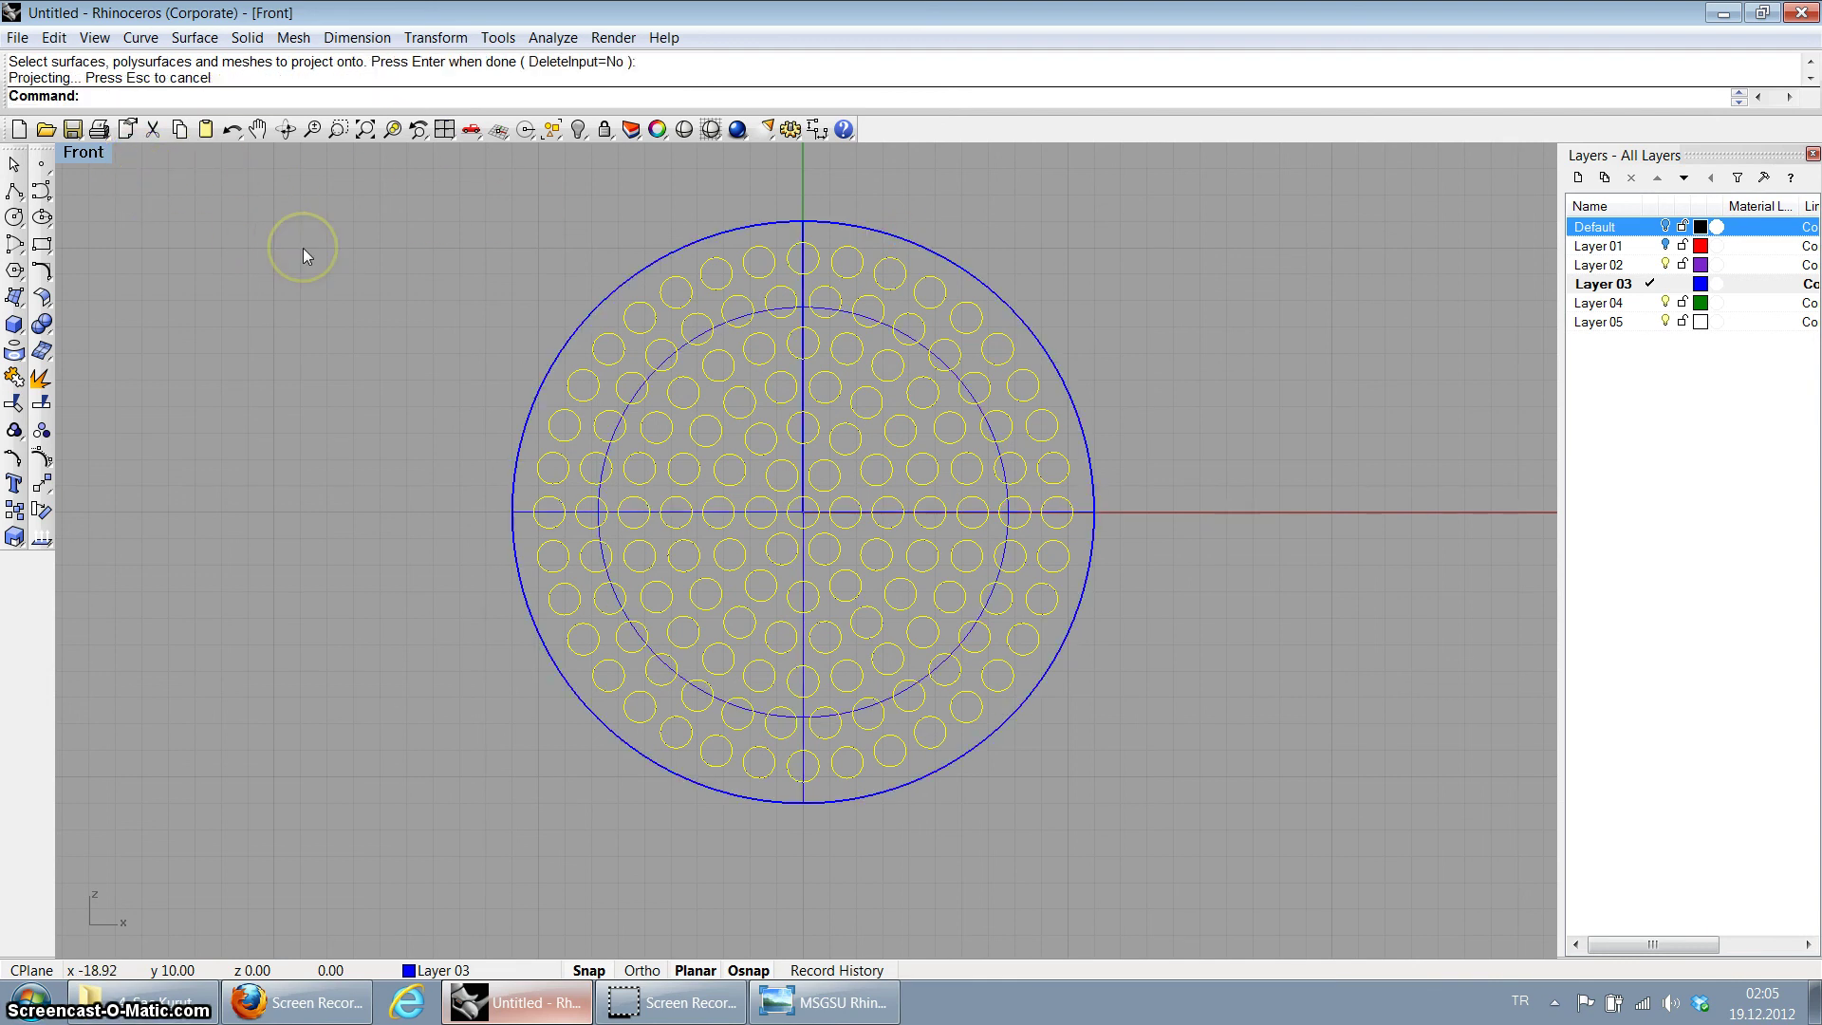
Step: Examine the projected circles and the flat originals around the cap in the Perspective view
{"action": "double_click", "coordinate": [93, 157]}
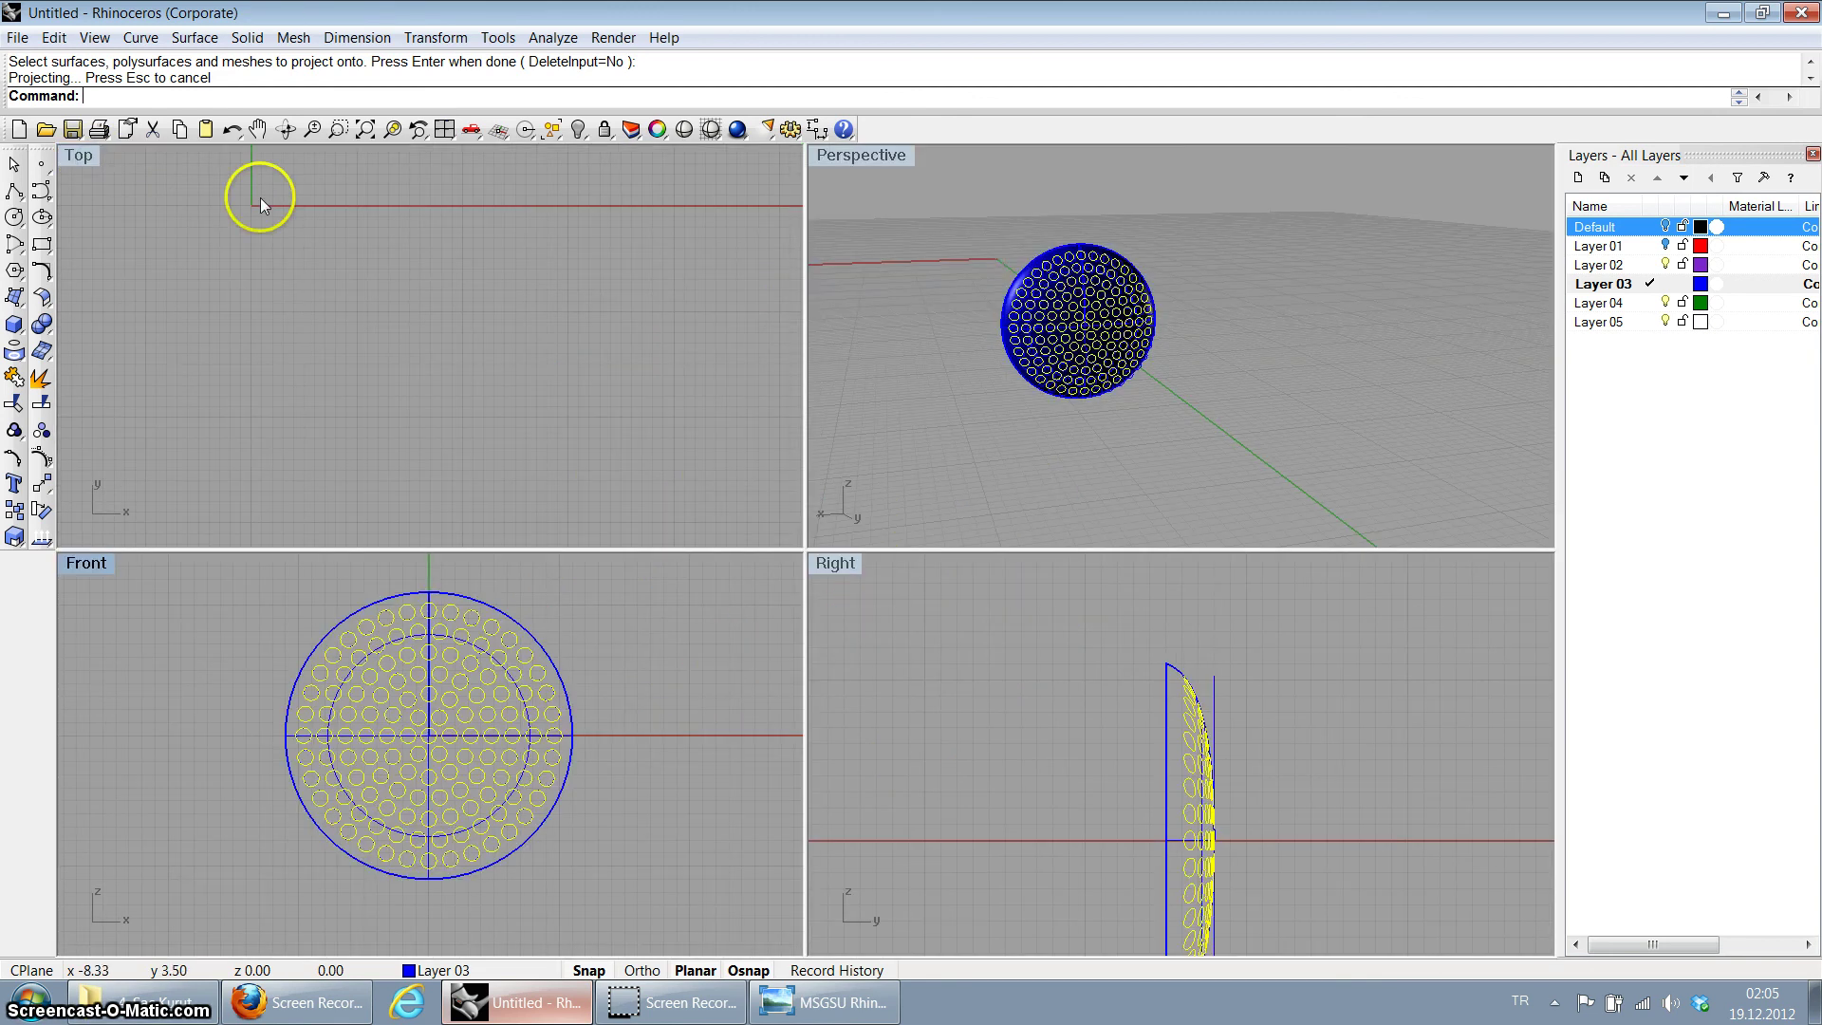
{"action": "right_click_drag", "start_coordinate": [1012, 268], "coordinate": [1134, 327]}
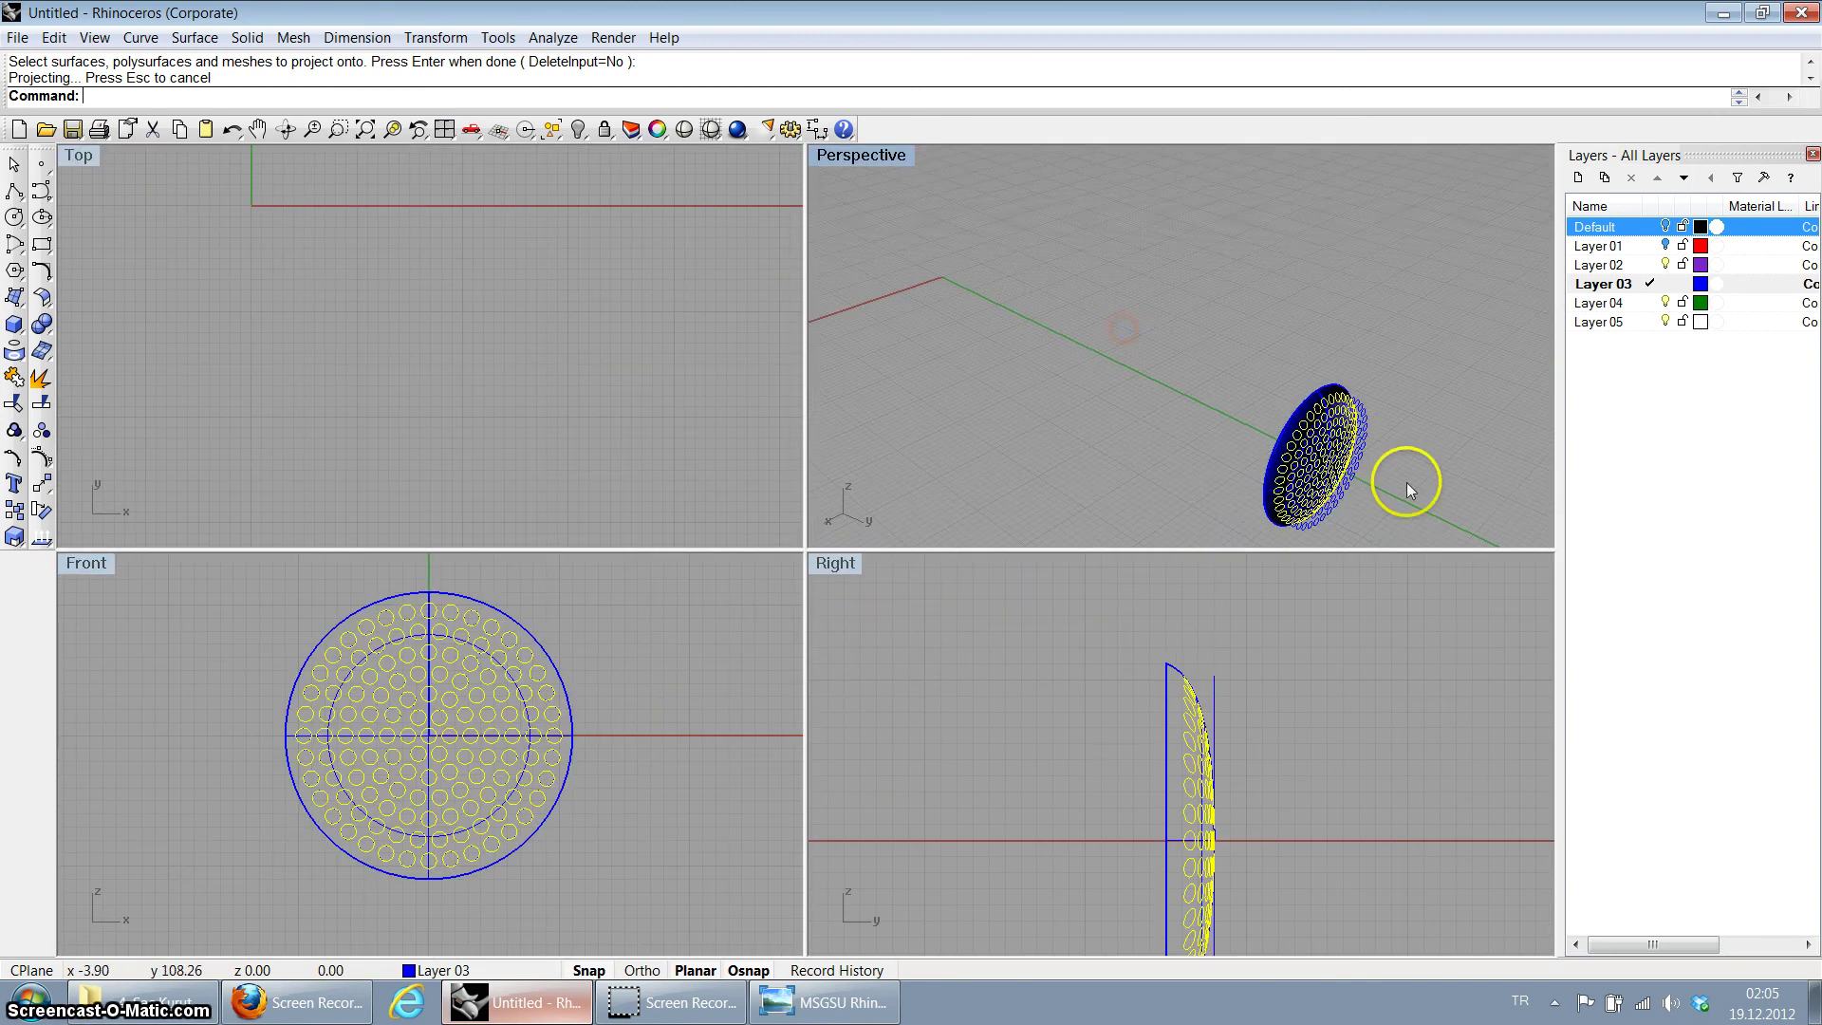
{"action": "scroll", "coordinate": [1404, 481], "scroll_direction": "up", "scroll_amount": 2}
{"action": "right_click_drag", "start_coordinate": [1210, 395], "coordinate": [1397, 408]}
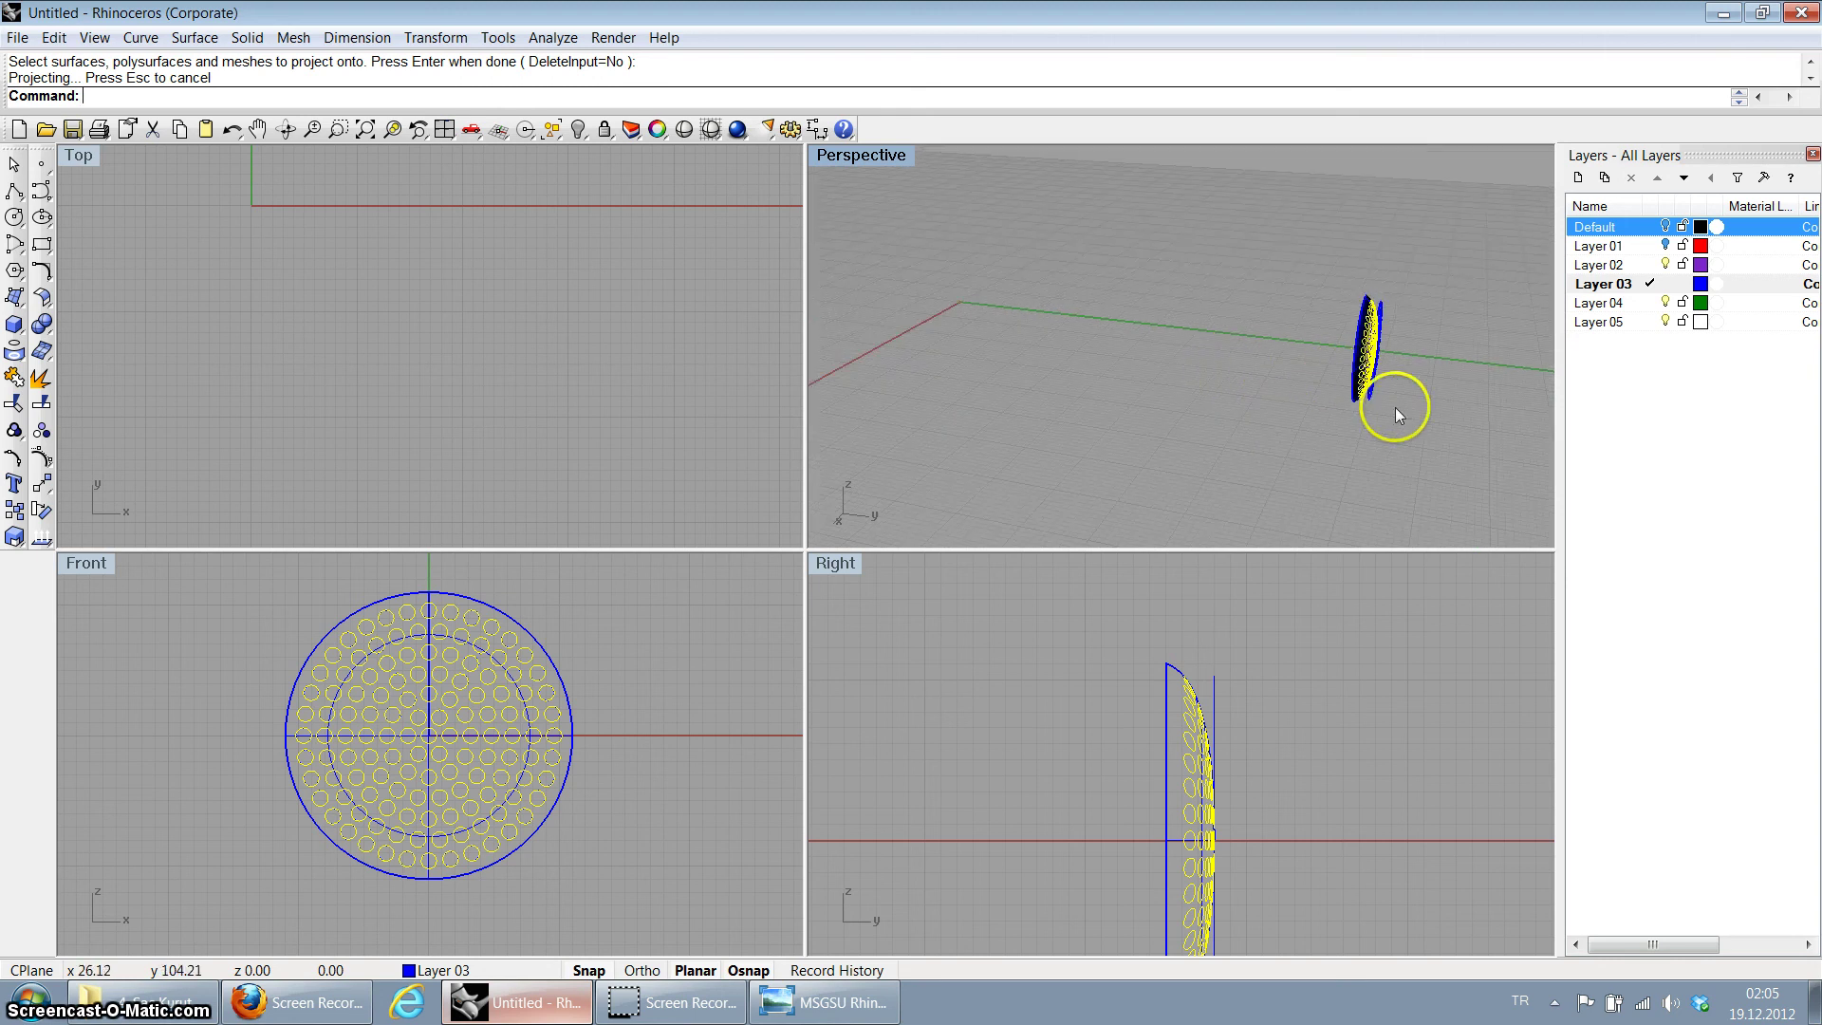
{"action": "left_click", "coordinate": [1294, 585]}
{"action": "scroll", "coordinate": [1393, 330], "scroll_direction": "up", "scroll_amount": 4}
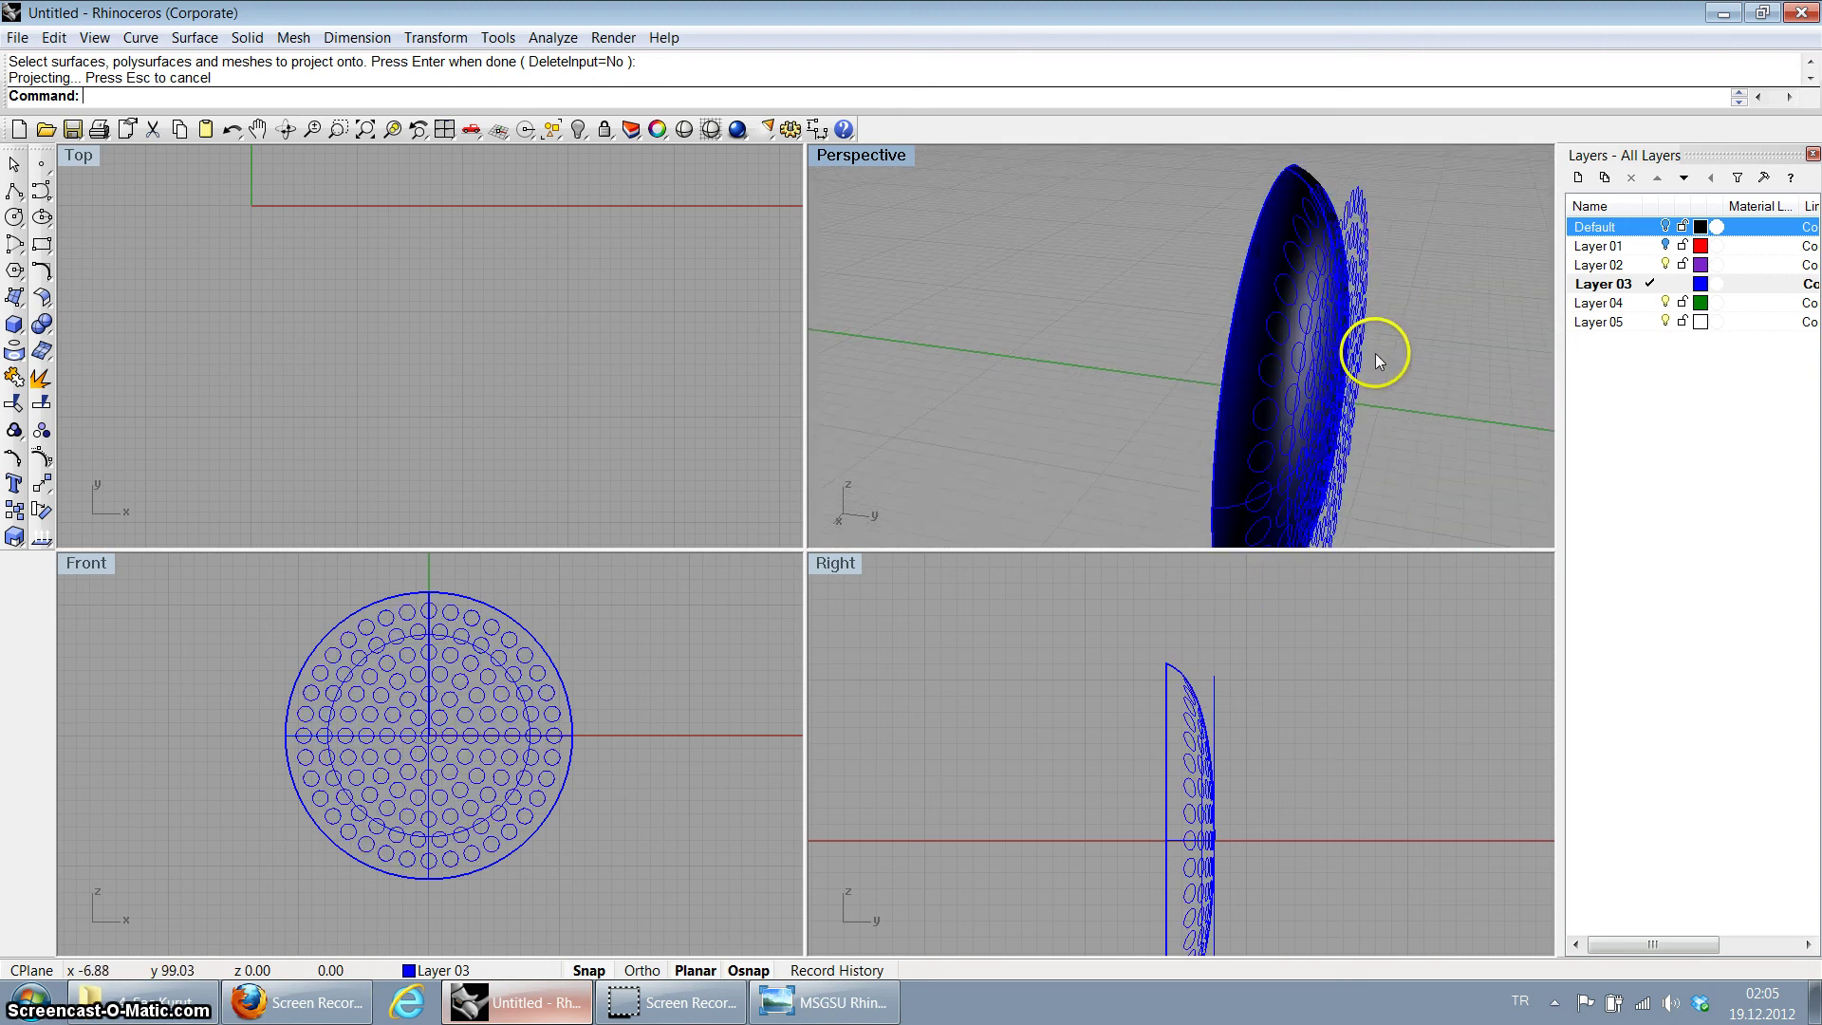
{"action": "scroll", "coordinate": [1379, 360], "scroll_direction": "down", "scroll_amount": 3}
{"action": "left_click", "coordinate": [1291, 366]}
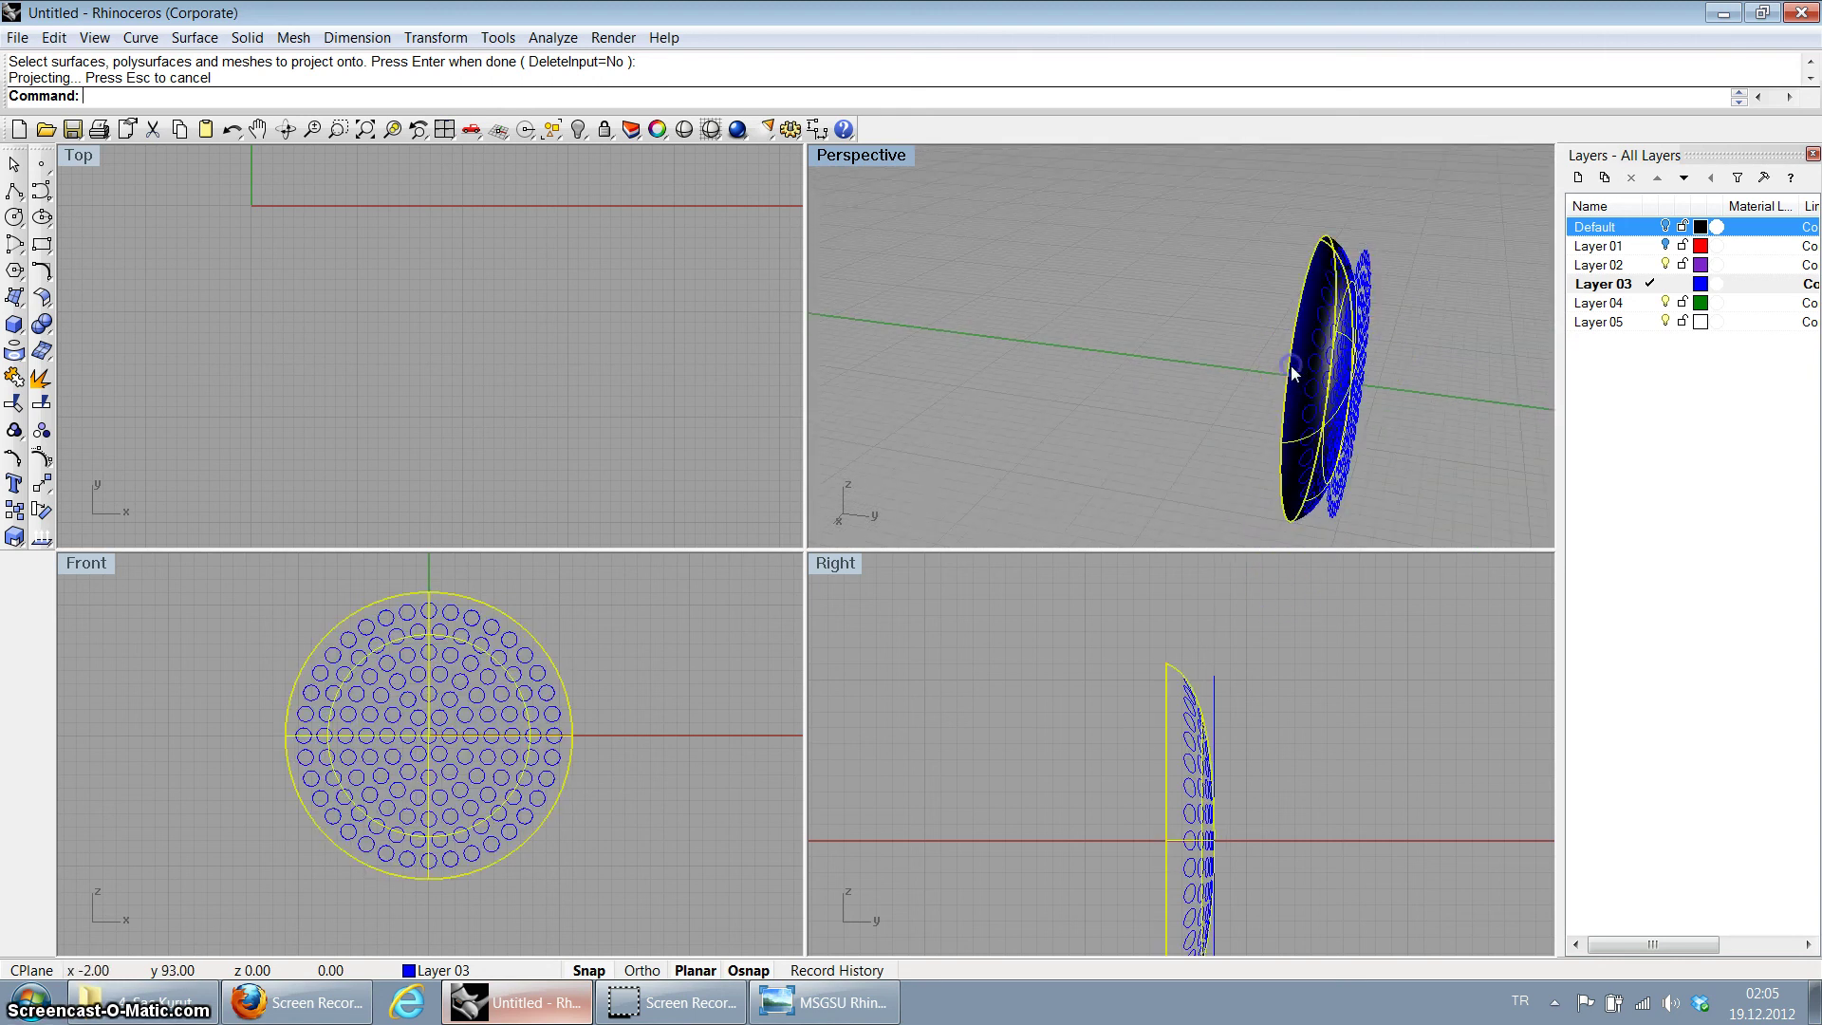
{"action": "left_click", "coordinate": [1233, 336]}
{"action": "double_click", "coordinate": [880, 164]}
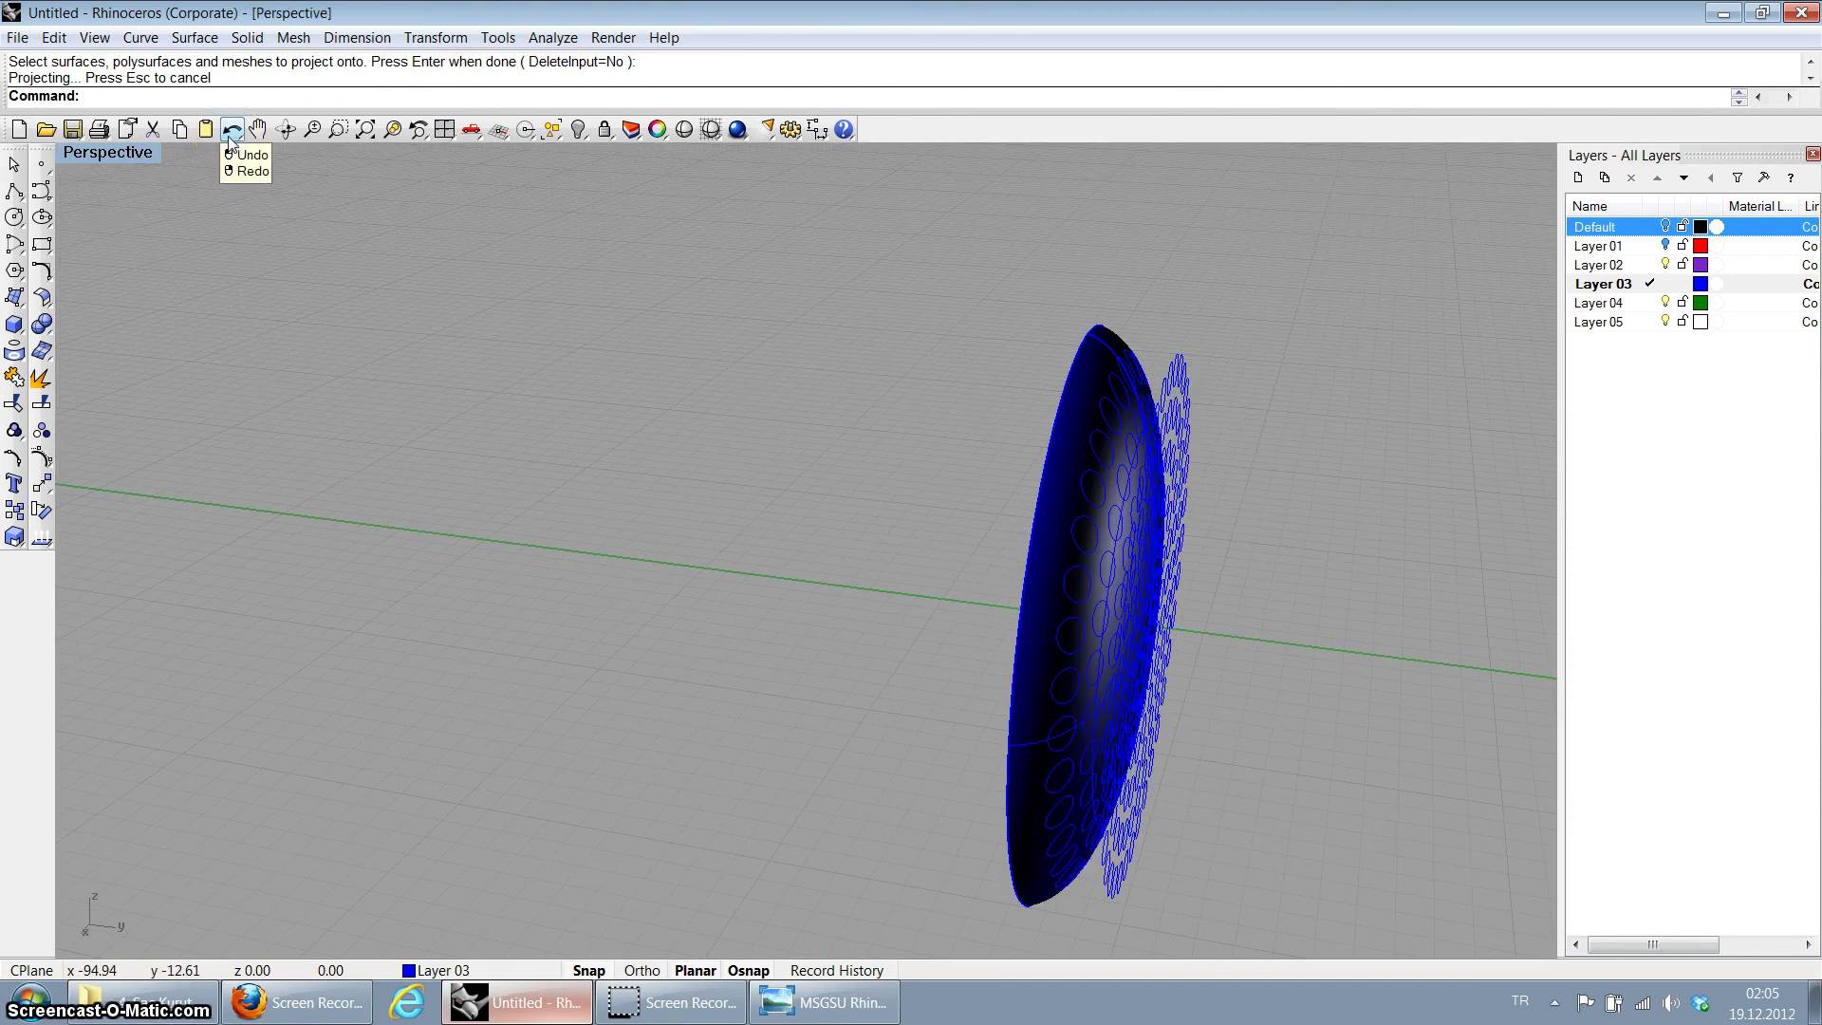
Step: Undo the projection of the grille circles onto the cap
{"action": "right_click_drag", "start_coordinate": [1193, 468], "coordinate": [1154, 464]}
{"action": "right_click_drag", "start_coordinate": [781, 452], "coordinate": [926, 456]}
{"action": "left_click", "coordinate": [237, 137]}
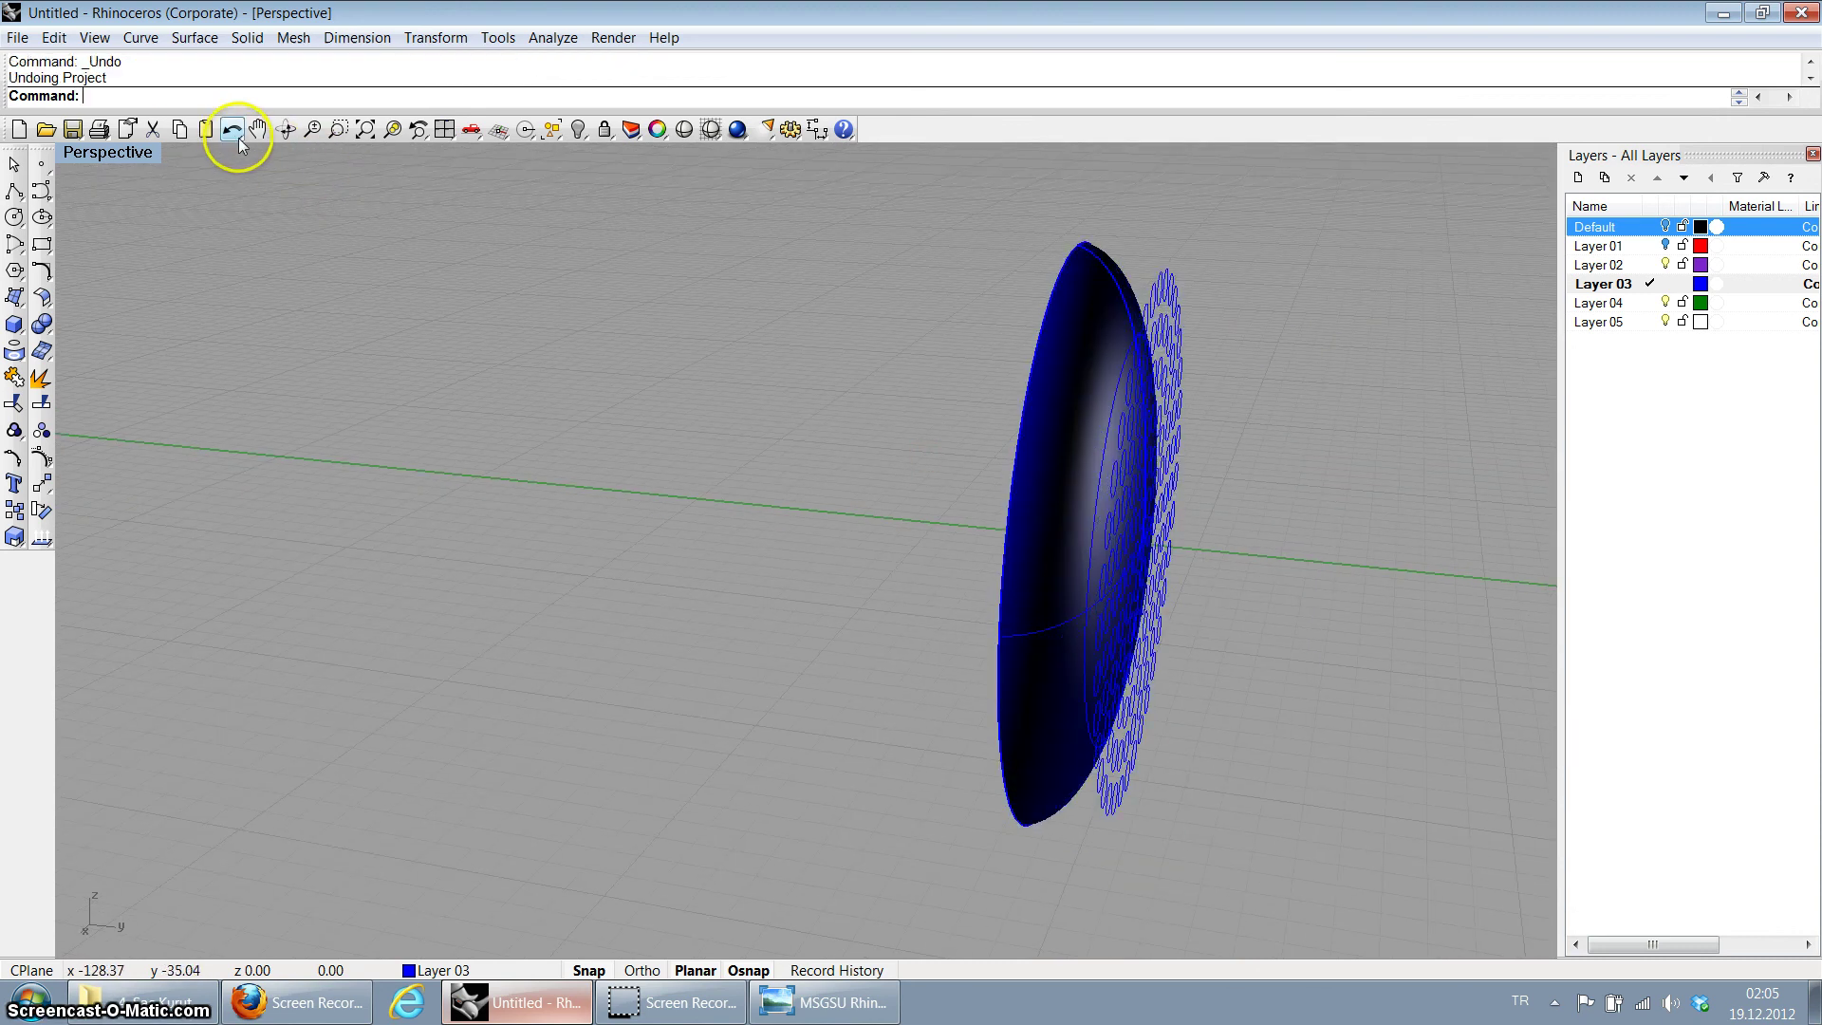
Step: Project all the grille circles onto the domed cap from the Front view, with DeleteInput set to Yes
{"action": "double_click", "coordinate": [121, 157]}
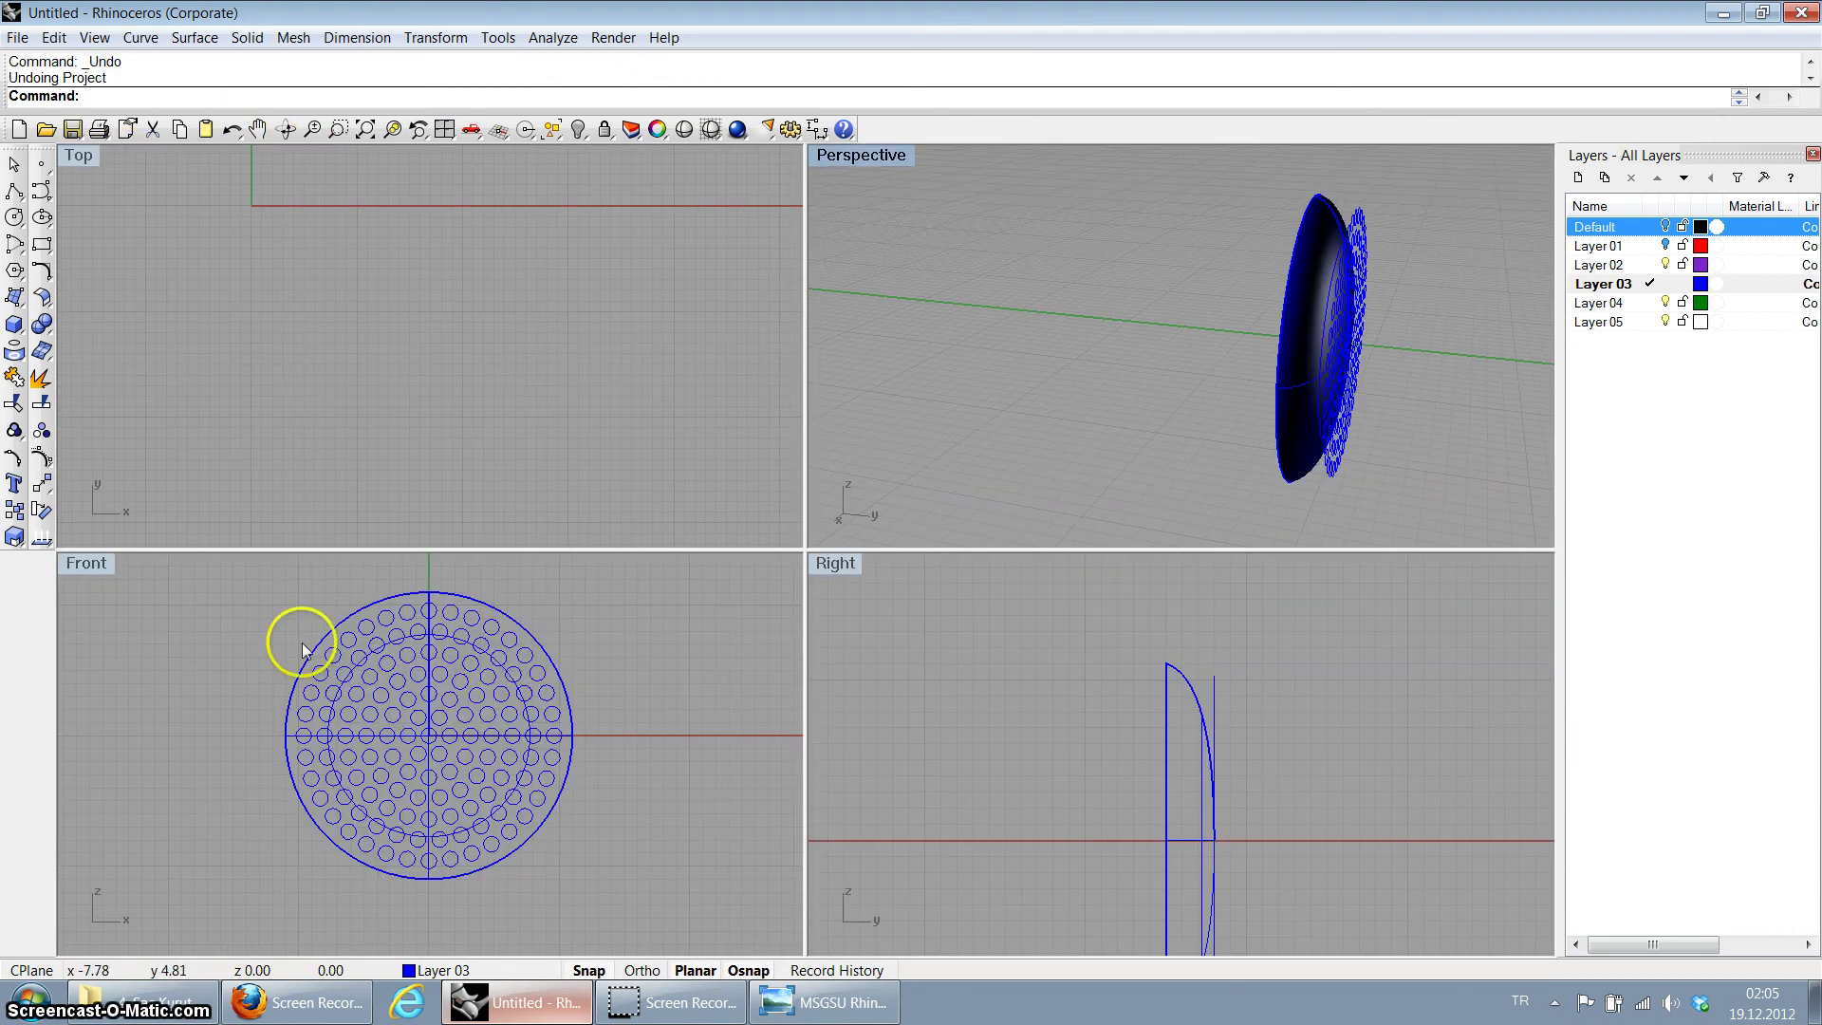
{"action": "left_click_drag", "start_coordinate": [251, 597], "coordinate": [693, 871]}
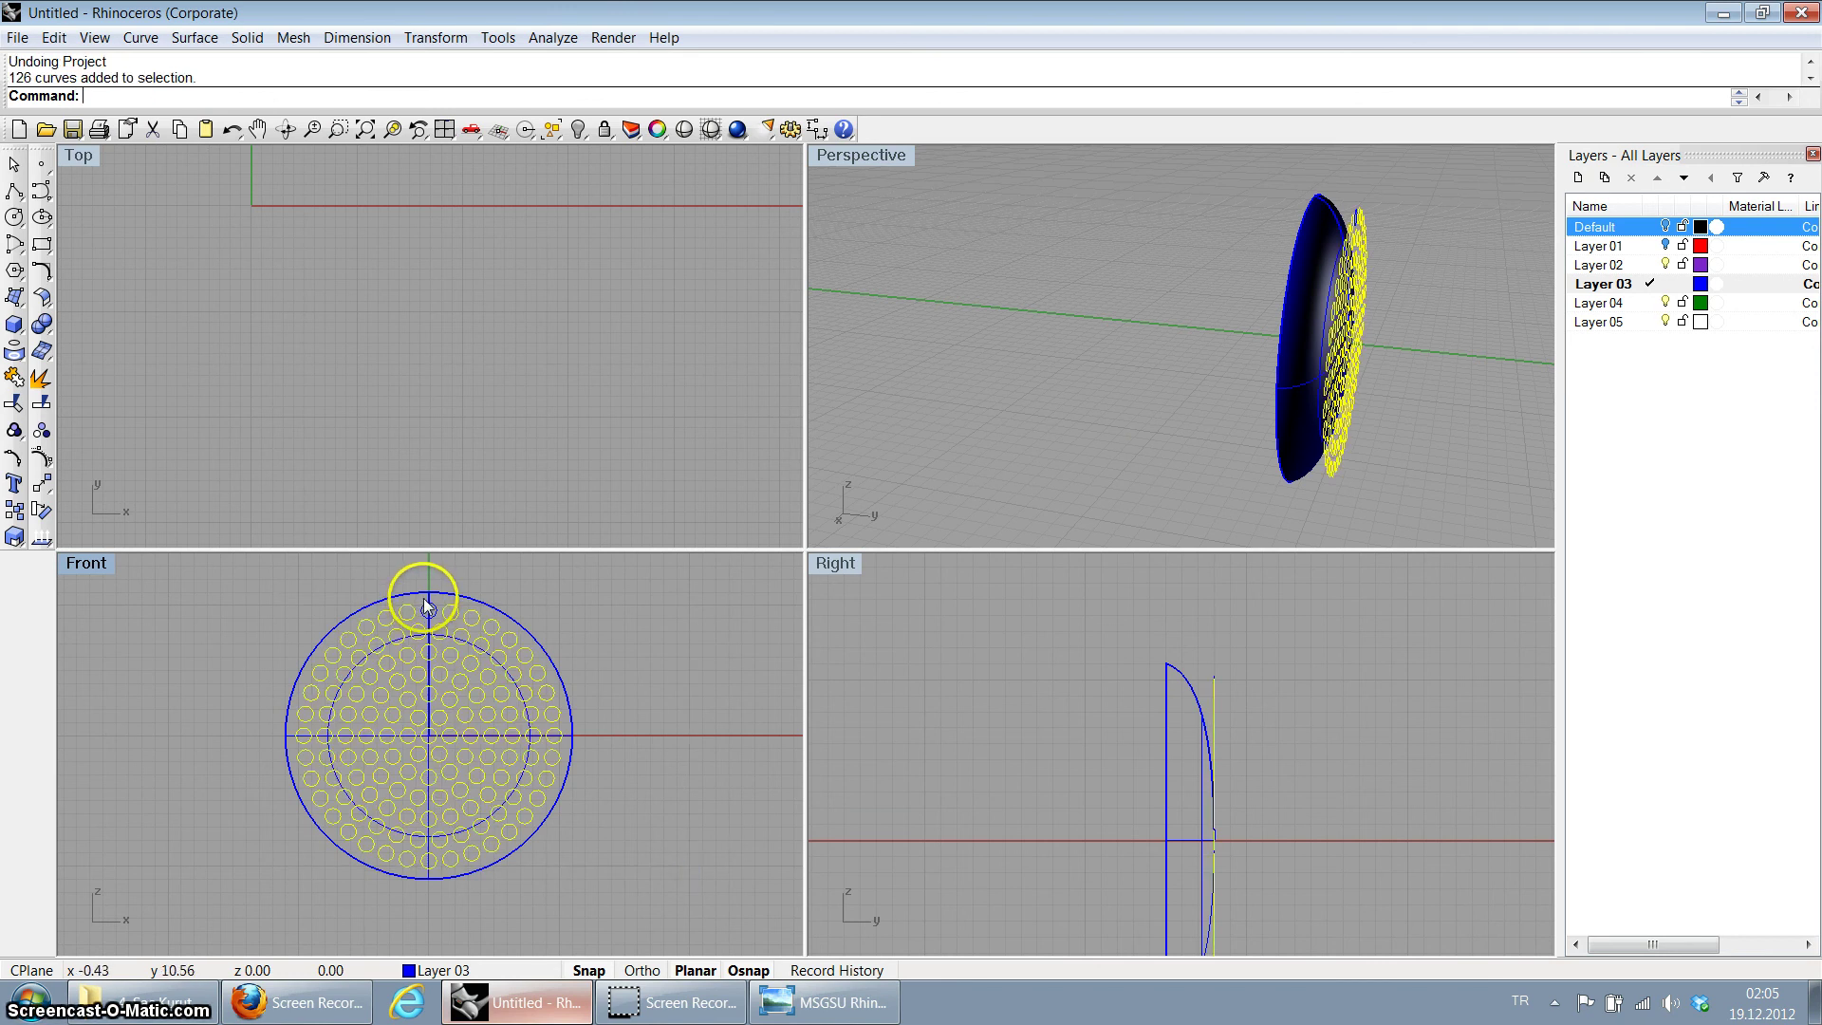
{"action": "left_click", "coordinate": [424, 600], "text": "shift"}
{"action": "left_click", "coordinate": [488, 657]}
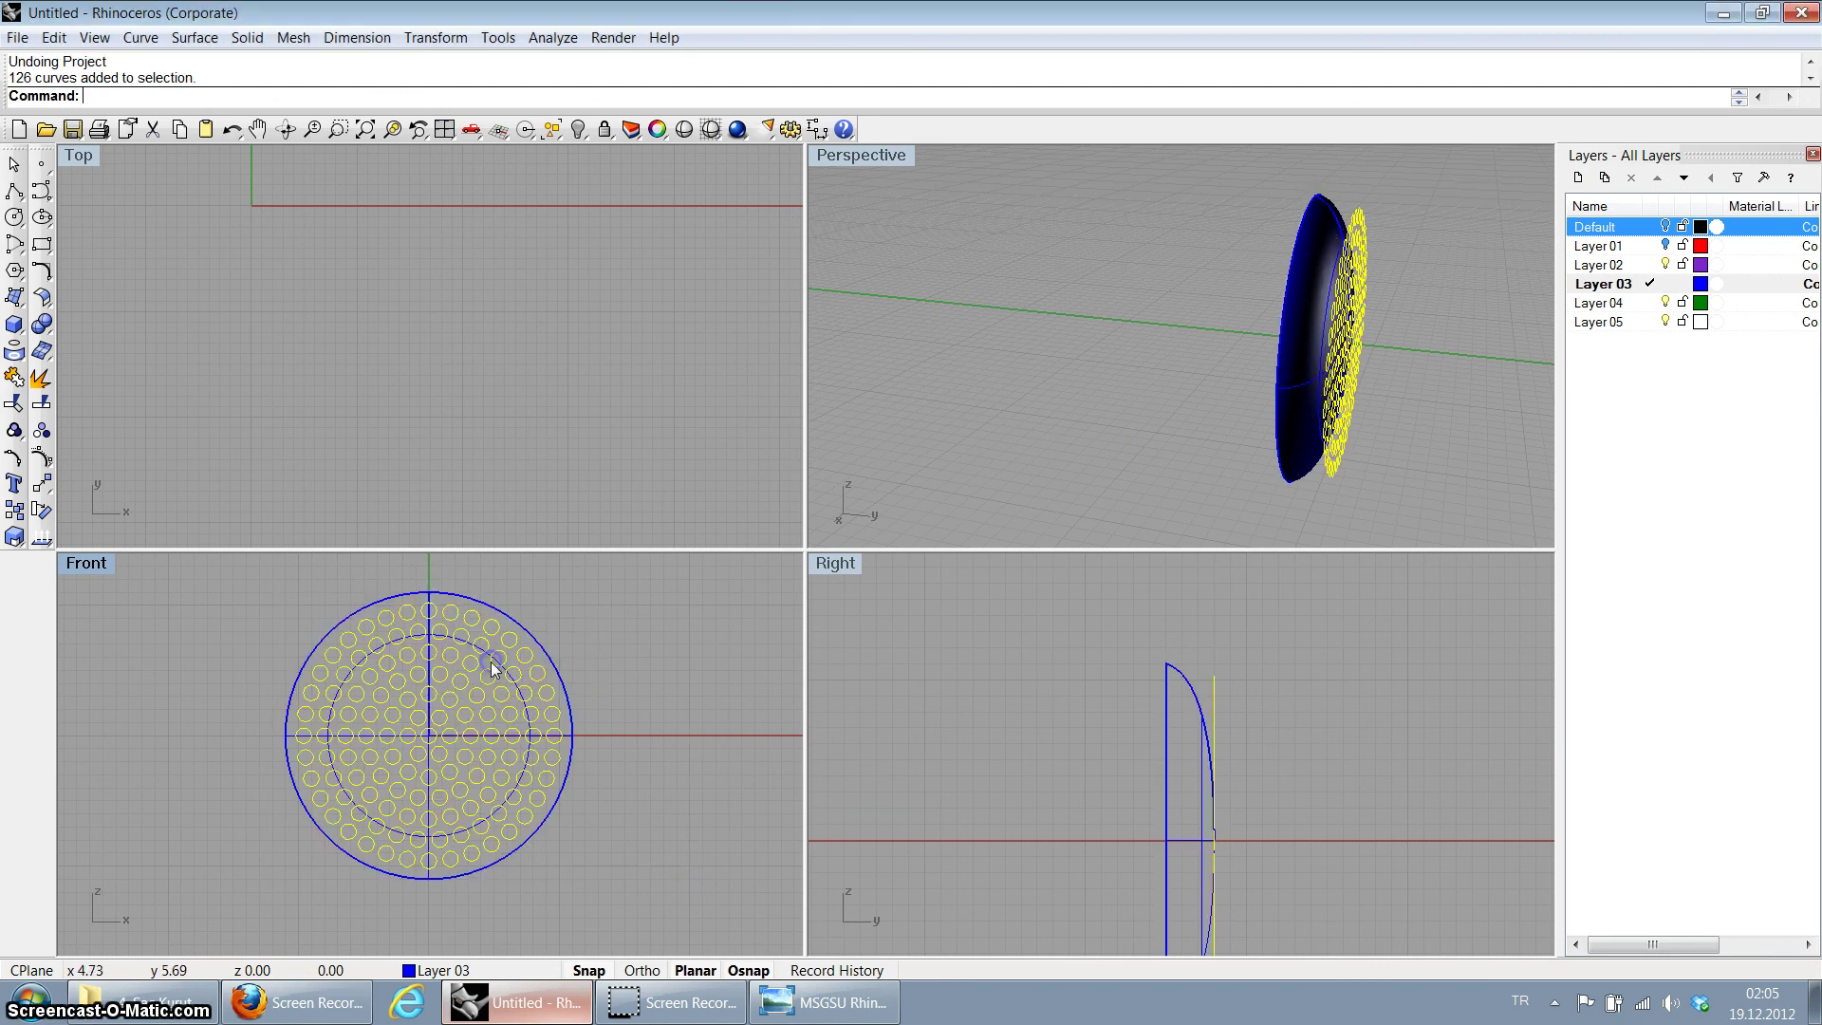
{"action": "left_click", "coordinate": [15, 352]}
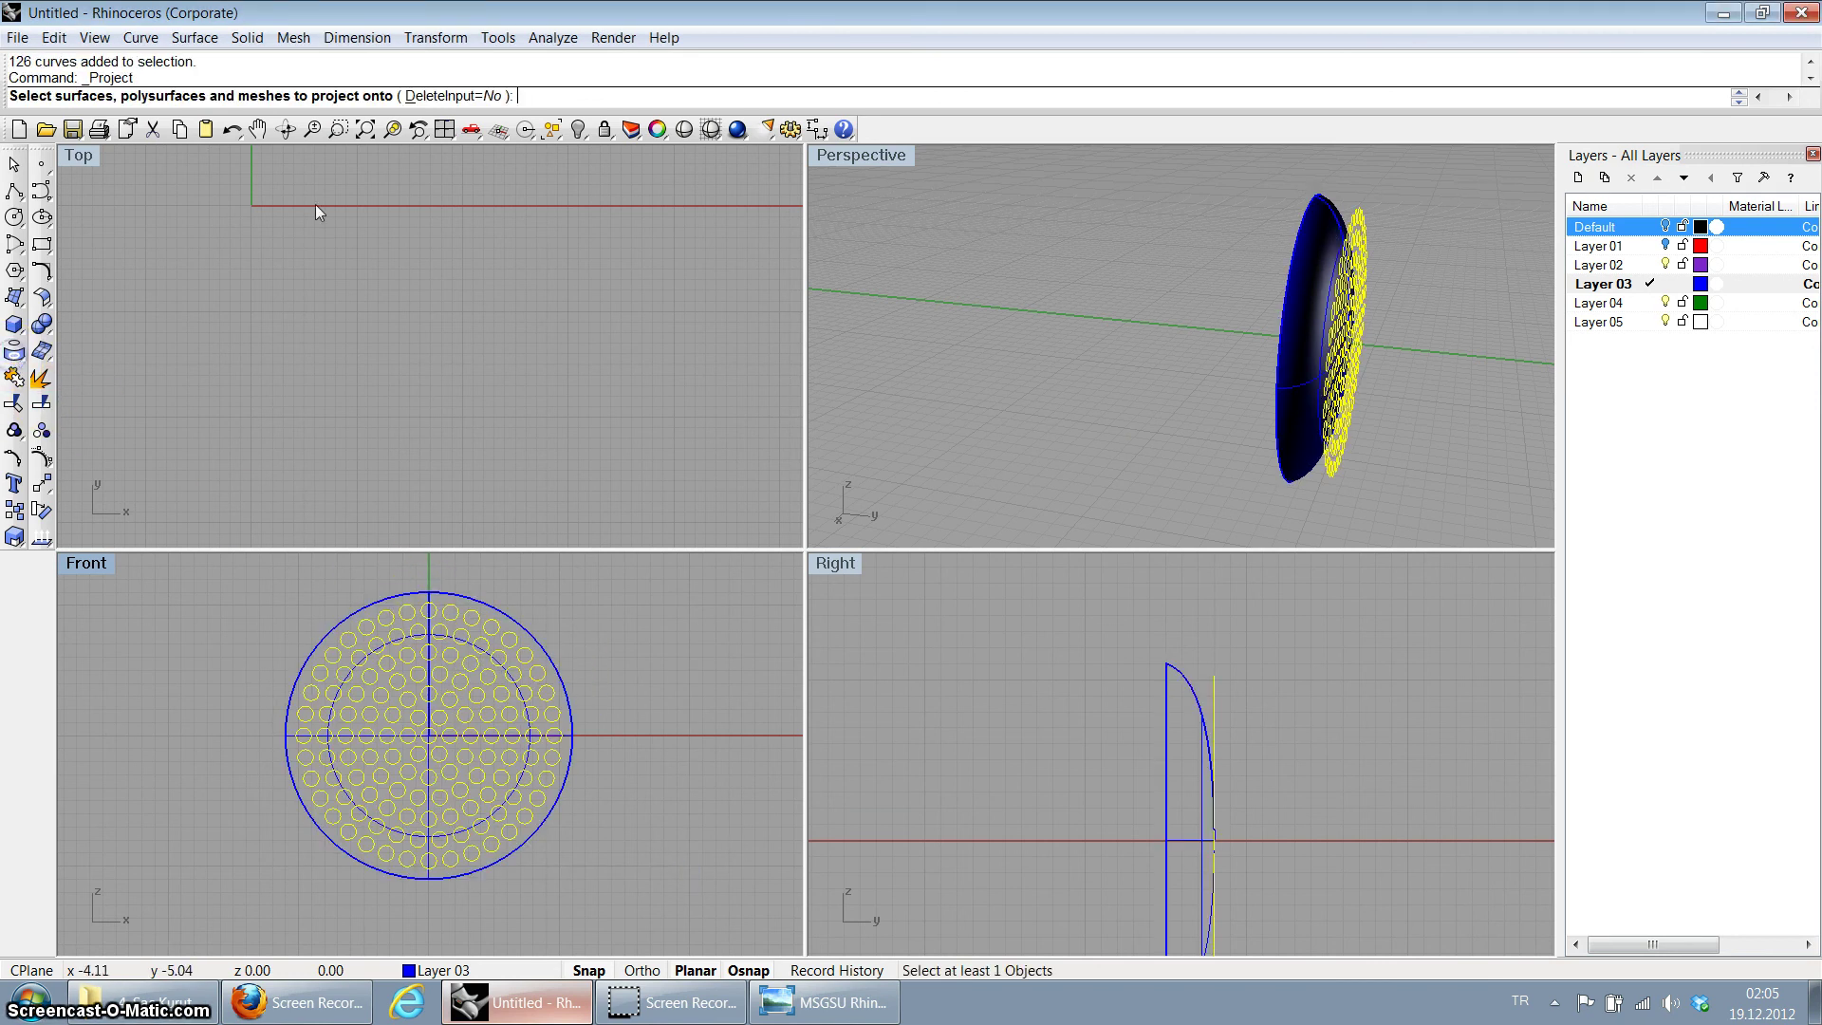
{"action": "left_click", "coordinate": [465, 98]}
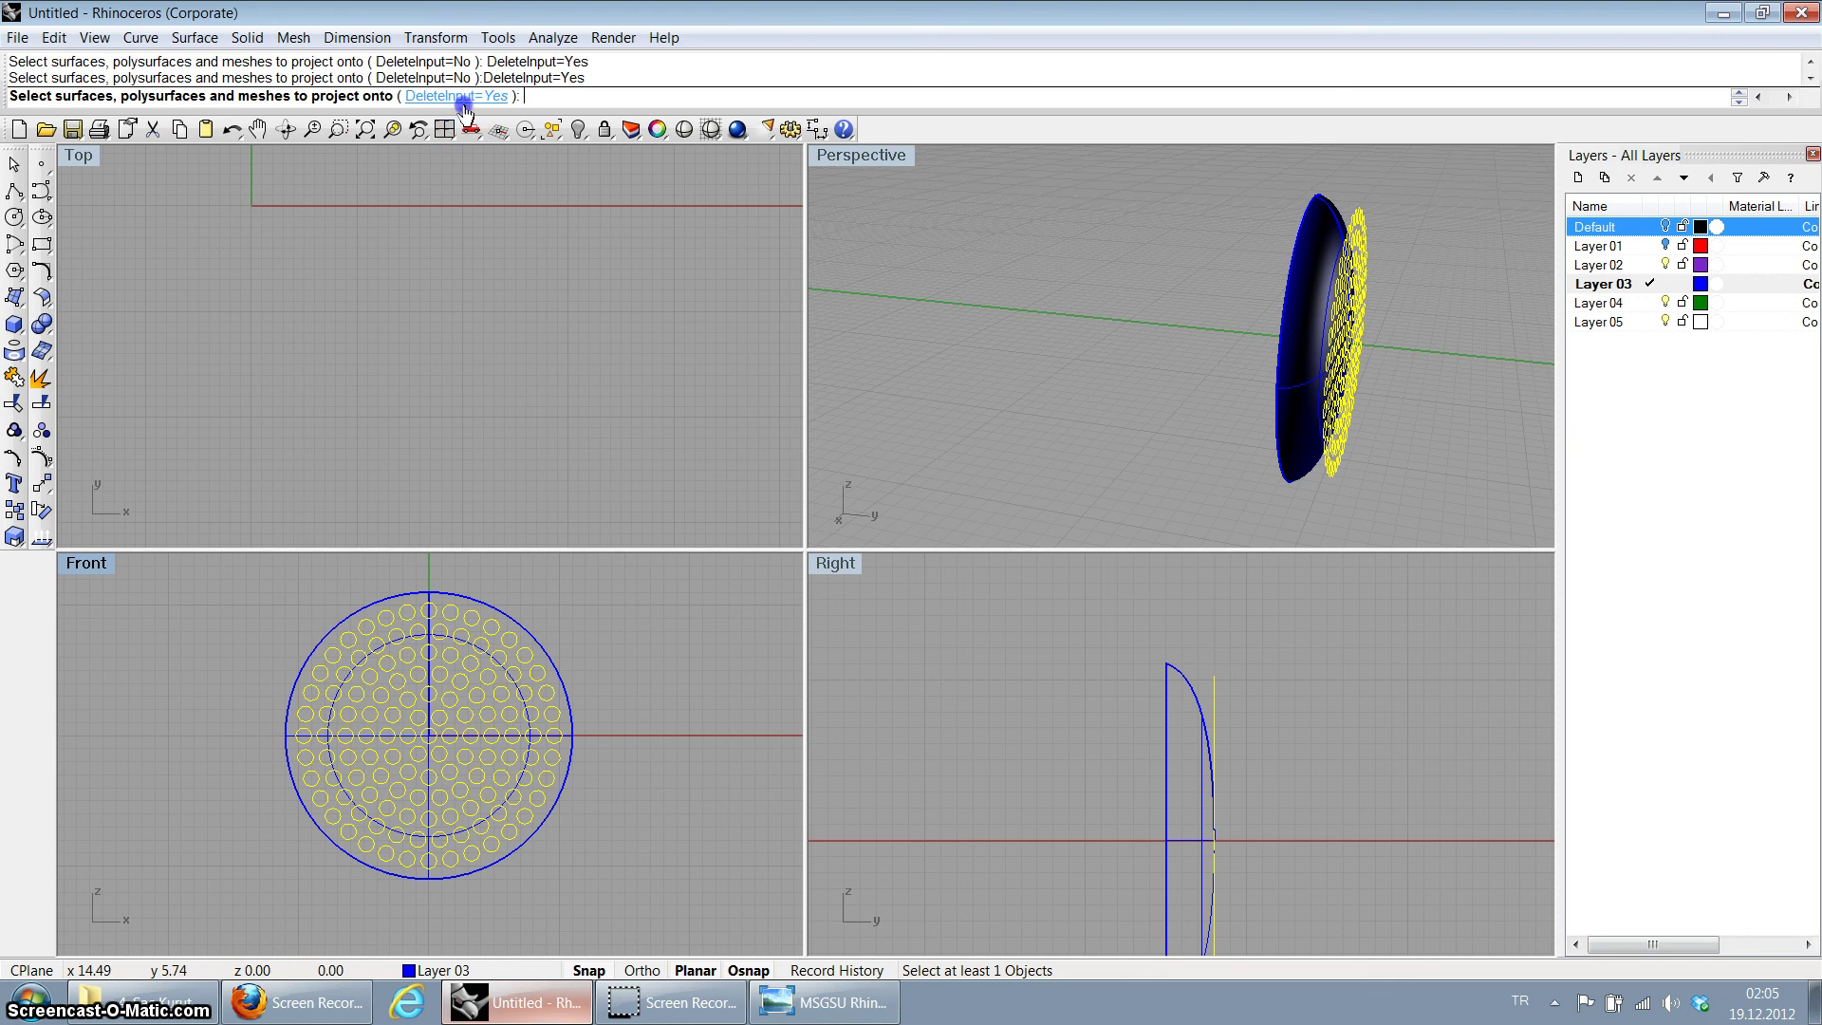
{"action": "left_click", "coordinate": [413, 594]}
{"action": "right_click", "coordinate": [499, 589]}
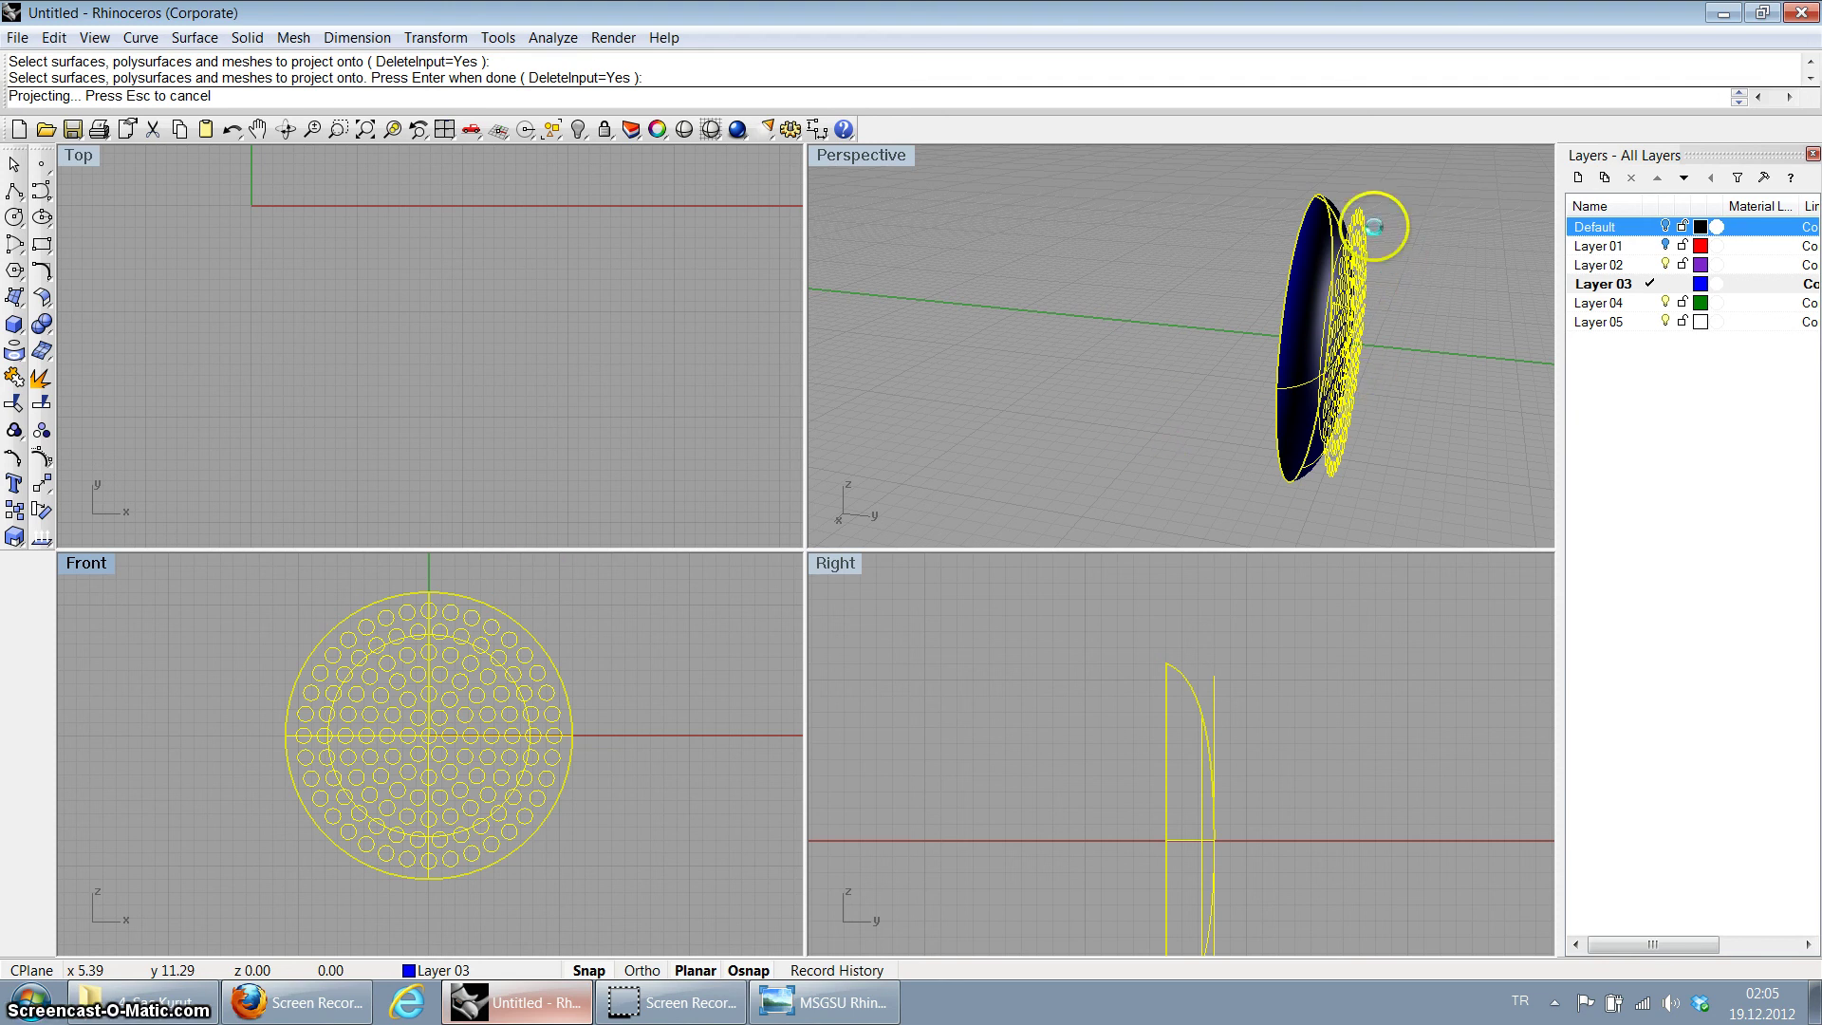
Step: Split the domed cap surface in the Perspective view, using all the projected circles as cutting objects
{"action": "right_click_drag", "start_coordinate": [1324, 315], "coordinate": [1004, 201]}
{"action": "double_click", "coordinate": [892, 162]}
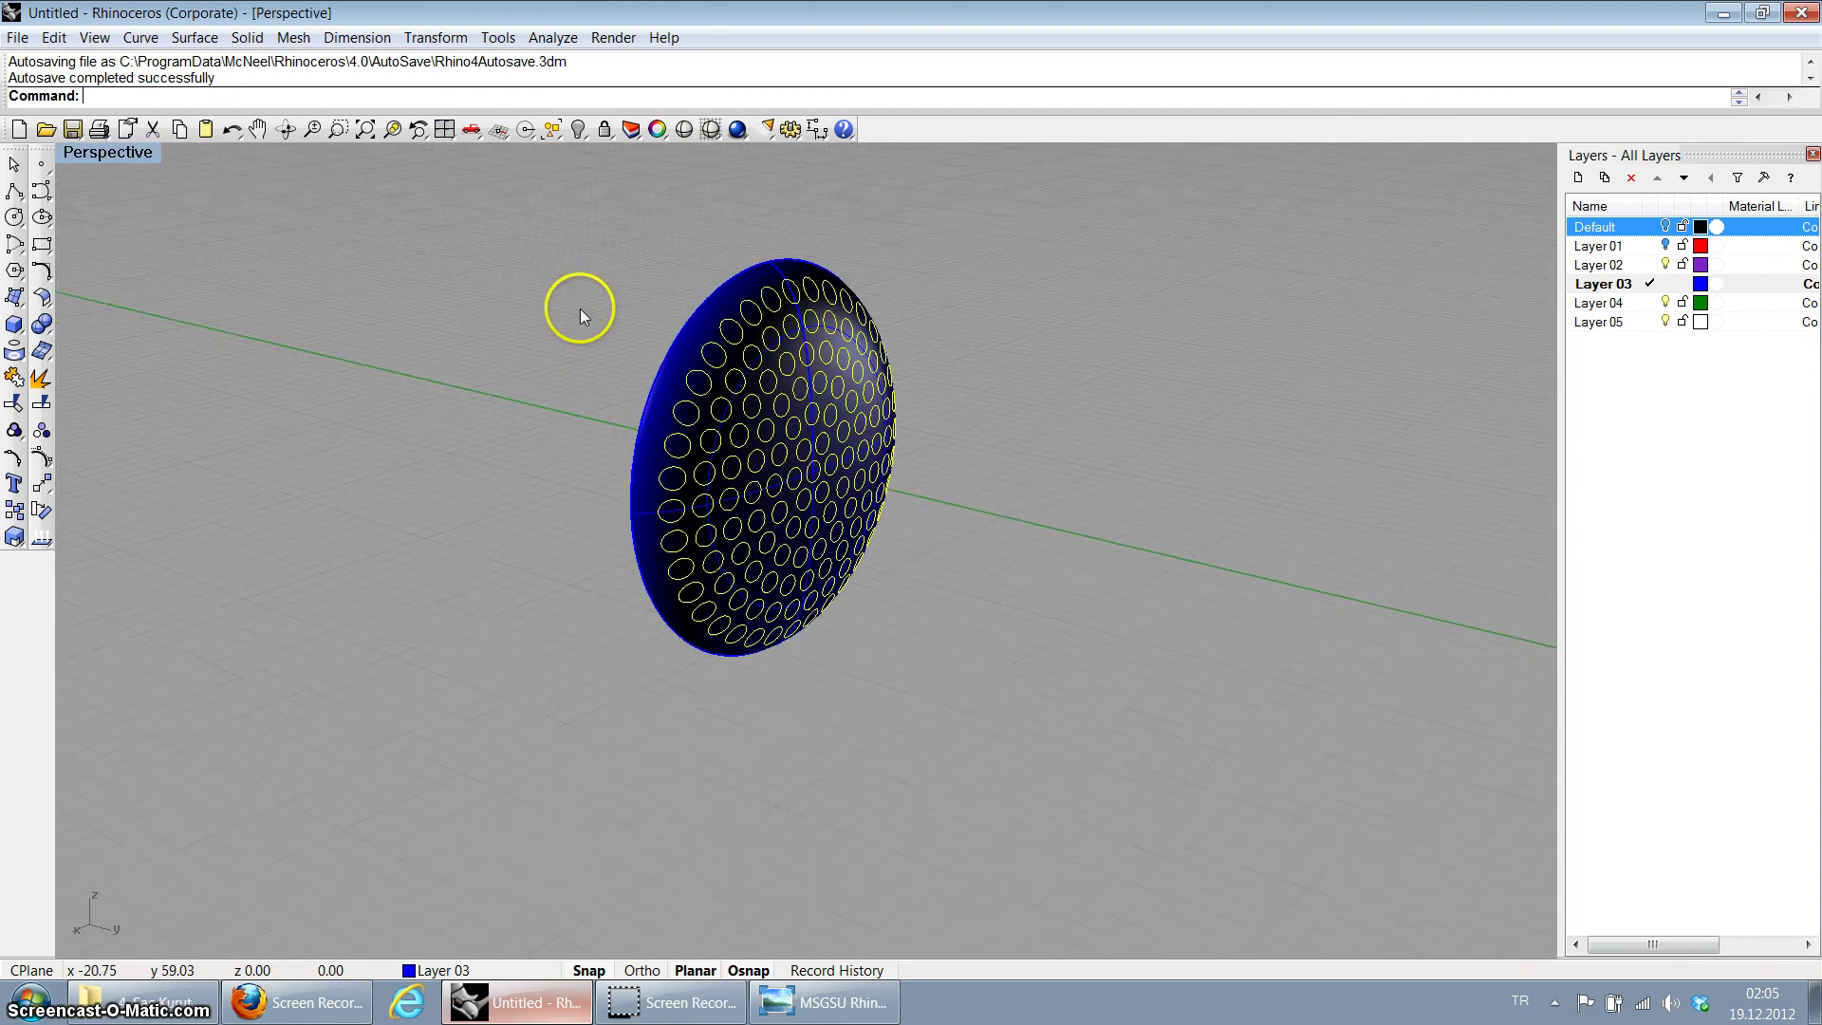
{"action": "right_click_drag", "start_coordinate": [579, 309], "coordinate": [661, 327]}
{"action": "scroll", "coordinate": [569, 439], "scroll_direction": "up", "scroll_amount": 5}
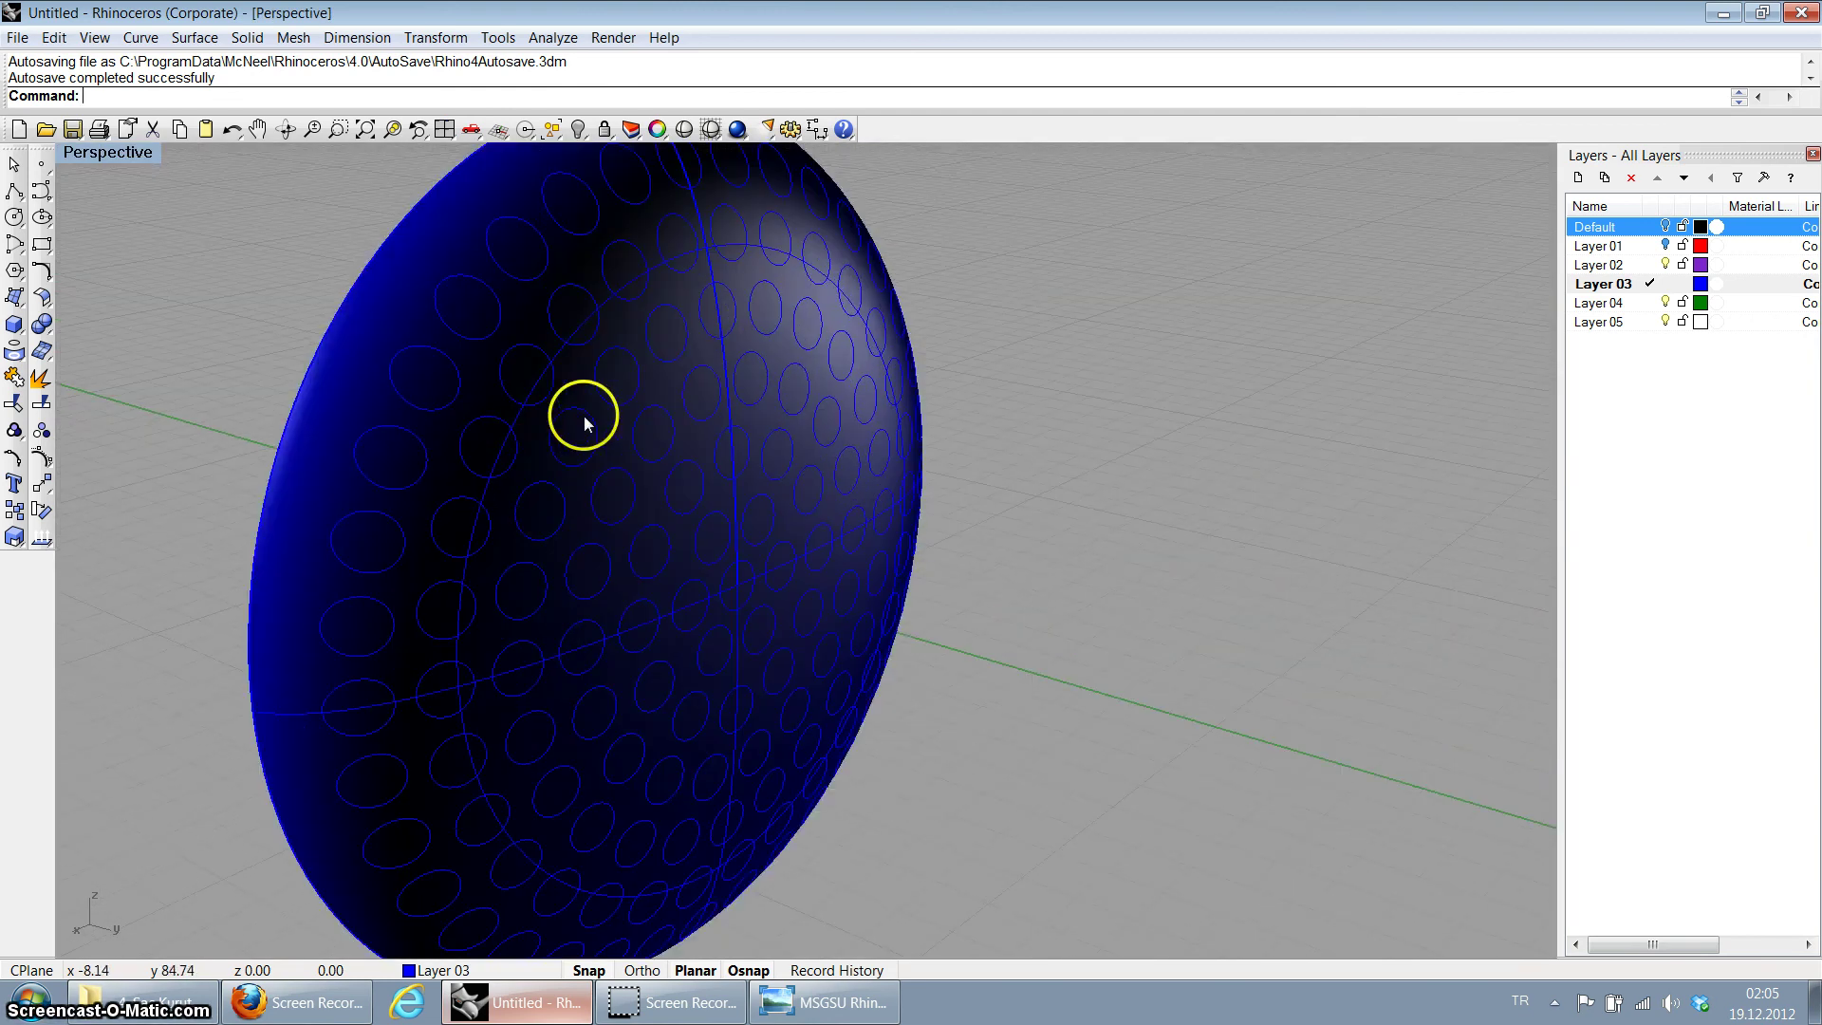
{"action": "scroll", "coordinate": [586, 415], "scroll_direction": "down", "scroll_amount": 2}
{"action": "left_click", "coordinate": [554, 436]}
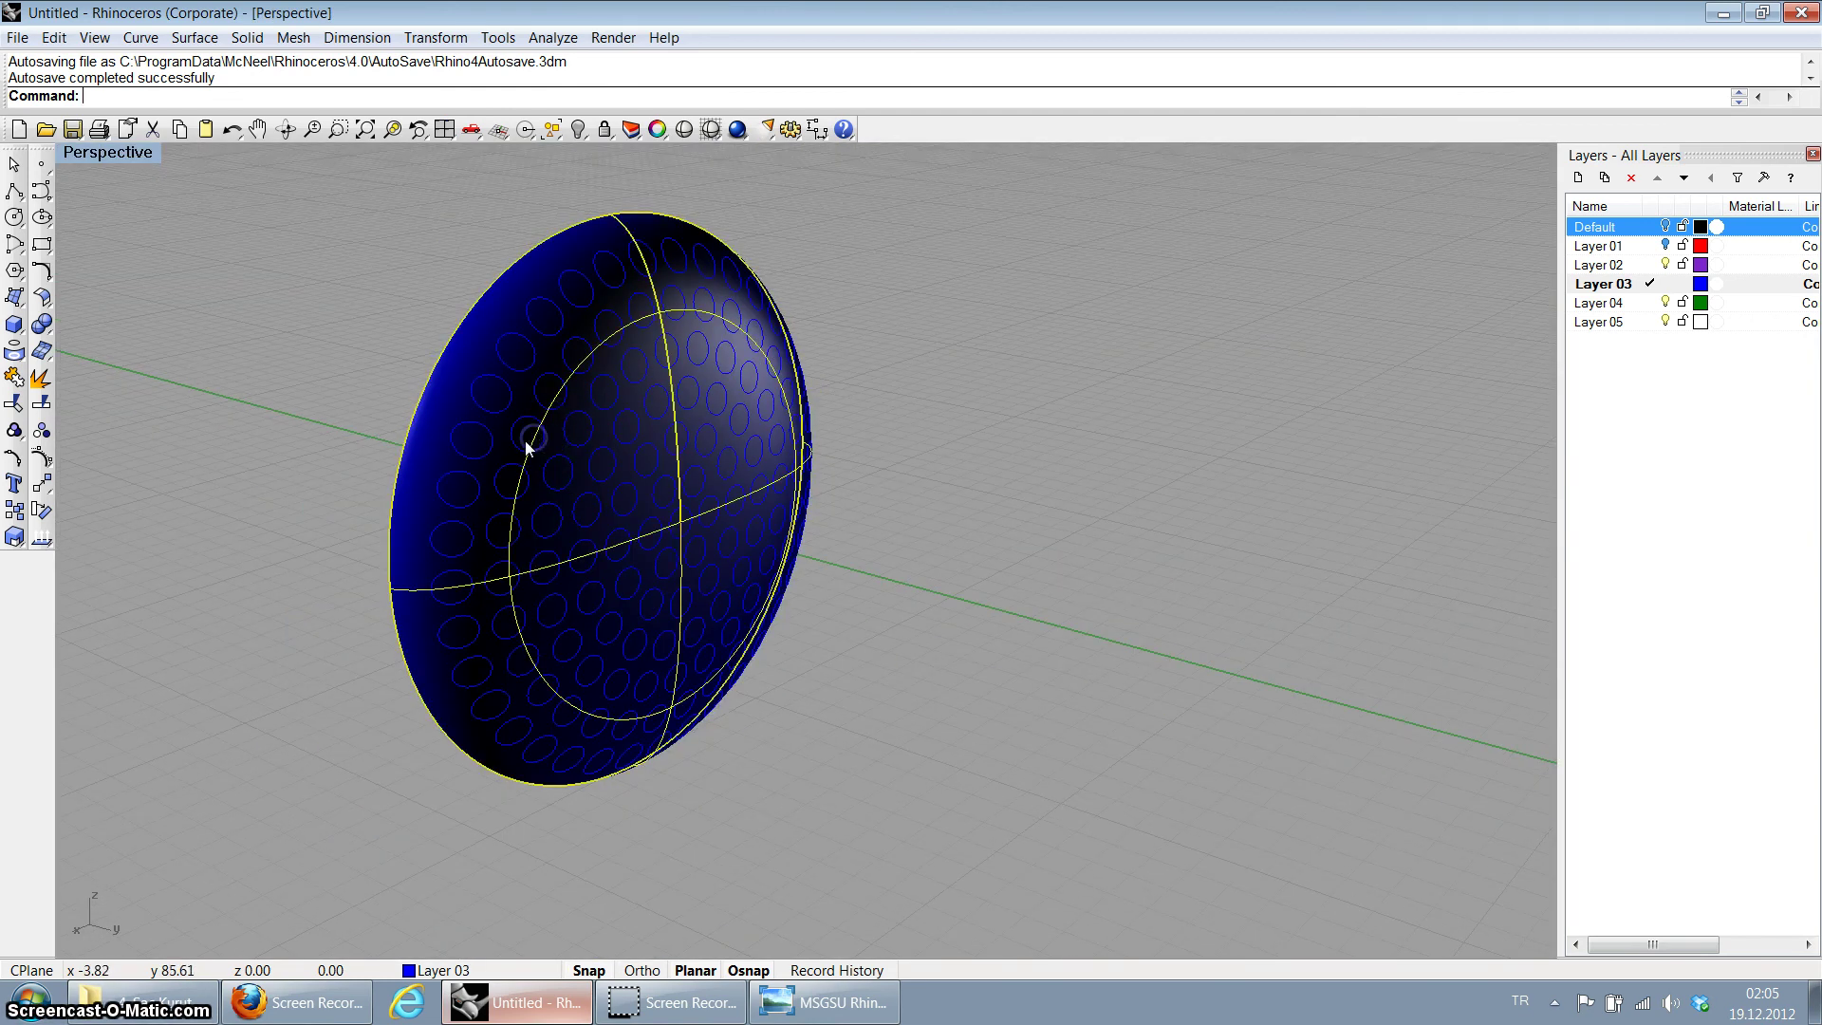
{"action": "left_click", "coordinate": [457, 444]}
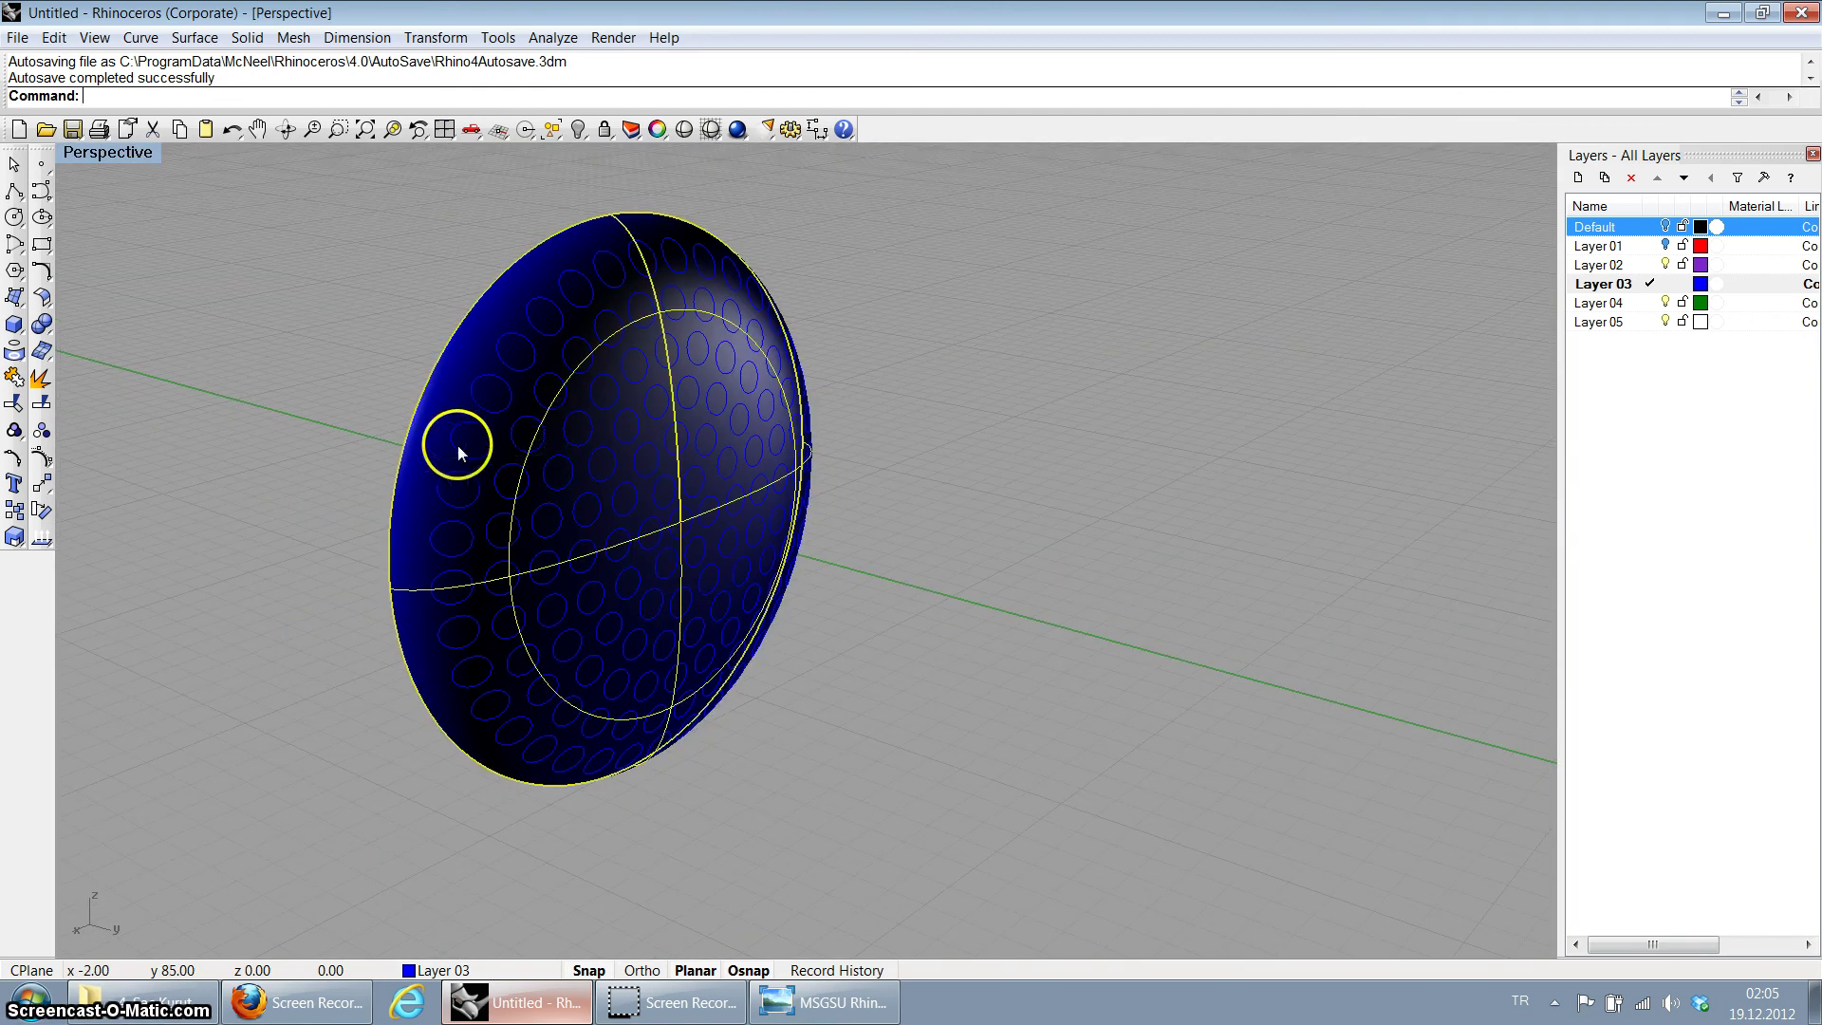
{"action": "left_click", "coordinate": [41, 404]}
{"action": "left_click", "coordinate": [470, 339]}
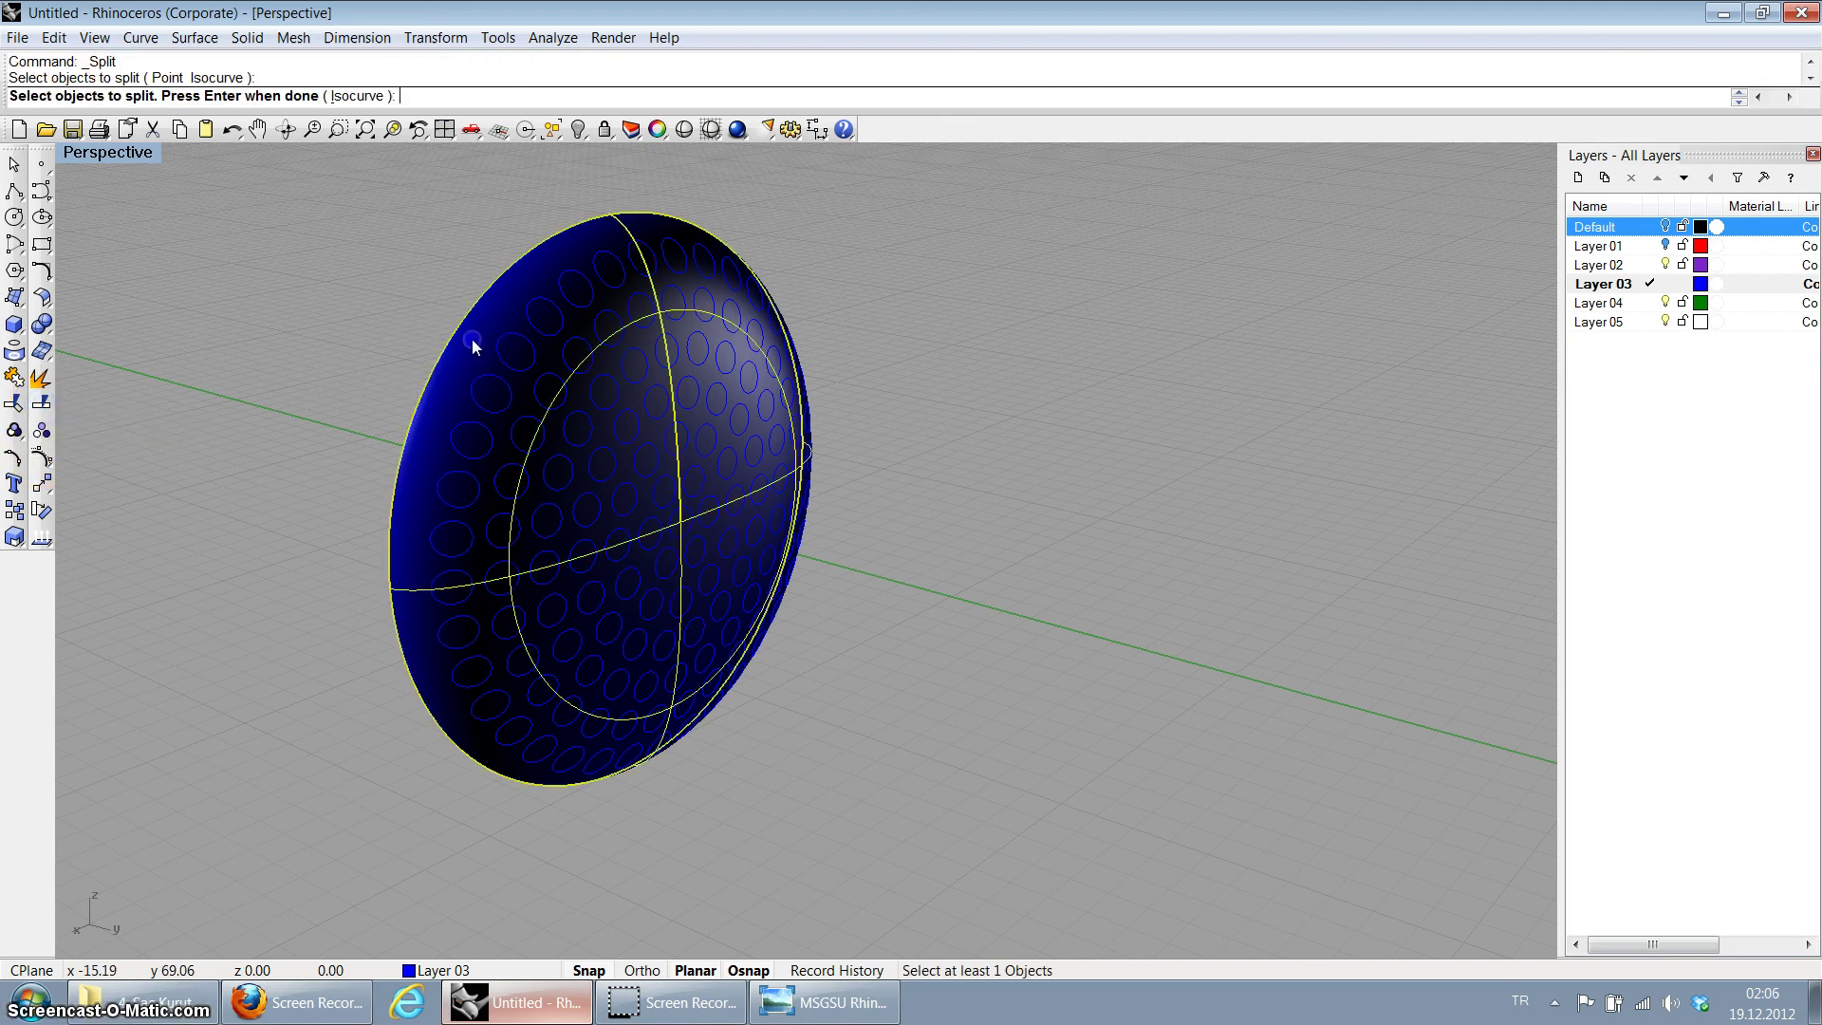
{"action": "right_click", "coordinate": [431, 315]}
{"action": "left_click_drag", "start_coordinate": [281, 175], "coordinate": [1037, 830]}
{"action": "right_click", "coordinate": [1082, 840]}
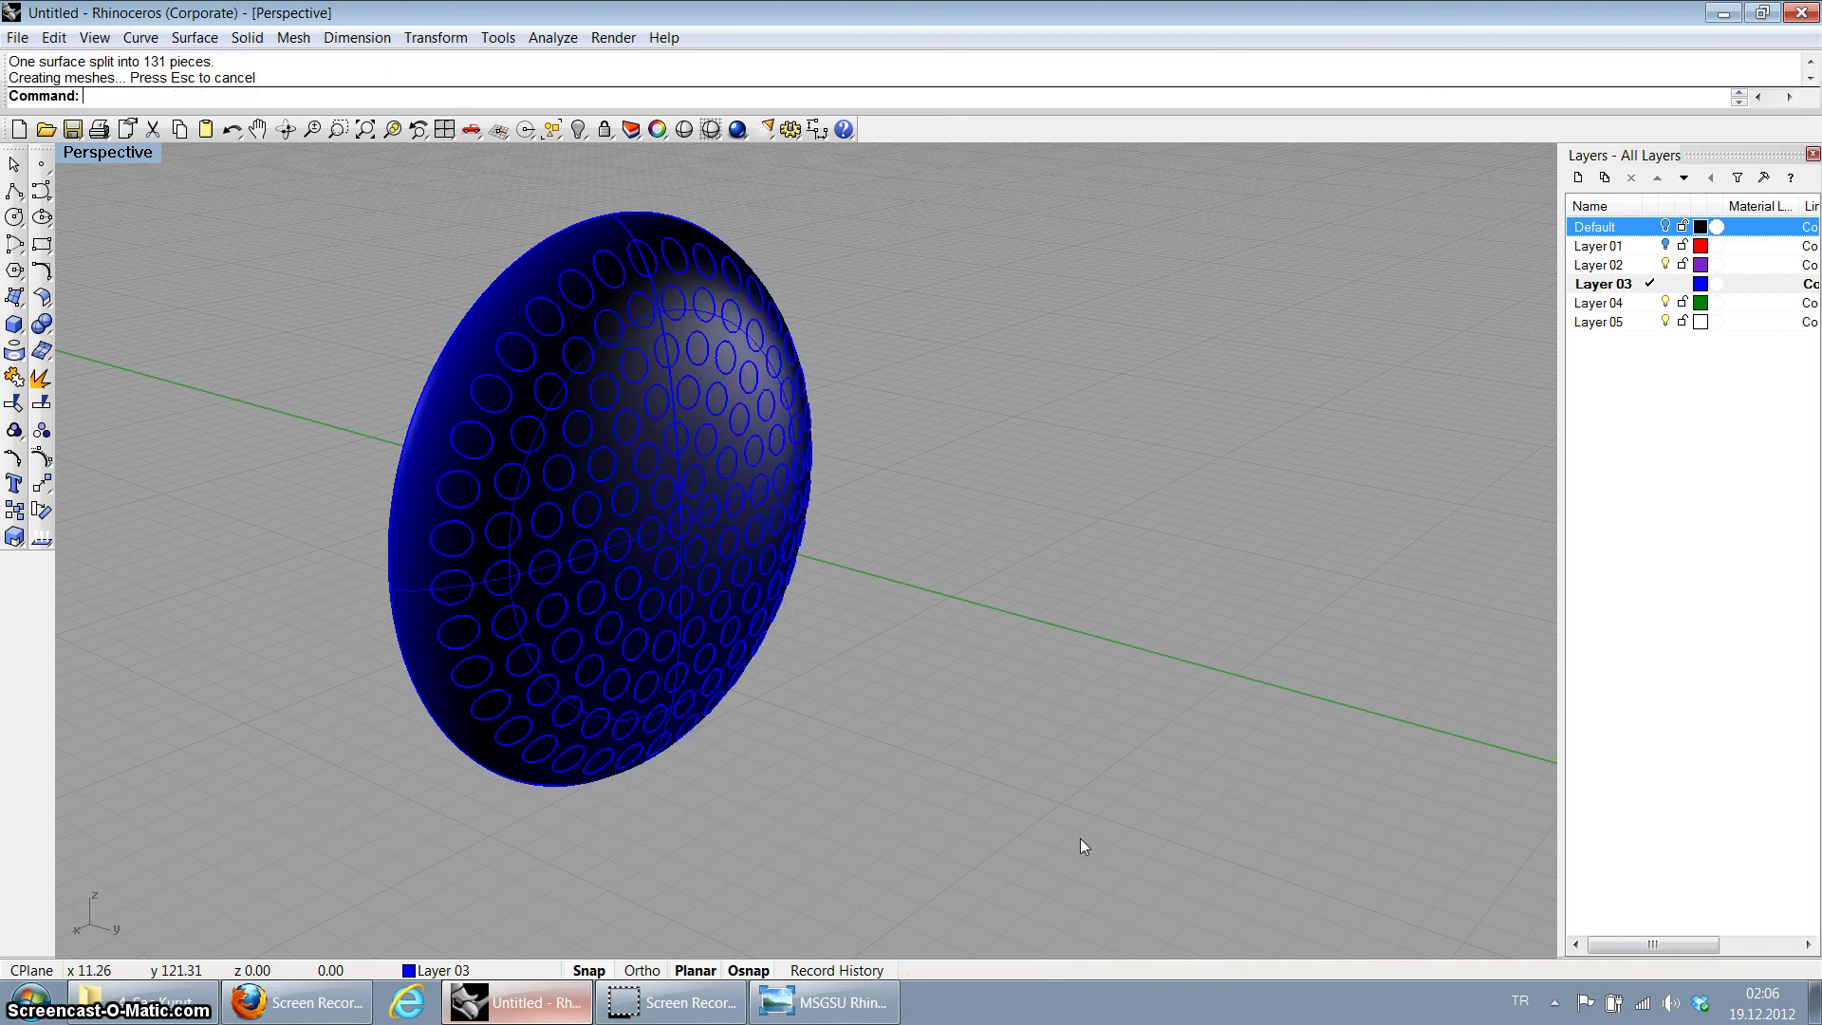
Step: Hide the perforated cap surface and delete all the cut-out discs and projected circle curves
{"action": "left_click", "coordinate": [537, 281]}
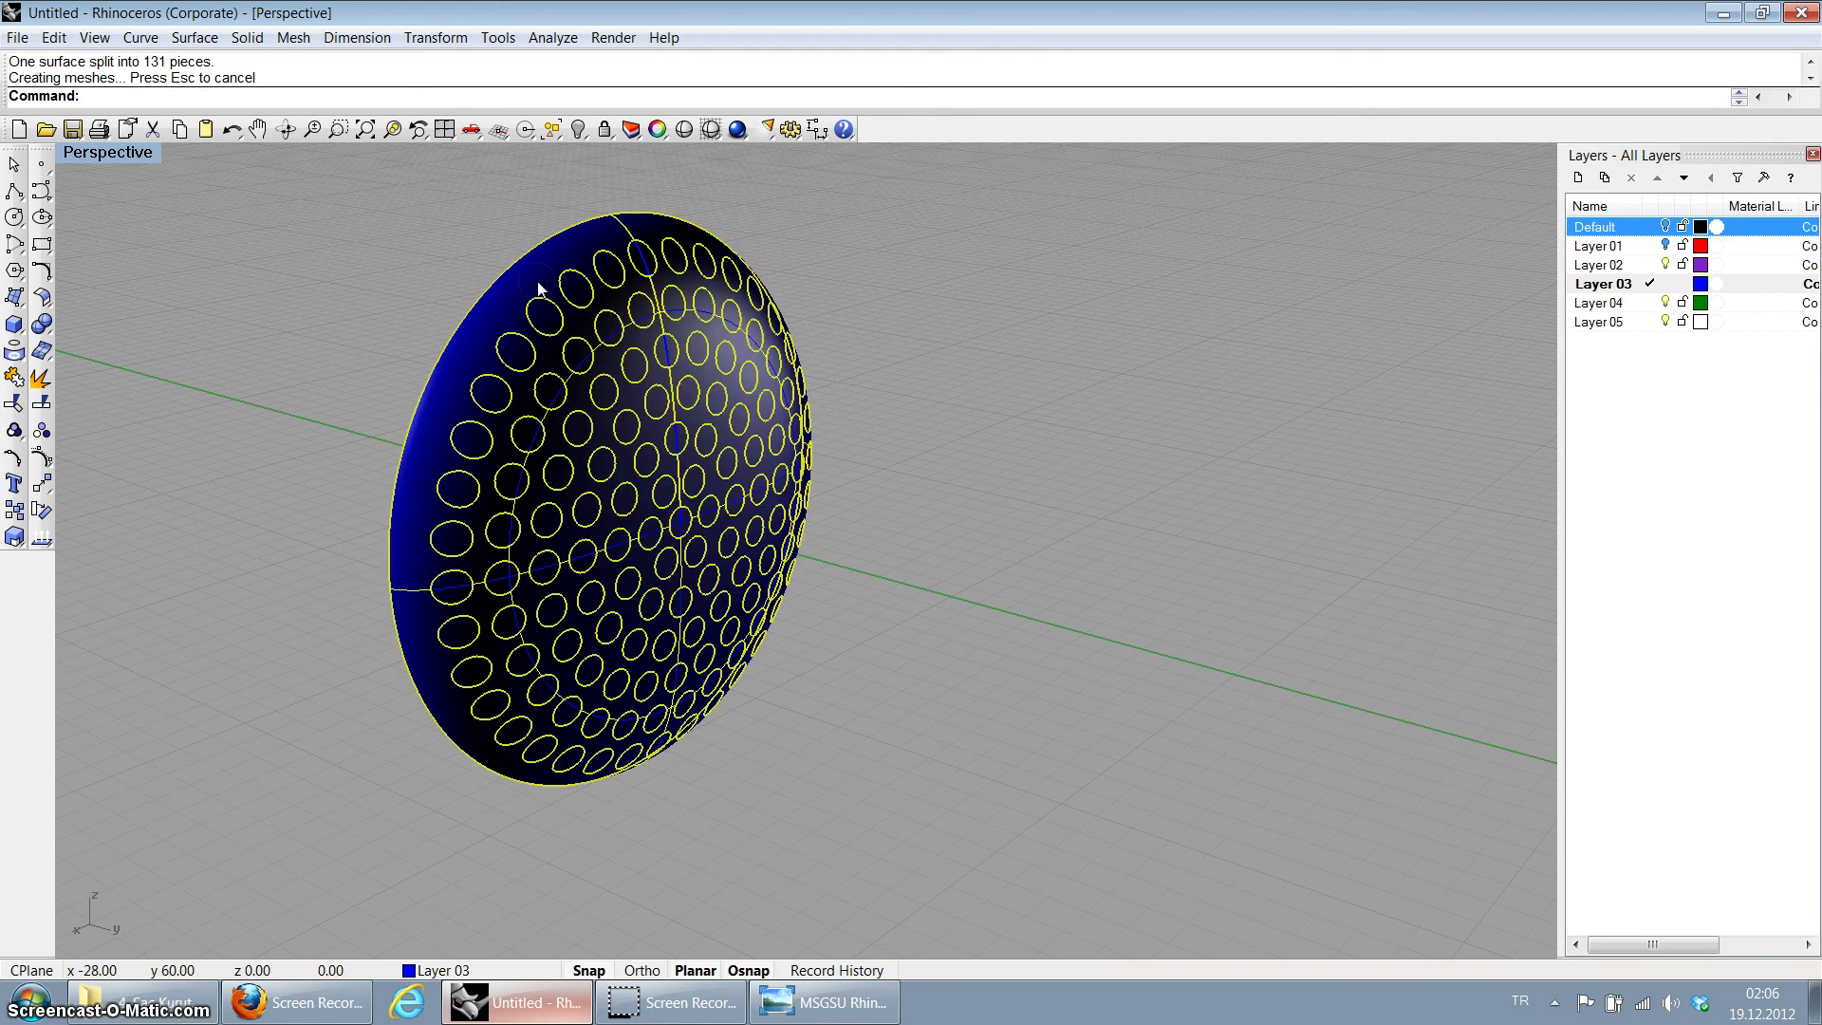
{"action": "left_click", "coordinate": [577, 131]}
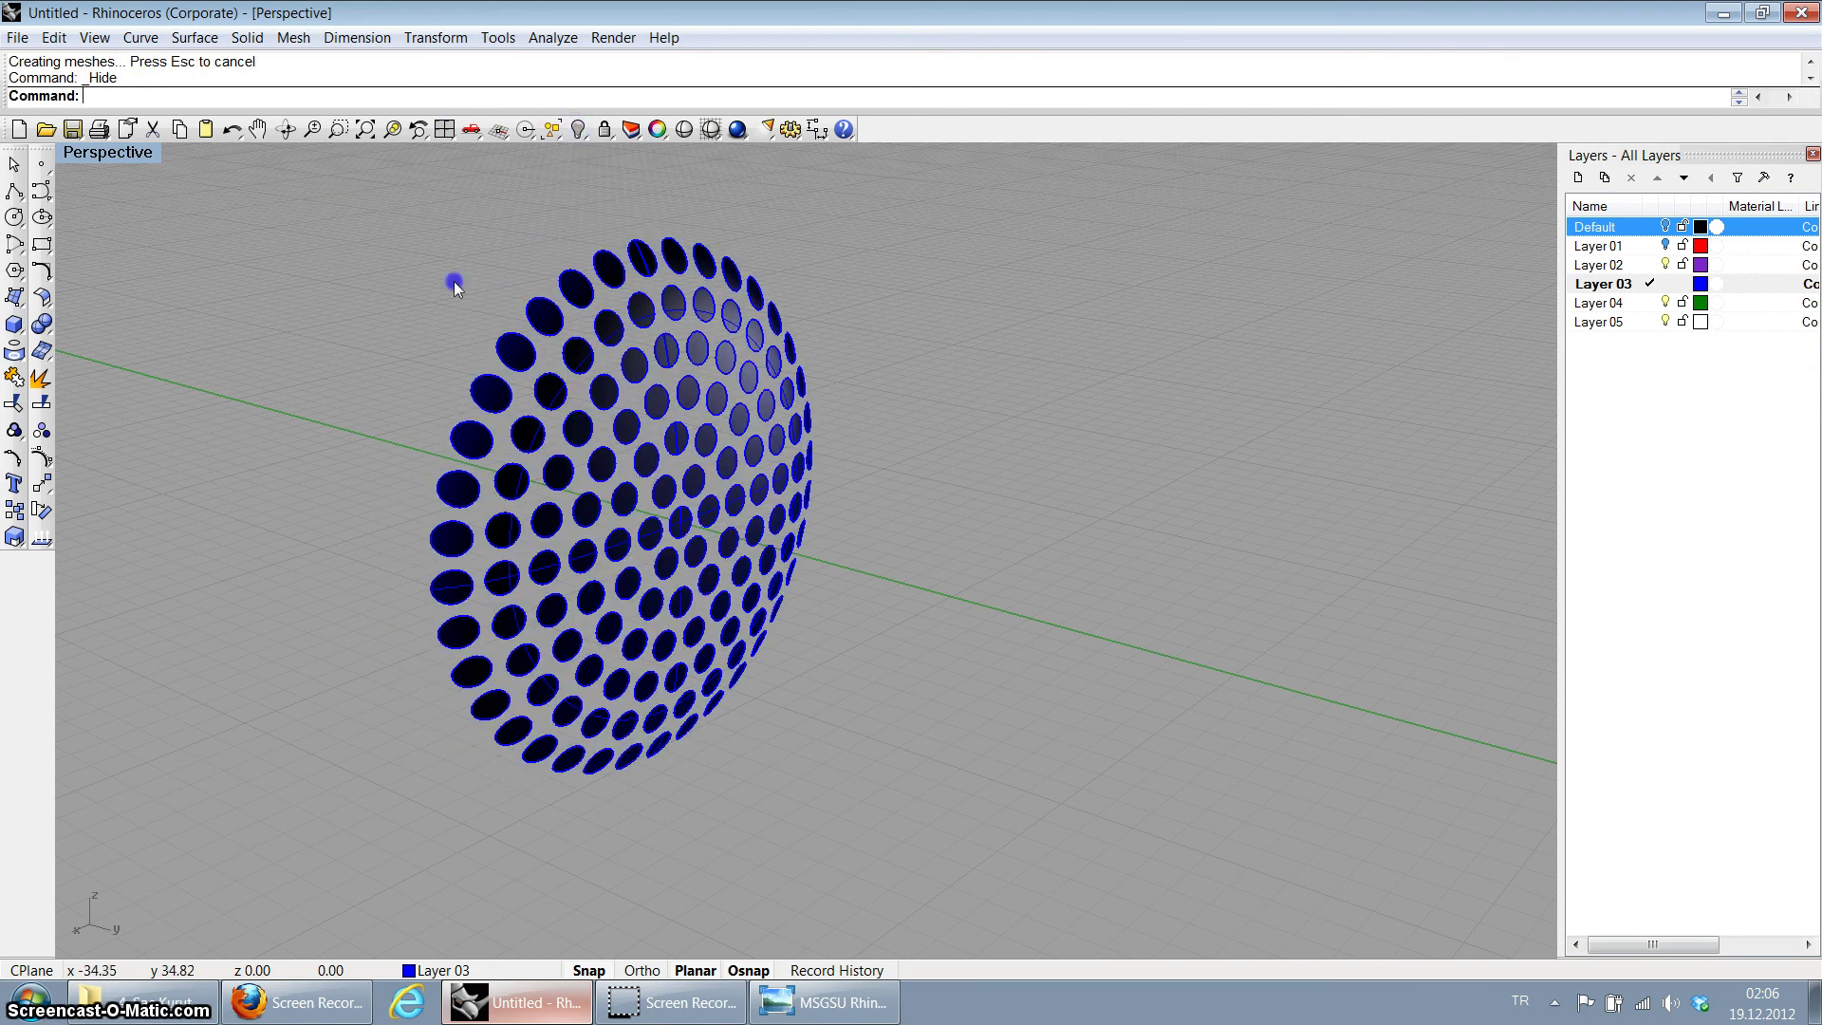
{"action": "left_click_drag", "start_coordinate": [361, 226], "coordinate": [1098, 865]}
{"action": "key", "text": "Delete"}
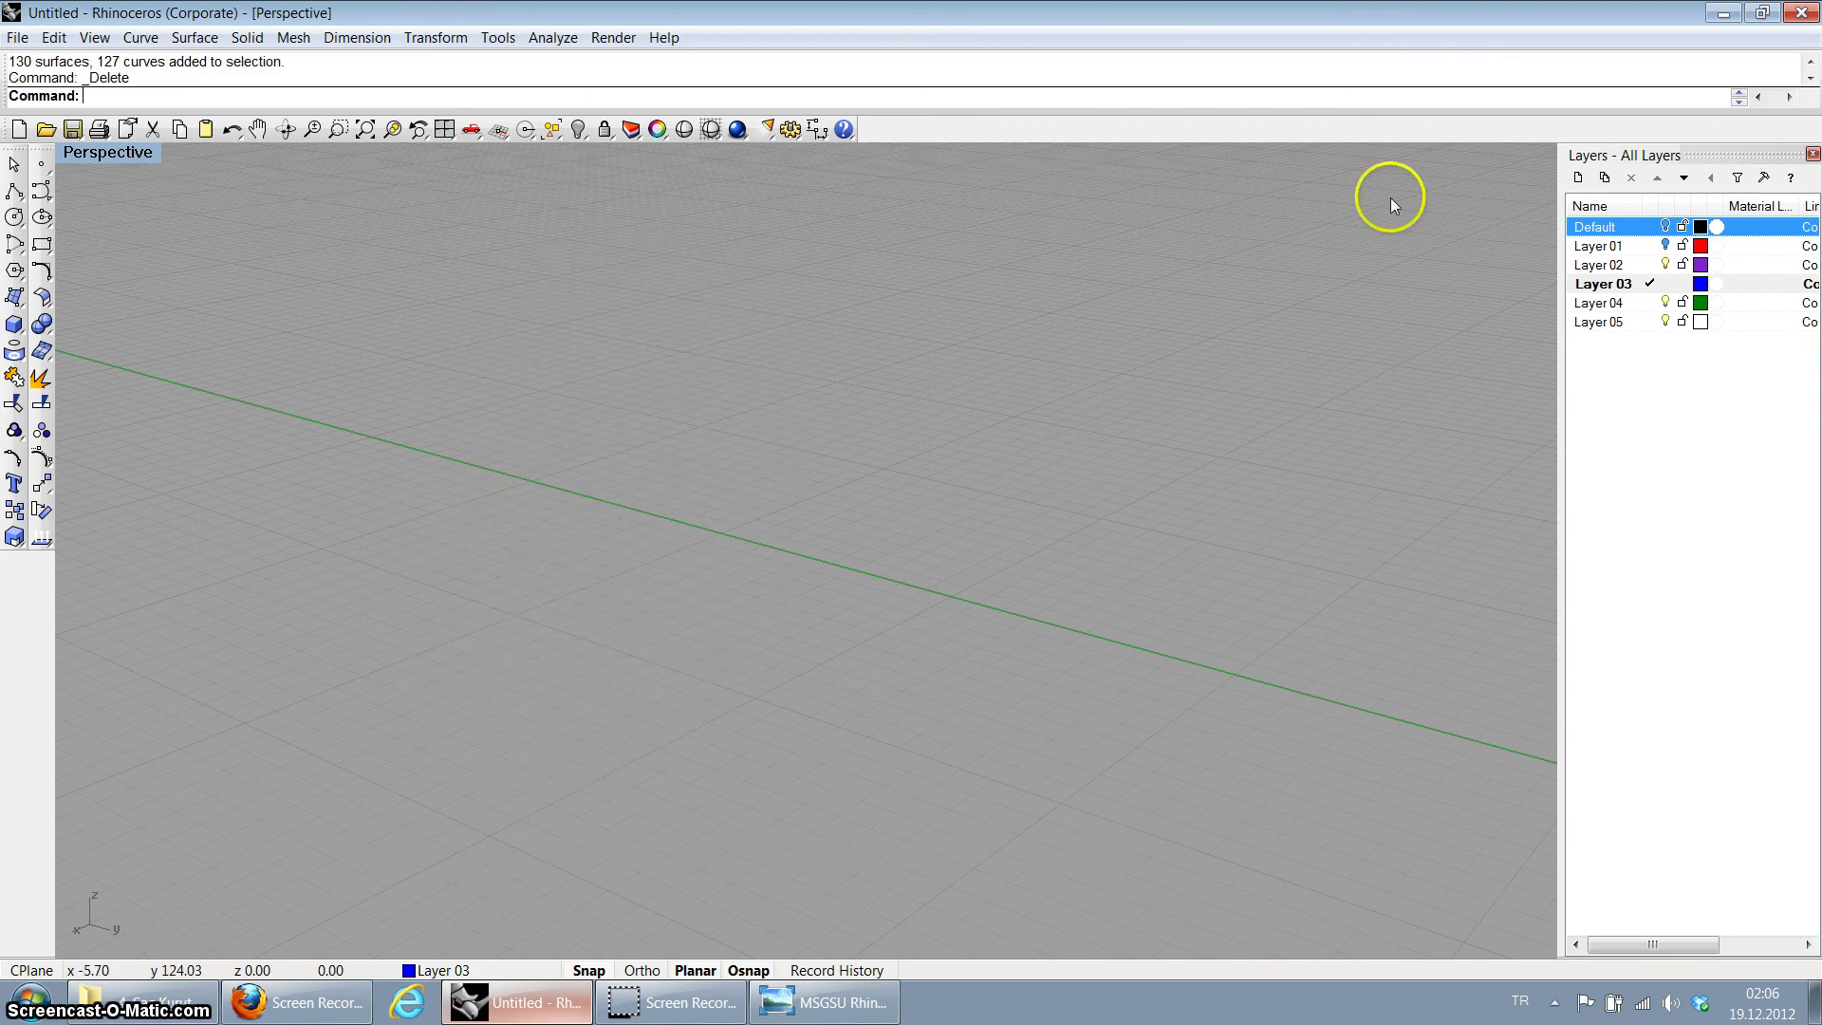
Step: Show the hidden perforated cap surface again
{"action": "right_click", "coordinate": [575, 131]}
{"action": "scroll", "coordinate": [853, 397], "scroll_direction": "down", "scroll_amount": 3}
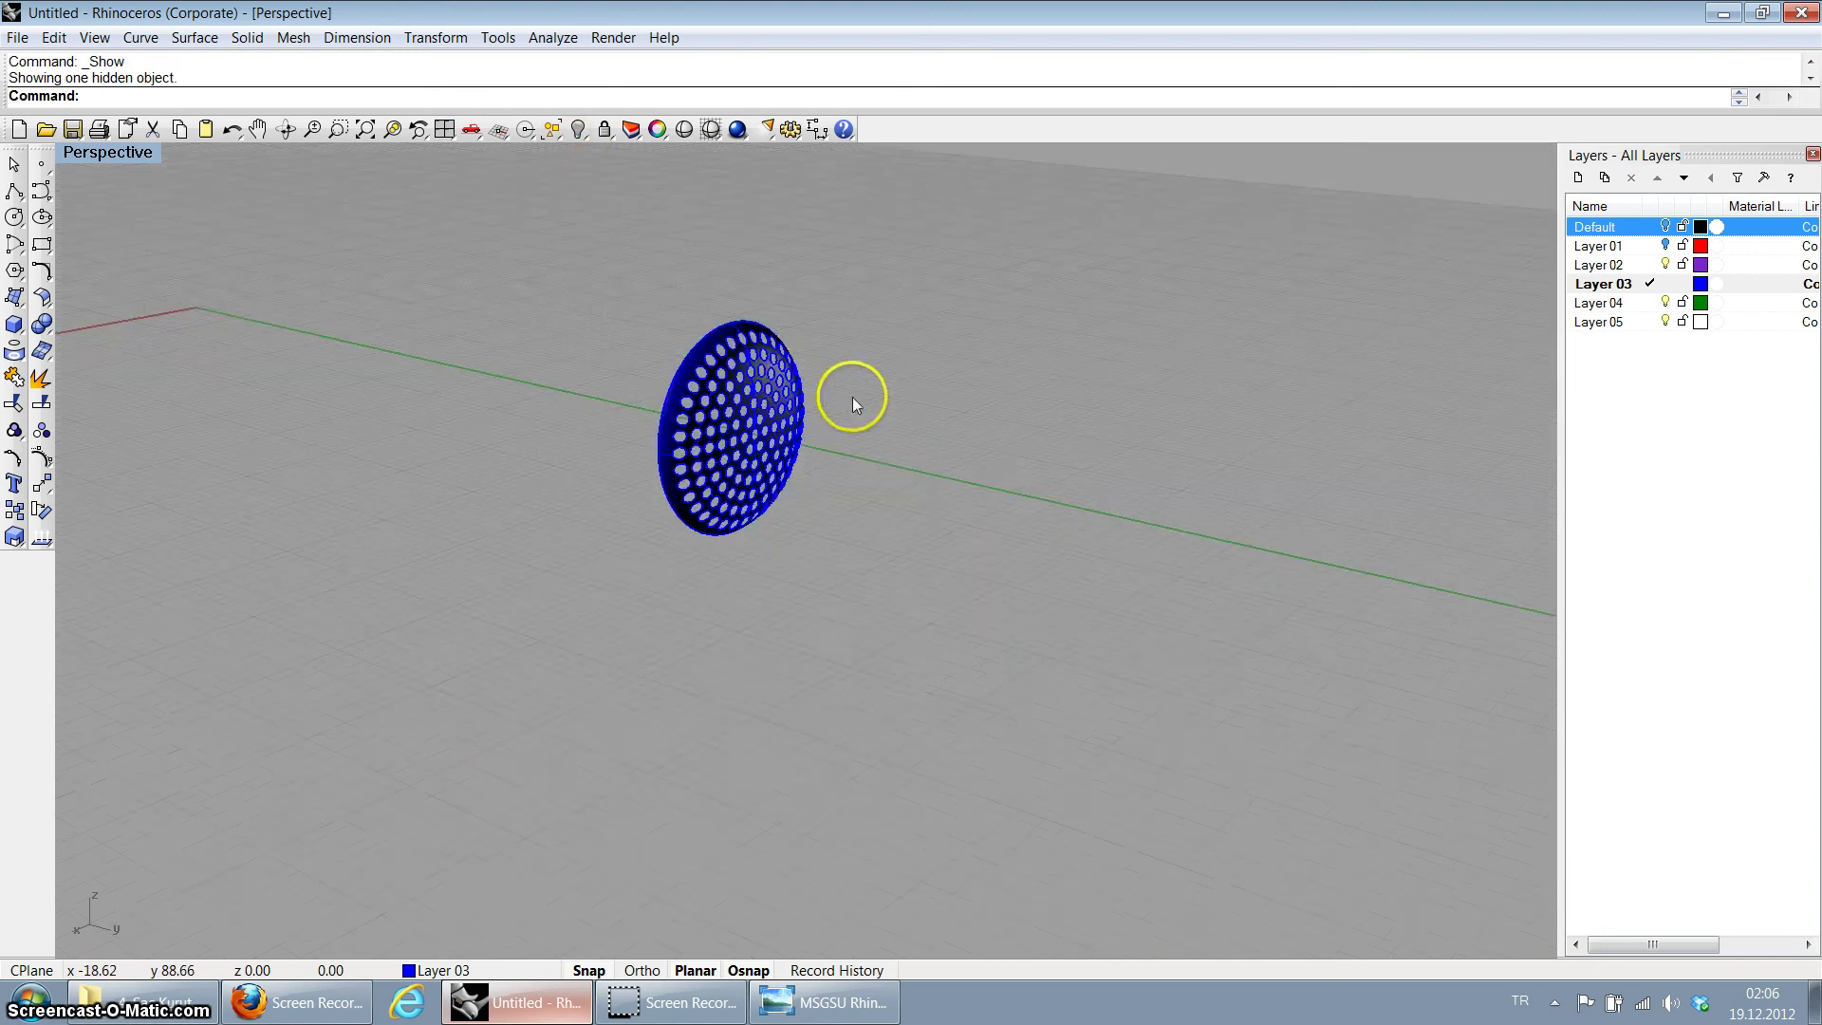
{"action": "scroll", "coordinate": [602, 374], "scroll_direction": "up", "scroll_amount": 3}
{"action": "scroll", "coordinate": [721, 413], "scroll_direction": "down", "scroll_amount": 2}
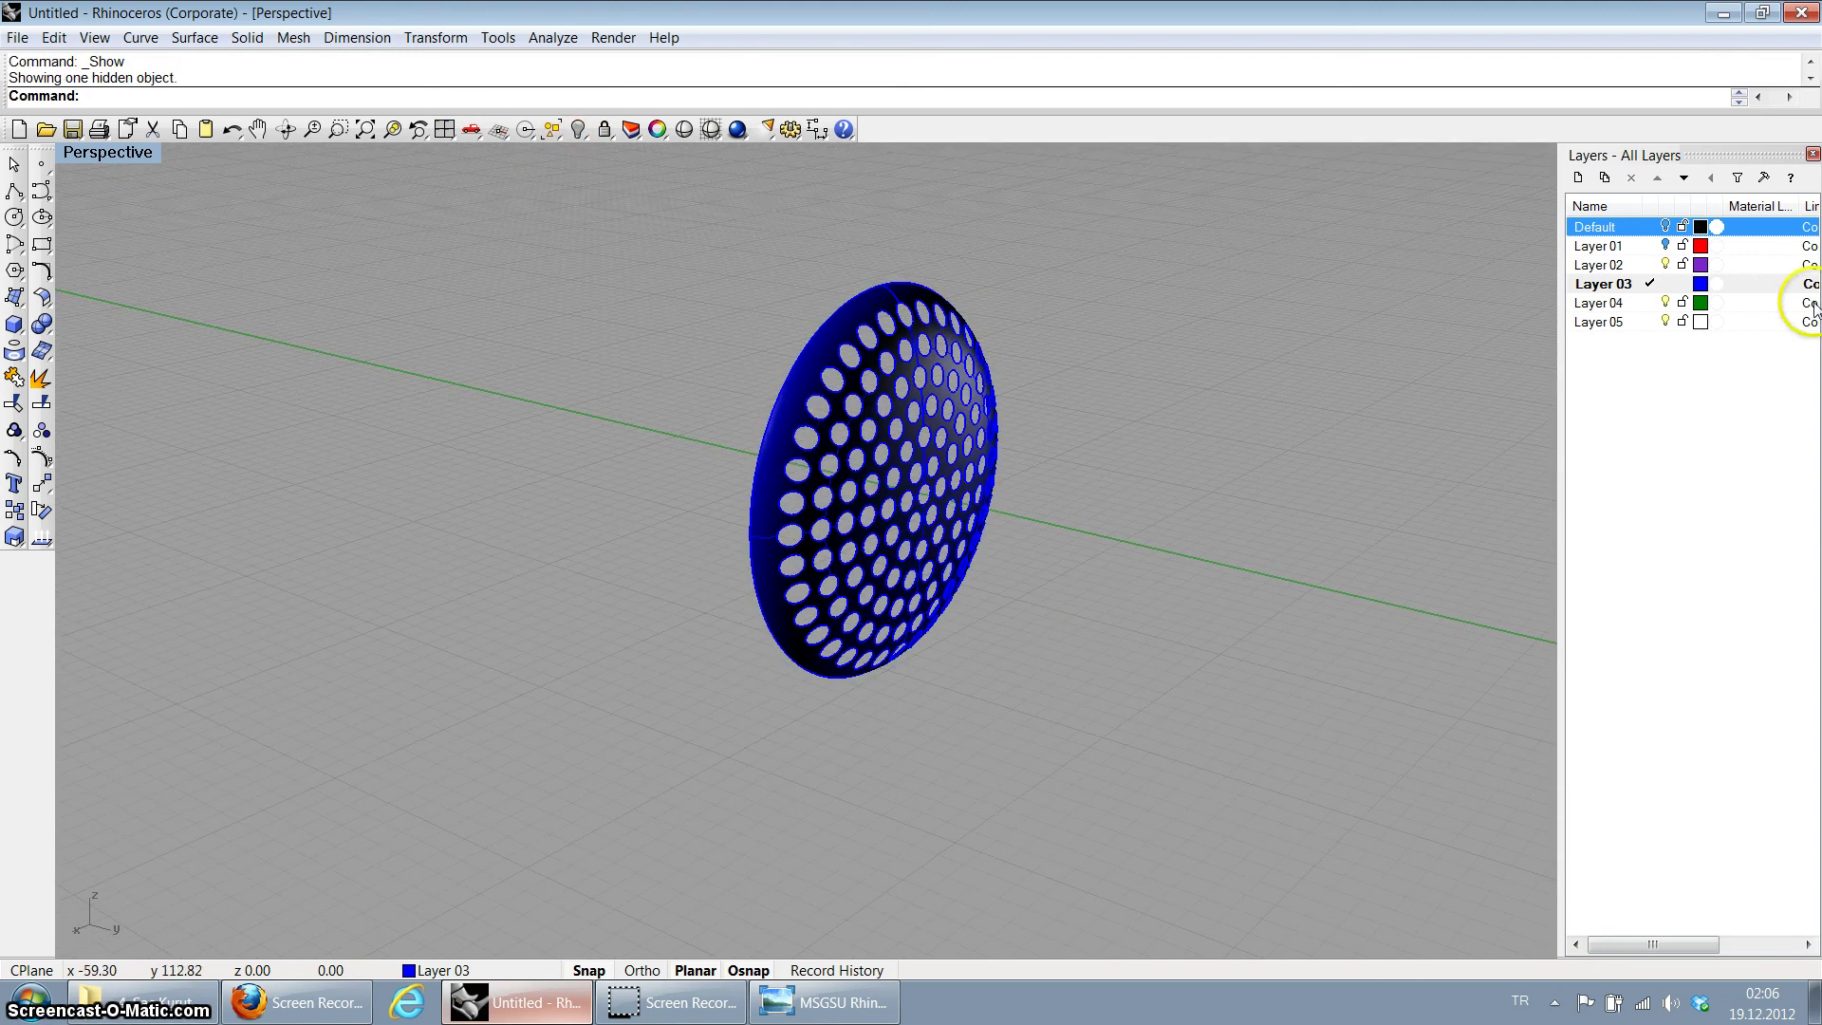
Step: Toggle Layer 01 and the Default layer on and off to check the perforated cap against the dryer
{"action": "left_click", "coordinate": [1666, 246]}
{"action": "left_click", "coordinate": [1666, 246]}
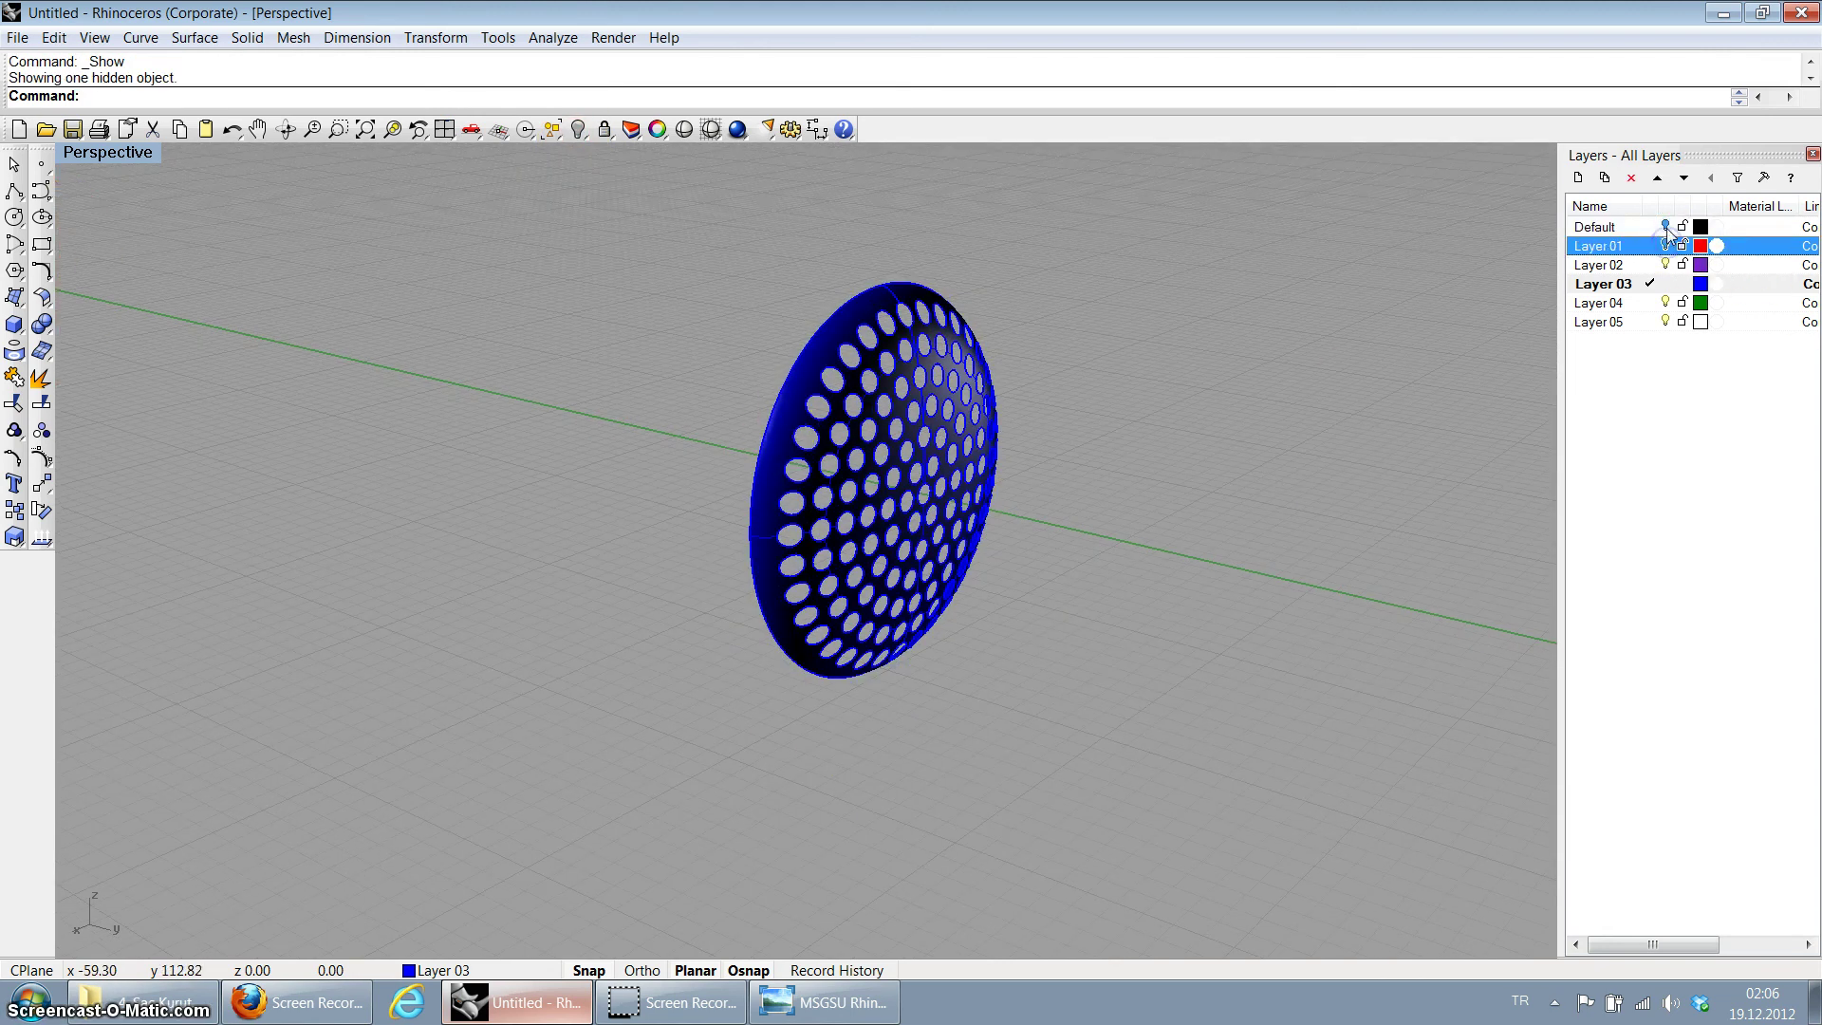
{"action": "left_click", "coordinate": [1666, 227]}
{"action": "left_click", "coordinate": [1666, 227]}
{"action": "right_click_drag", "start_coordinate": [1176, 395], "coordinate": [878, 383]}
{"action": "scroll", "coordinate": [895, 374], "scroll_direction": "up", "scroll_amount": 8}
{"action": "scroll", "coordinate": [1008, 397], "scroll_direction": "up", "scroll_amount": 4}
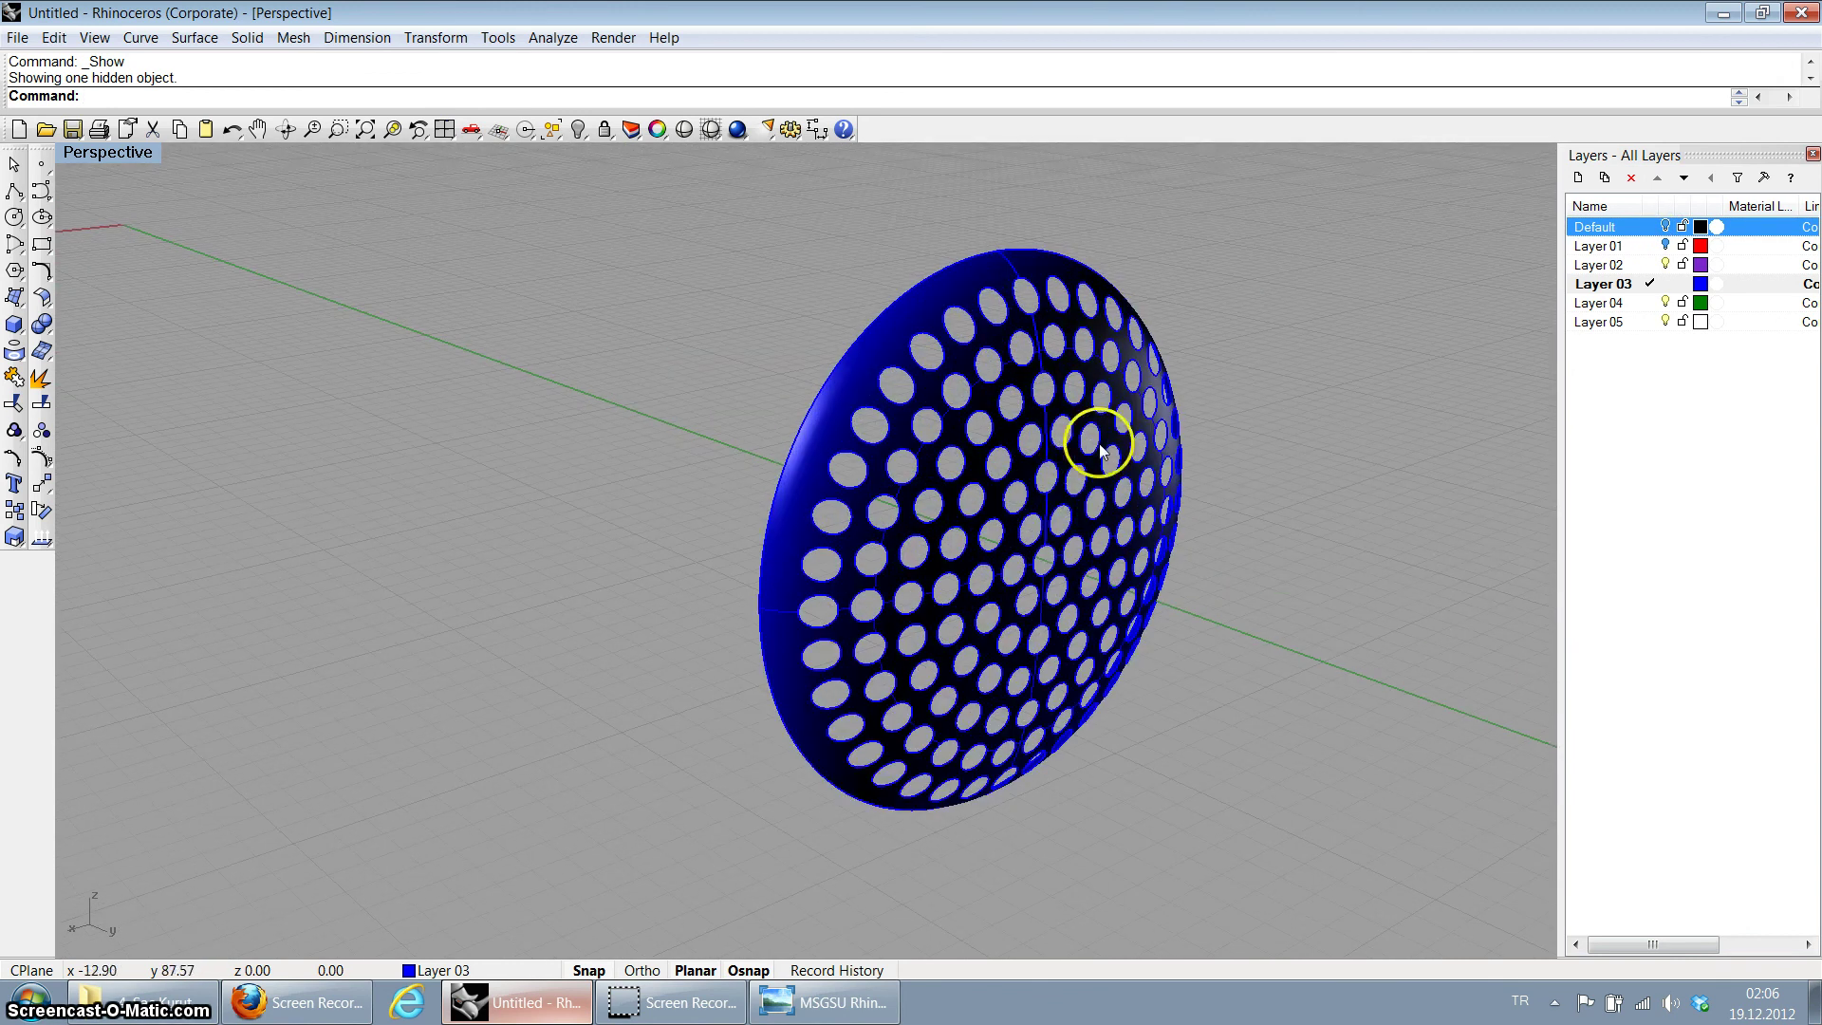
{"action": "left_click", "coordinate": [968, 499]}
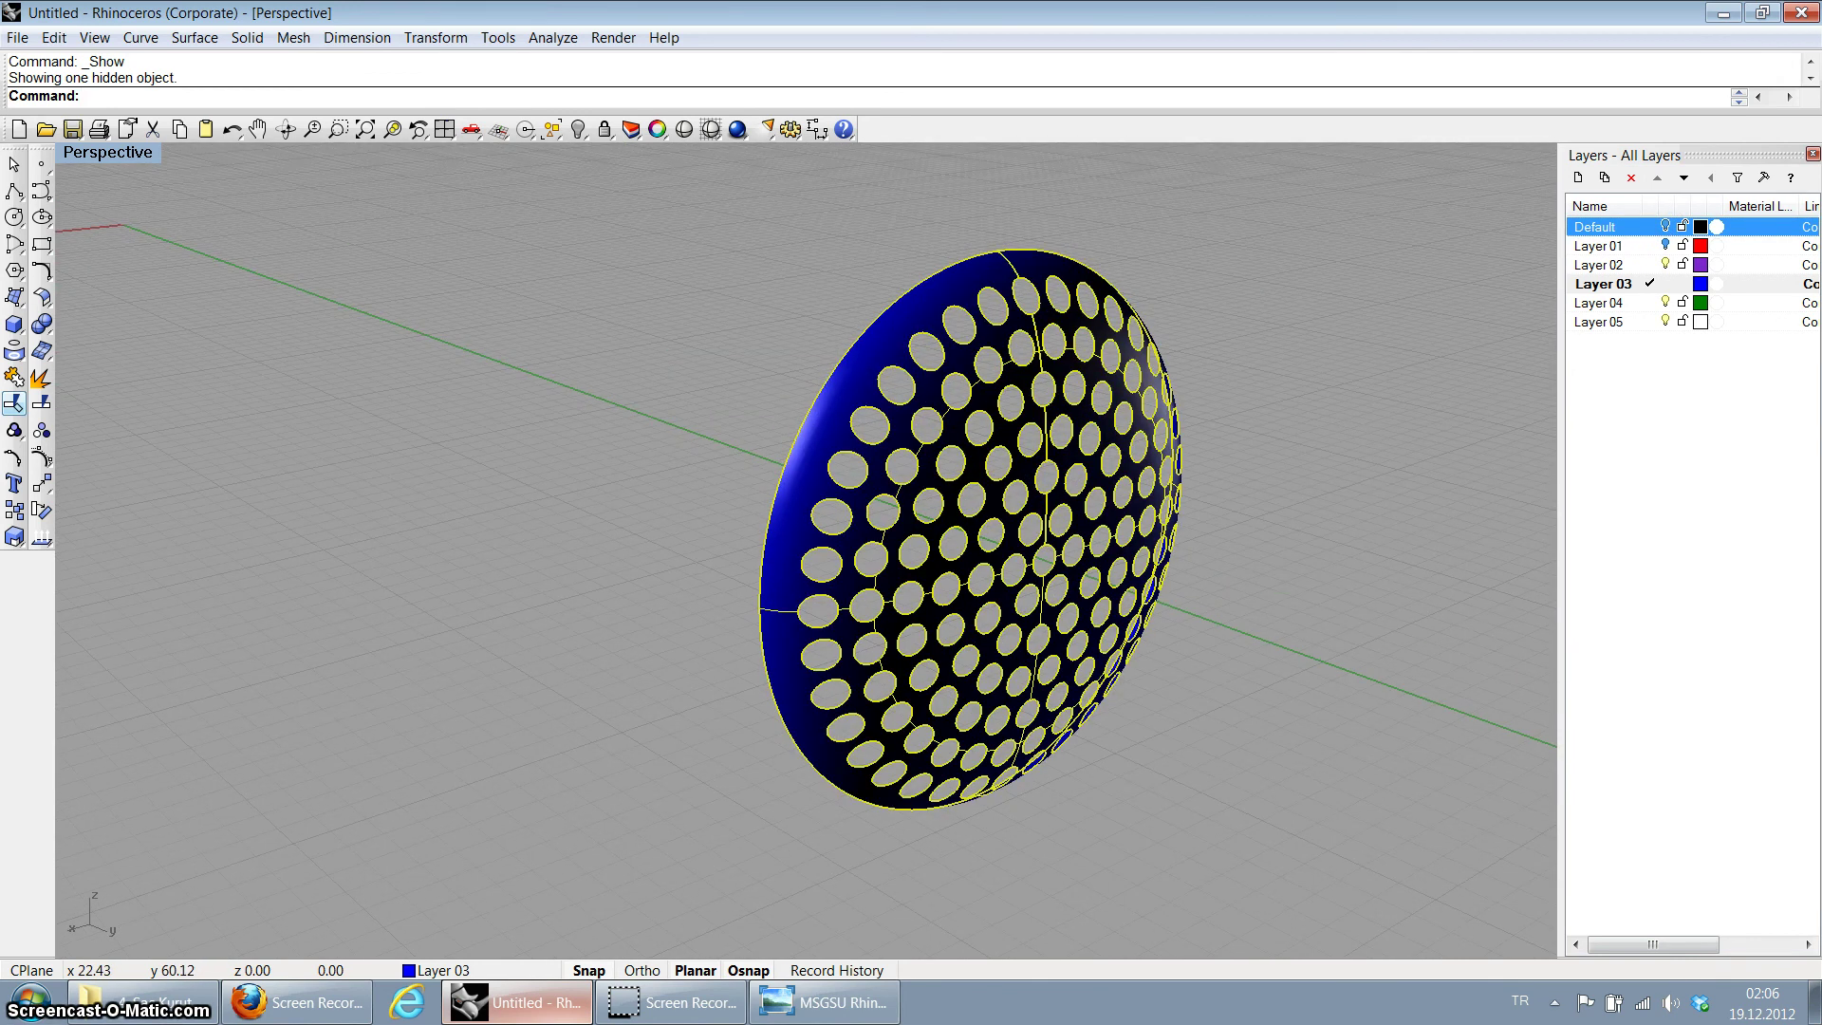
{"action": "left_click", "coordinate": [16, 298]}
{"action": "left_click_drag", "start_coordinate": [21, 304], "coordinate": [124, 354]}
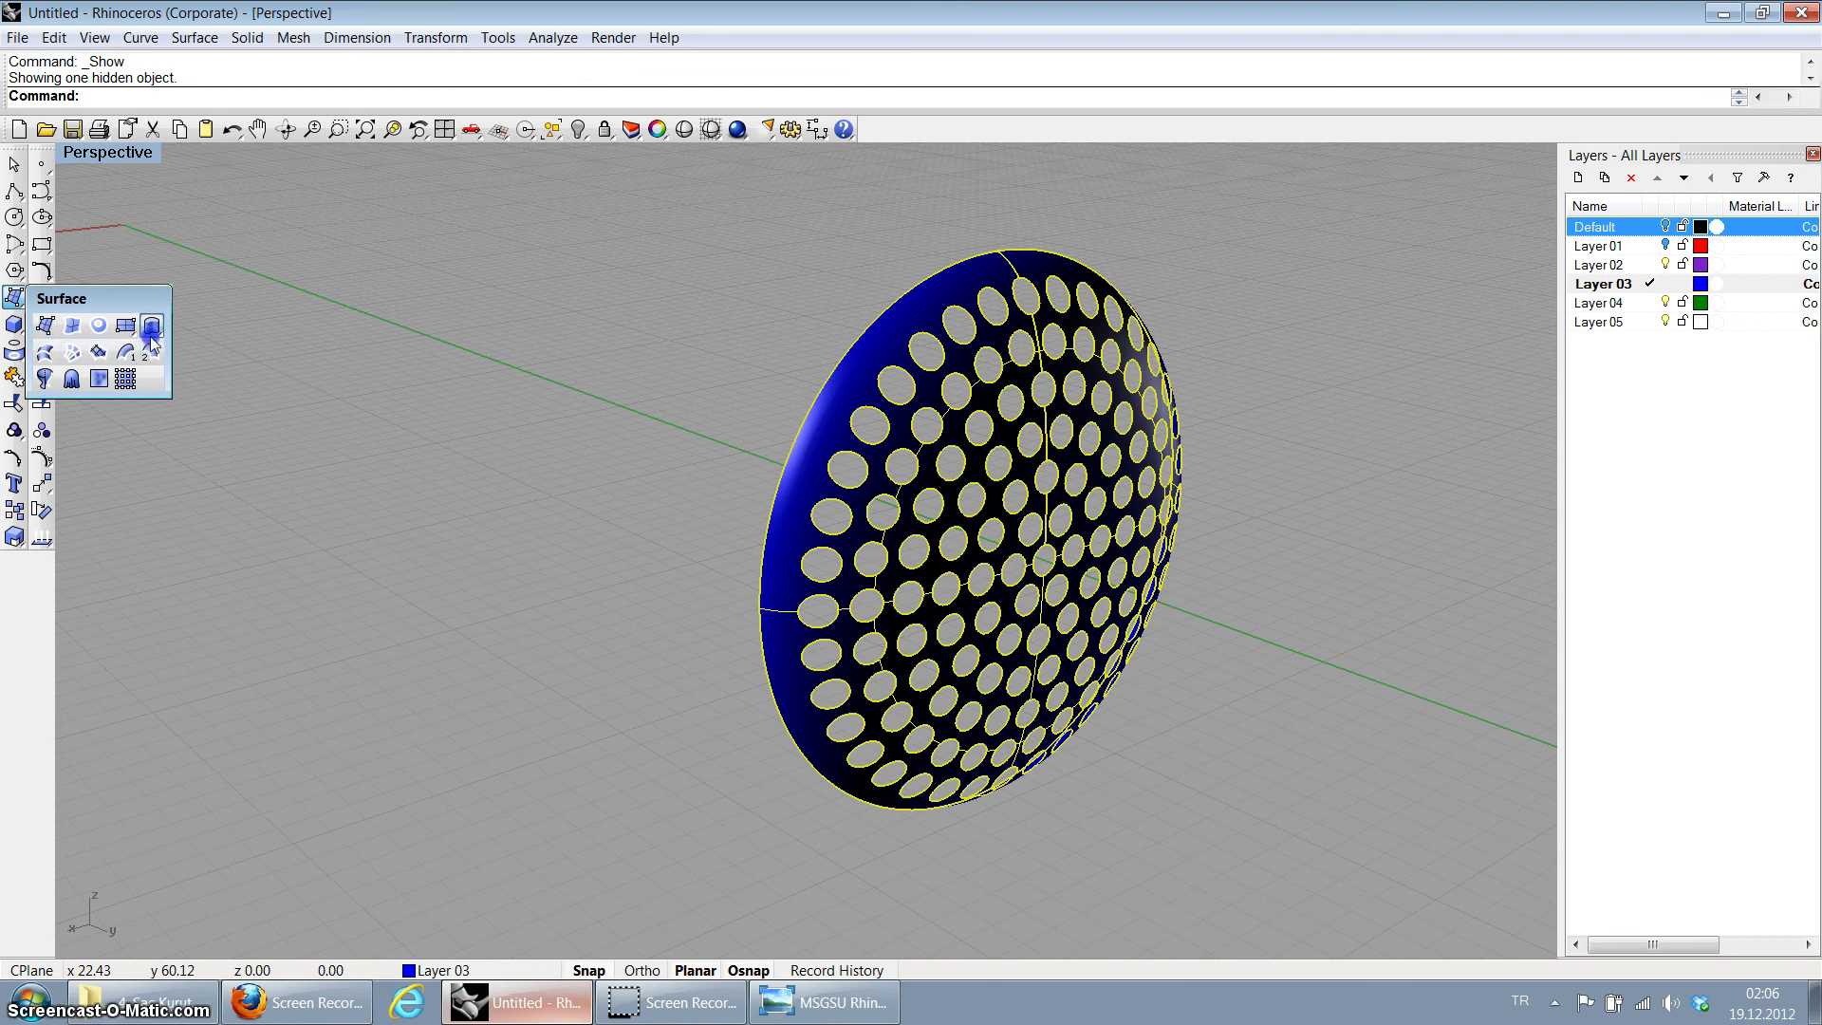
{"action": "left_click", "coordinate": [150, 336]}
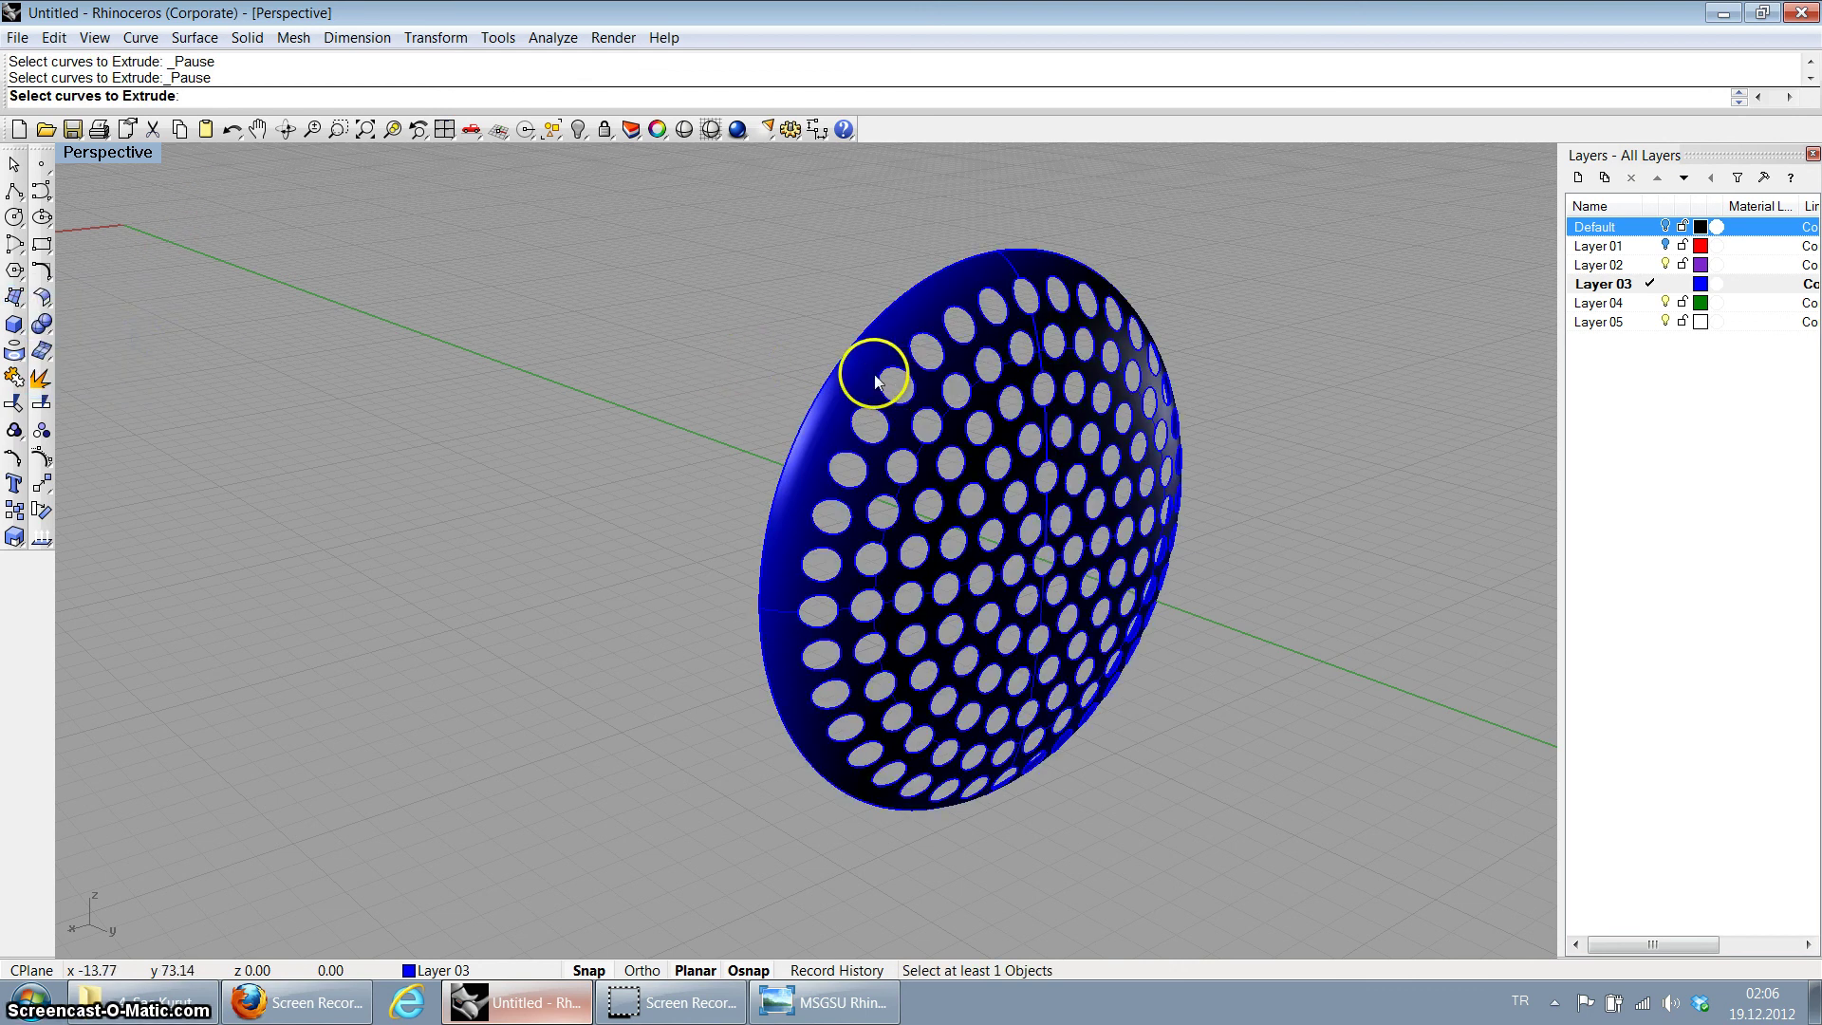
{"action": "key", "text": "Escape"}
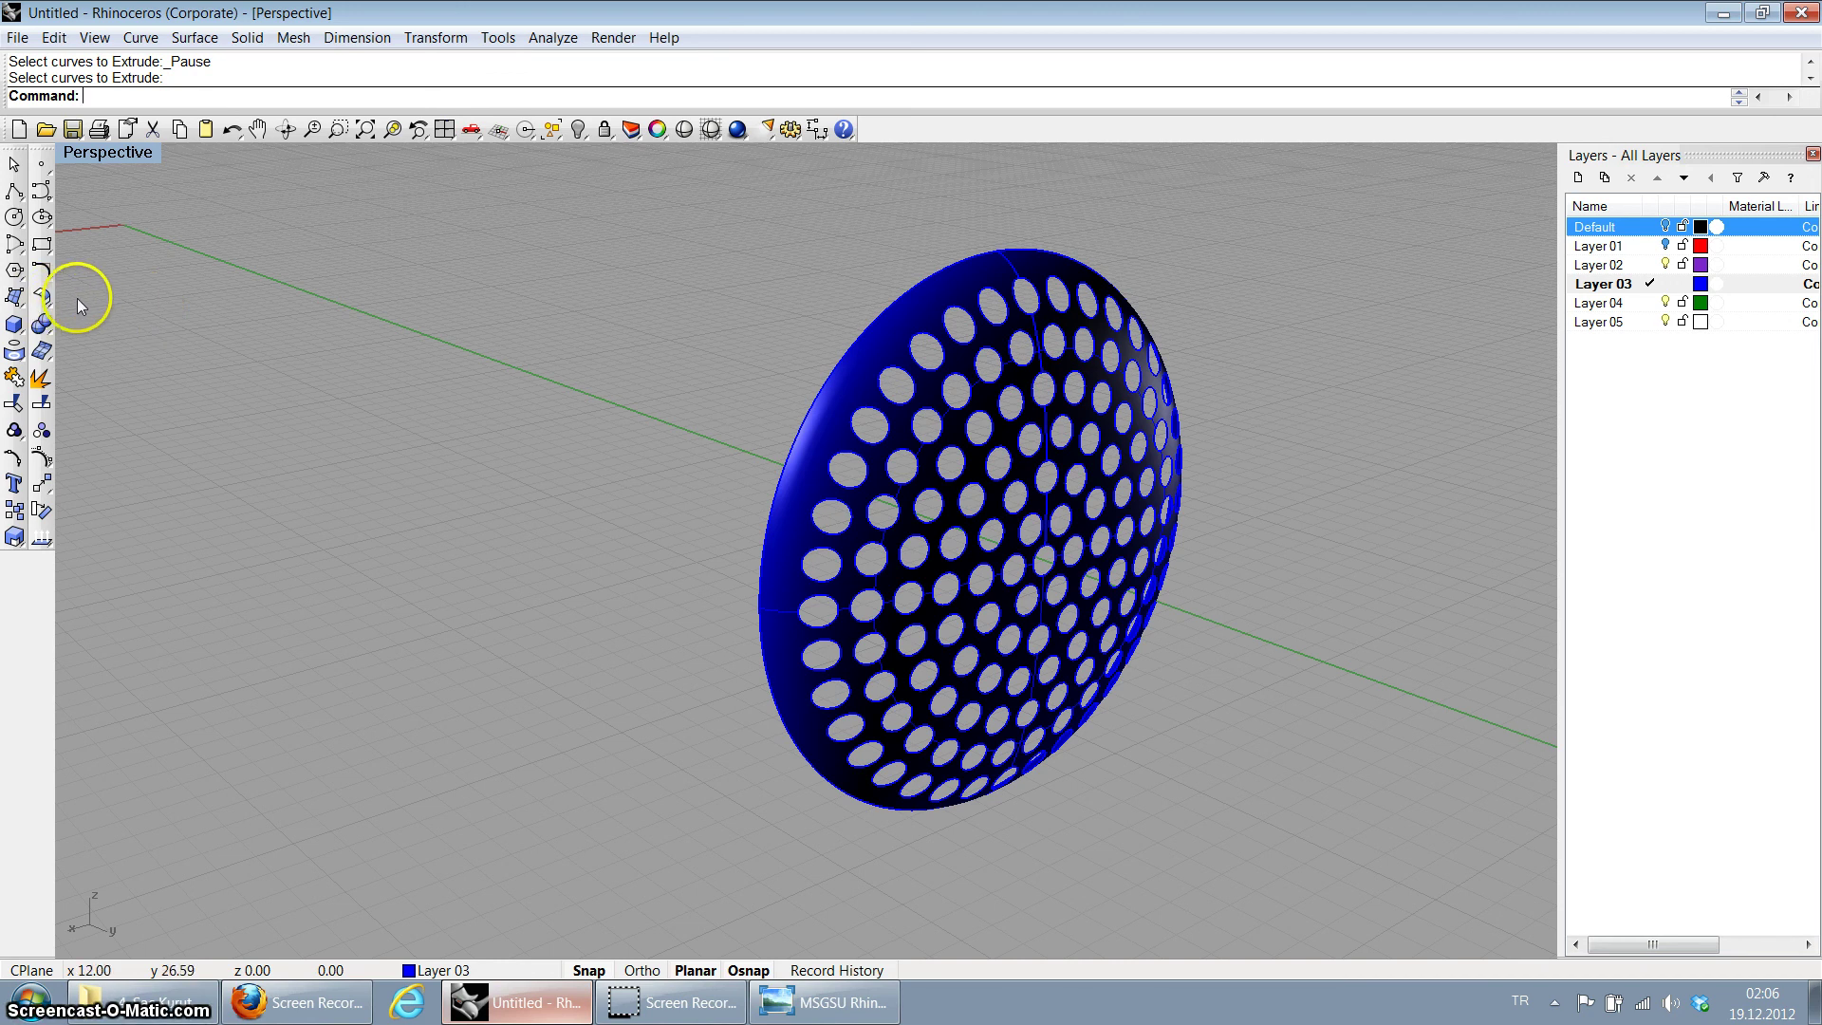
Step: Extrude the perforated cap surface with ExtrudeSrf from the Perspective view, using distance -0.2, Cap=Yes and DeleteInput=No
{"action": "type", "text": "ExtrudeSrf"}
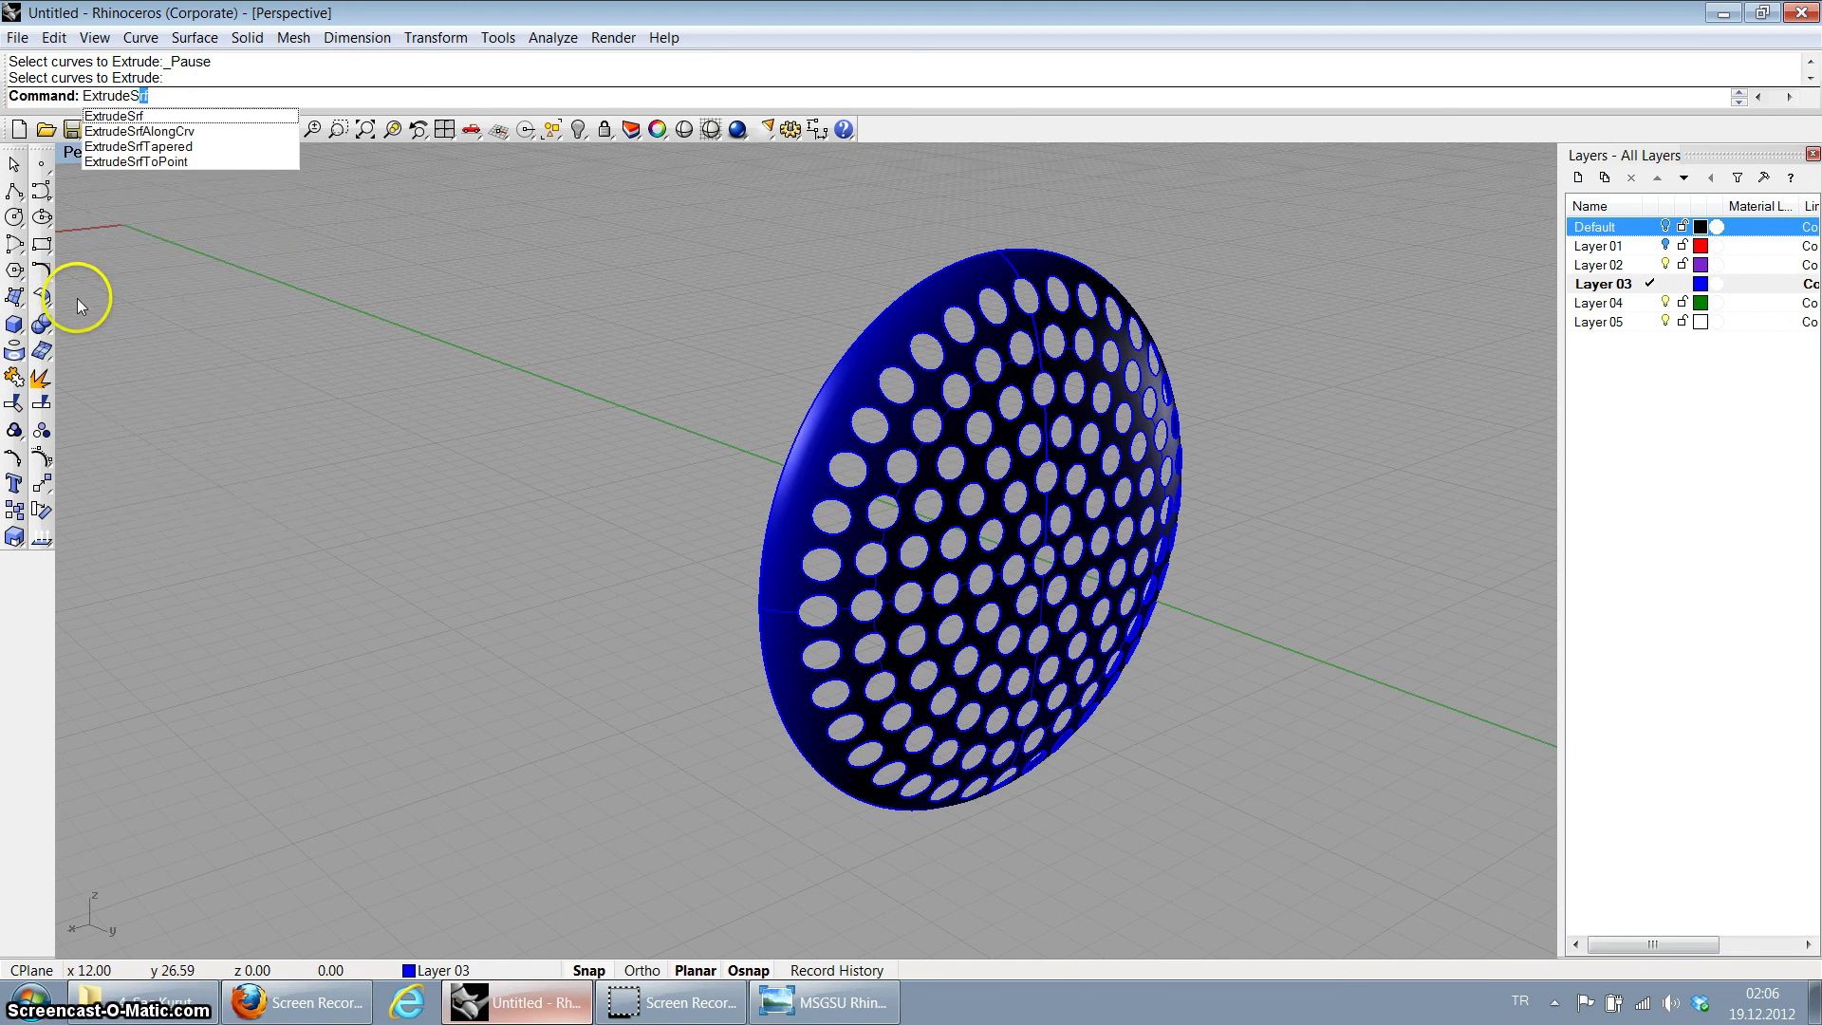
{"action": "key", "text": "Return"}
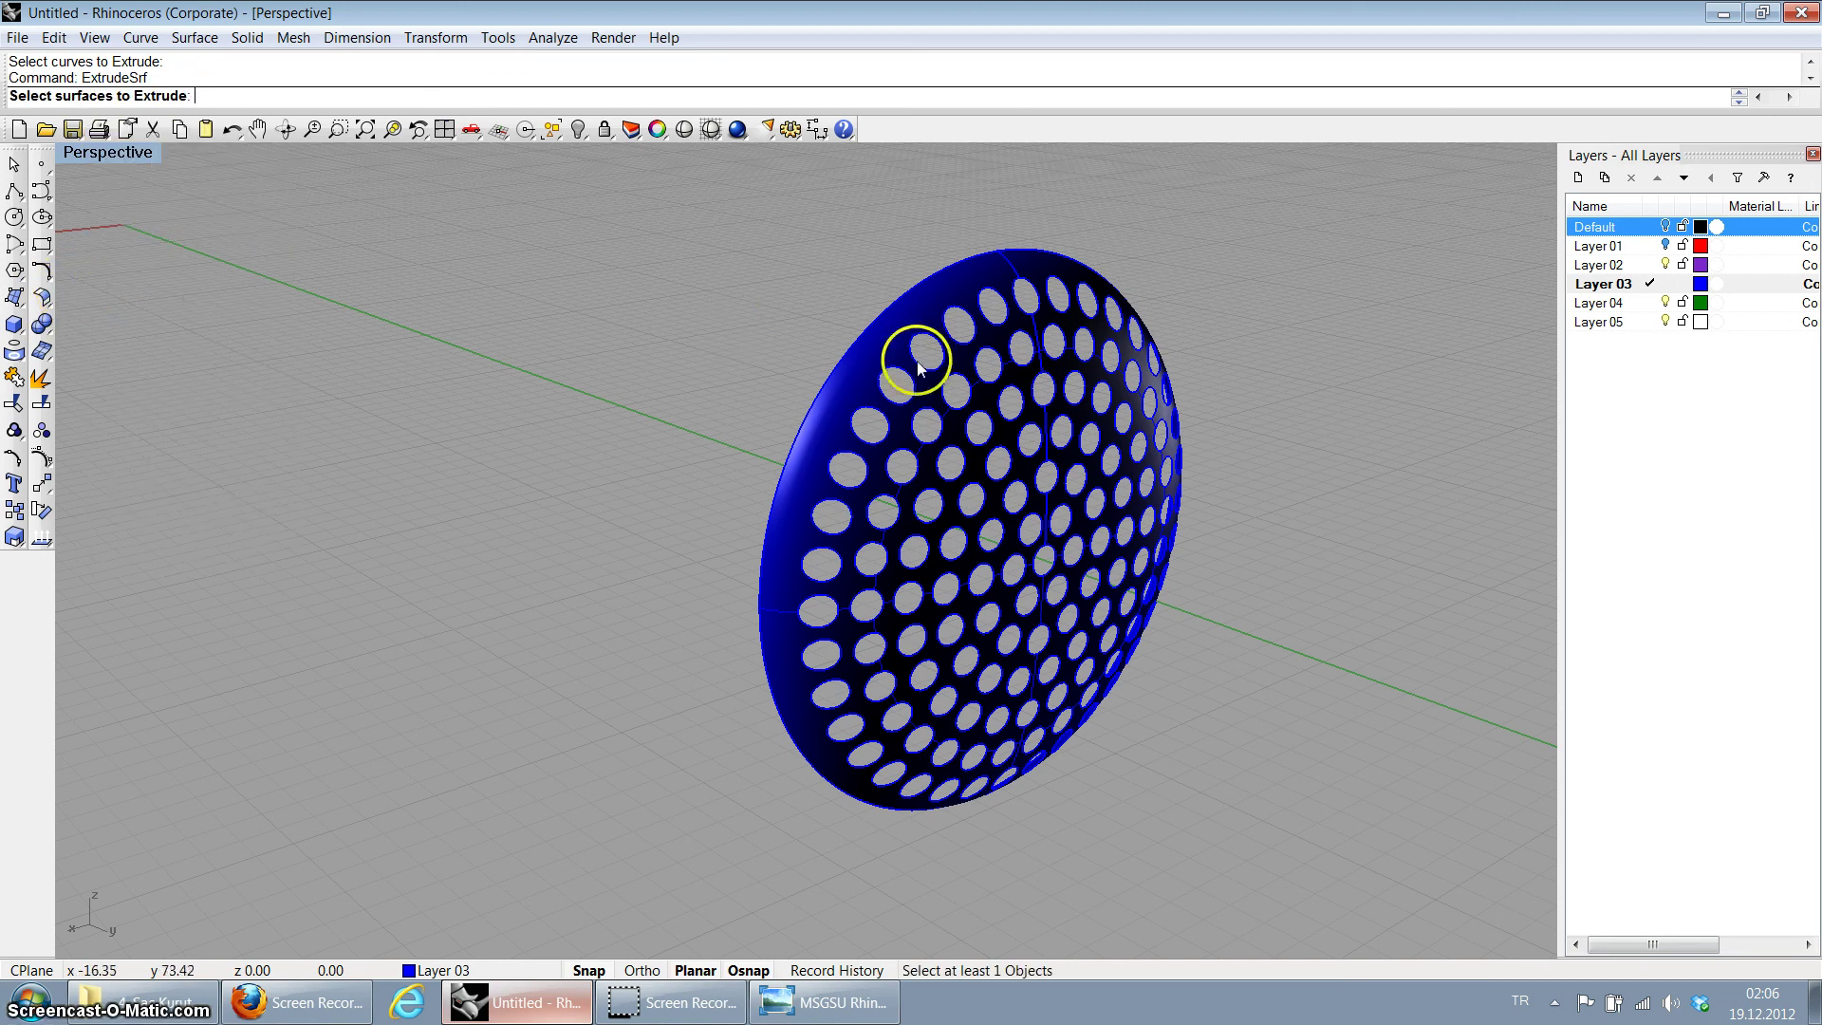
{"action": "left_click", "coordinate": [894, 345]}
{"action": "key", "text": "Return"}
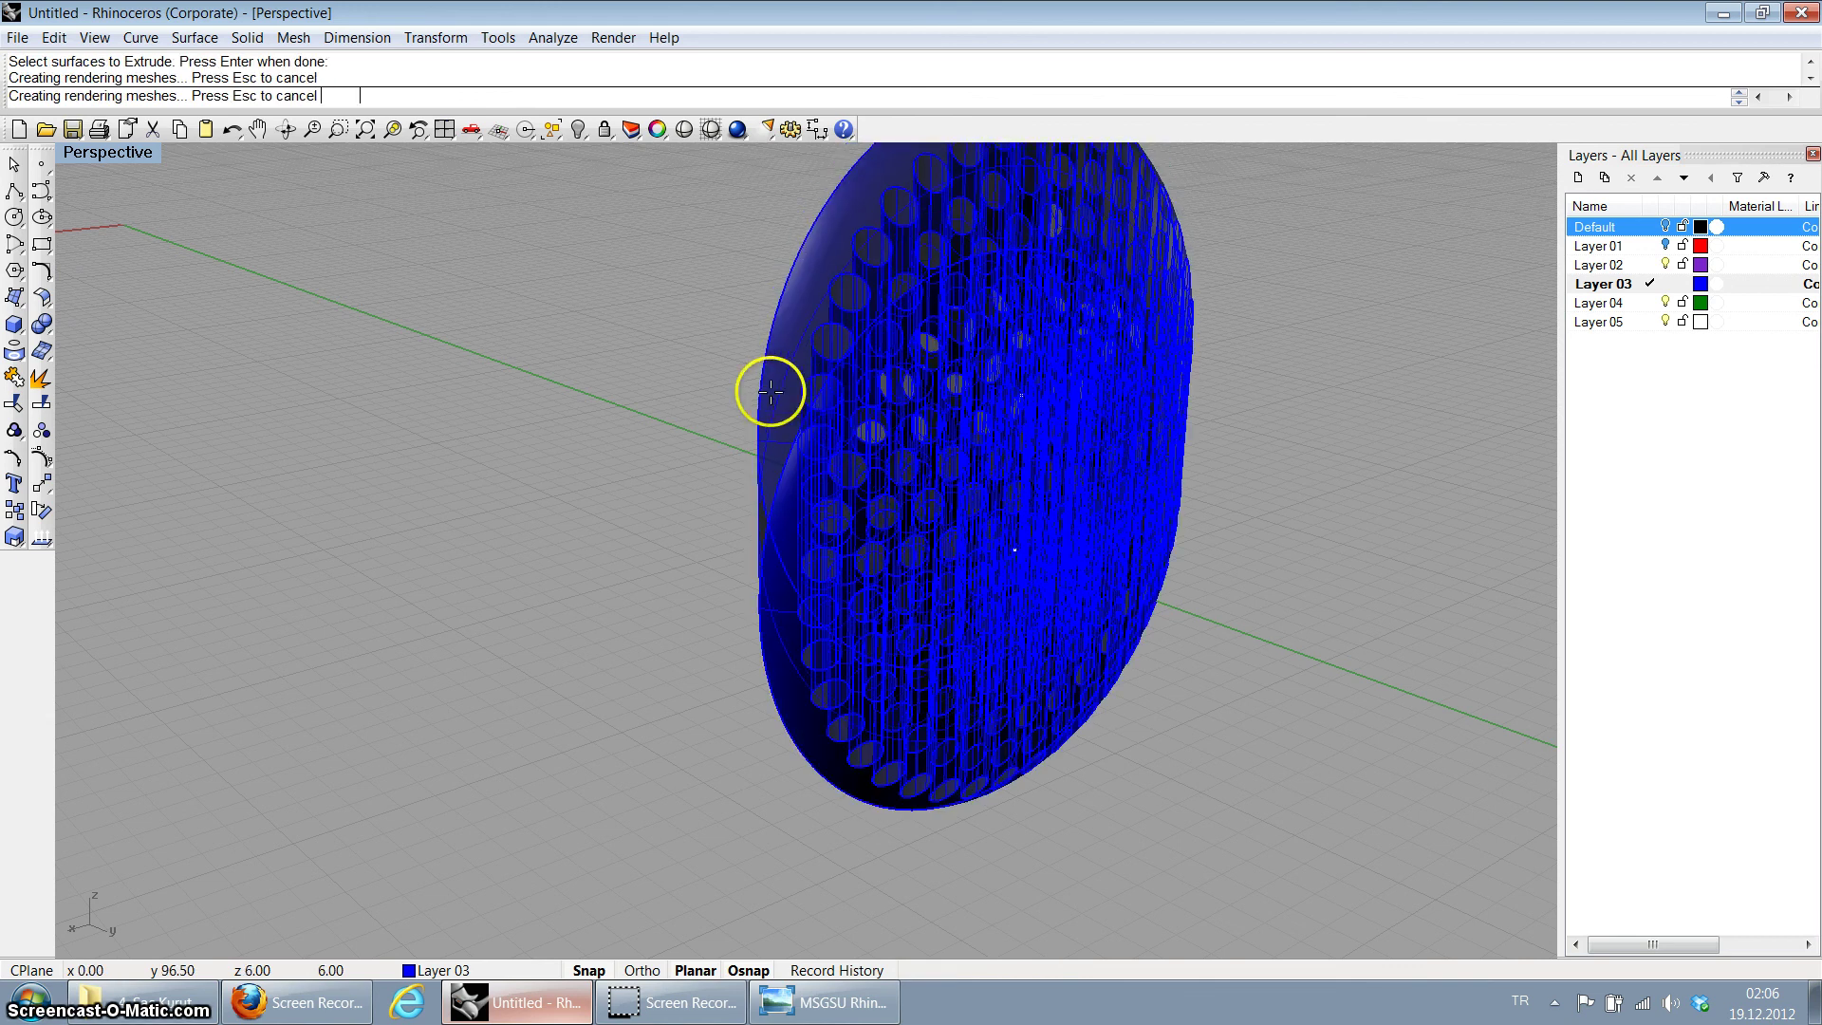
{"action": "right_click_drag", "start_coordinate": [770, 392], "coordinate": [883, 423]}
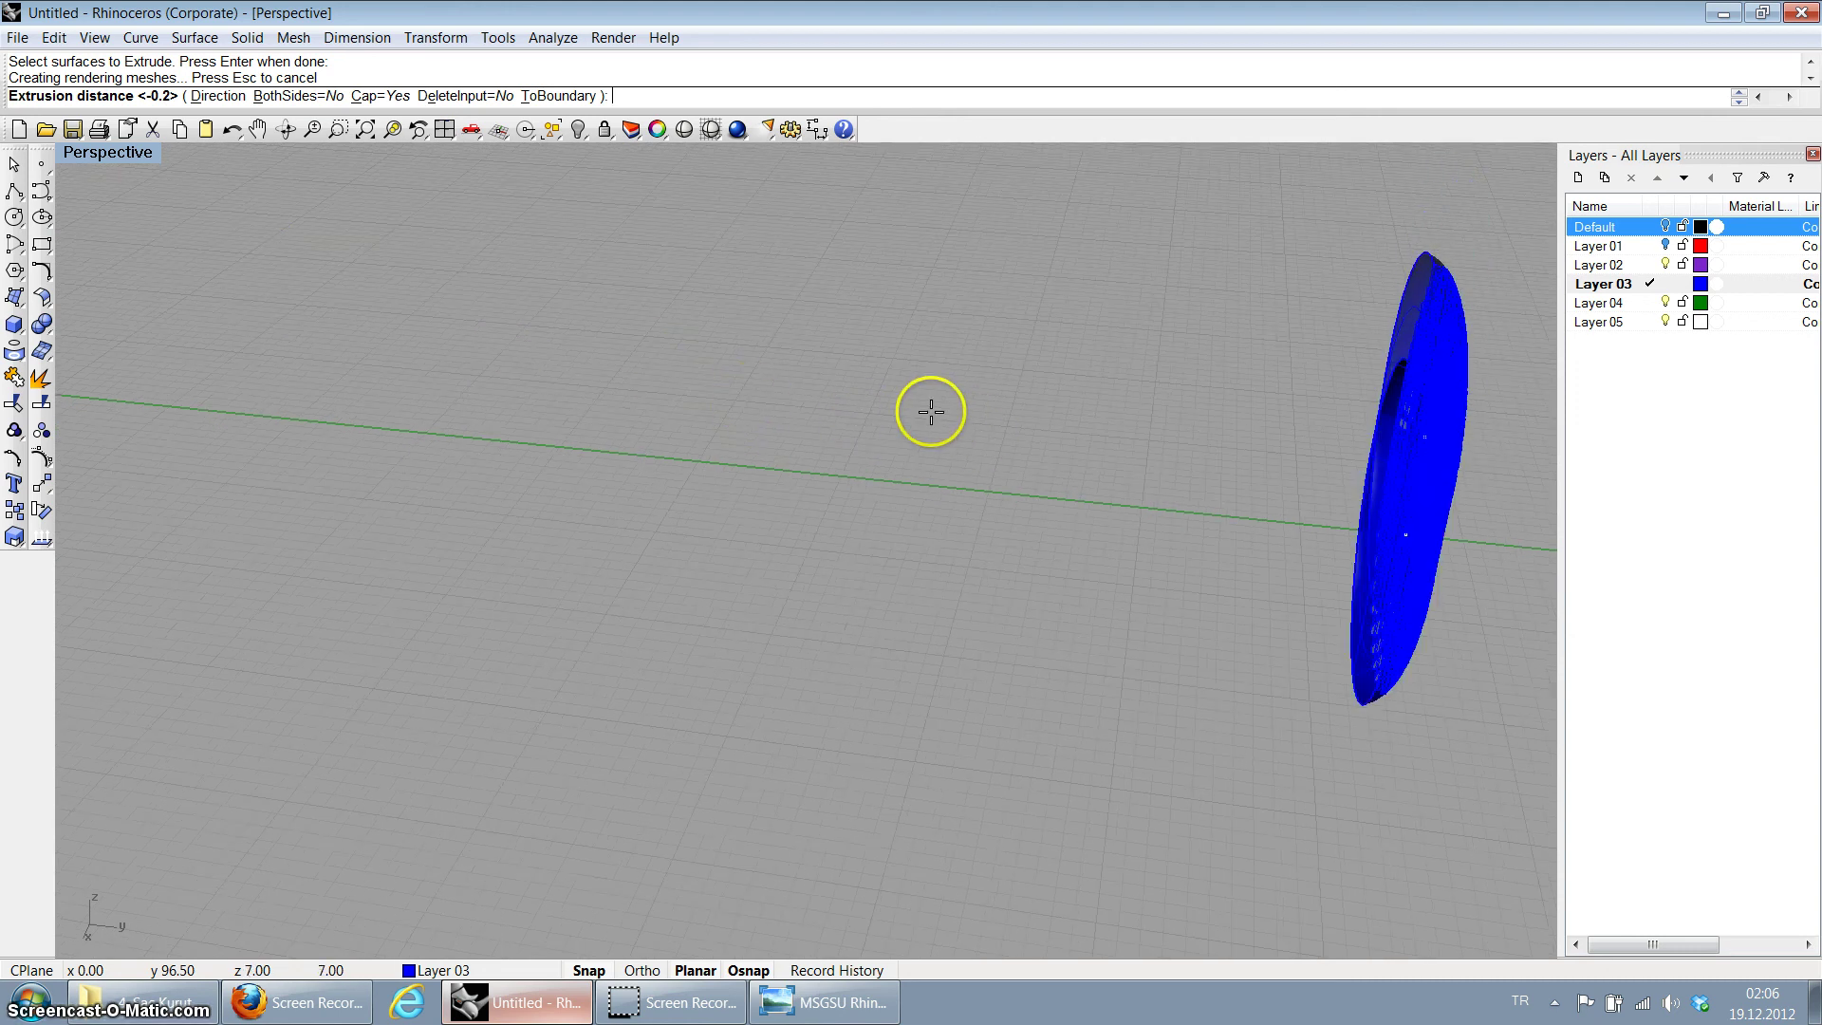
{"action": "key", "text": "Return"}
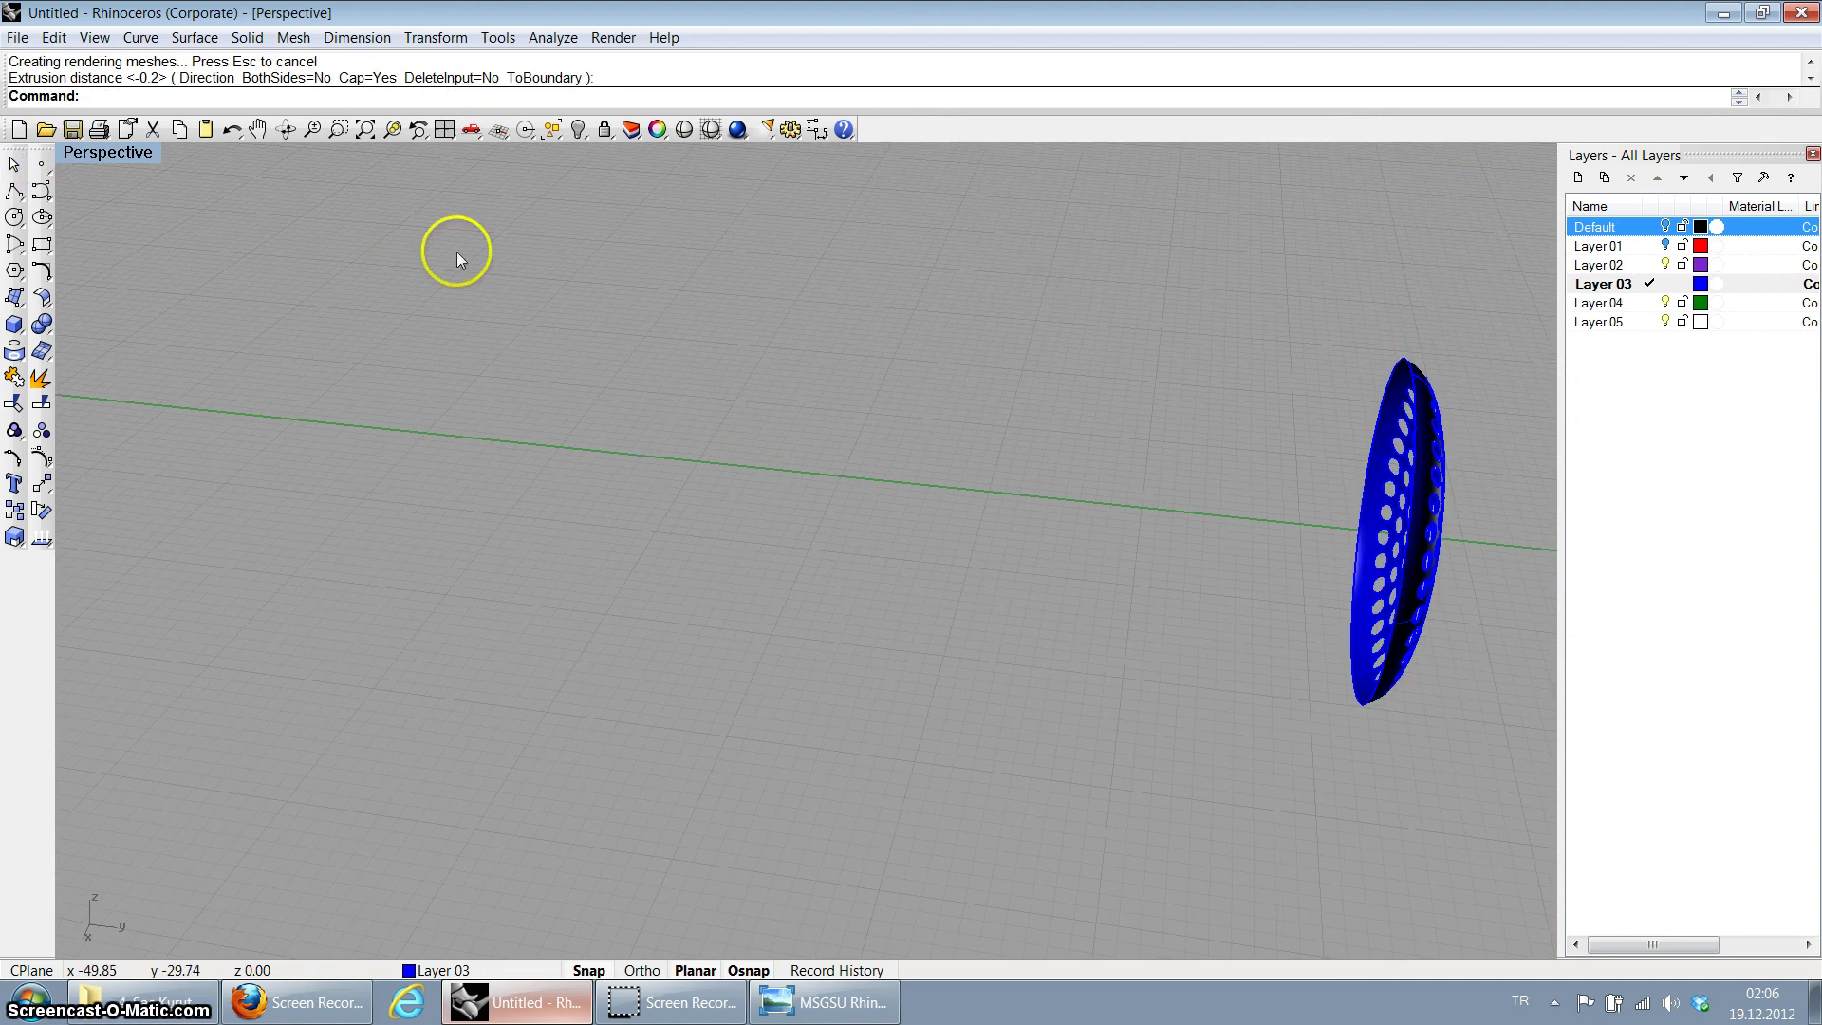
Step: Extrude the perforated cap surface again from the Front view with ExtrudeSrf, using distance -0.2 to thicken it along the dryer's axis
{"action": "left_click", "coordinate": [1437, 461]}
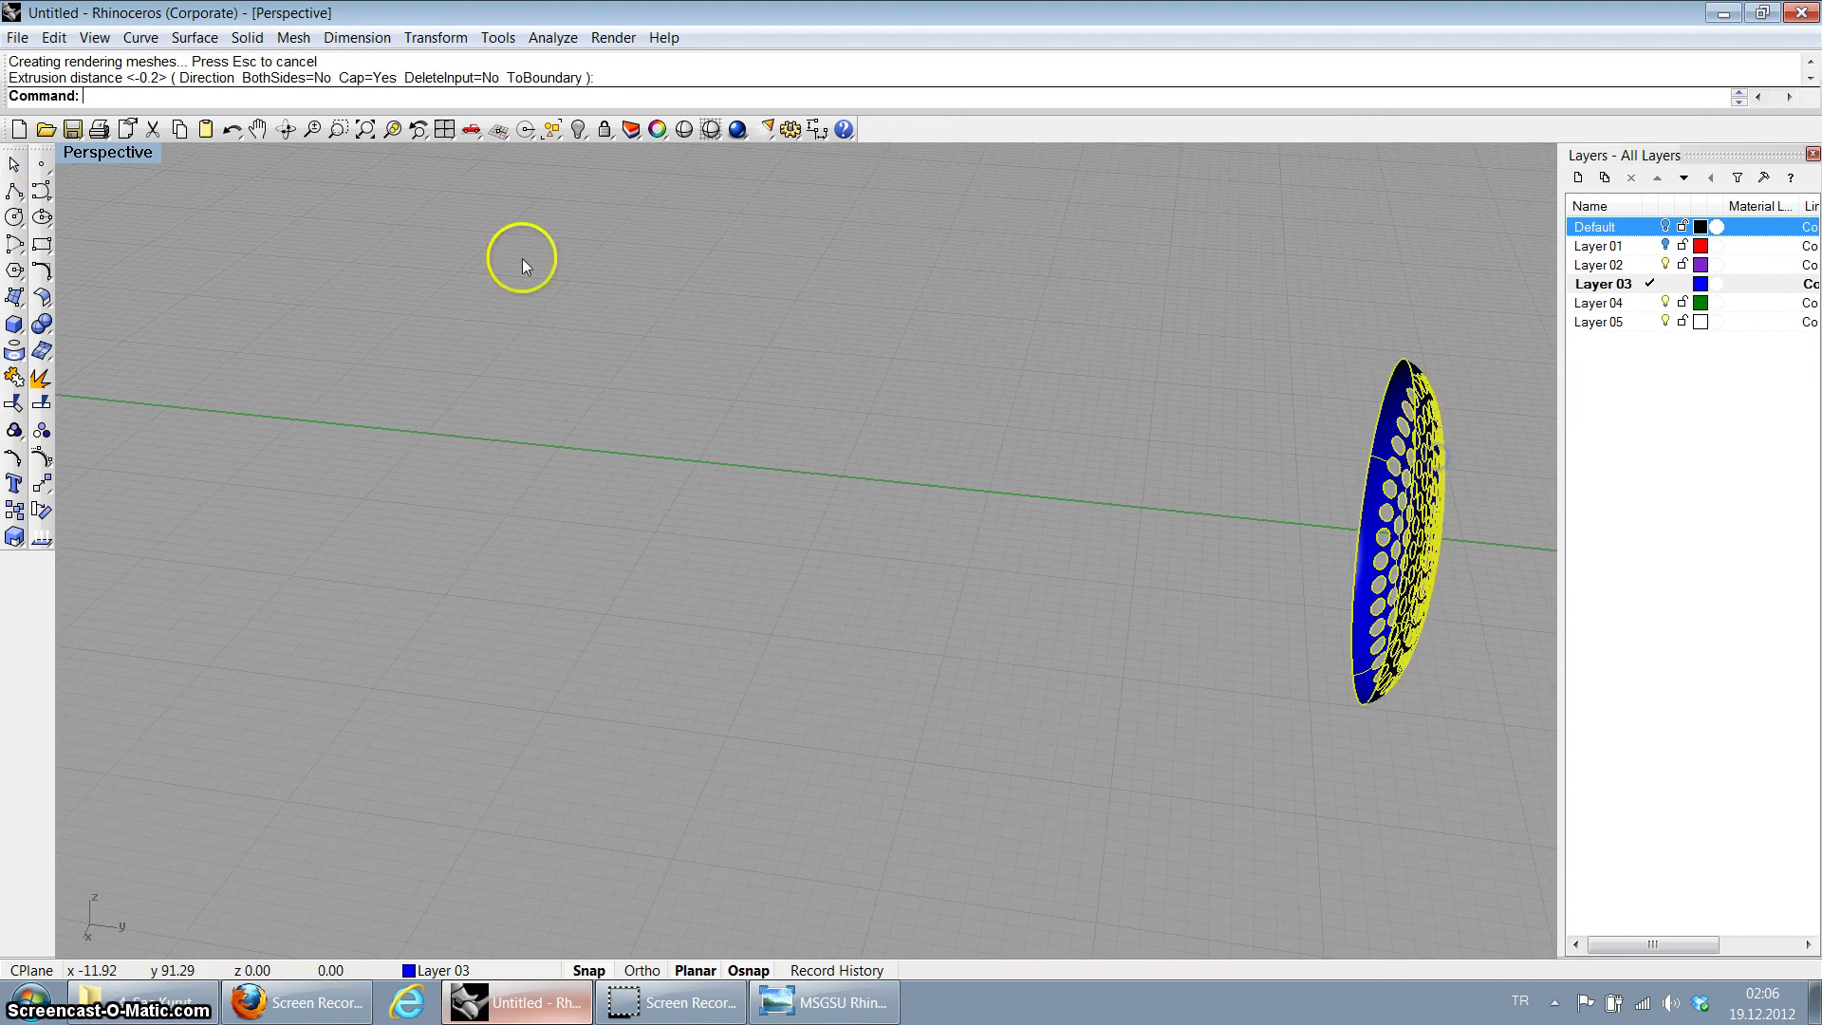
{"action": "double_click", "coordinate": [123, 156]}
{"action": "double_click", "coordinate": [88, 564]}
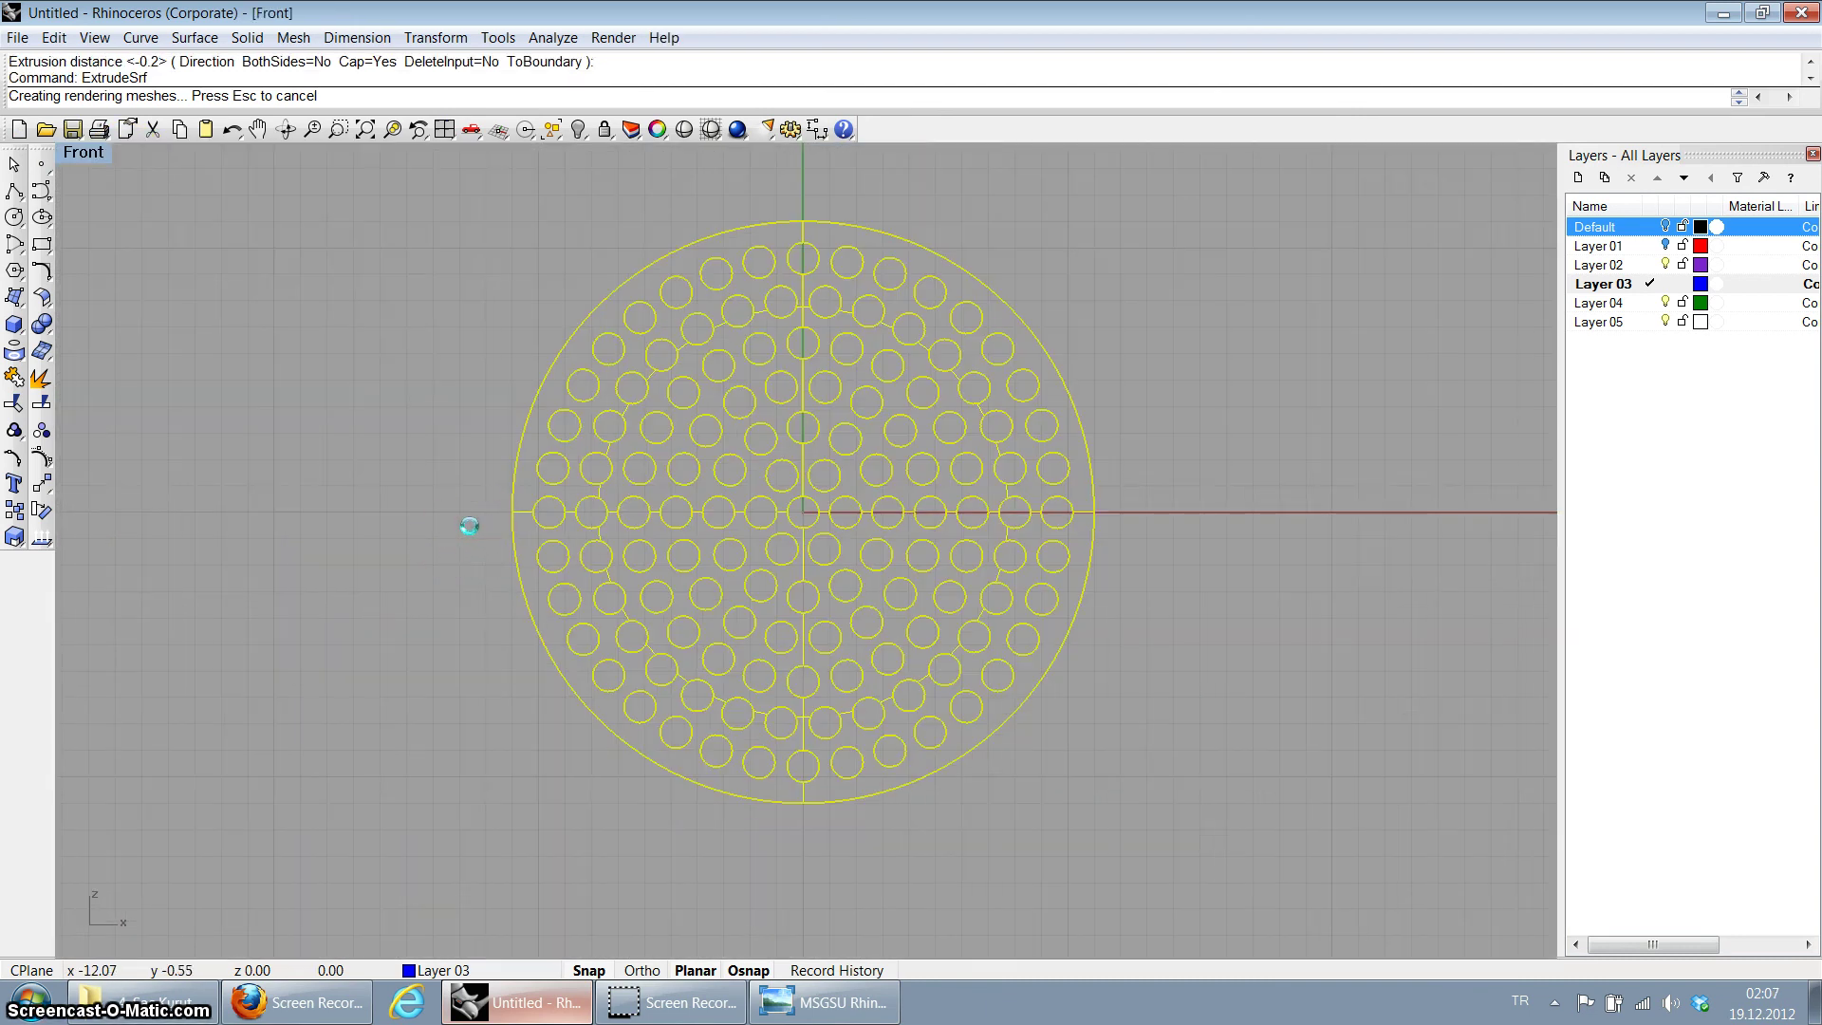
{"action": "left_click_drag", "start_coordinate": [462, 467], "coordinate": [455, 458]}
{"action": "key", "text": "Return"}
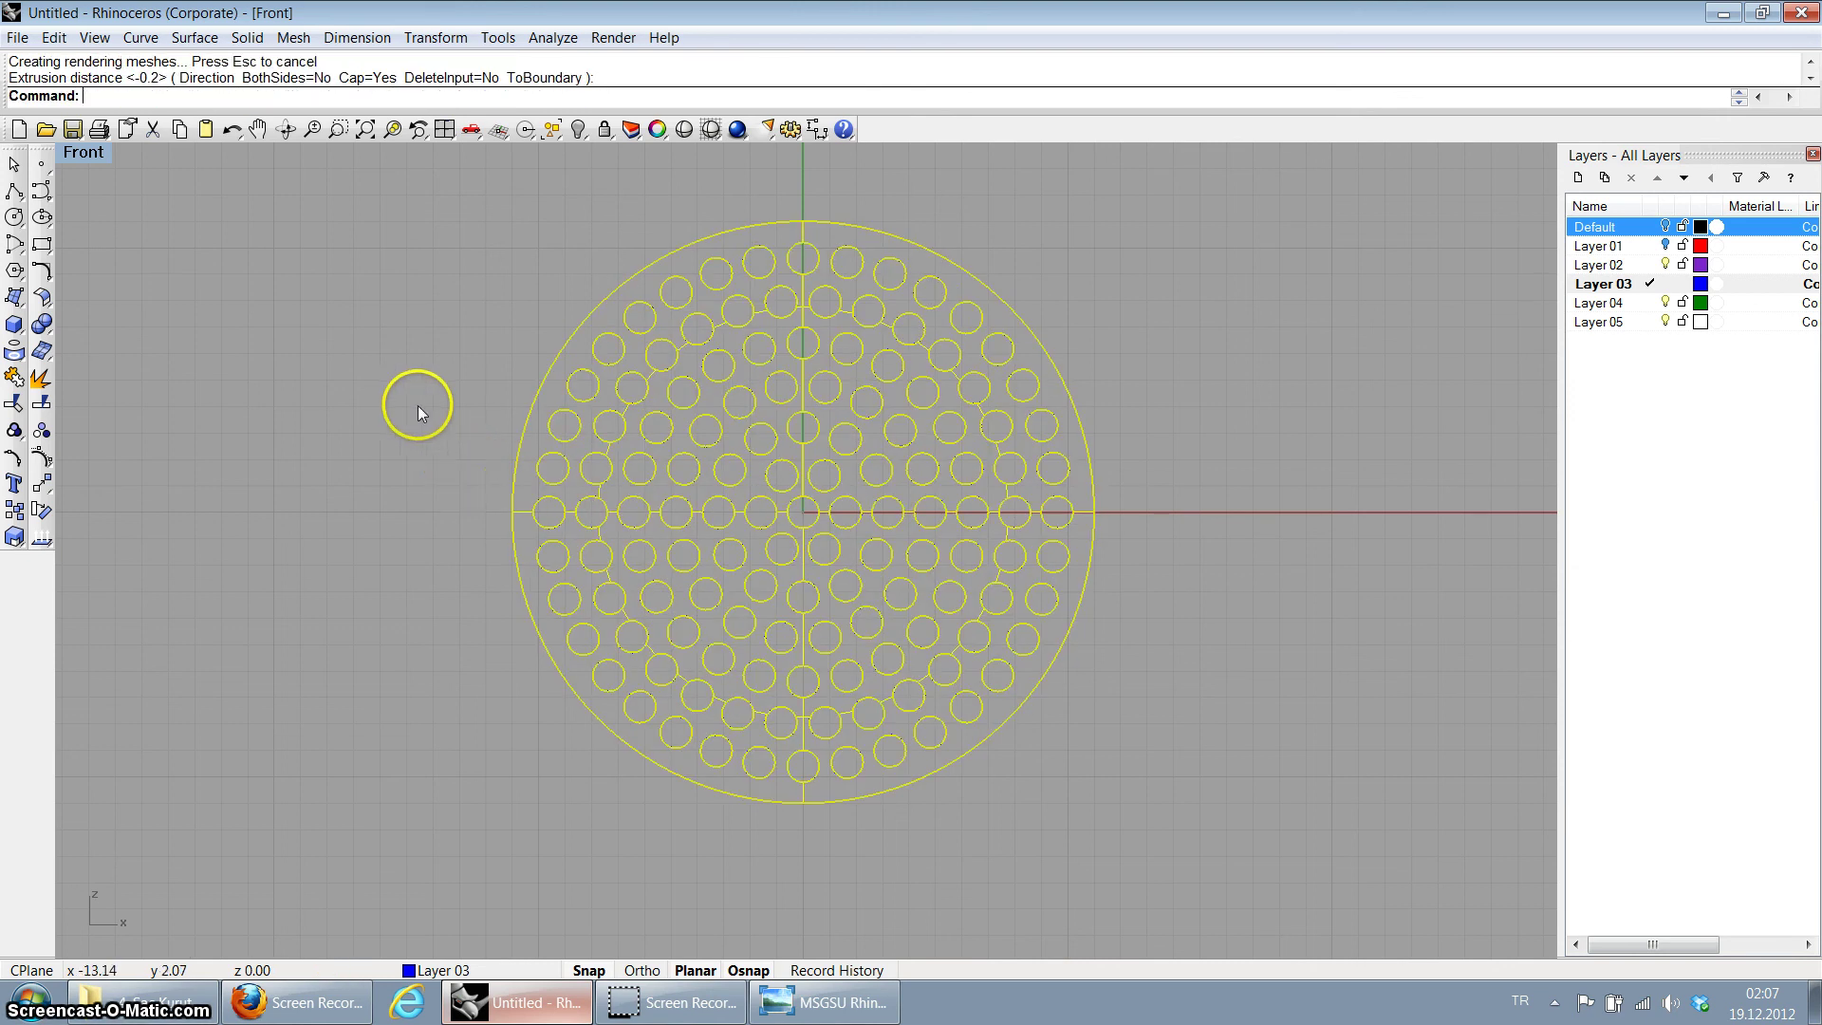
Step: Examine the thickness and holes of the extruded cap from both sides in the Perspective view
{"action": "double_click", "coordinate": [88, 156]}
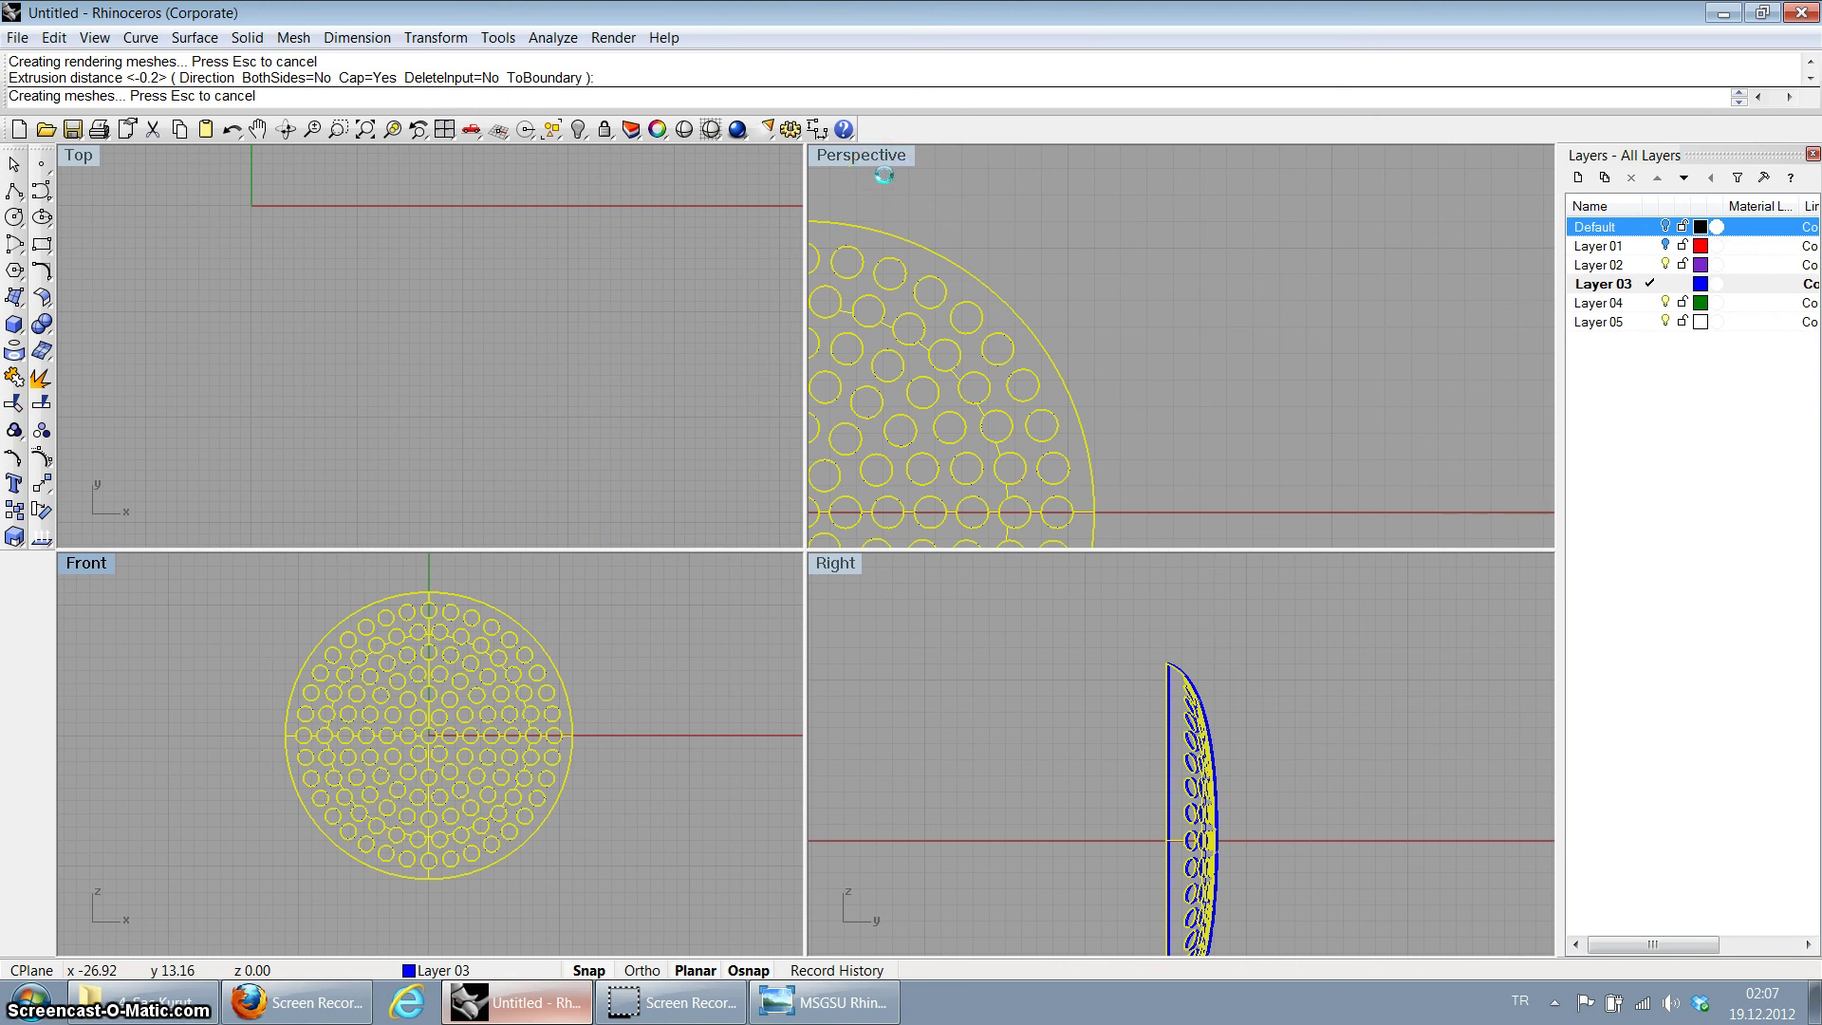
{"action": "double_click", "coordinate": [882, 157]}
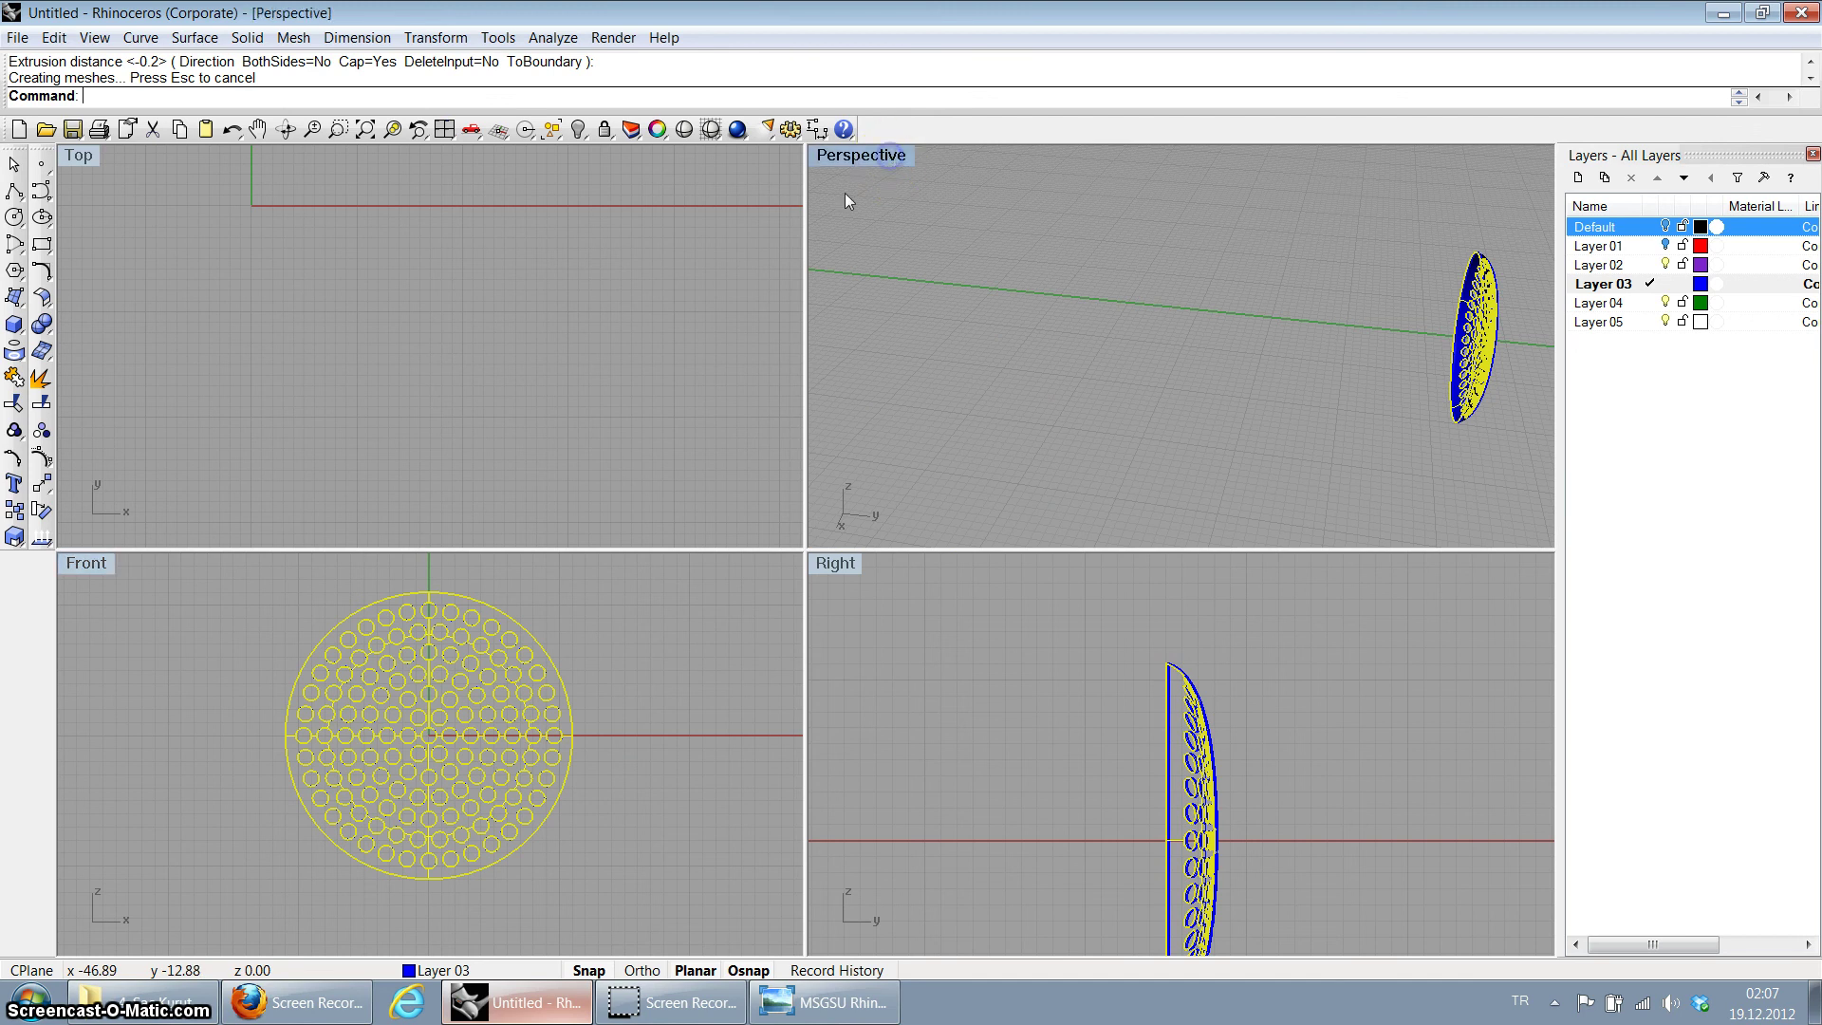
{"action": "scroll", "coordinate": [934, 433], "scroll_direction": "up", "scroll_amount": 3}
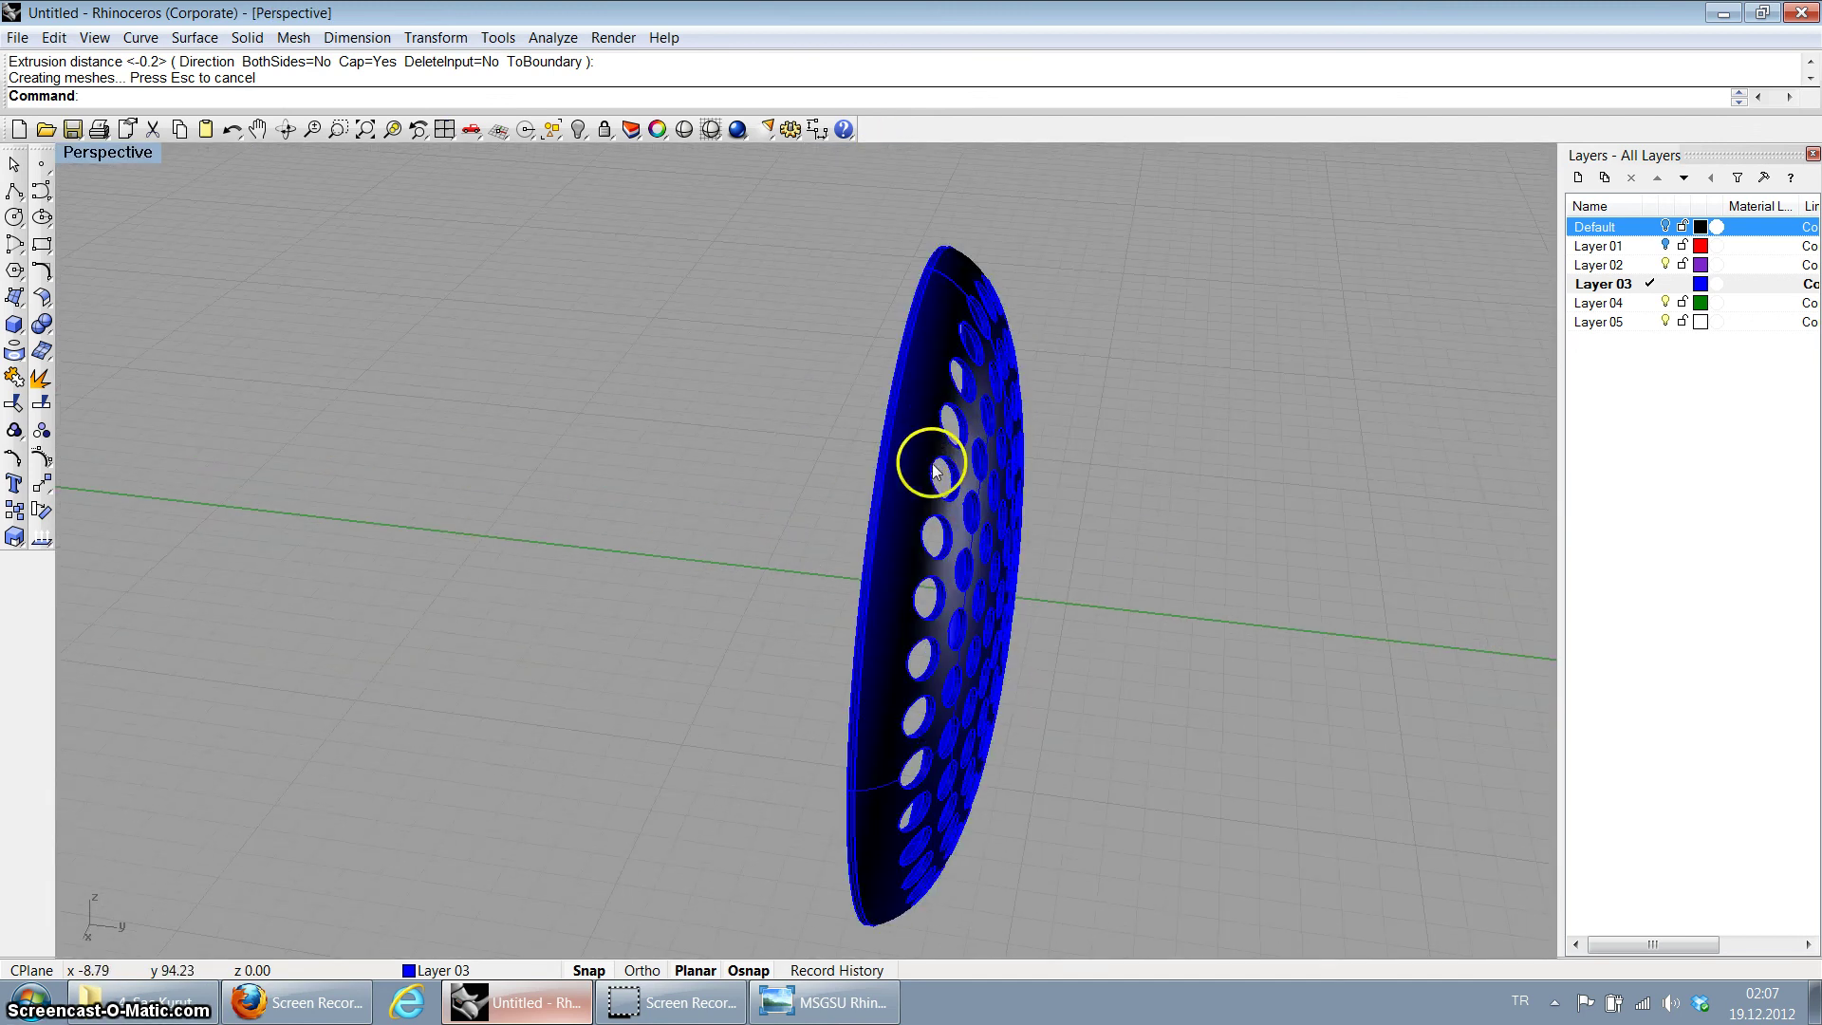
{"action": "scroll", "coordinate": [862, 570], "scroll_direction": "up", "scroll_amount": 2}
{"action": "right_click_drag", "start_coordinate": [880, 587], "coordinate": [912, 594]}
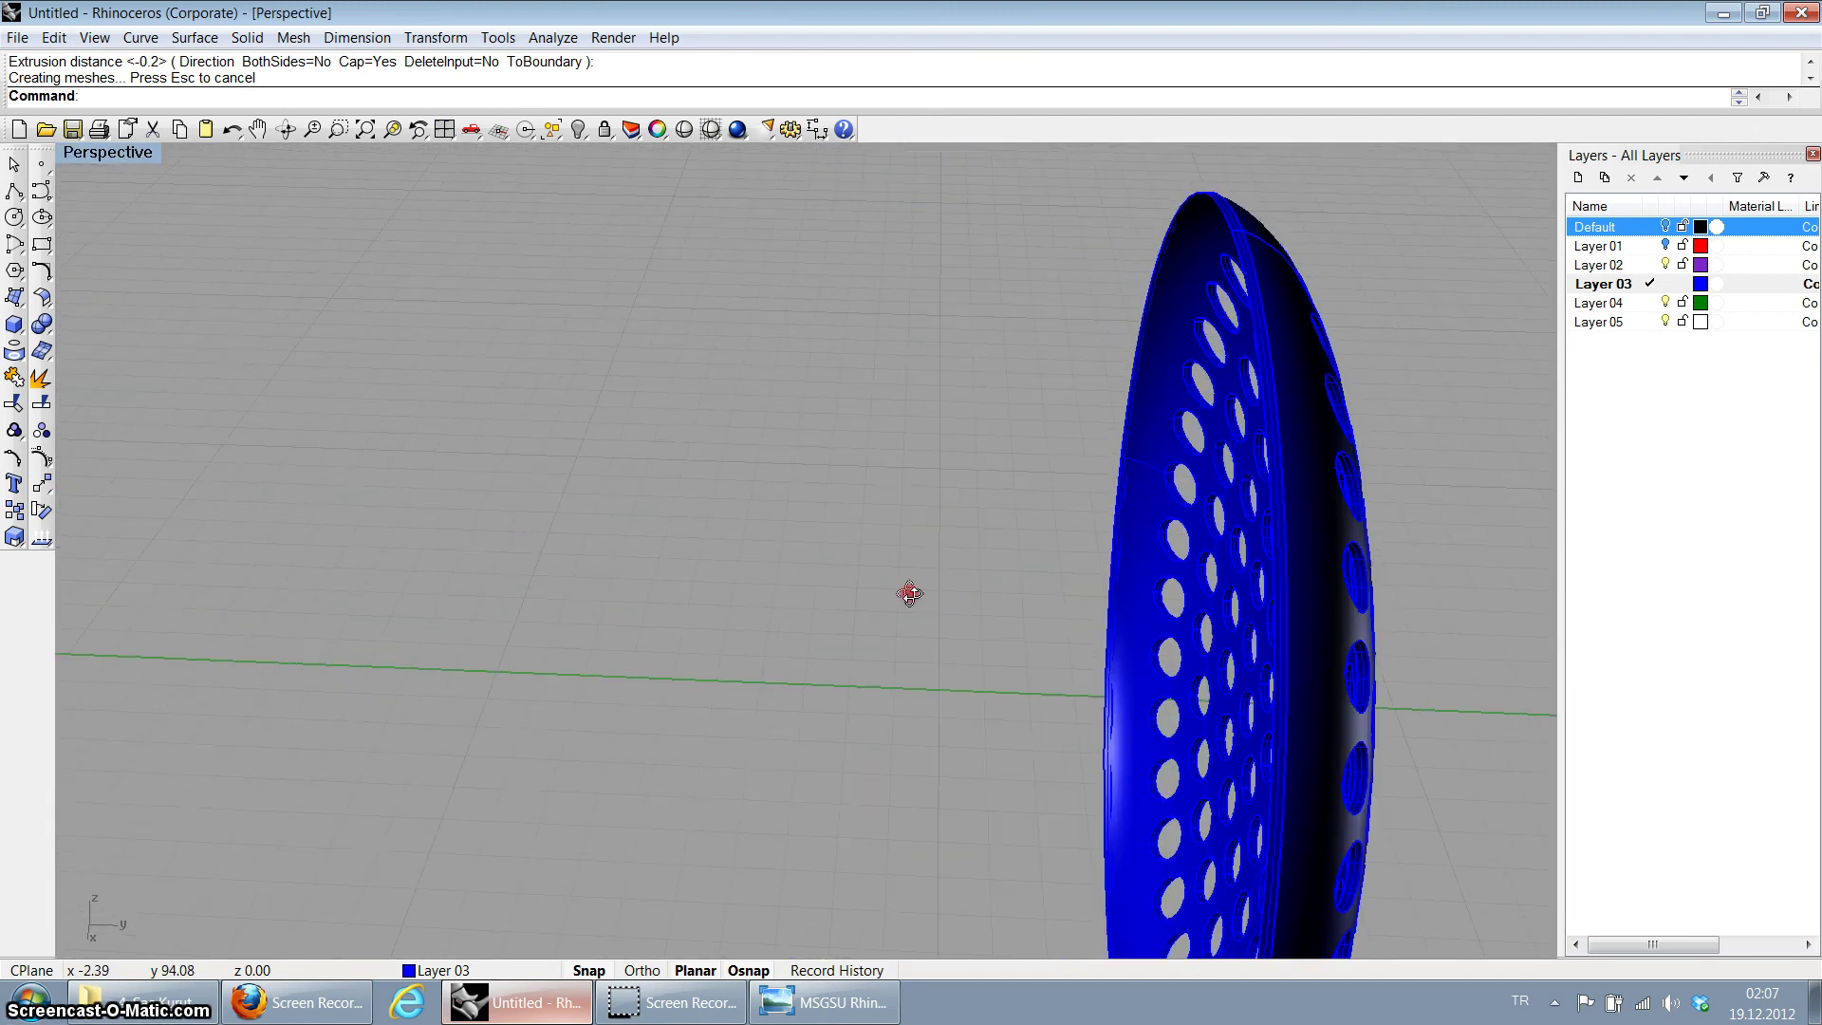
{"action": "scroll", "coordinate": [1376, 379], "scroll_direction": "up", "scroll_amount": 4}
{"action": "scroll", "coordinate": [1377, 379], "scroll_direction": "down", "scroll_amount": 4}
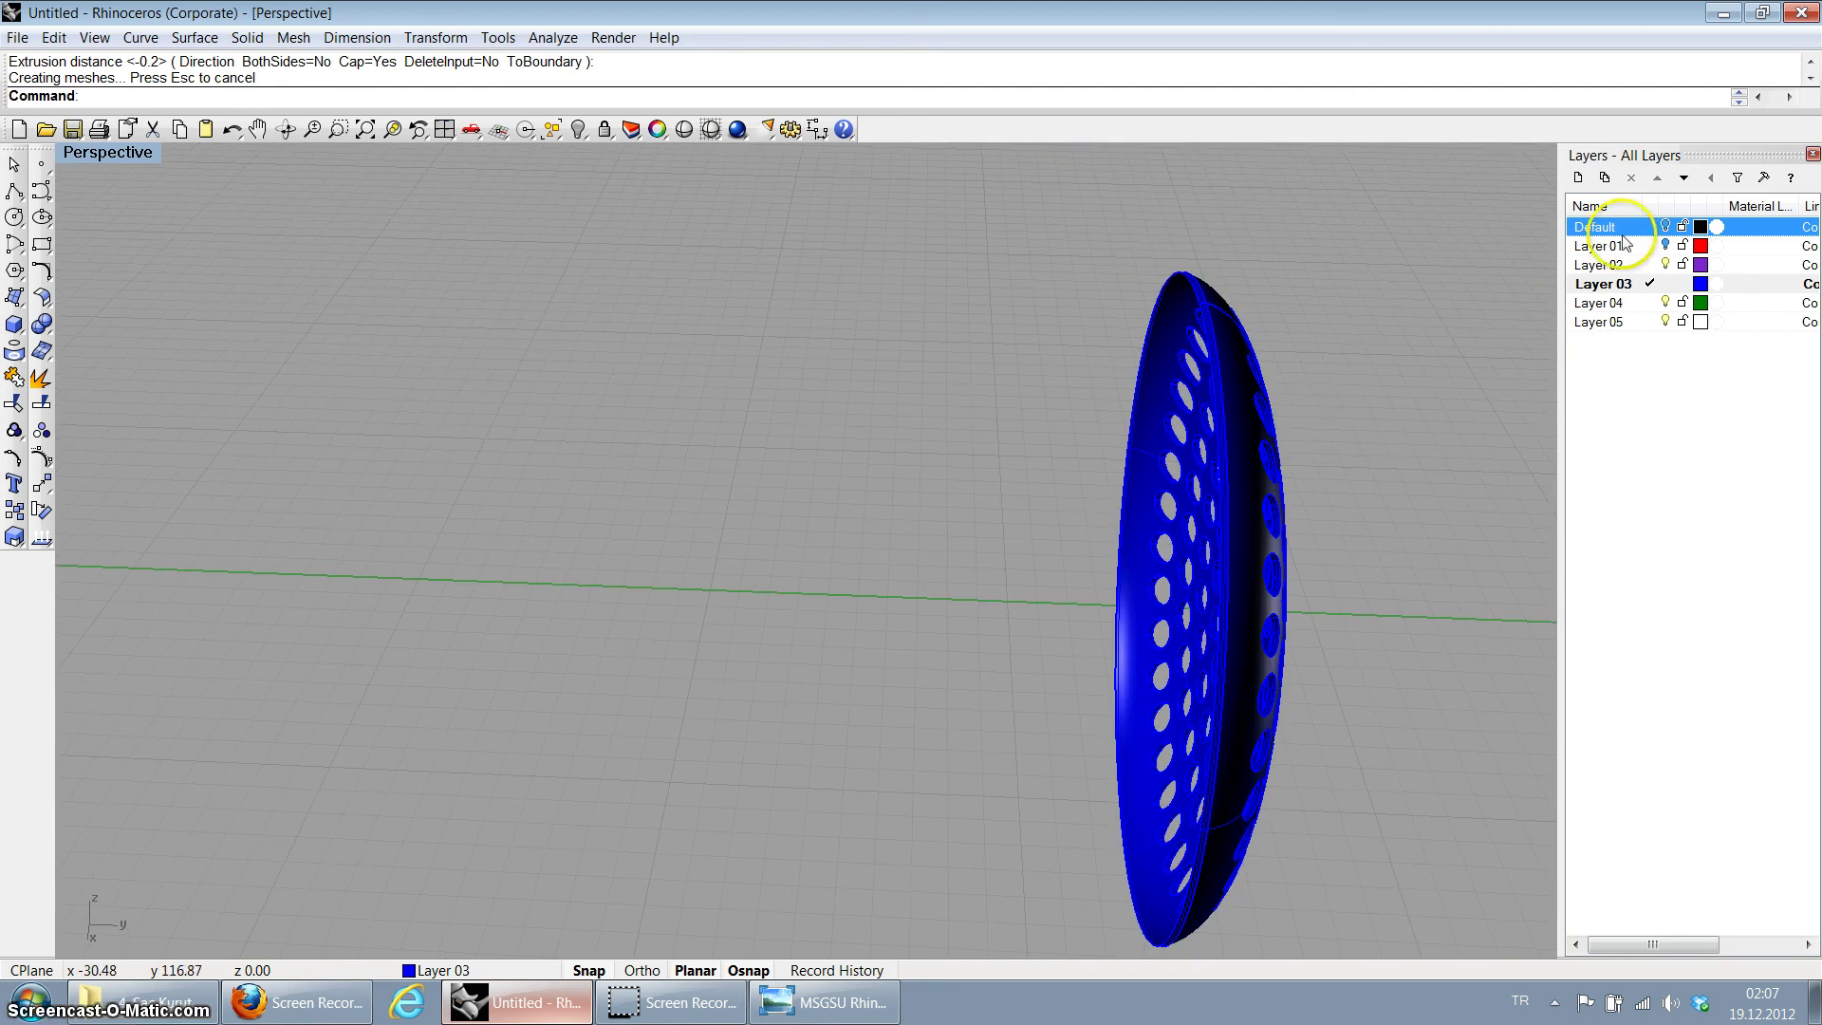
Step: Turn on Layer 01 and the Default layer to show the whole dryer with its nozzle and handle
{"action": "left_click", "coordinate": [1665, 245]}
{"action": "left_click", "coordinate": [1665, 226]}
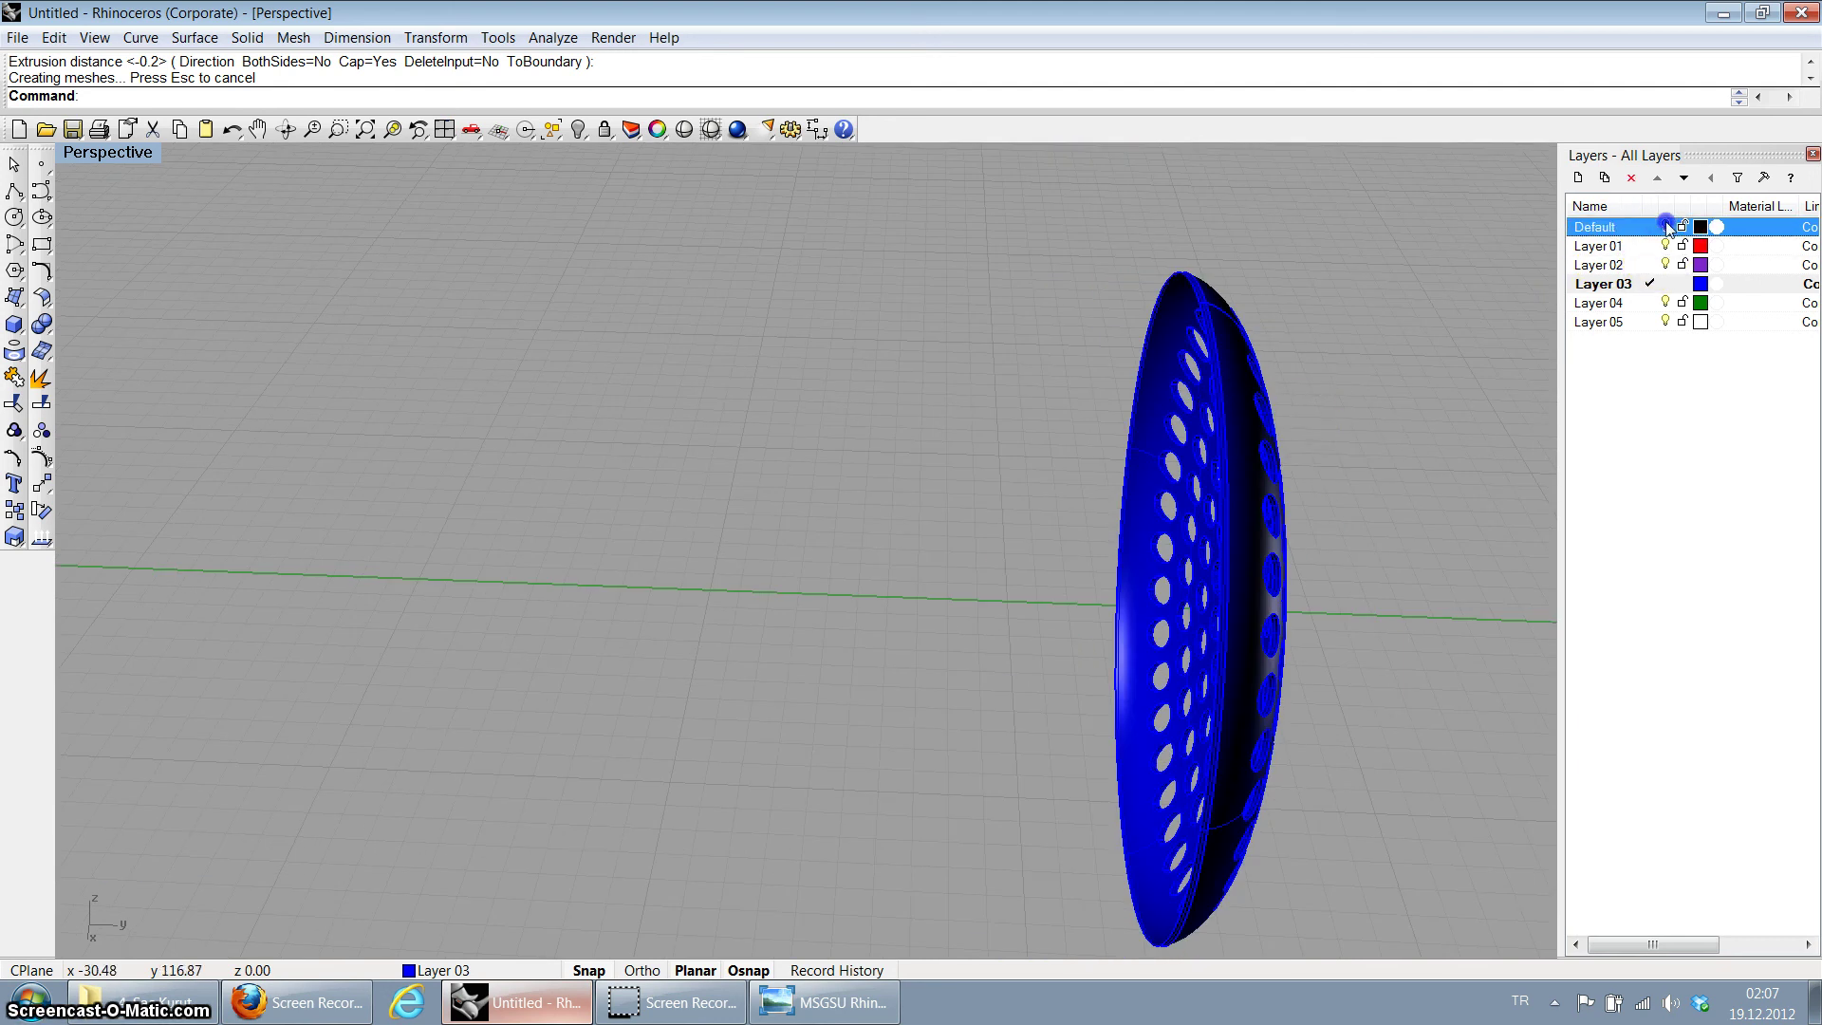
{"action": "right_click_drag", "start_coordinate": [1344, 440], "coordinate": [1200, 403]}
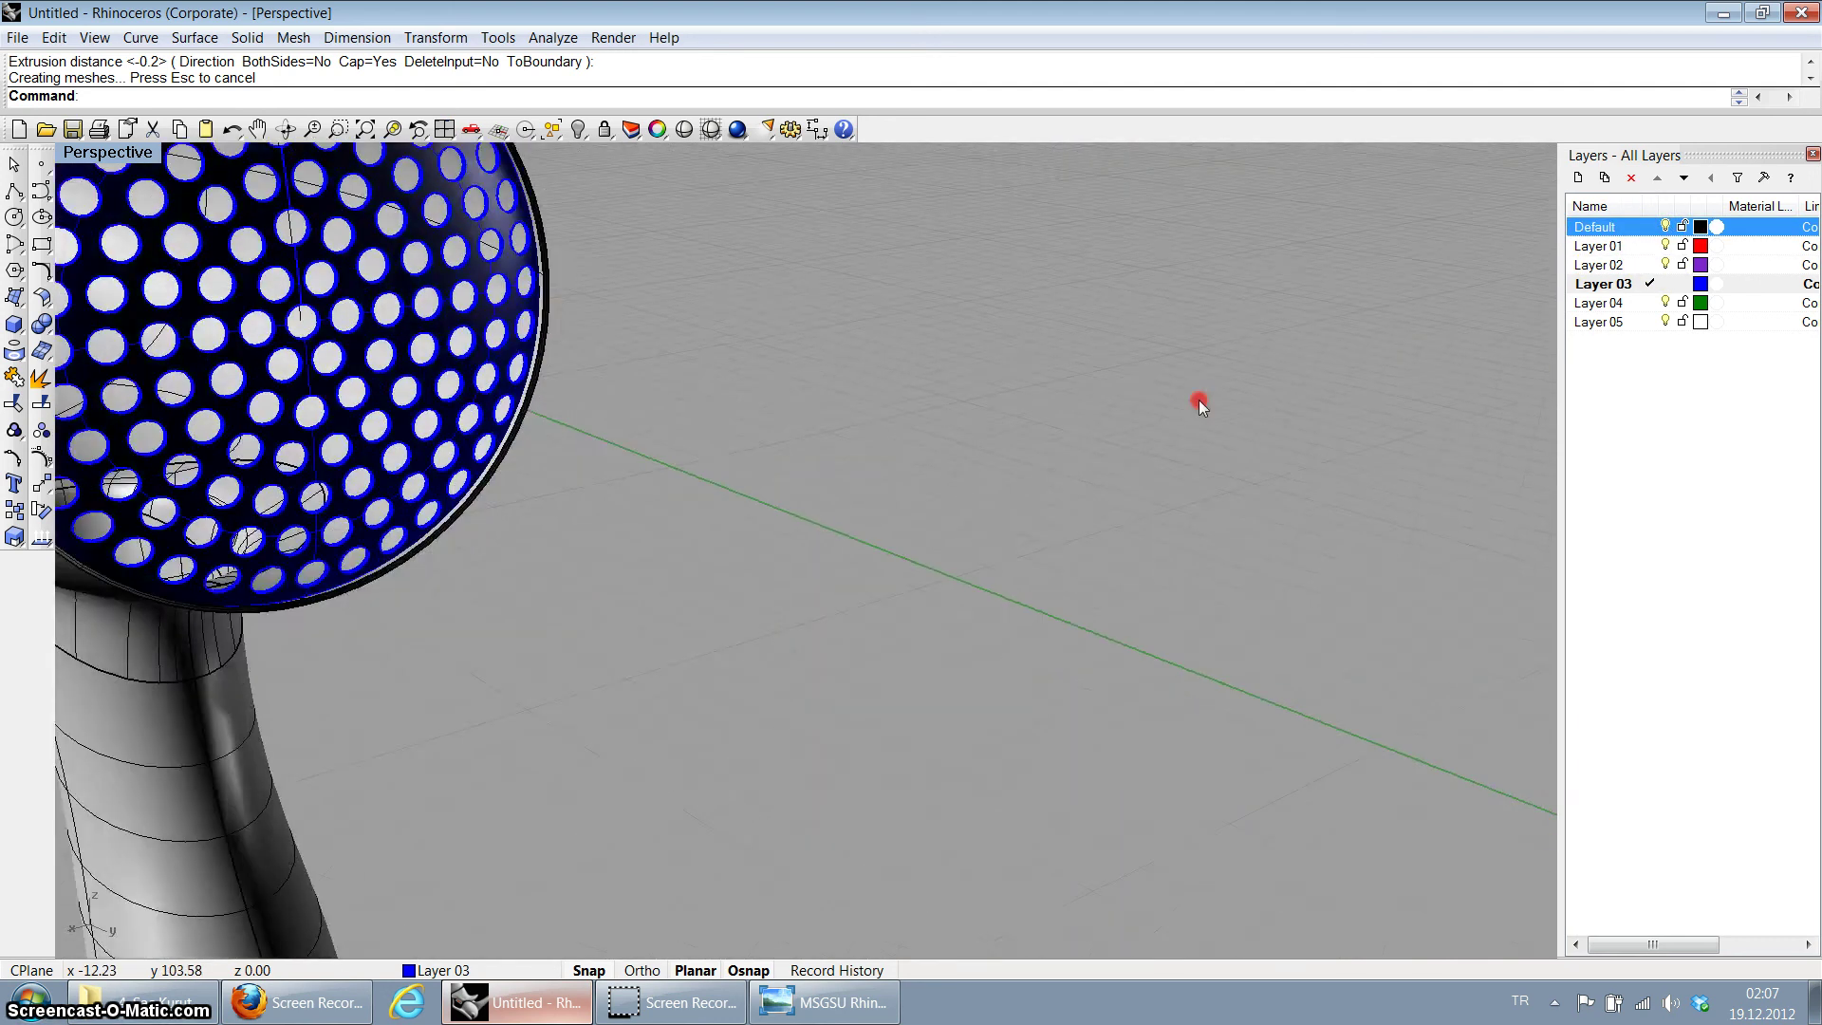
{"action": "scroll", "coordinate": [879, 440], "scroll_direction": "down", "scroll_amount": 8}
{"action": "right_click_drag", "start_coordinate": [652, 469], "coordinate": [792, 416]}
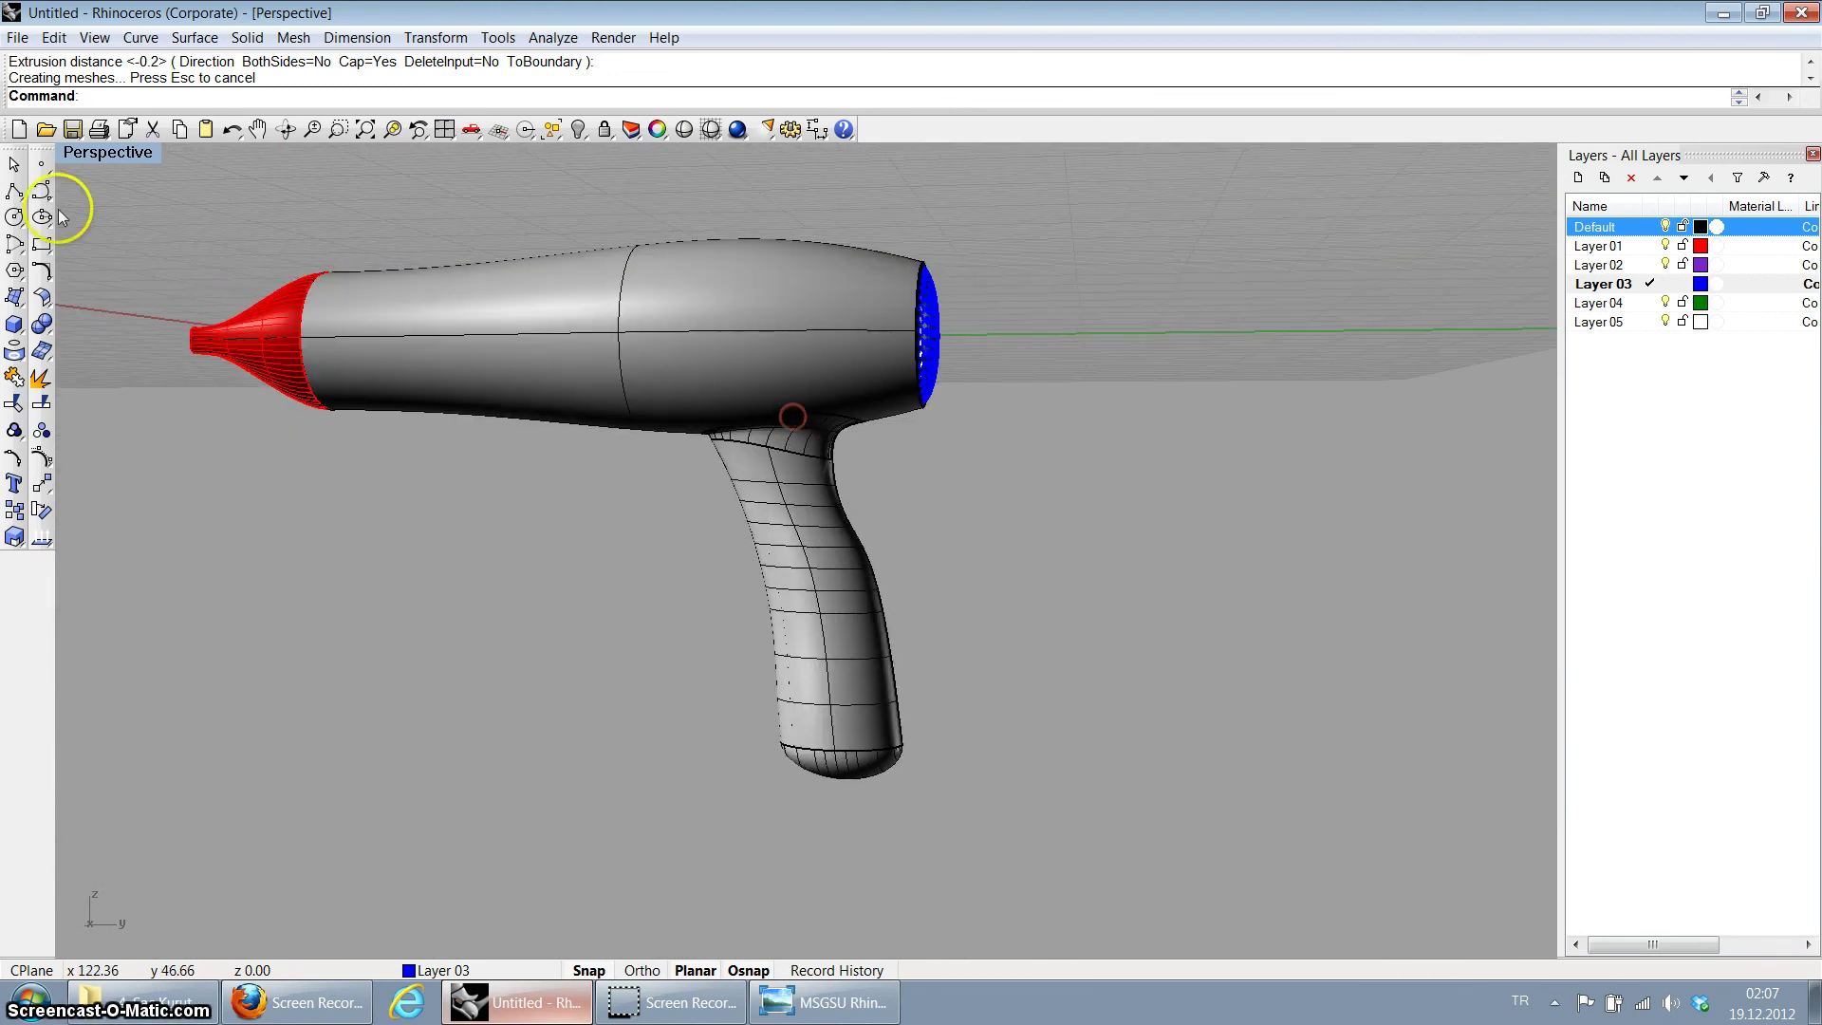
Step: Start a degree 3 control point curve at the handle's bottom in the Right view and place its second point beside the handle in the Top view
{"action": "left_click", "coordinate": [43, 190]}
{"action": "double_click", "coordinate": [133, 161]}
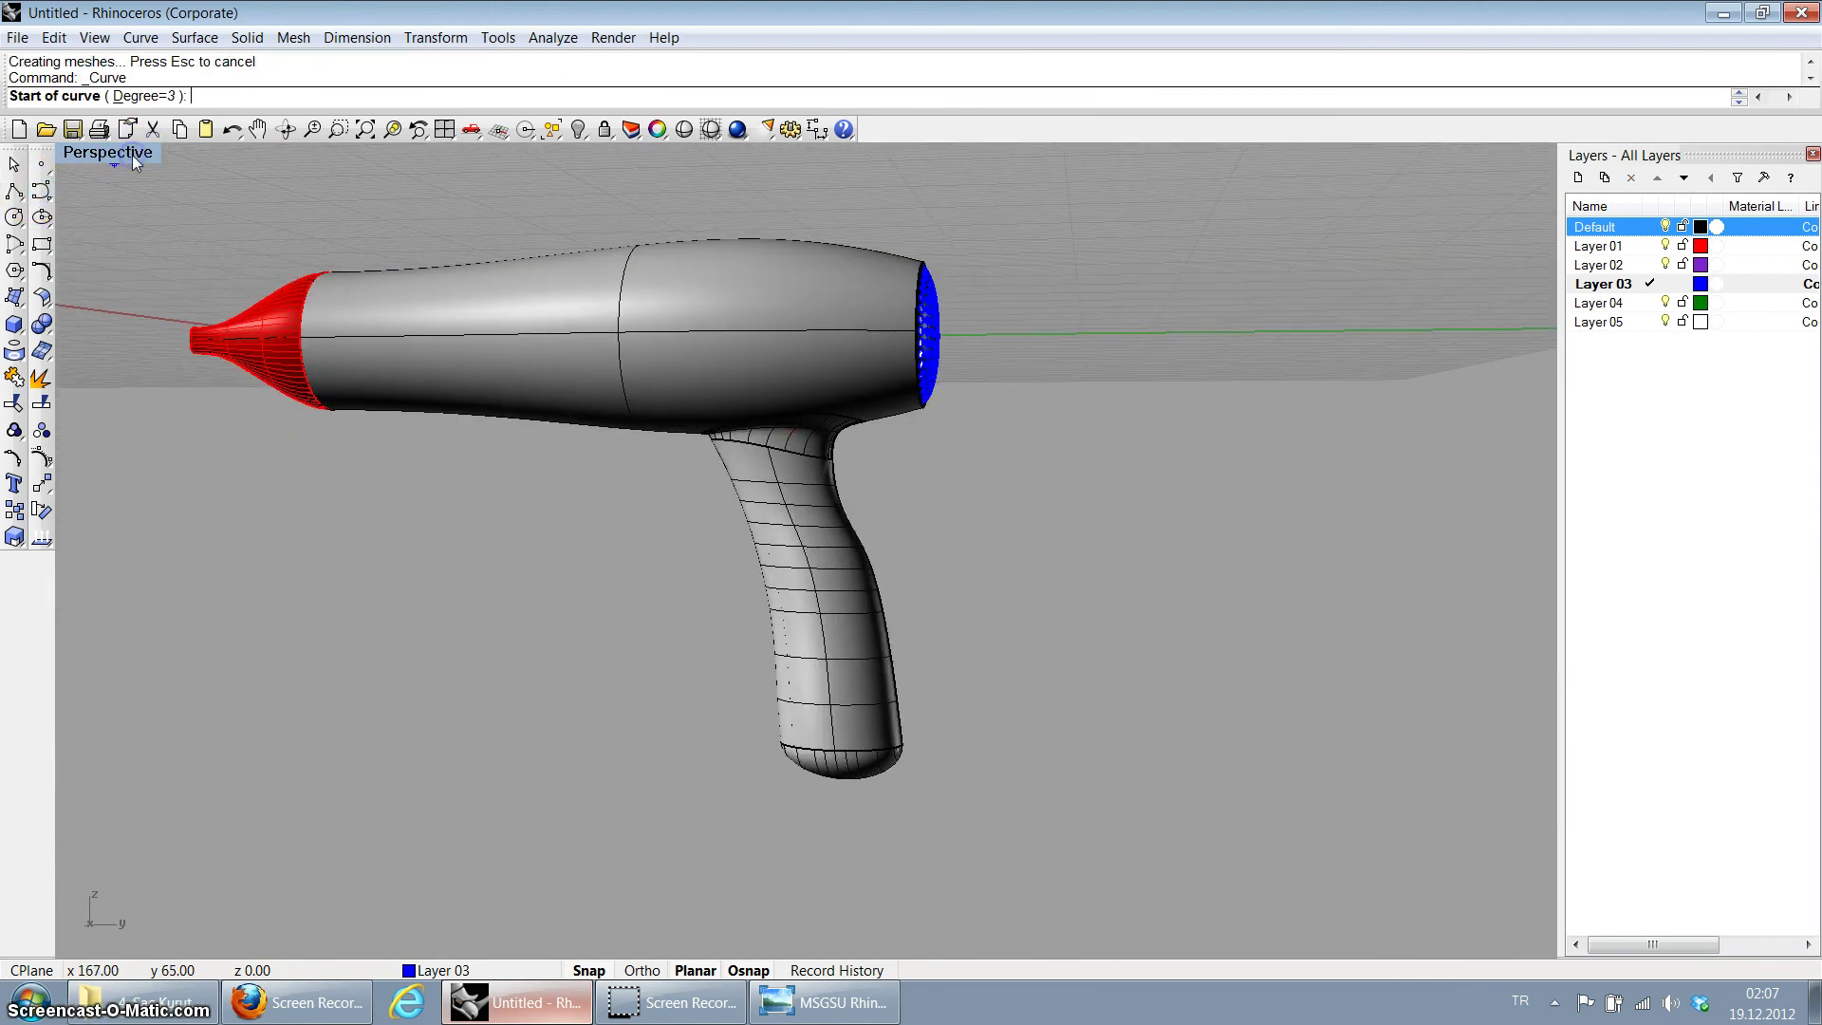
{"action": "scroll", "coordinate": [1044, 655], "scroll_direction": "down", "scroll_amount": 4}
{"action": "scroll", "coordinate": [1072, 757], "scroll_direction": "up", "scroll_amount": 4}
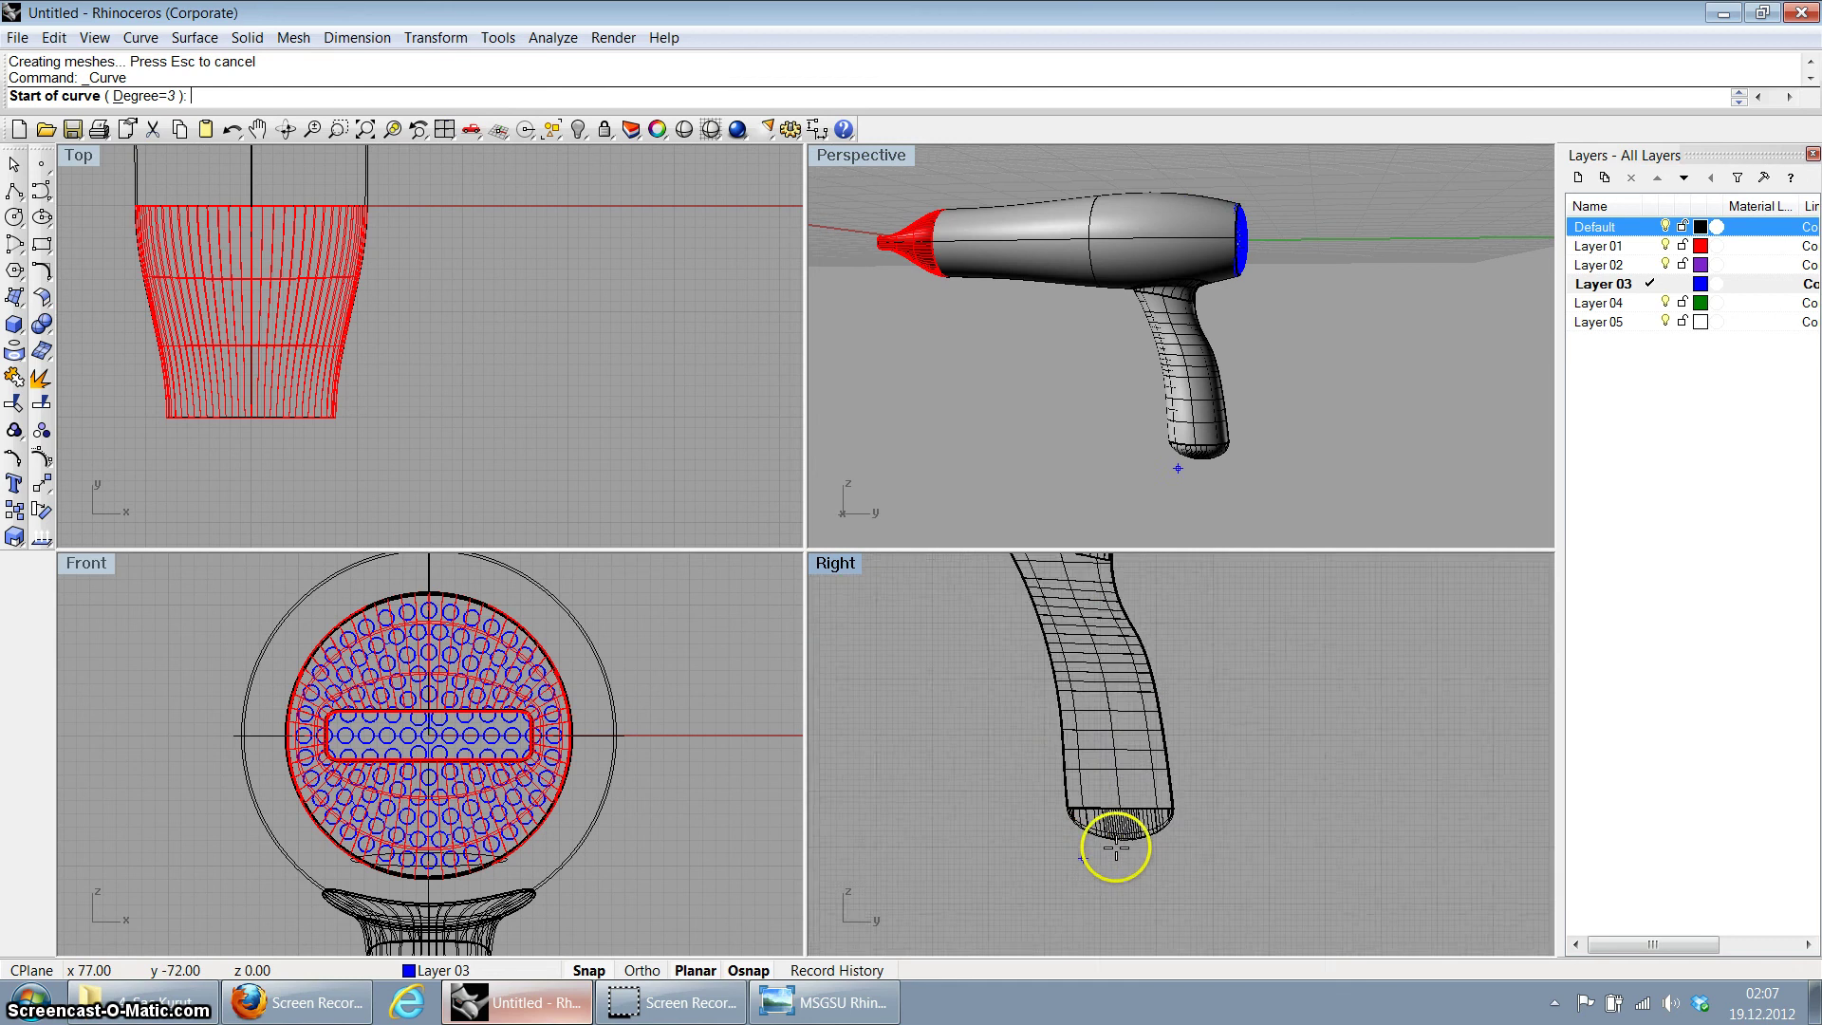
{"action": "left_click", "coordinate": [1129, 835]}
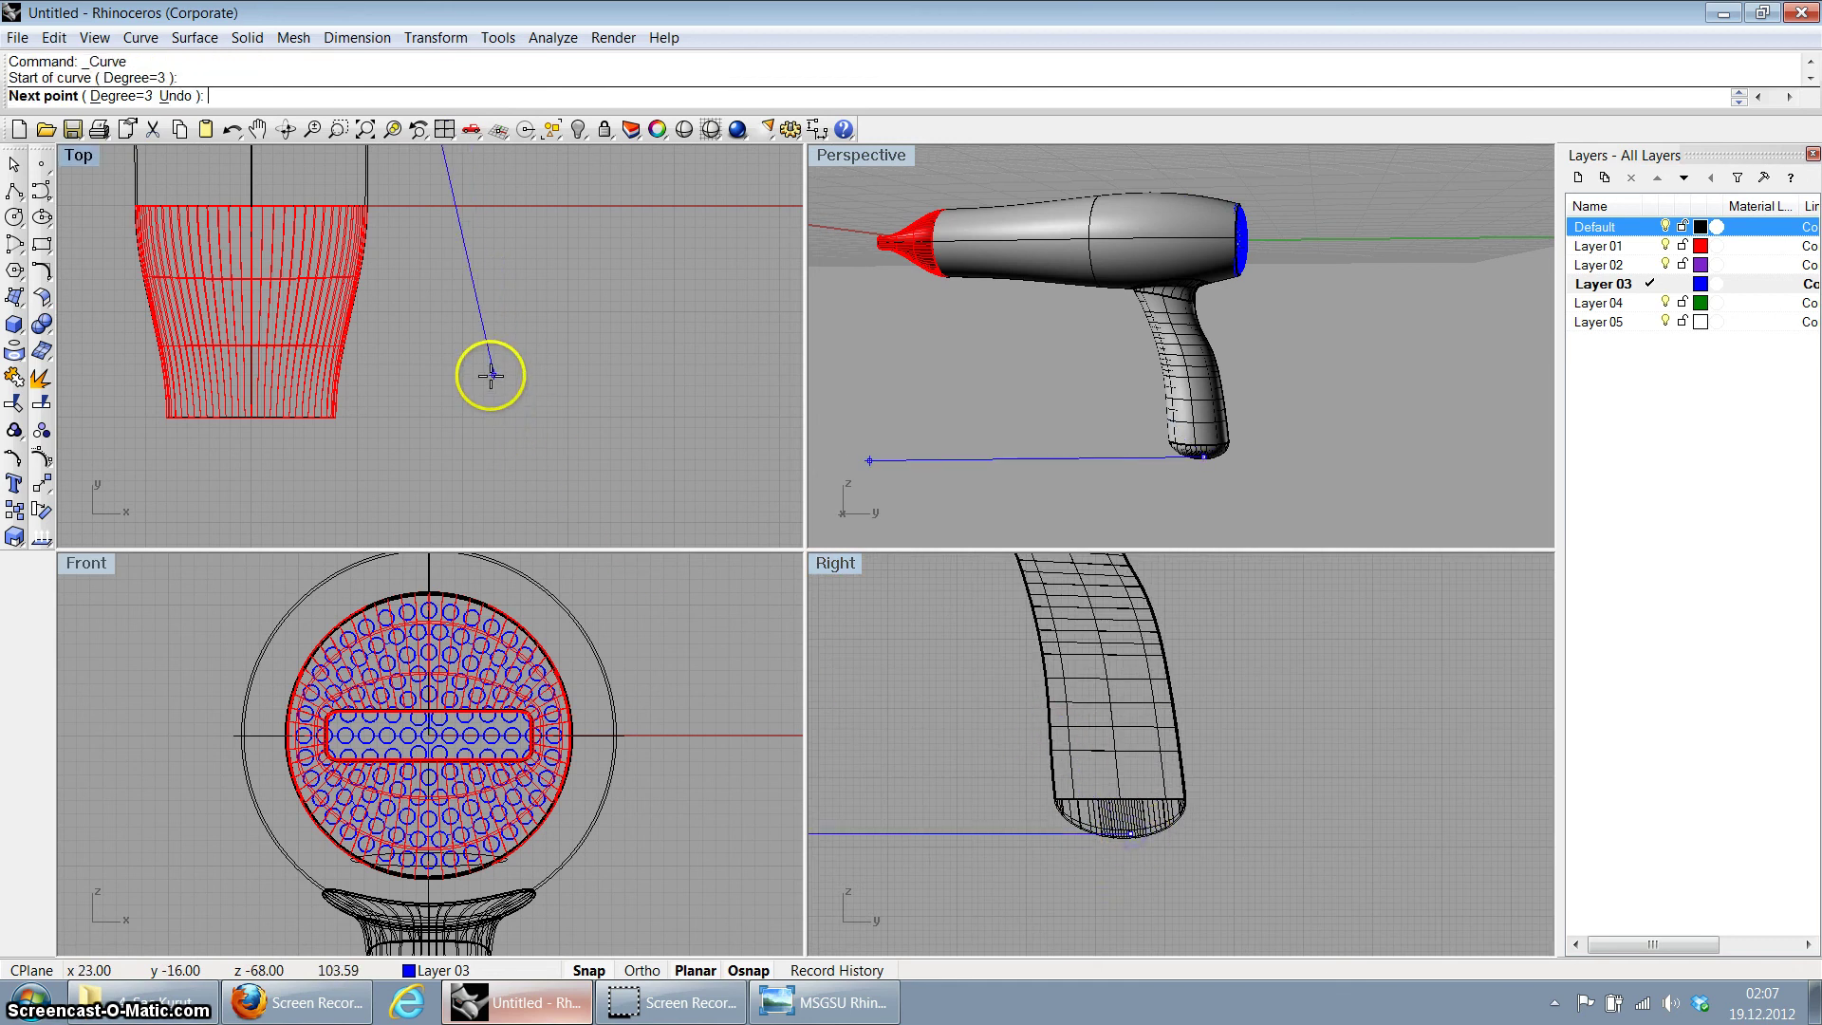
{"action": "scroll", "coordinate": [513, 356], "scroll_direction": "down", "scroll_amount": 6}
{"action": "scroll", "coordinate": [541, 276], "scroll_direction": "up", "scroll_amount": 3}
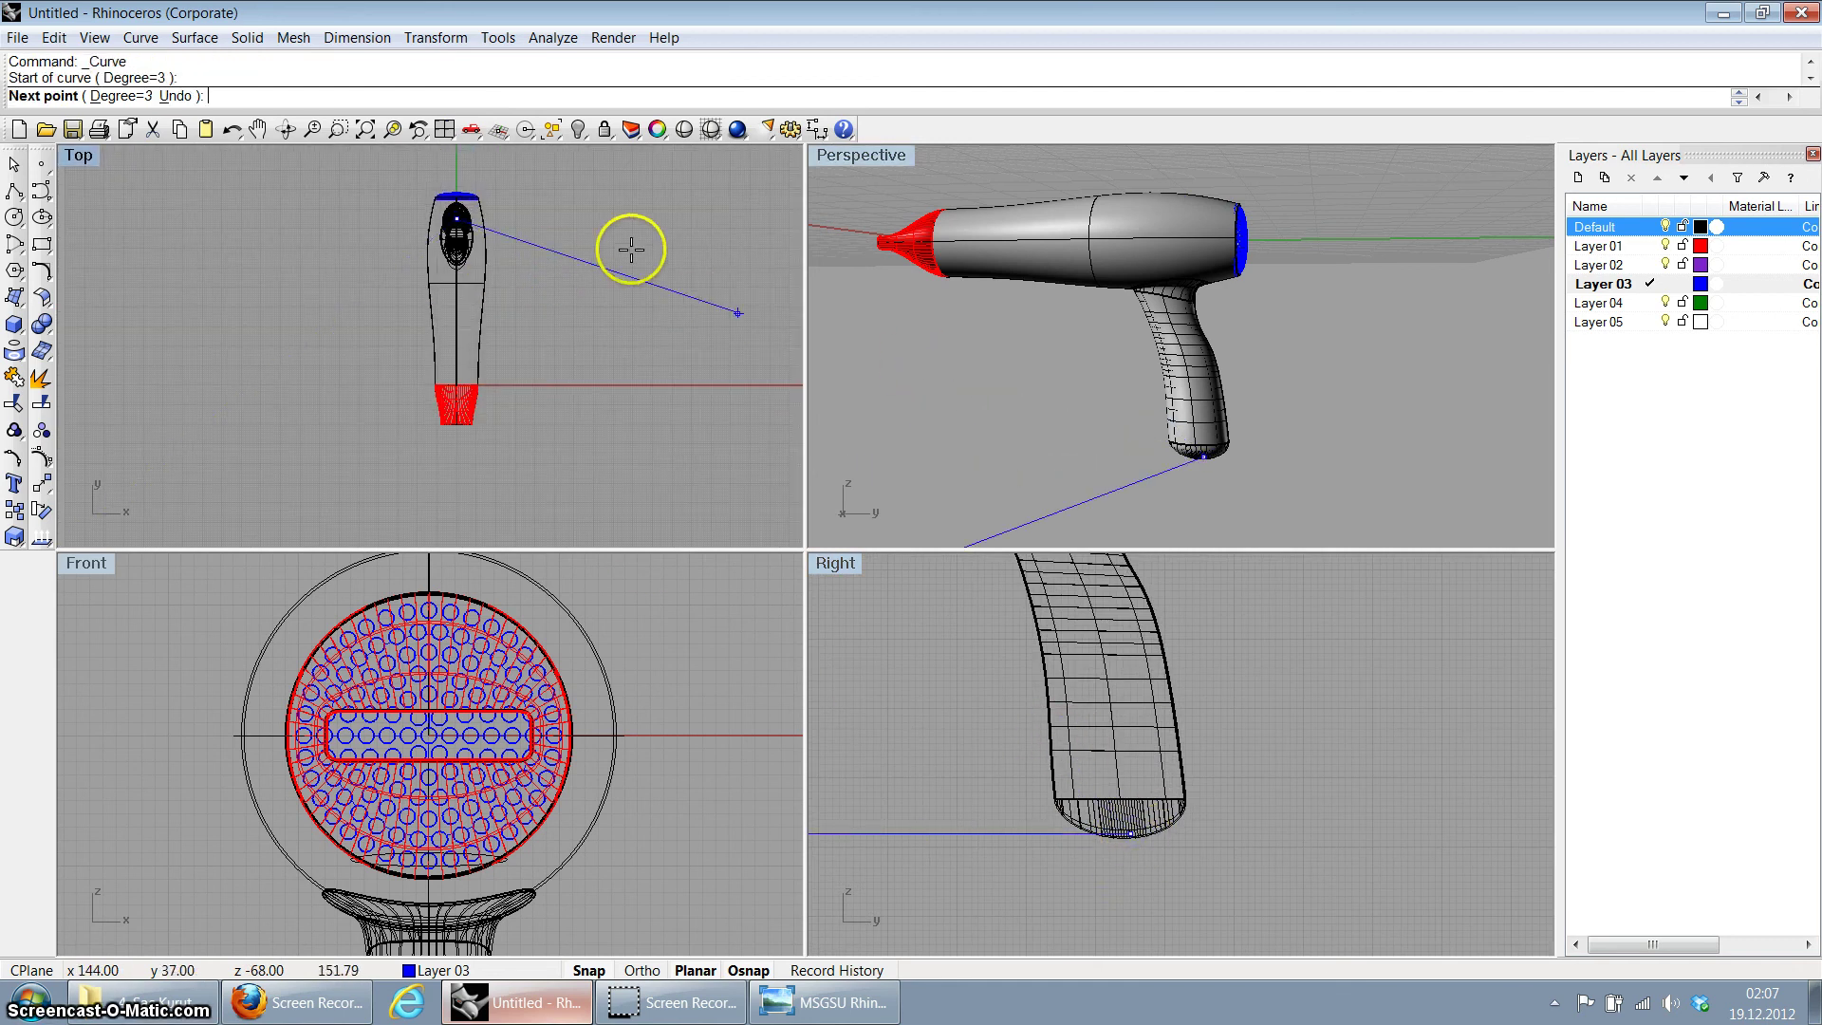
{"action": "left_click", "coordinate": [497, 240]}
Step: Continue the curve in the Front view with points rising and falling beside the handle to form a wavy power cord, and finish it
{"action": "scroll", "coordinate": [639, 724], "scroll_direction": "down", "scroll_amount": 5}
{"action": "scroll", "coordinate": [653, 816], "scroll_direction": "down", "scroll_amount": 4}
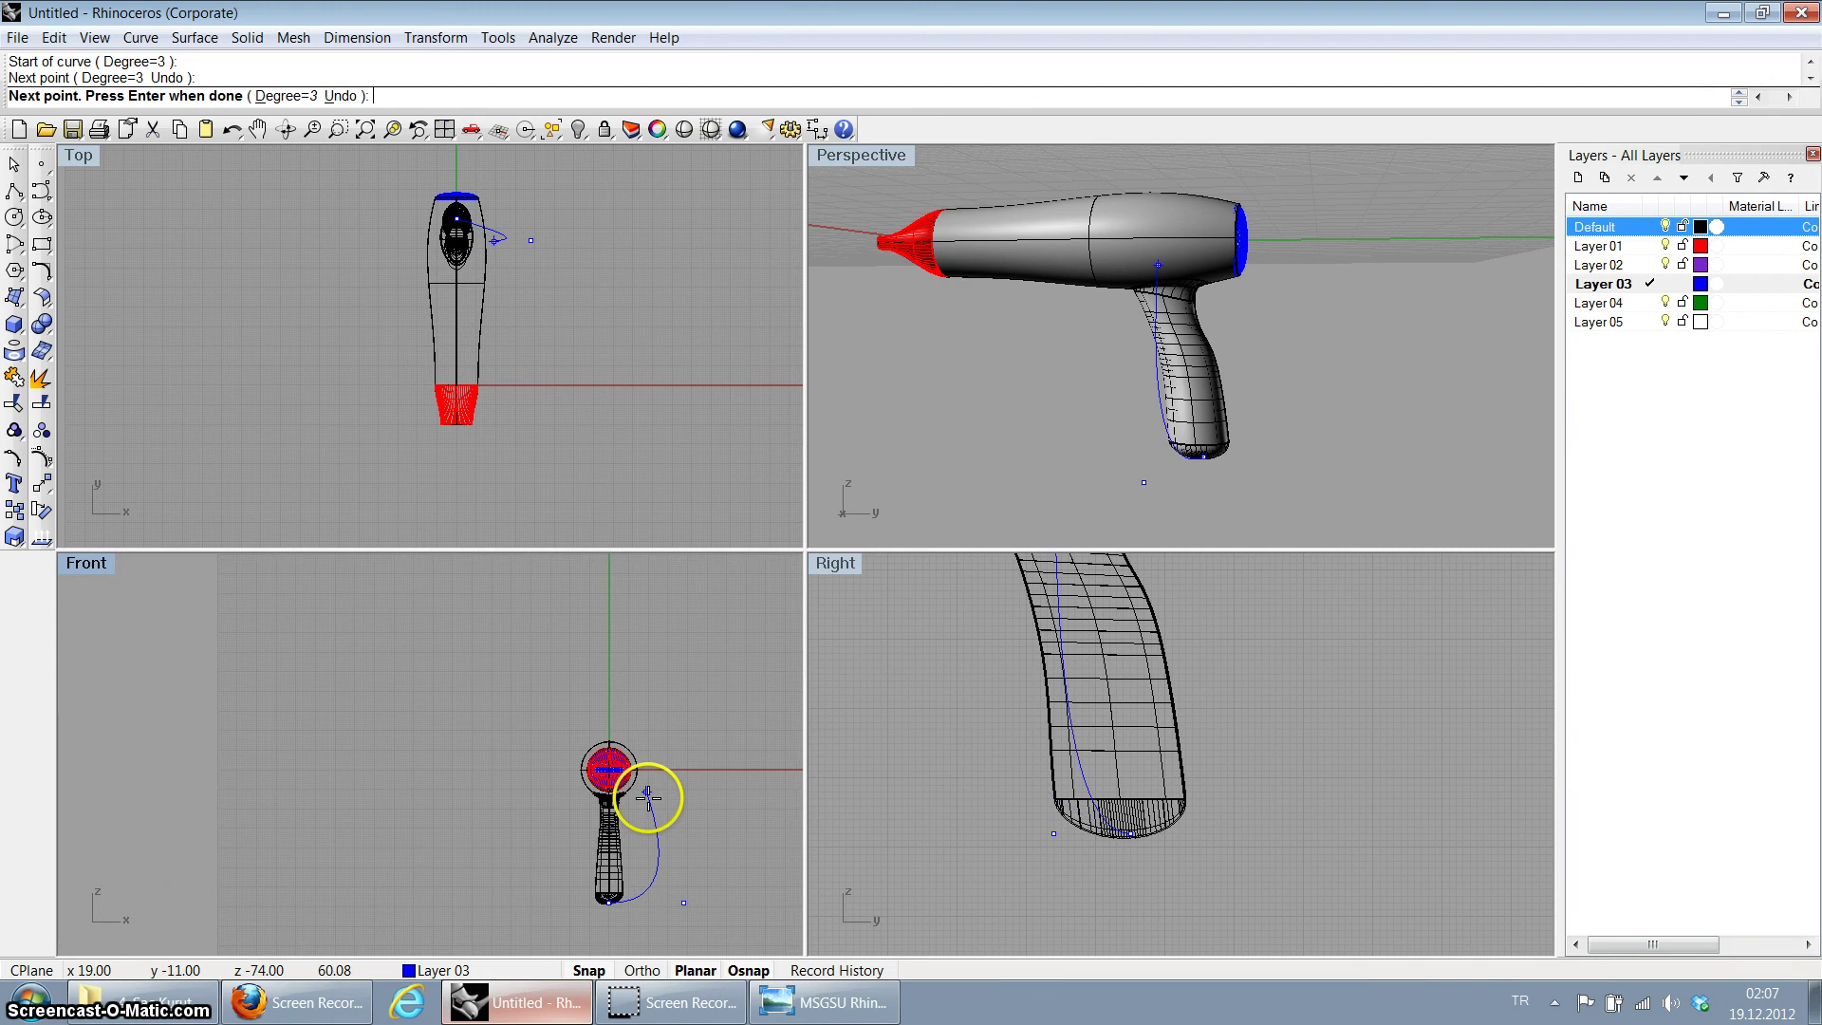
{"action": "scroll", "coordinate": [652, 854], "scroll_direction": "up", "scroll_amount": 3}
{"action": "left_click", "coordinate": [650, 858]}
{"action": "left_click", "coordinate": [694, 755]}
{"action": "left_click", "coordinate": [713, 854]}
{"action": "left_click", "coordinate": [731, 914]}
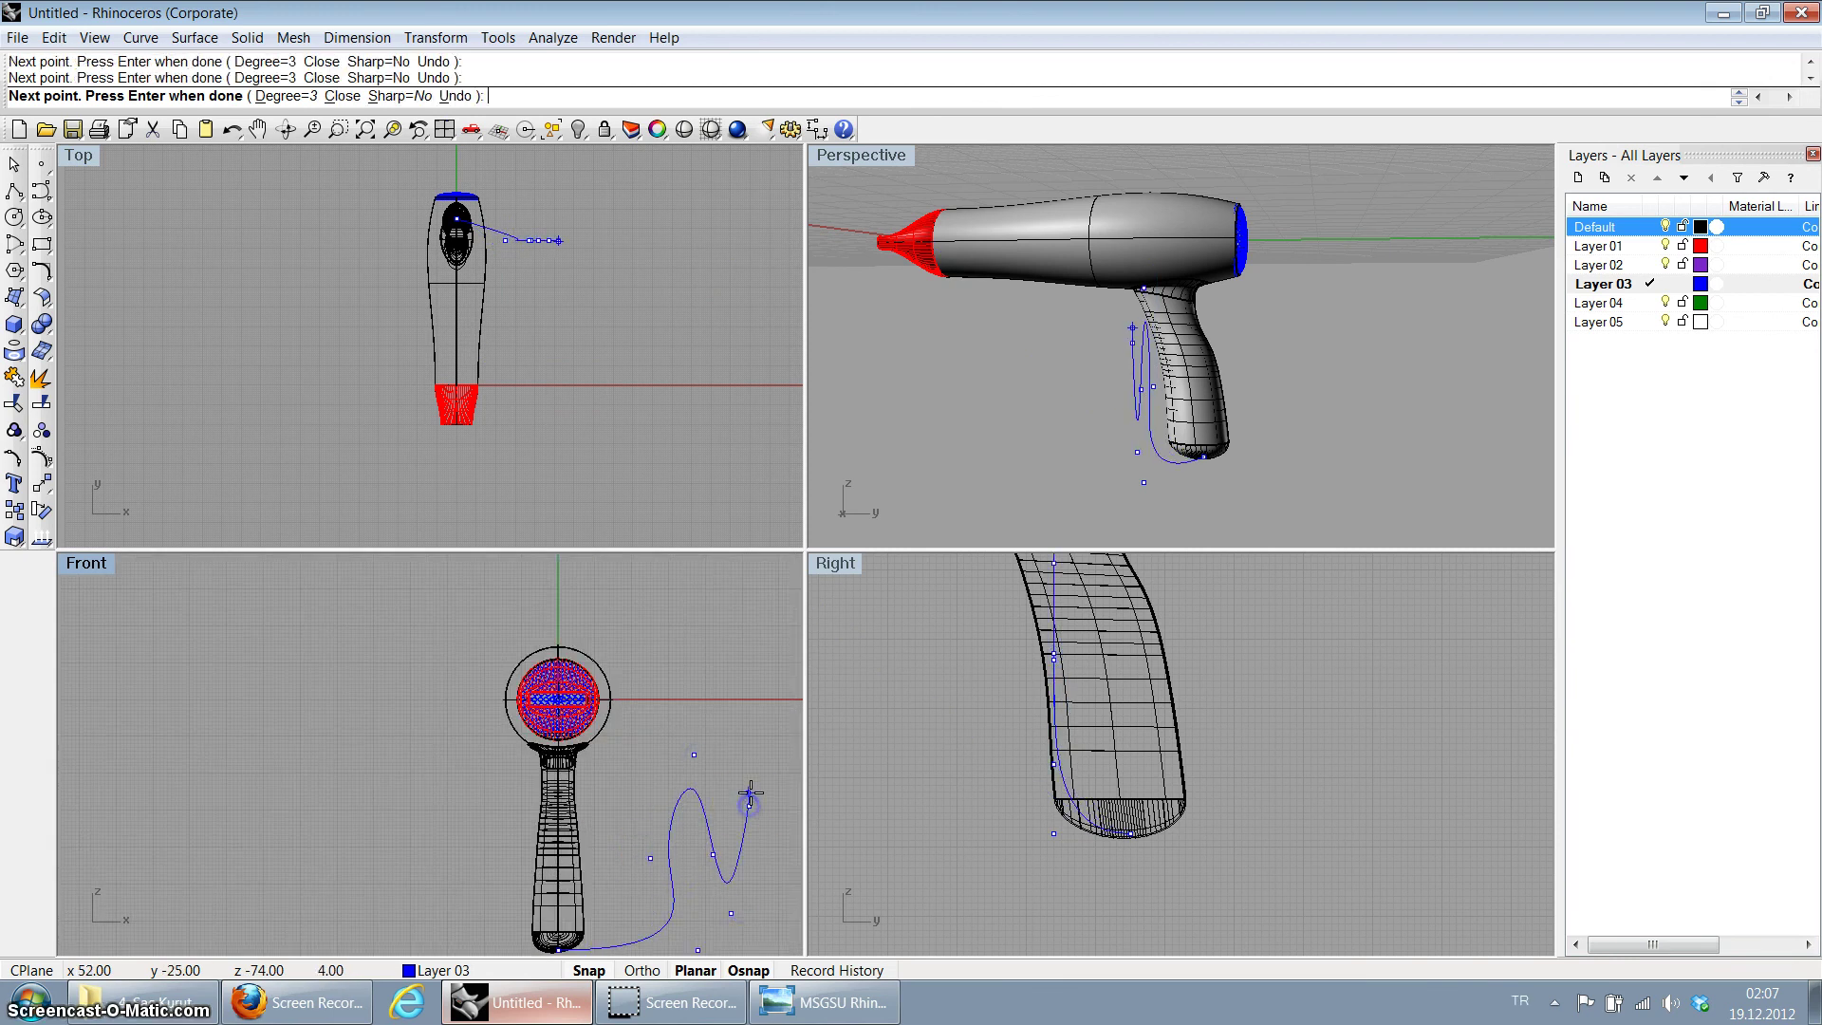
{"action": "right_click", "coordinate": [751, 794]}
Step: Start the Pipe command on the wavy cord curve in the Perspective view
{"action": "right_click_drag", "start_coordinate": [1131, 411], "coordinate": [952, 427]}
{"action": "double_click", "coordinate": [846, 155]}
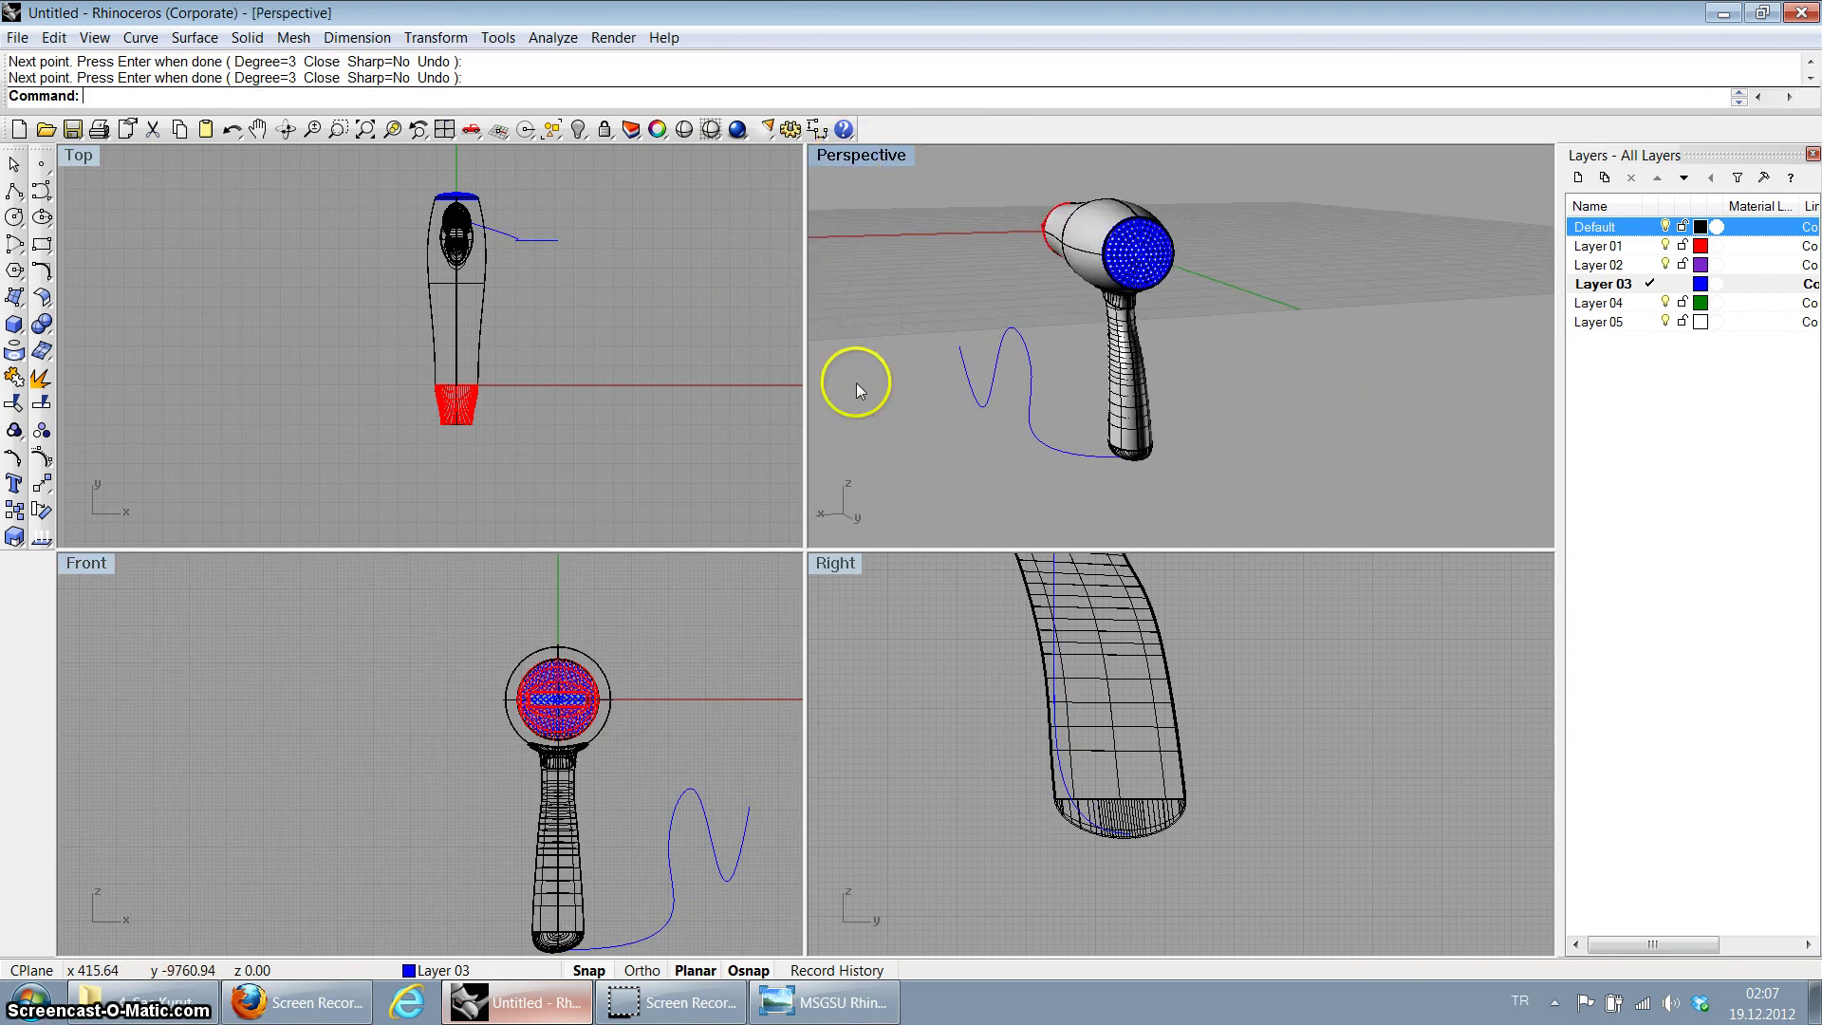
{"action": "scroll", "coordinate": [481, 636], "scroll_direction": "up", "scroll_amount": 3}
{"action": "left_click", "coordinate": [430, 634]}
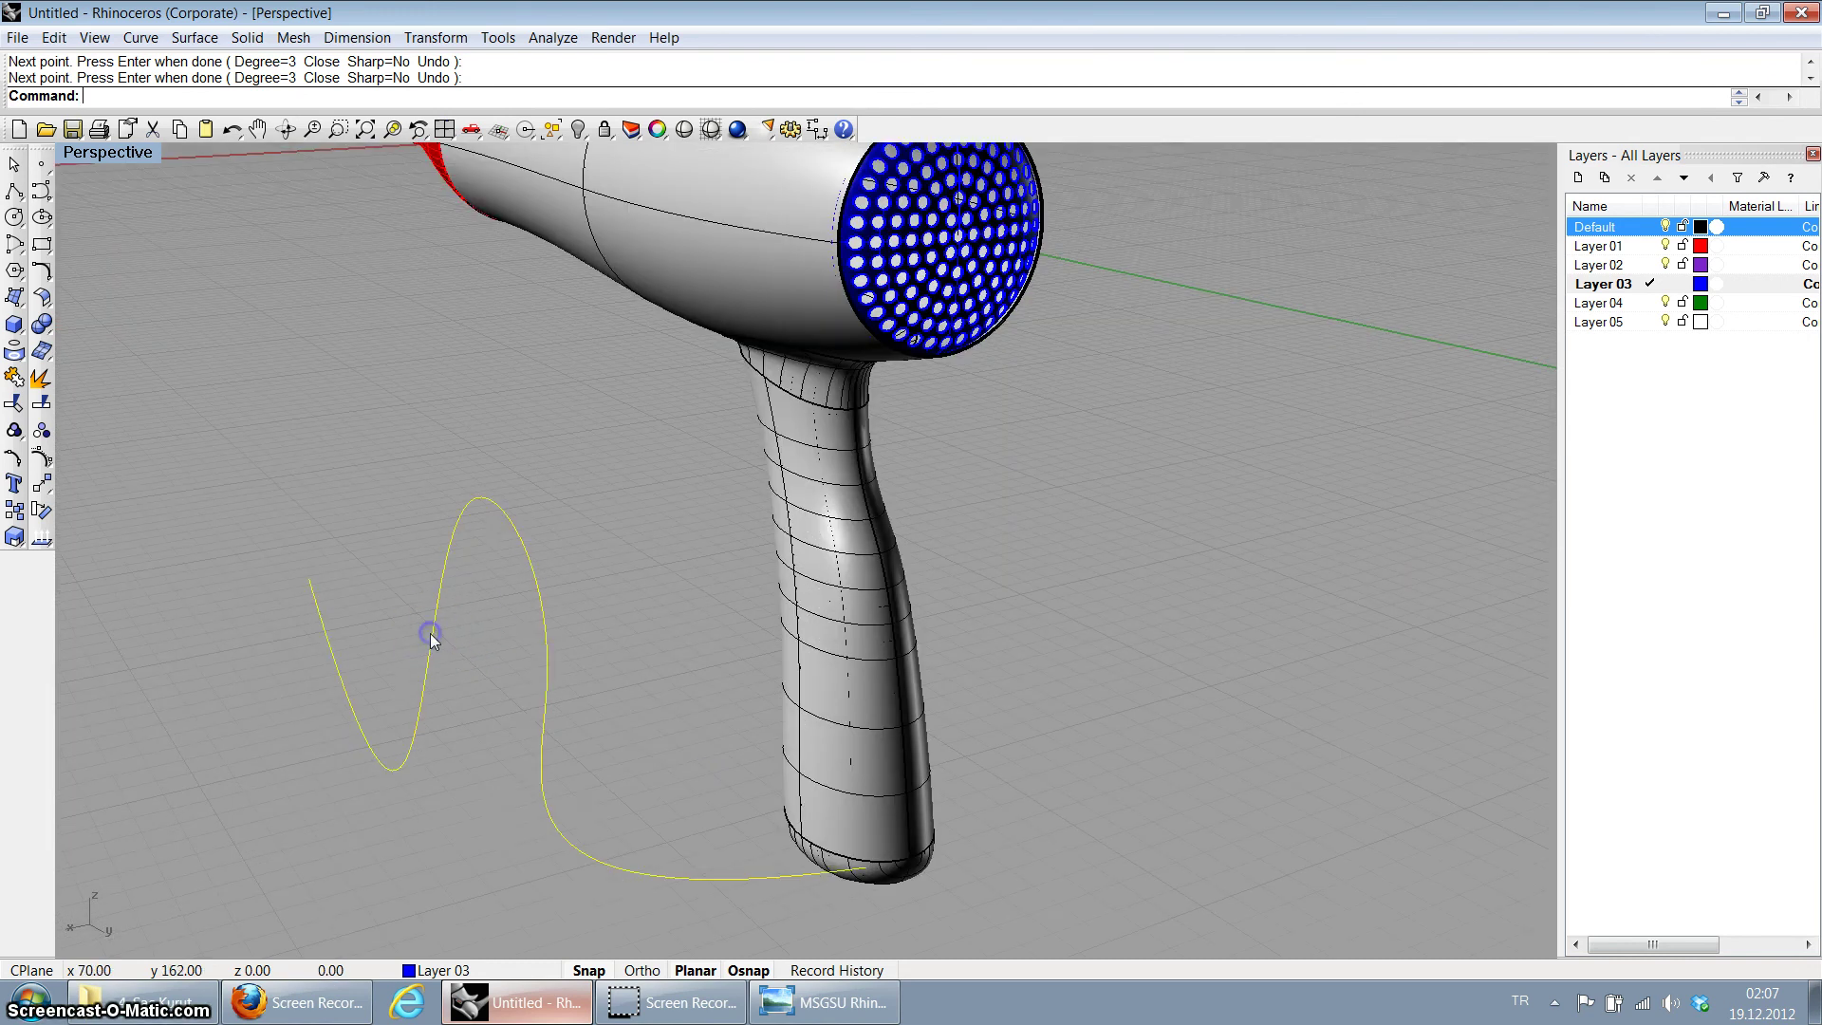
{"action": "left_click", "coordinate": [246, 38]}
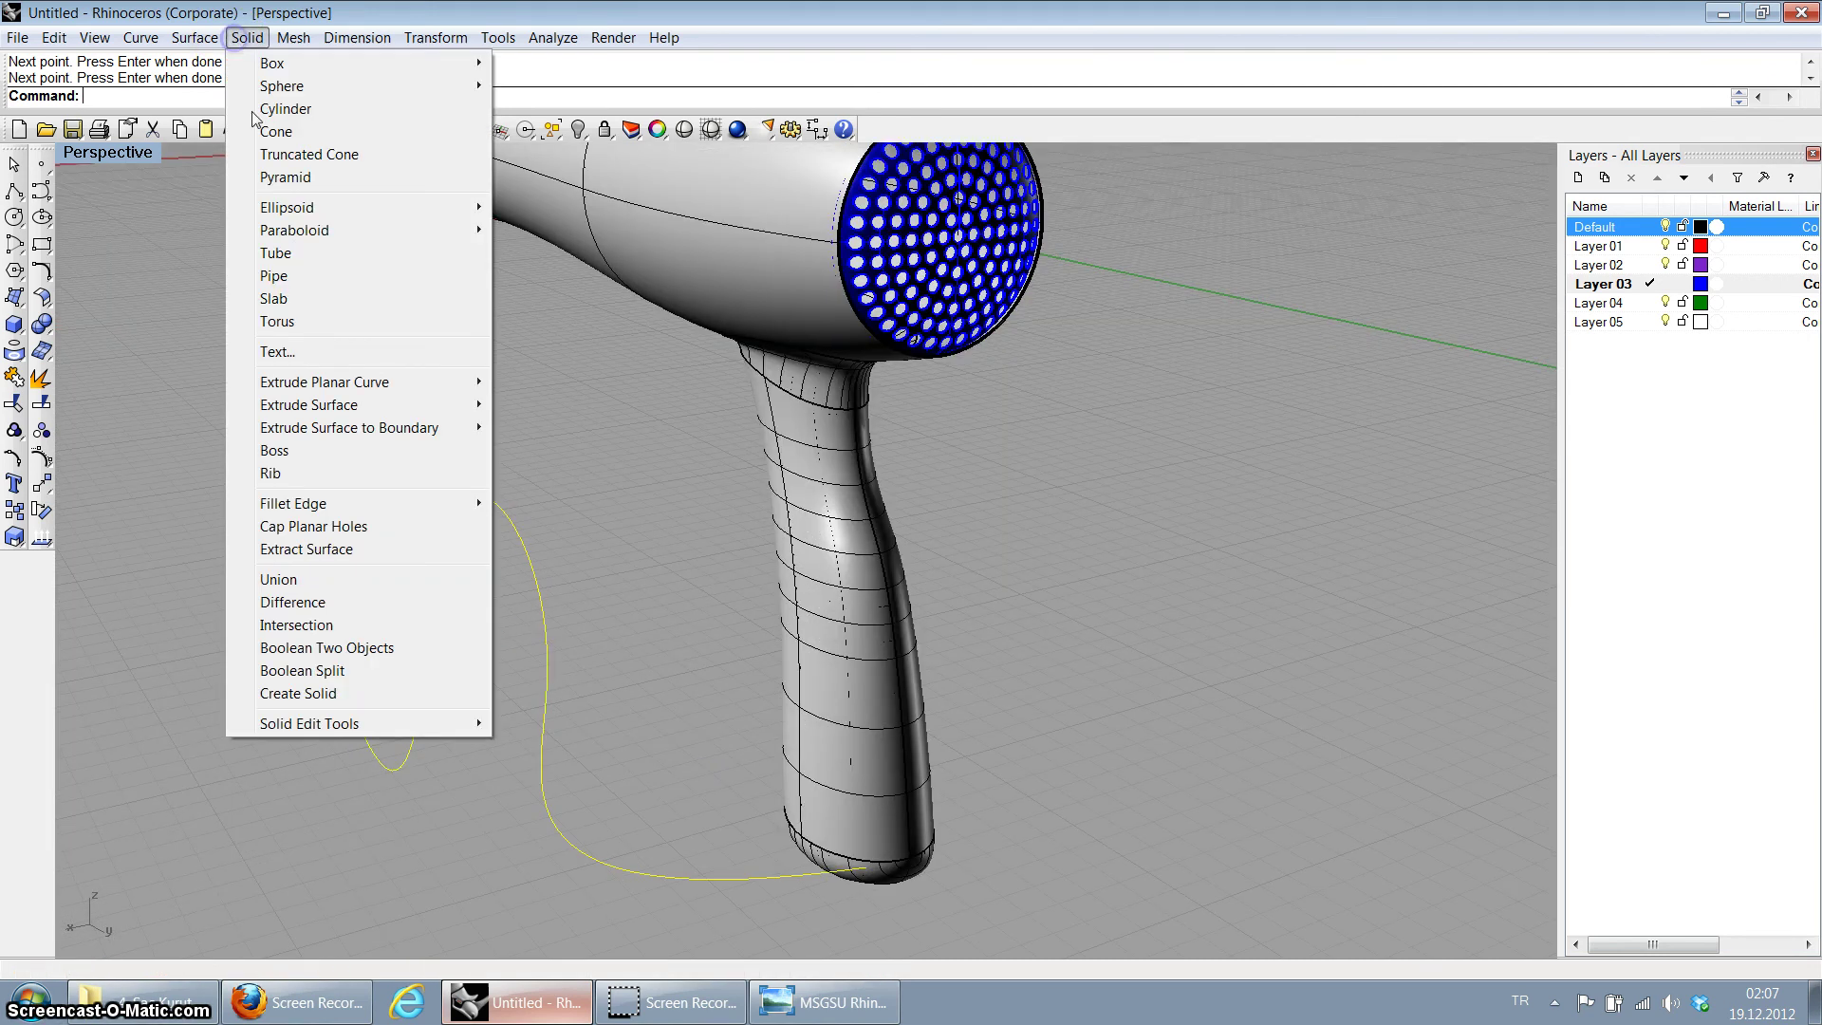
{"action": "left_click", "coordinate": [299, 283]}
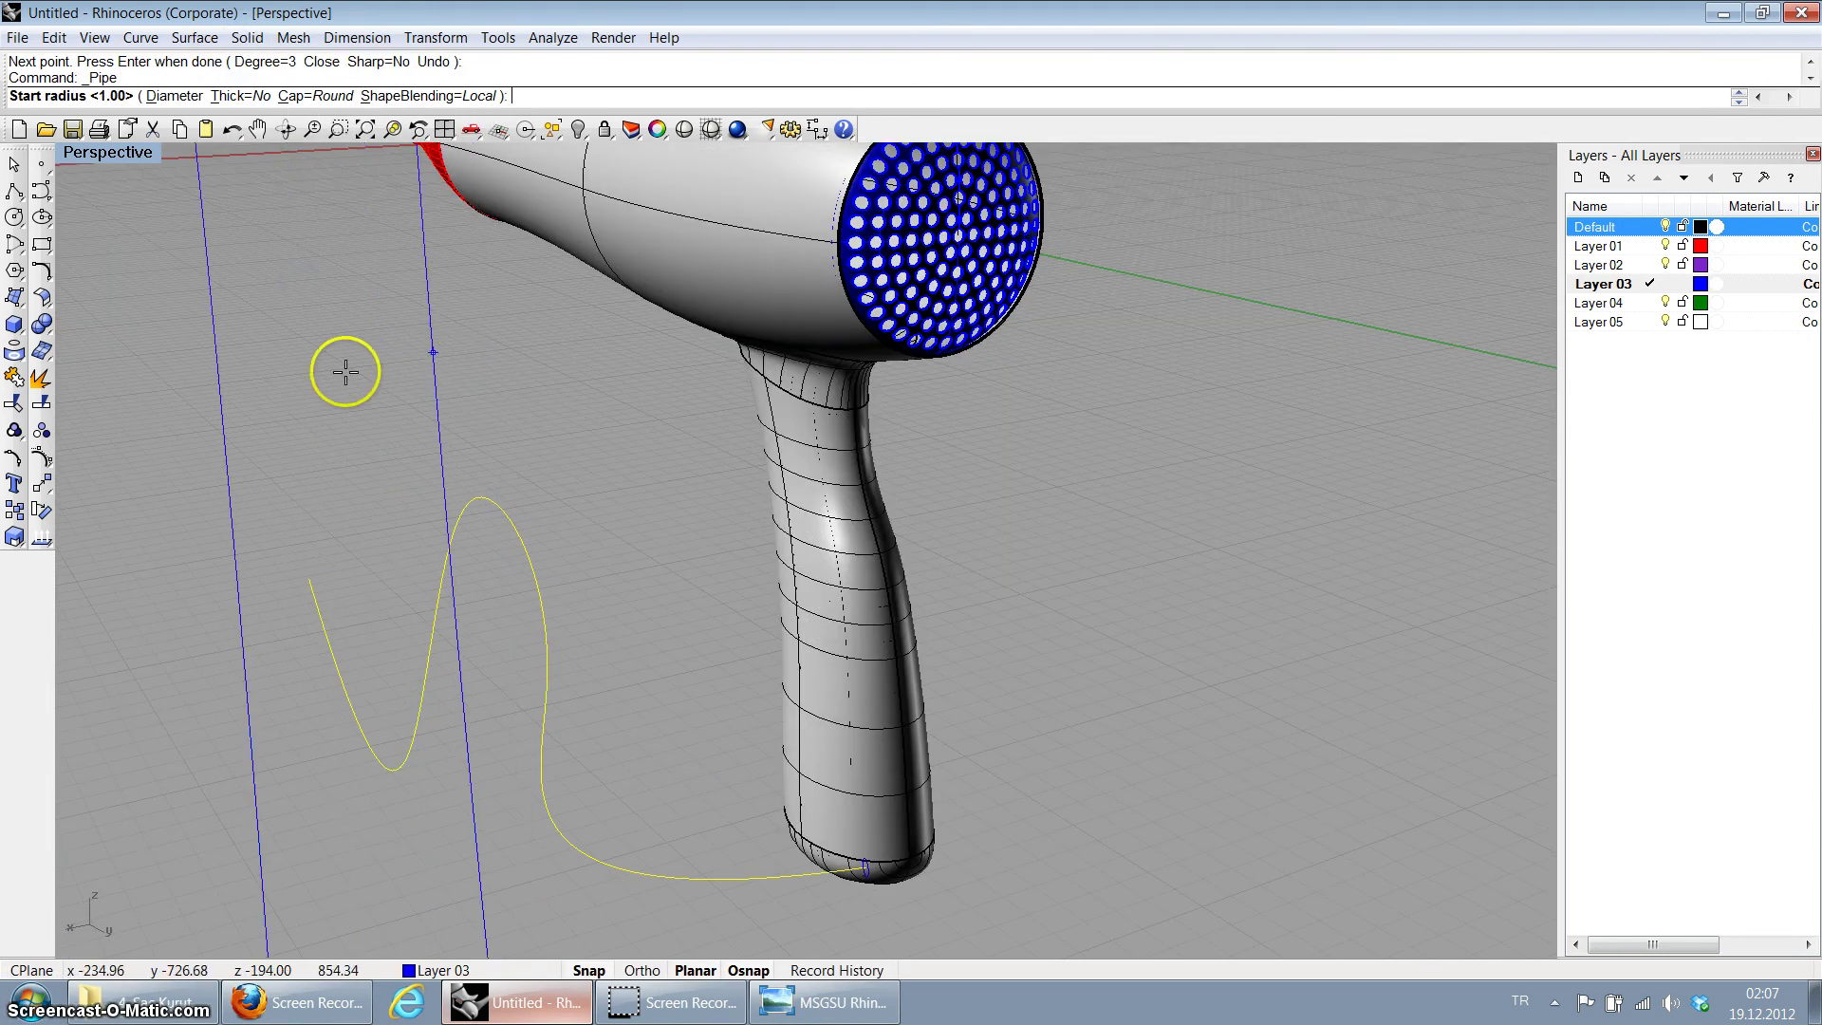